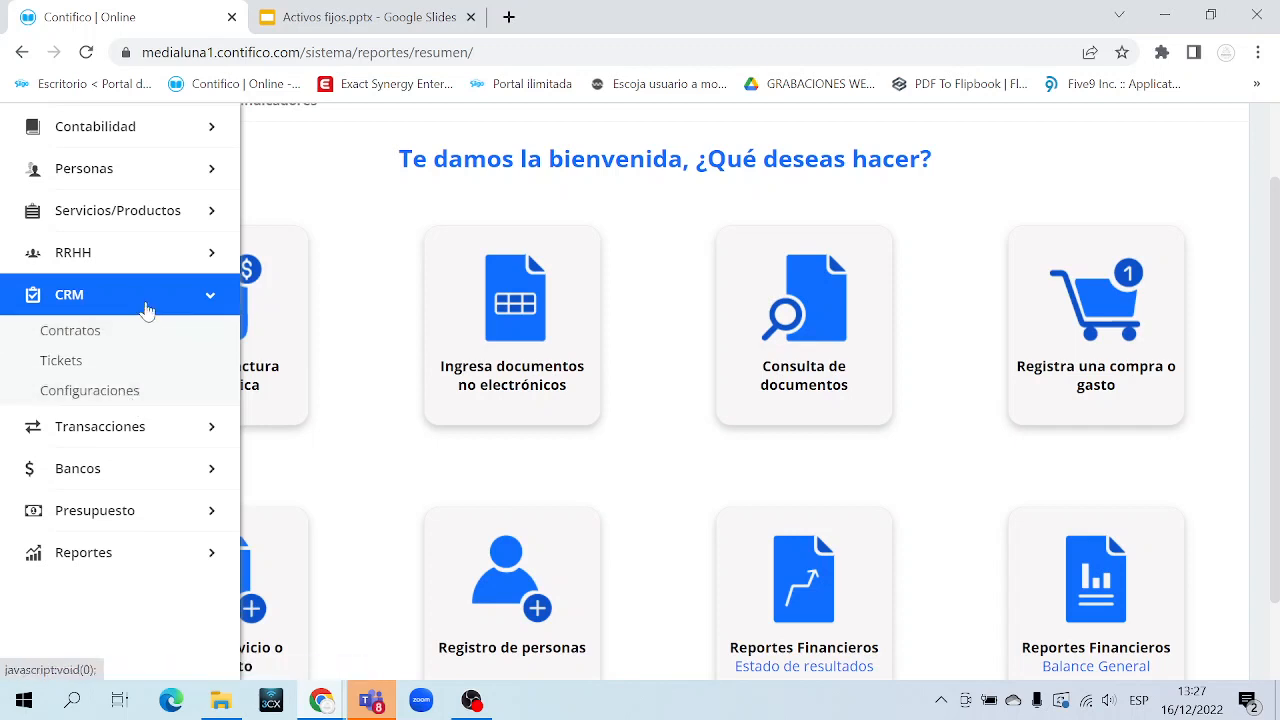
Browse the sidebar's Transacciones and Compra/Venta menus, then collapse them again
left_click(147, 310)
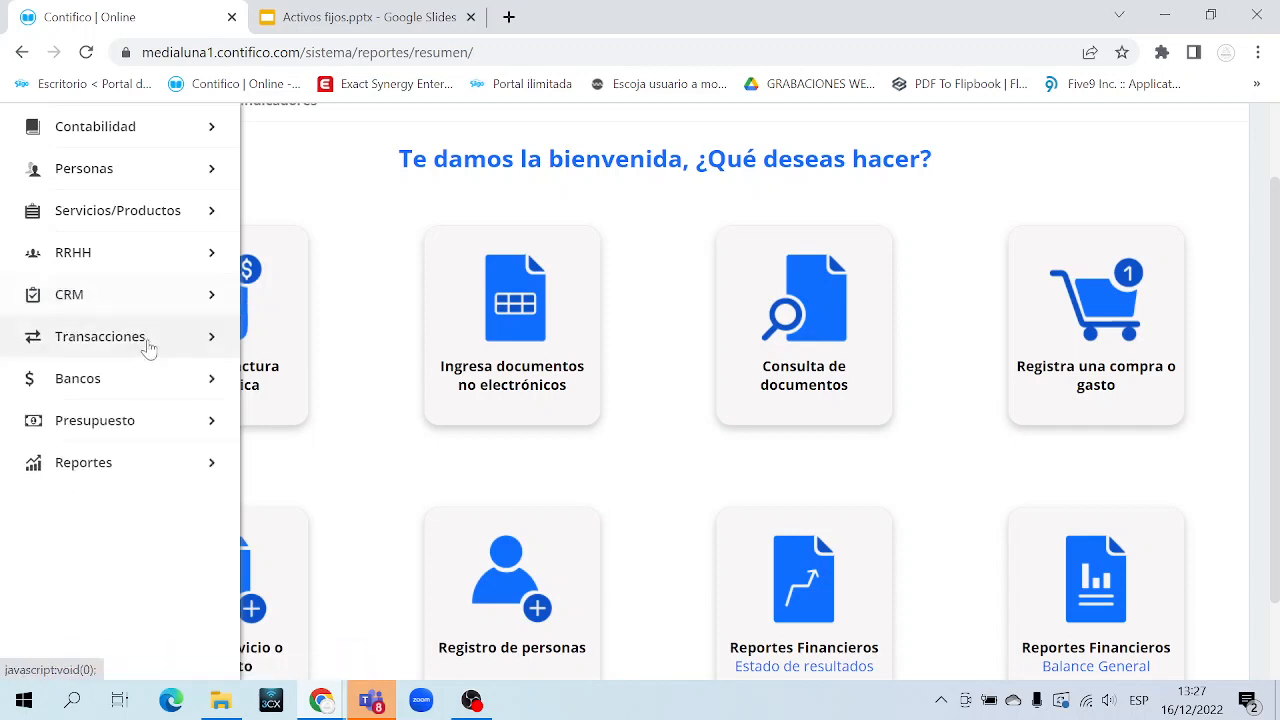
left_click(148, 345)
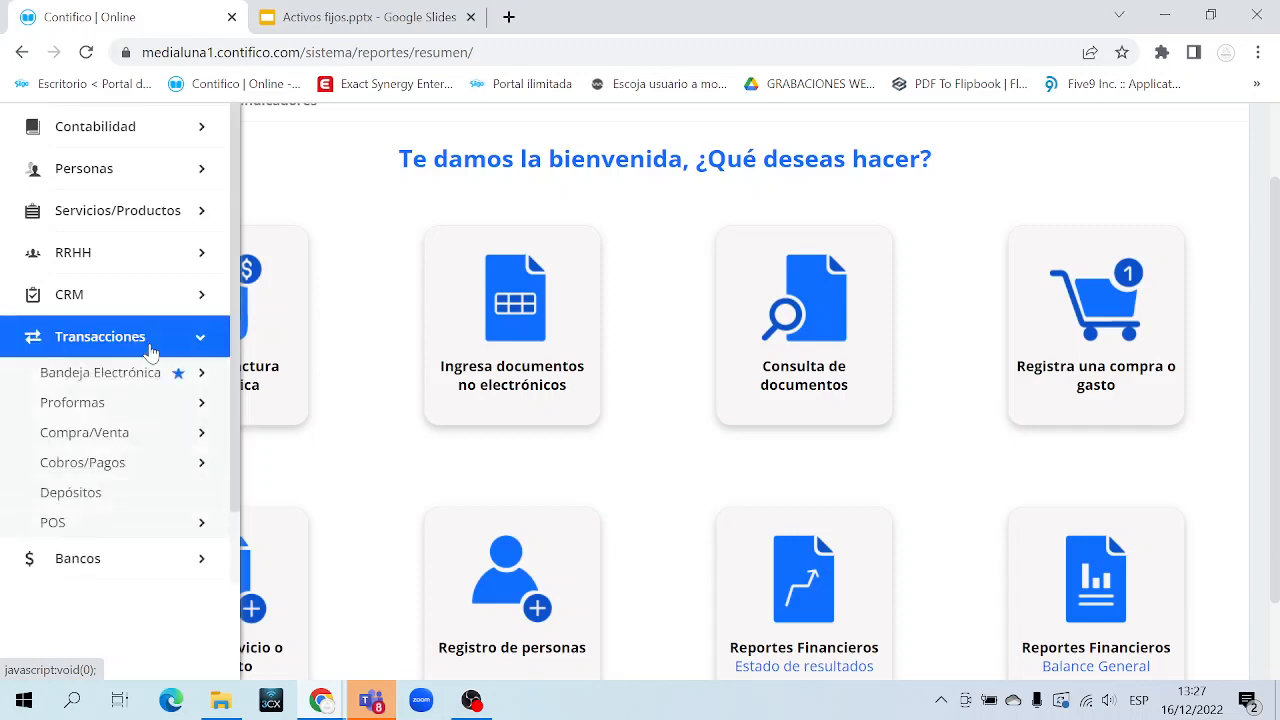
left_click(141, 434)
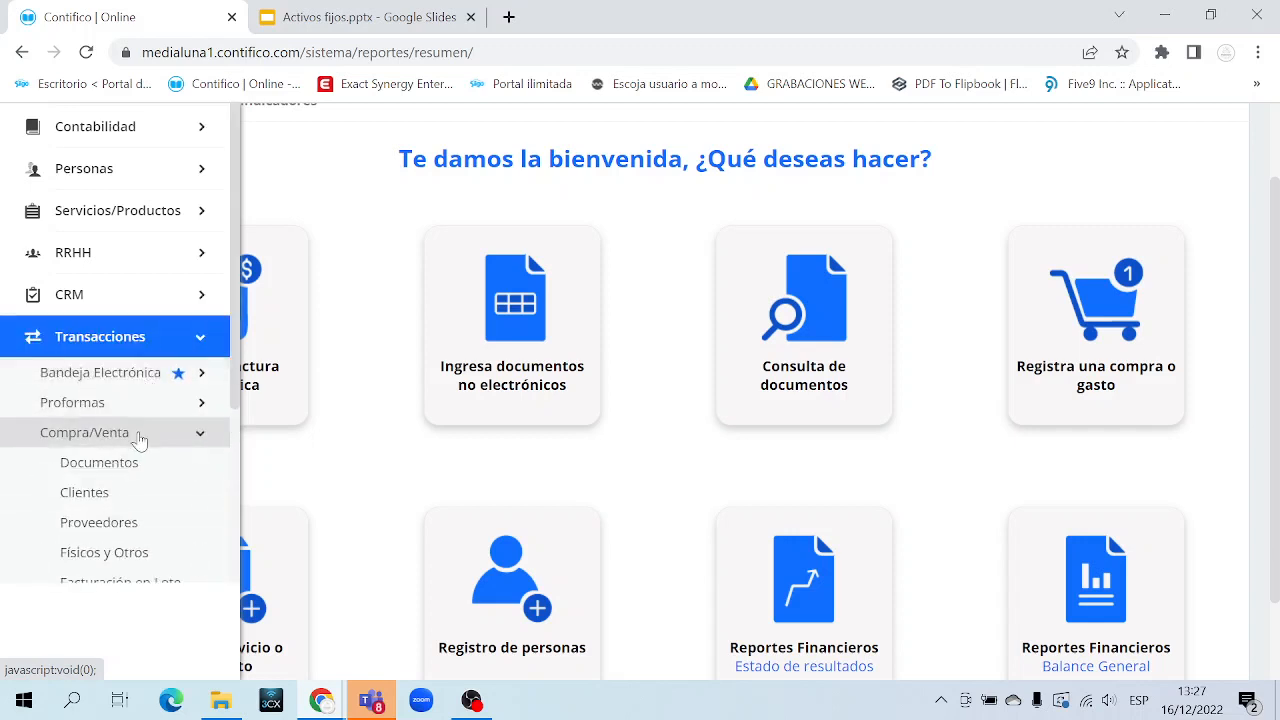
scroll(141, 440, "down", 2)
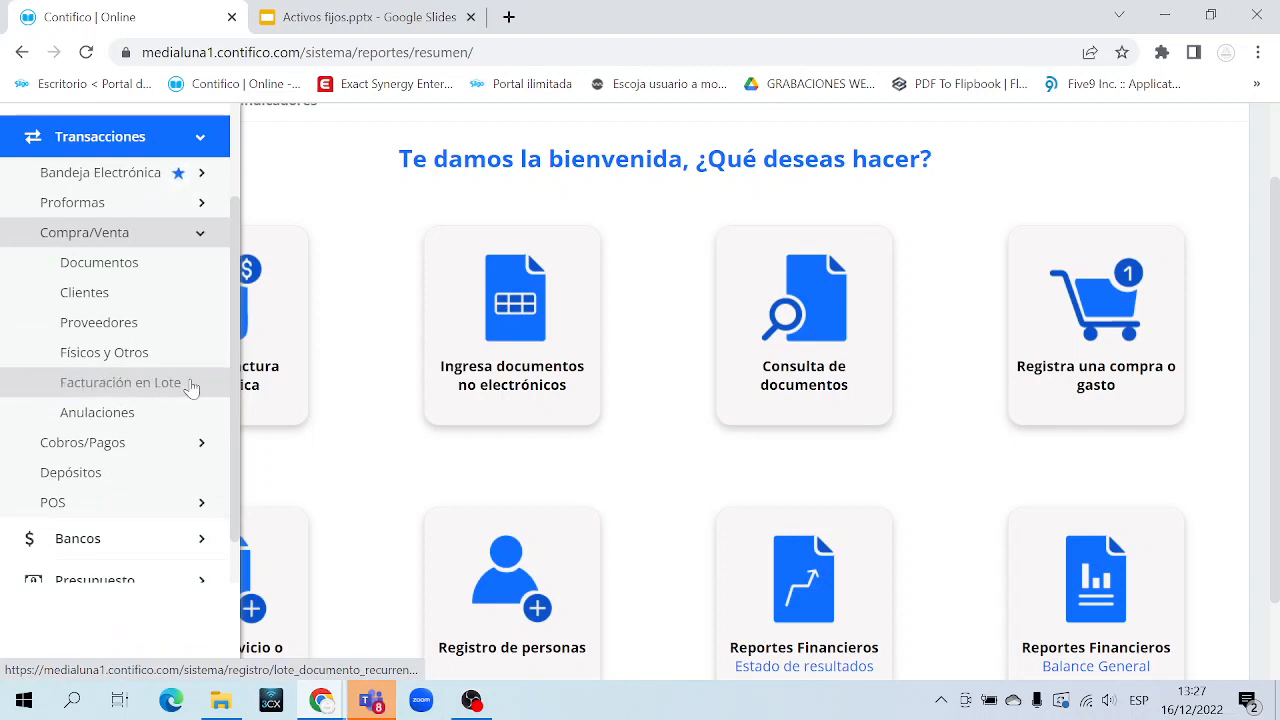
left_click(176, 238)
left_click(168, 152)
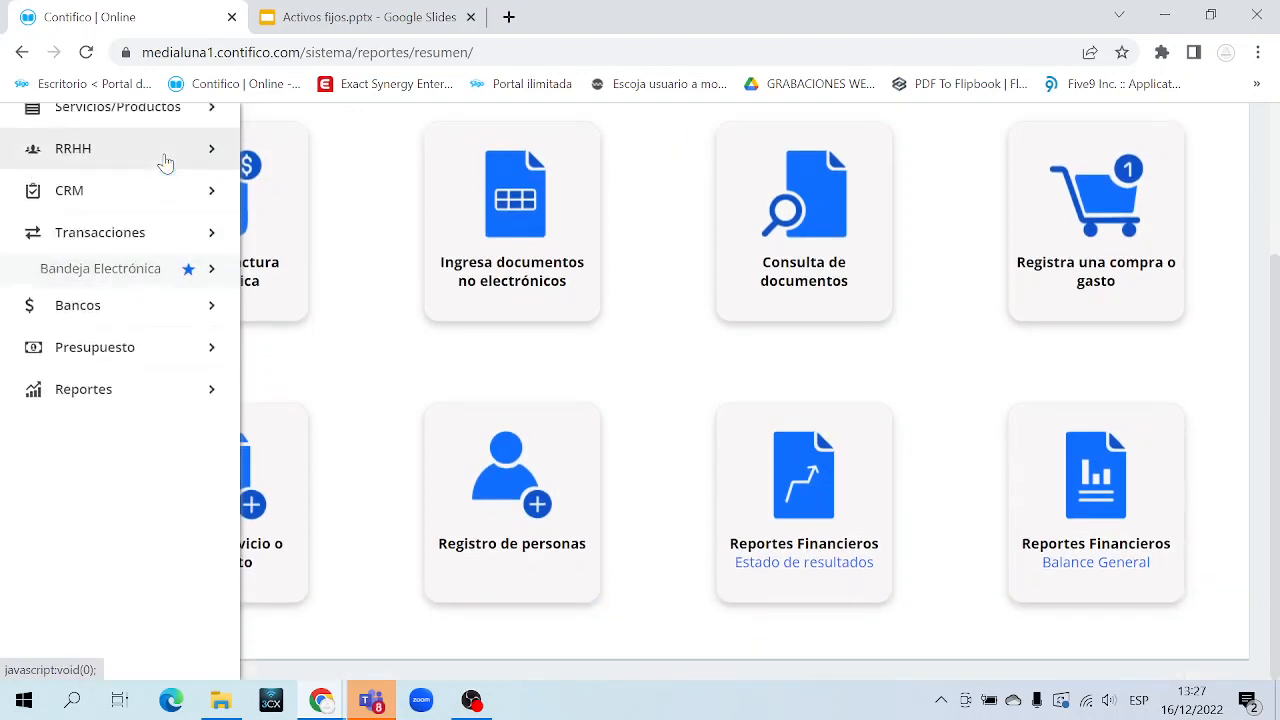
scroll(143, 256, "up", 1)
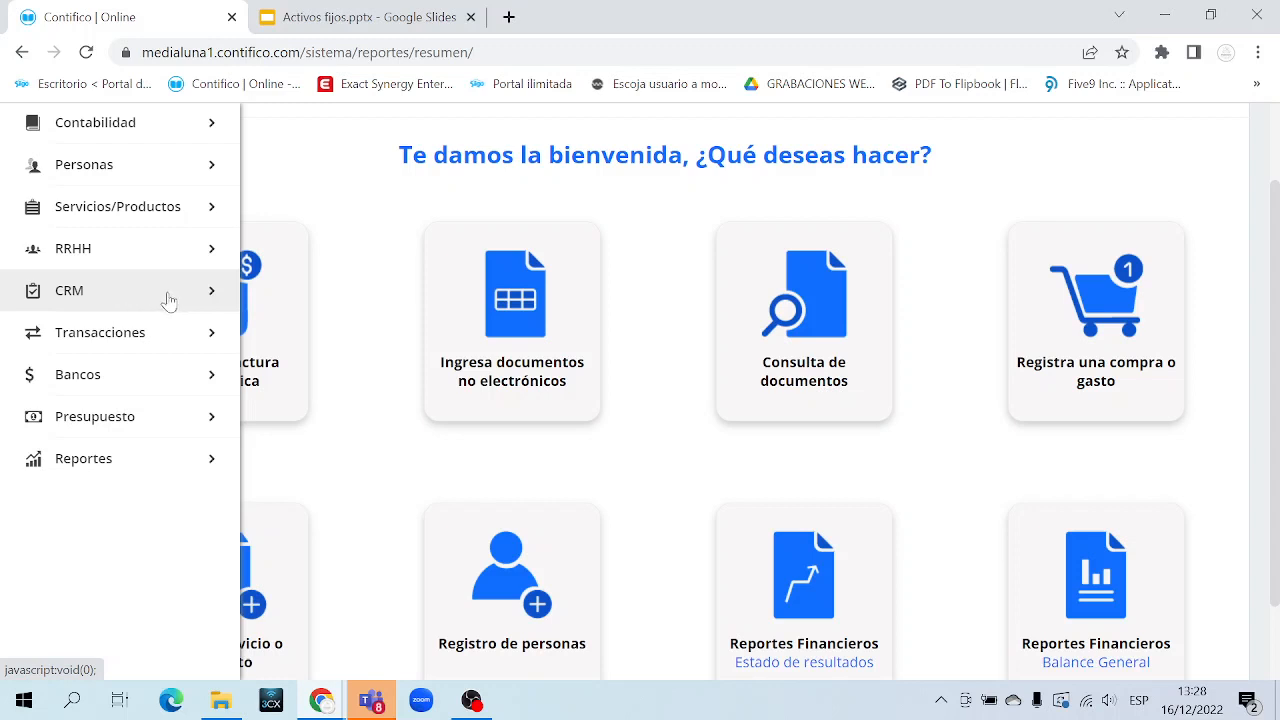
Expand CRM in the sidebar and go to its contract Configuraciones page
left_click(168, 298)
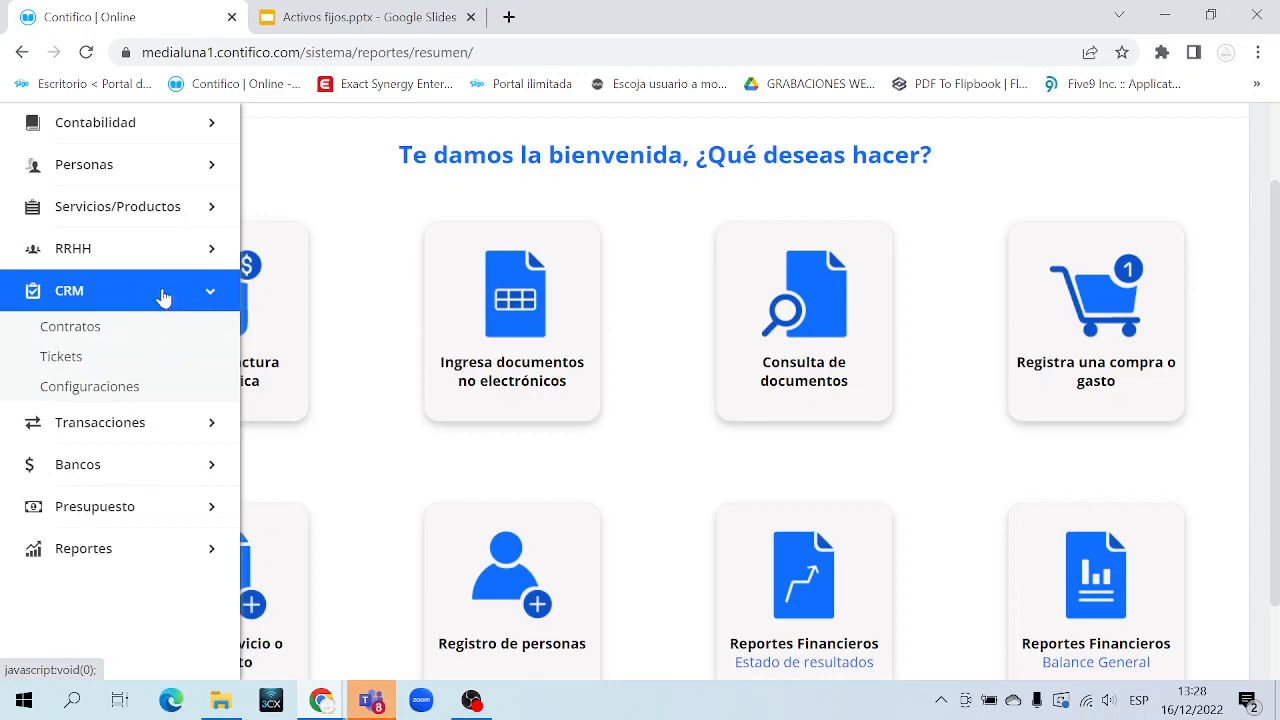
left_click(165, 296)
left_click(163, 297)
left_click(109, 387)
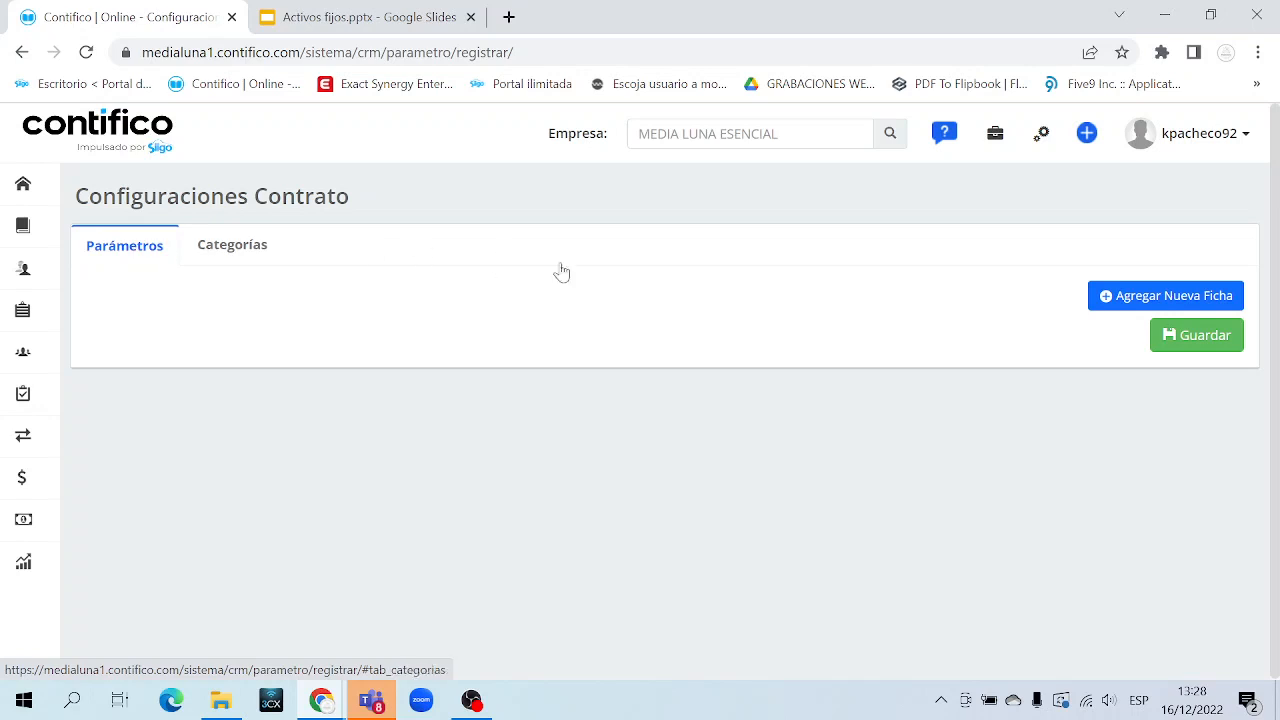
Add a new ficha named REFERENCIAS PERSONALES with a blank first parameter row
left_click(1176, 299)
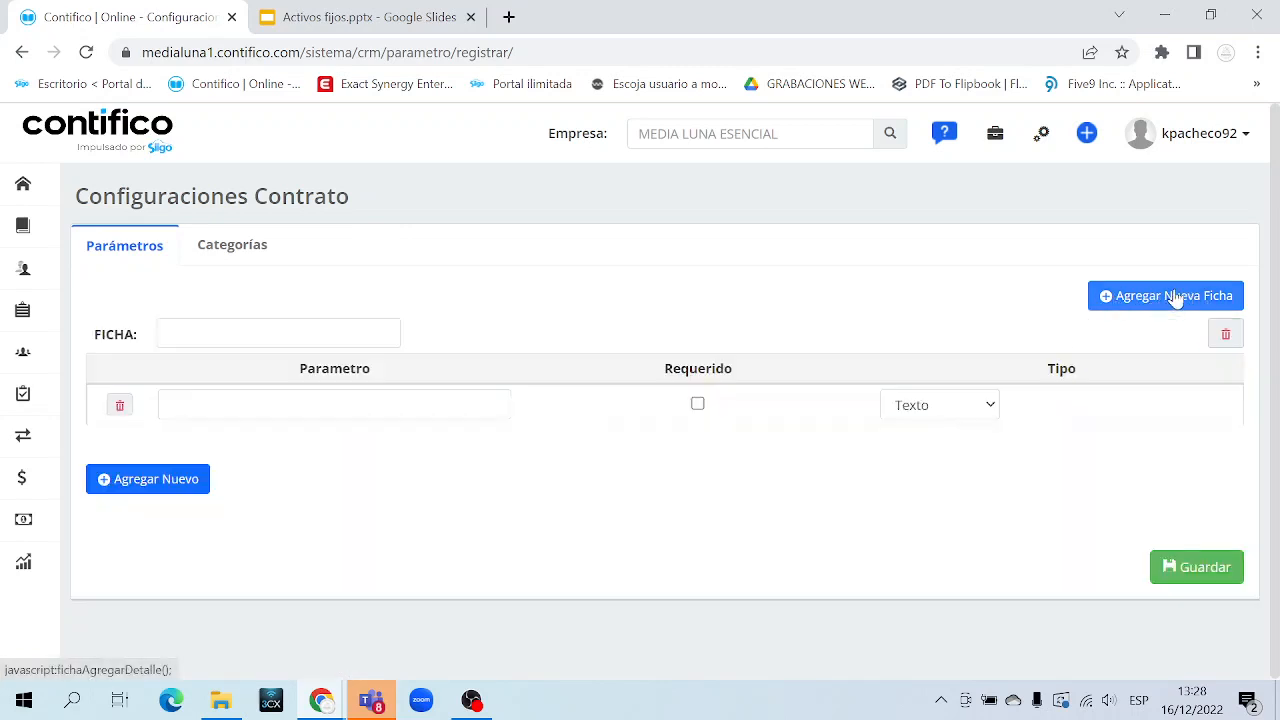
triple_click(121, 337)
left_click(190, 334)
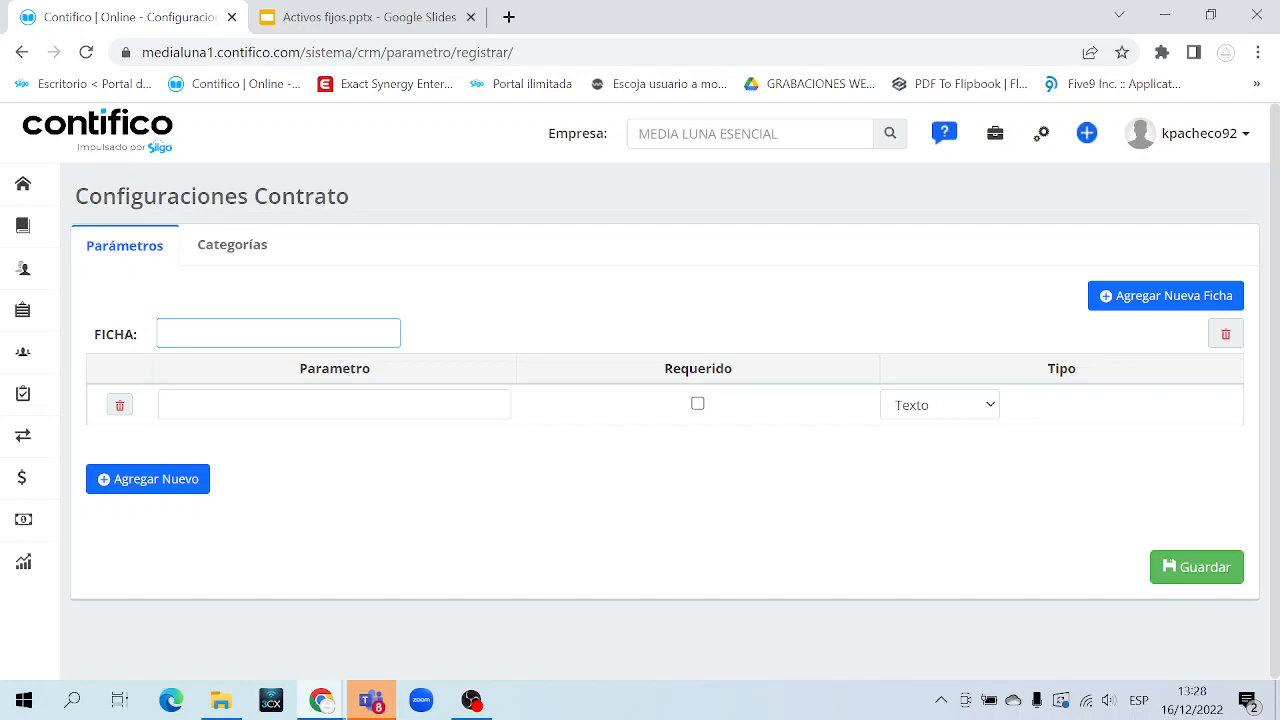
type("REFERENCIAS PERSN")
key("BackSpace")
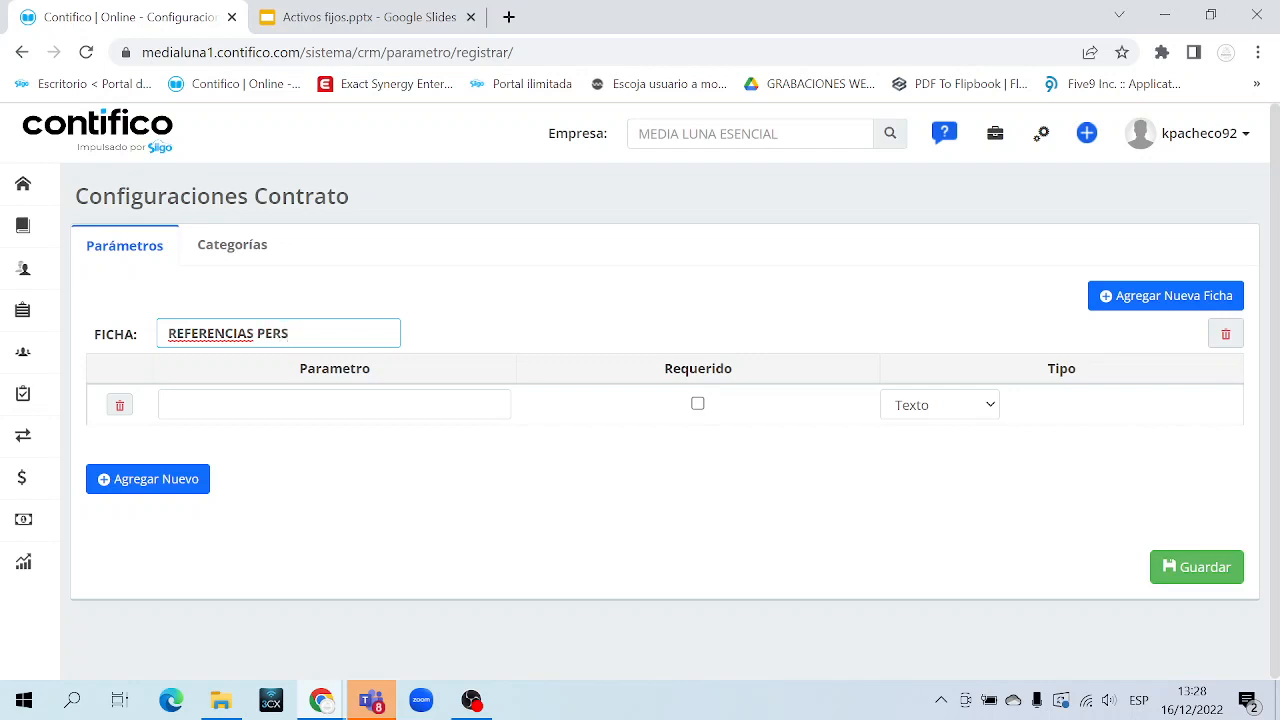
type("ONALES")
key("ctrl+a")
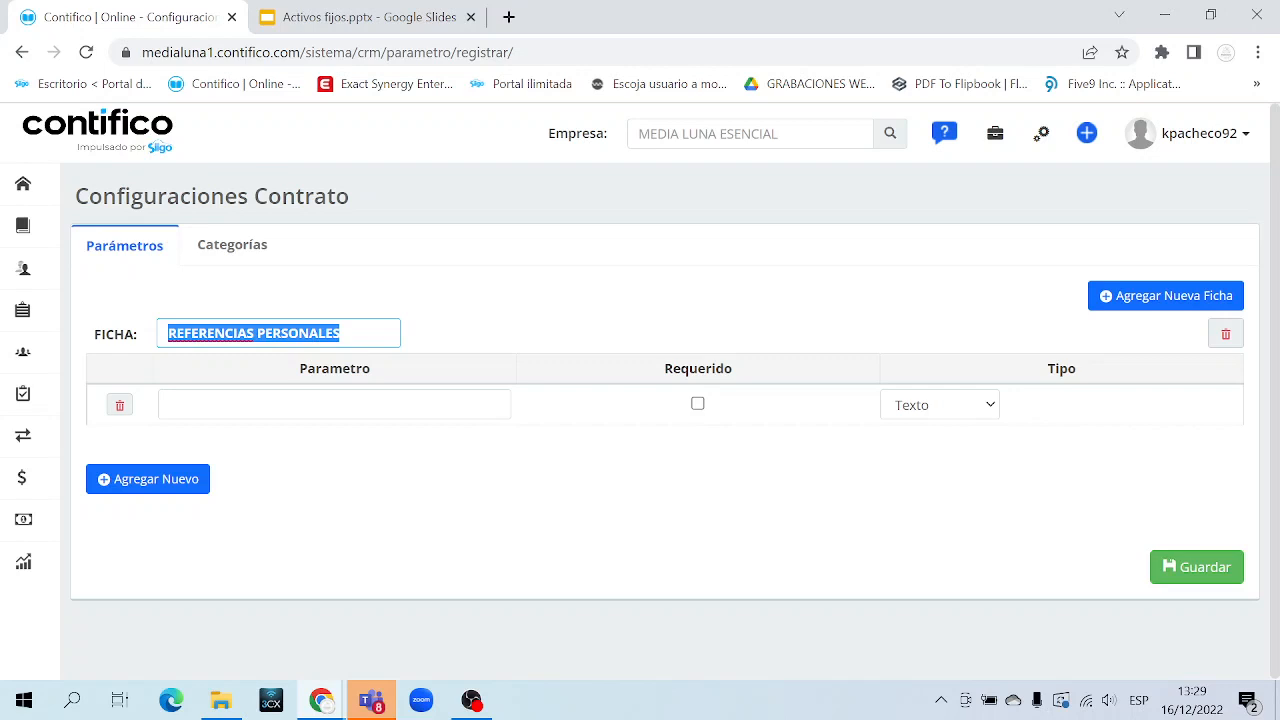
left_click(287, 398)
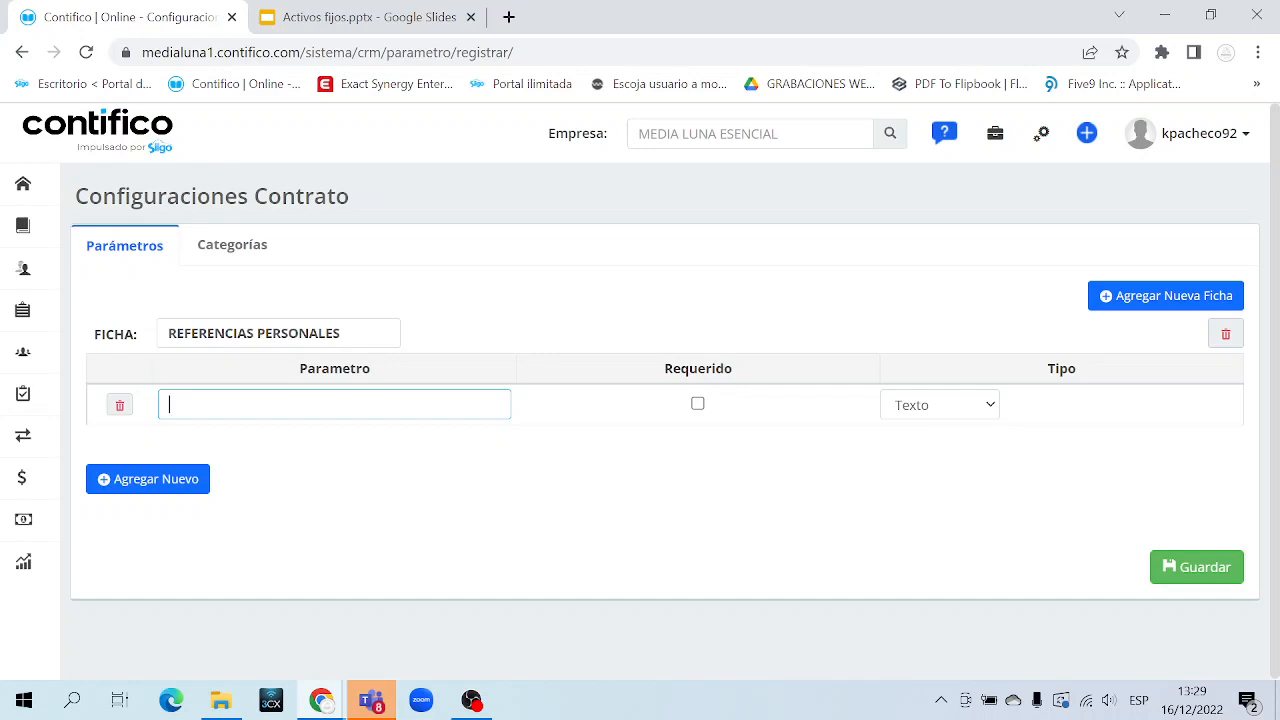
Name the first parameter CONTACTO, mark it Requerido, and keep its type as Texto
type("CONTACTO")
triple_click(699, 370)
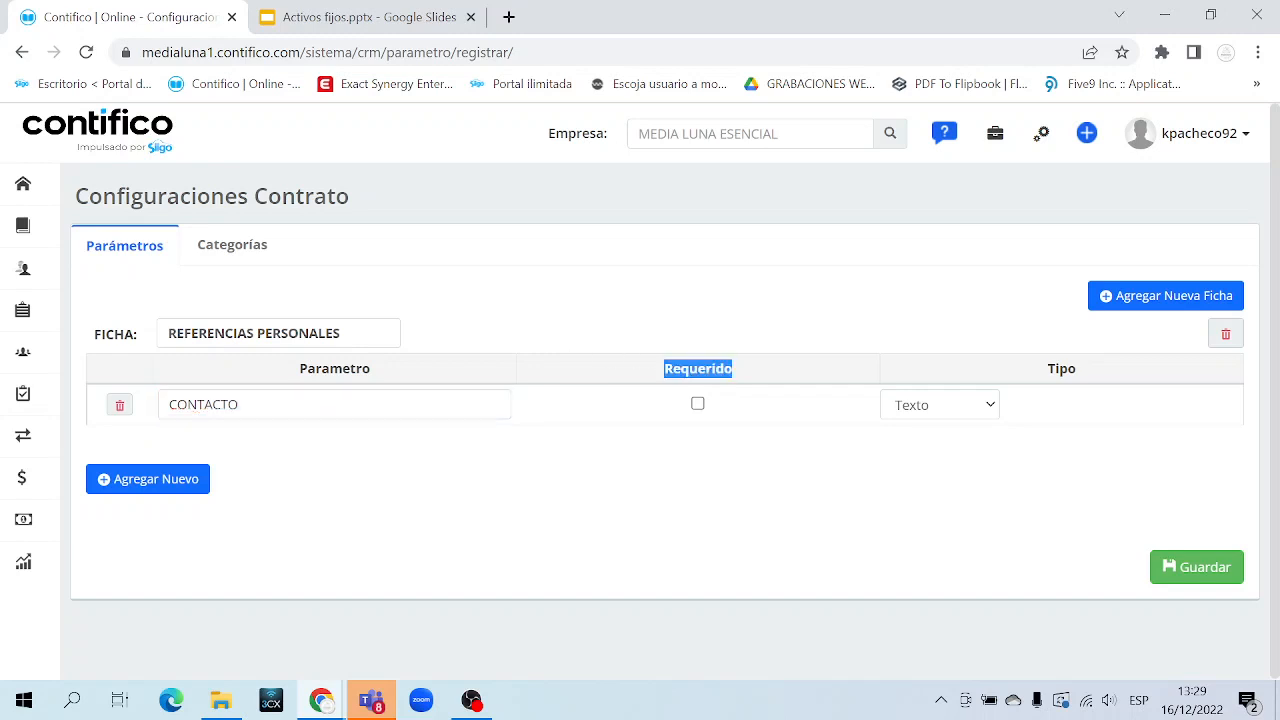
left_click(698, 405)
key("shift+Tab")
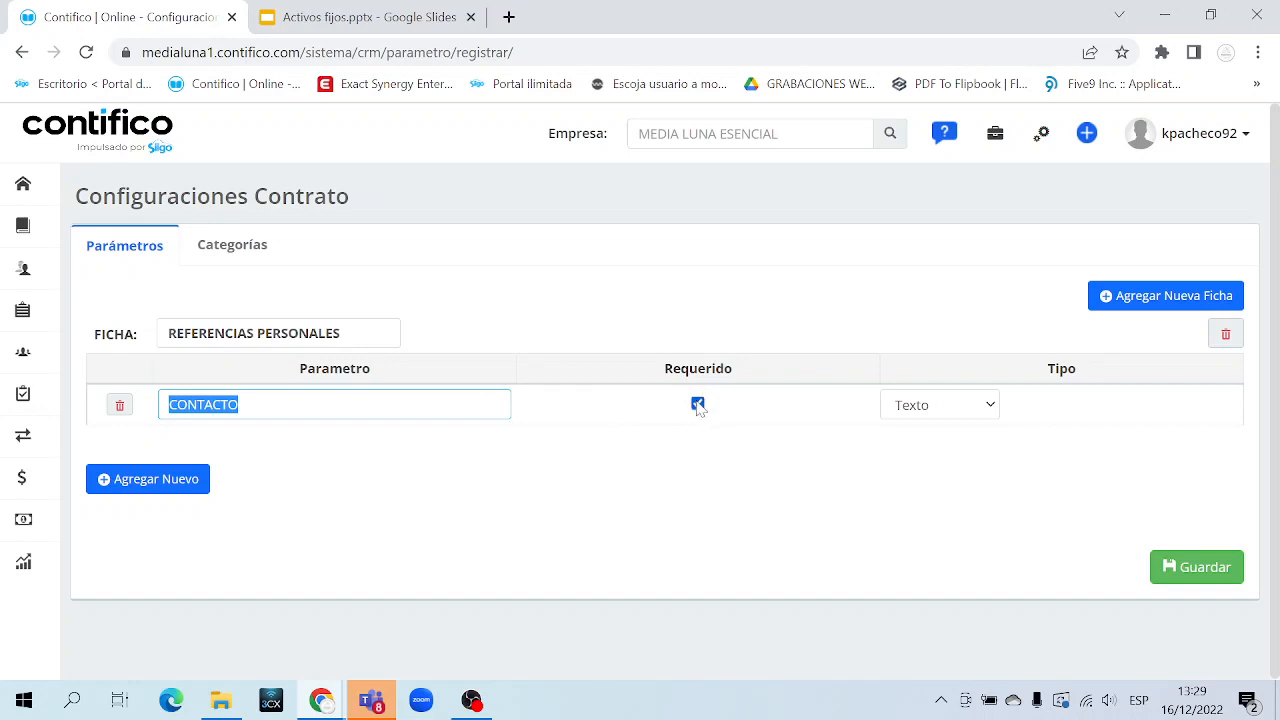
left_click(969, 409)
left_click(969, 409)
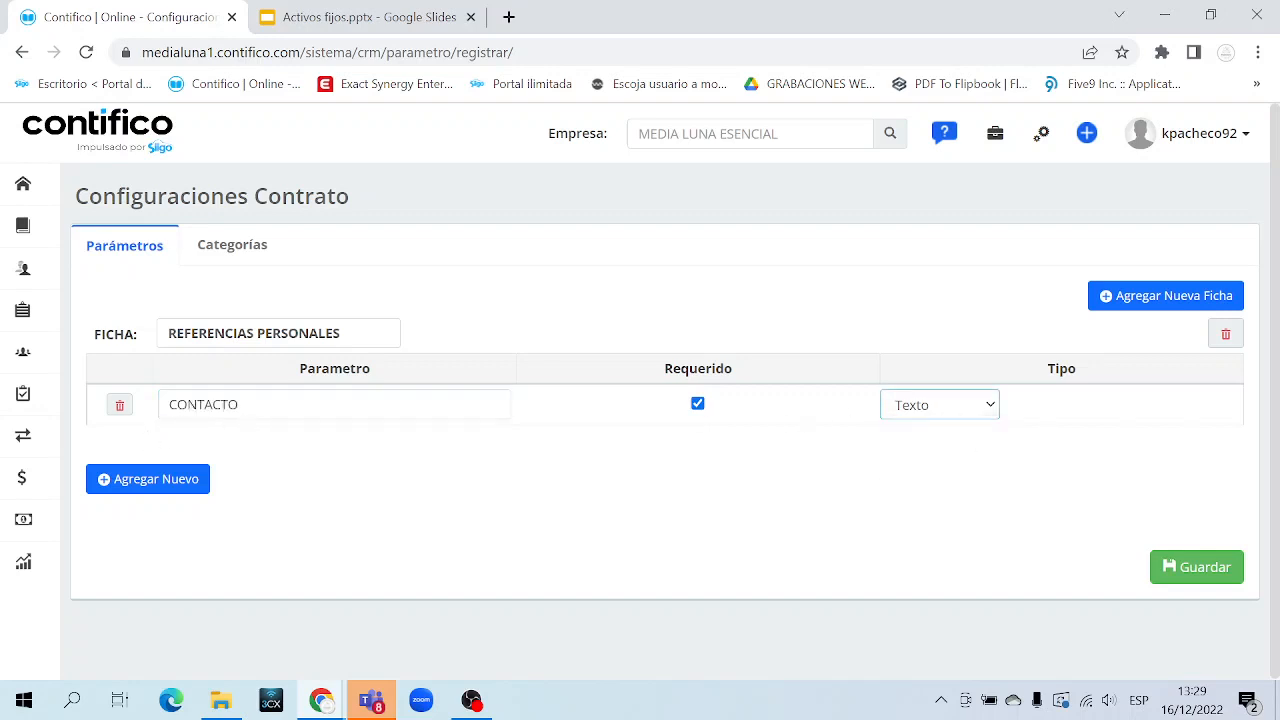
double_click(220, 405)
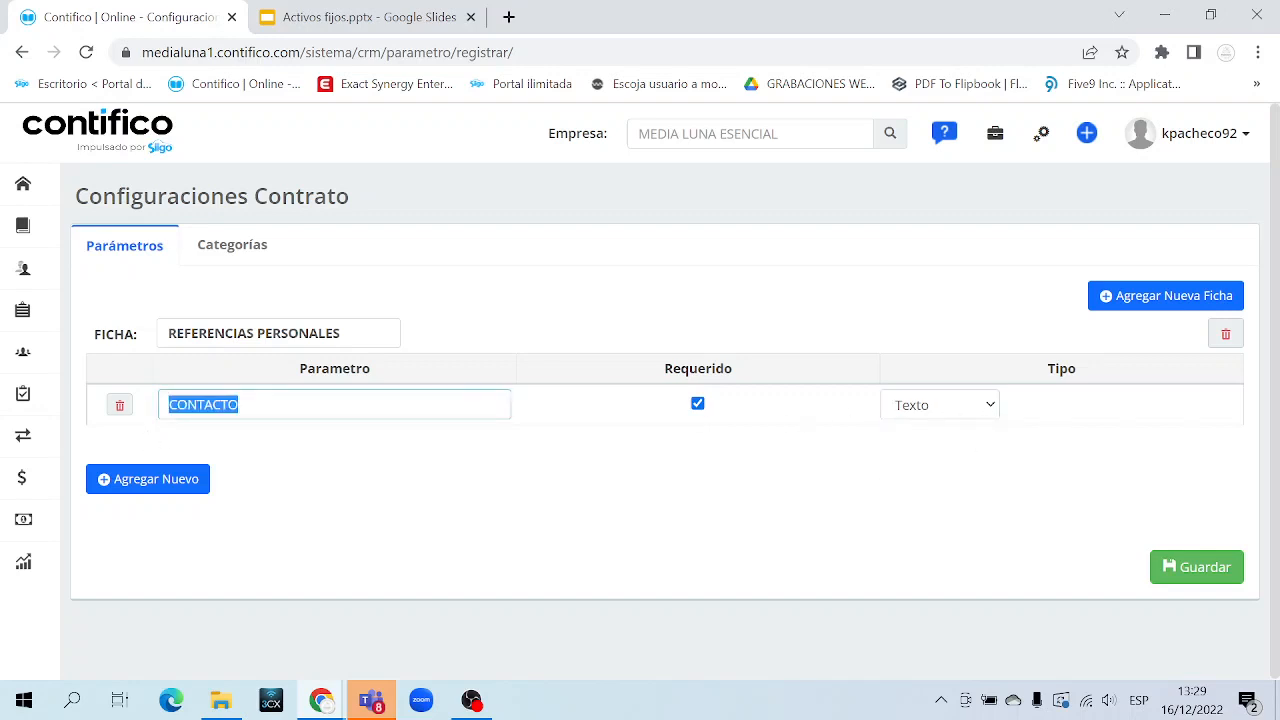
left_click(938, 412)
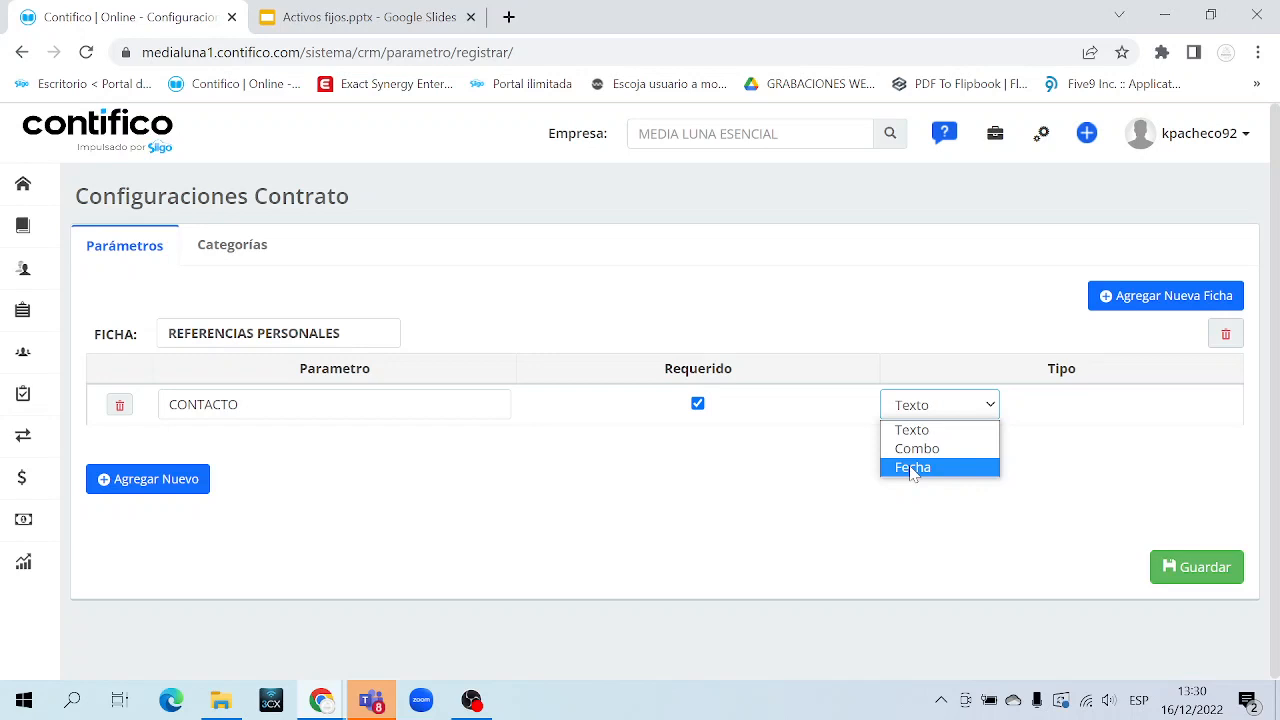
left_click(929, 436)
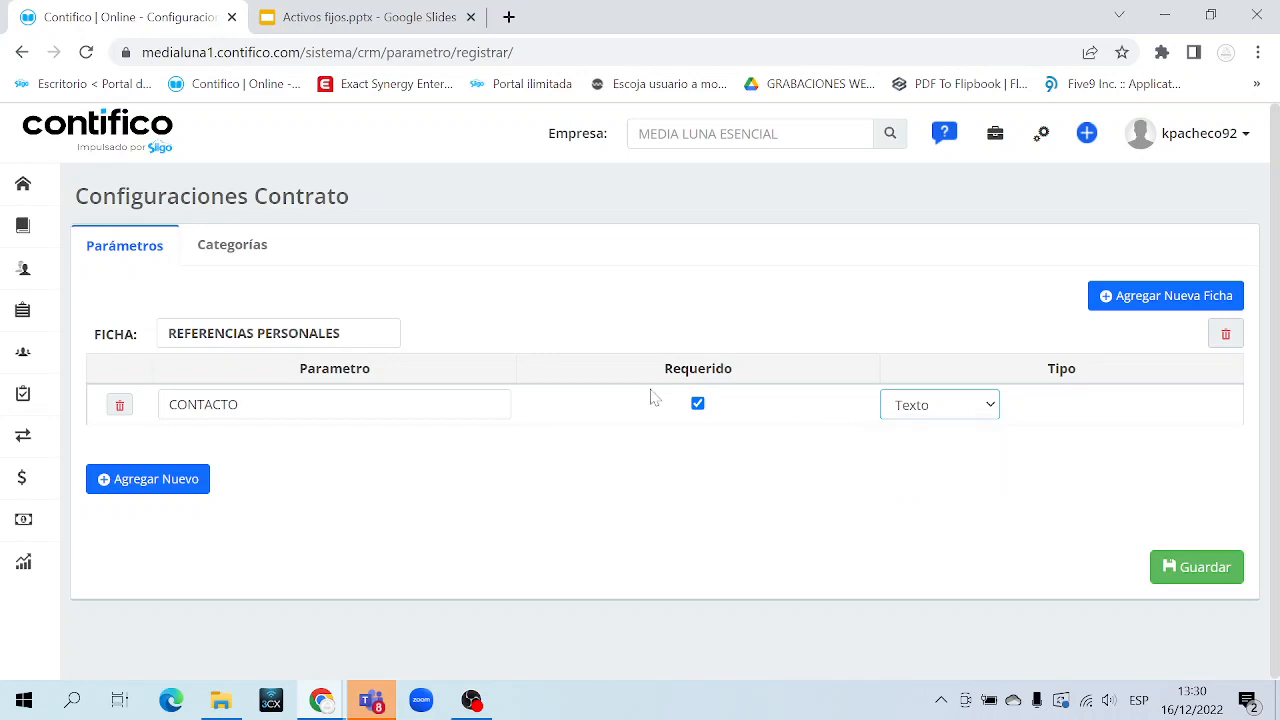
Add a second parameter row named CIUDAD, not required, with type Combo
left_click(185, 486)
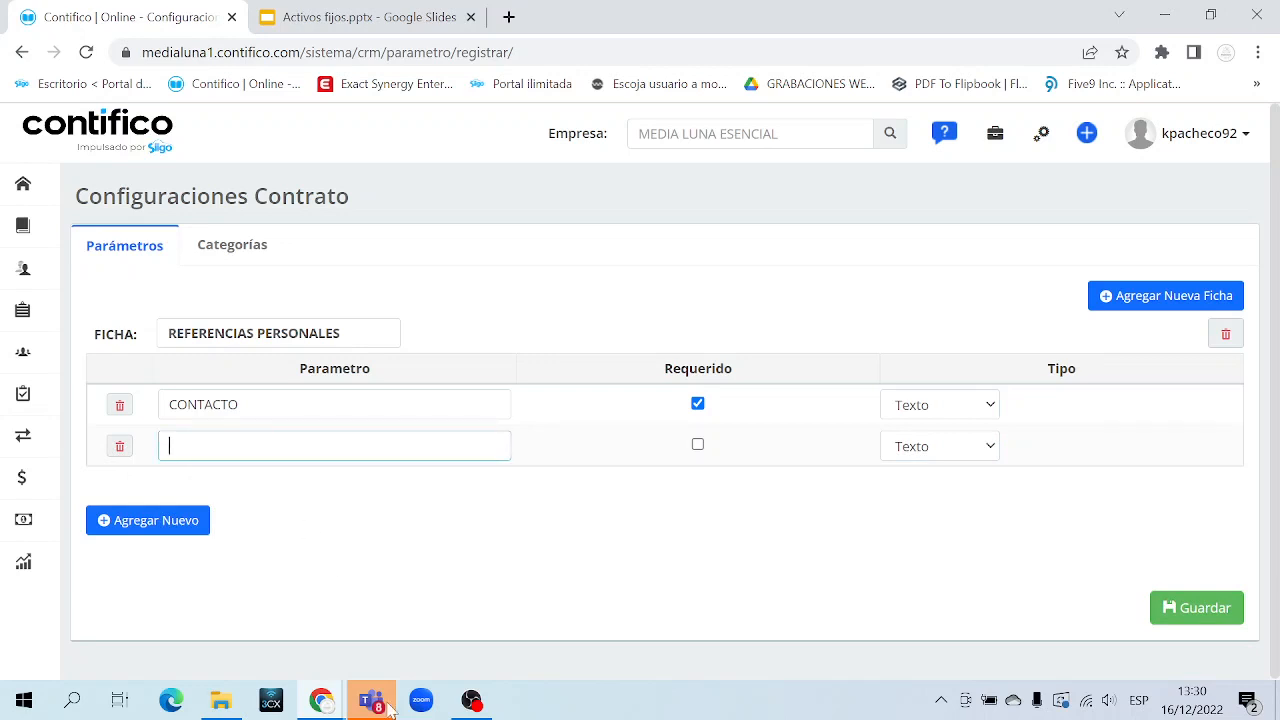
mouse_move(390, 708)
type("CIUDAD")
left_click(698, 447)
left_click(698, 447)
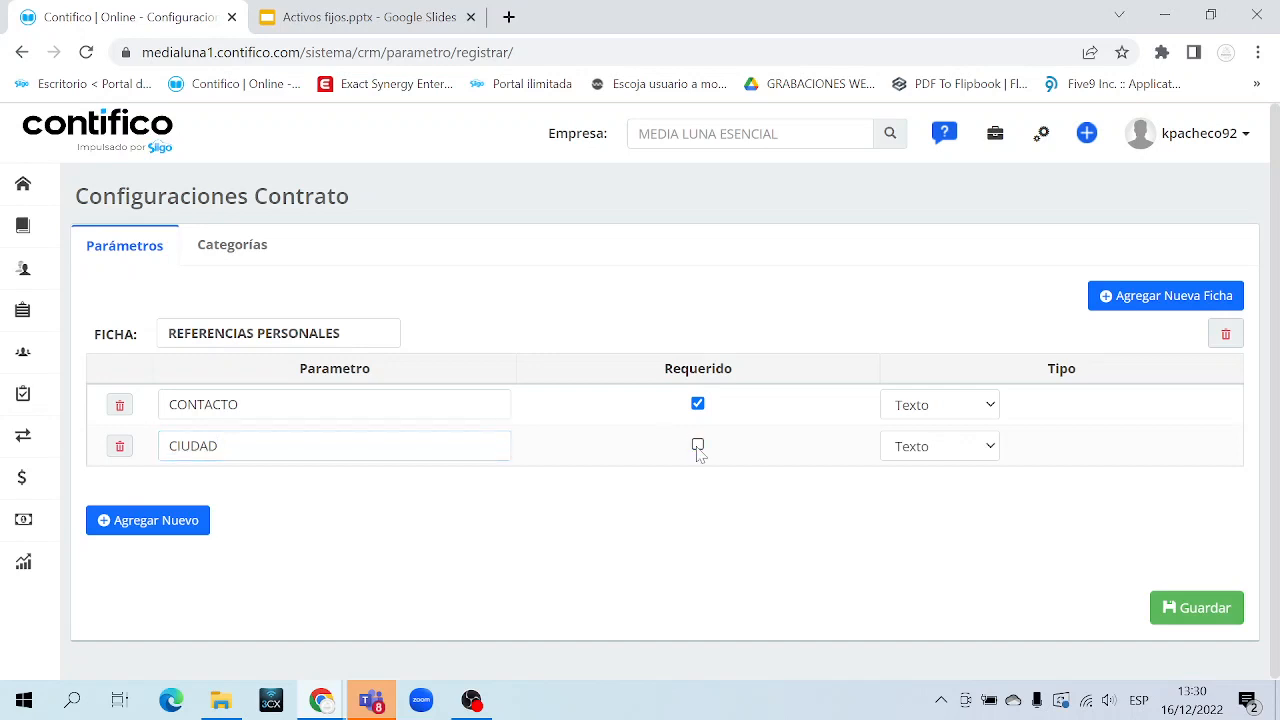
left_click(698, 447)
left_click(698, 447)
left_click(933, 448)
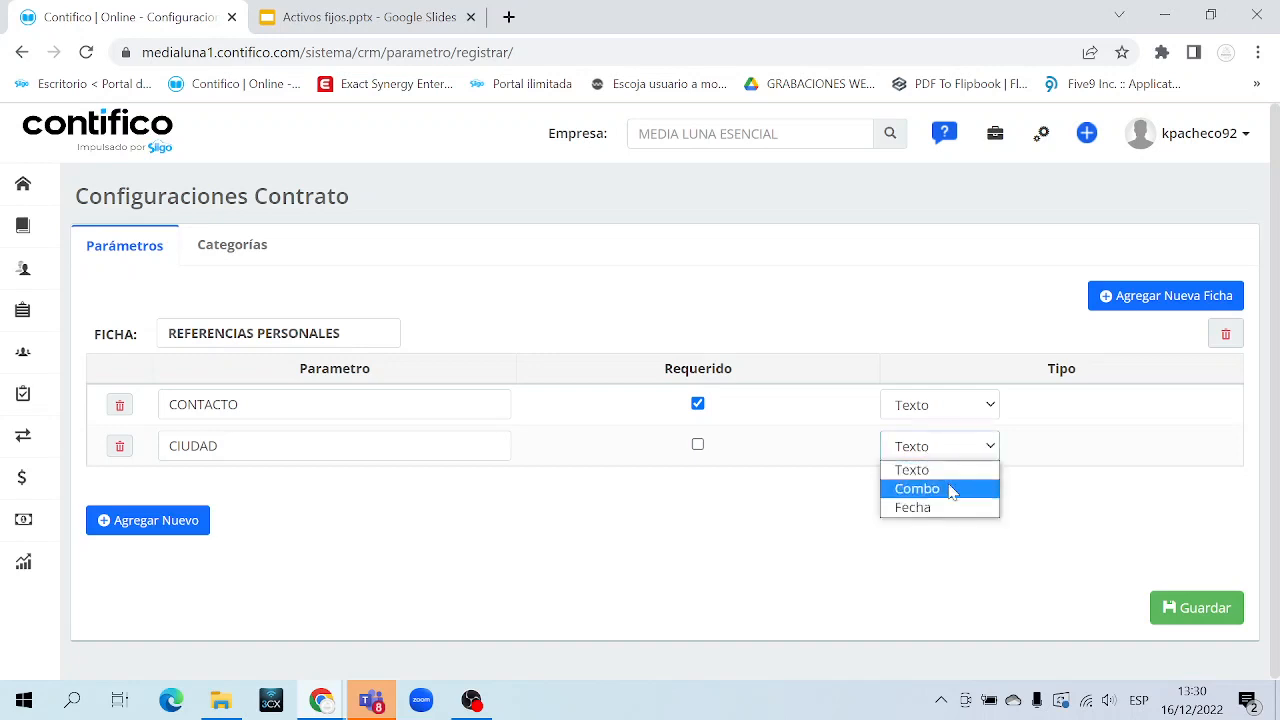
left_click(952, 491)
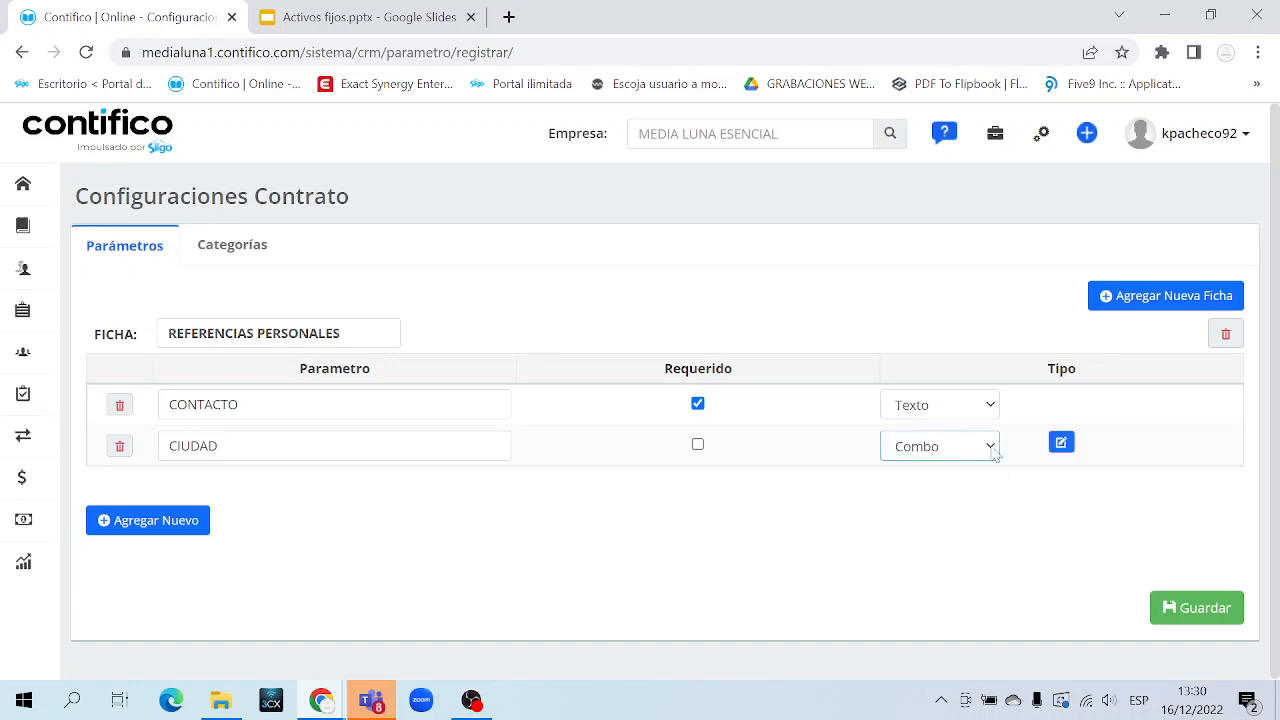
Add Guayaquil, Quito and esmeraldas as CIUDAD's combo options and save the list
left_click(1063, 445)
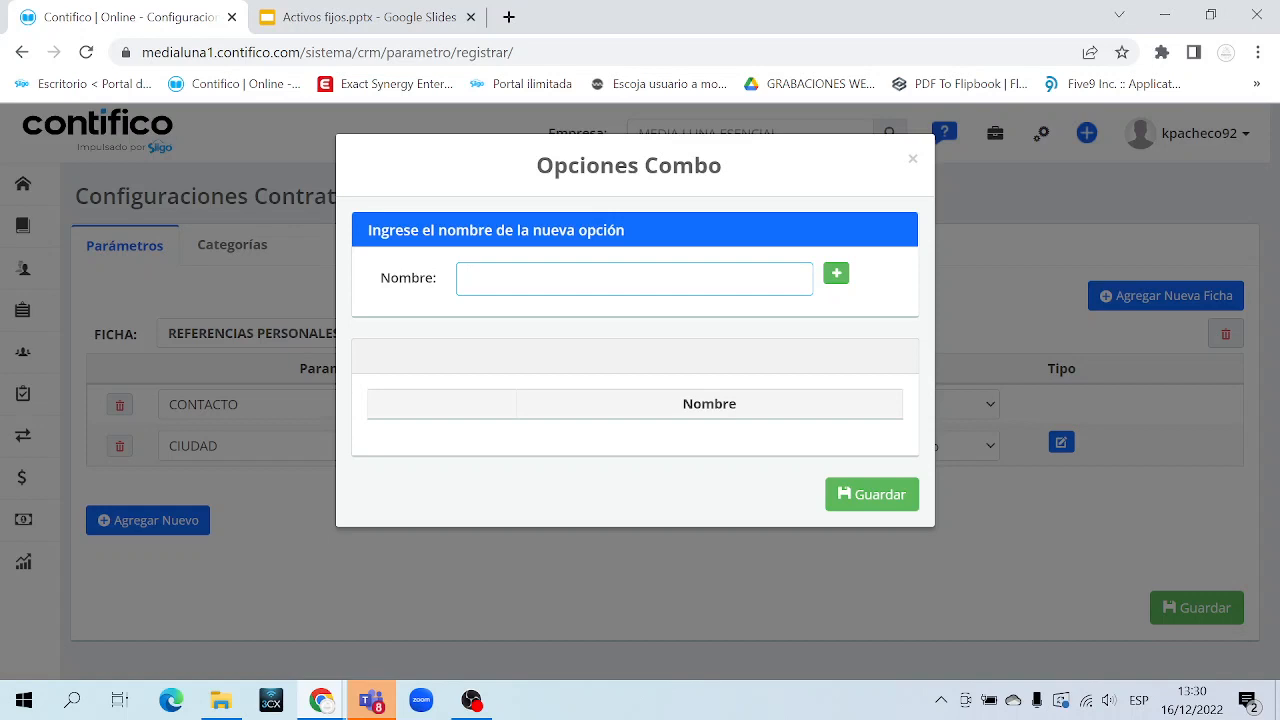
type("Guayaquil")
left_click(836, 273)
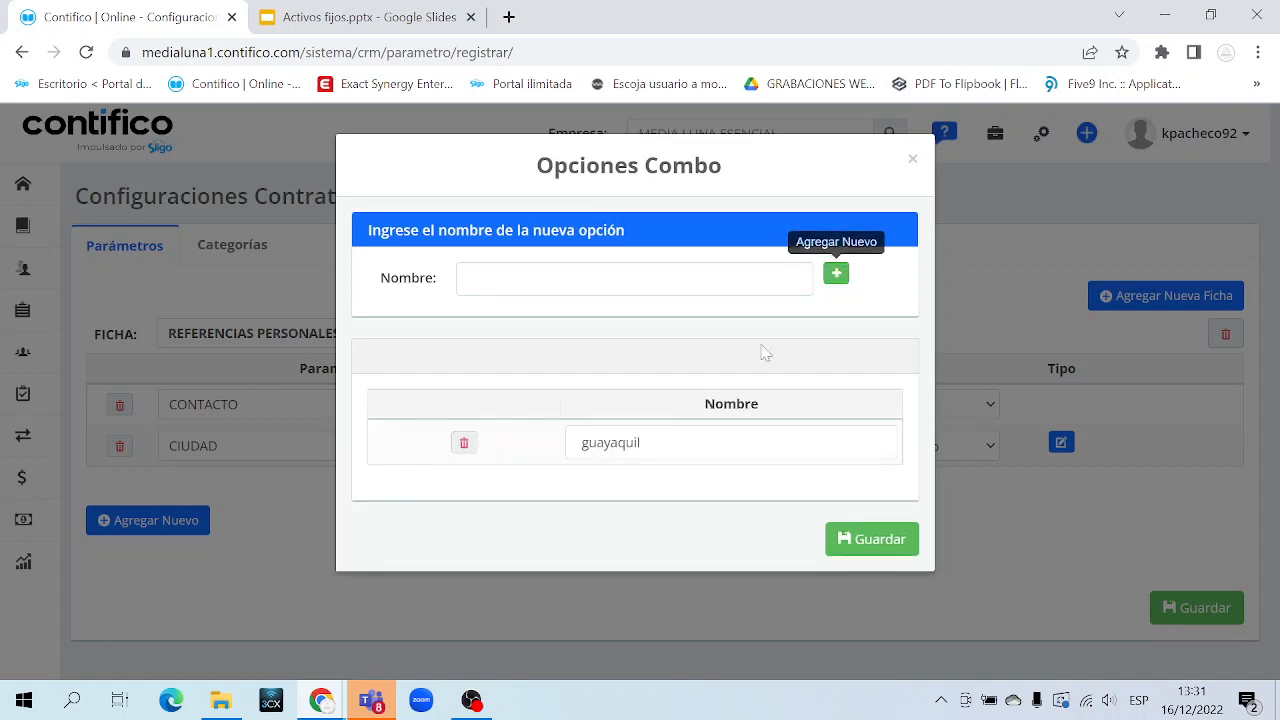
left_click(700, 280)
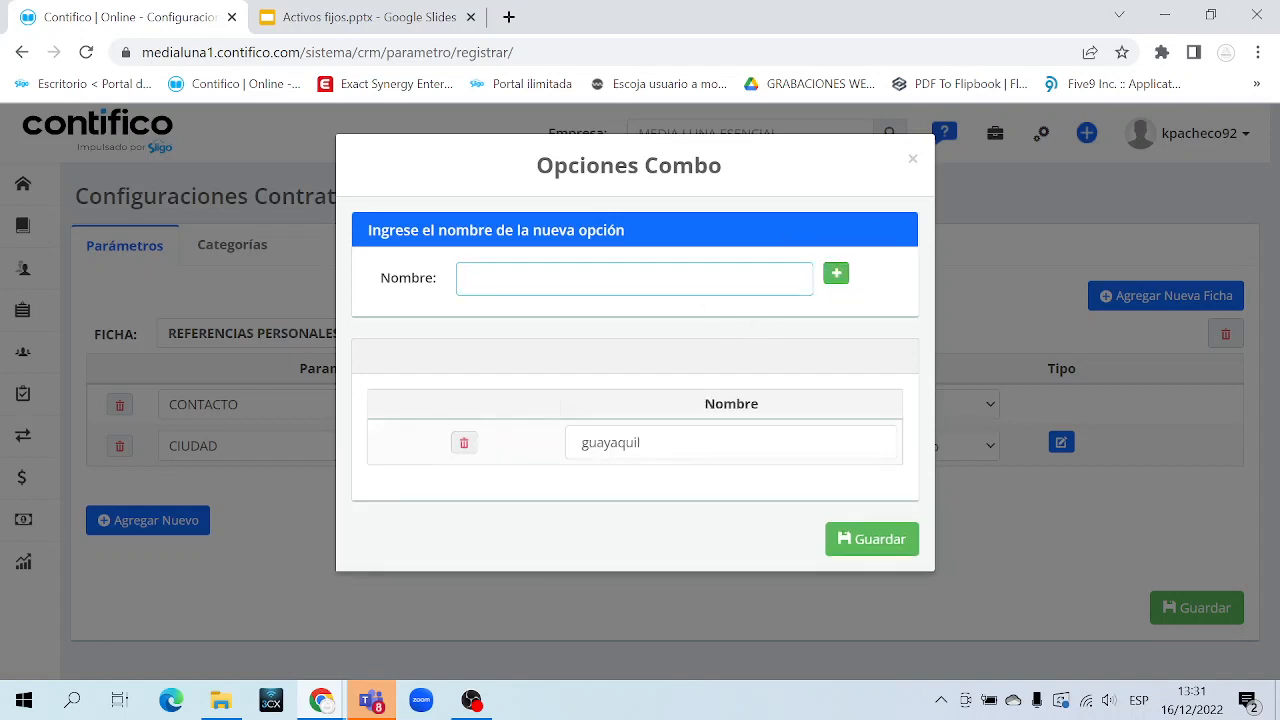
type("Quito")
left_click(836, 274)
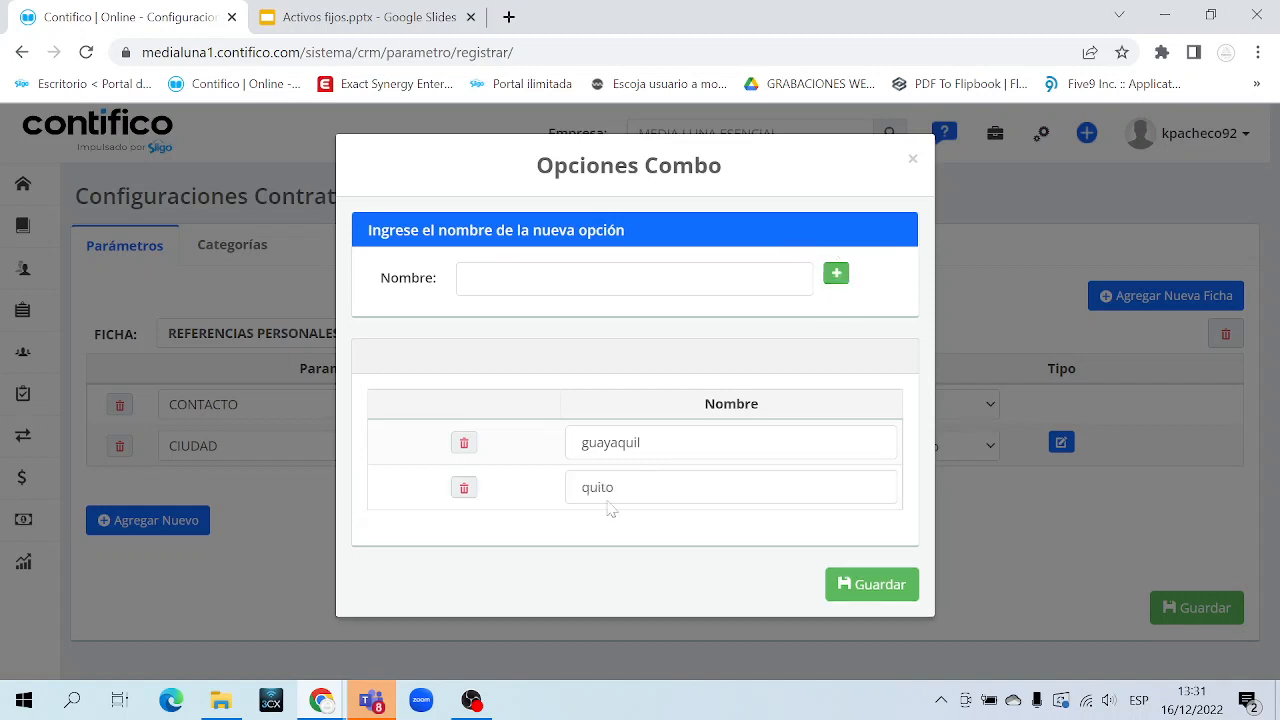
left_click(566, 282)
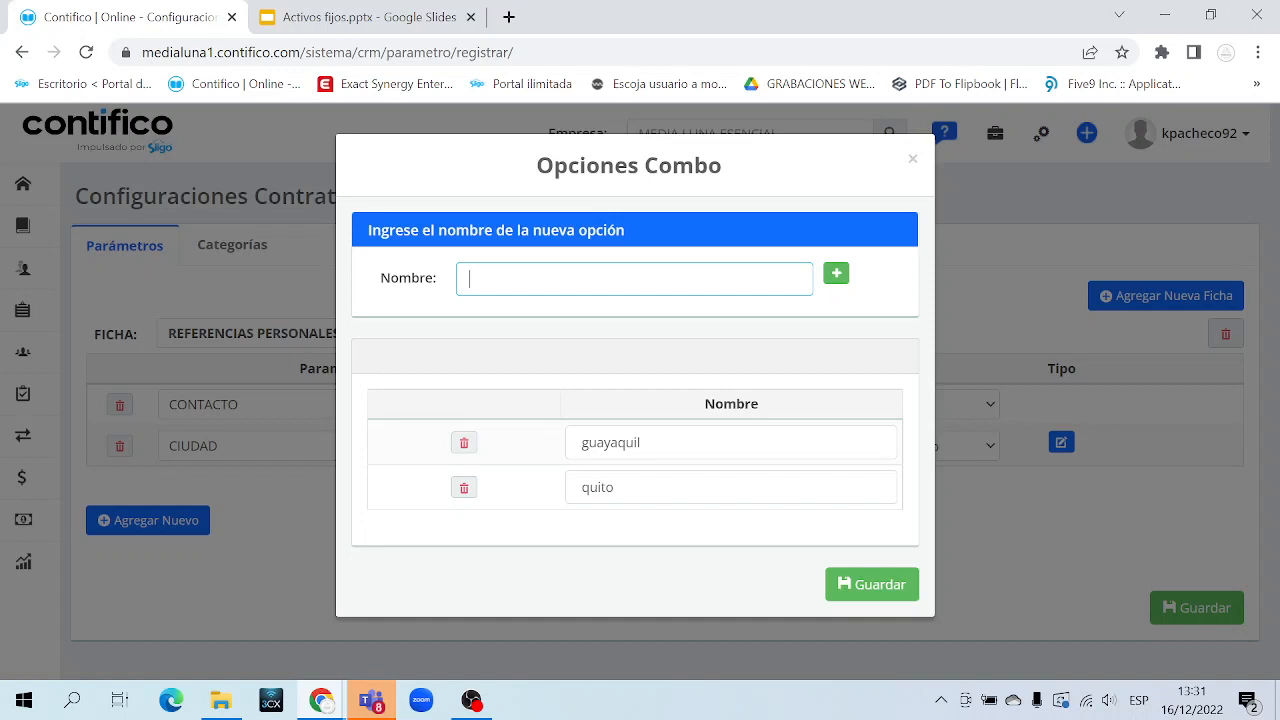
type("esmeraldas")
left_click(836, 274)
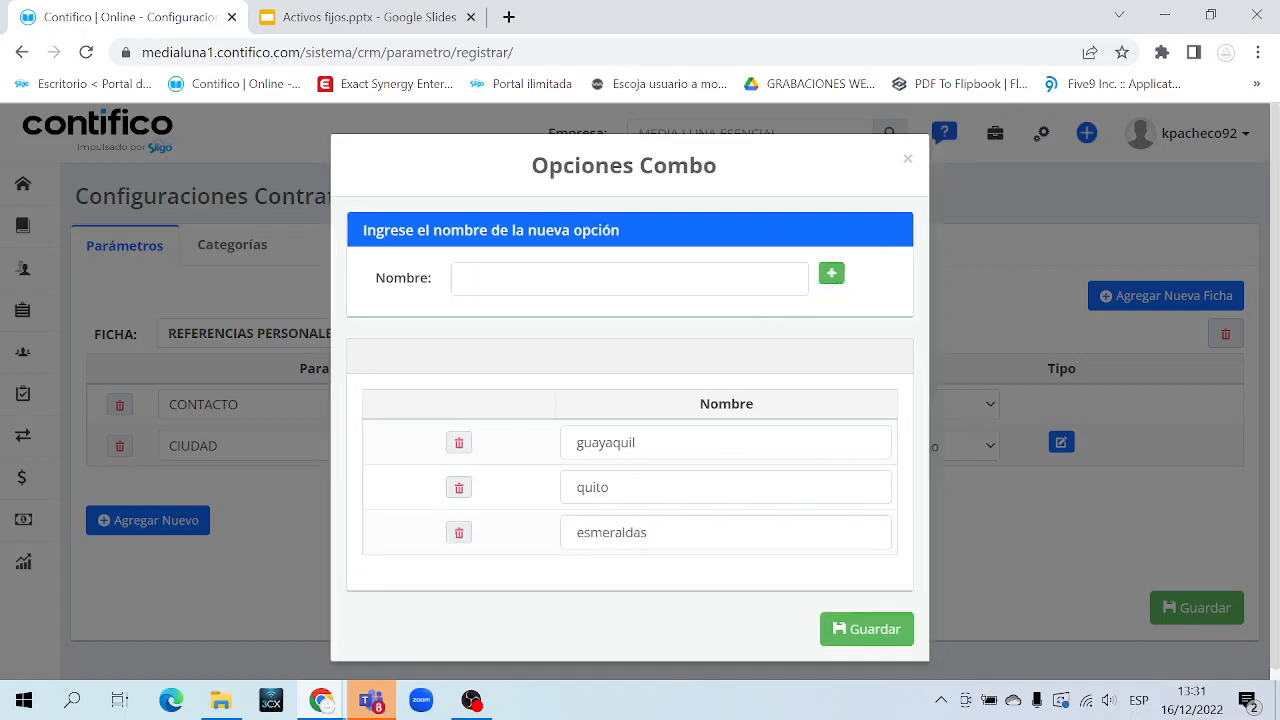
left_click(865, 629)
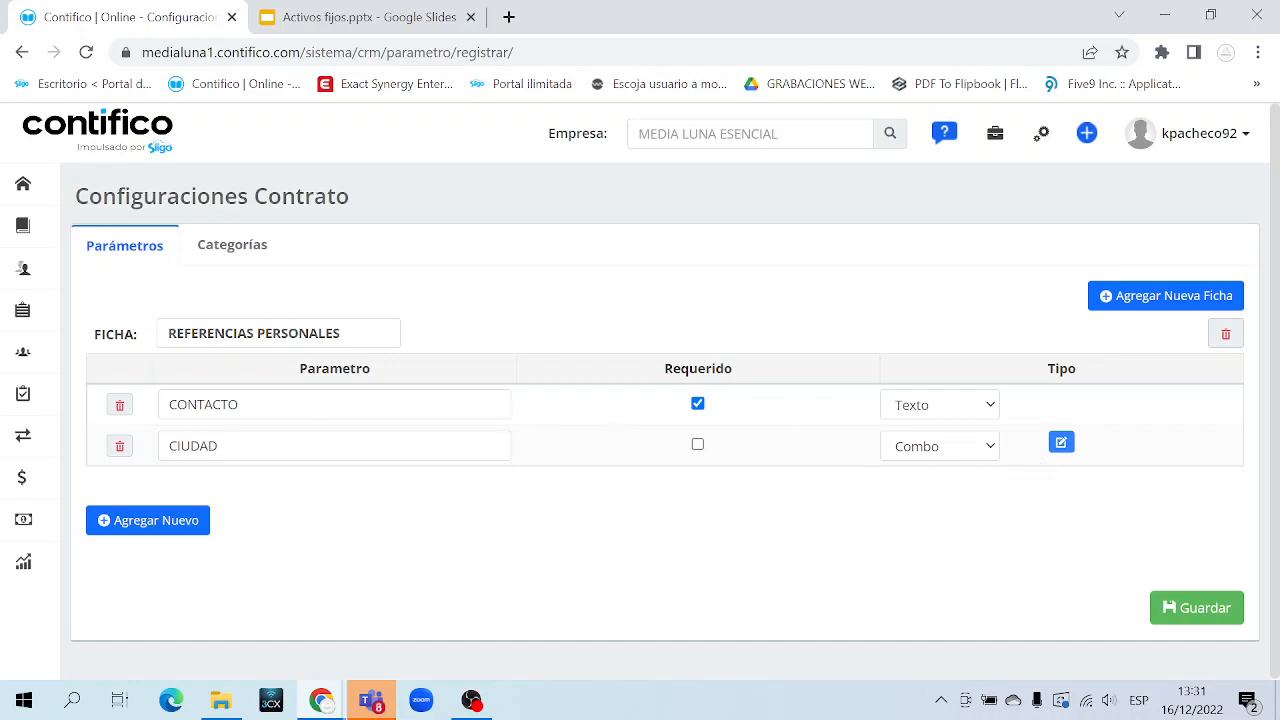
Add a third parameter 'fecha de inicio de negociacion' with type Fecha
left_click(180, 527)
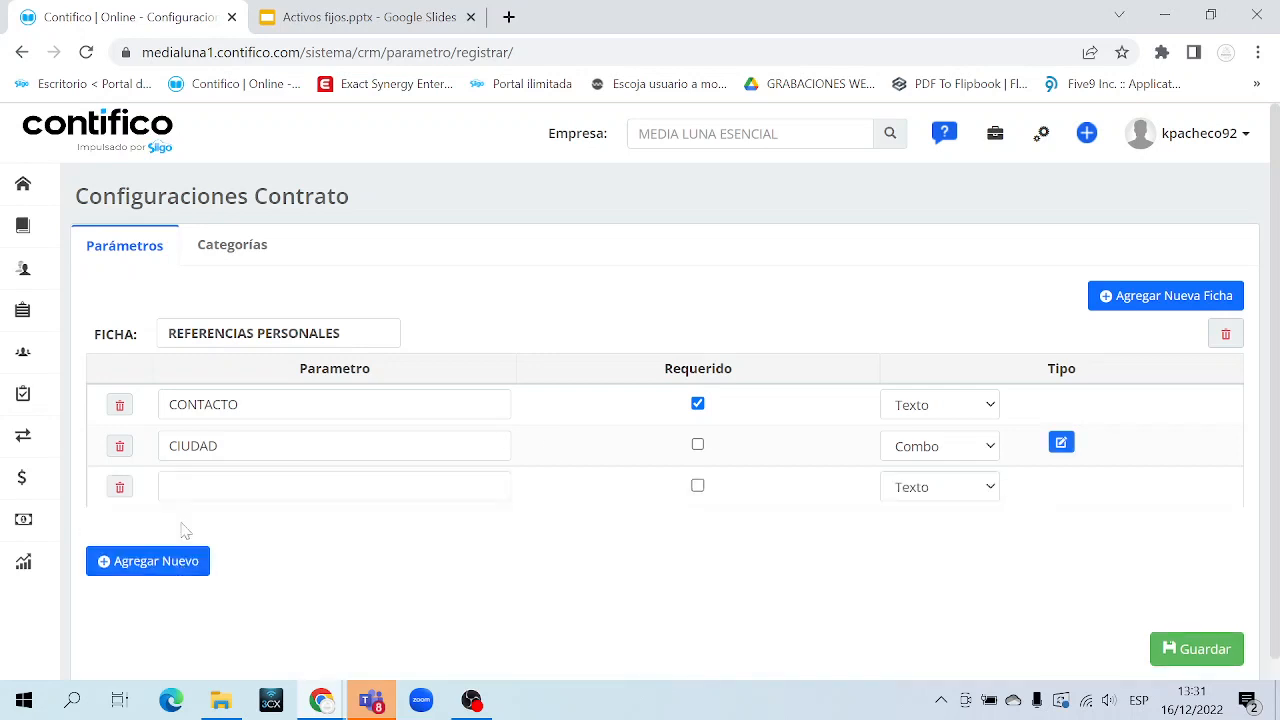
type("fe")
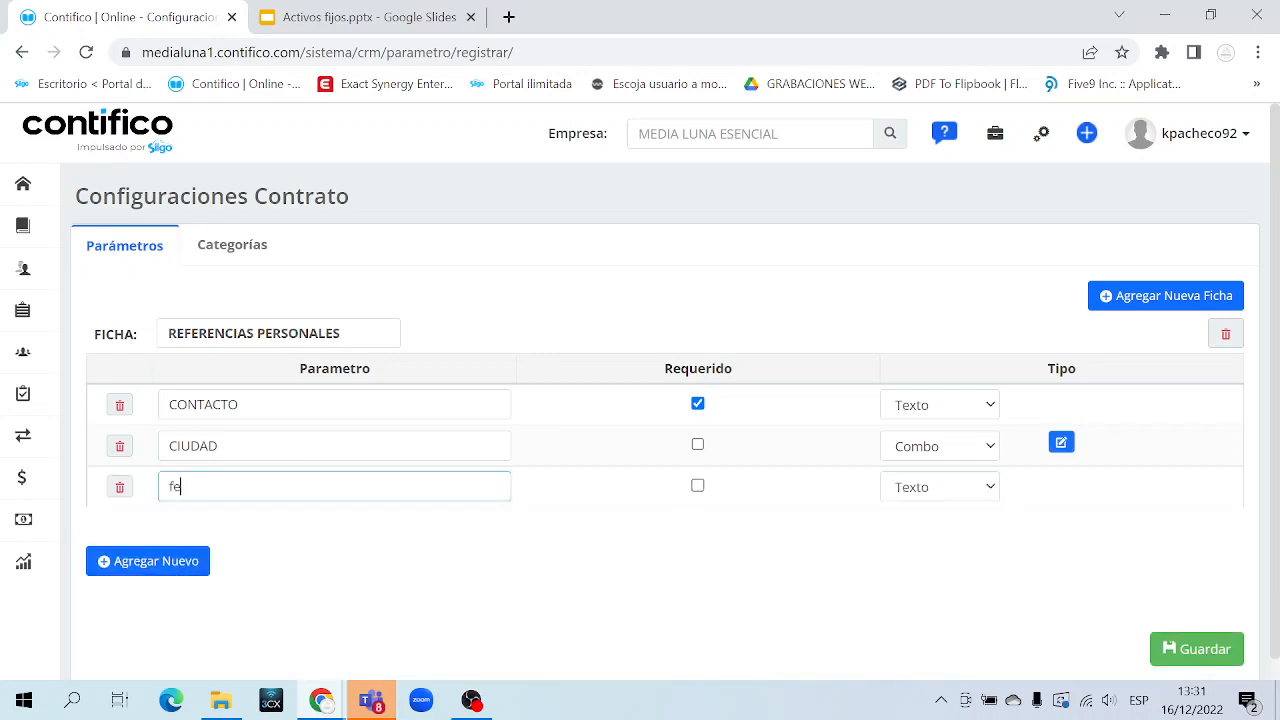
type("cha de inicio de conta")
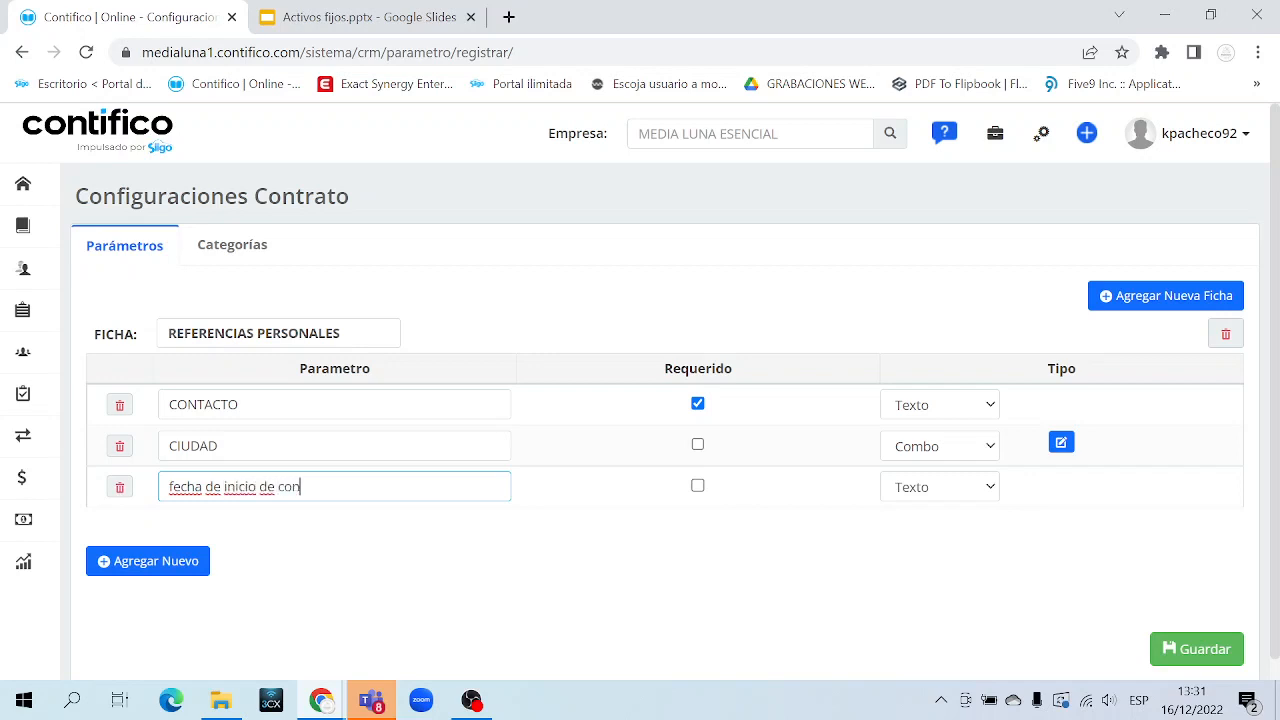
key("BackSpace")
key("BackSpace")
key("BackSpace")
key("BackSpace")
key("BackSpace")
type("negociacion")
key("ctrl+a")
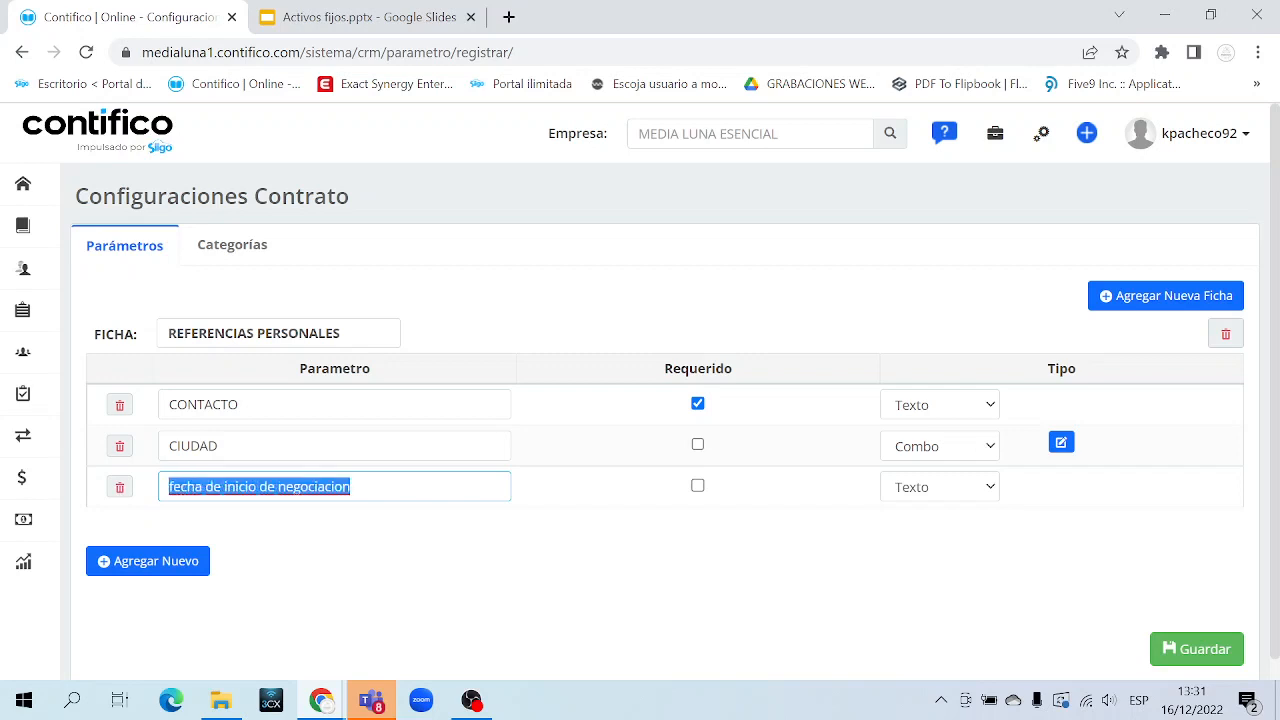
left_click(905, 494)
left_click(915, 550)
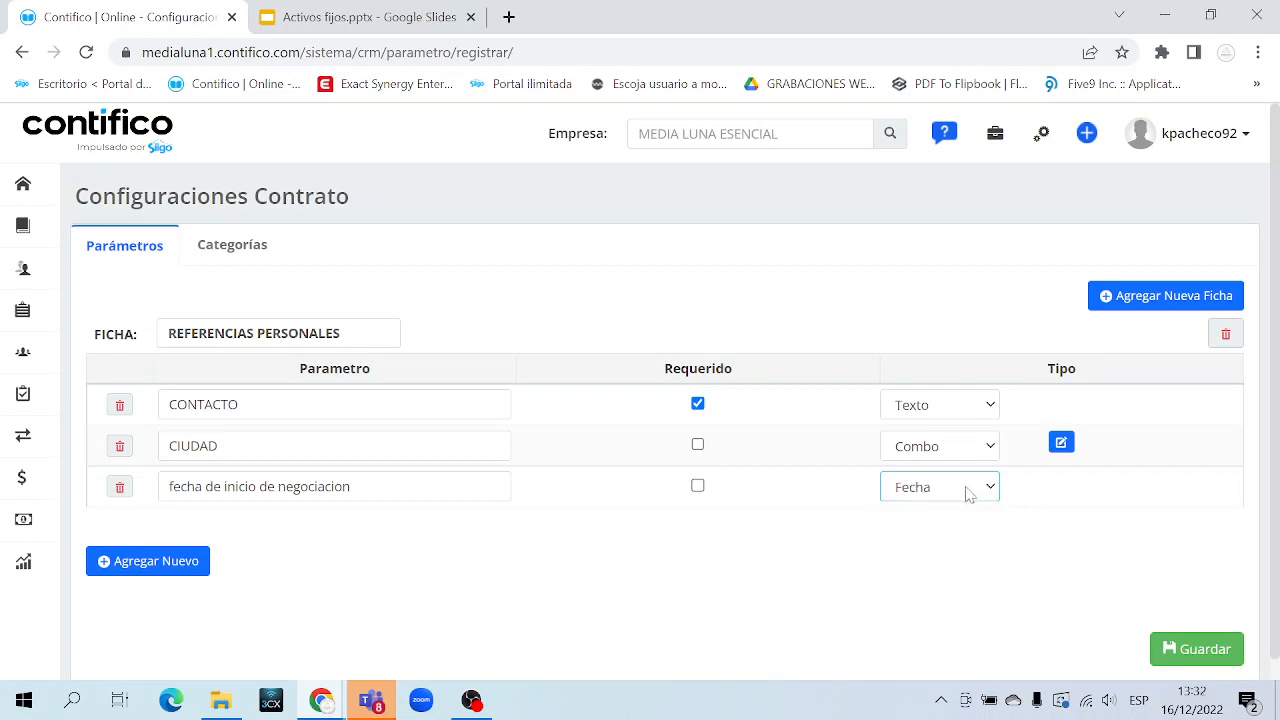
scroll(1130, 592, "down", 1)
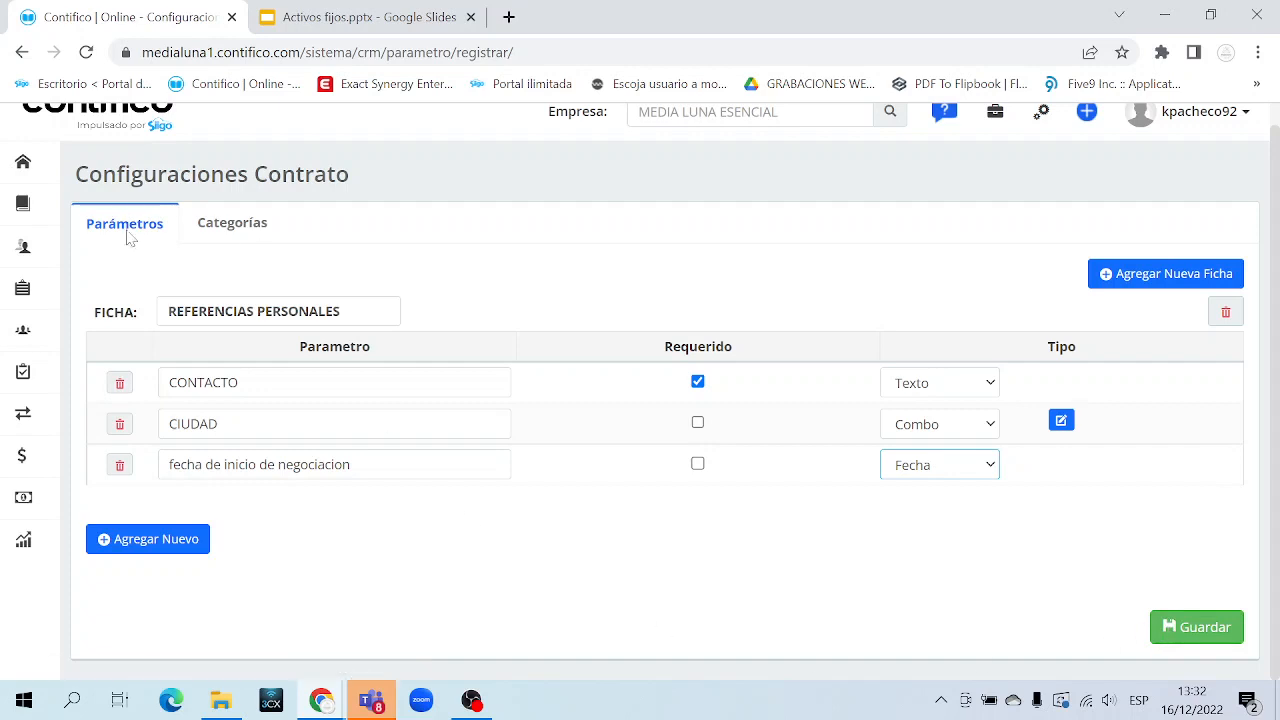
Switch to the Categorías tab to view the tree holding only DIURNO under Todas las Categorías
left_click(239, 233)
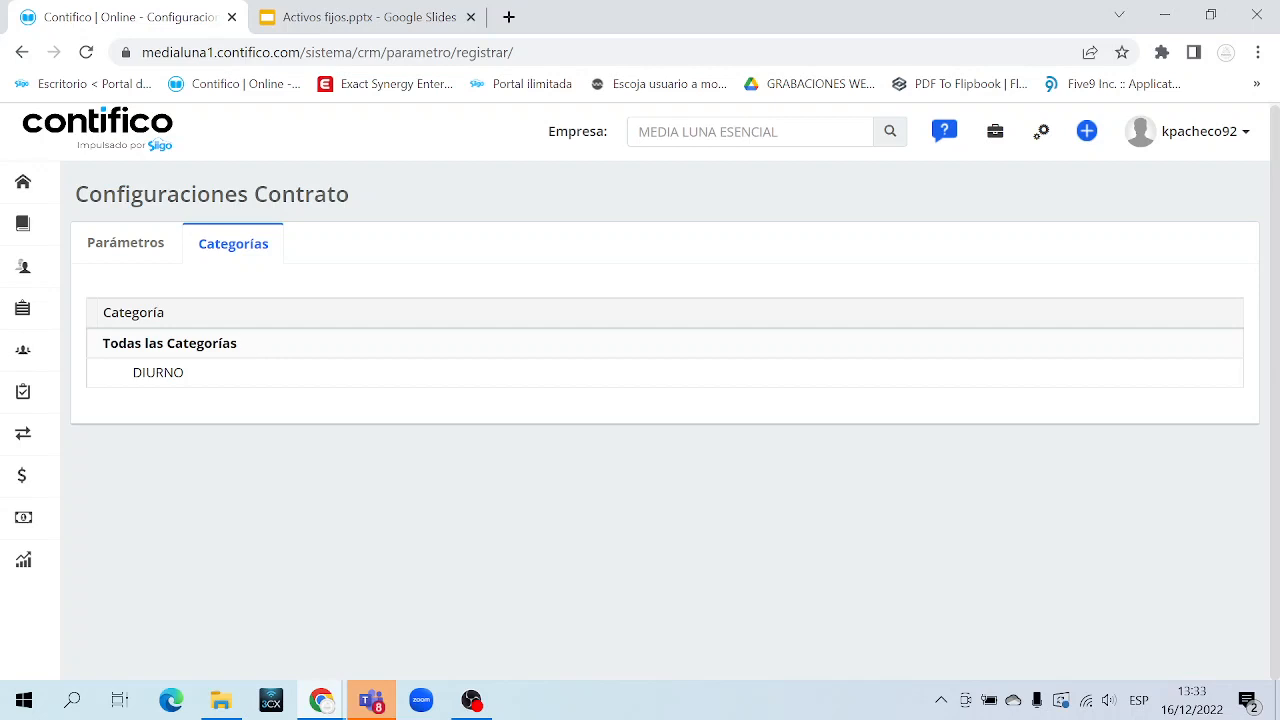
left_click_drag(240, 345, 104, 348)
left_click(103, 349)
left_click(249, 348)
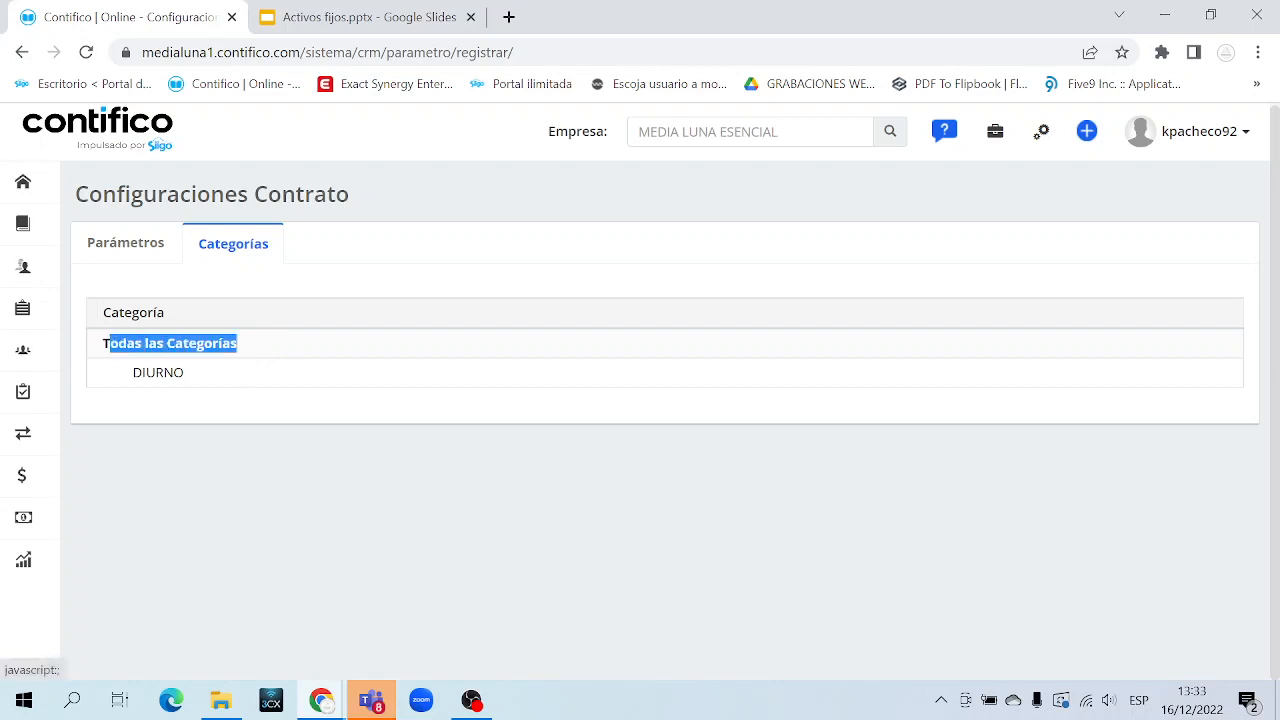
left_click(253, 352)
Add a NOCTURNO category under Todas las Categorías, then save the contract configuration from Parámetros
right_click(210, 356)
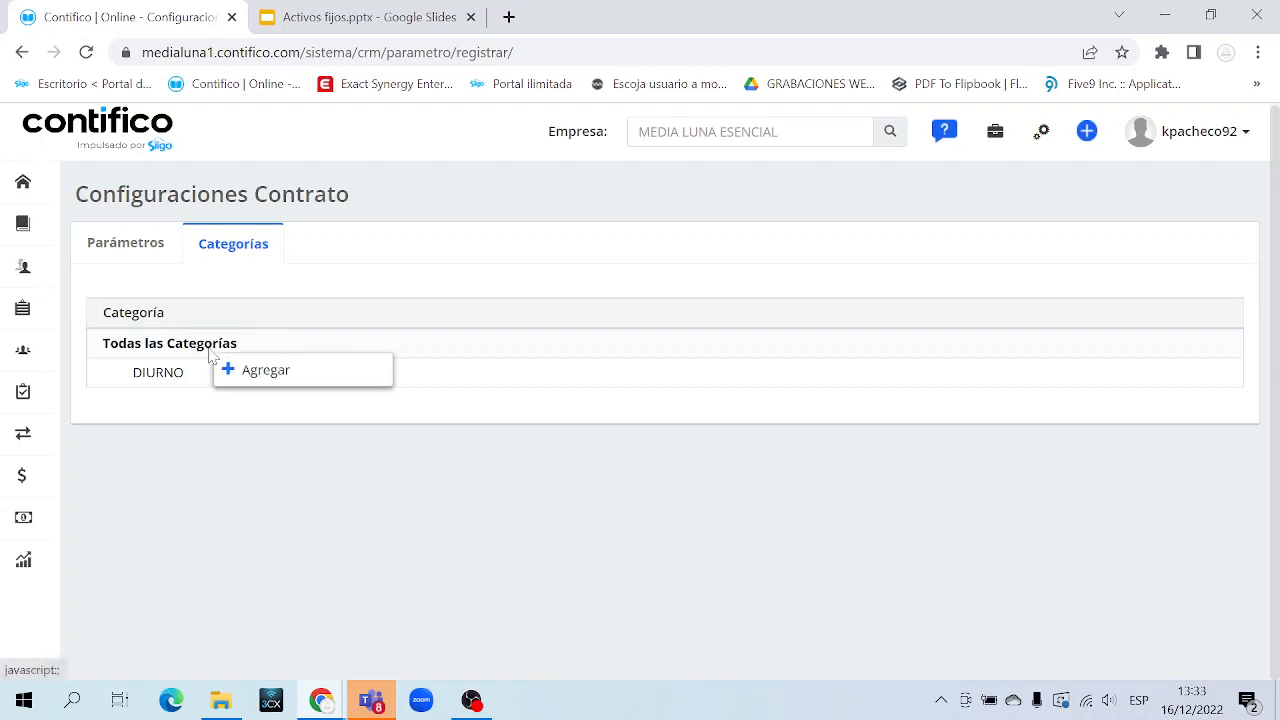
left_click(274, 372)
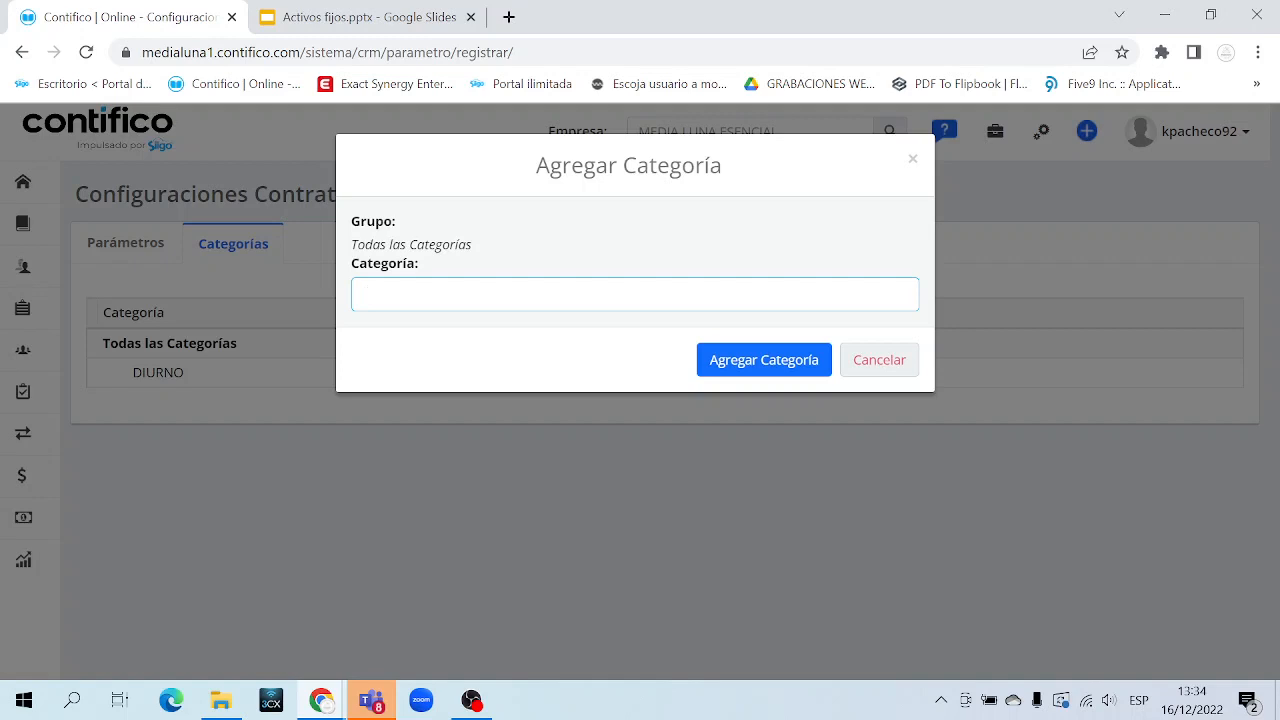
type("NOCTURNO")
left_click(783, 368)
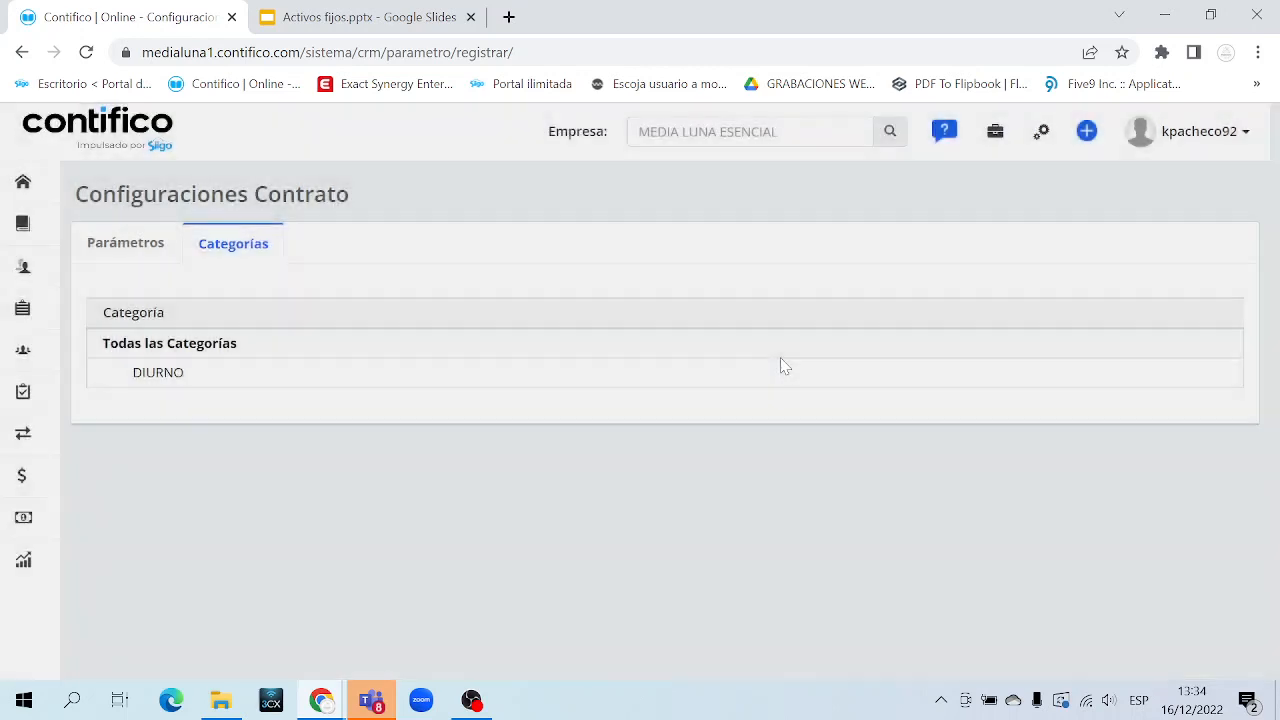
left_click_drag(213, 405, 130, 405)
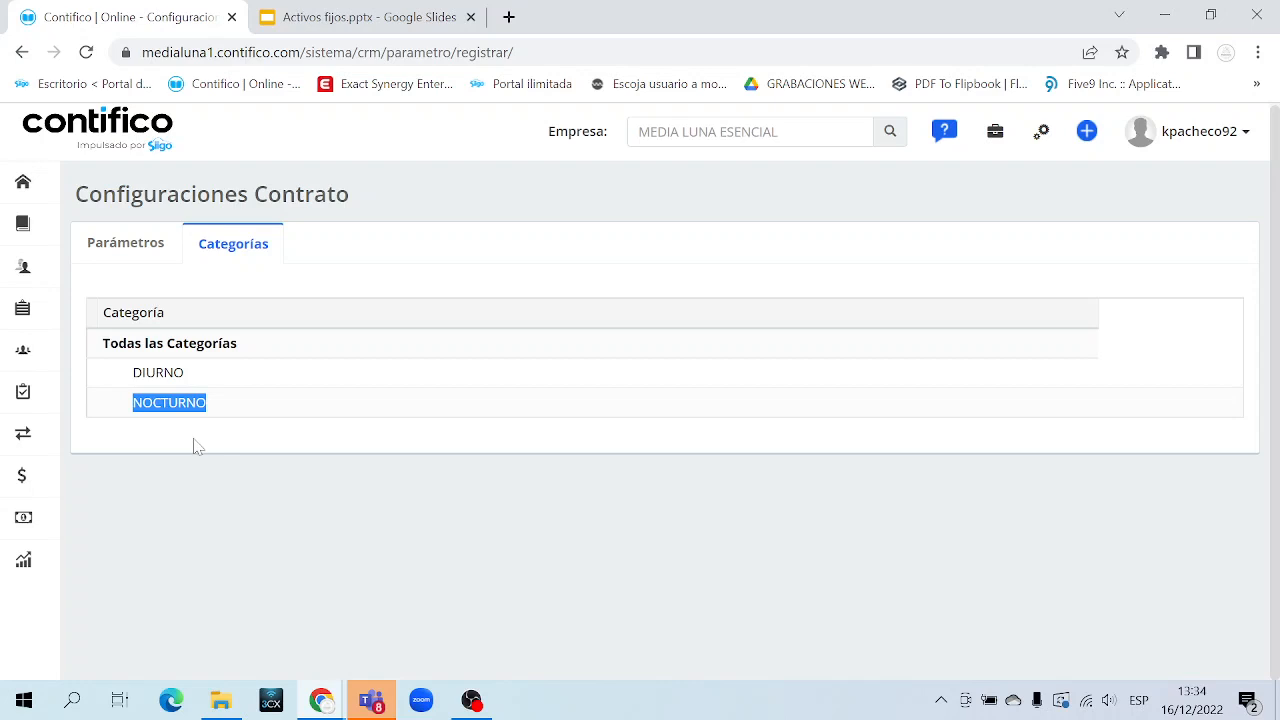
left_click(242, 447)
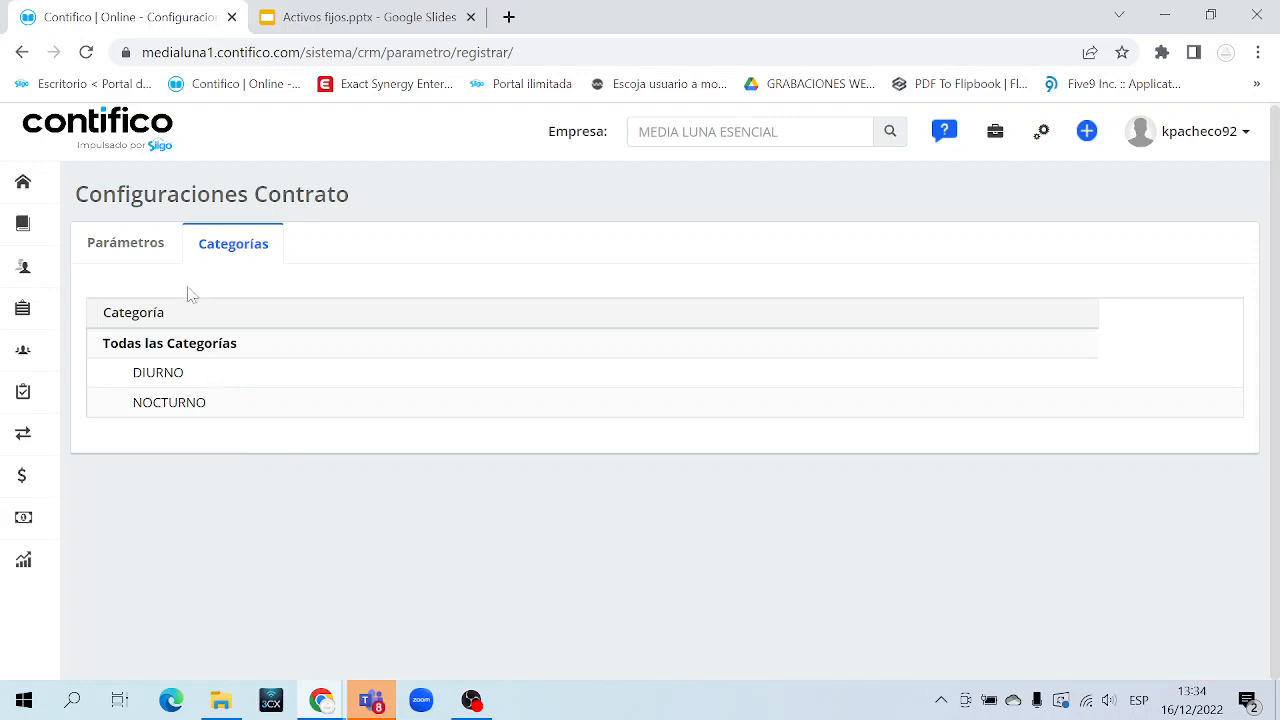
left_click(140, 249)
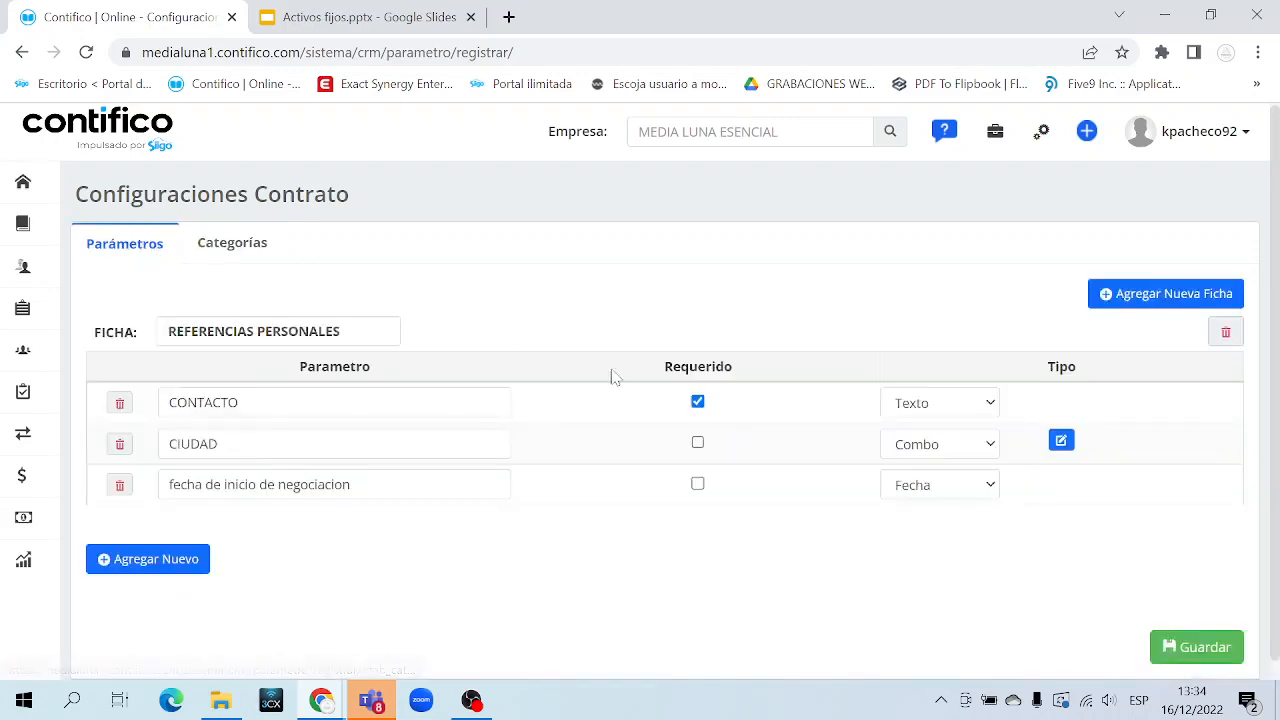
left_click(1202, 655)
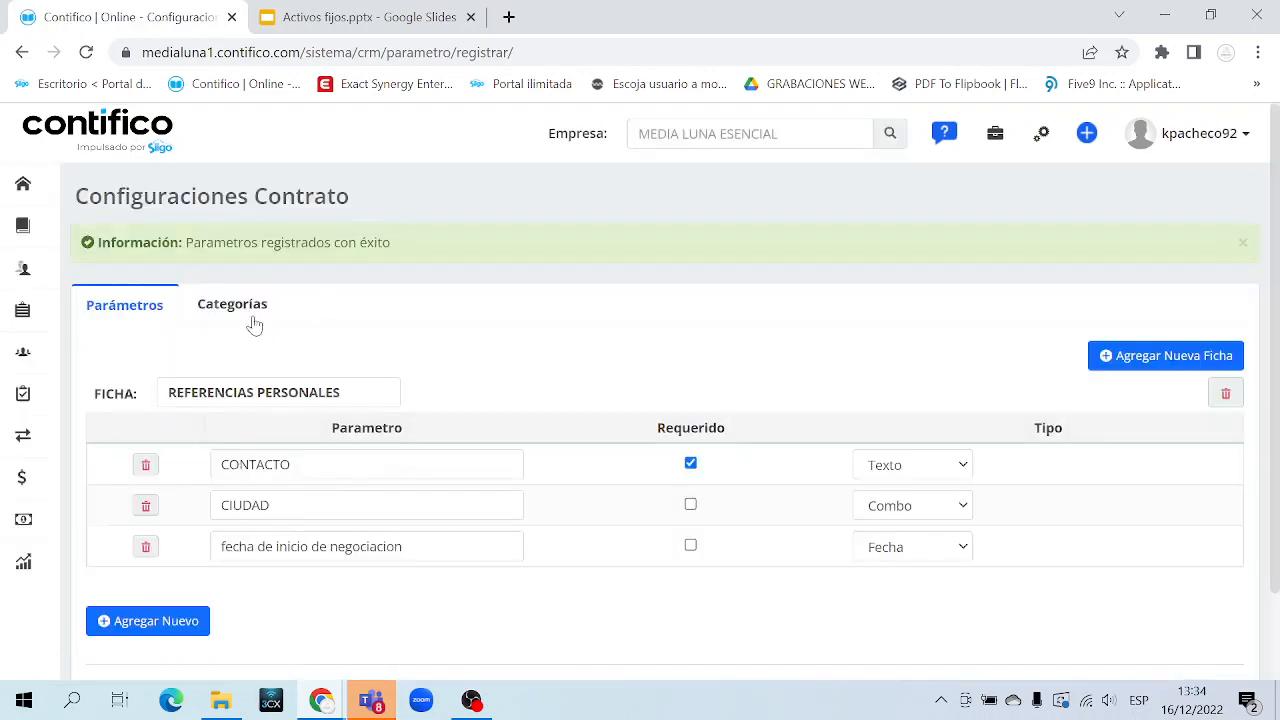
Toggle between Categorías and Parámetros to check both categories and all three parameters were kept
left_click(234, 305)
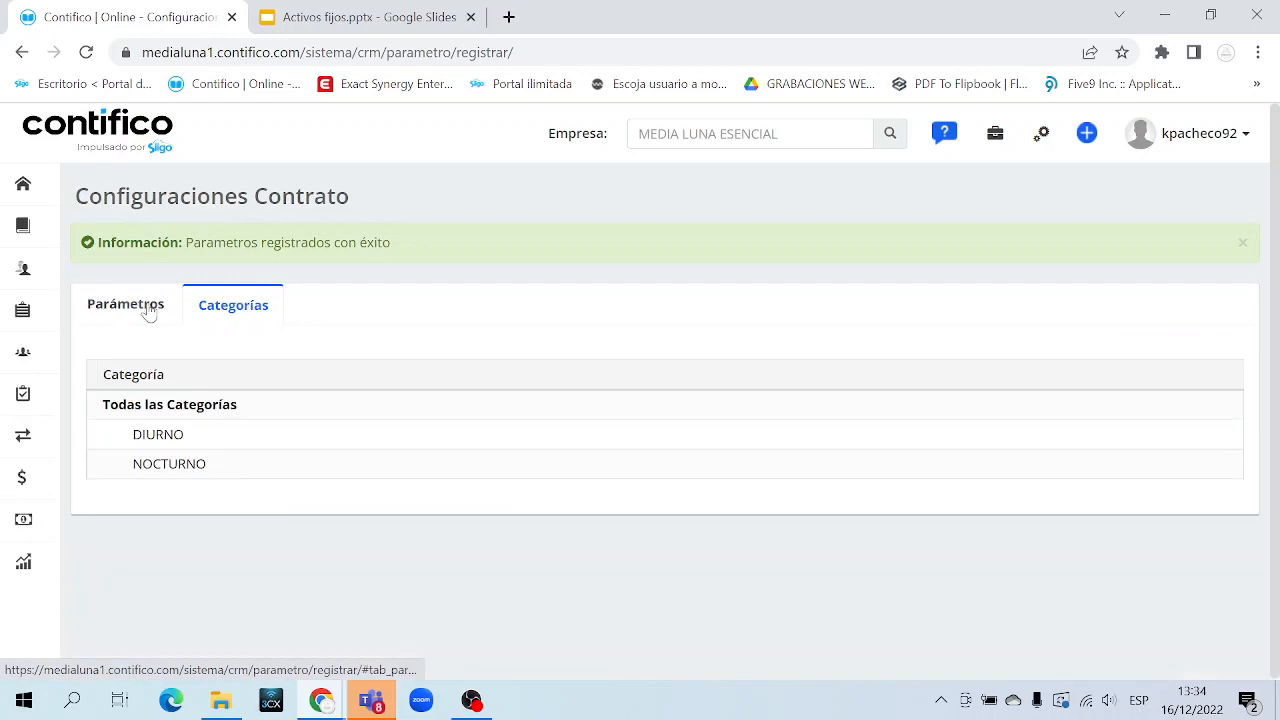
left_click(140, 306)
left_click(240, 306)
left_click(135, 312)
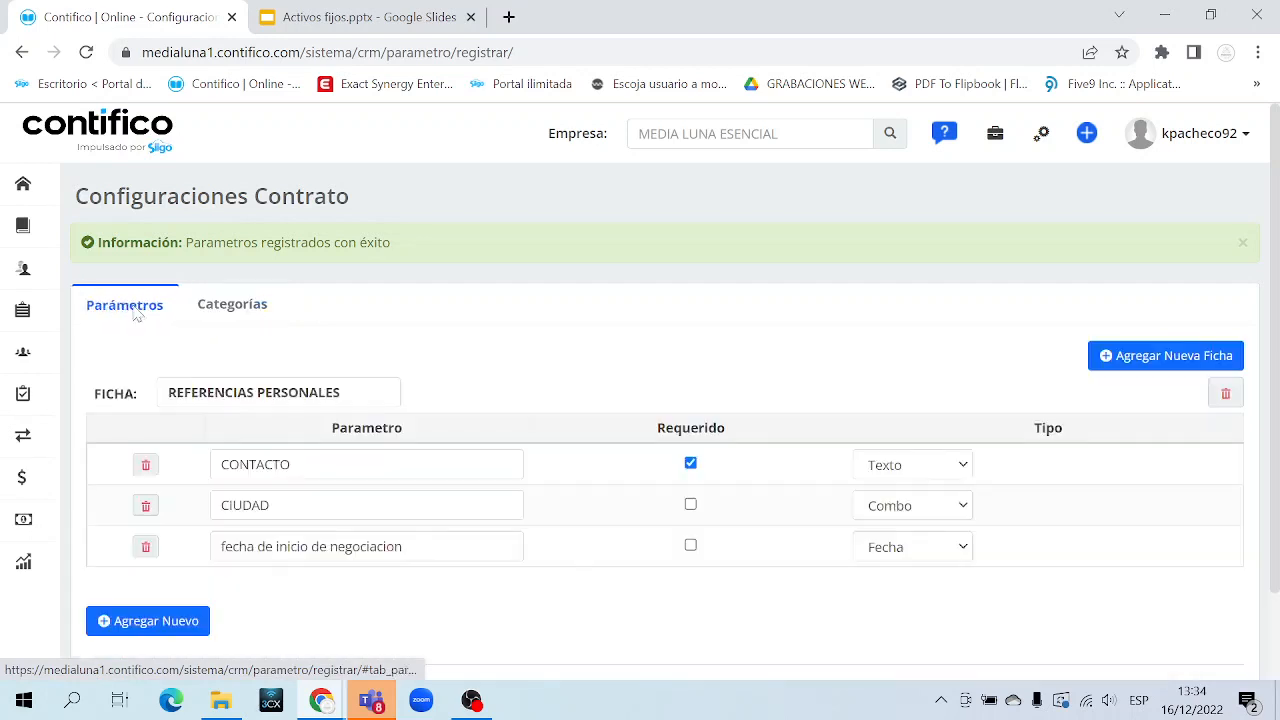
left_click(230, 312)
left_click(141, 316)
left_click(222, 306)
left_click(133, 310)
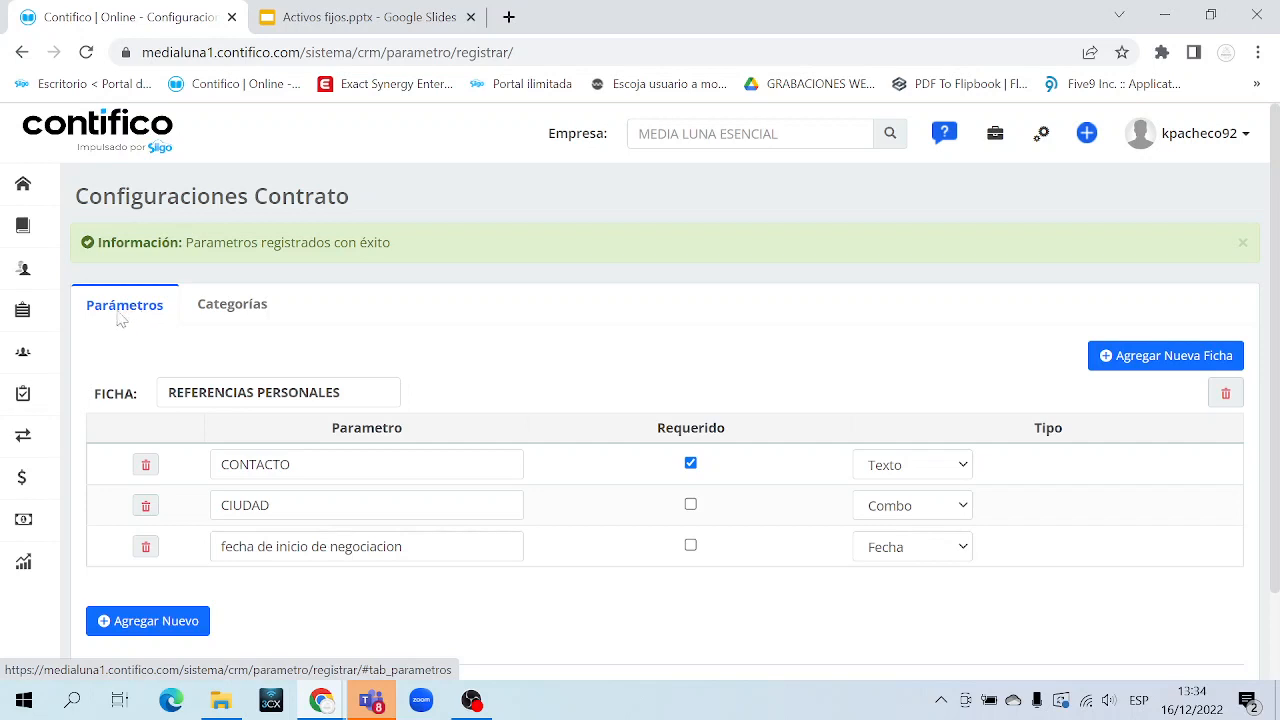
Open a new Registrar Contrato form from CRM's Contratos create icon in a second tab
mouse_move(37, 397)
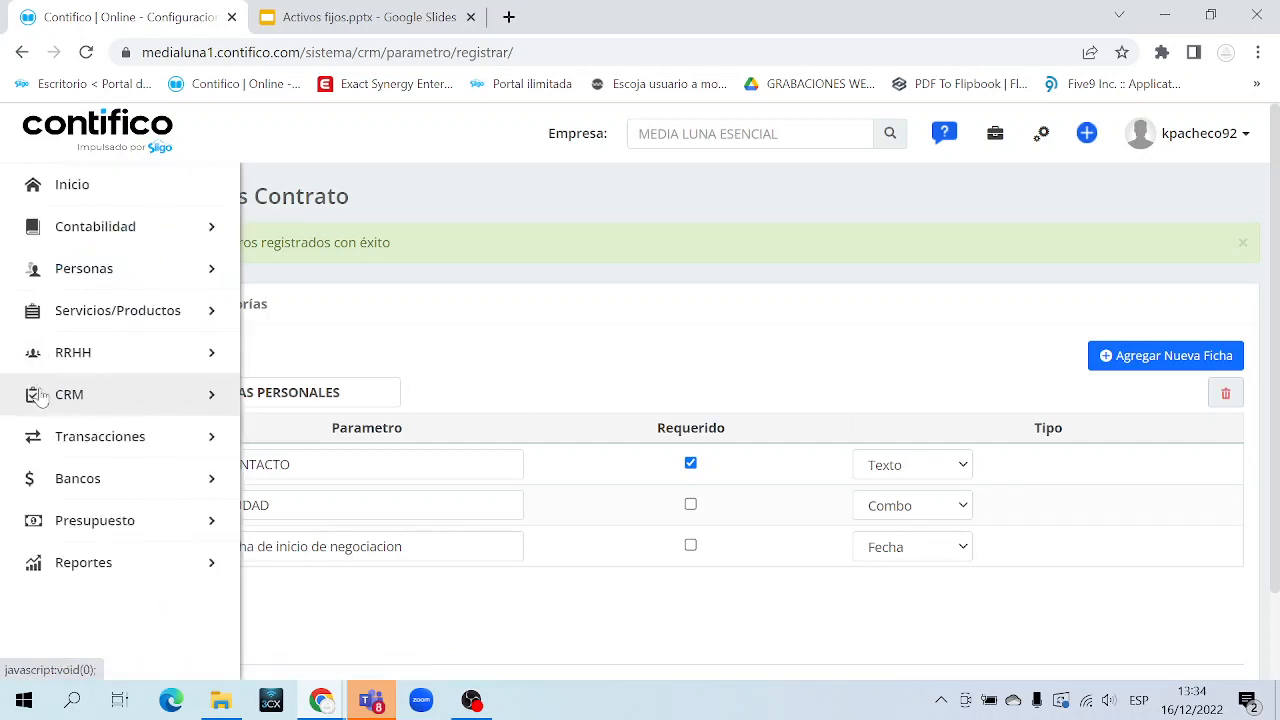
left_click(178, 402)
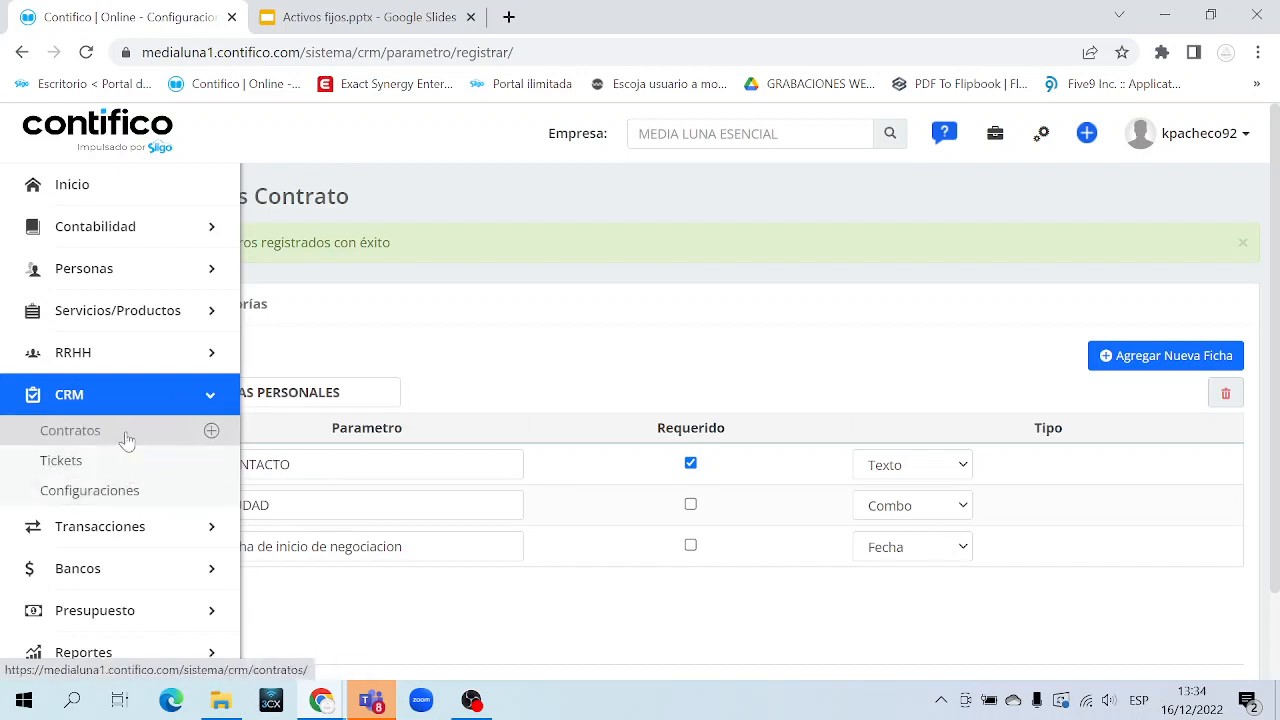
middle_click(212, 432)
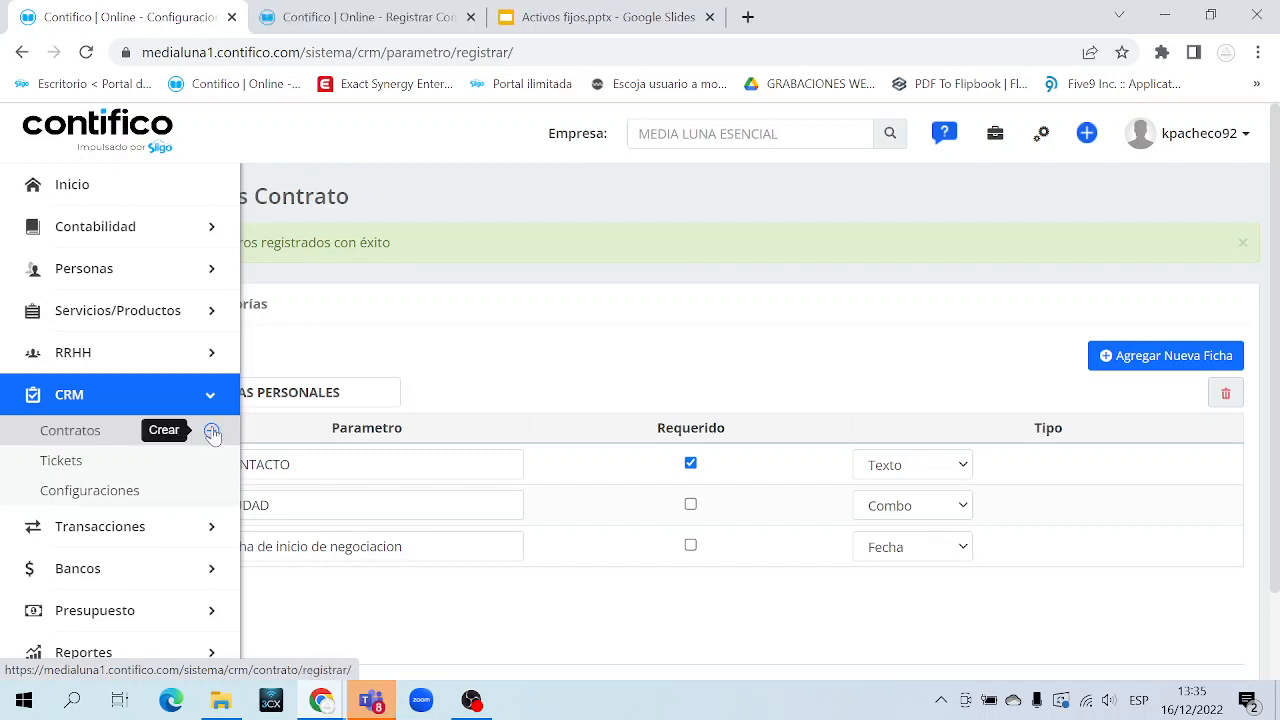
left_click(365, 17)
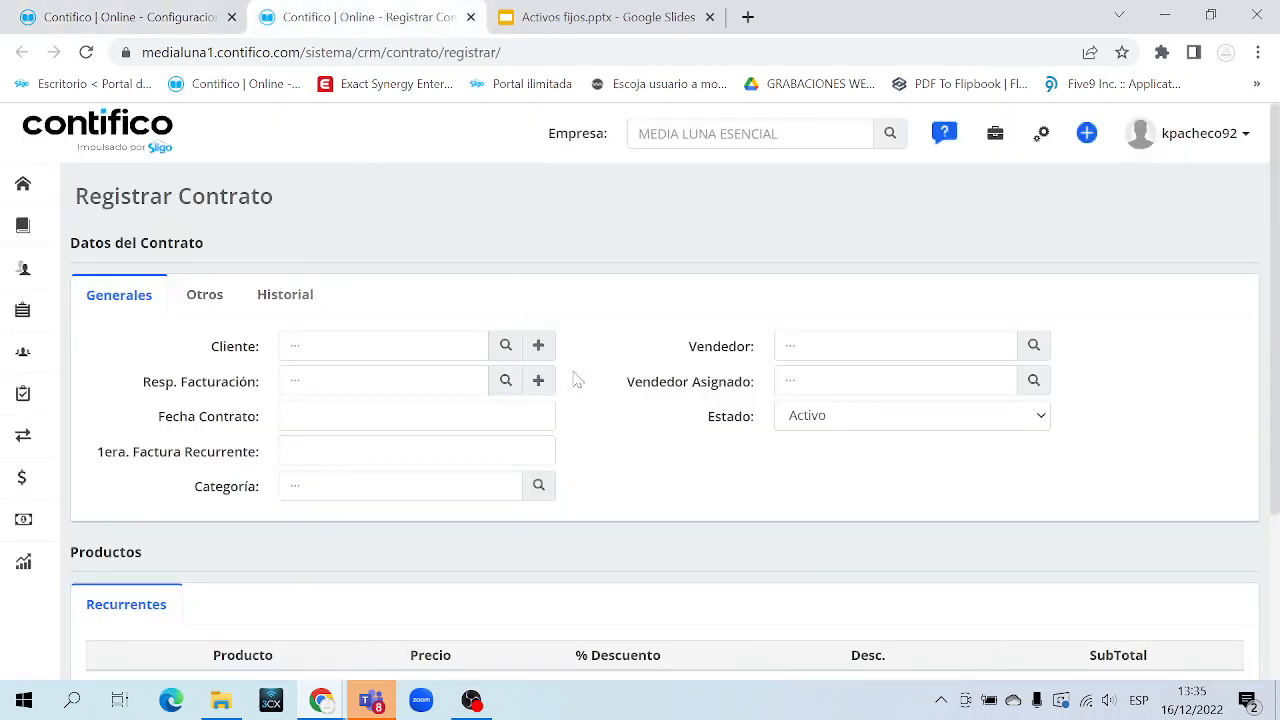
Locate the Cliente field, then expand and collapse the sidebar's Personas section twice
scroll(574, 377, "down", 1)
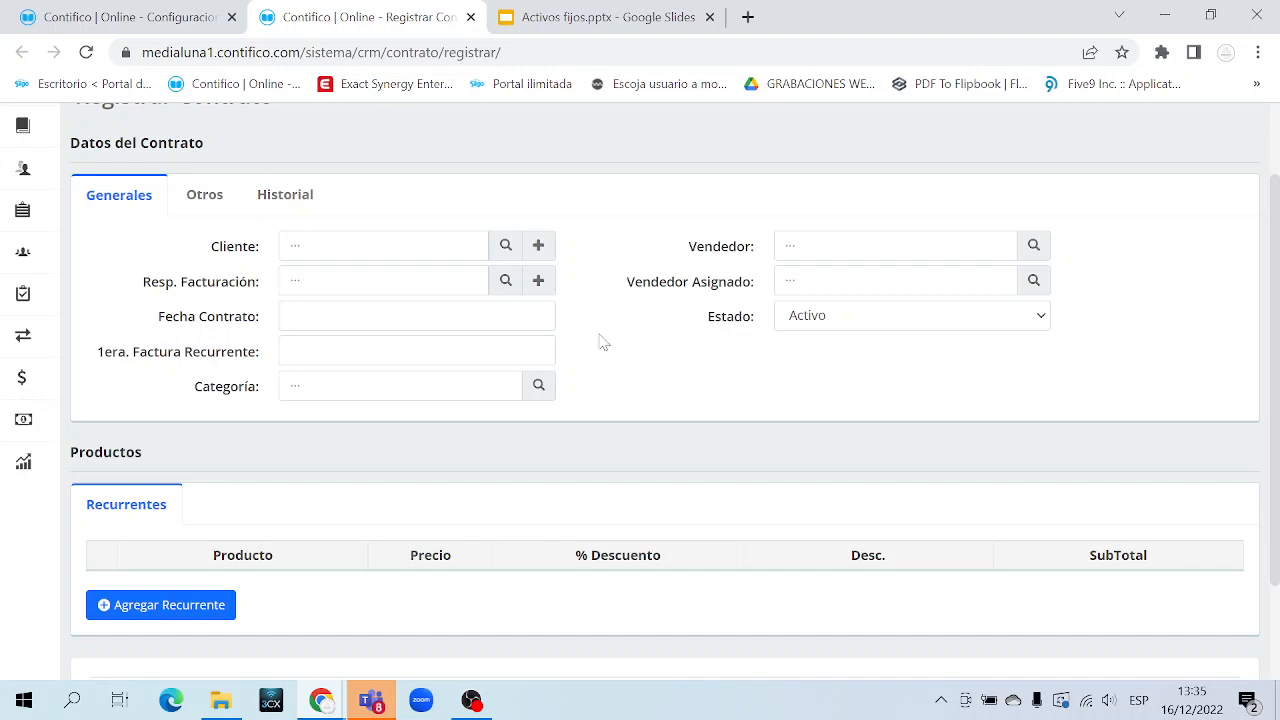
double_click(230, 252)
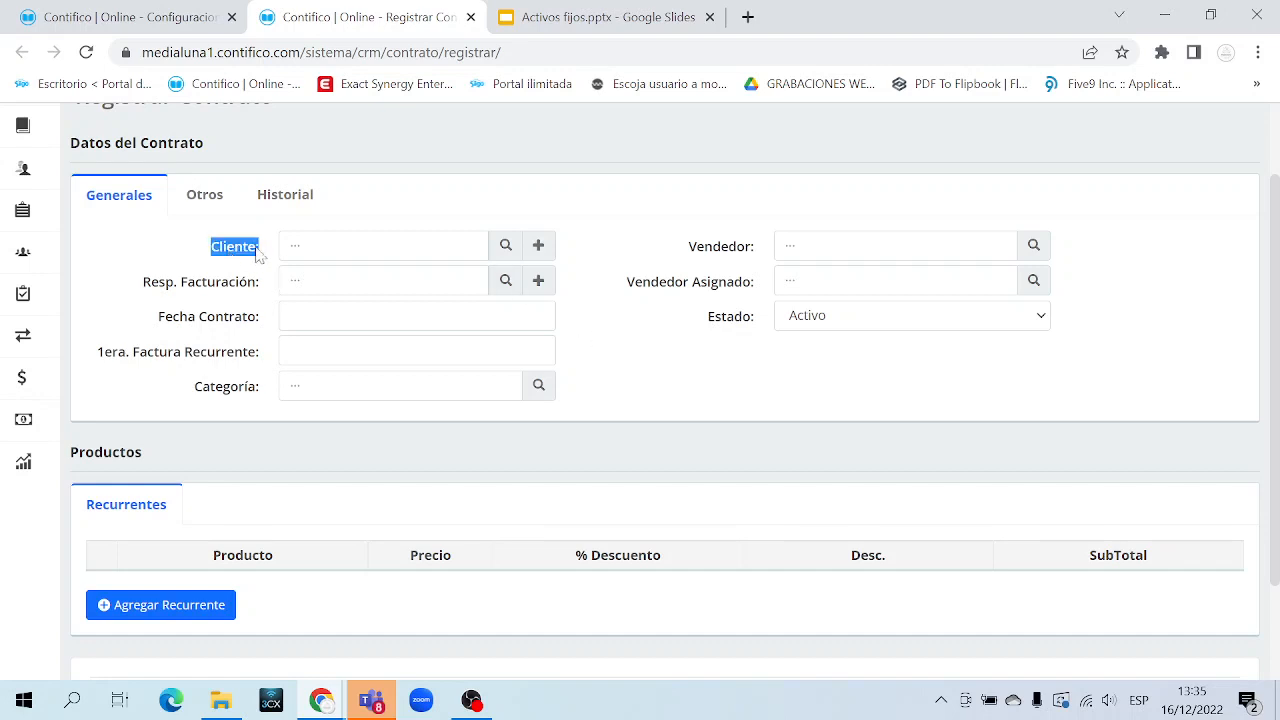
left_click(345, 246)
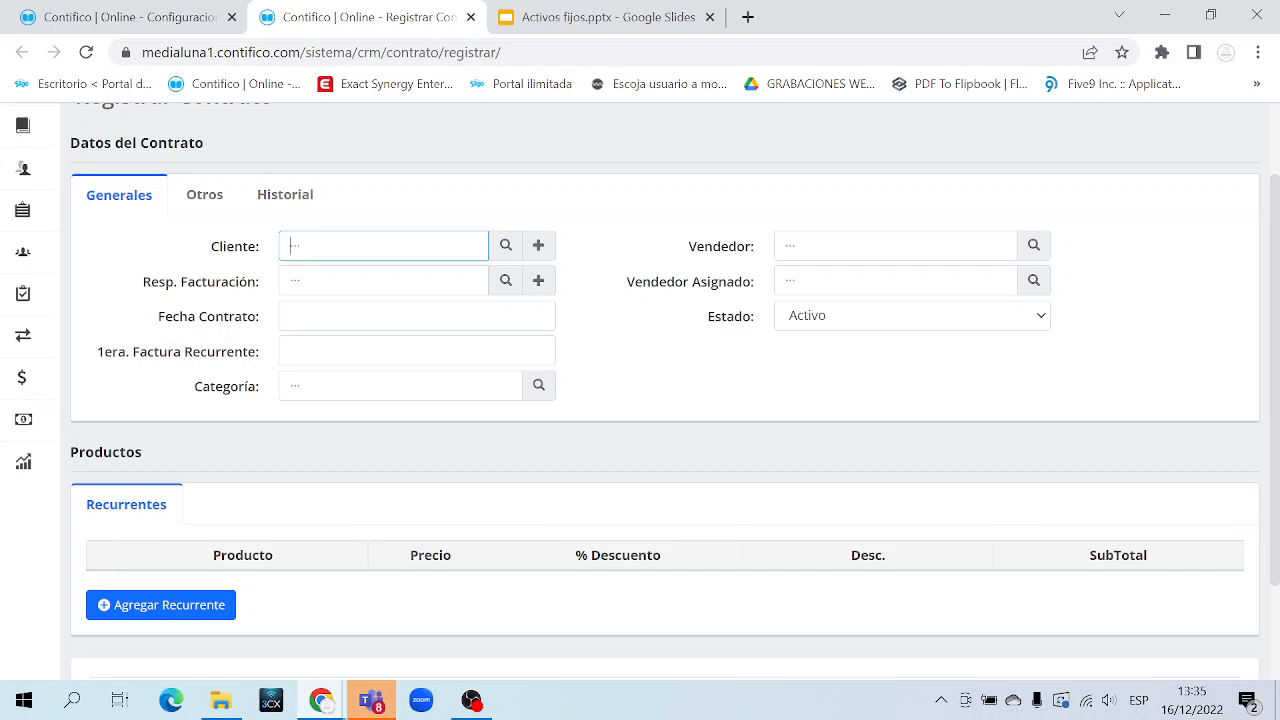
scroll(317, 269, "up", 1)
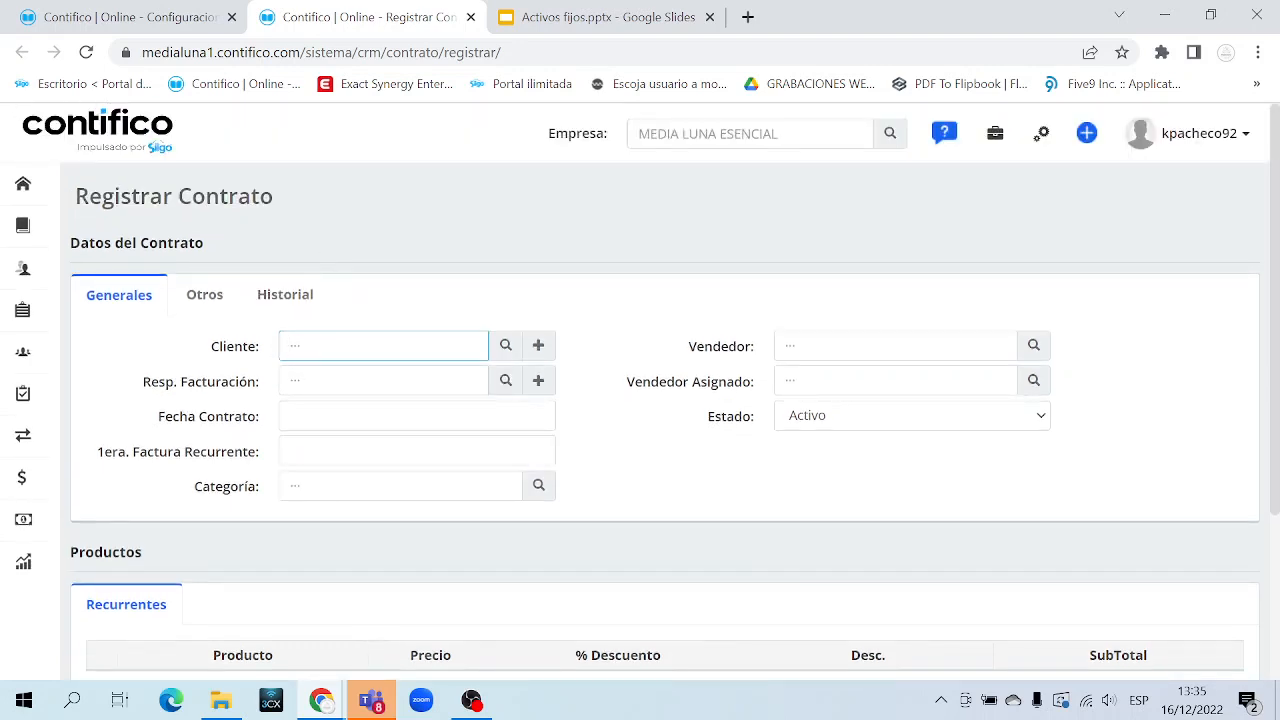
mouse_move(22, 268)
left_click(171, 274)
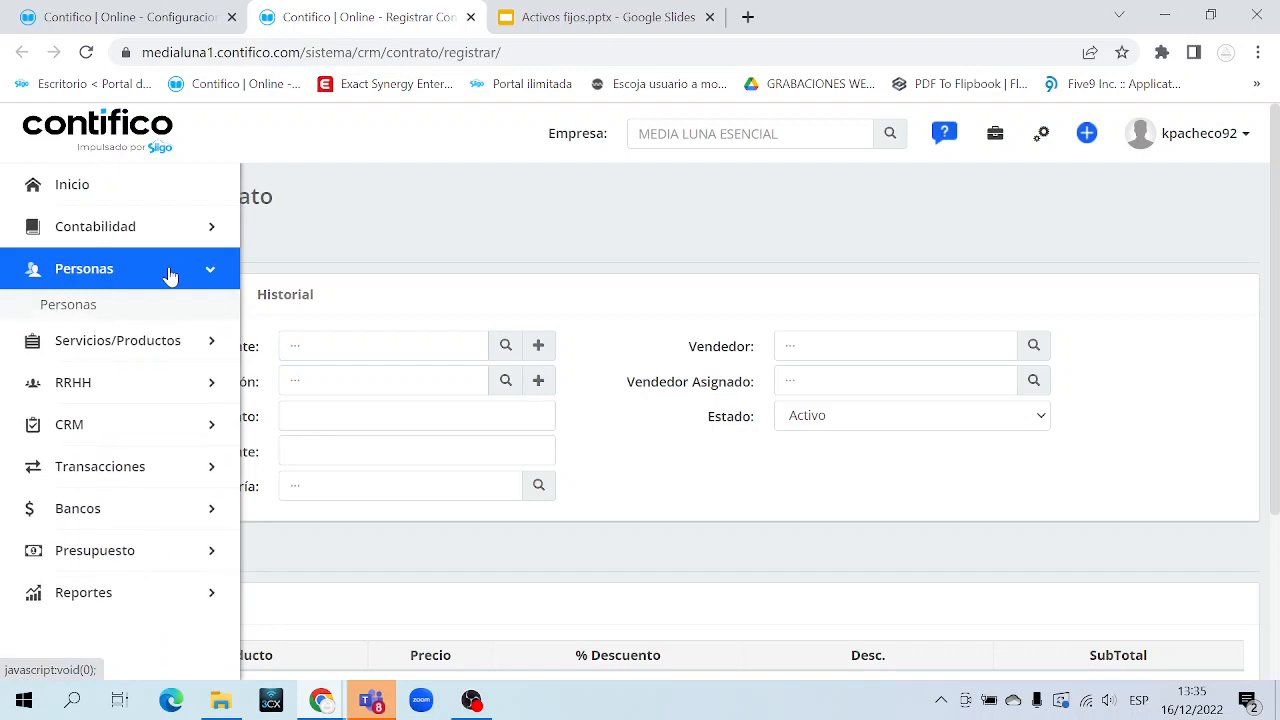
left_click(171, 274)
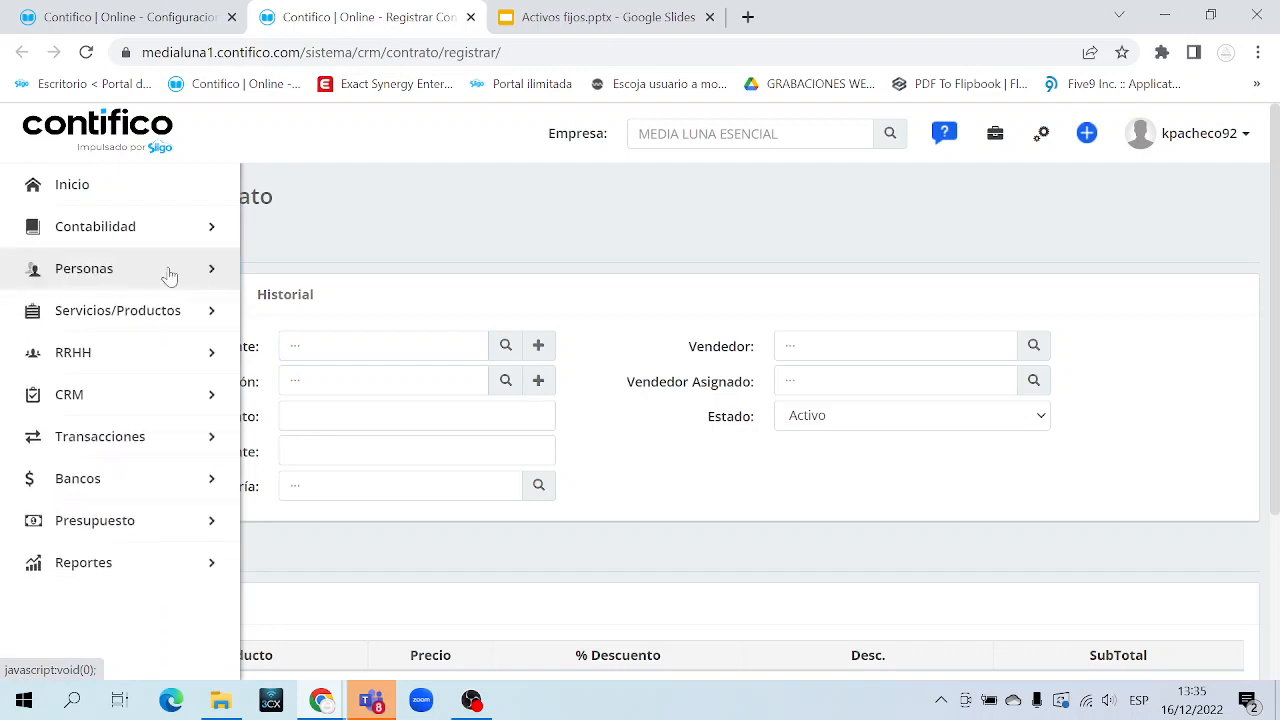
left_click(169, 276)
left_click(169, 276)
Browse the client list, then search by name and pick the second suggested client for Cliente
left_click(450, 346)
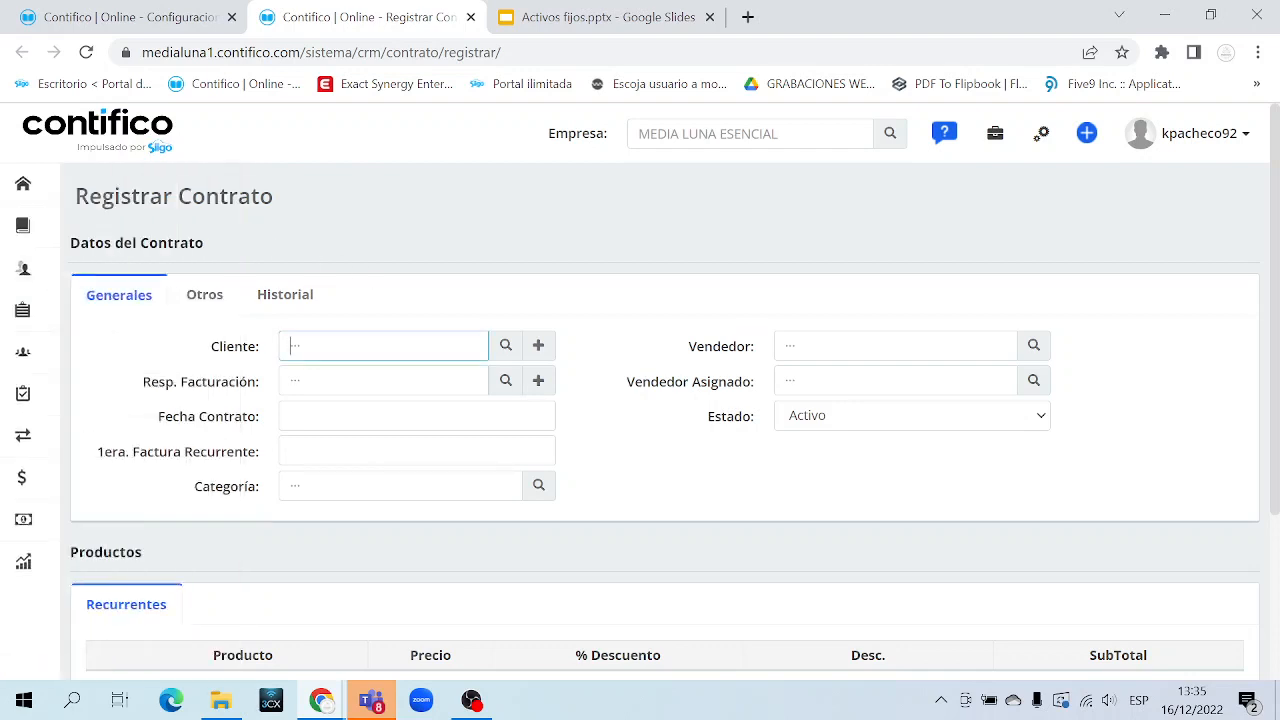
left_click(505, 347)
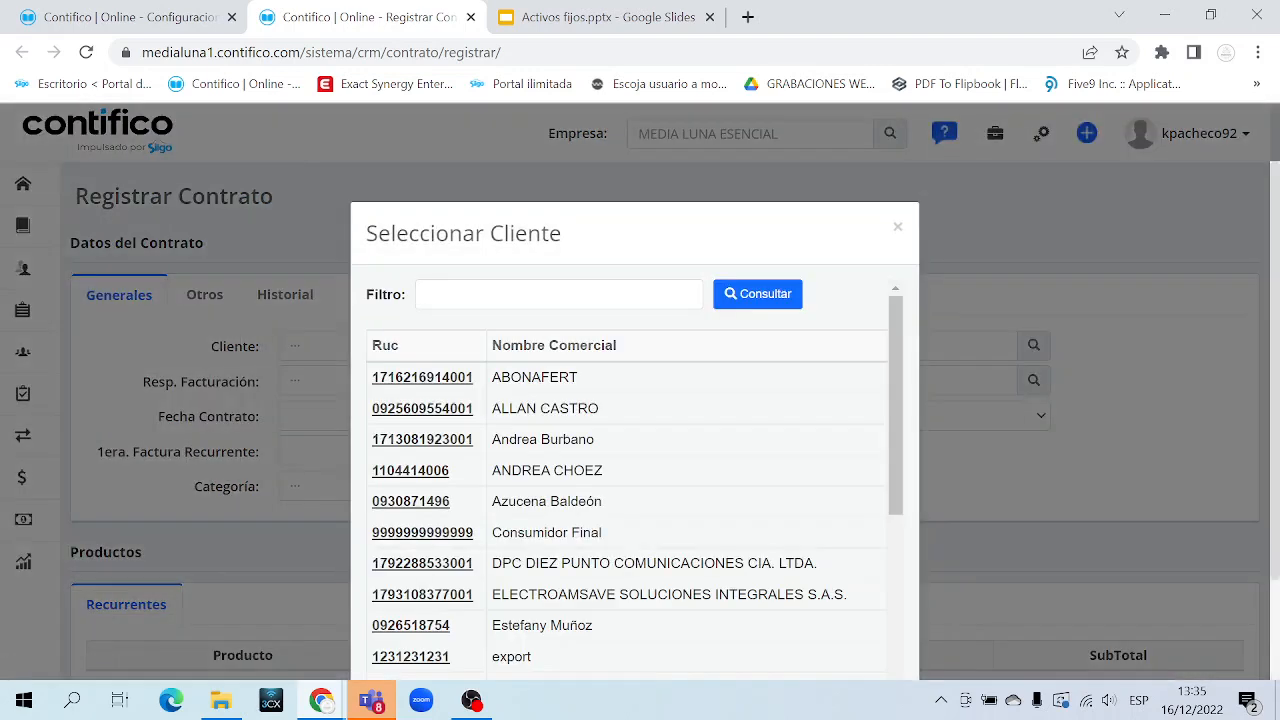
scroll(630, 480, "down", 2)
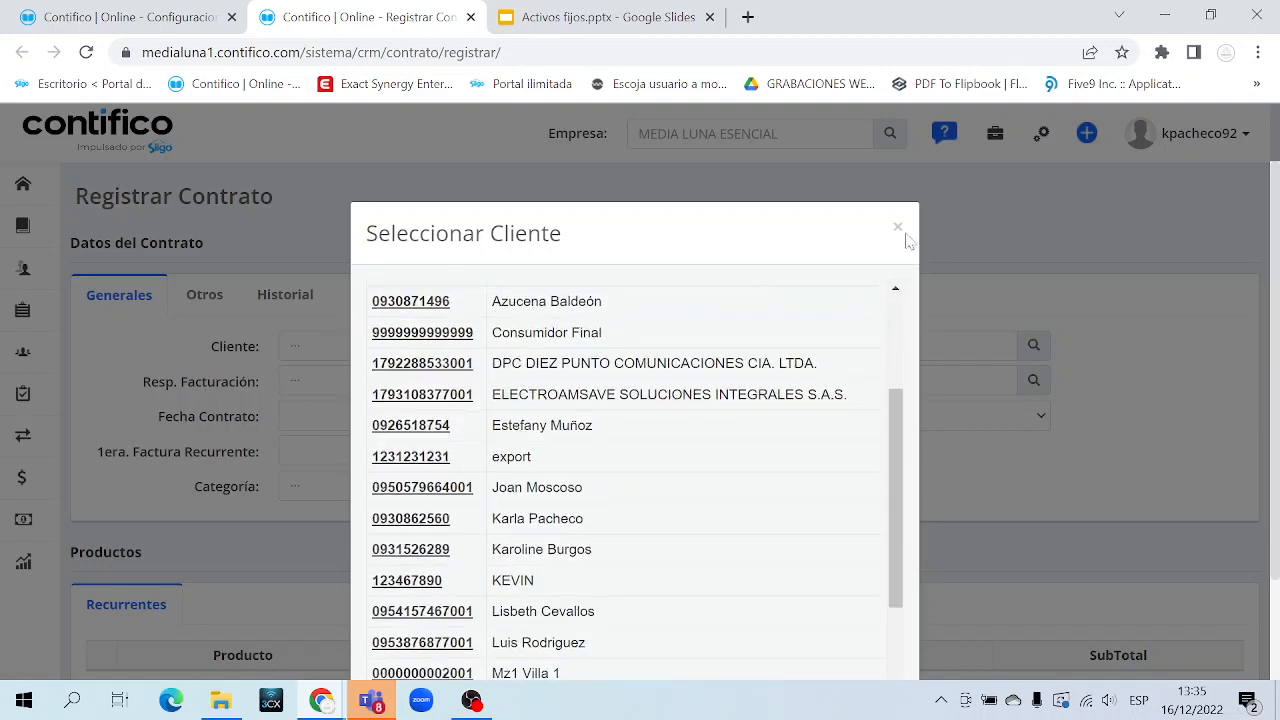
left_click(898, 230)
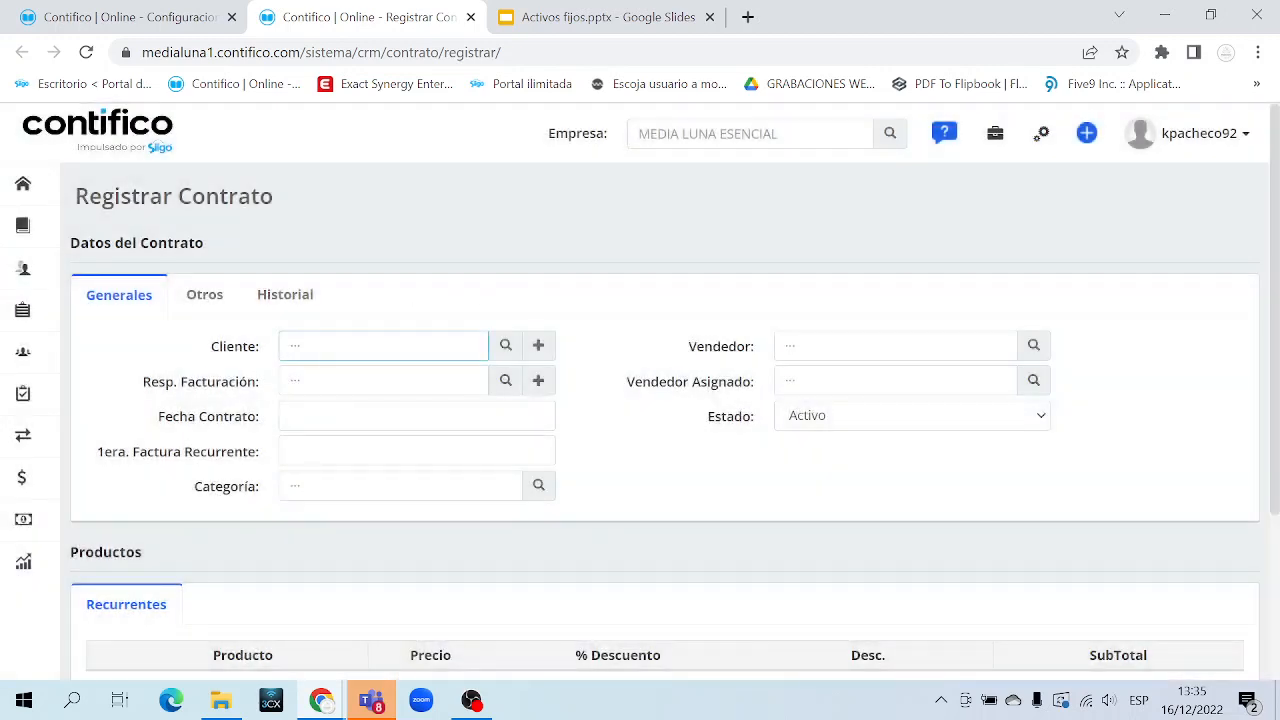
type("ANDRE")
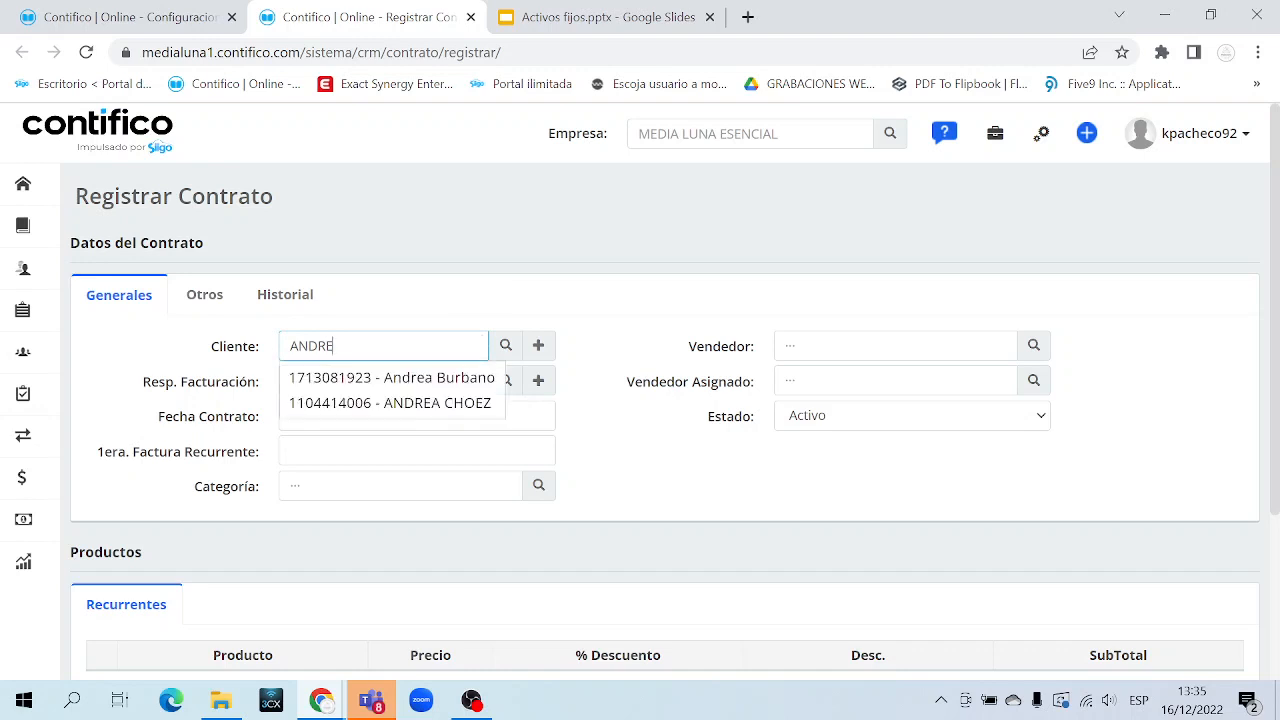
key("Down")
key("Down")
key("Return")
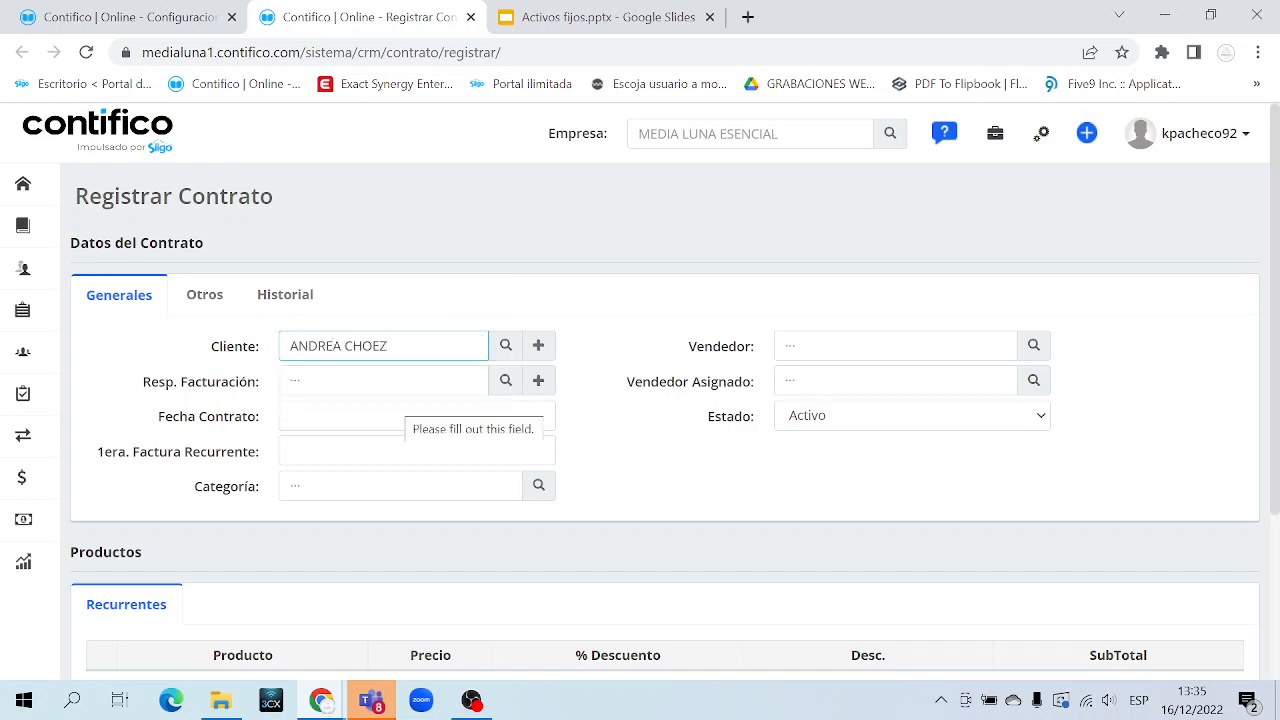
triple_click(373, 346)
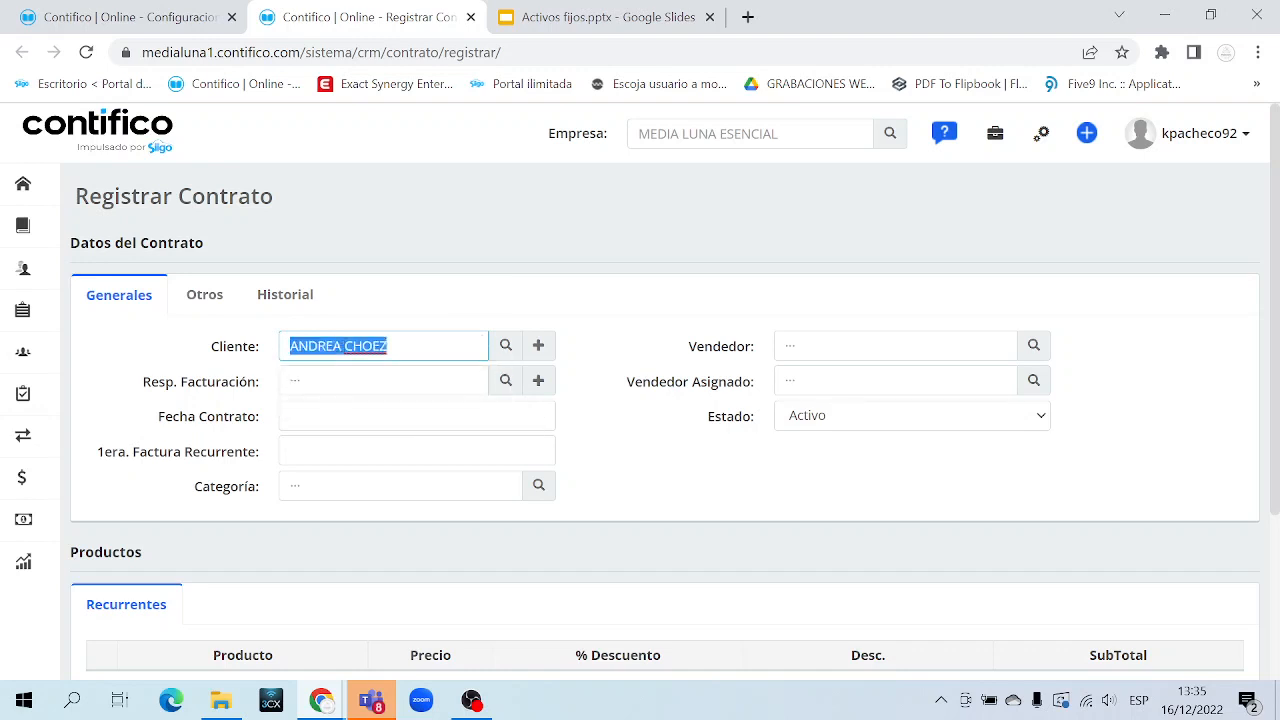
Open and close the sidebar's Personas menu to return to the contract form
mouse_move(23, 269)
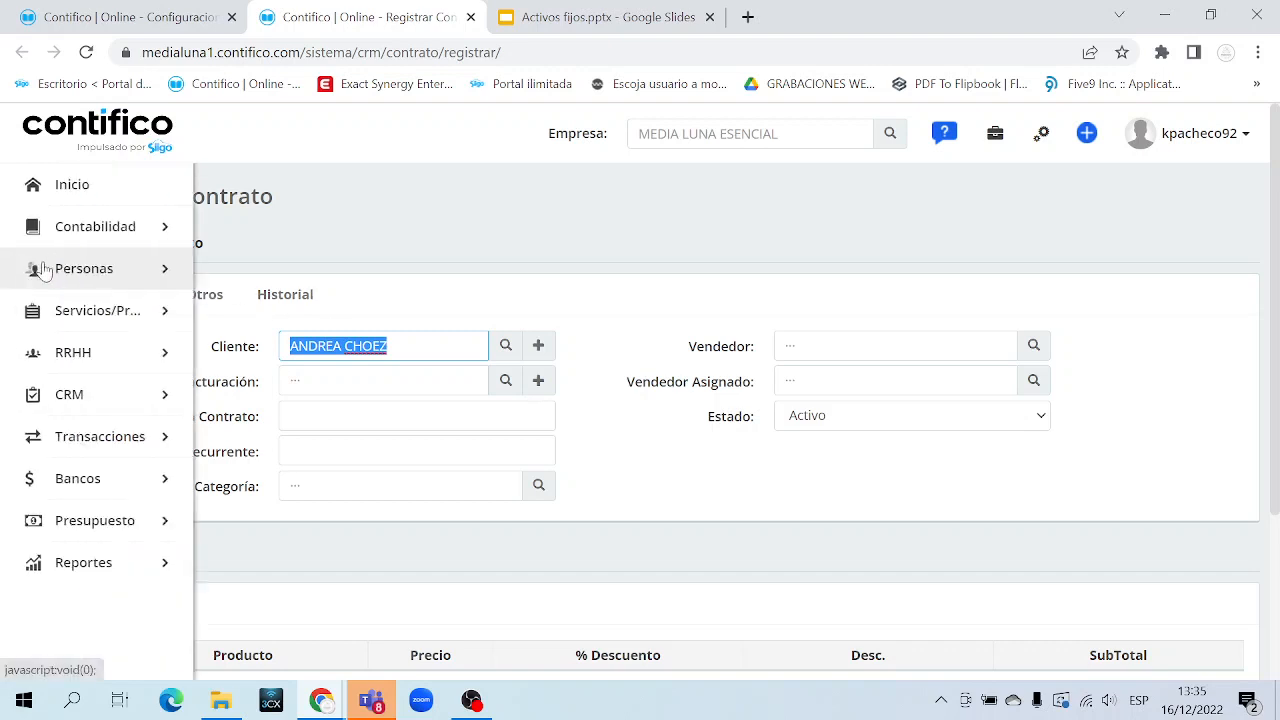
left_click(143, 270)
left_click(141, 268)
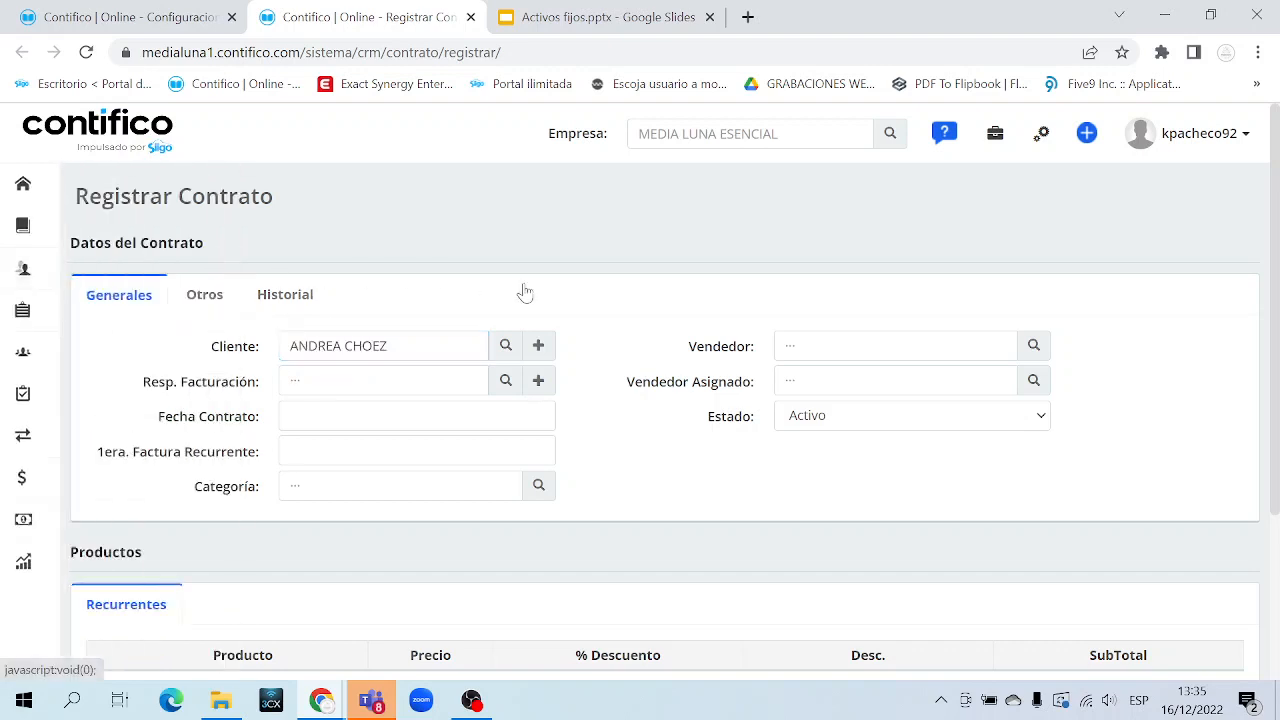
left_click(539, 343)
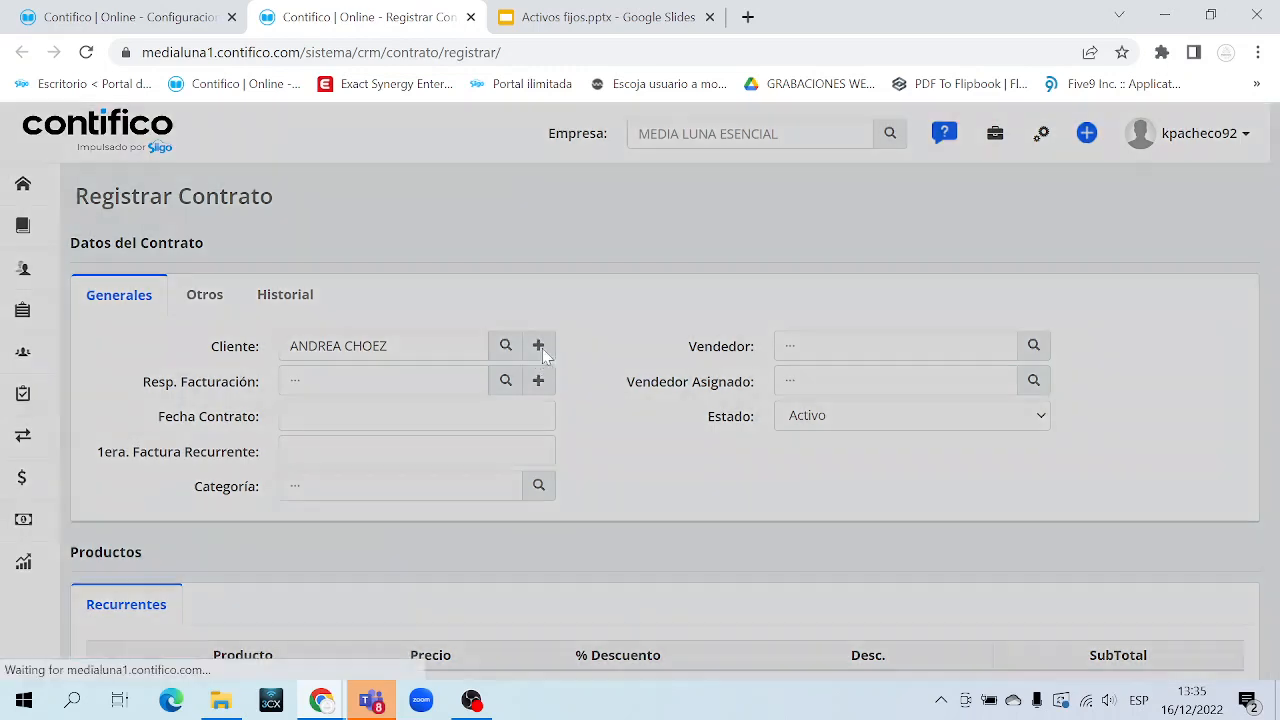
scroll(539, 354, "down", 2)
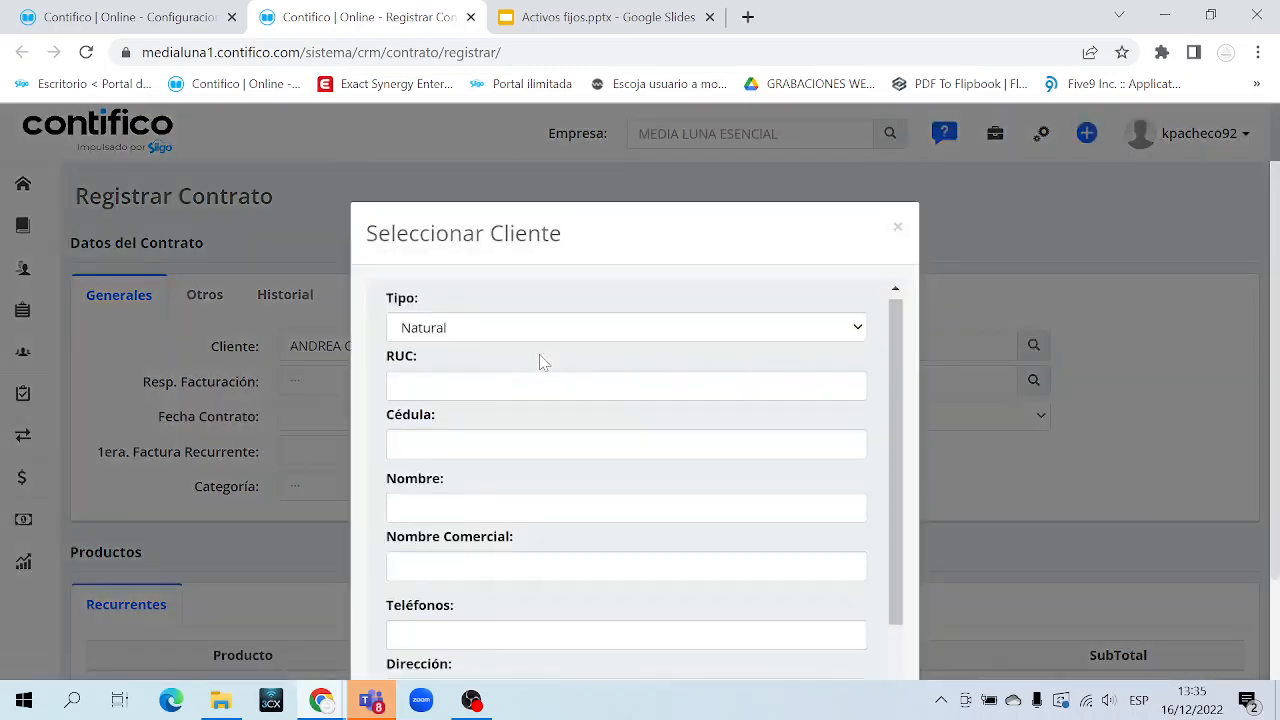
scroll(539, 356, "up", 2)
scroll(539, 360, "up", 1)
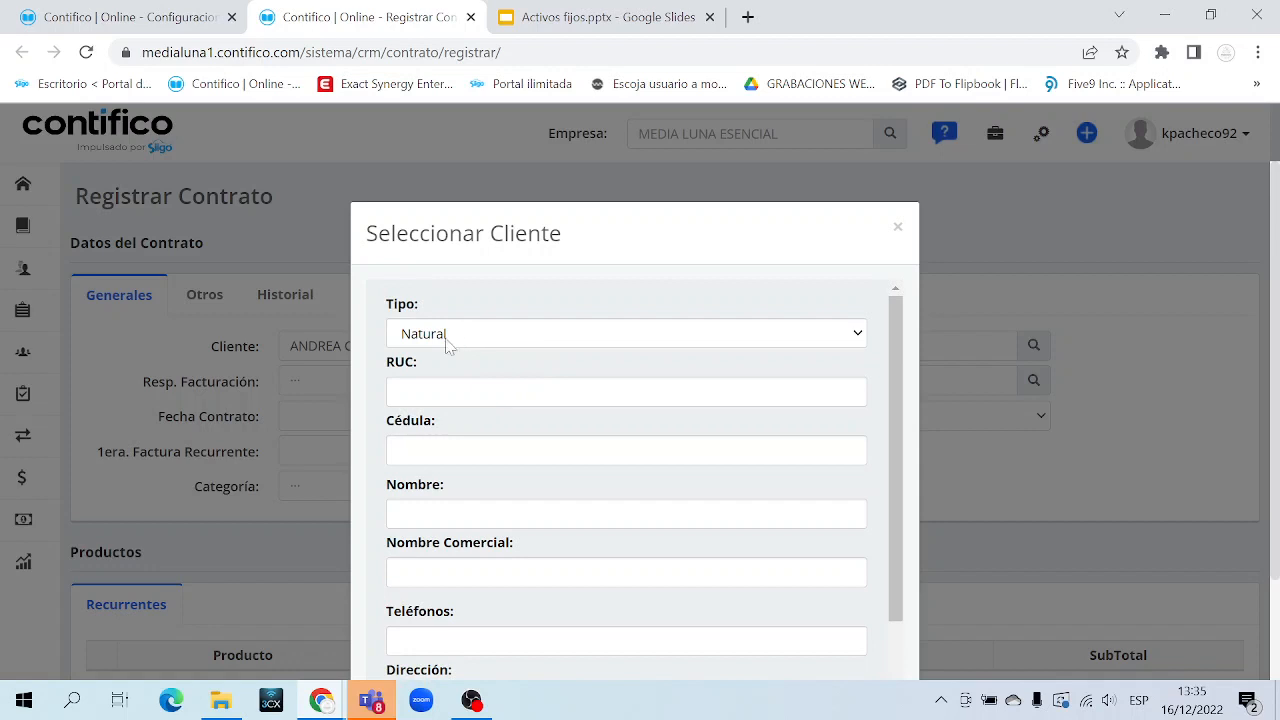
left_click(446, 338)
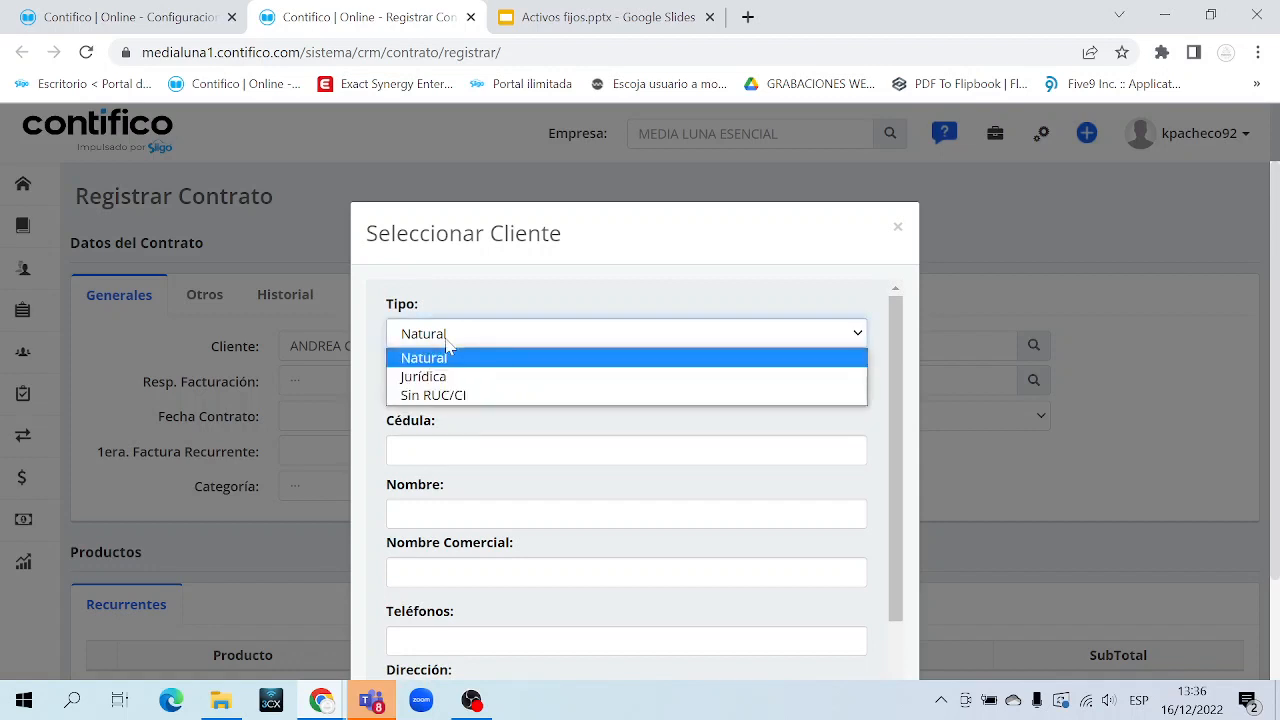
left_click(446, 345)
left_click(443, 392)
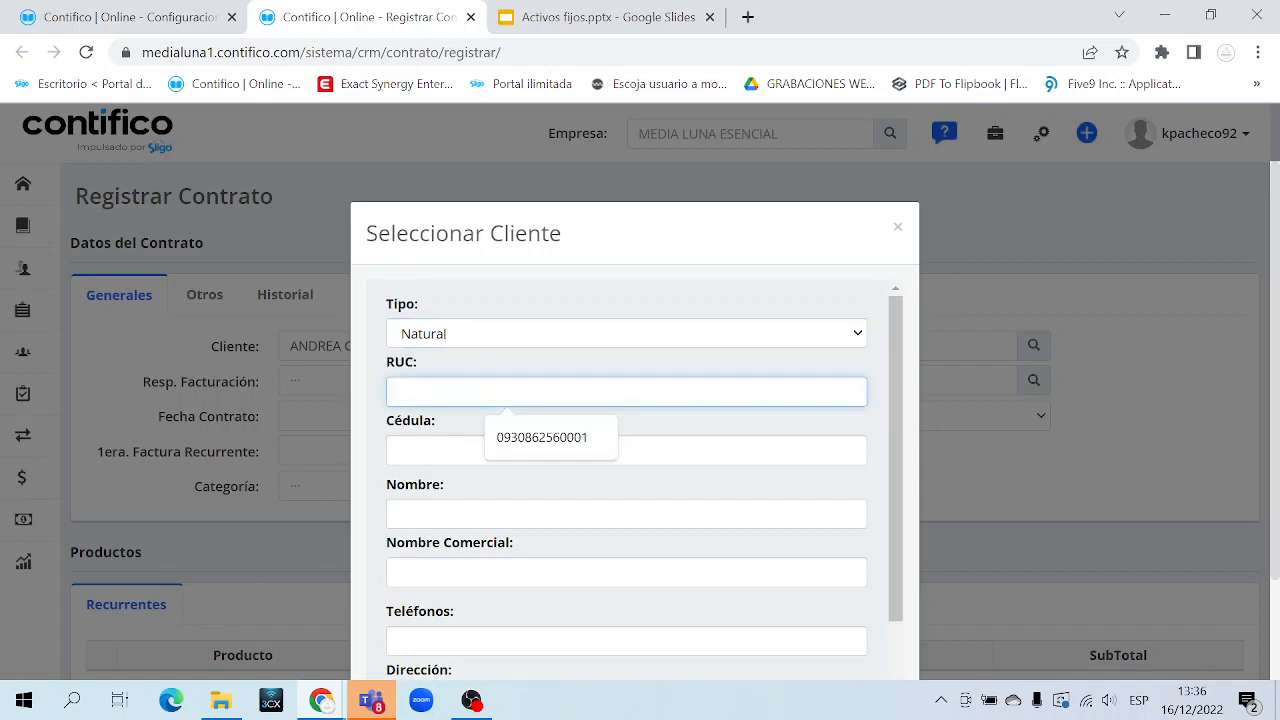
key("Tab")
key("Tab")
scroll(430, 432, "down", 2)
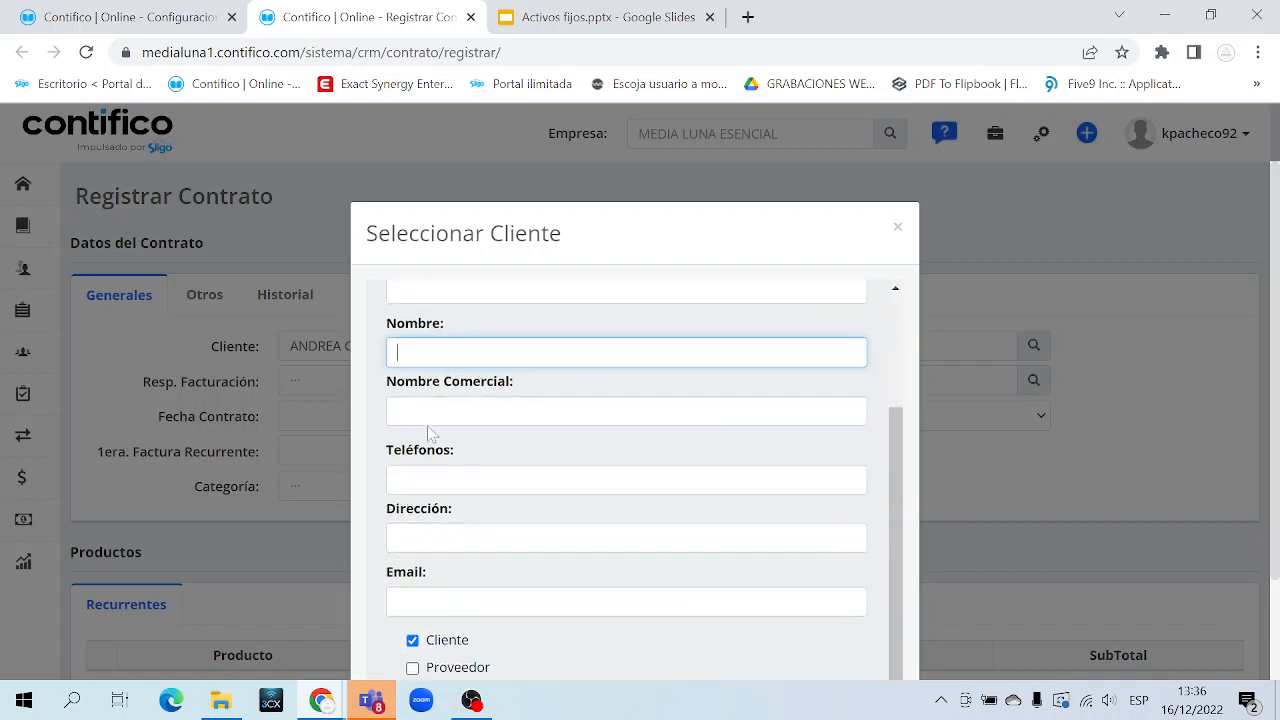
key("Tab")
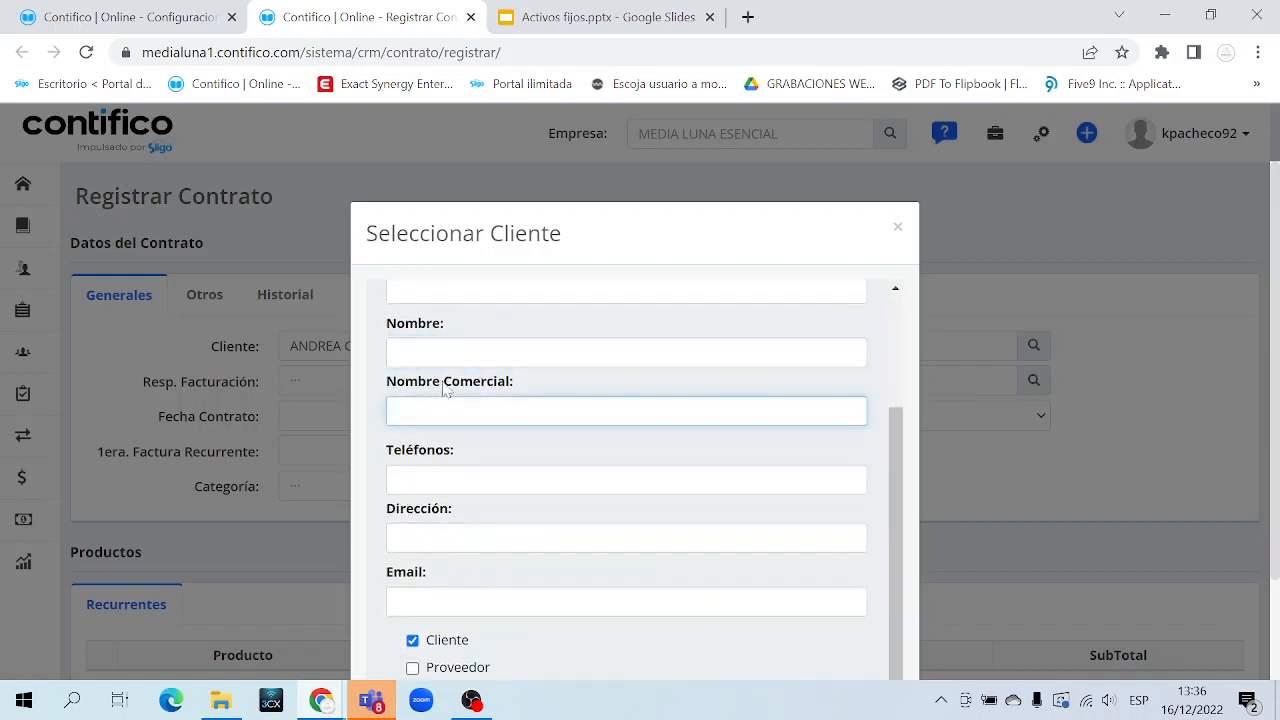
triple_click(455, 388)
left_click(452, 411)
left_click(446, 480)
key("Tab")
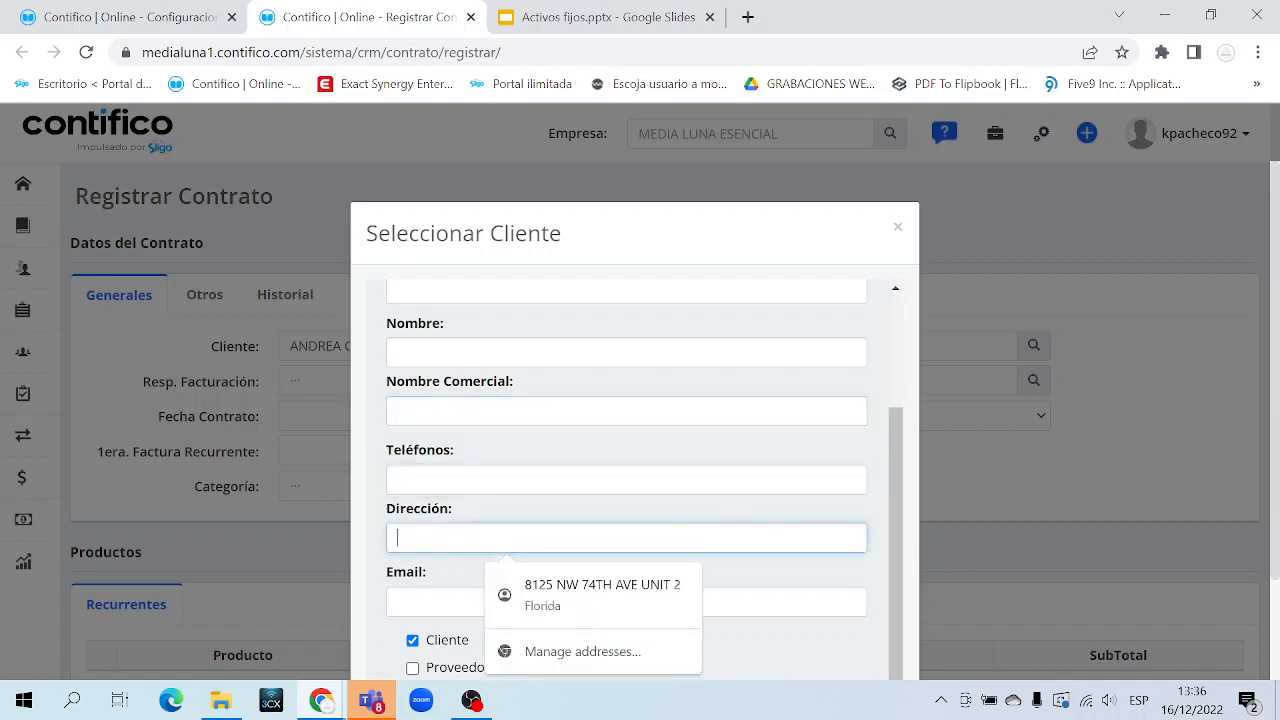
key("Tab")
scroll(430, 580, "down", 2)
left_click_drag(478, 522, 434, 520)
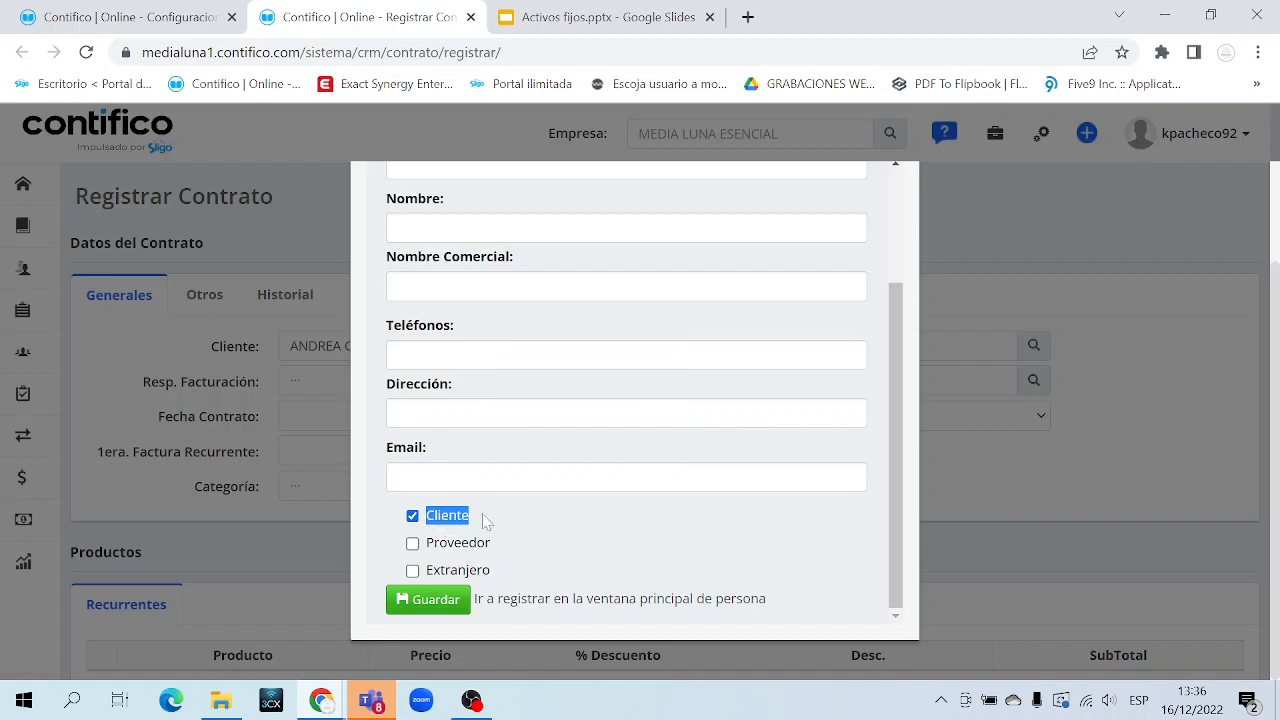
left_click(436, 600)
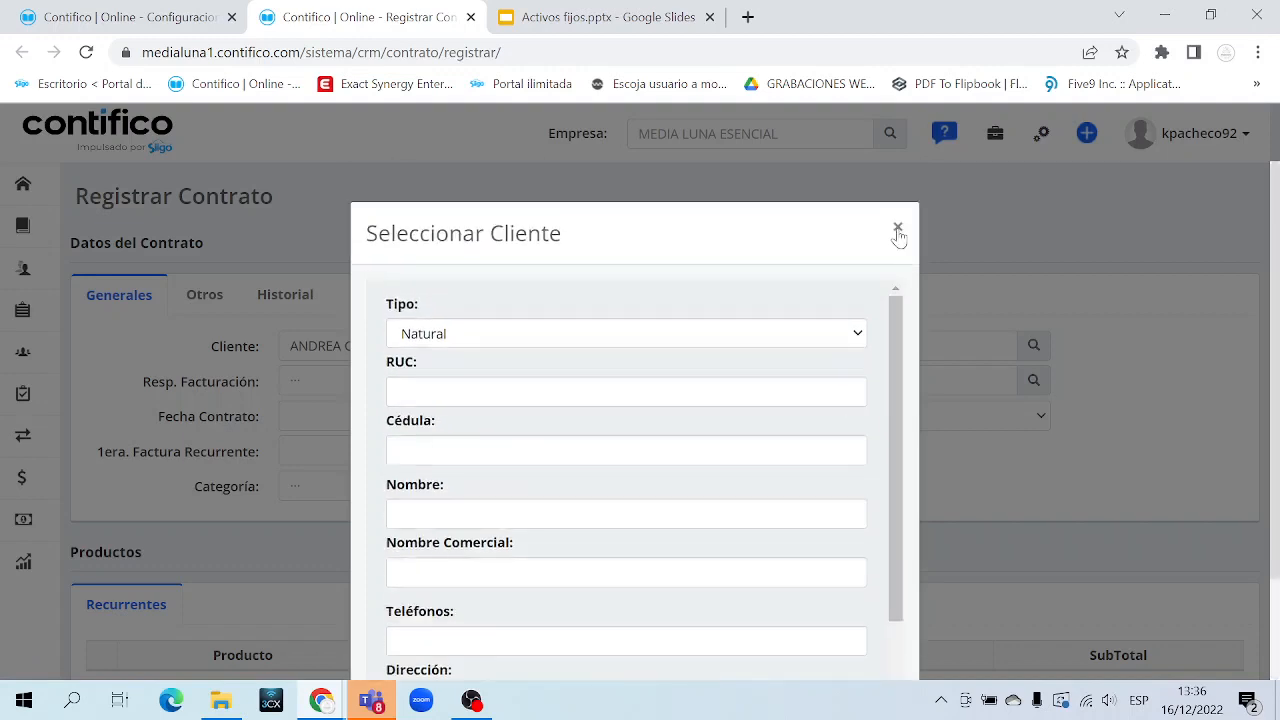
left_click(898, 231)
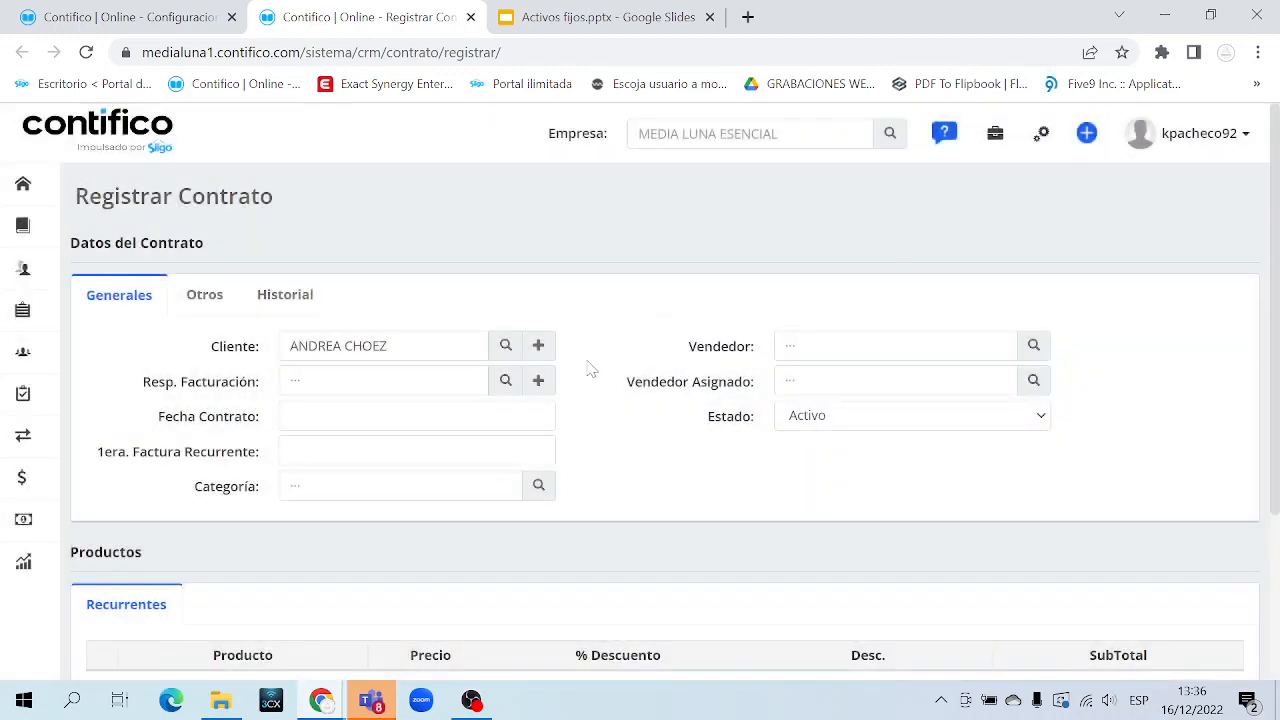
Search Resp. Facturación by first name and choose the same client as in Cliente
left_click_drag(131, 197, 287, 204)
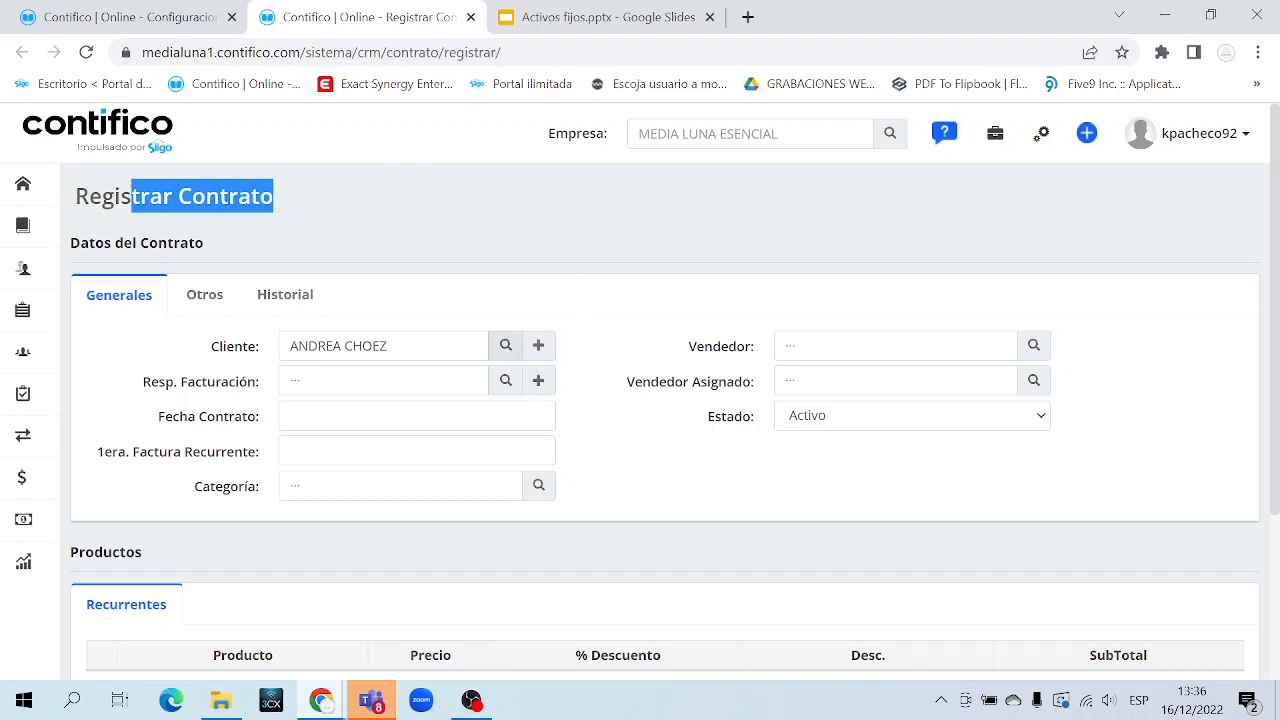
triple_click(205, 388)
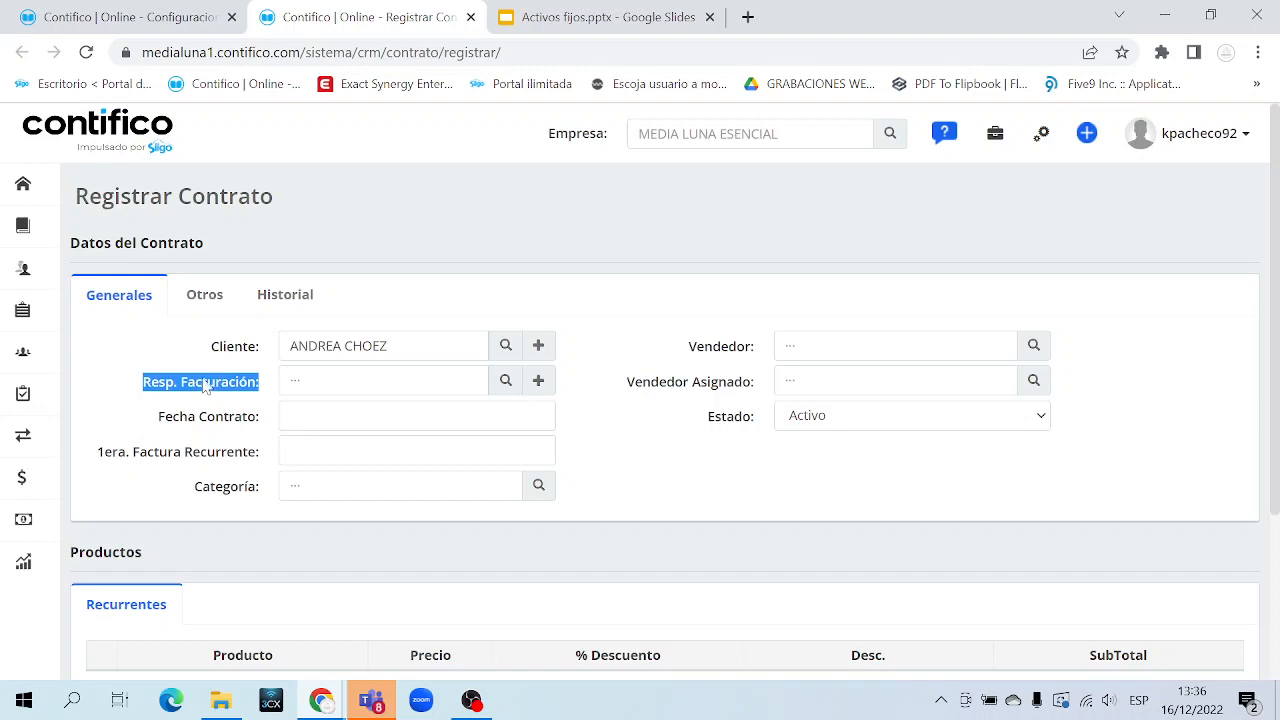
left_click(291, 380)
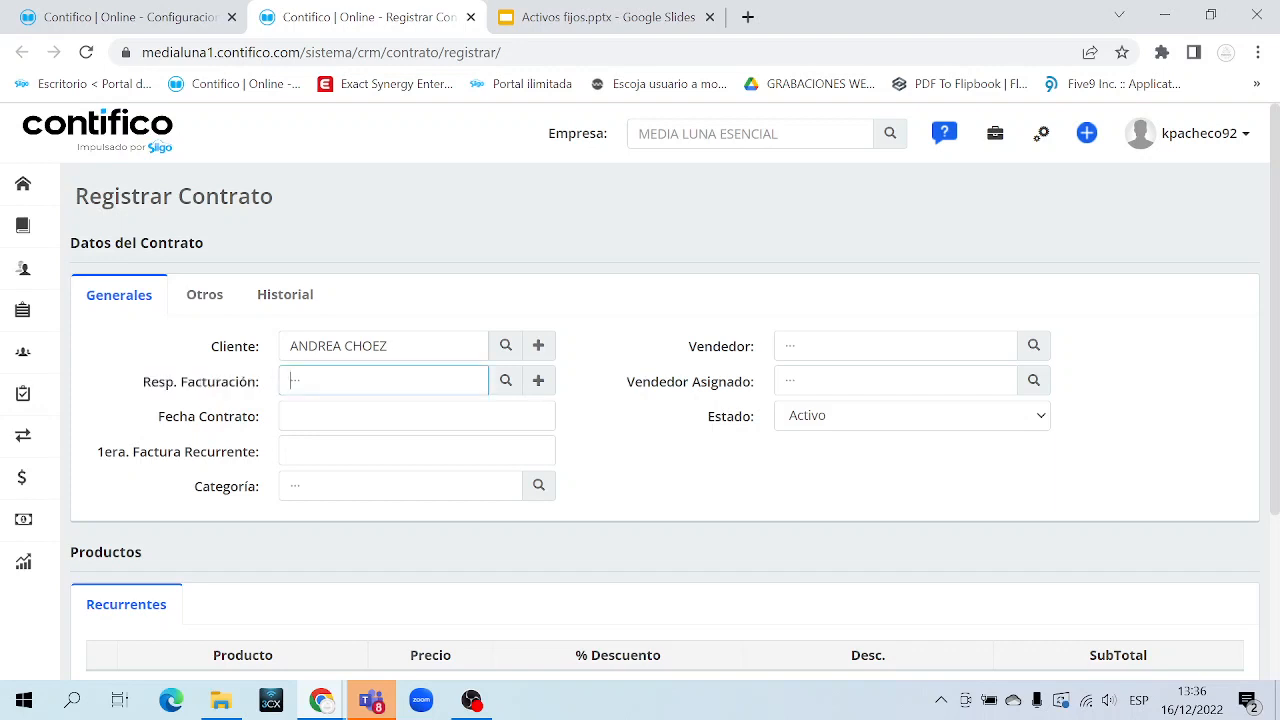
type("ANDREA")
left_click(440, 437)
triple_click(366, 381)
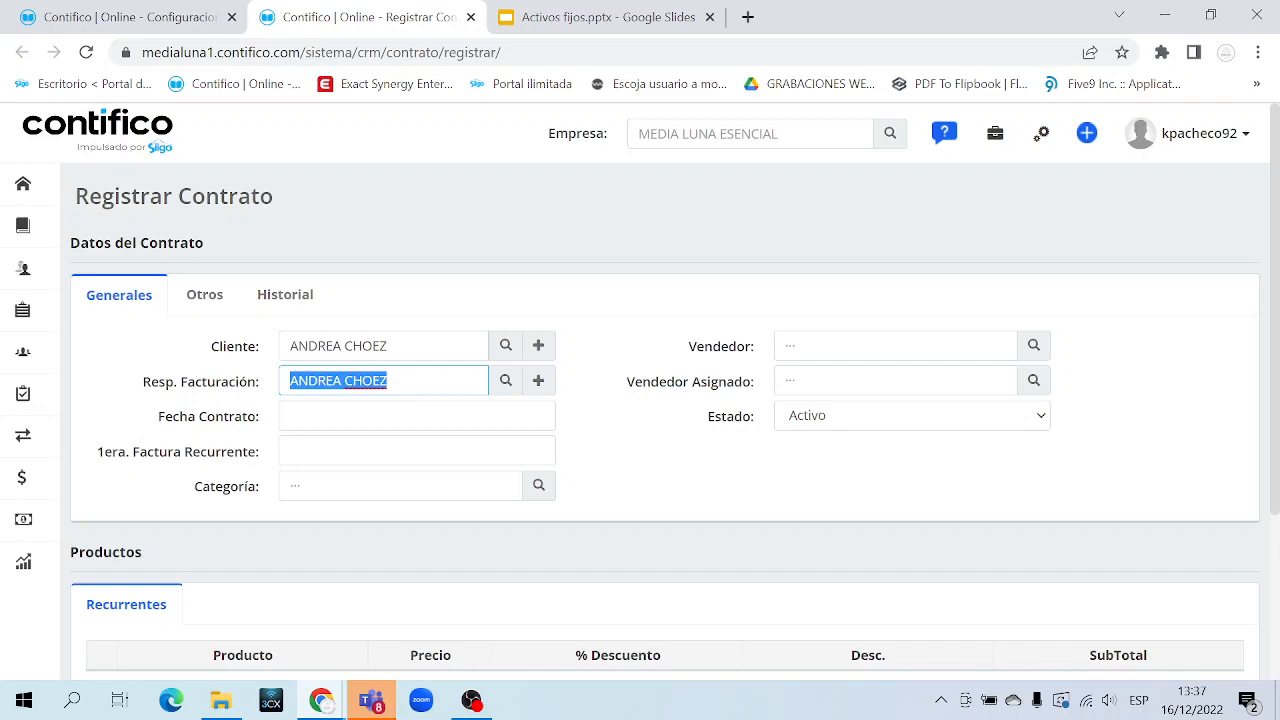
Open the billing client lookup and close it without changes
left_click(504, 383)
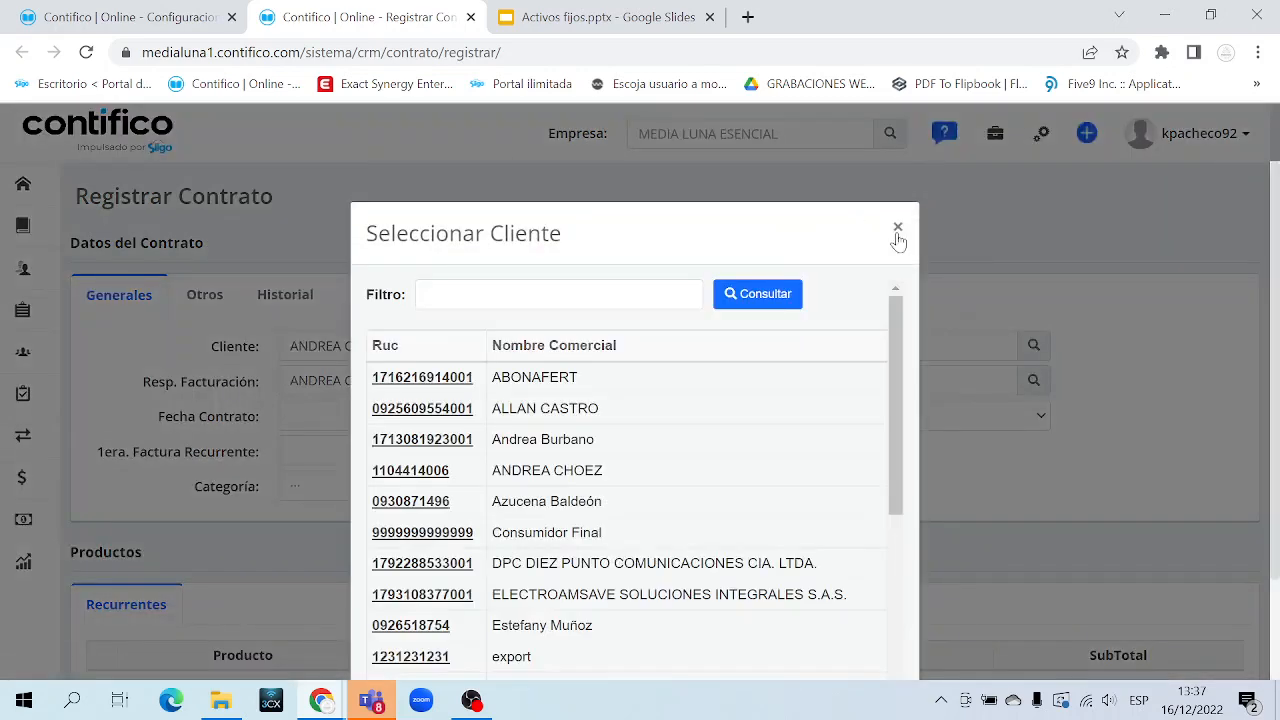
left_click(897, 230)
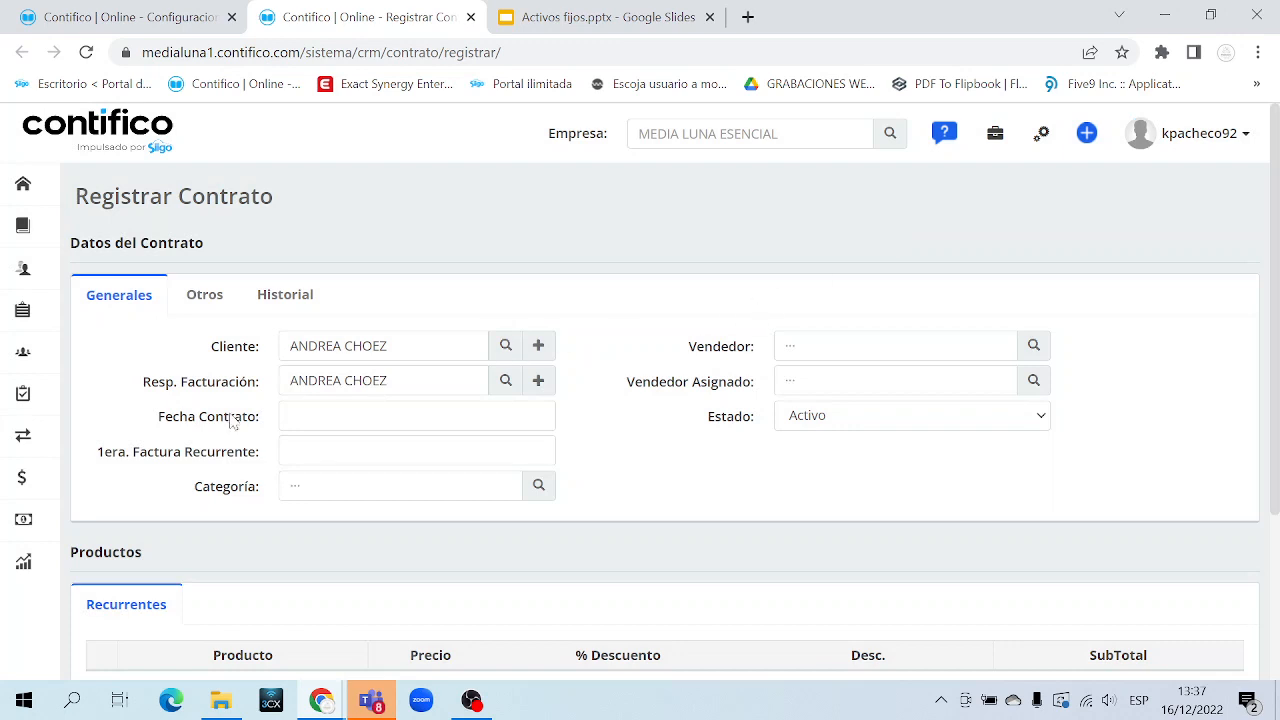
triple_click(197, 426)
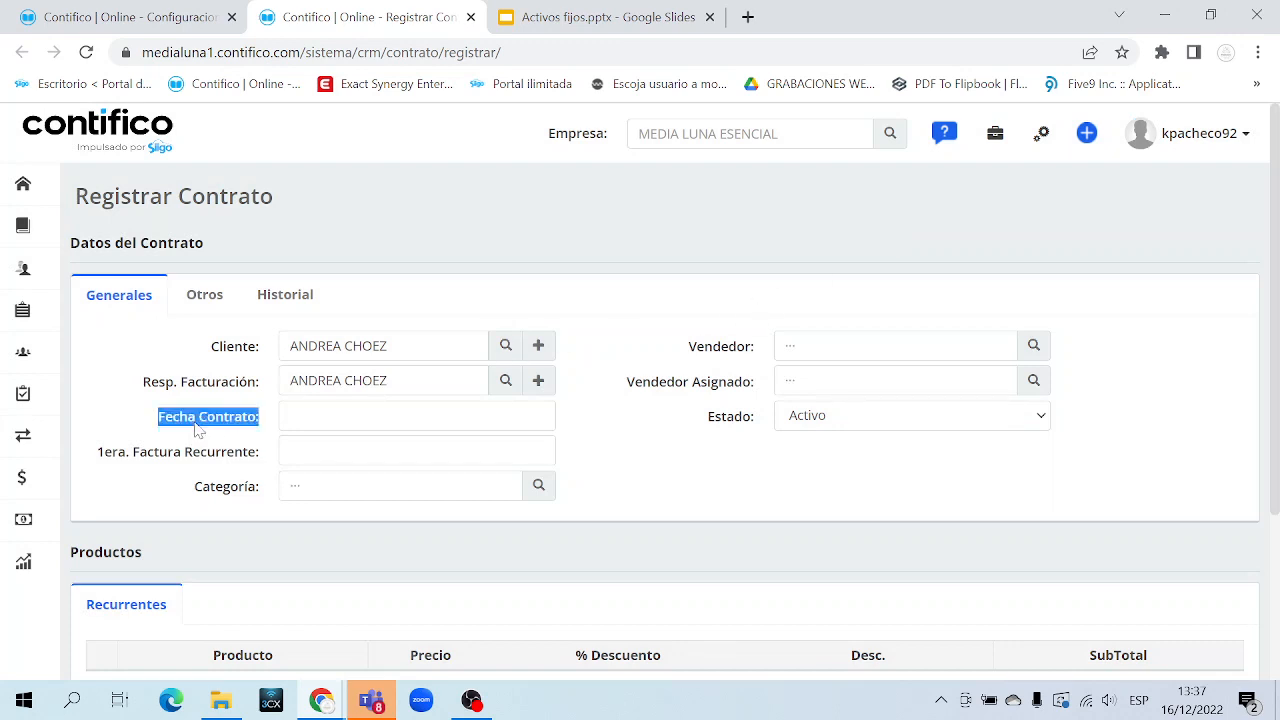
Set Fecha Contrato to 16/12/2022 from the calendar
left_click(300, 416)
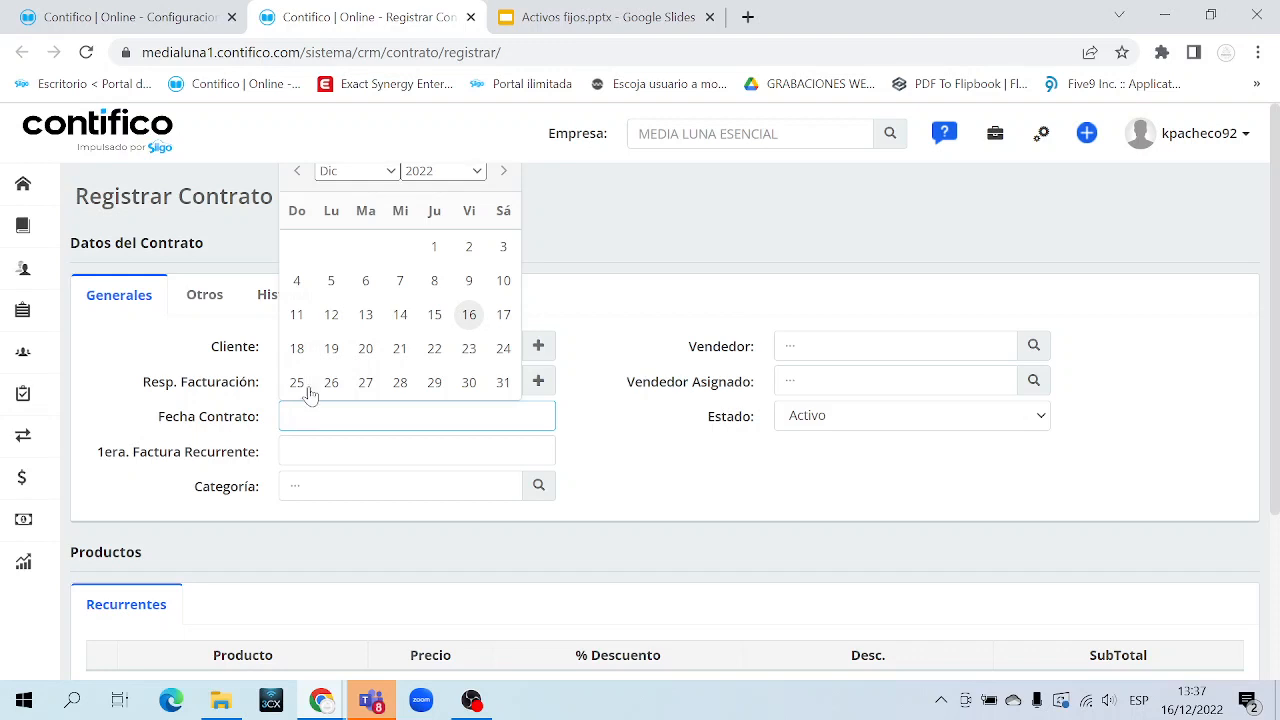
left_click(469, 314)
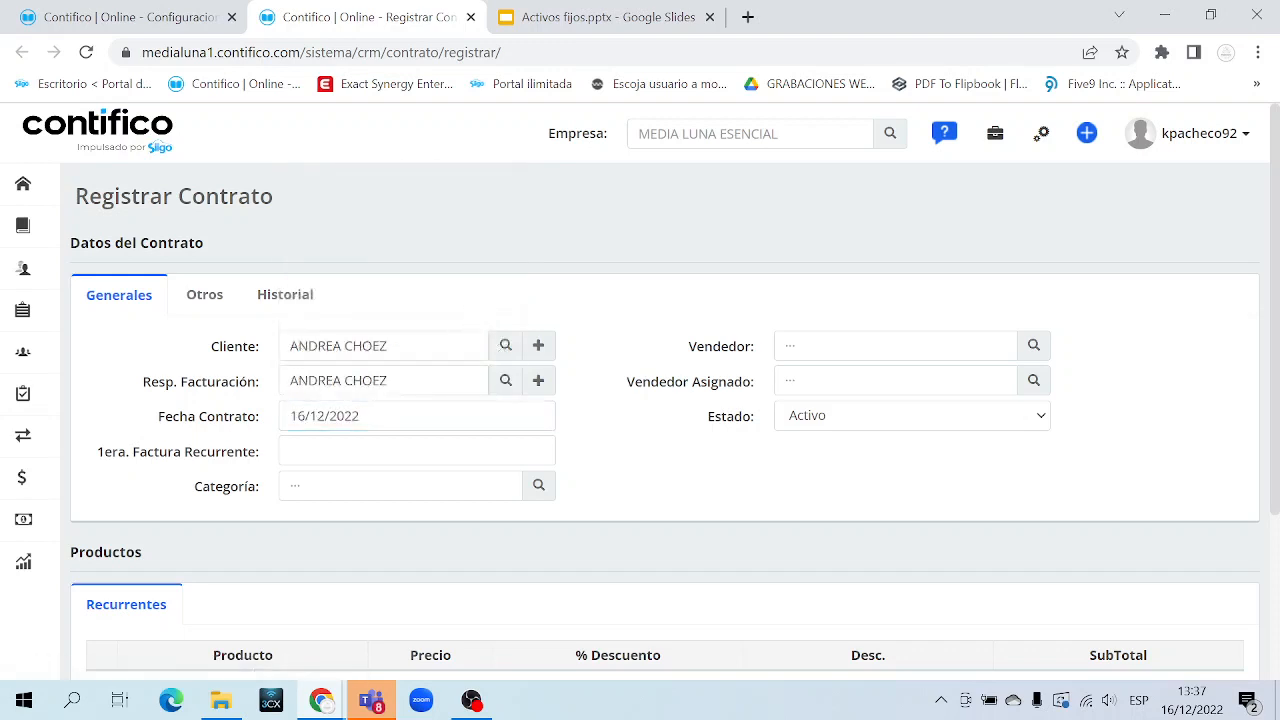
left_click_drag(289, 416, 237, 430)
left_click(237, 430)
Set 1era. Factura Recurrente to 16/12/2022, after briefly trying 16/01/2023
triple_click(176, 455)
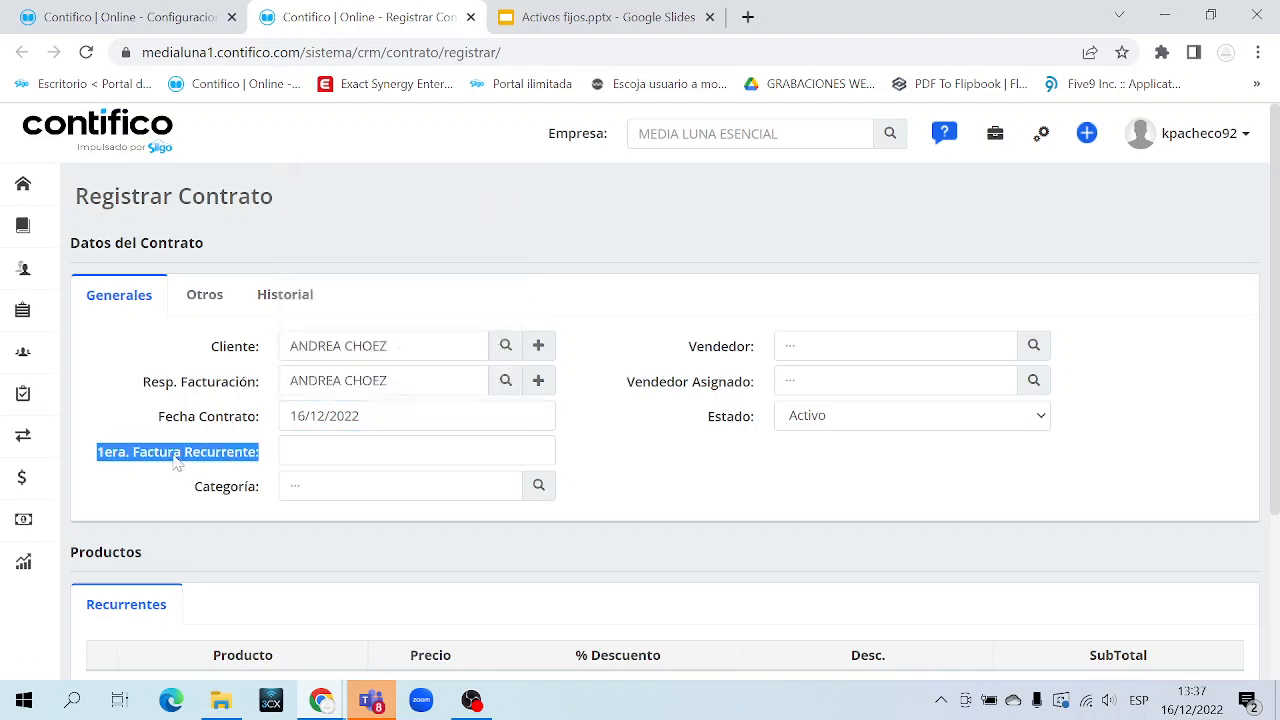
triple_click(224, 456)
left_click(416, 451)
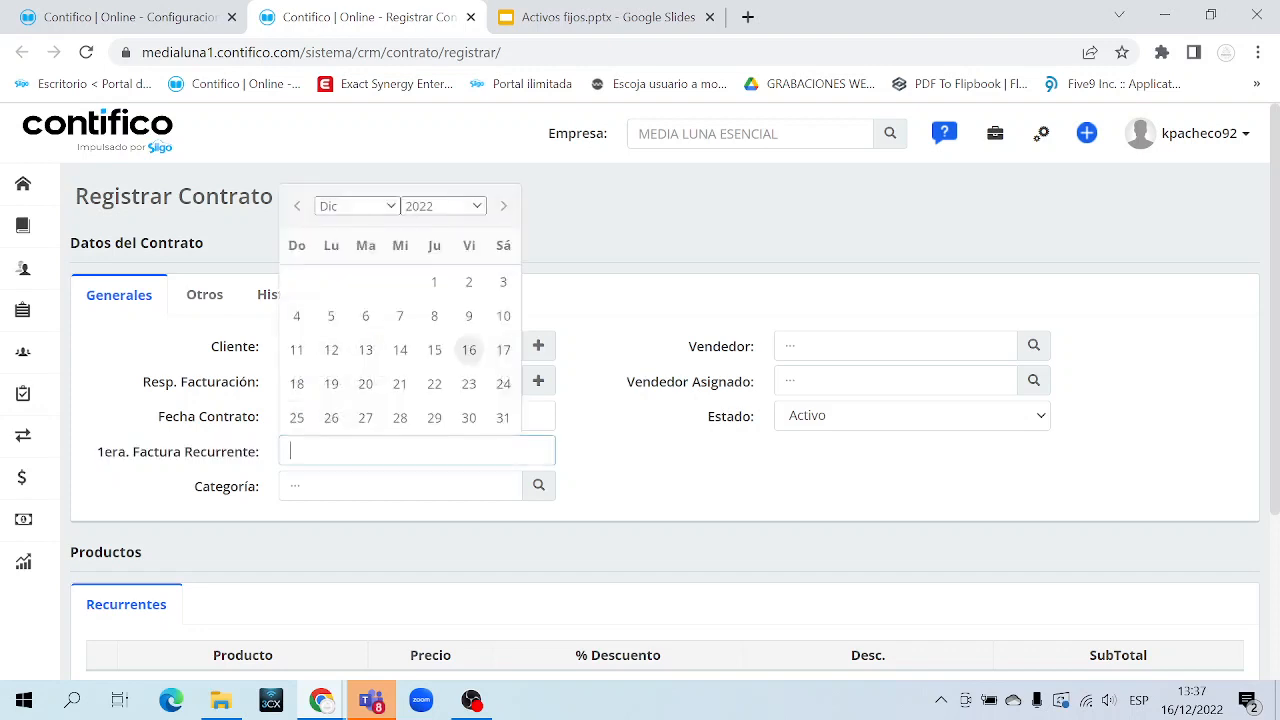
left_click(469, 350)
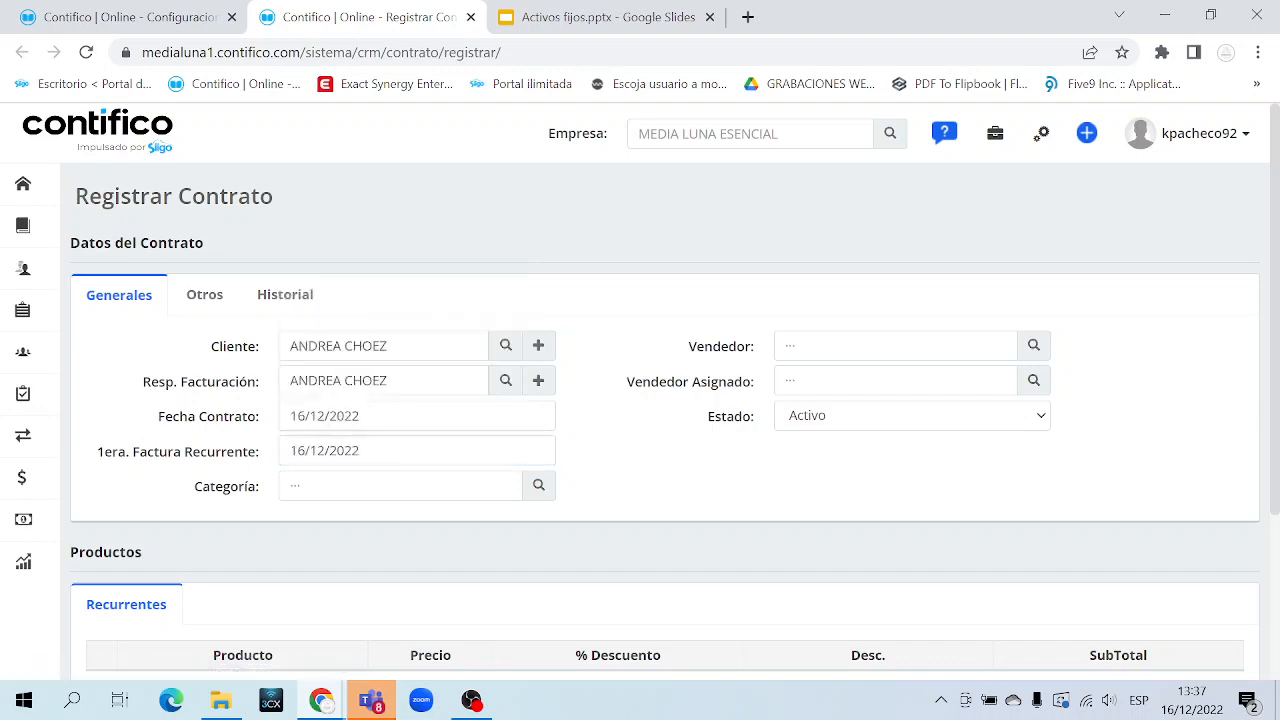
left_click(368, 451)
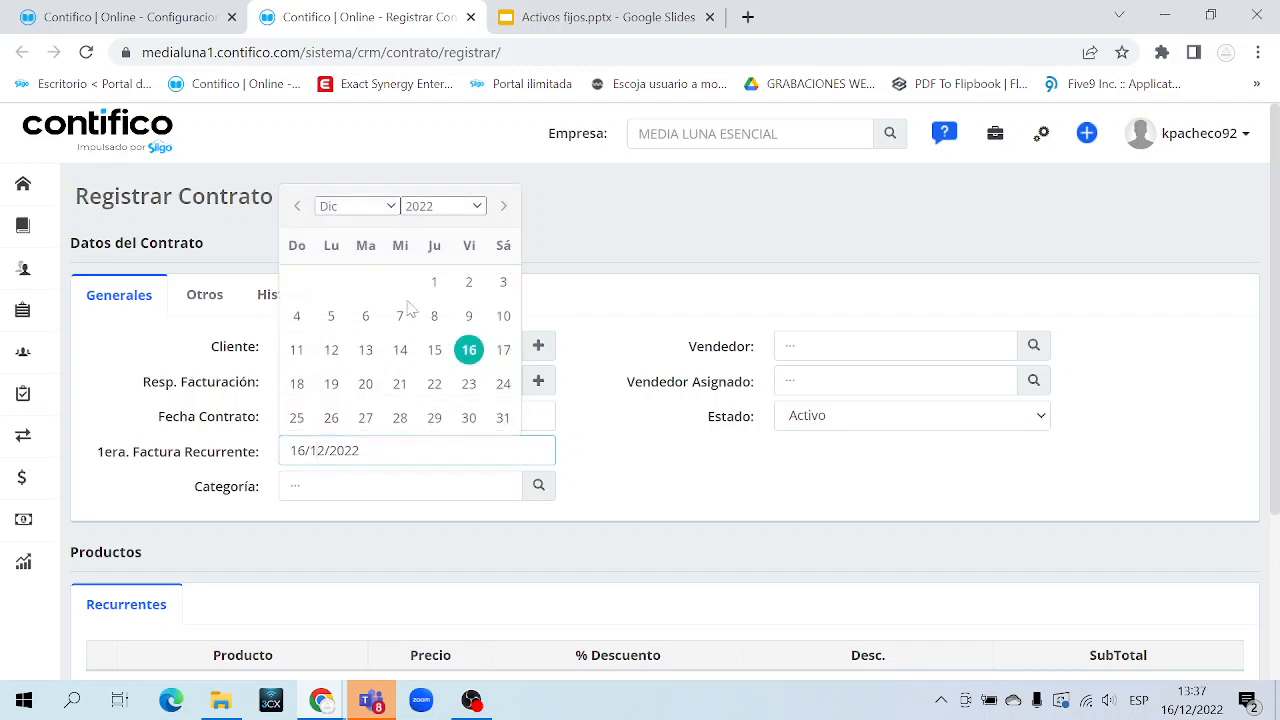
left_click(503, 207)
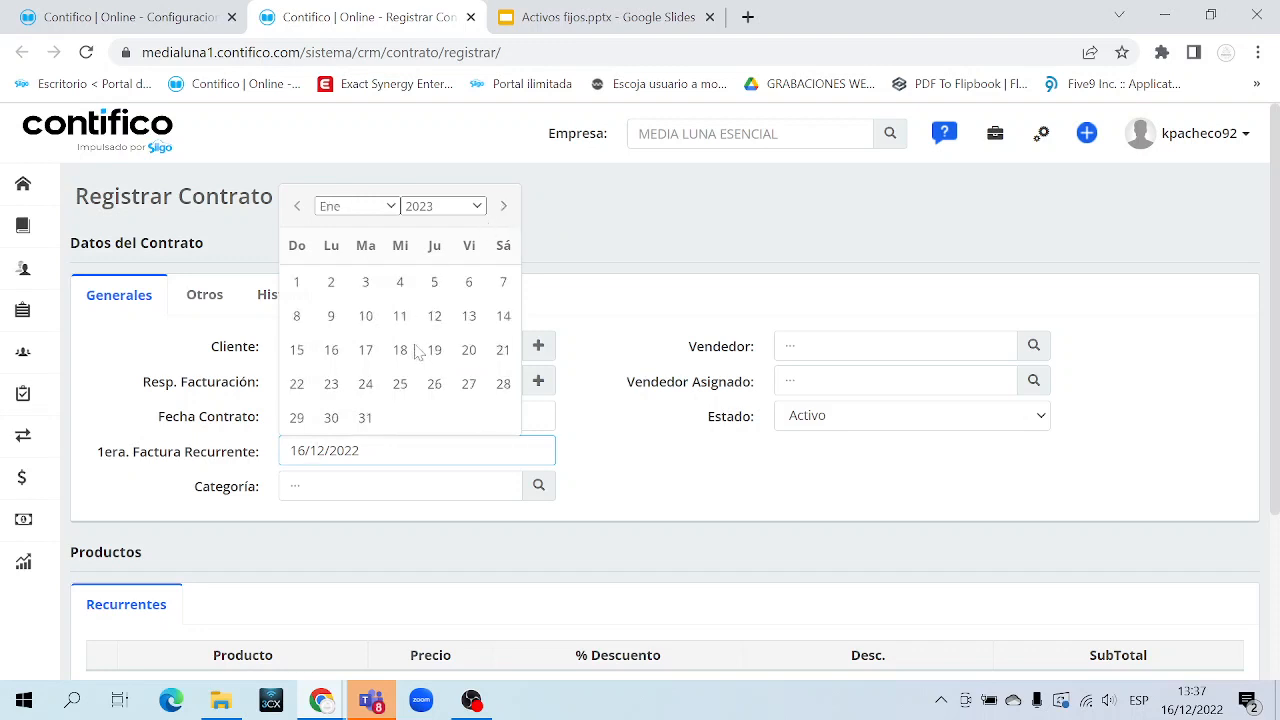
left_click(331, 350)
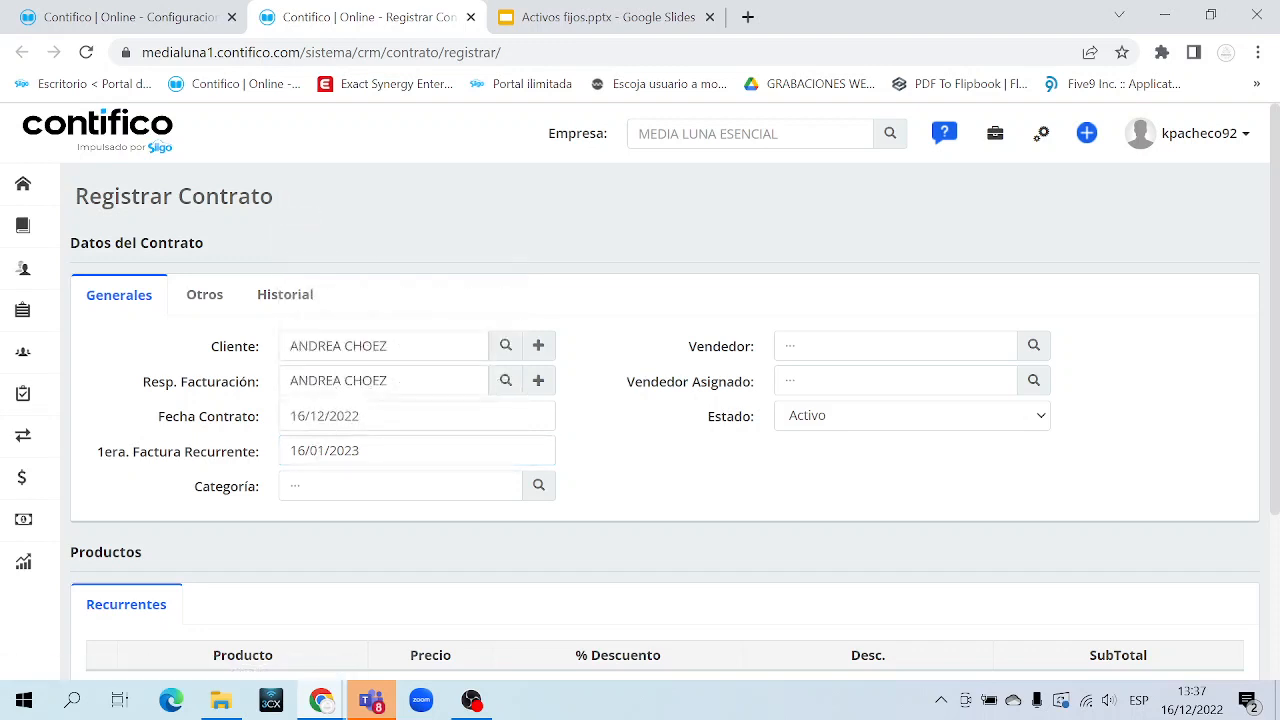
left_click(345, 451)
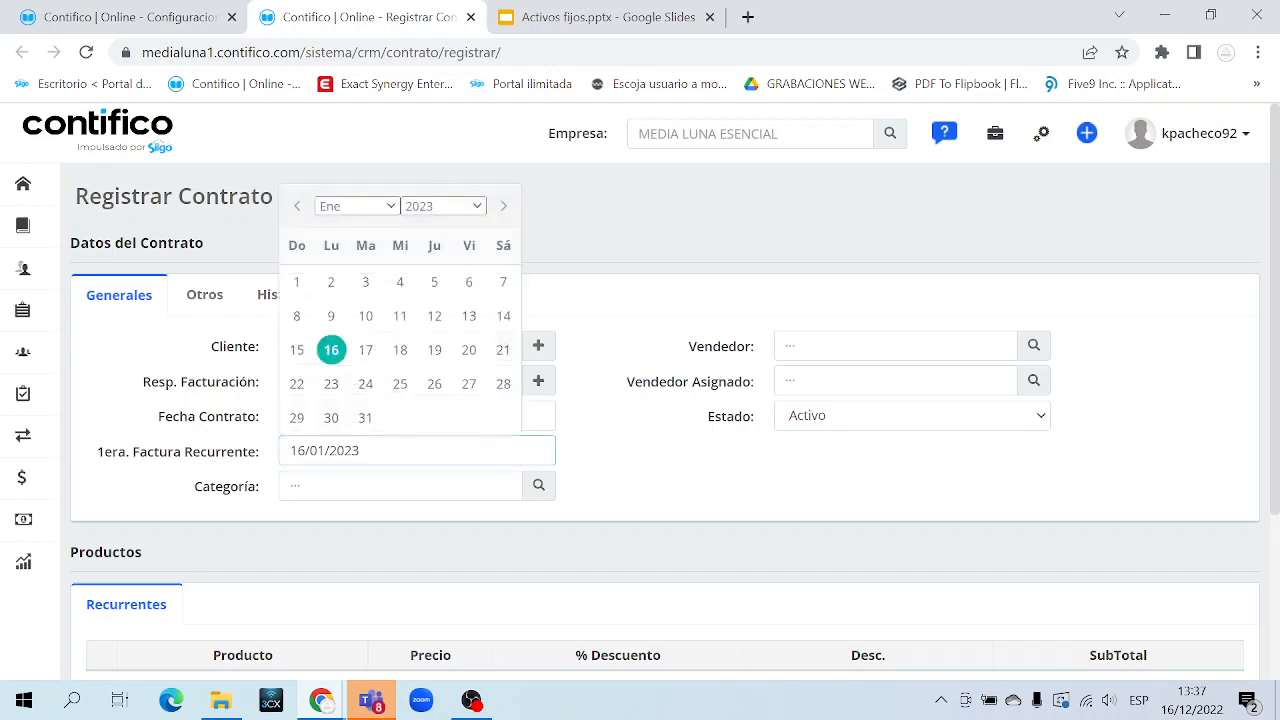
left_click(296, 206)
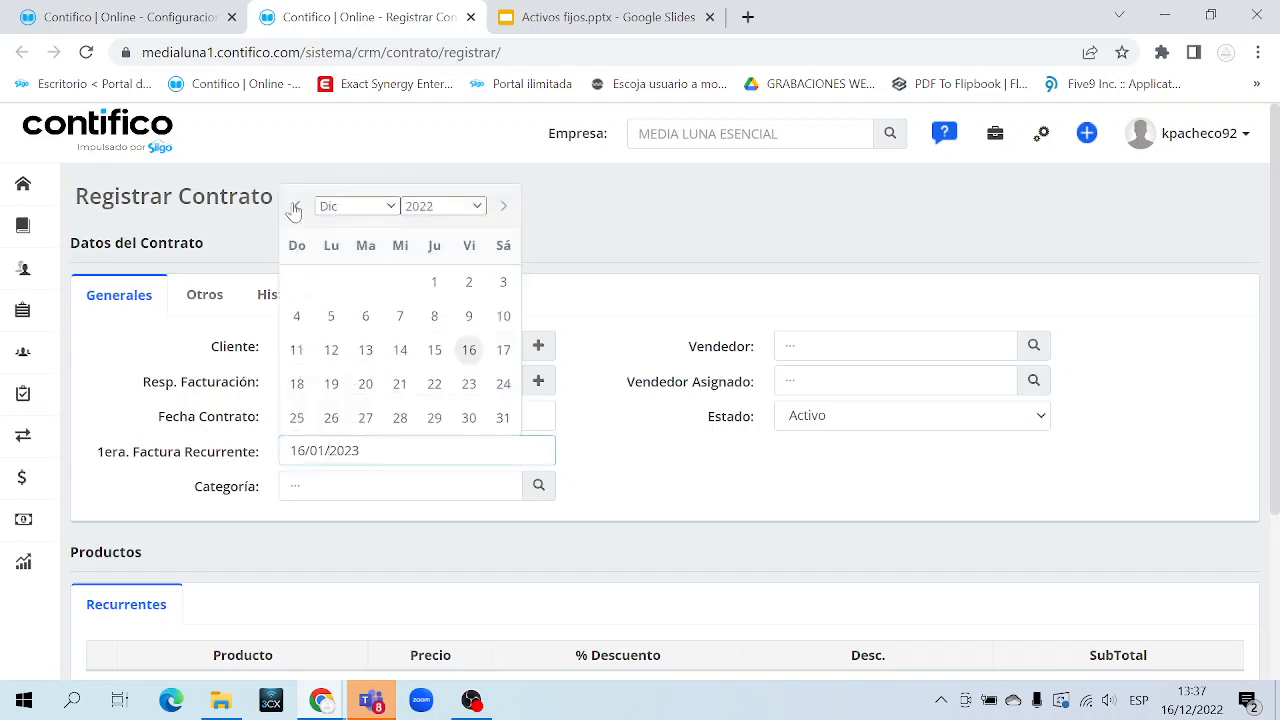
left_click(470, 355)
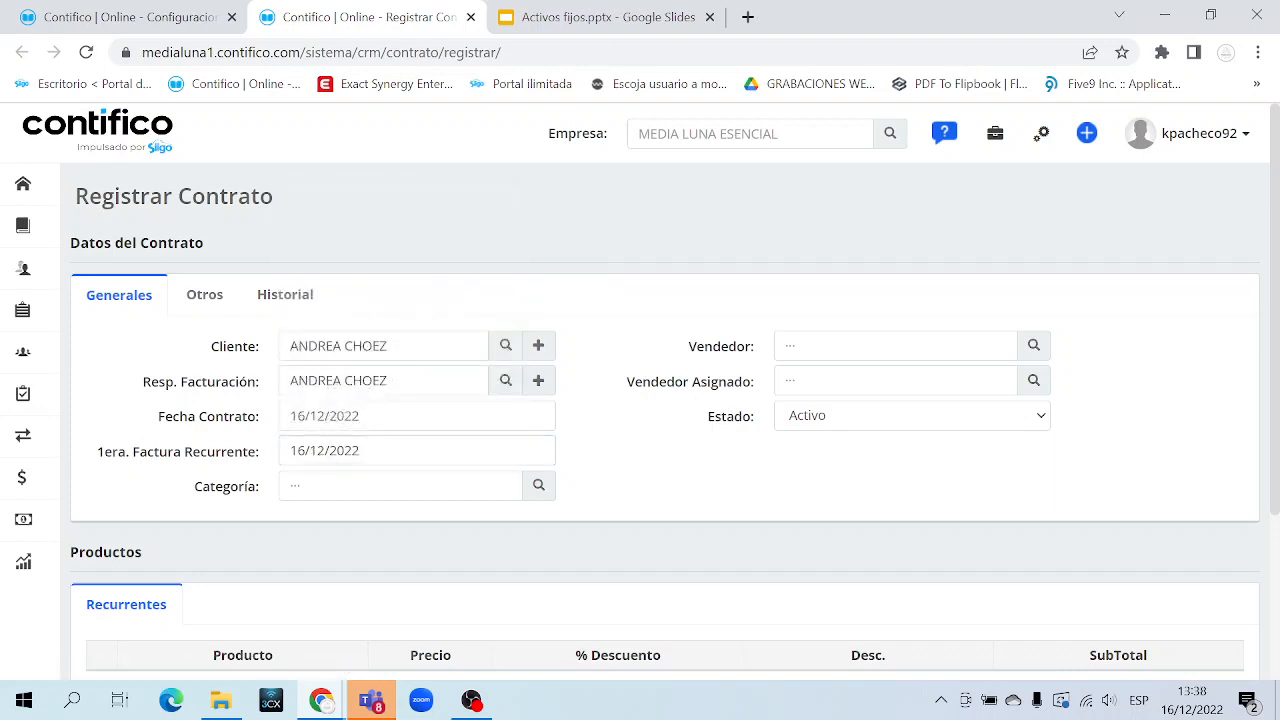
triple_click(232, 493)
Choose DIURNO from the Categoría lookup, which lists NOCTURNO and DIURNO
left_click(541, 488)
left_click_drag(520, 374, 401, 333)
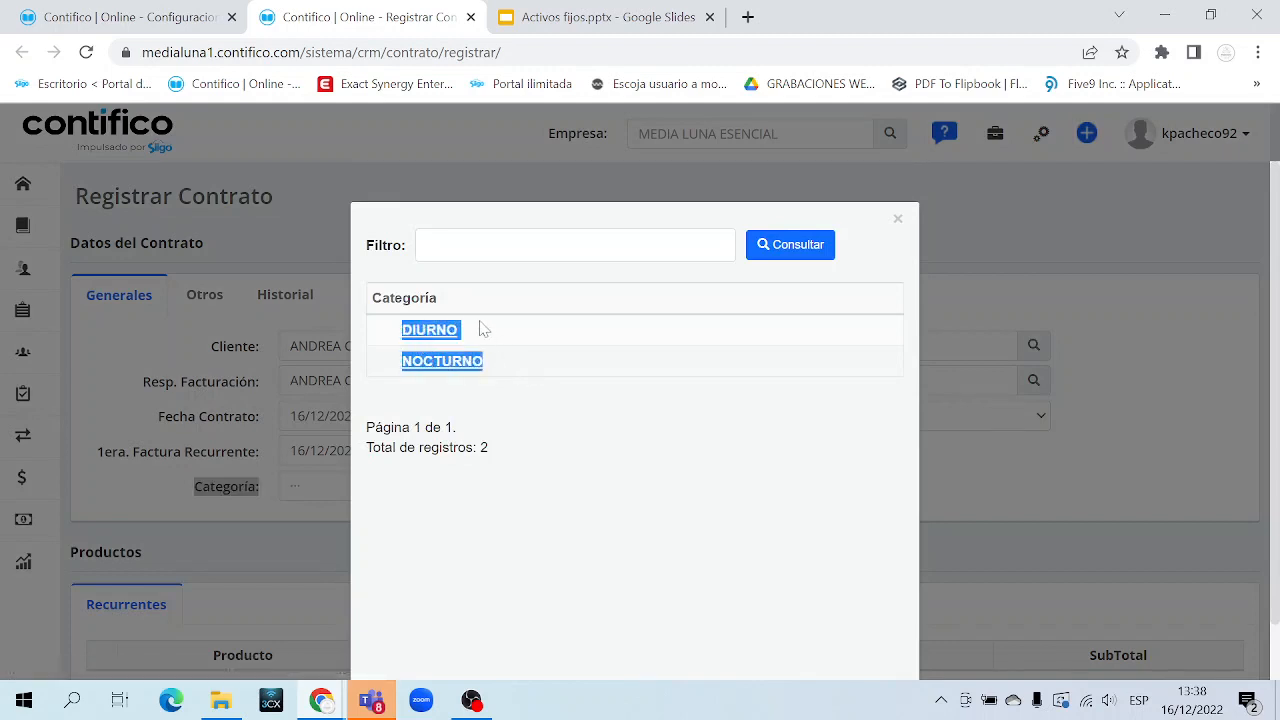
left_click(508, 390)
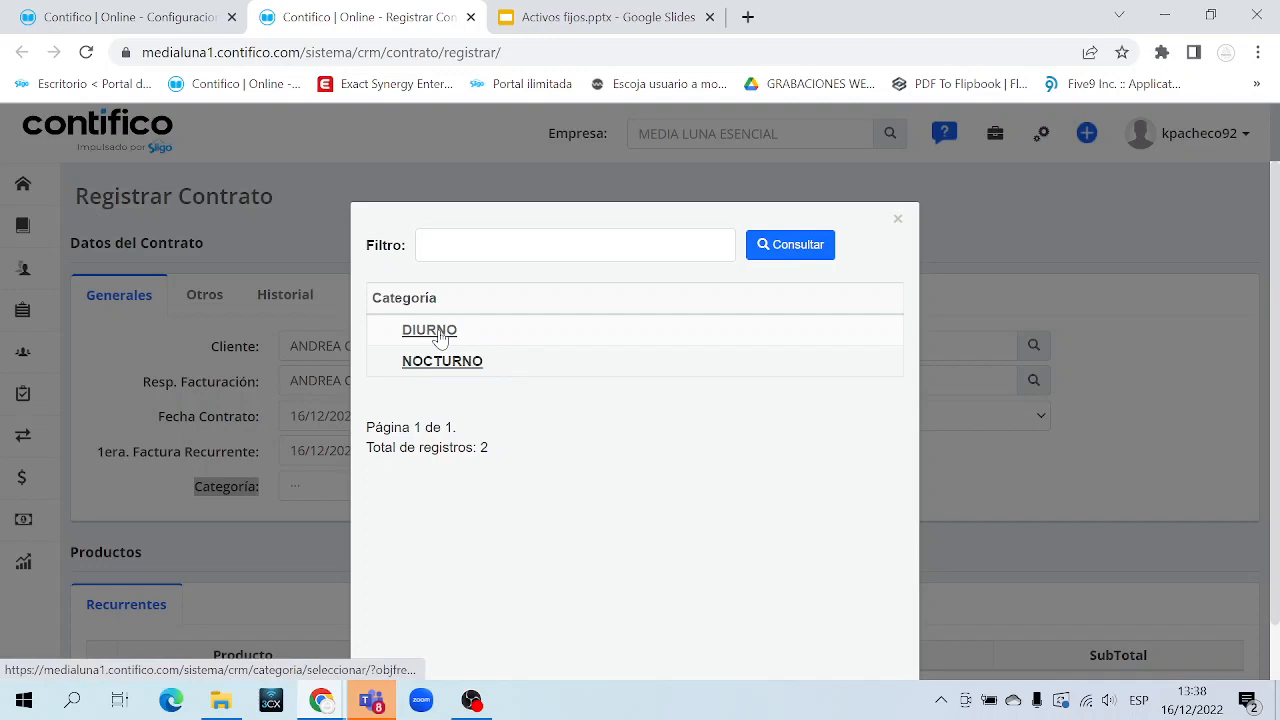
left_click(430, 331)
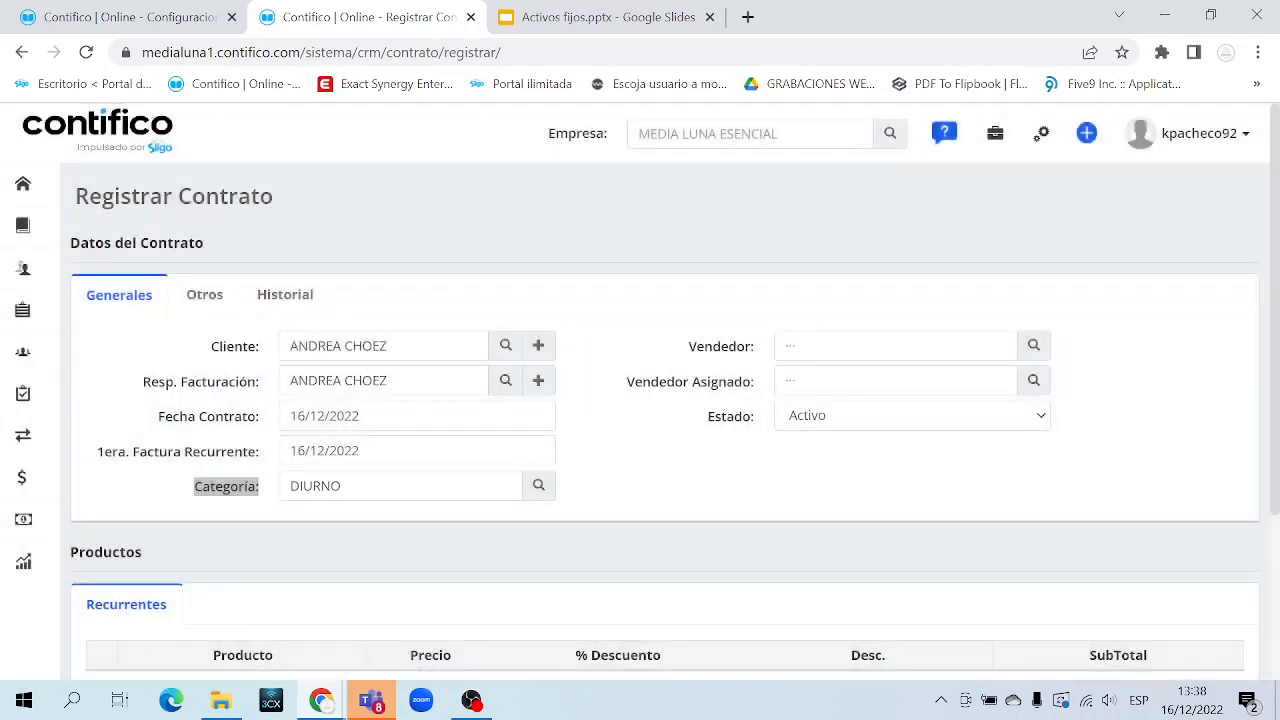
Pick a salesperson for Vendedor from the salespeople lookup
triple_click(724, 345)
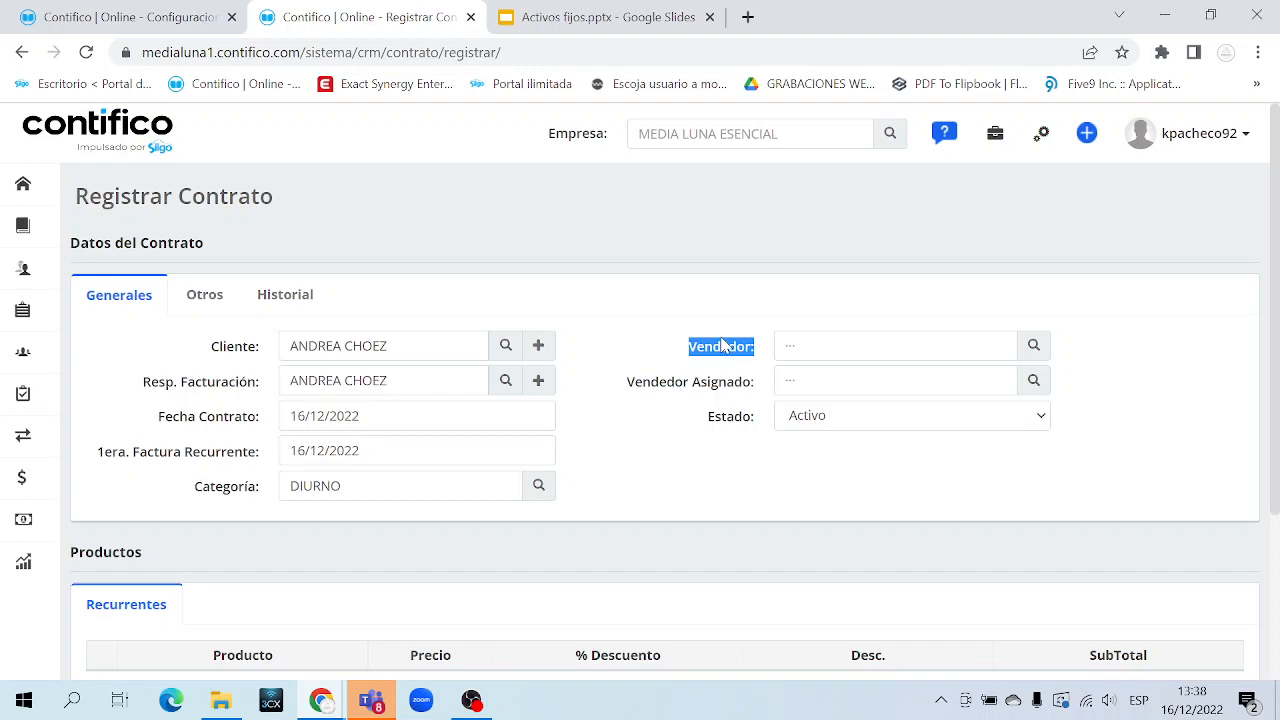
left_click(1030, 348)
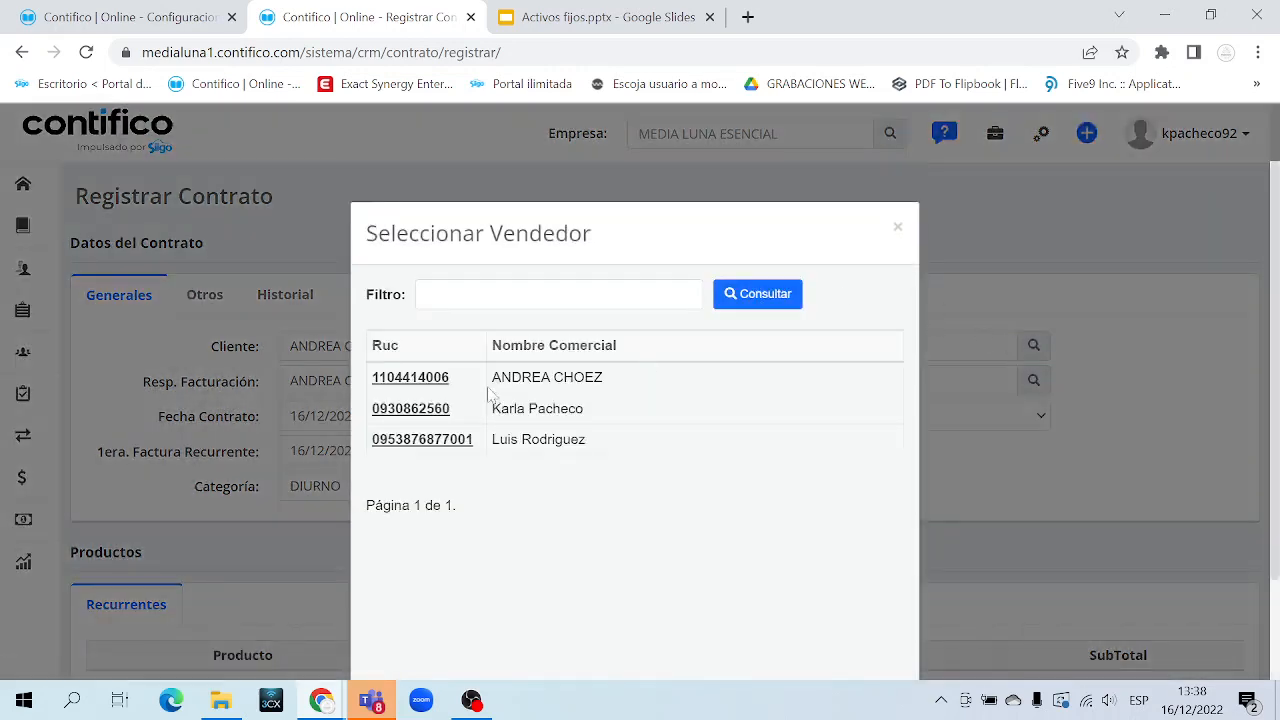
left_click(428, 416)
left_click_drag(874, 346, 784, 346)
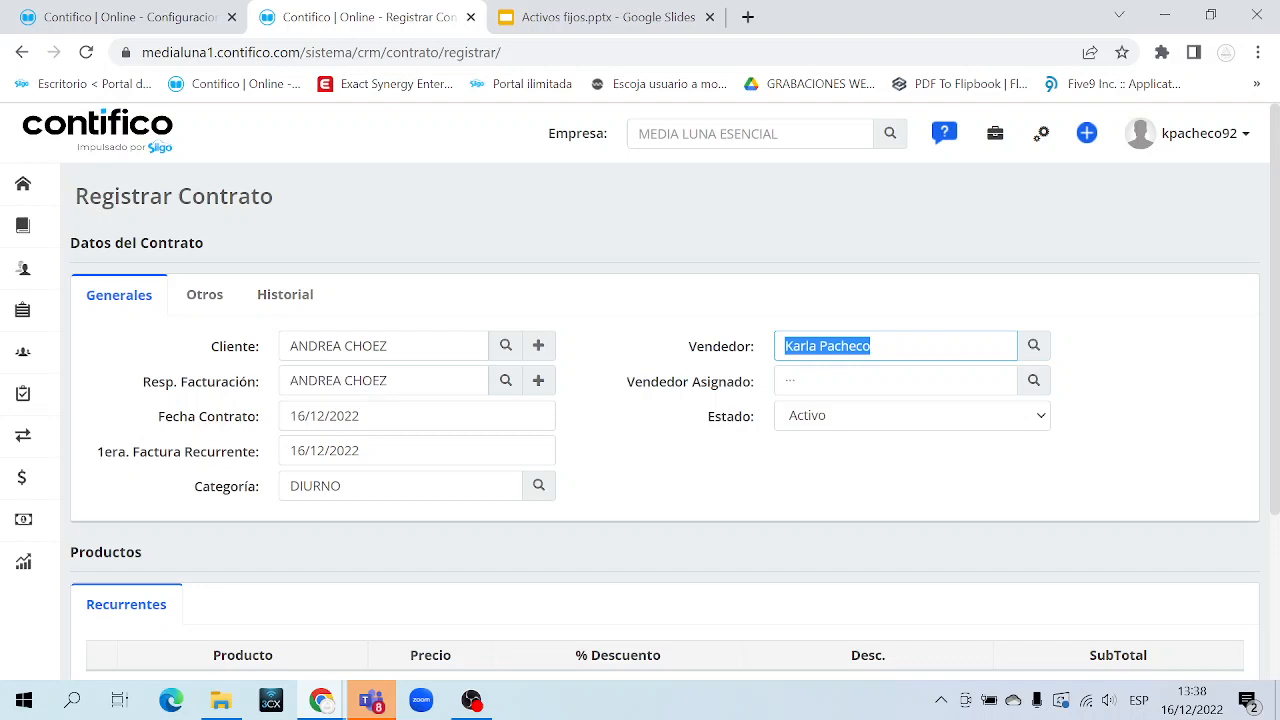
mouse_move(23, 268)
left_click(115, 275)
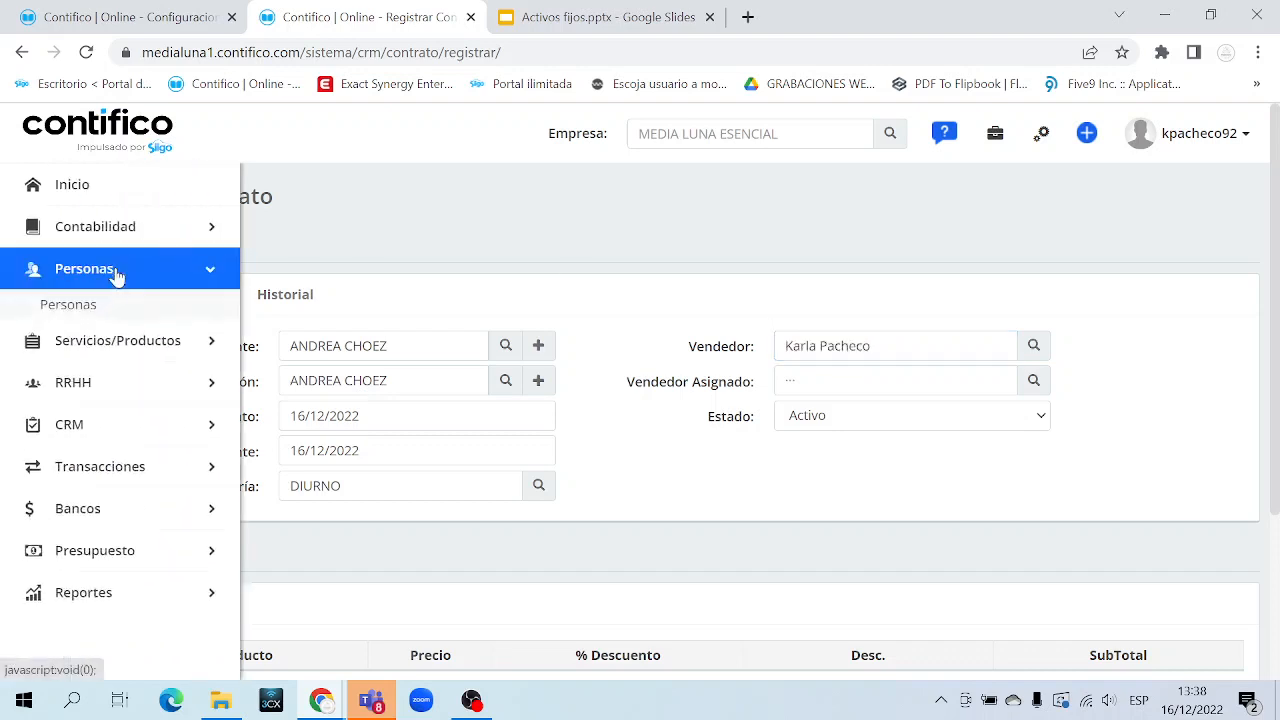
left_click(115, 275)
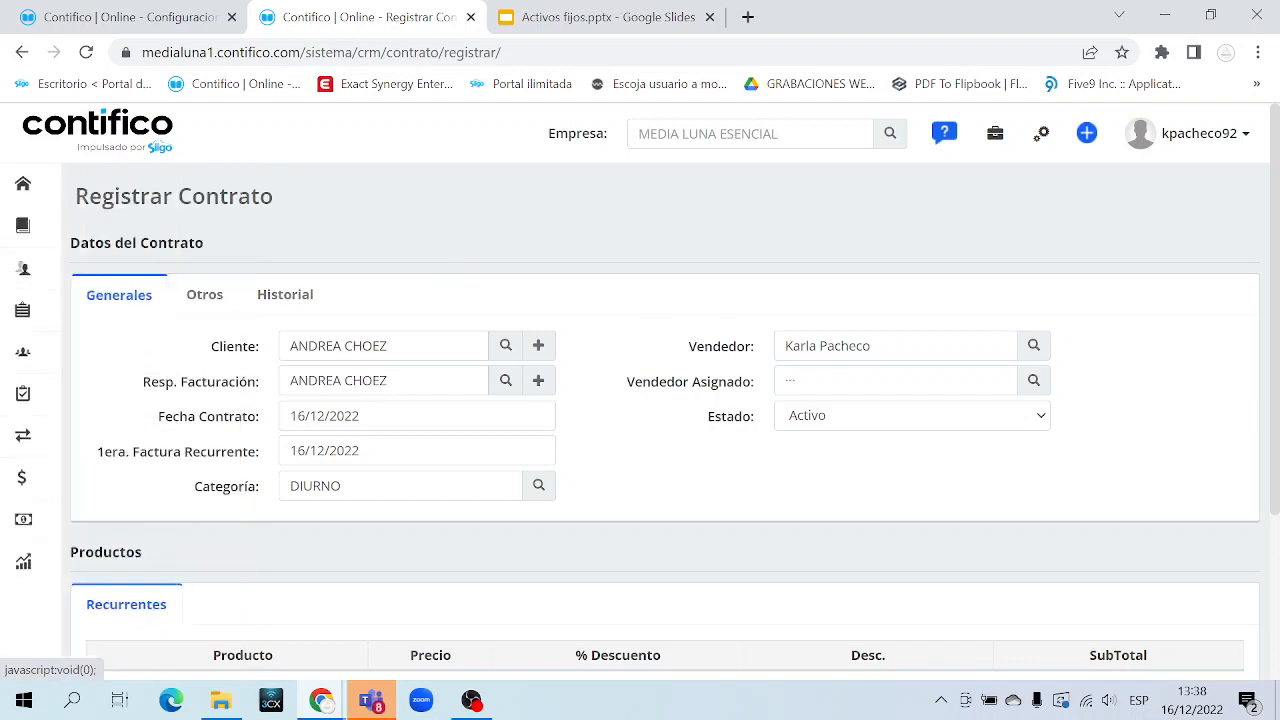
left_click_drag(872, 346, 784, 346)
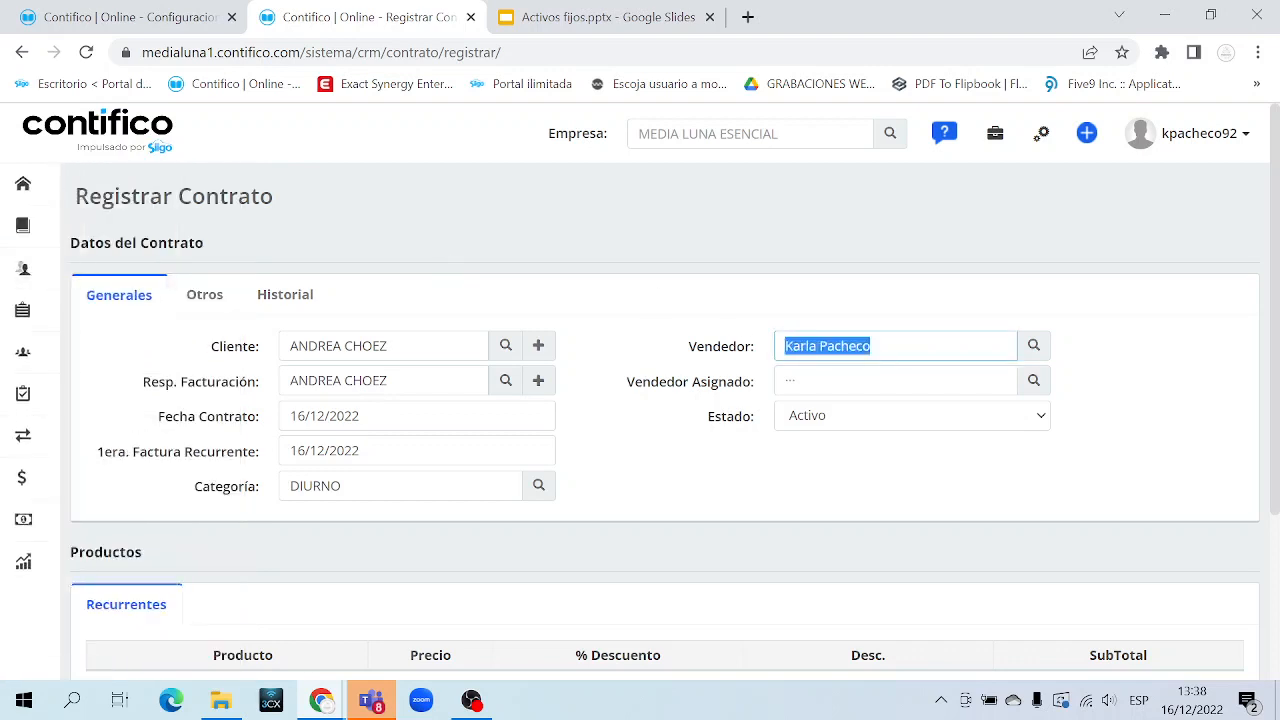
Assign the same salesperson in Vendedor Asignado through its lookup
triple_click(702, 391)
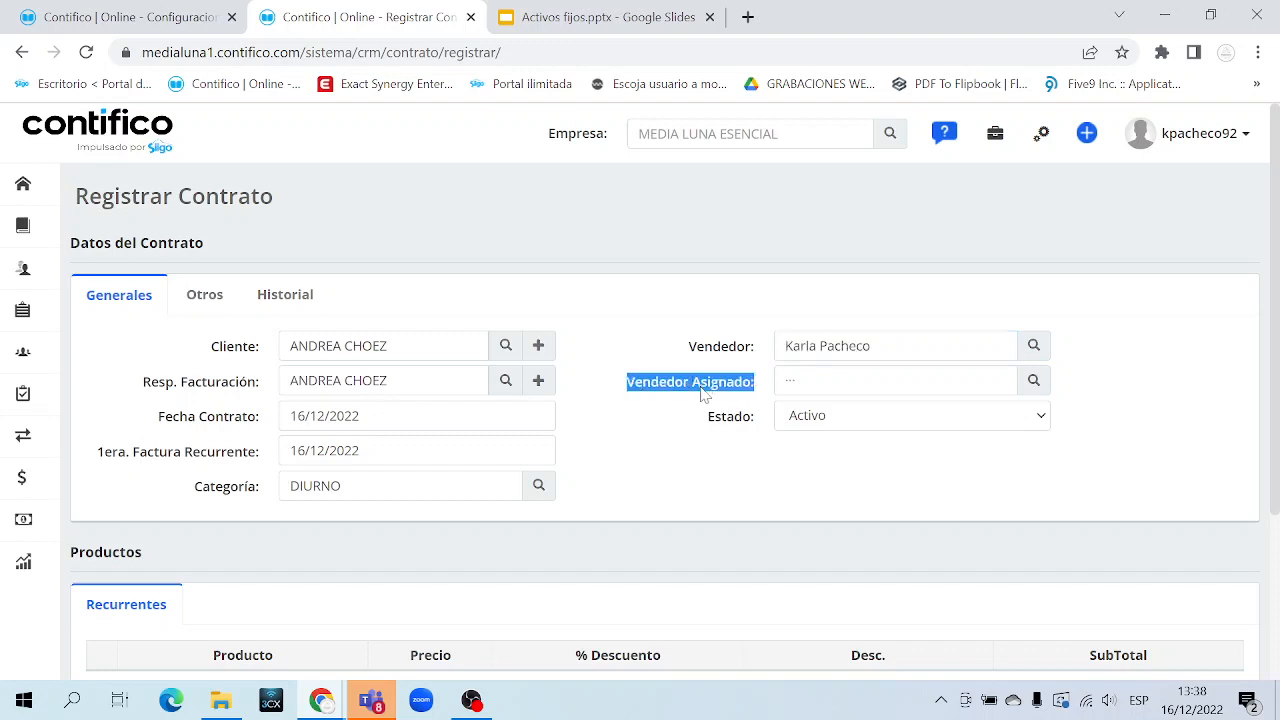
left_click(790, 384)
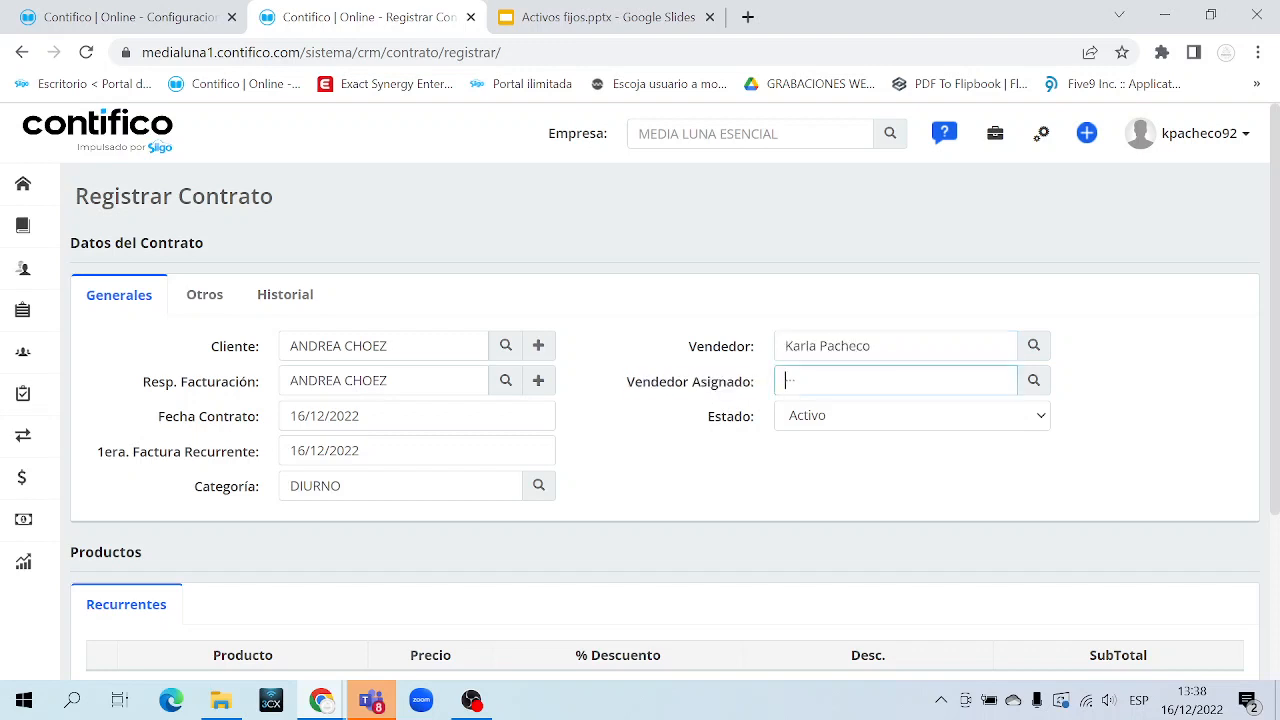
left_click(1035, 382)
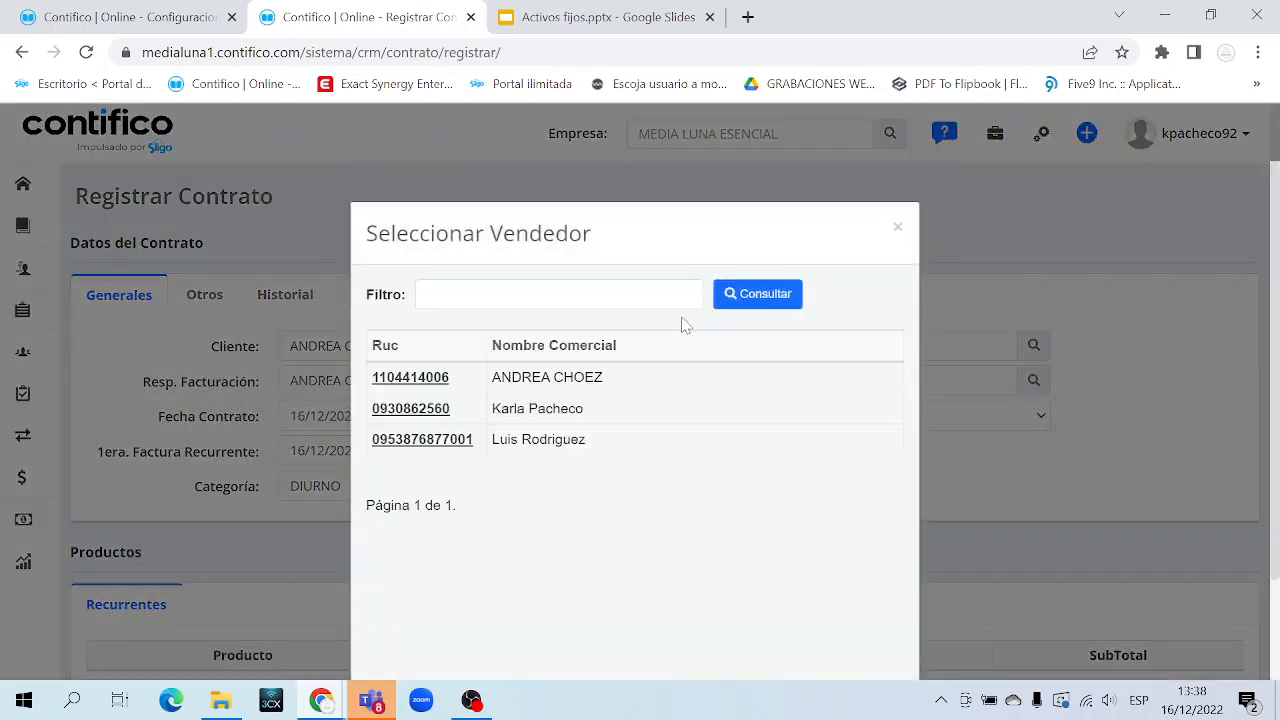
left_click(410, 408)
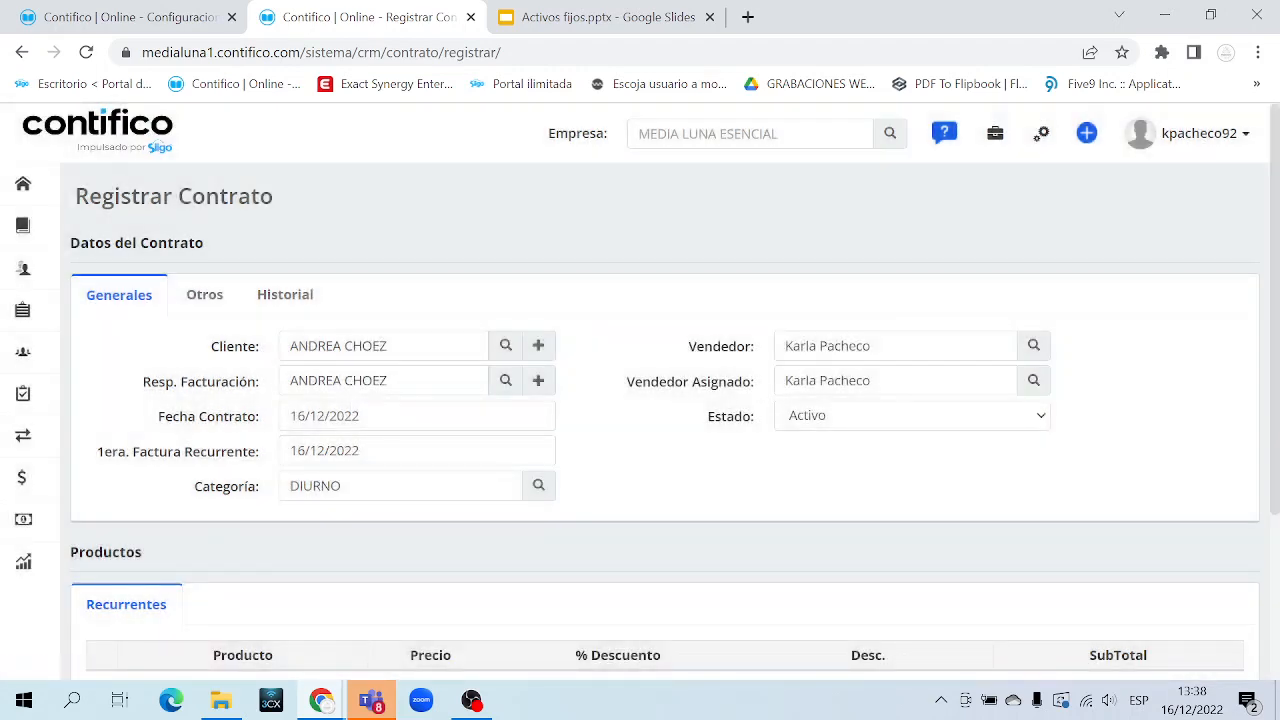
left_click_drag(872, 380, 784, 380)
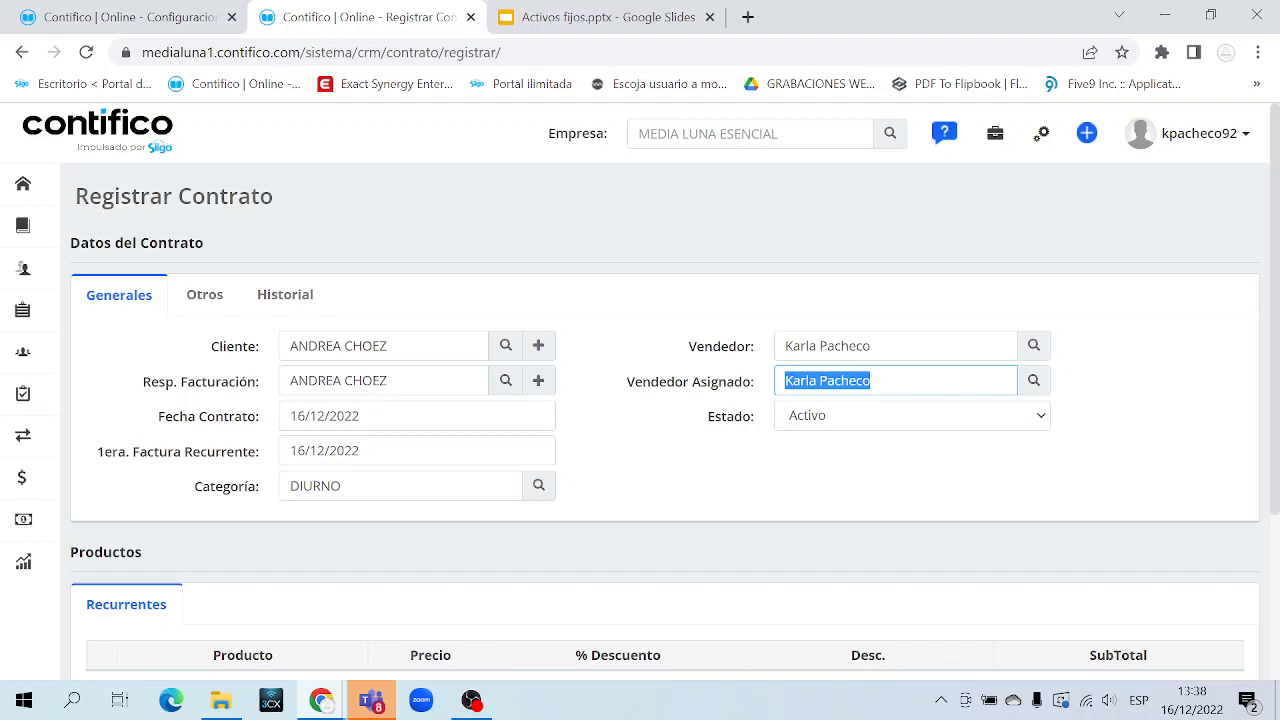
left_click_drag(871, 345, 784, 345)
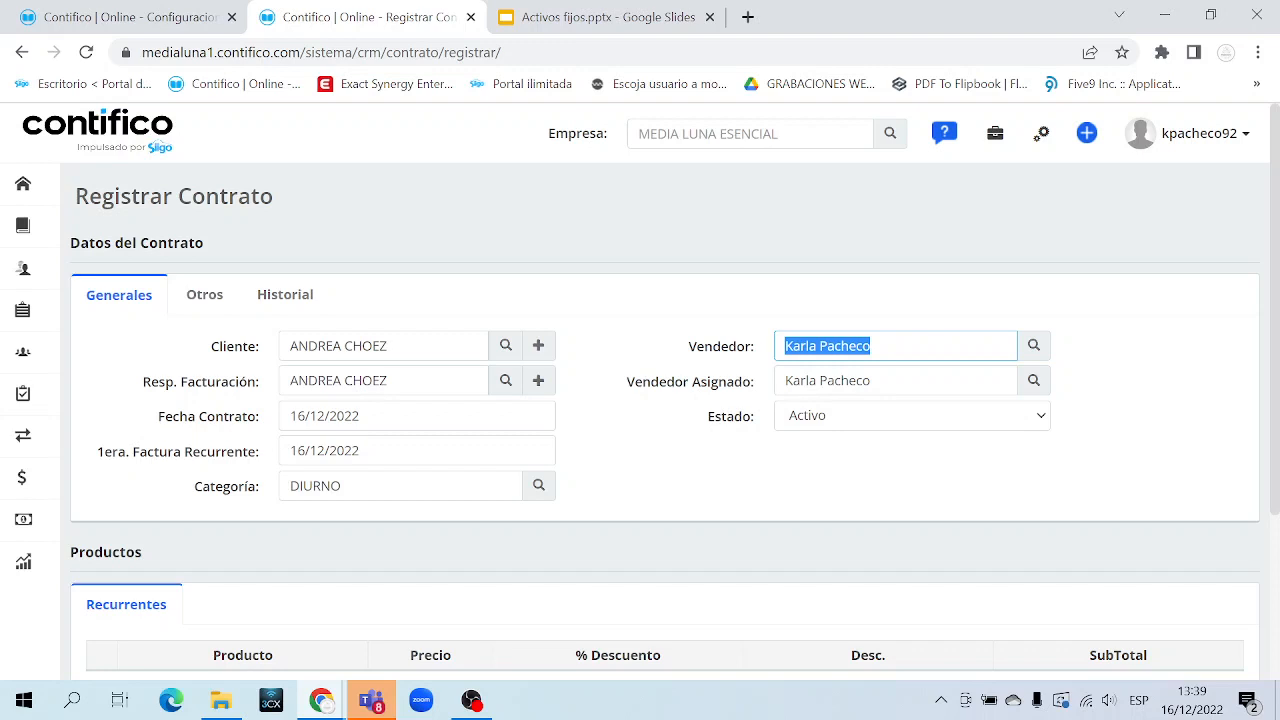
left_click_drag(752, 381, 626, 381)
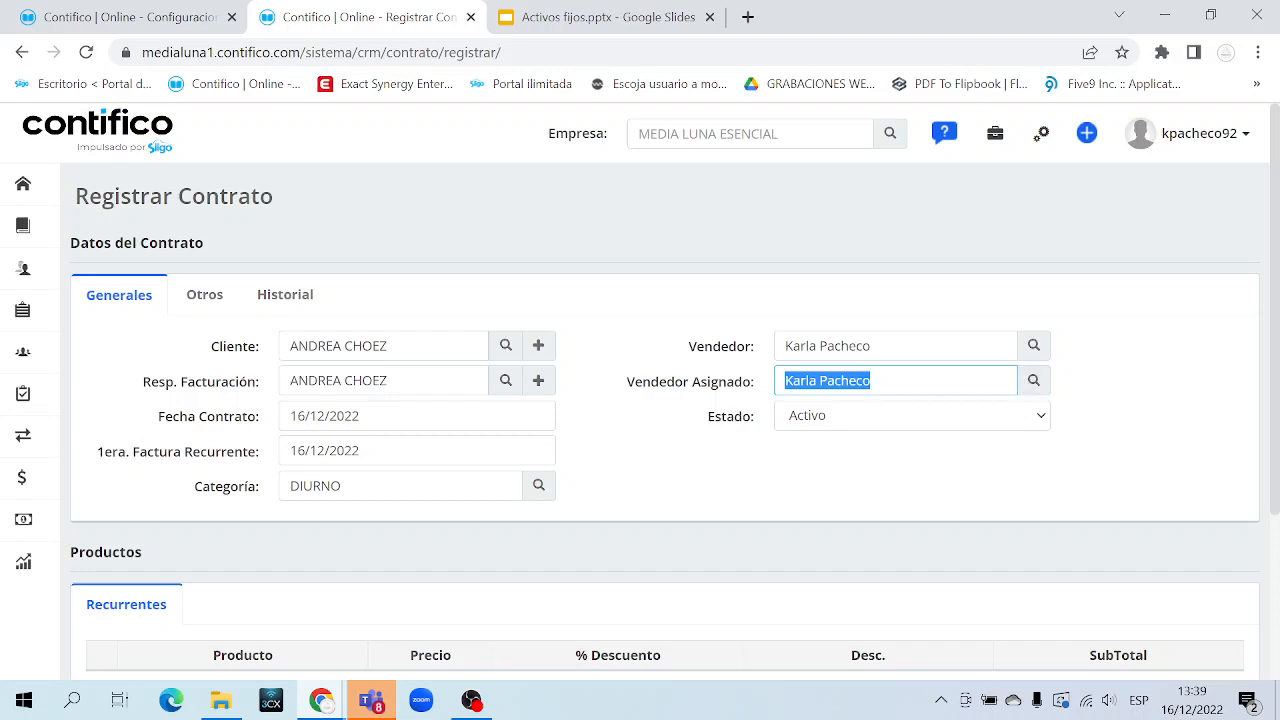
left_click(725, 385)
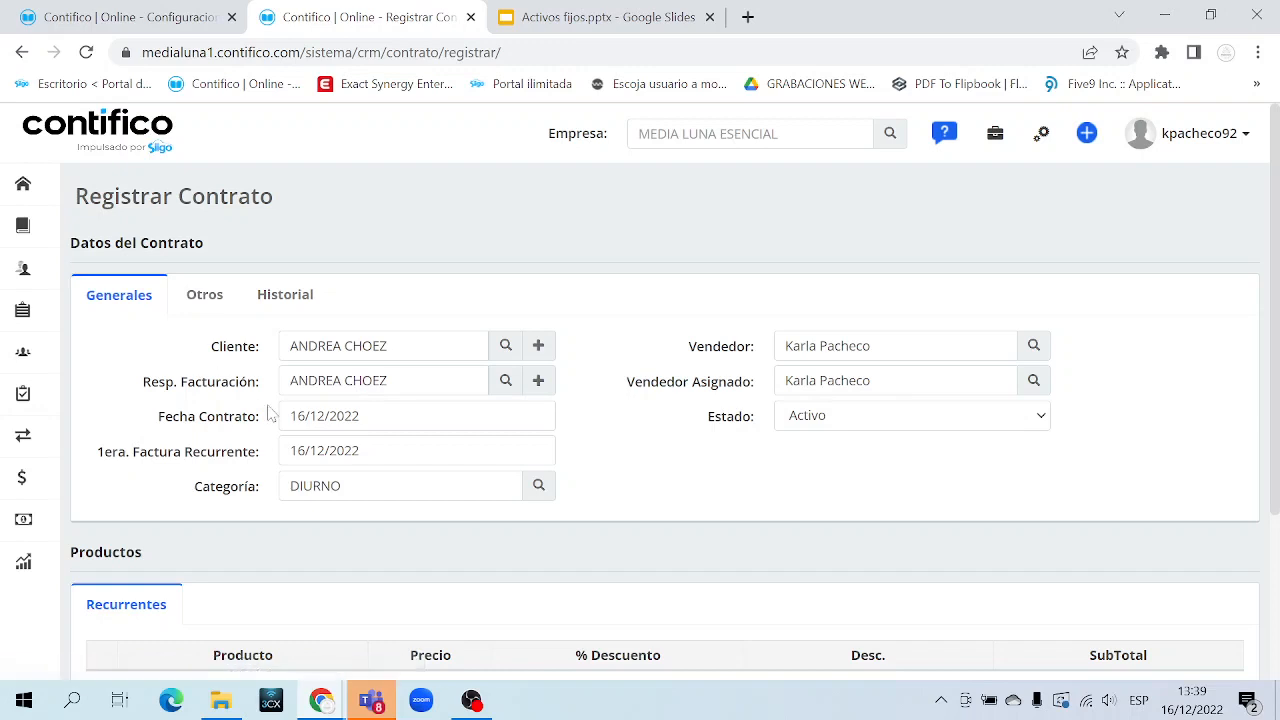
scroll(268, 410, "down", 3)
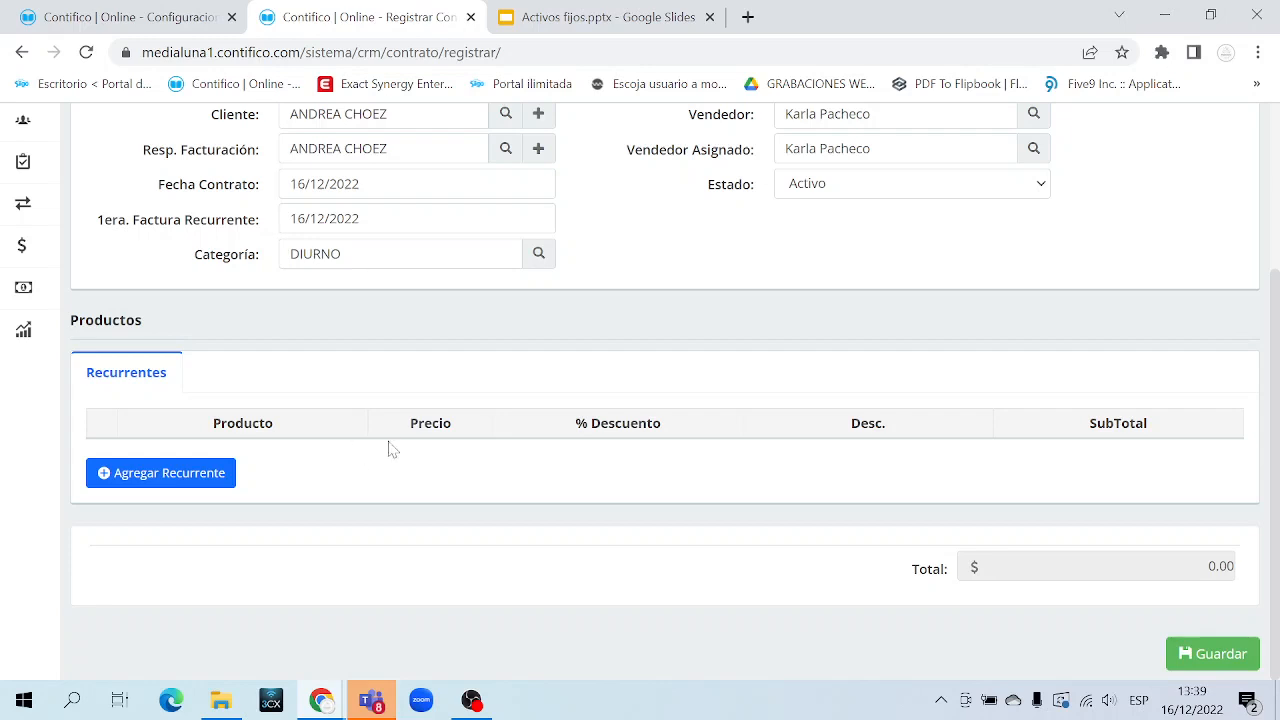
Add a recurring product row and browse the product catalogue without choosing
scroll(393, 452, "up", 2)
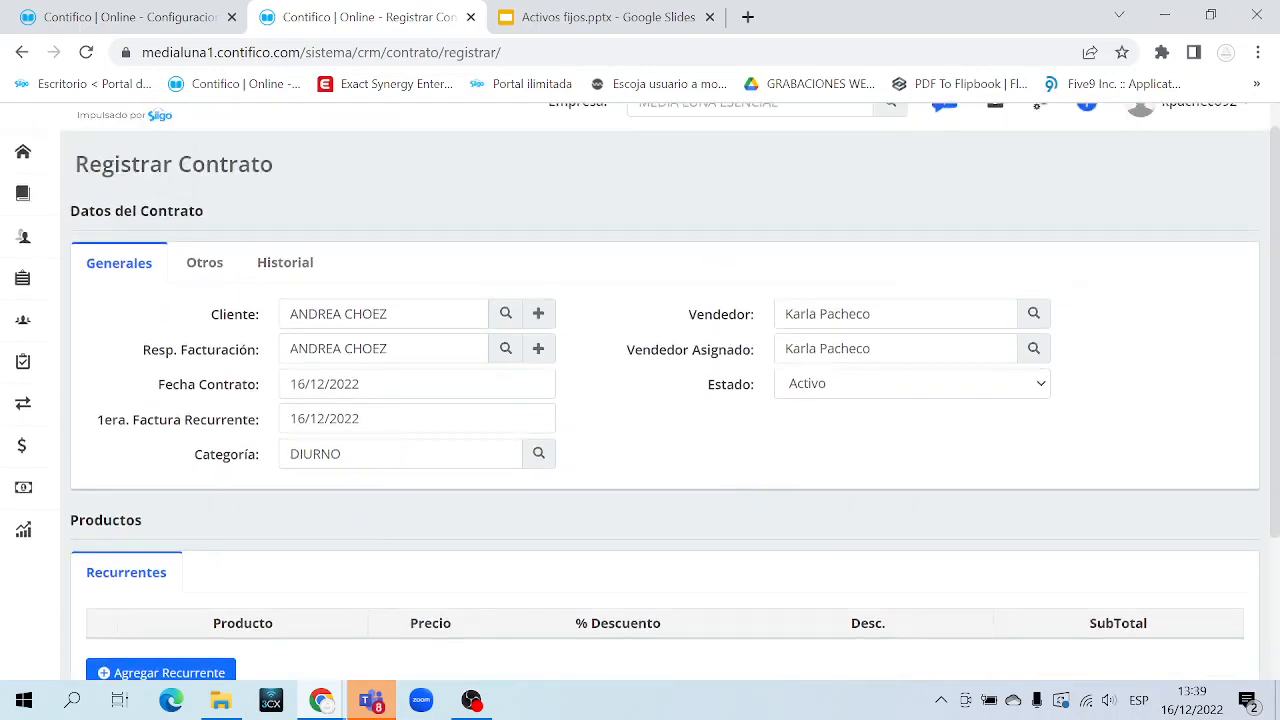
scroll(391, 449, "down", 2)
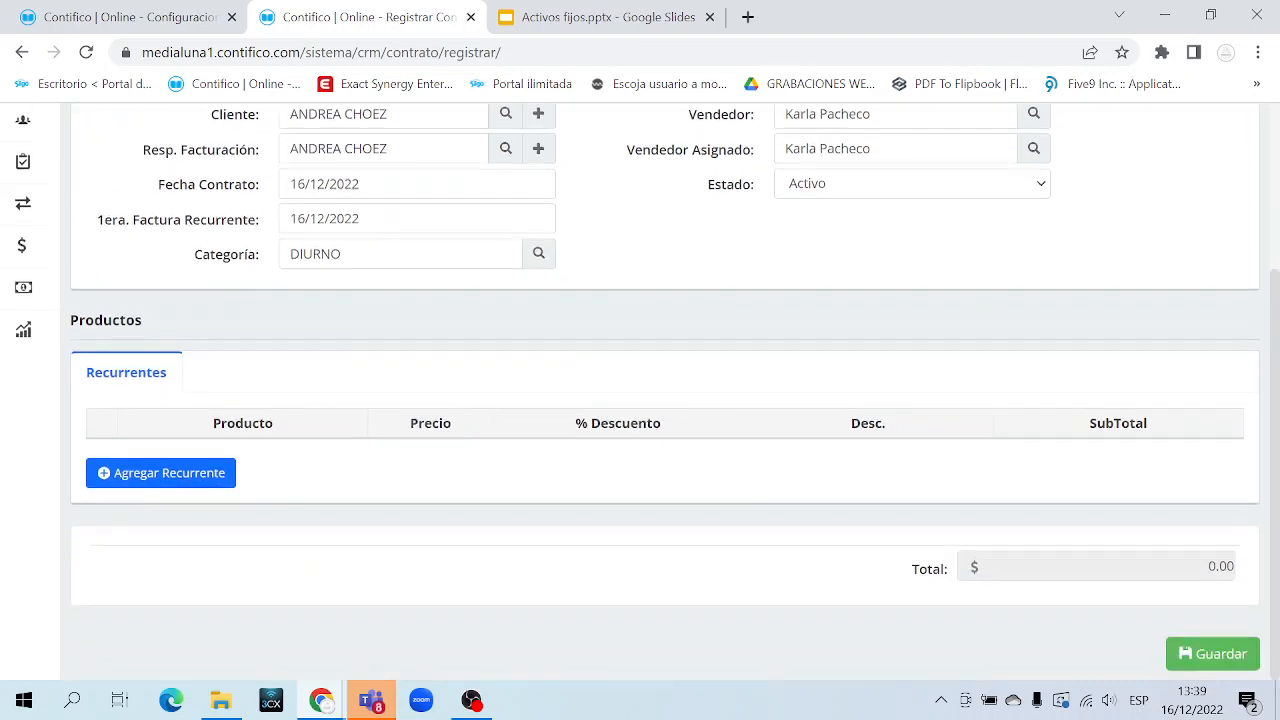
left_click(195, 485)
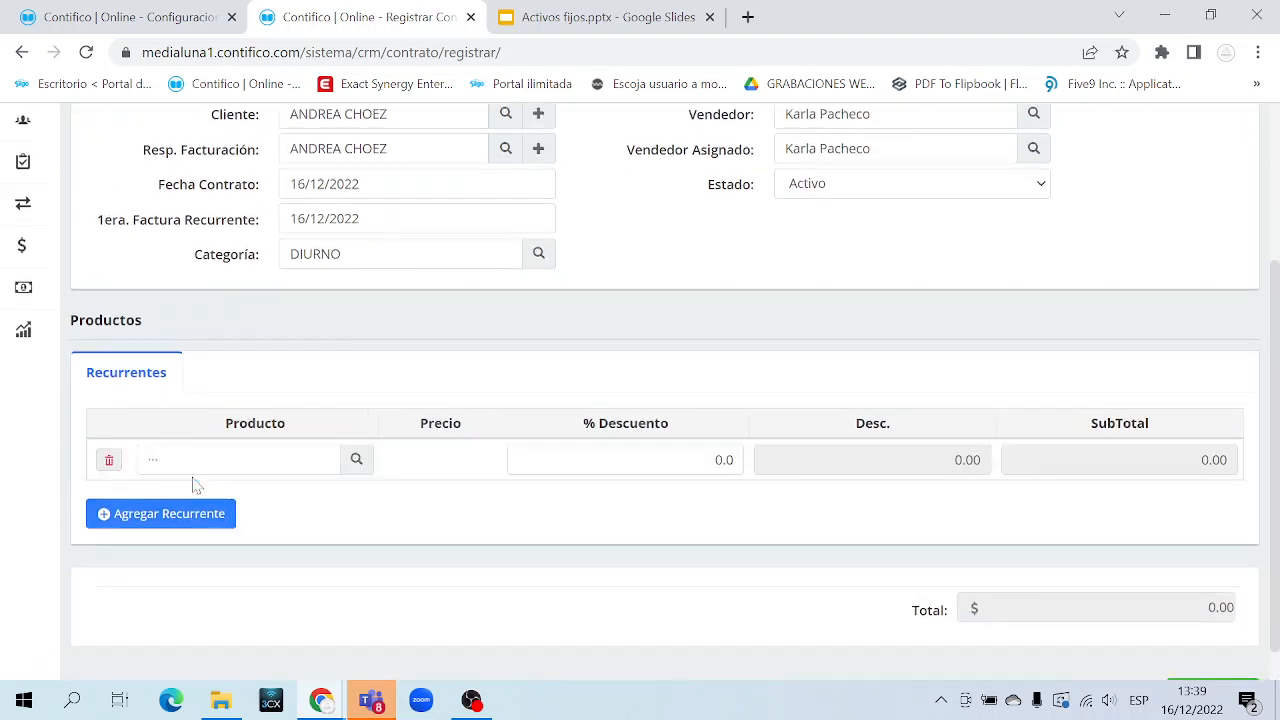
left_click(360, 464)
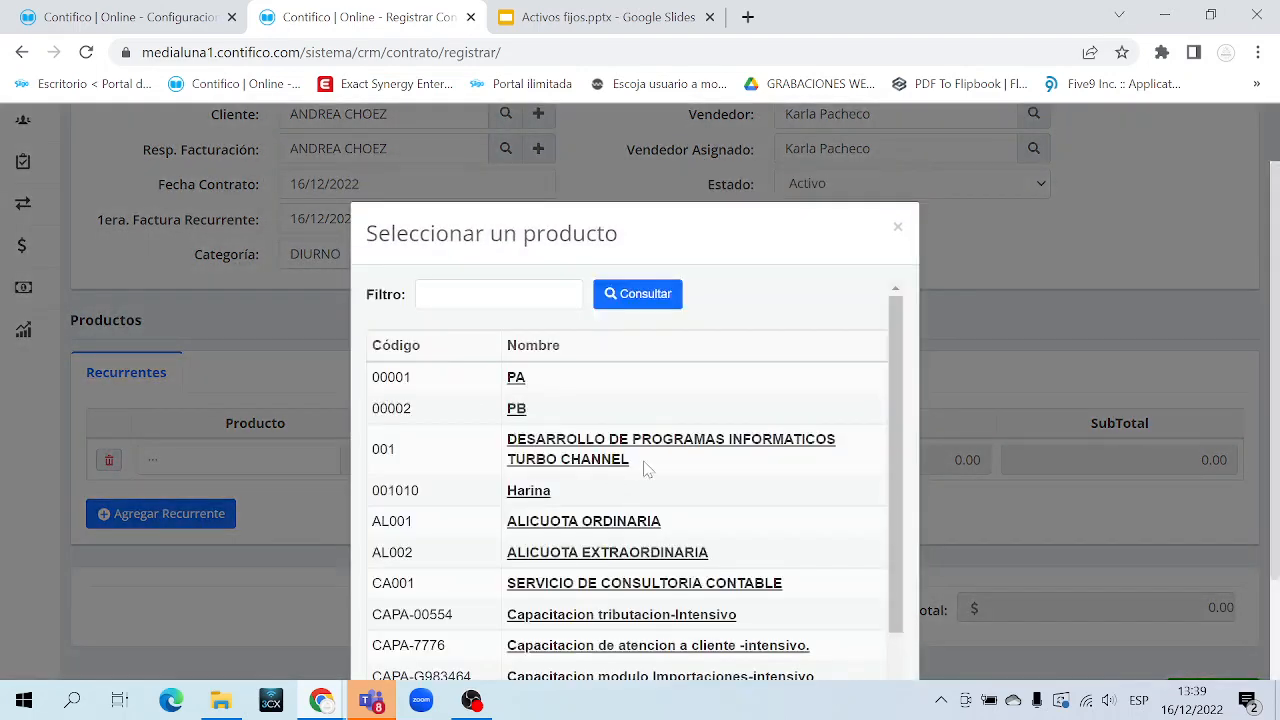
scroll(678, 514, "down", 2)
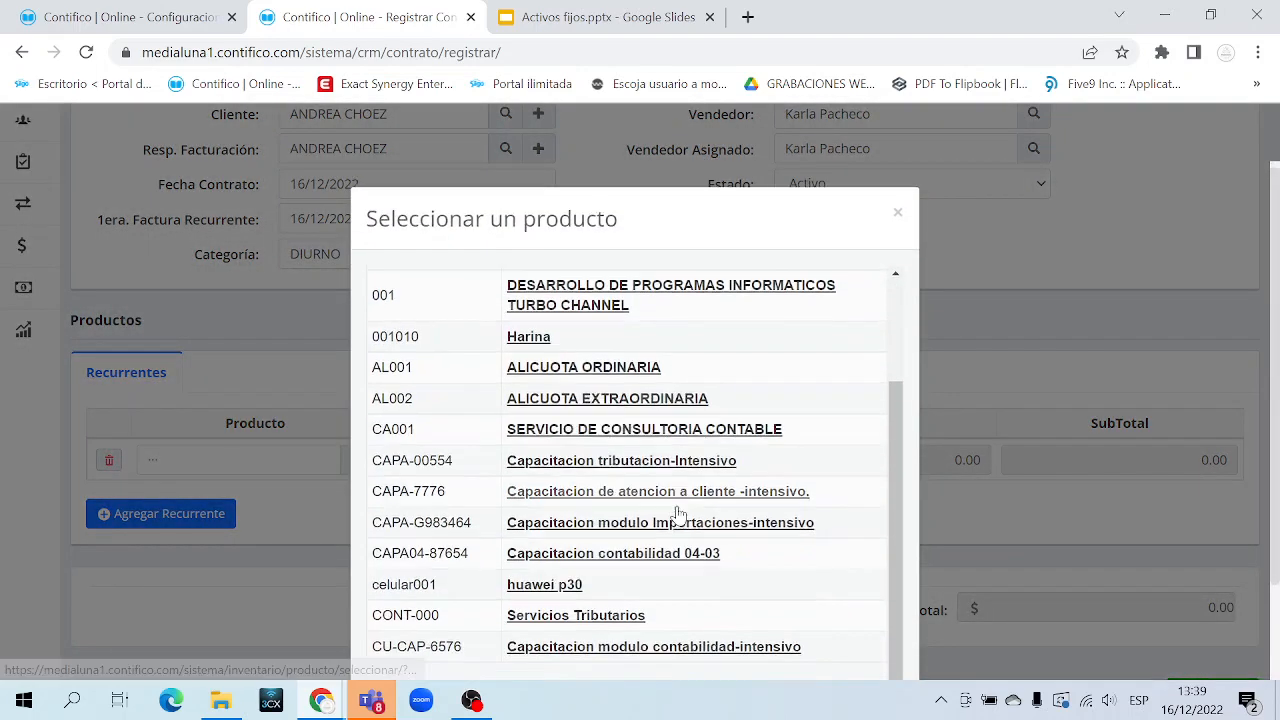
scroll(678, 514, "down", 2)
scroll(850, 260, "up", 5)
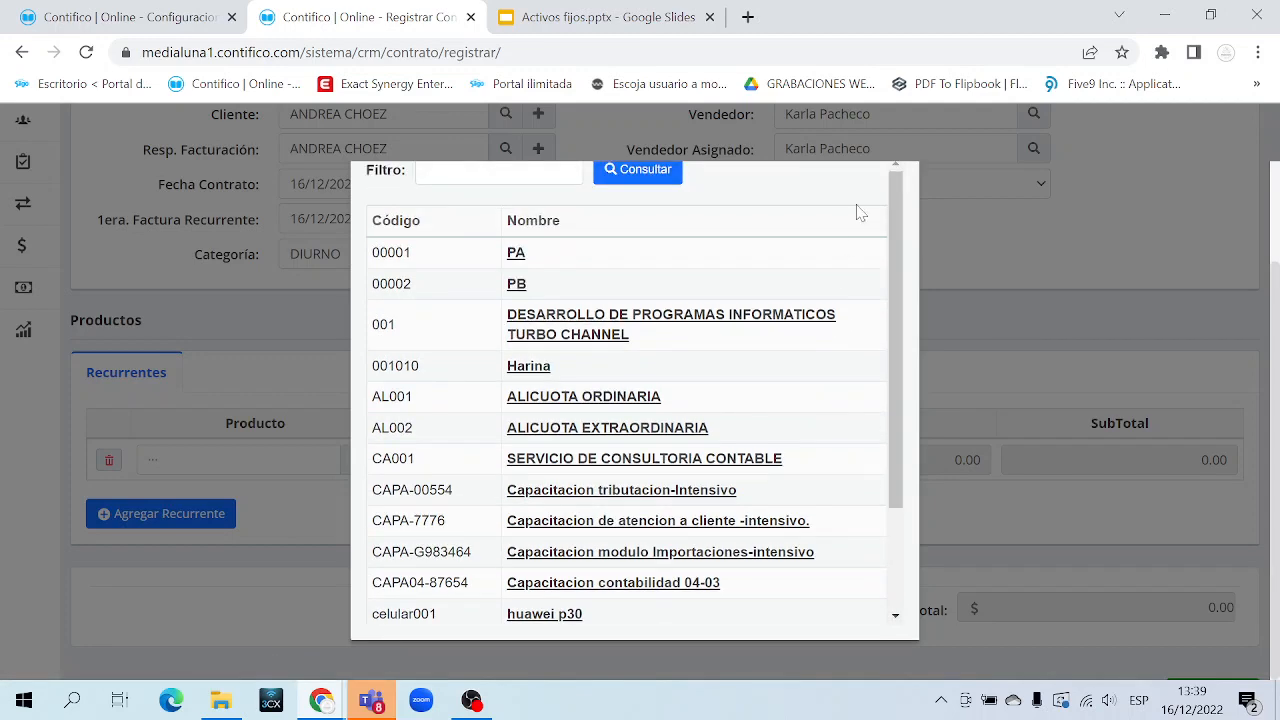
left_click(898, 231)
Search PLAN and choose (INT-001) PLAN 60 MEGAS at price 30 for the row
left_click(150, 460)
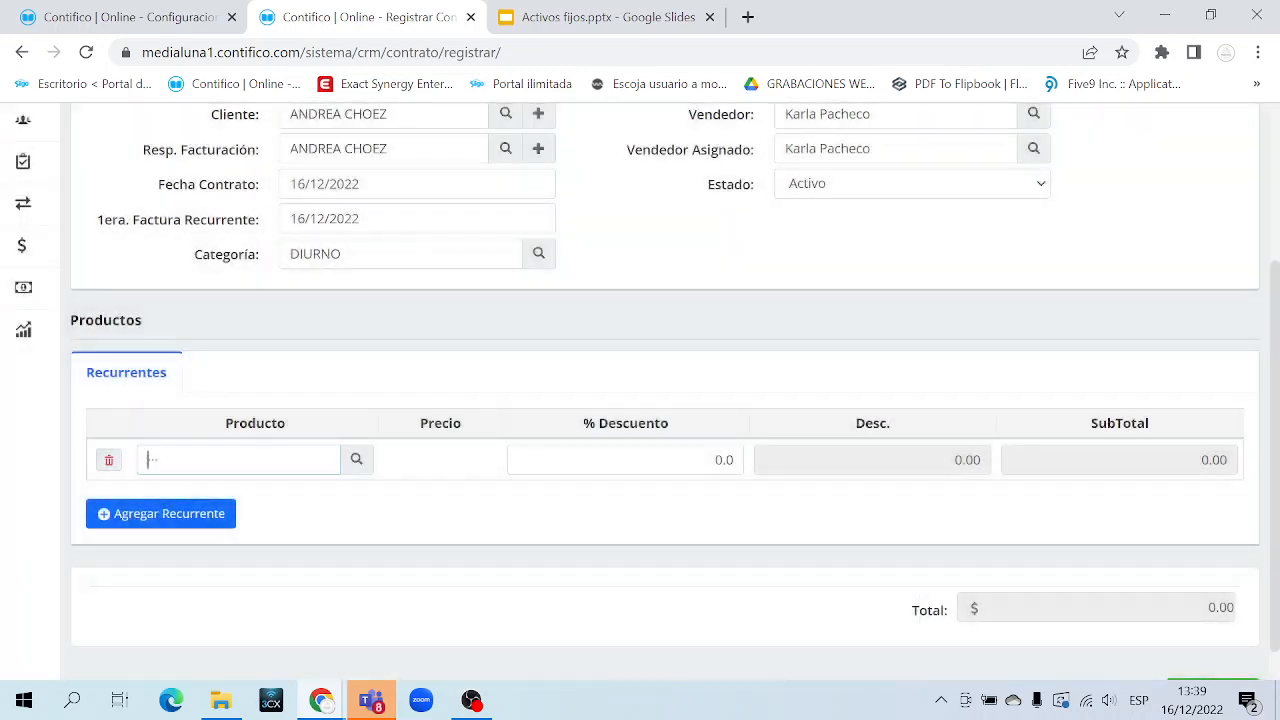
type("PLAN")
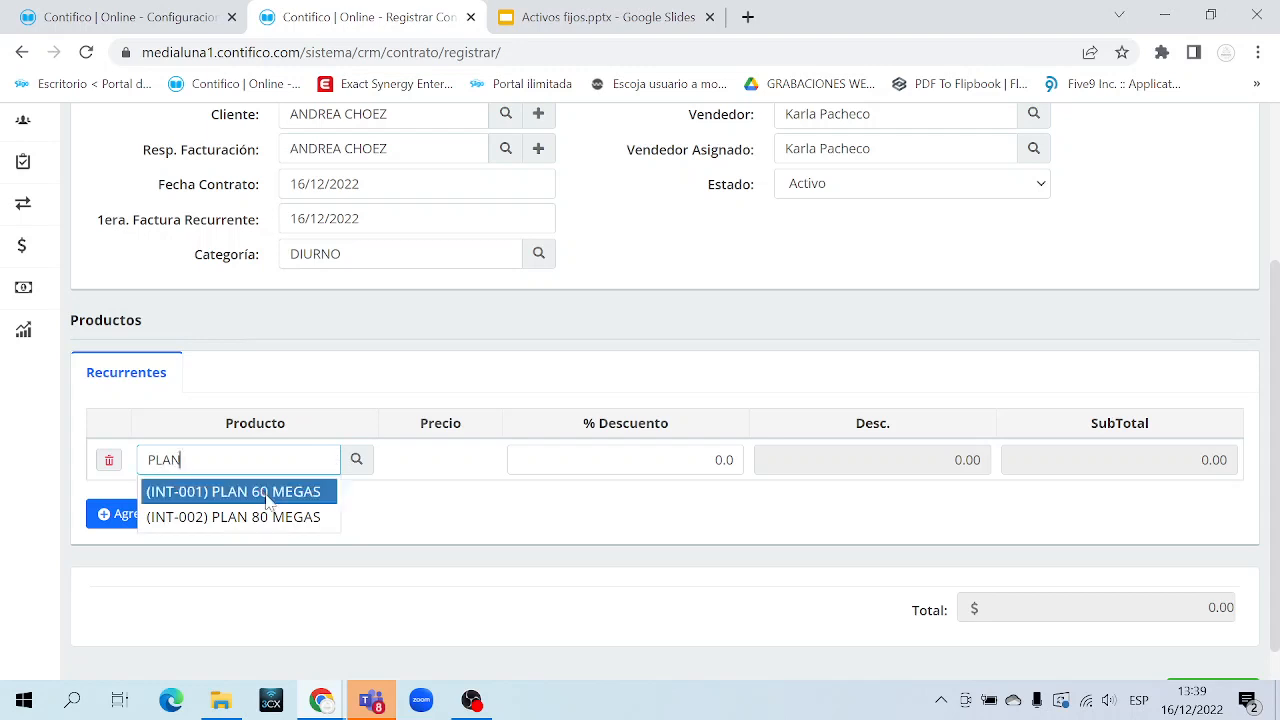
left_click(261, 491)
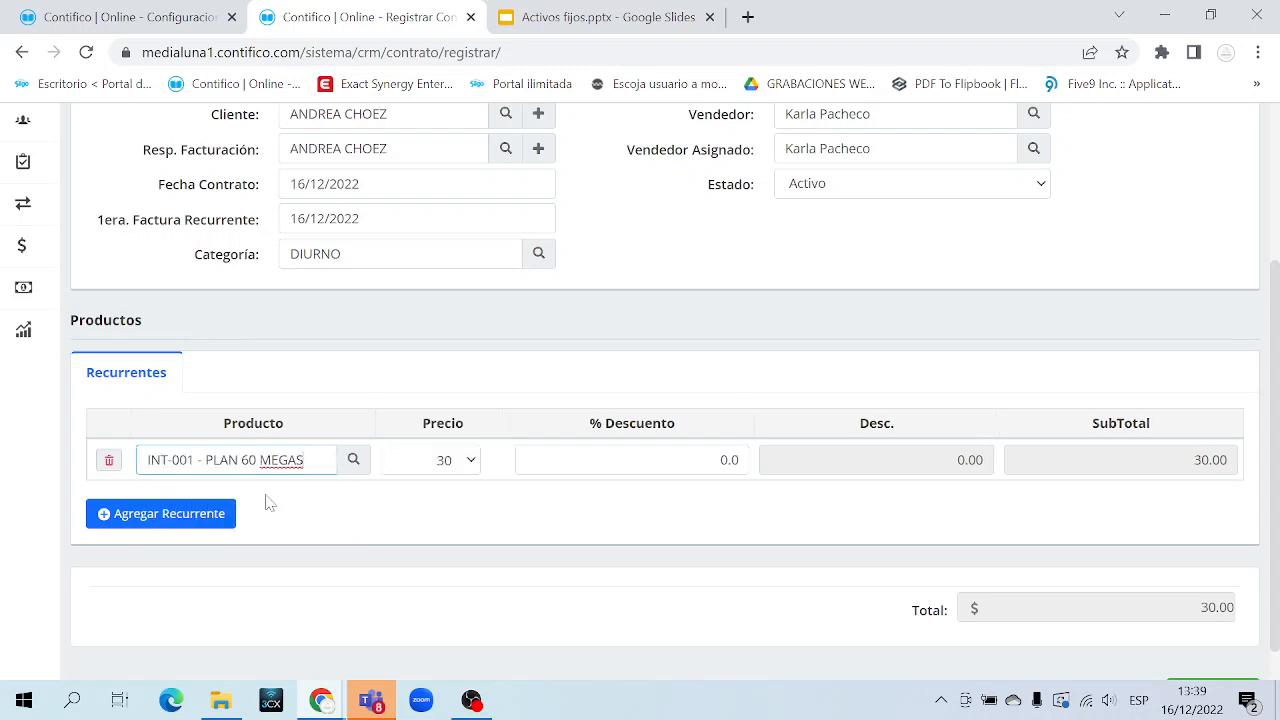
left_click_drag(300, 460, 146, 460)
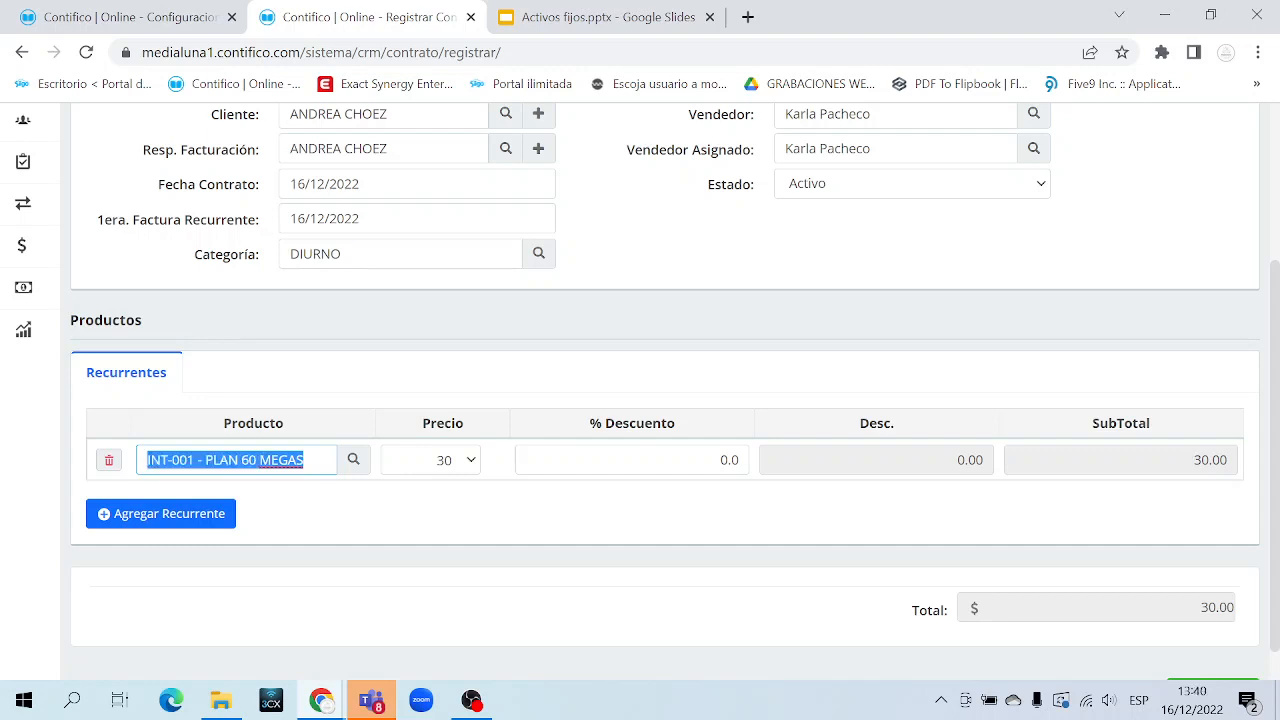
Toggle the sidebar's Servicios/Productos section and hide the navigation menu to widen the form
scroll(157, 334, "up", 2)
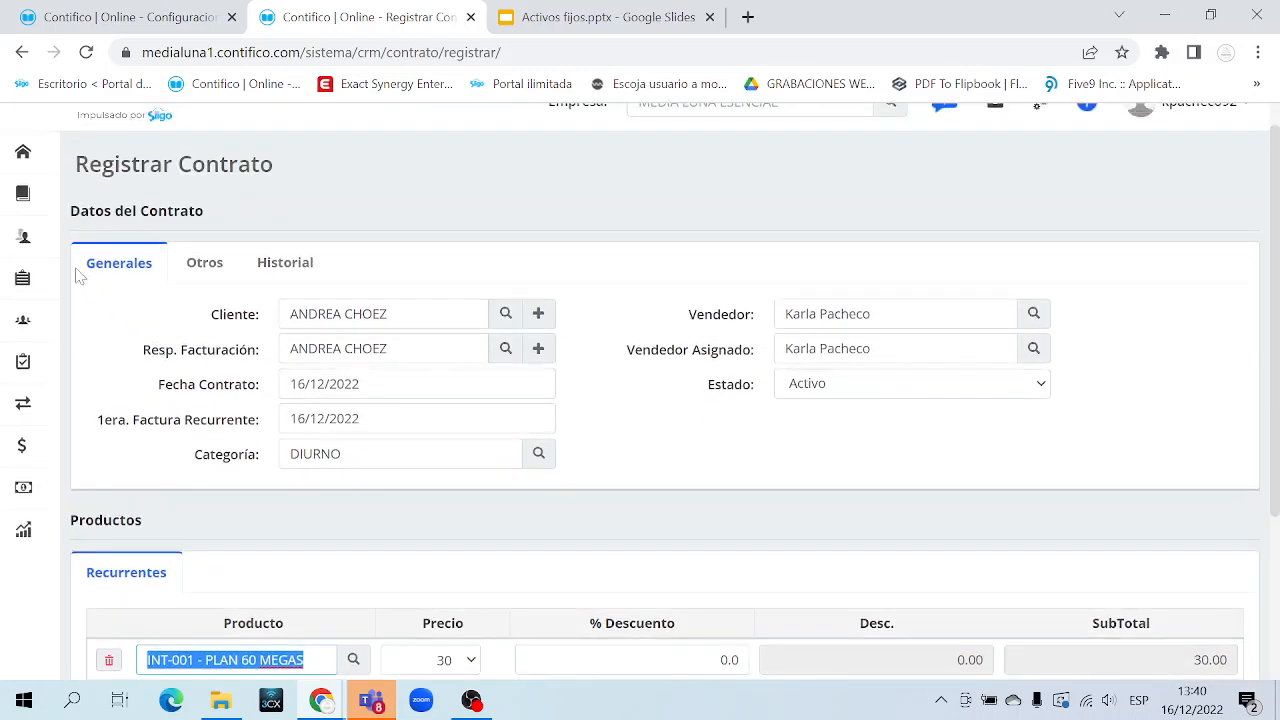
mouse_move(45, 308)
left_click(162, 286)
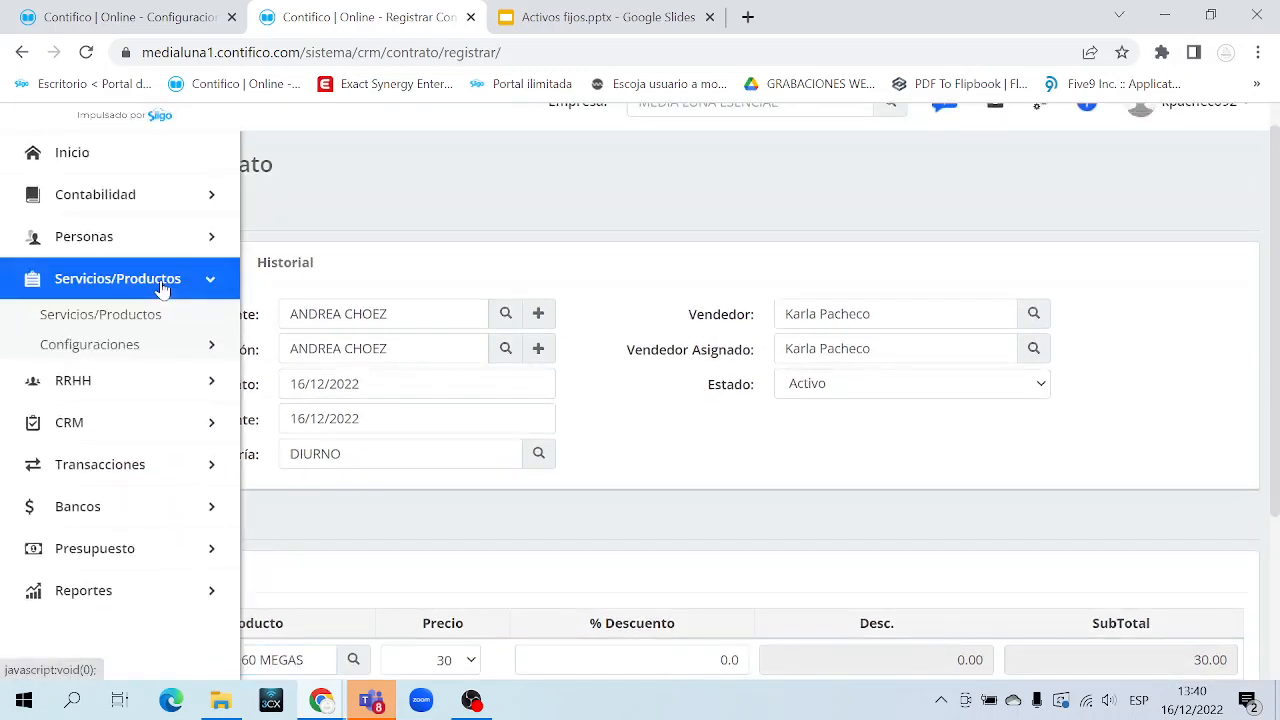
left_click(162, 286)
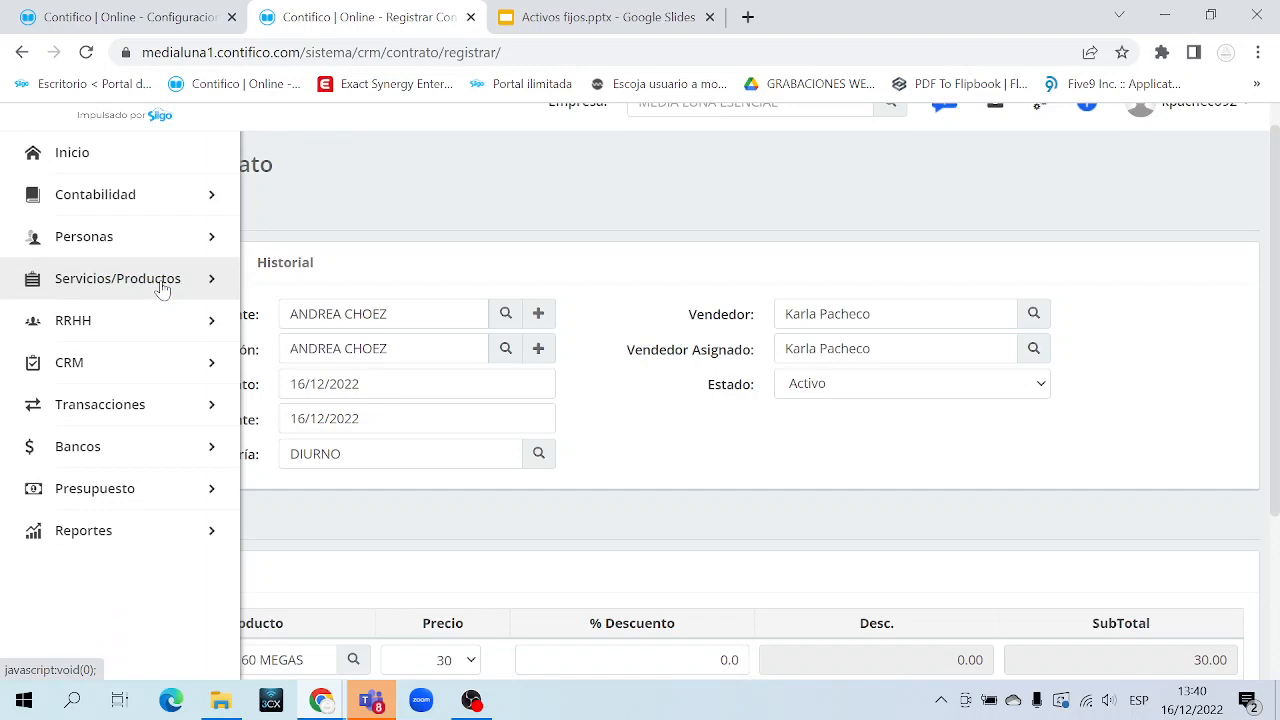
left_click(162, 286)
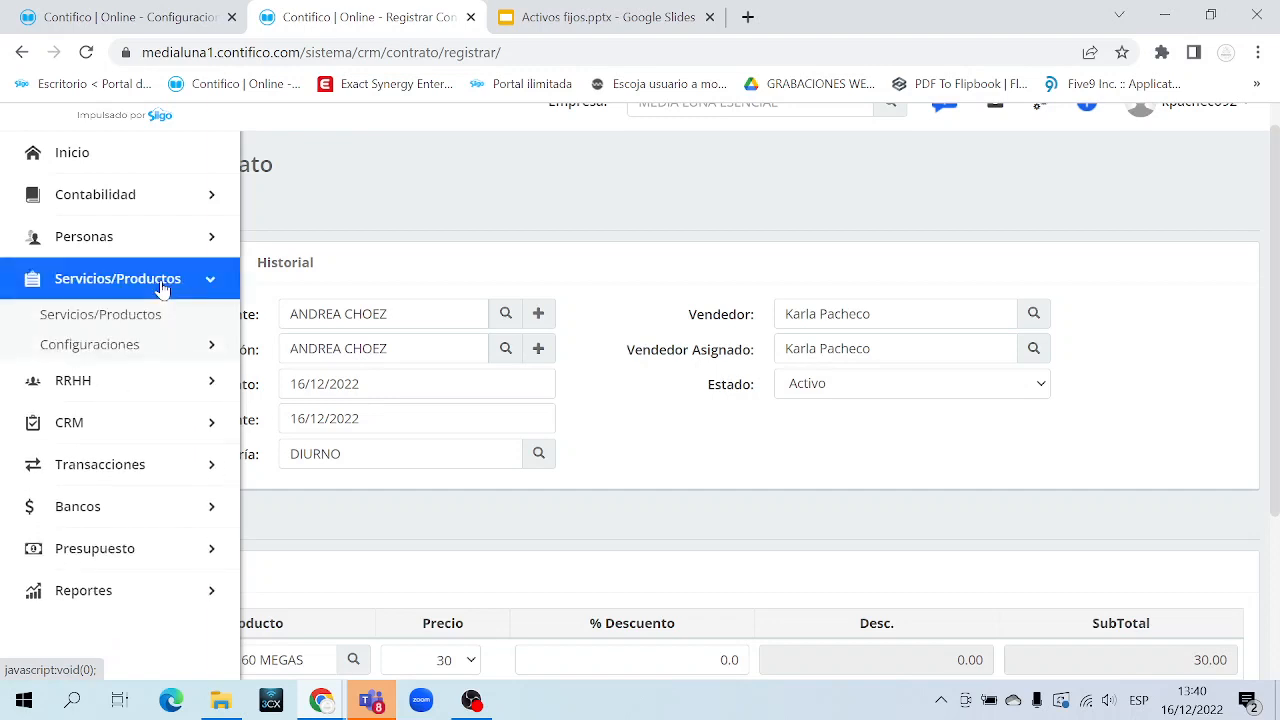
left_click(162, 286)
left_click(162, 286)
left_click(162, 286)
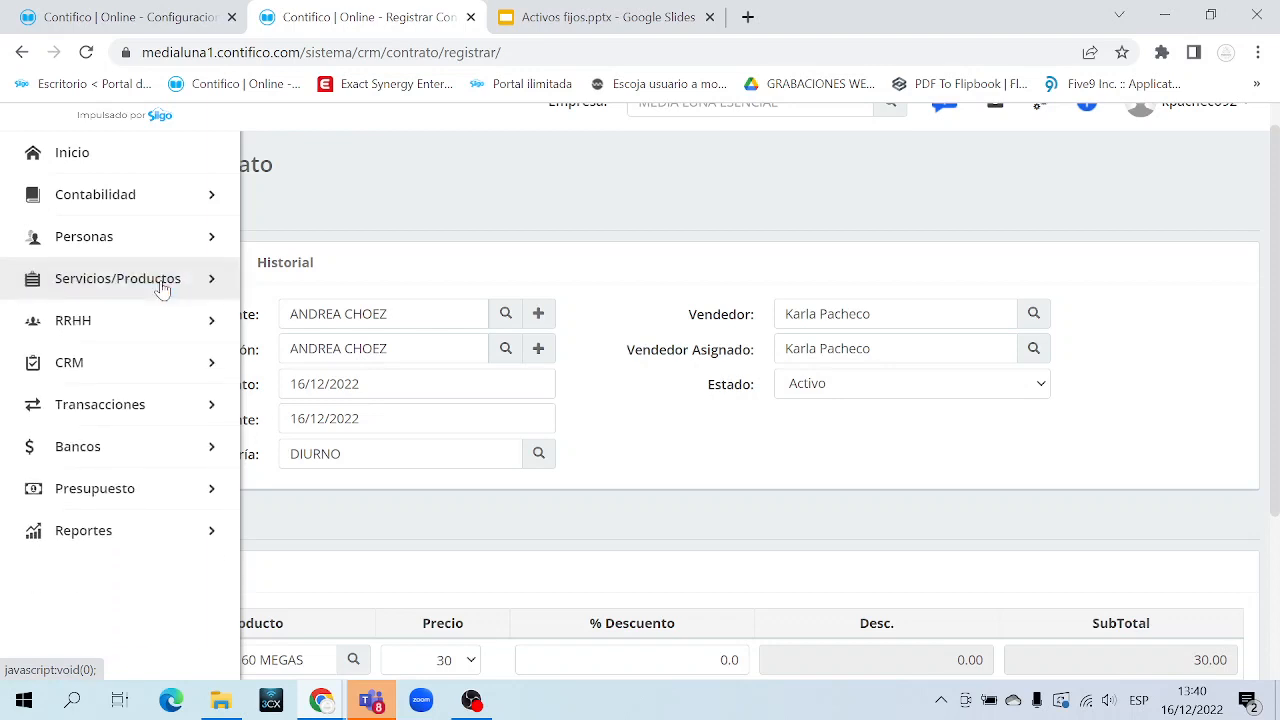
left_click(162, 286)
left_click(162, 286)
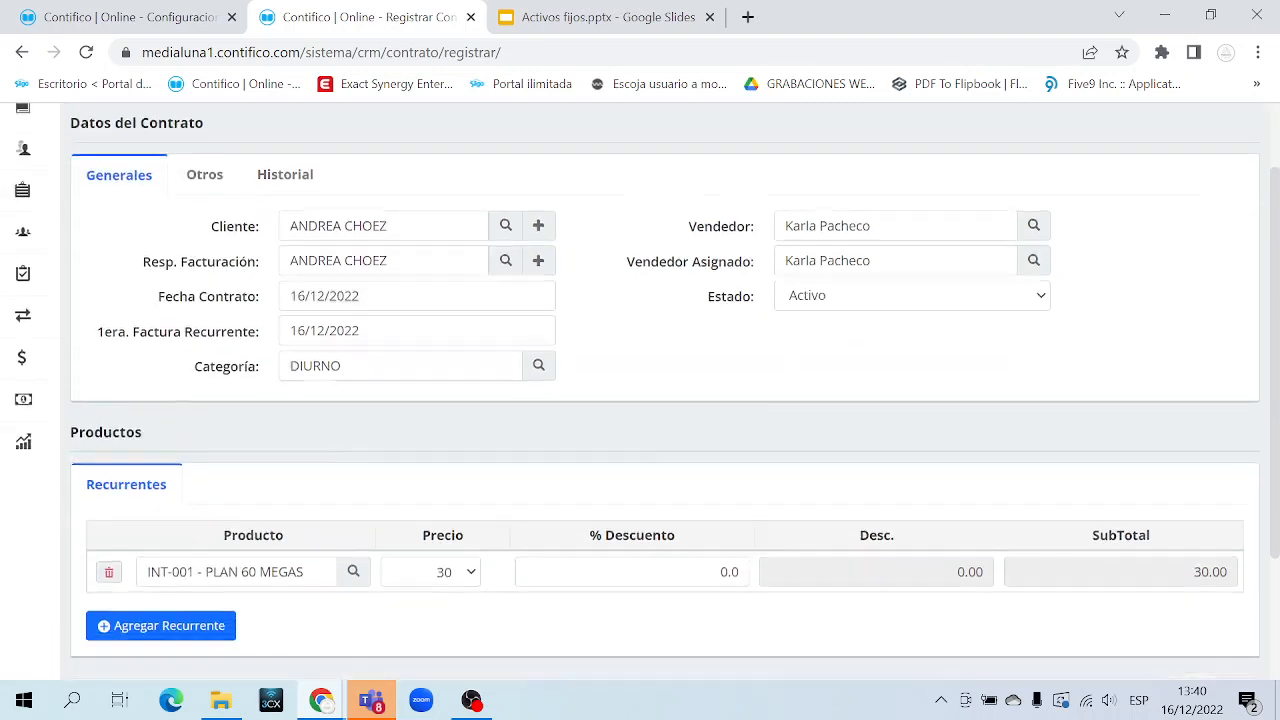
scroll(349, 449, "down", 3)
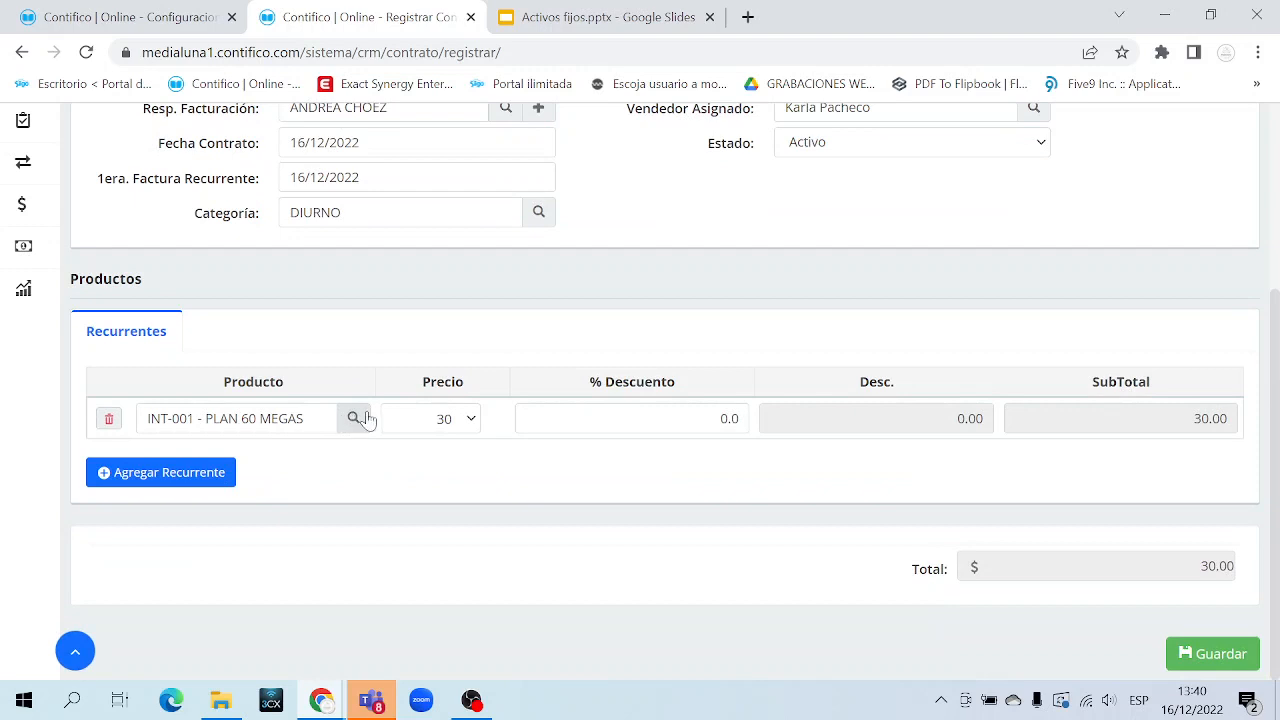
Keep the first plan's price at 30 and its discount at 0.0
left_click(435, 419)
left_click(440, 419)
triple_click(288, 418)
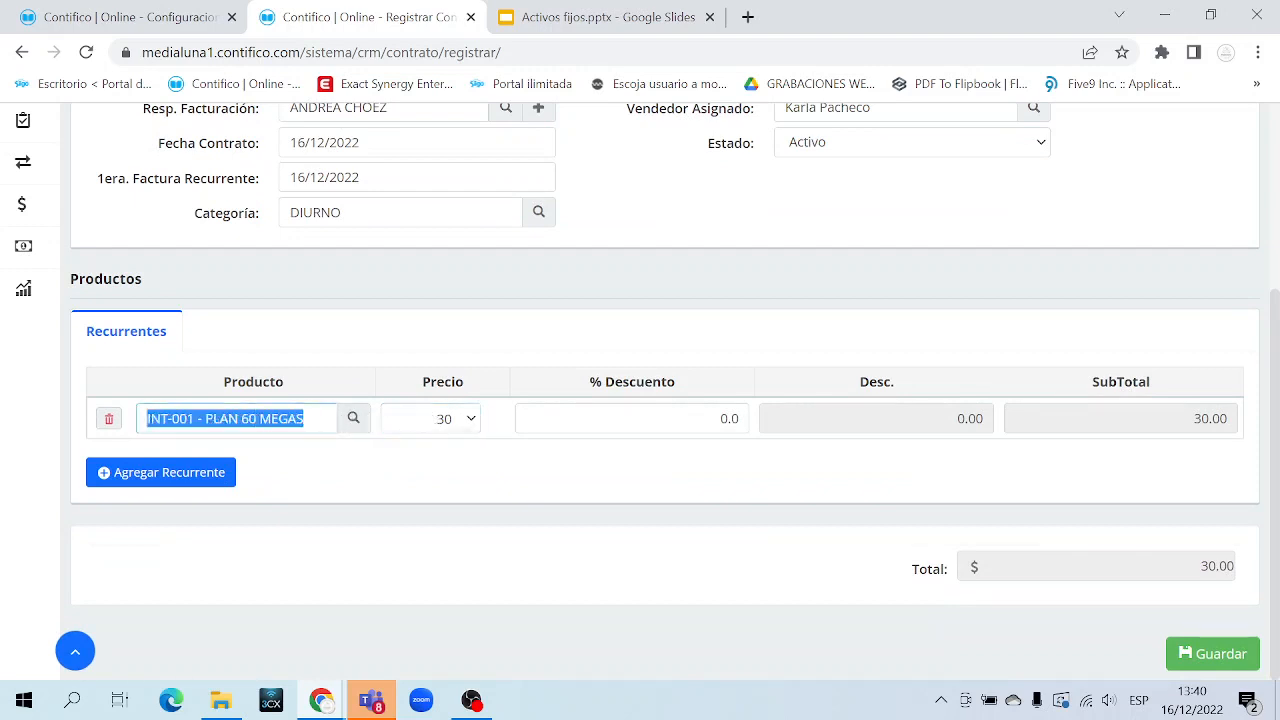
left_click(725, 418)
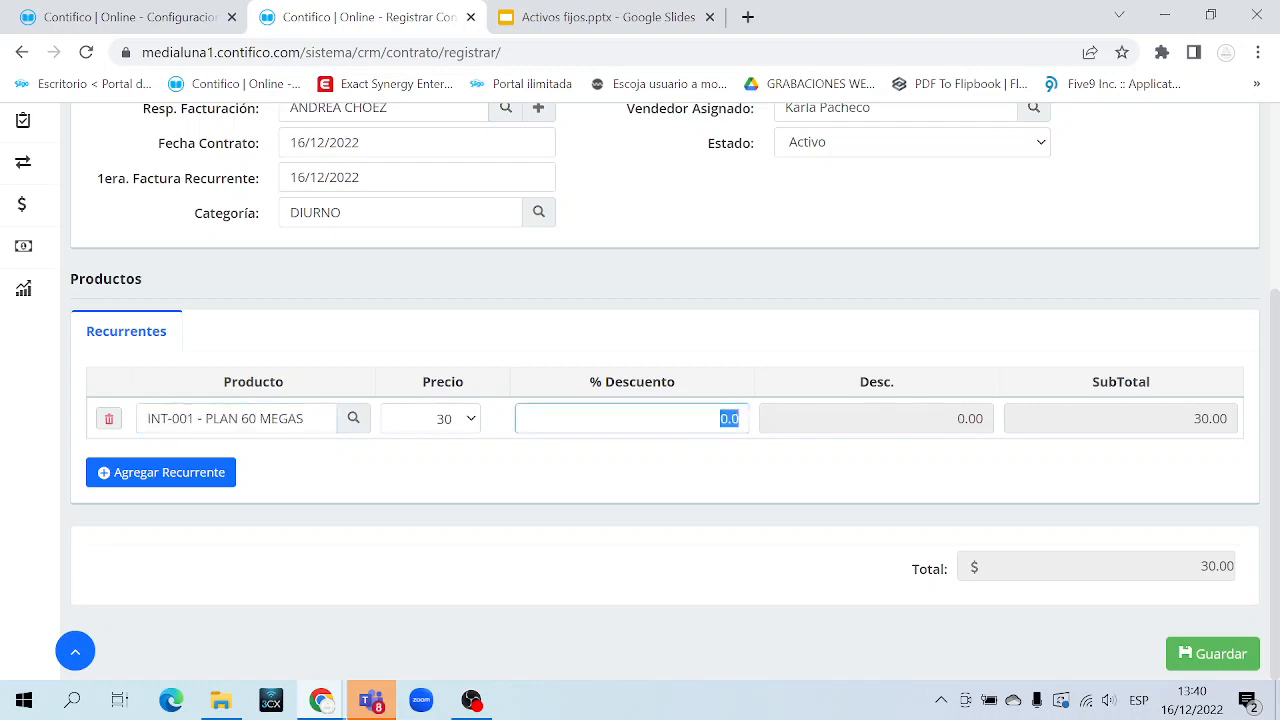
left_click(720, 418)
double_click(729, 418)
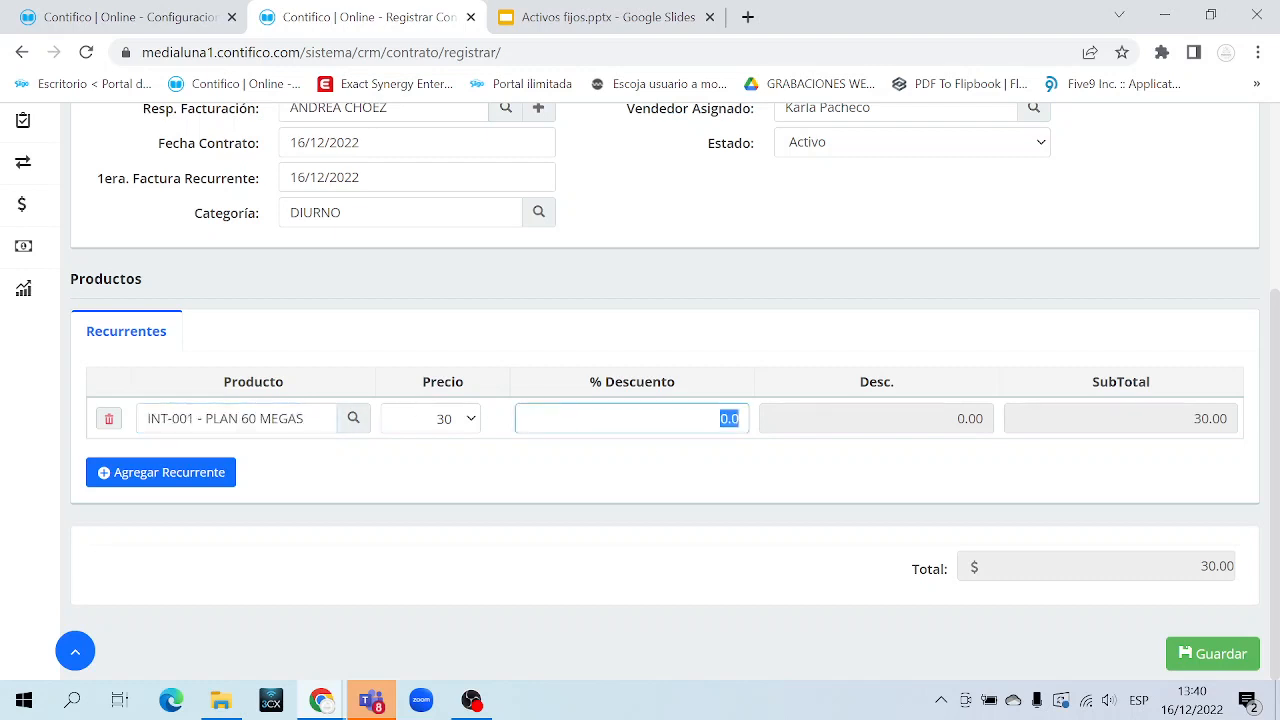
left_click(523, 471)
Add a second recurring row with PLAN 80 MEGAS, bringing the total to 70.00
left_click(190, 474)
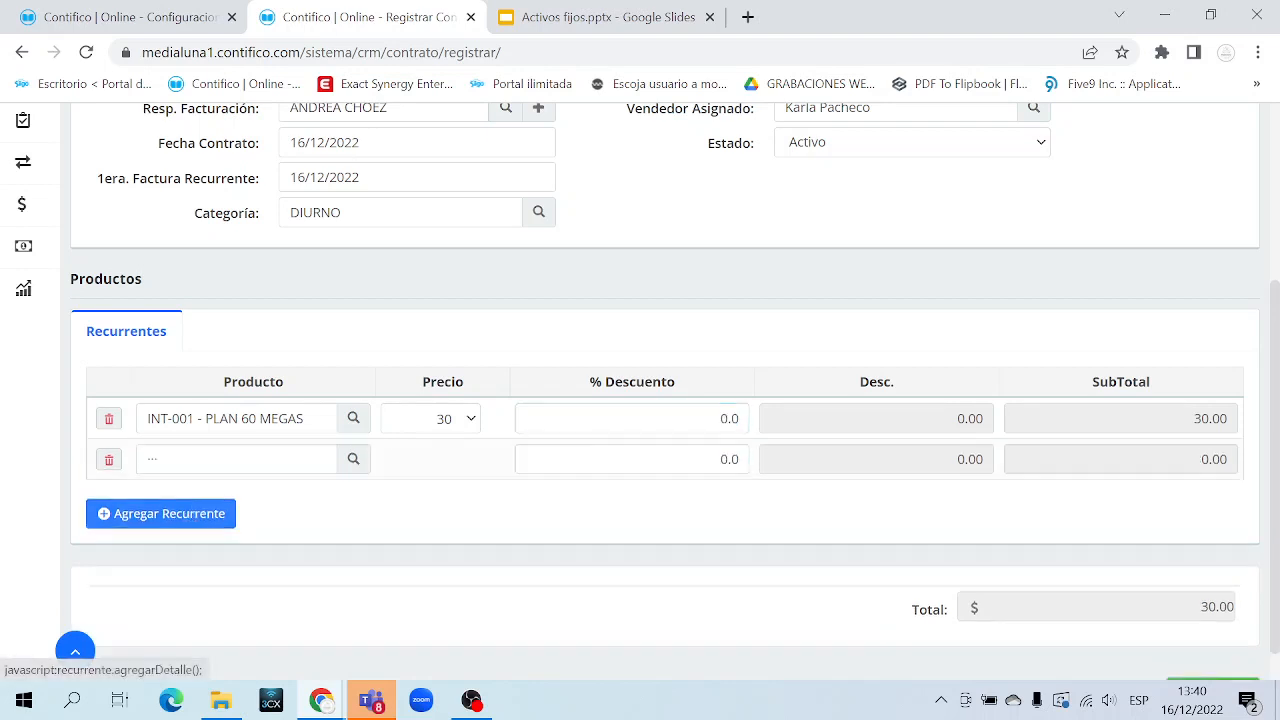
type("PLAN")
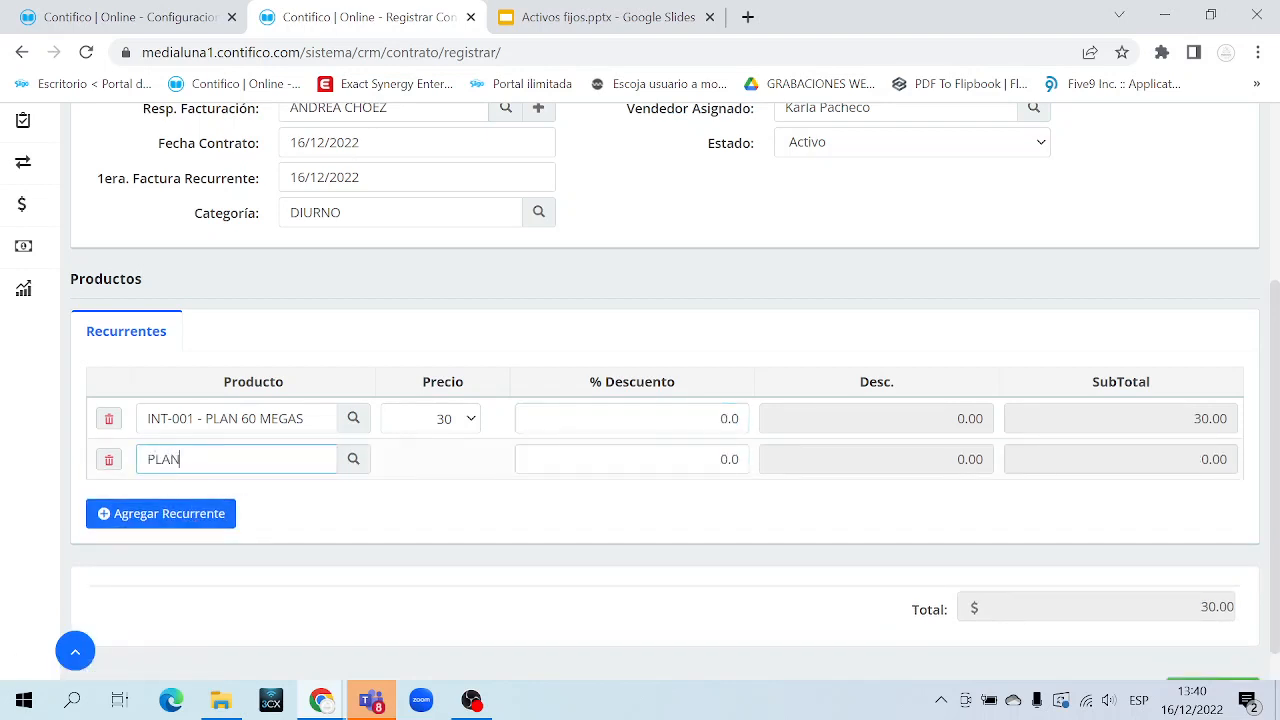
left_click(277, 516)
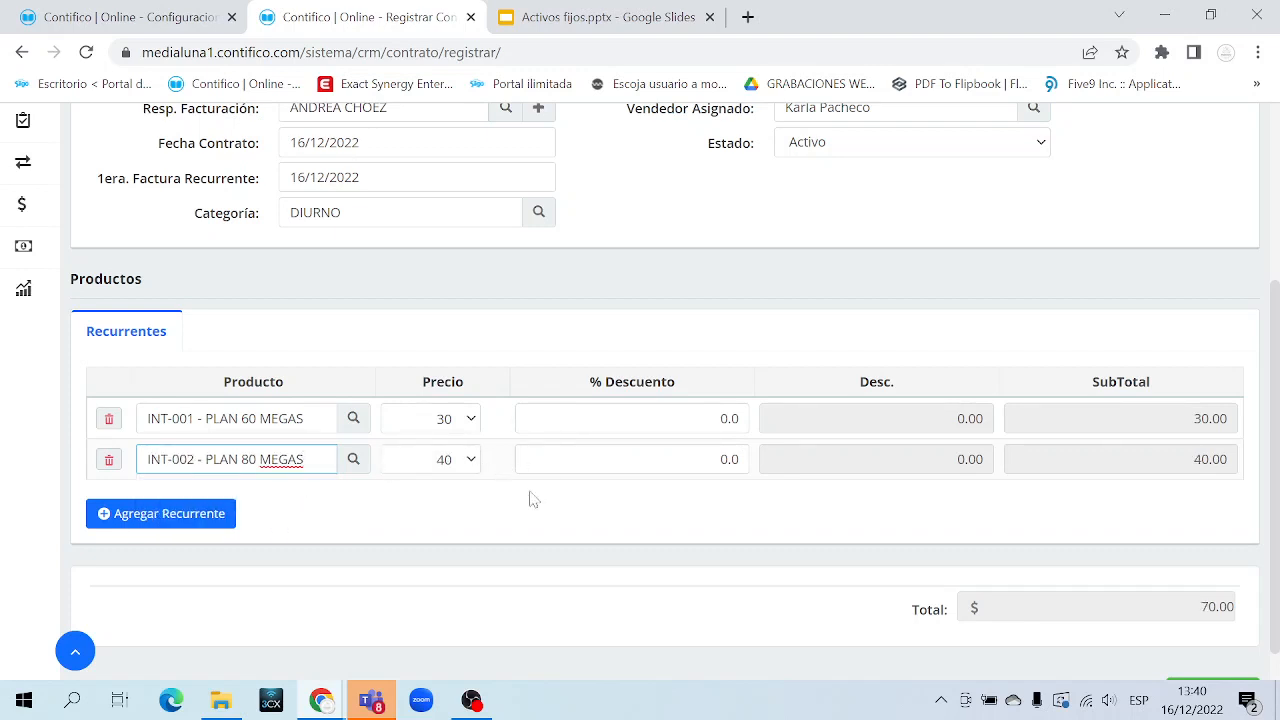
scroll(533, 500, "down", 1)
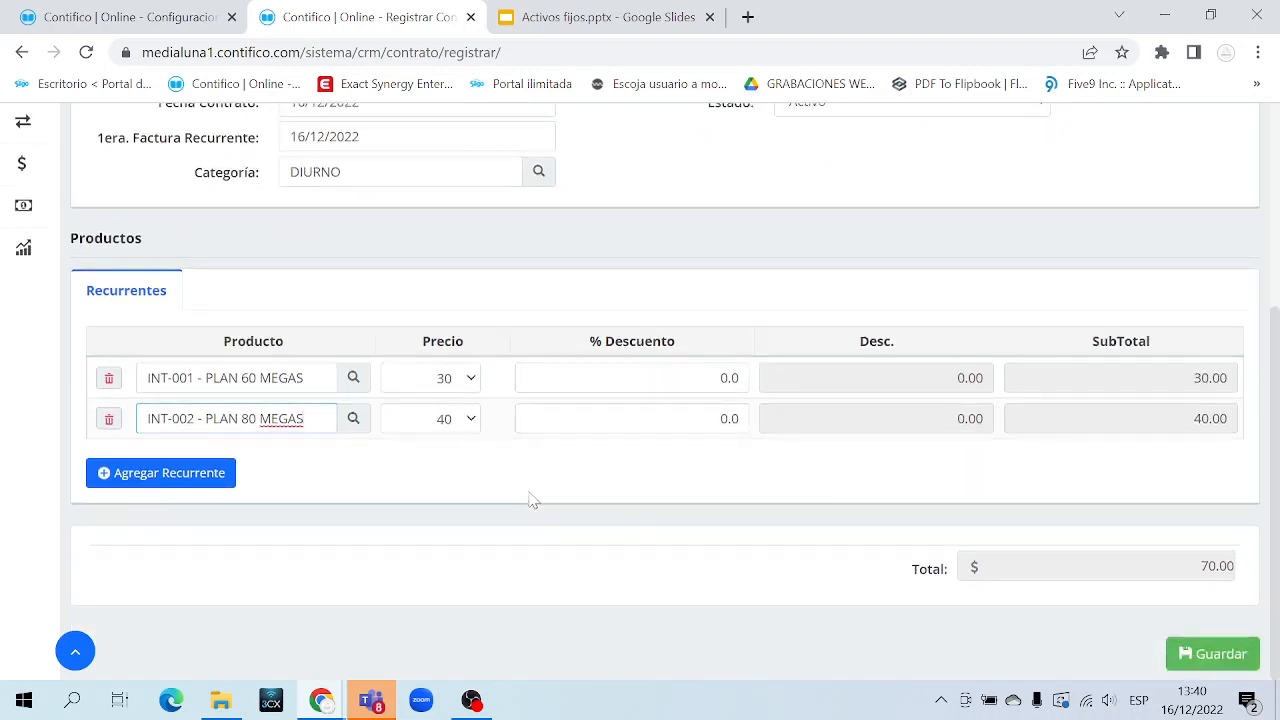
double_click(1216, 566)
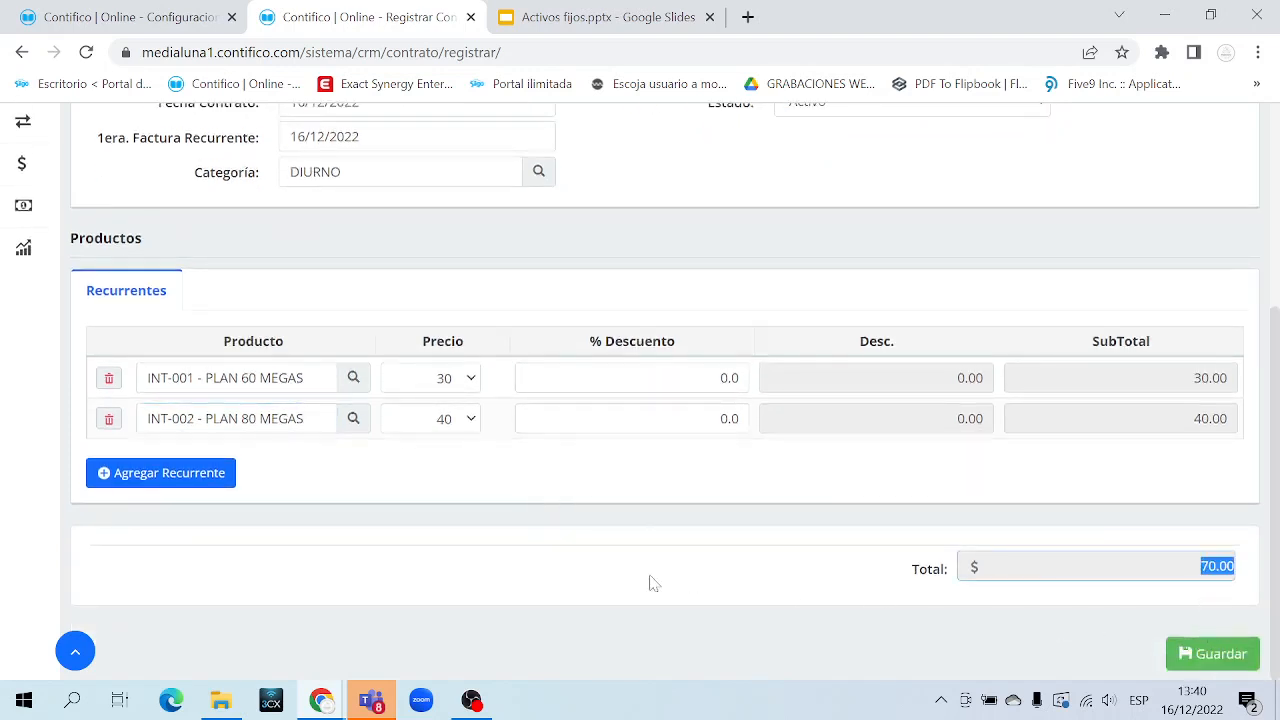
left_click(515, 564)
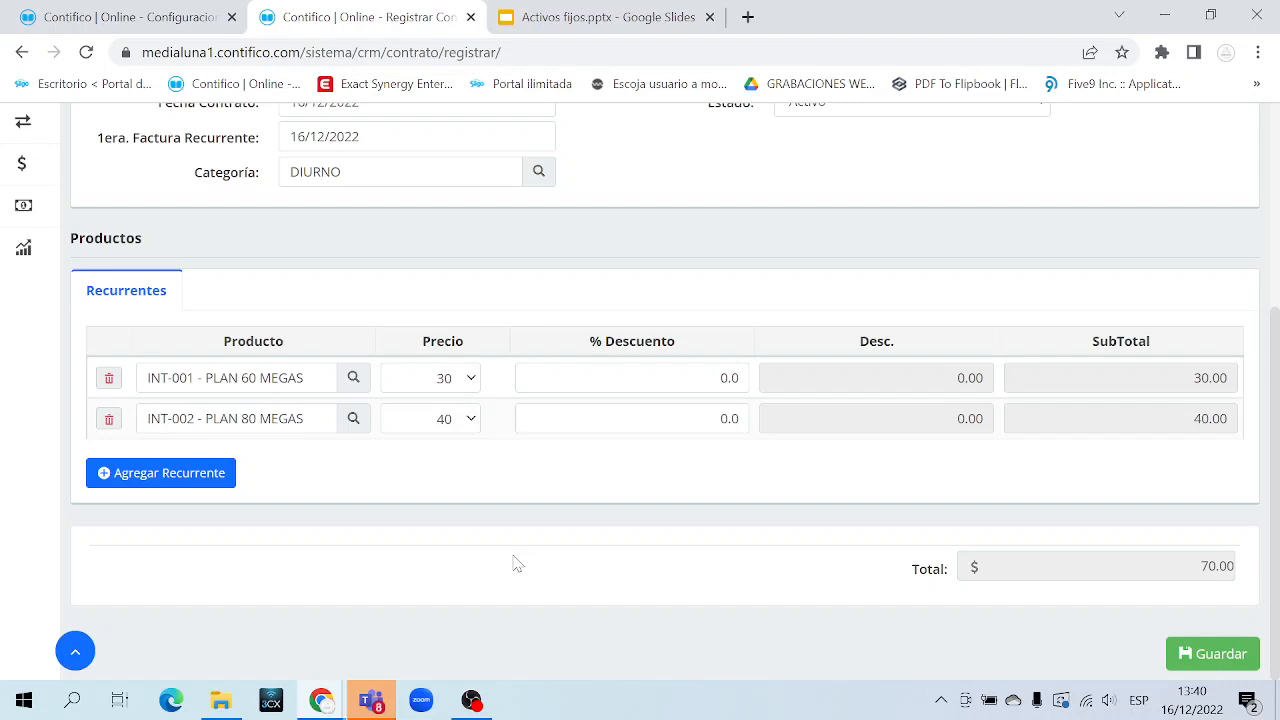
scroll(515, 564, "up", 3)
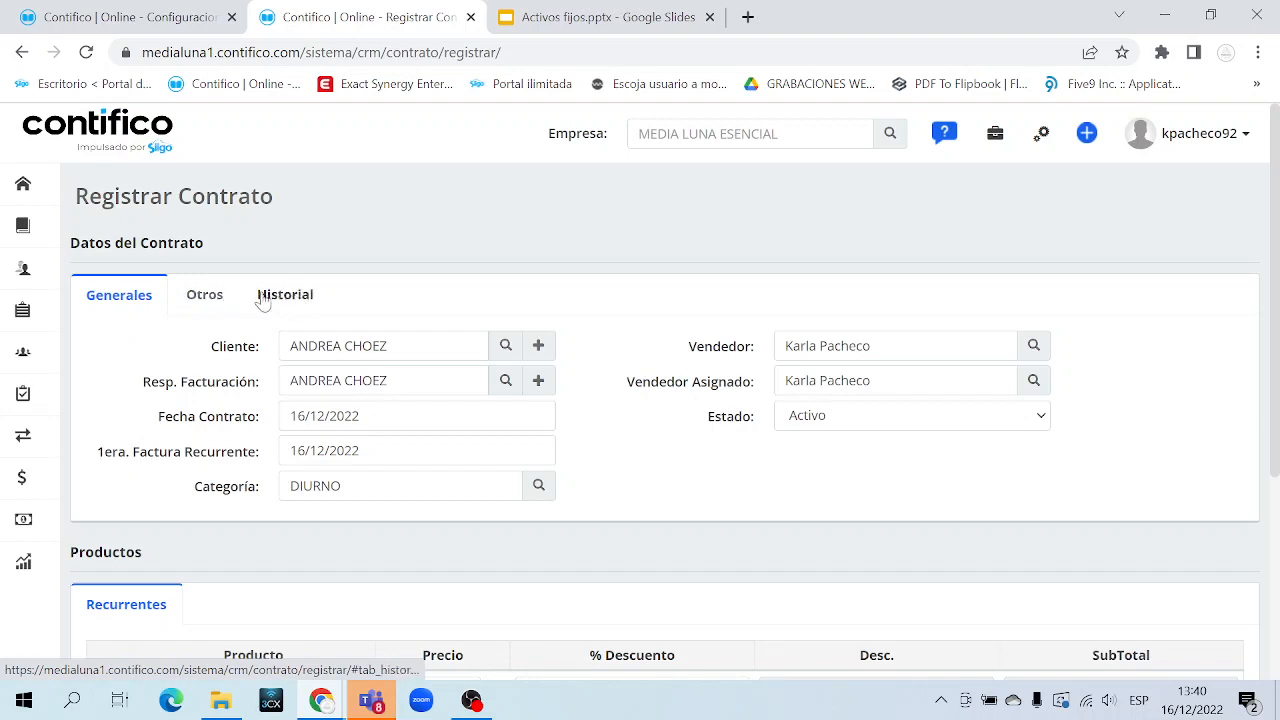
Show the Otros personal references and review the CONTACTO, CIUDAD and negotiation-date parameters
left_click(204, 302)
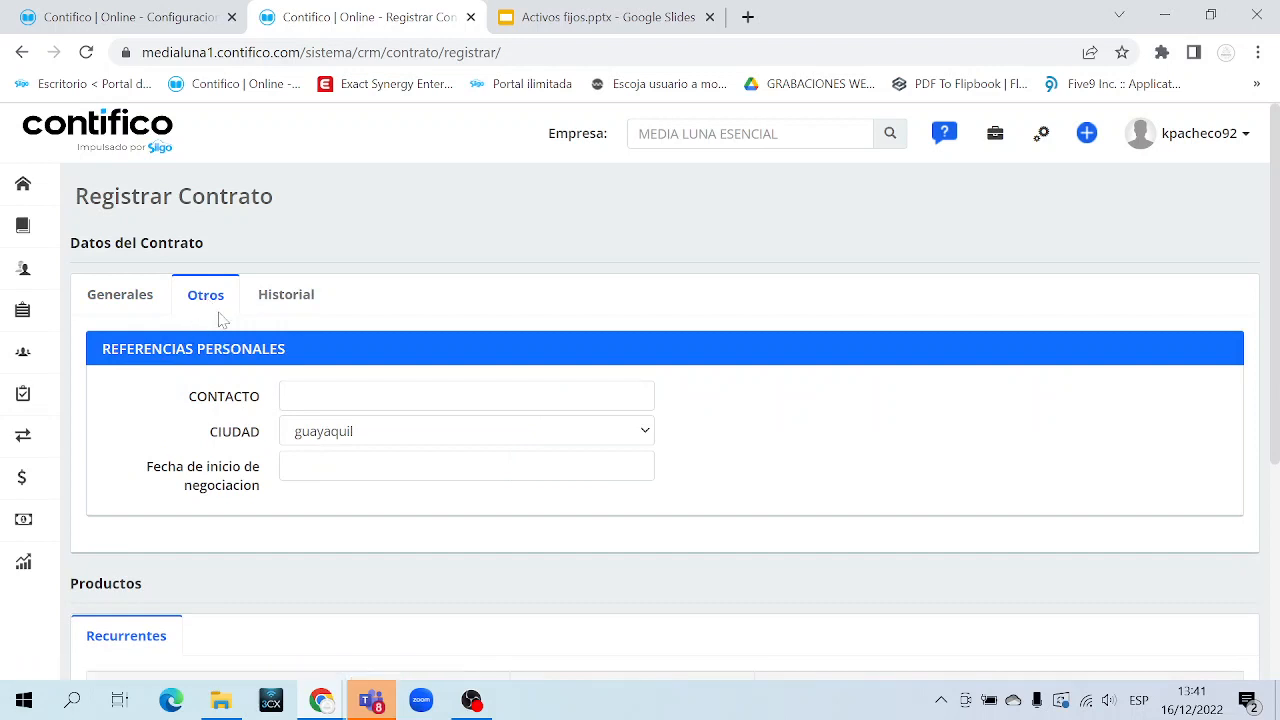
scroll(208, 364, "down", 1)
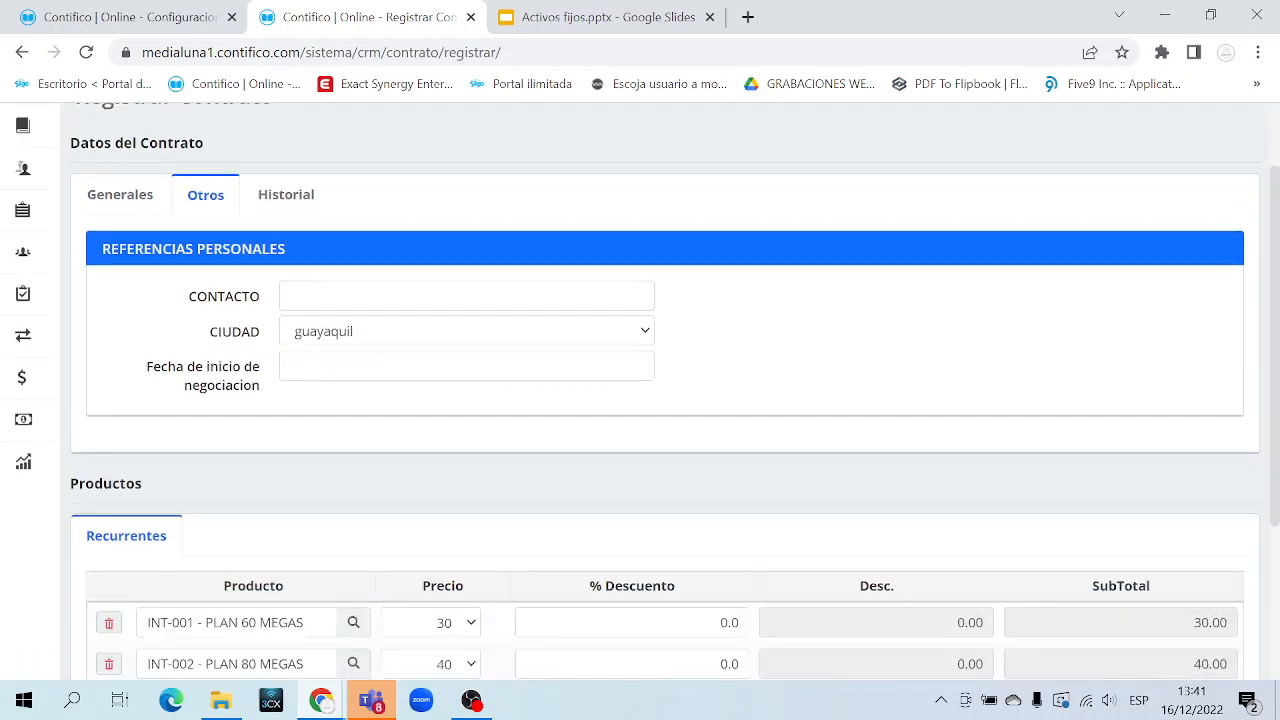
left_click_drag(188, 290, 279, 389)
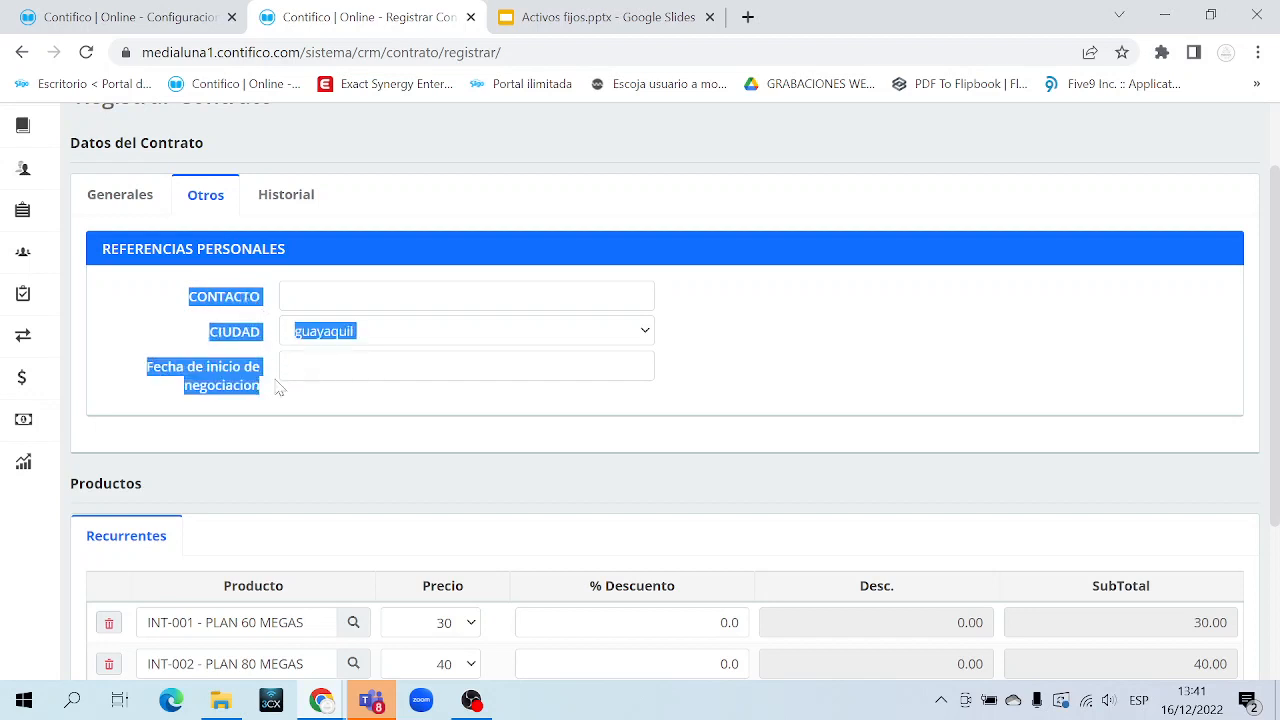
left_click(155, 18)
scroll(518, 375, "down", 1)
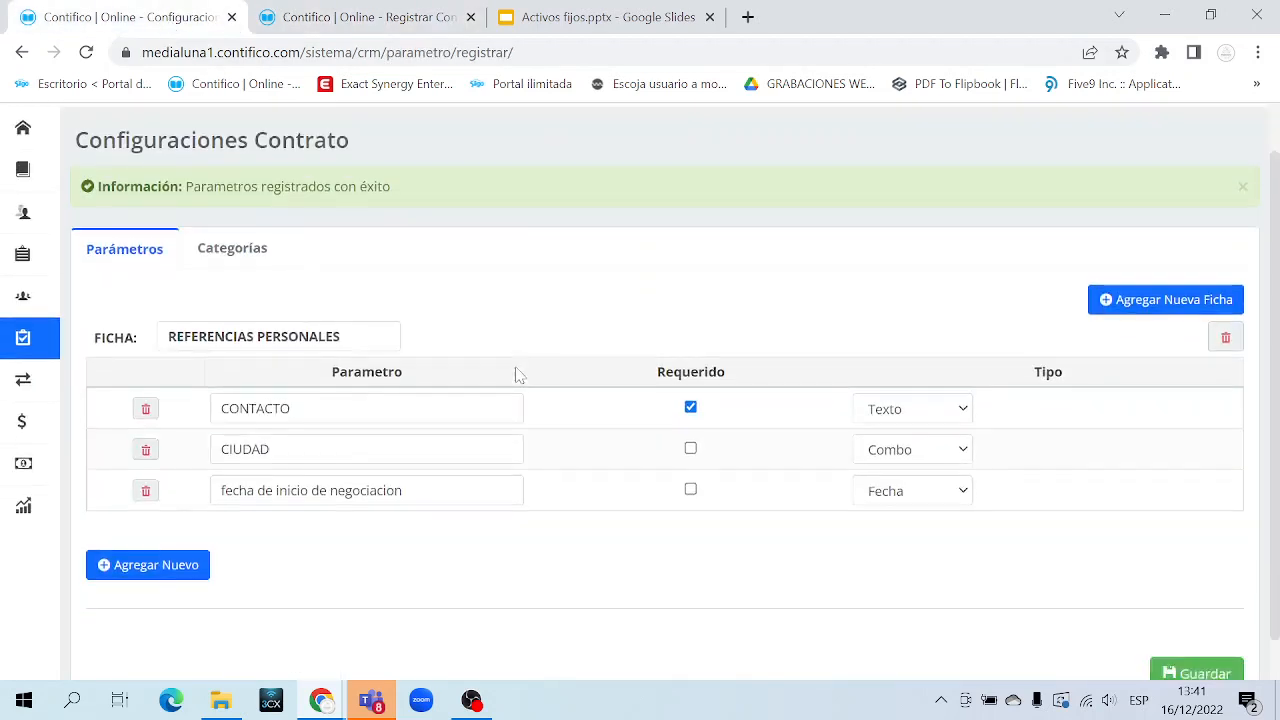
scroll(355, 440, "up", 1)
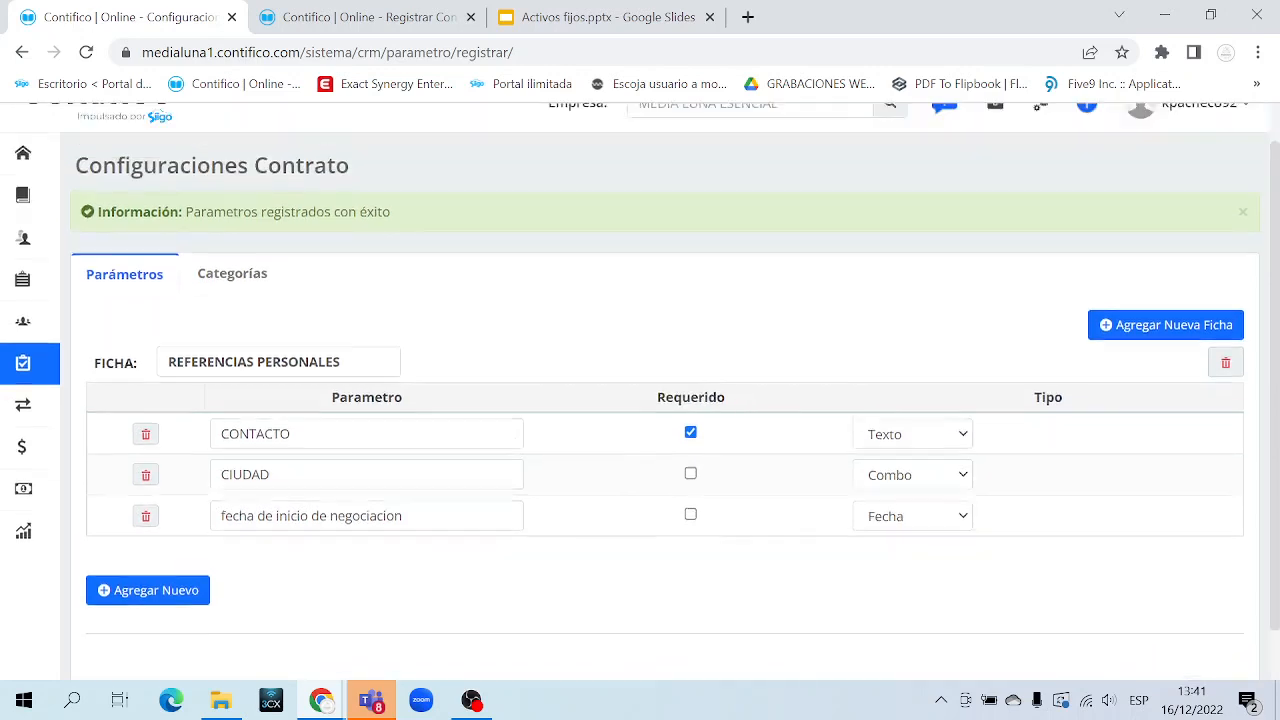
double_click(330, 464)
left_click(330, 505)
double_click(300, 505)
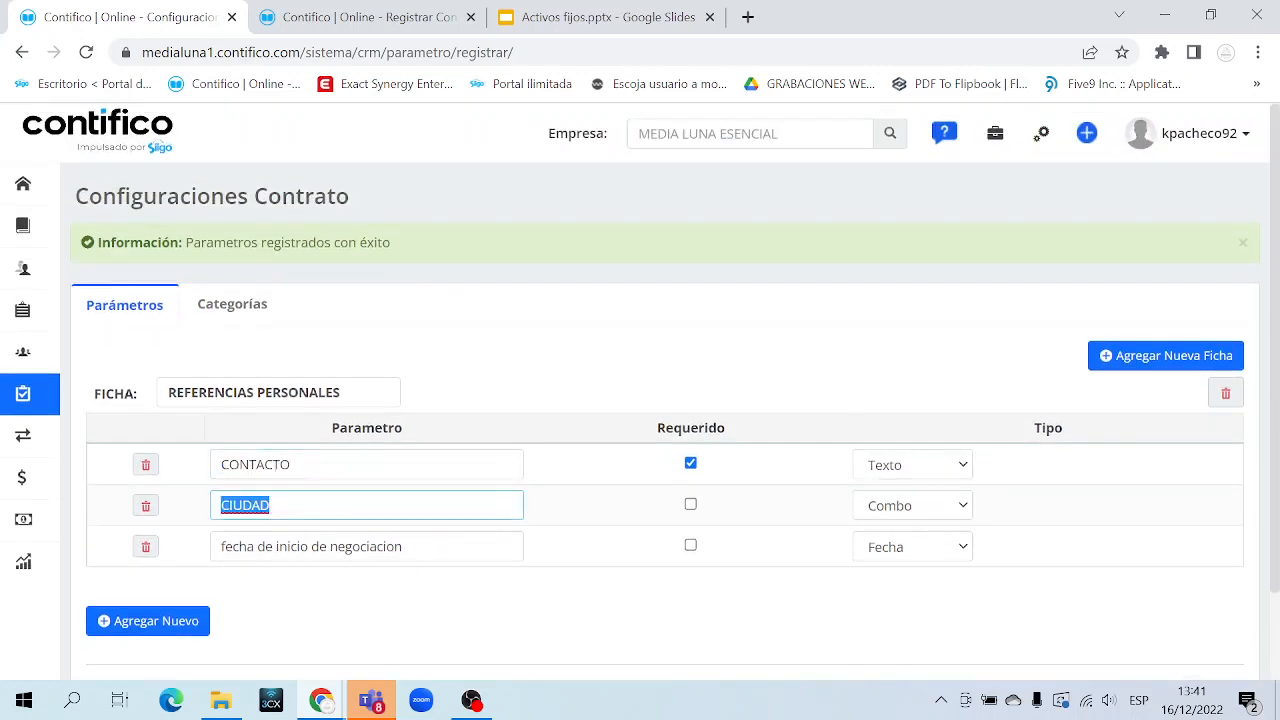
triple_click(298, 546)
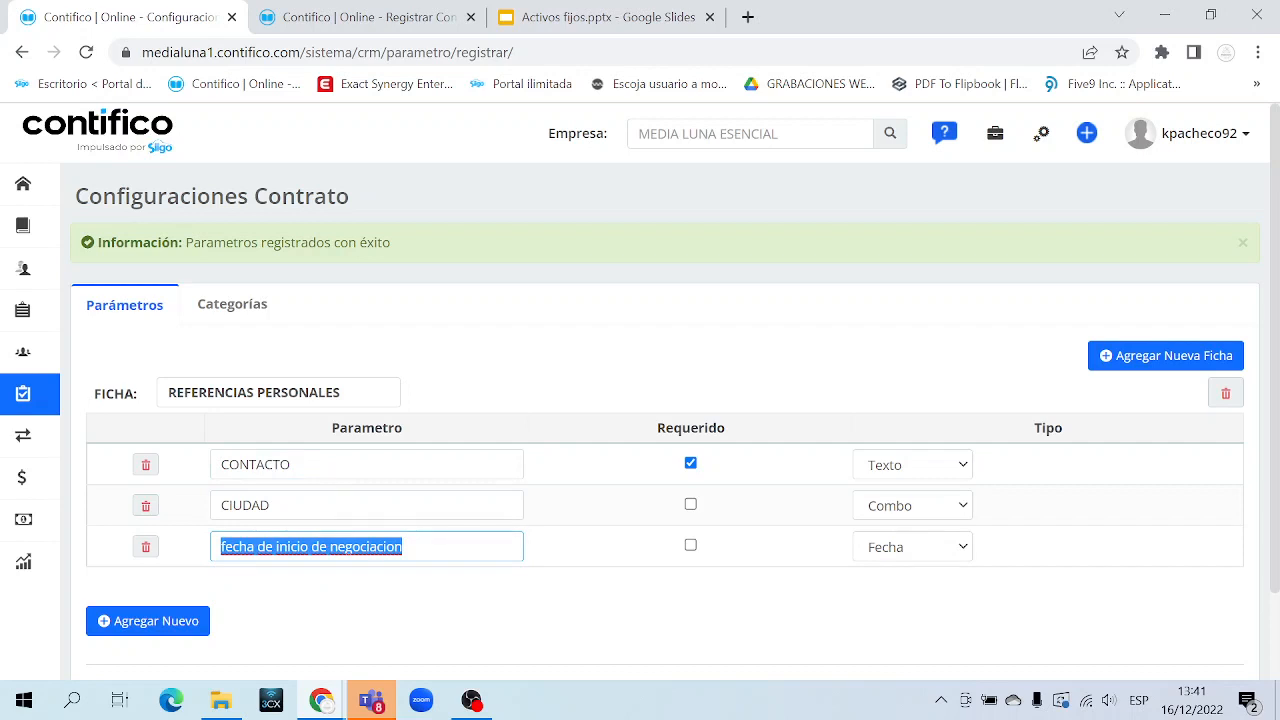
Type the contact's full name into the CONTACTO field
left_click(360, 17)
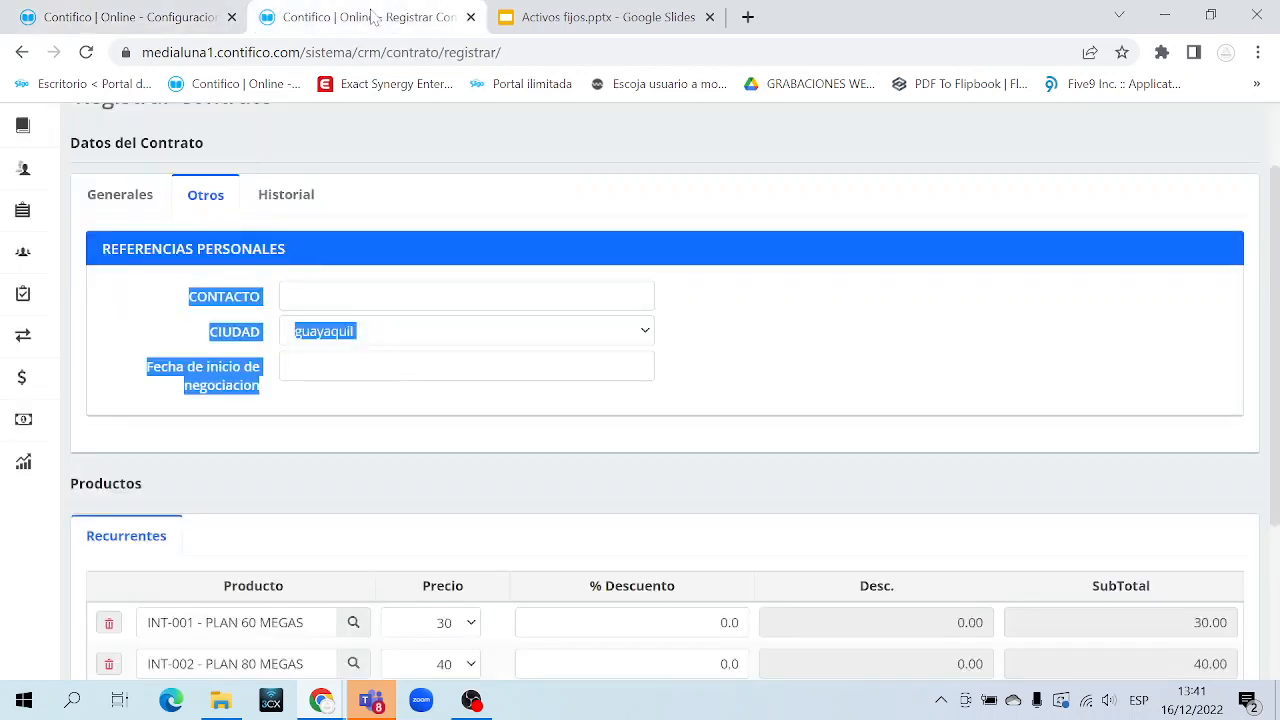
left_click(197, 323)
left_click_drag(188, 294, 271, 386)
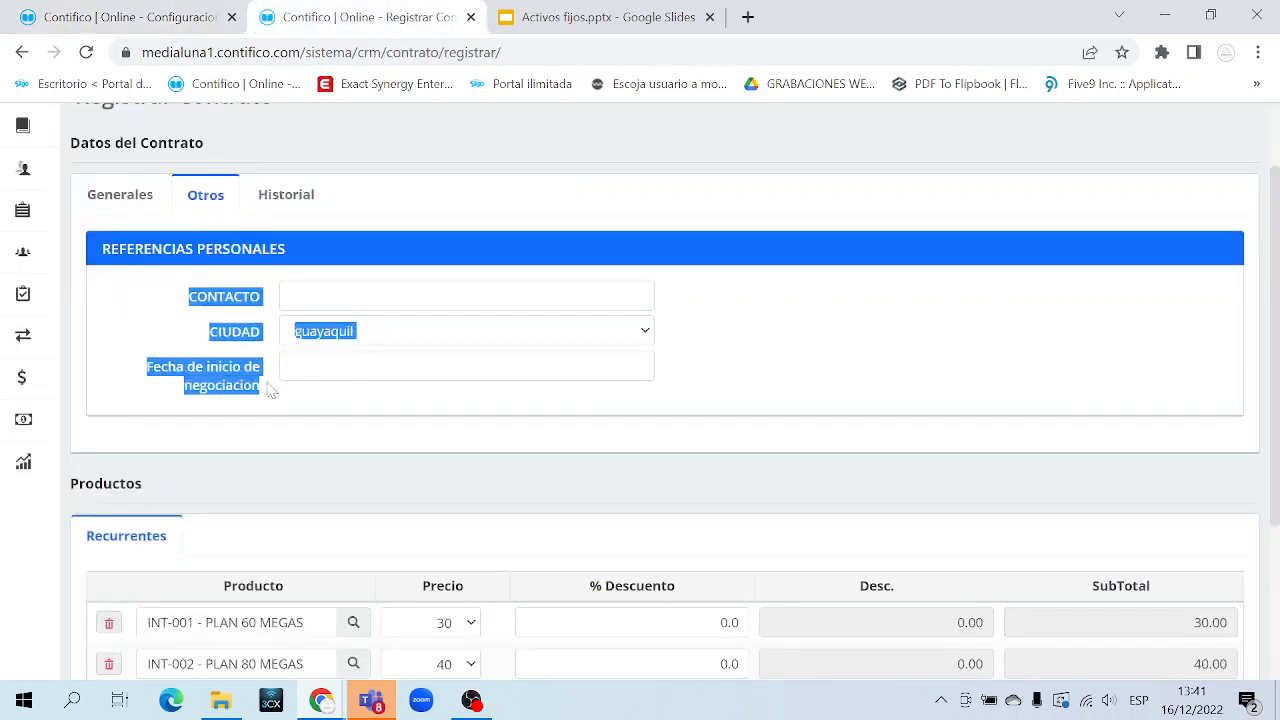
left_click(188, 312)
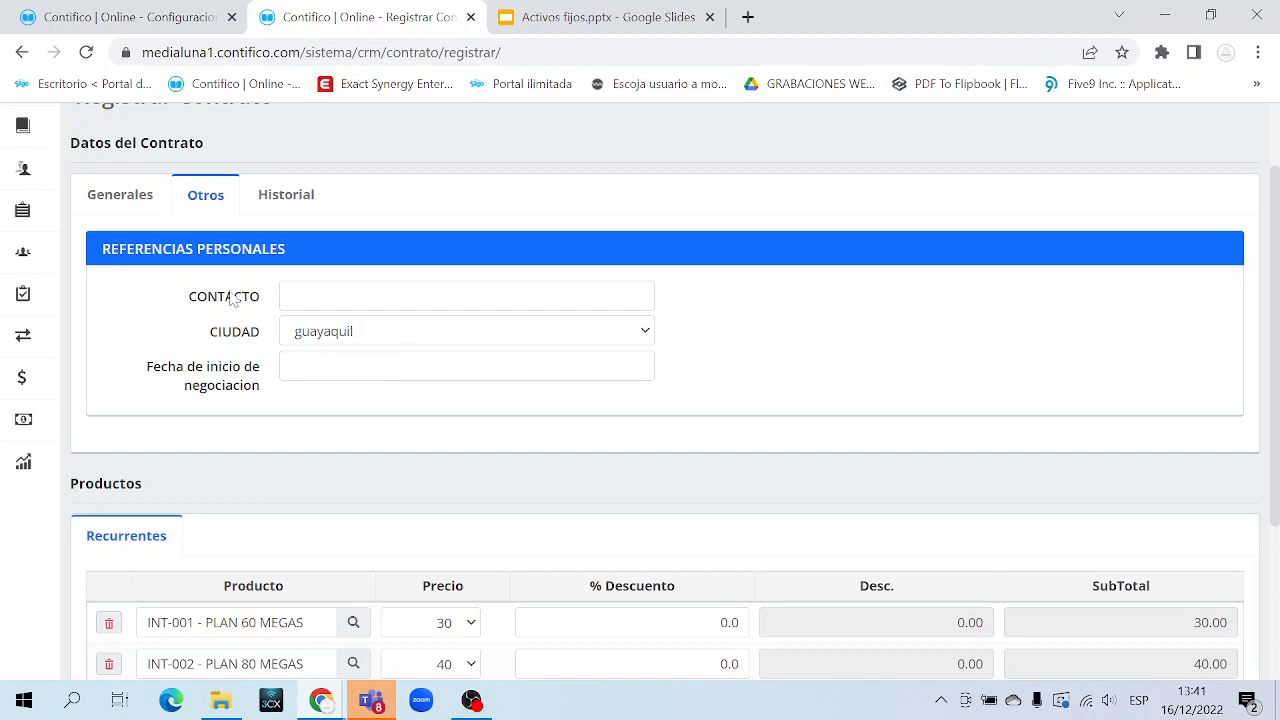
double_click(232, 298)
left_click(232, 298)
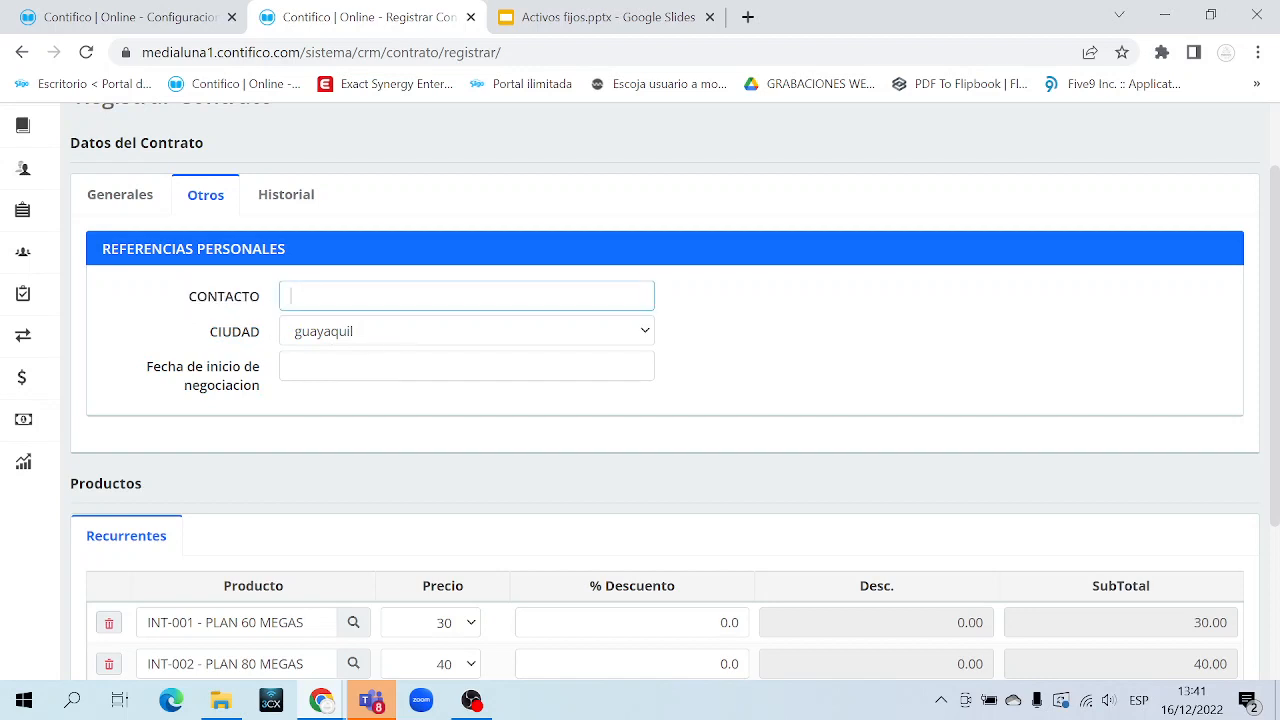
key("ctrl+shift+Left")
key("ctrl+shift+Left")
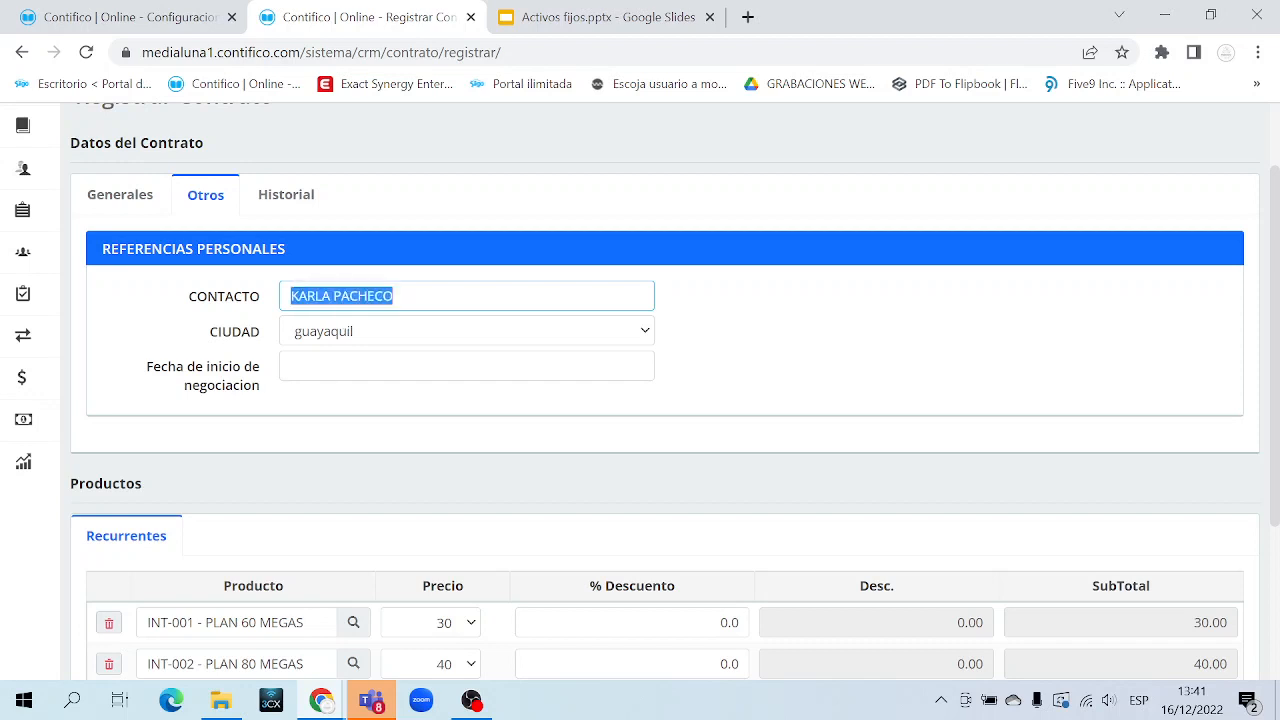
left_click(190, 20)
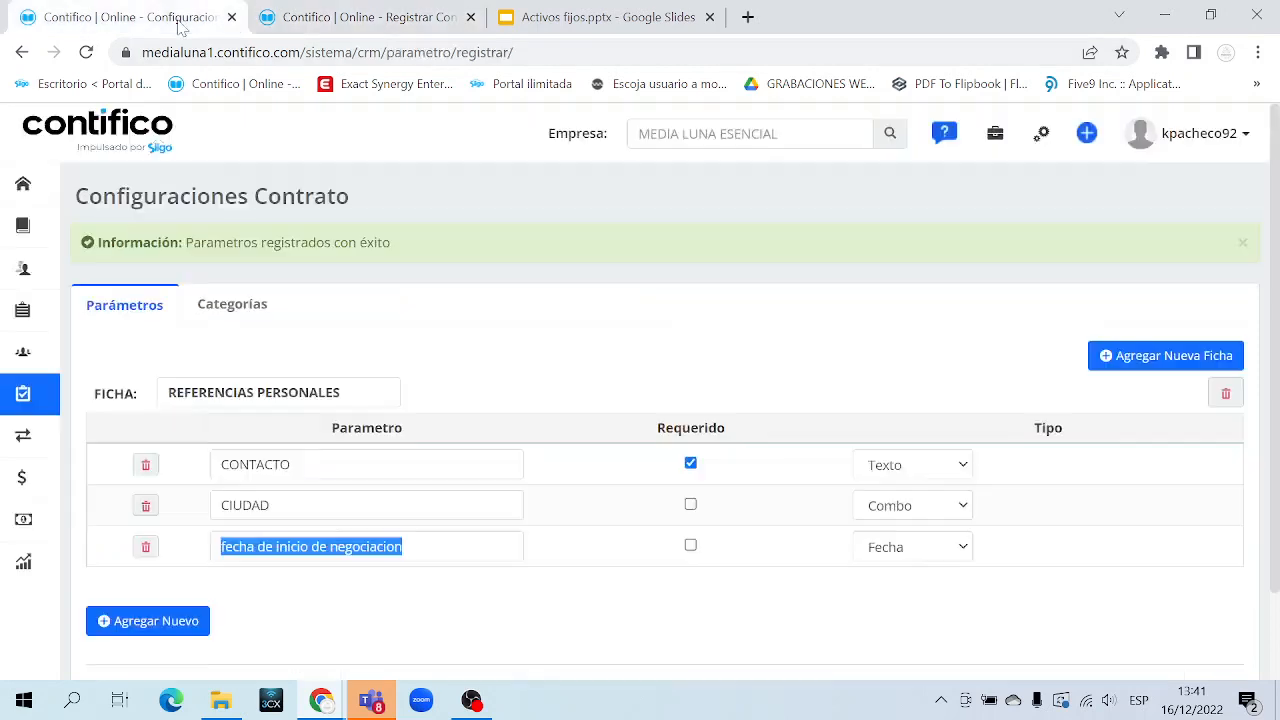
double_click(256, 465)
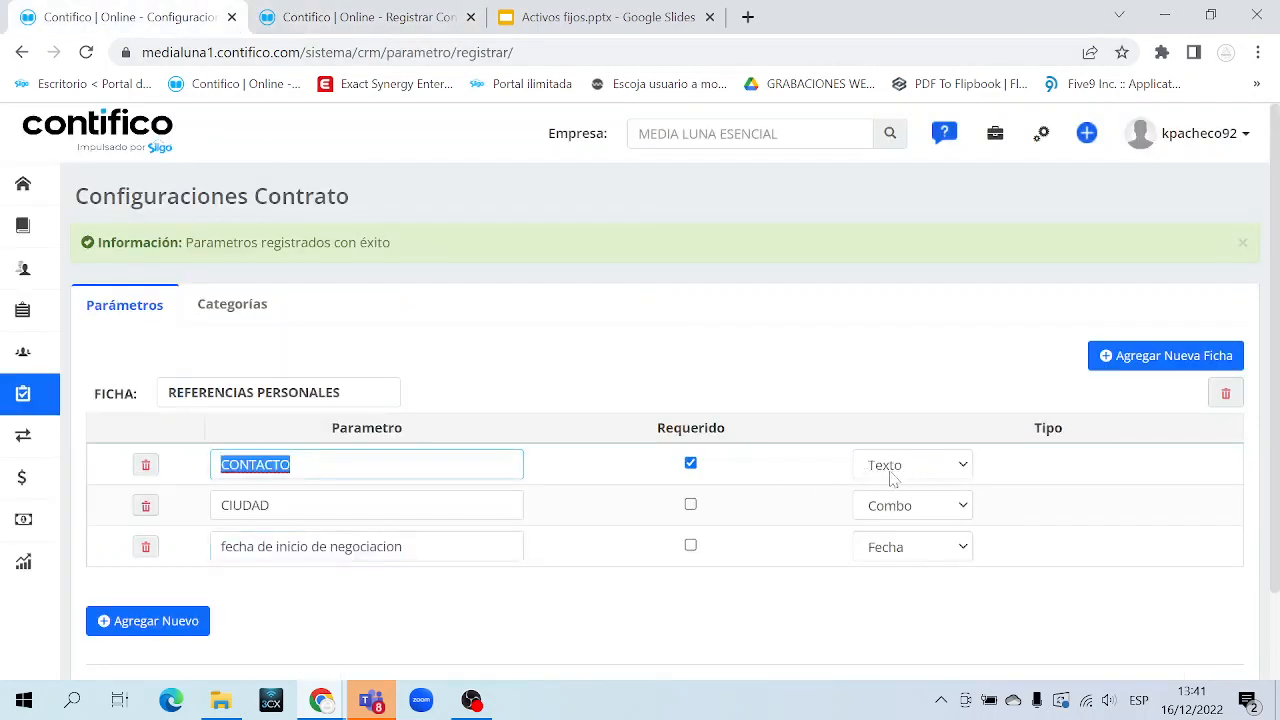
Check the contact name and keep guayaquil selected in CIUDAD
left_click(375, 20)
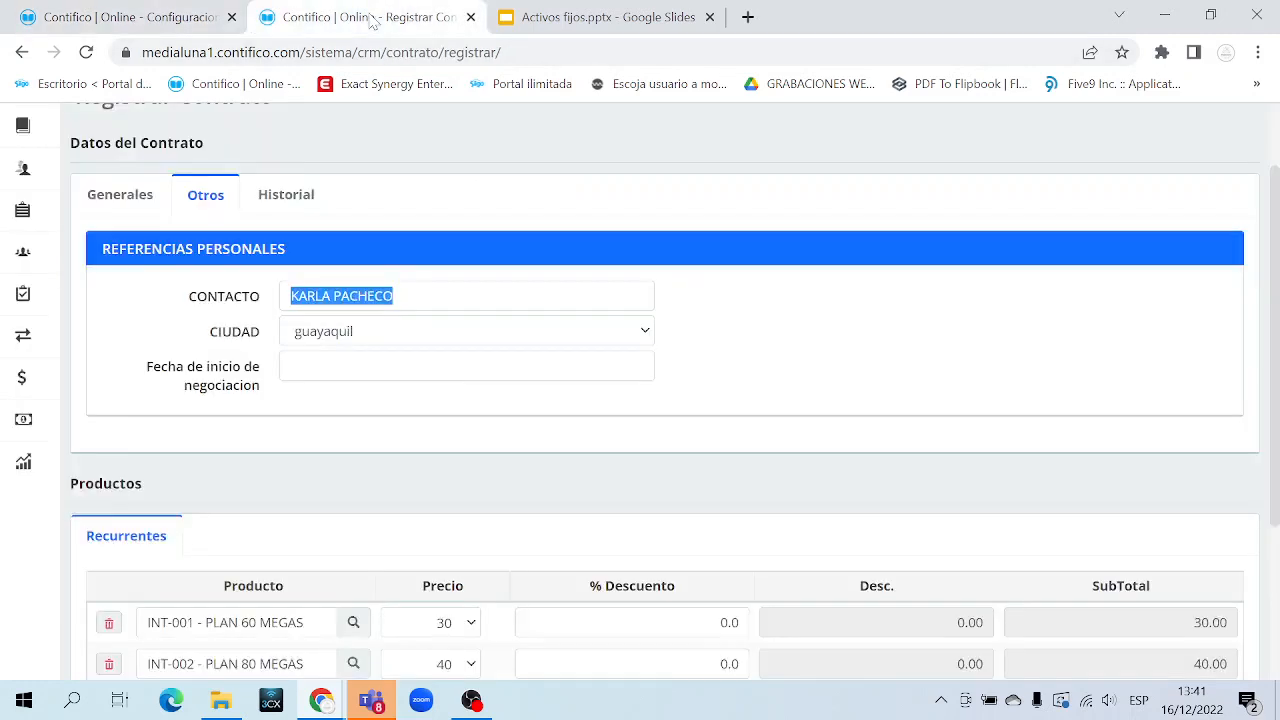
double_click(363, 296)
key("ctrl+a")
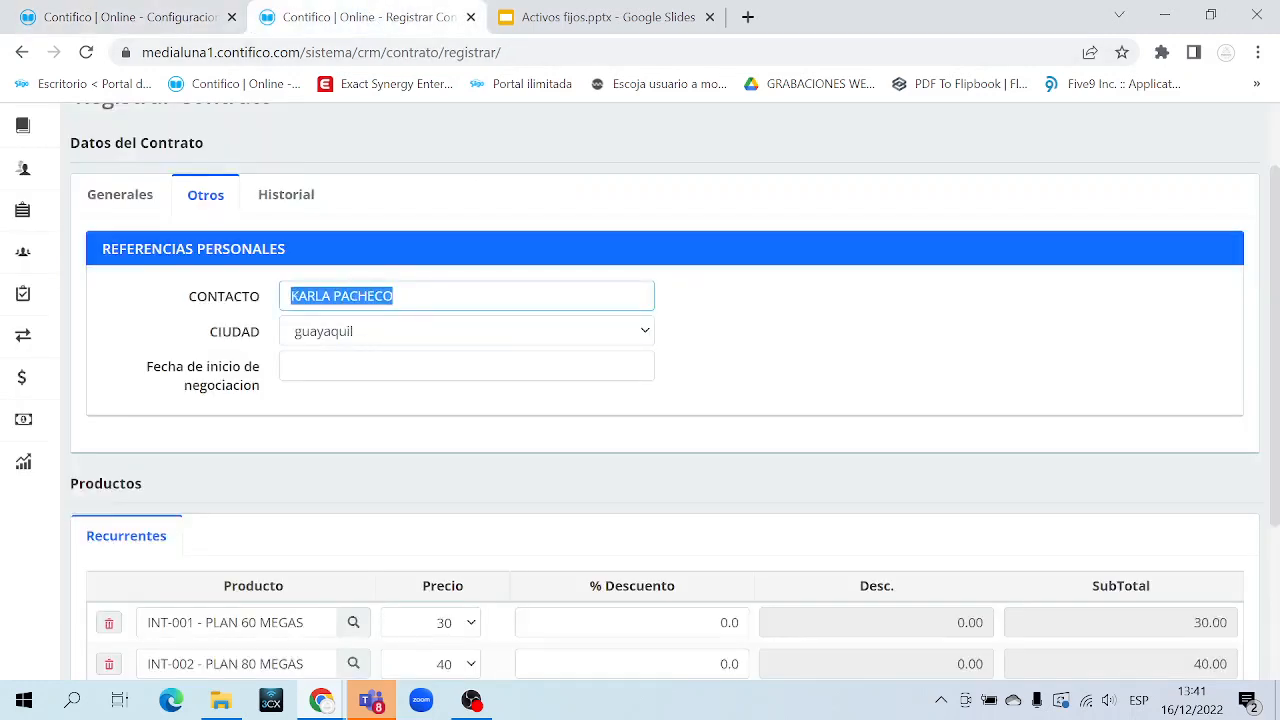
double_click(238, 340)
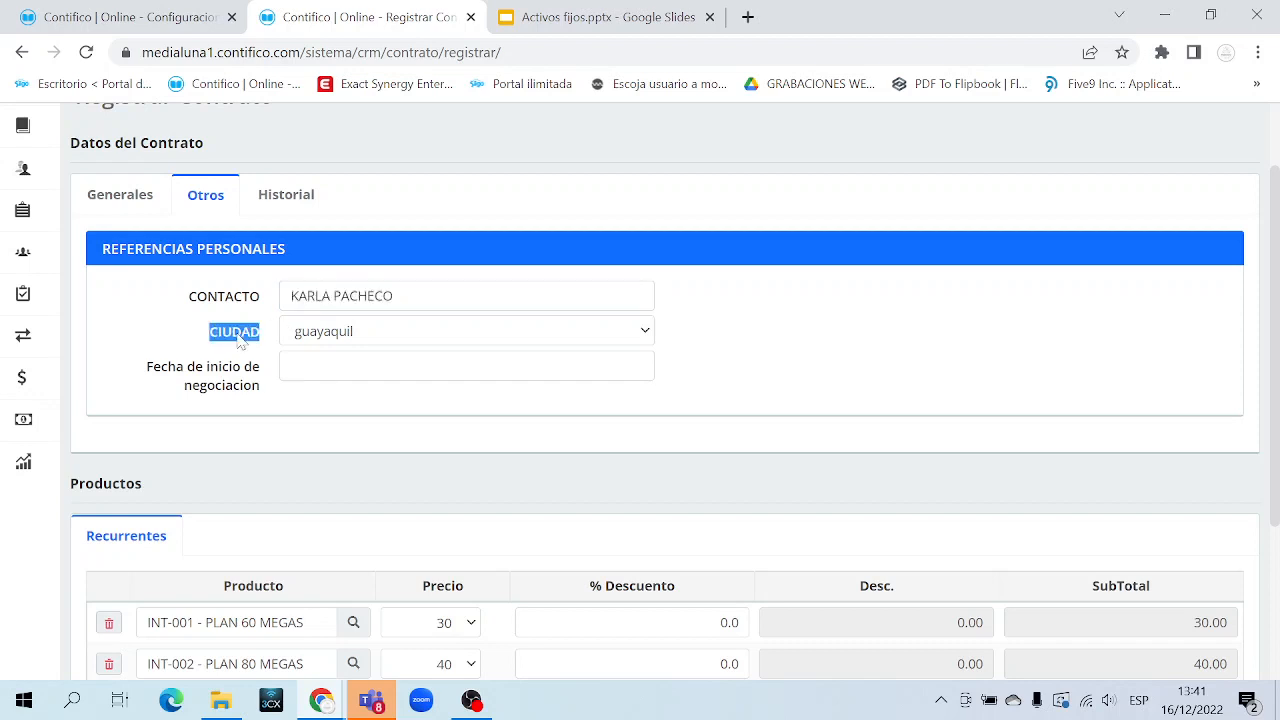
left_click(397, 337)
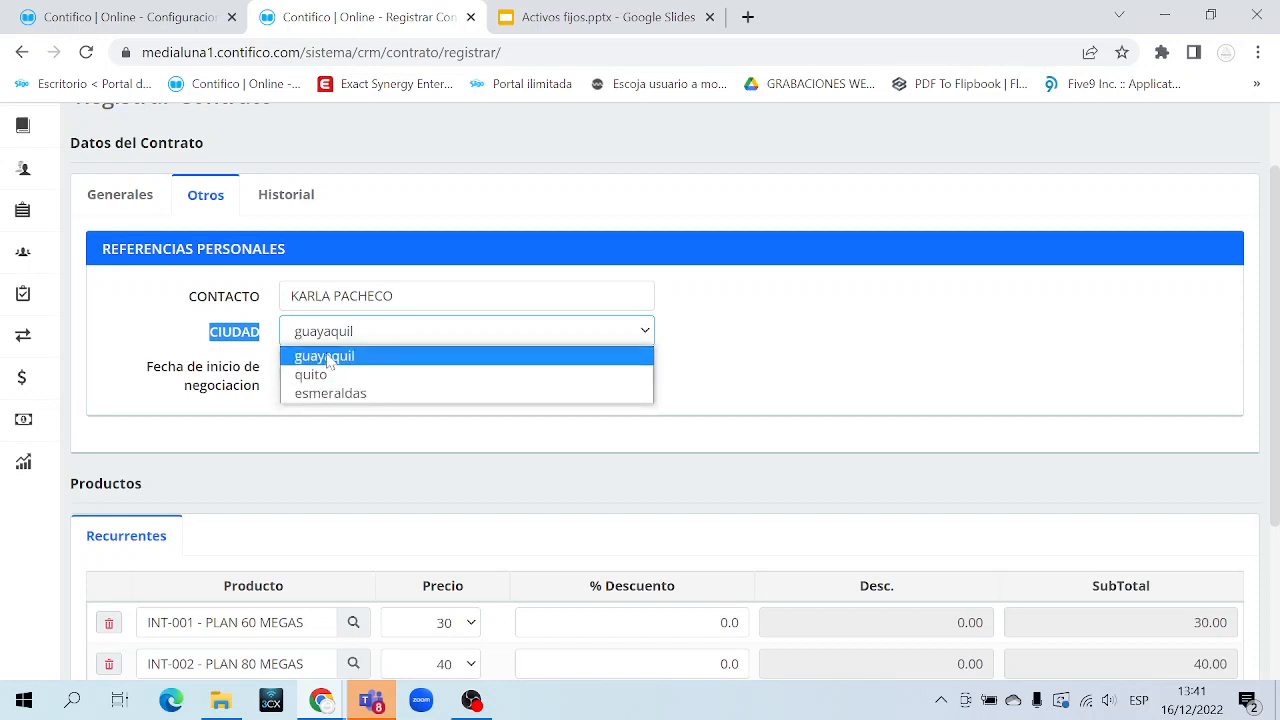
left_click(362, 335)
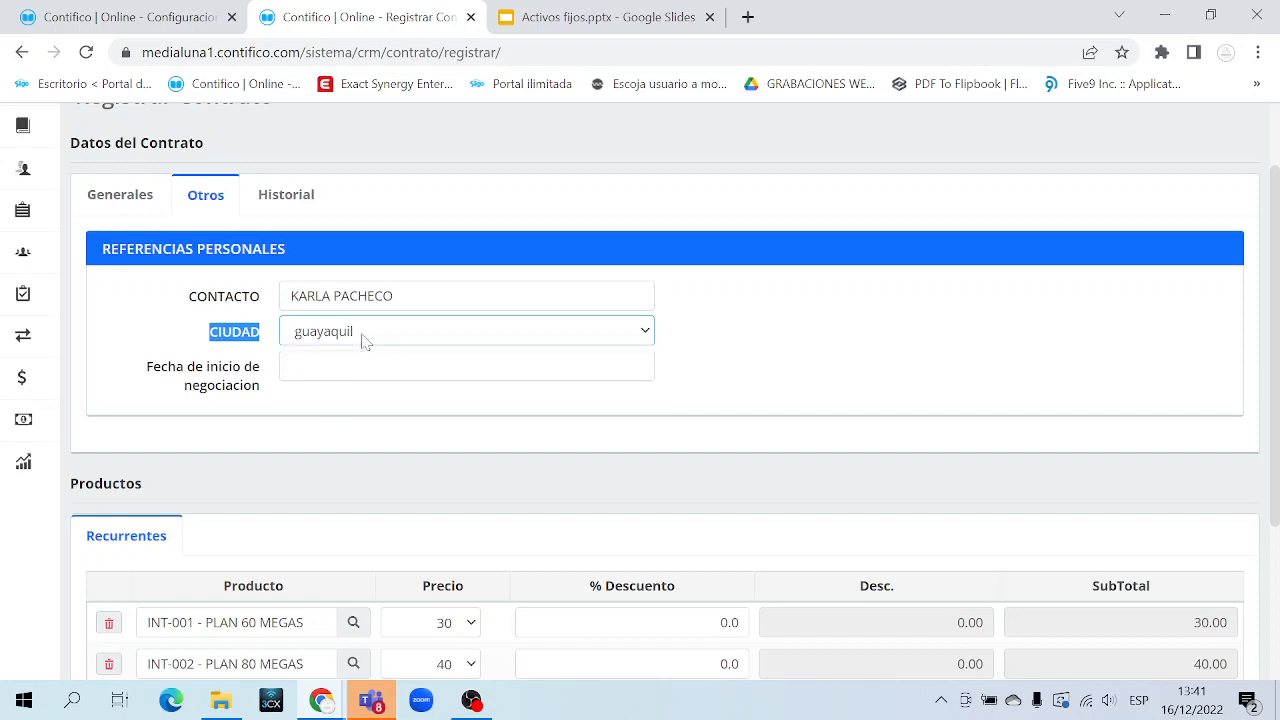
Confirm the CIUDAD parameter stays a Combo field, keeping guayaquil as the city
left_click(186, 28)
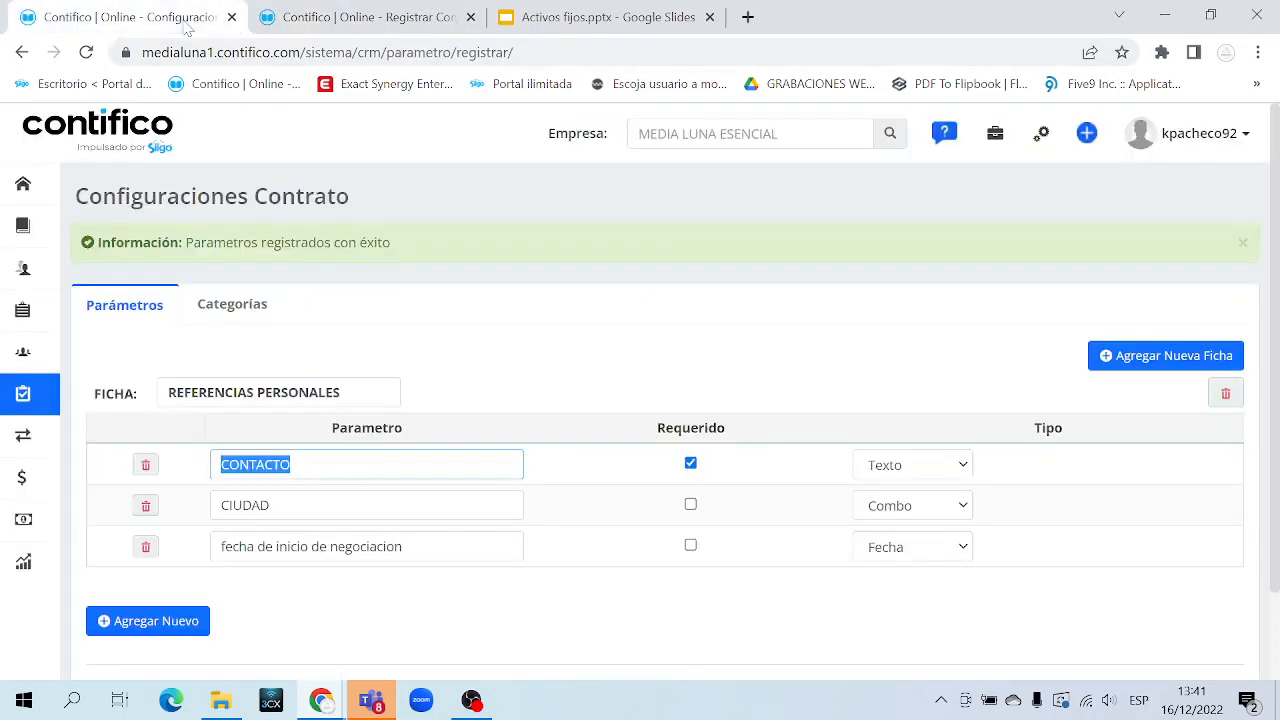
double_click(245, 505)
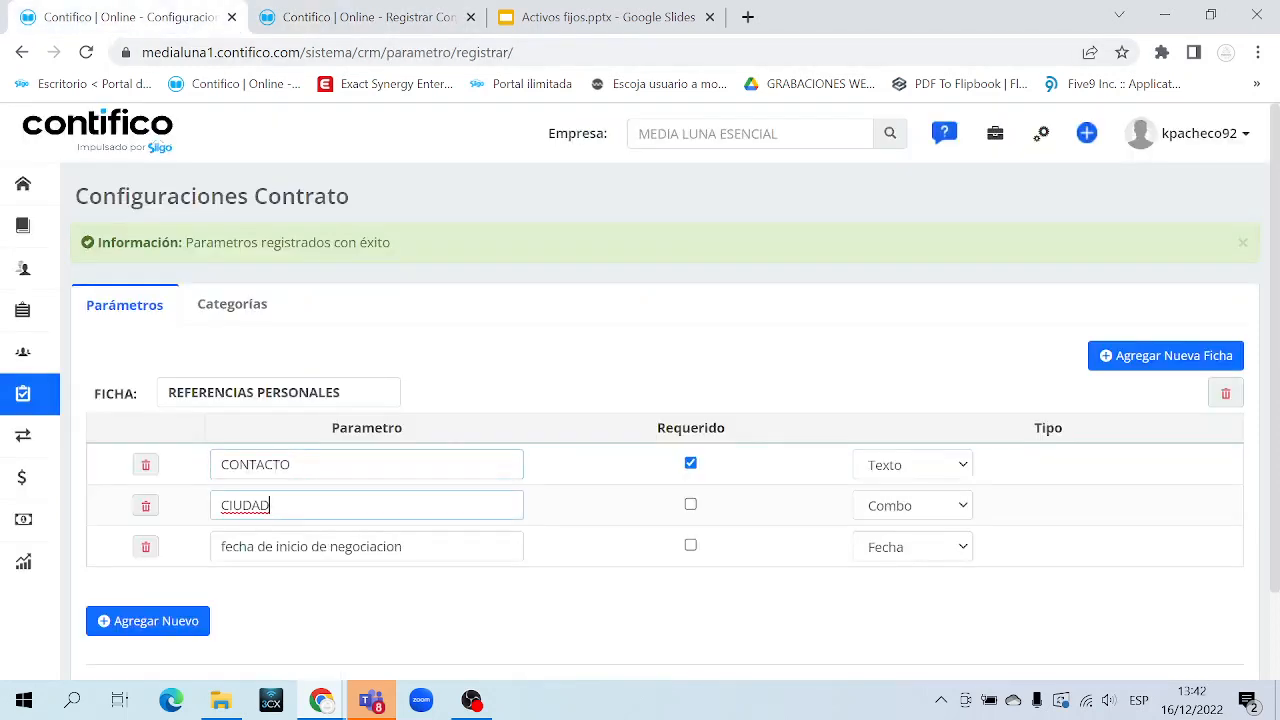
left_click(955, 508)
left_click(945, 514)
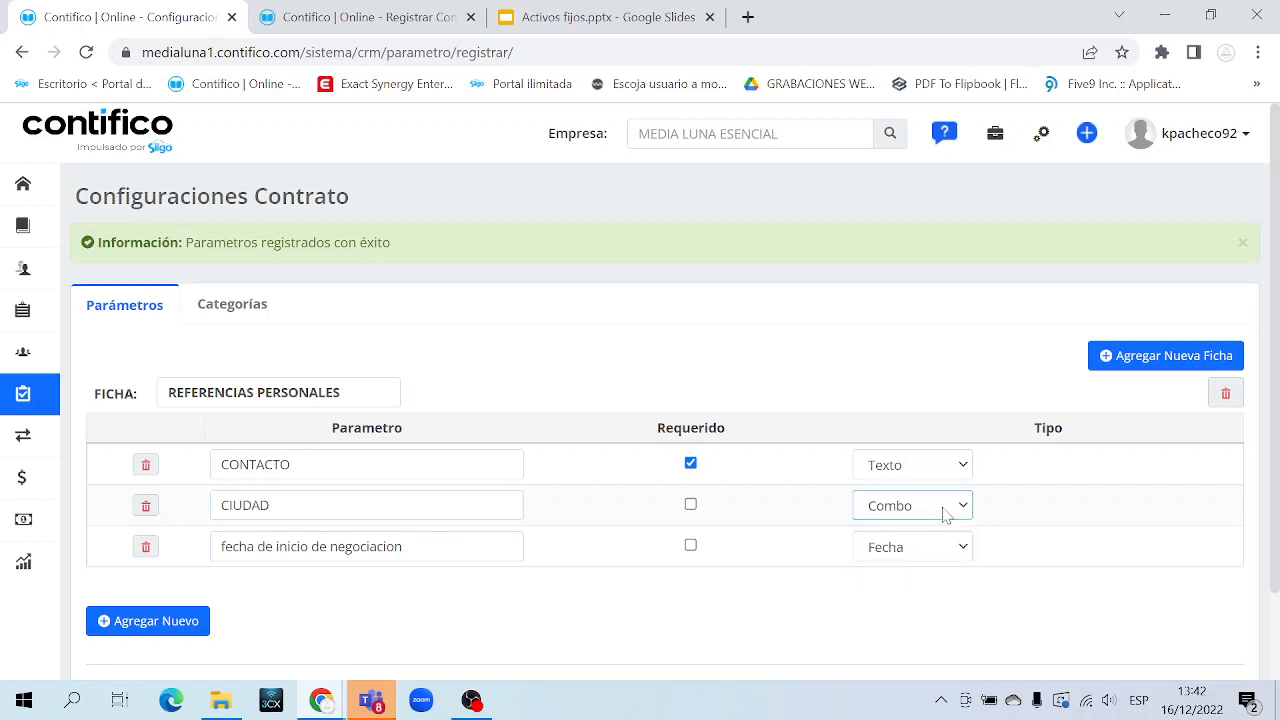
left_click(360, 22)
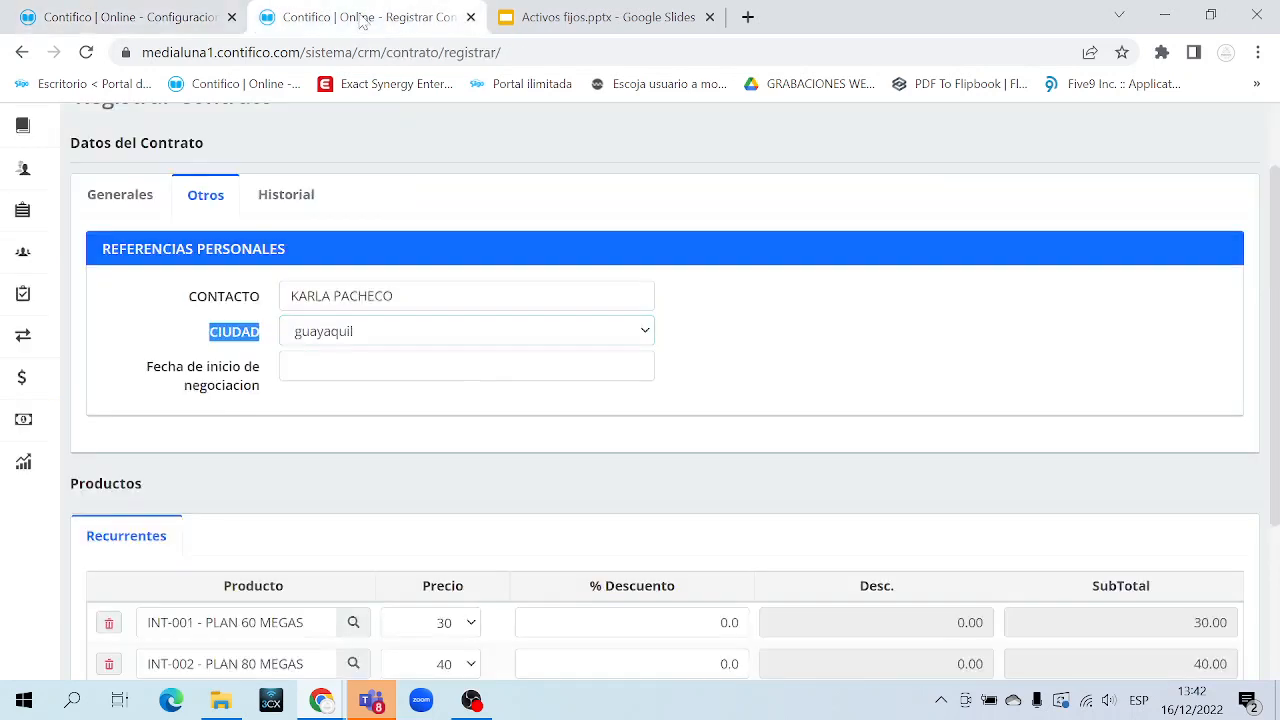
left_click(344, 336)
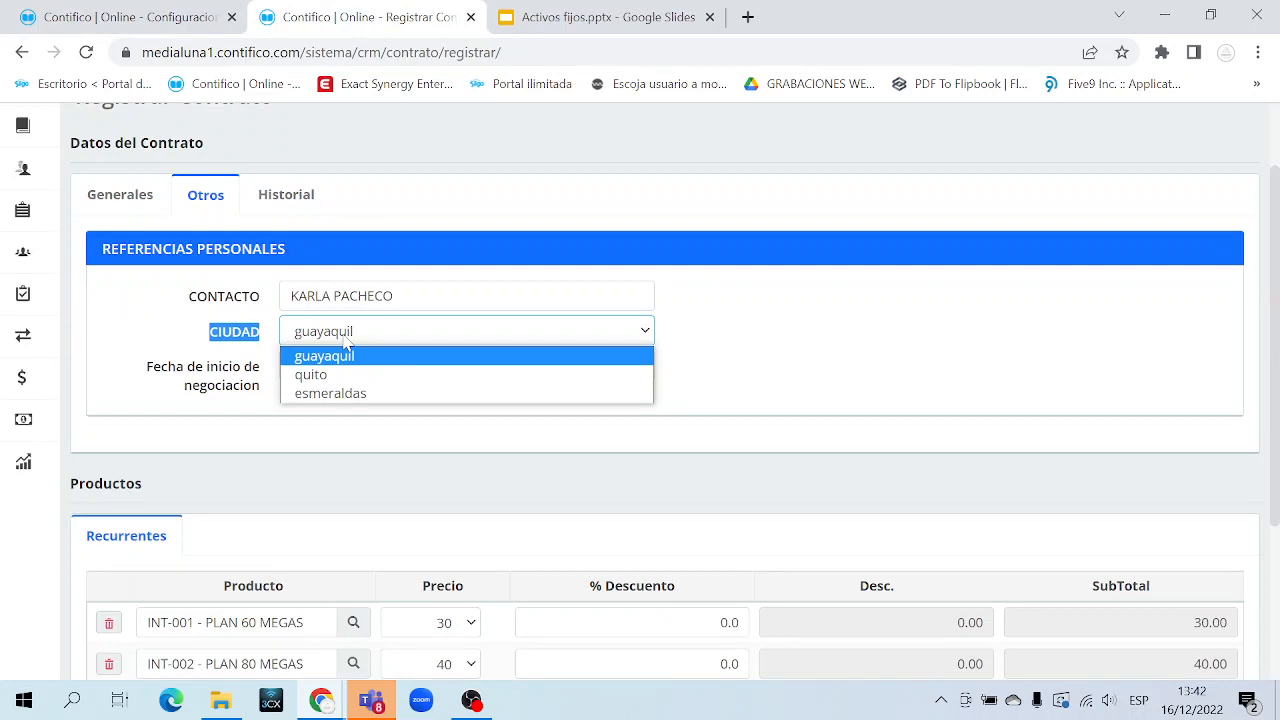
left_click(345, 341)
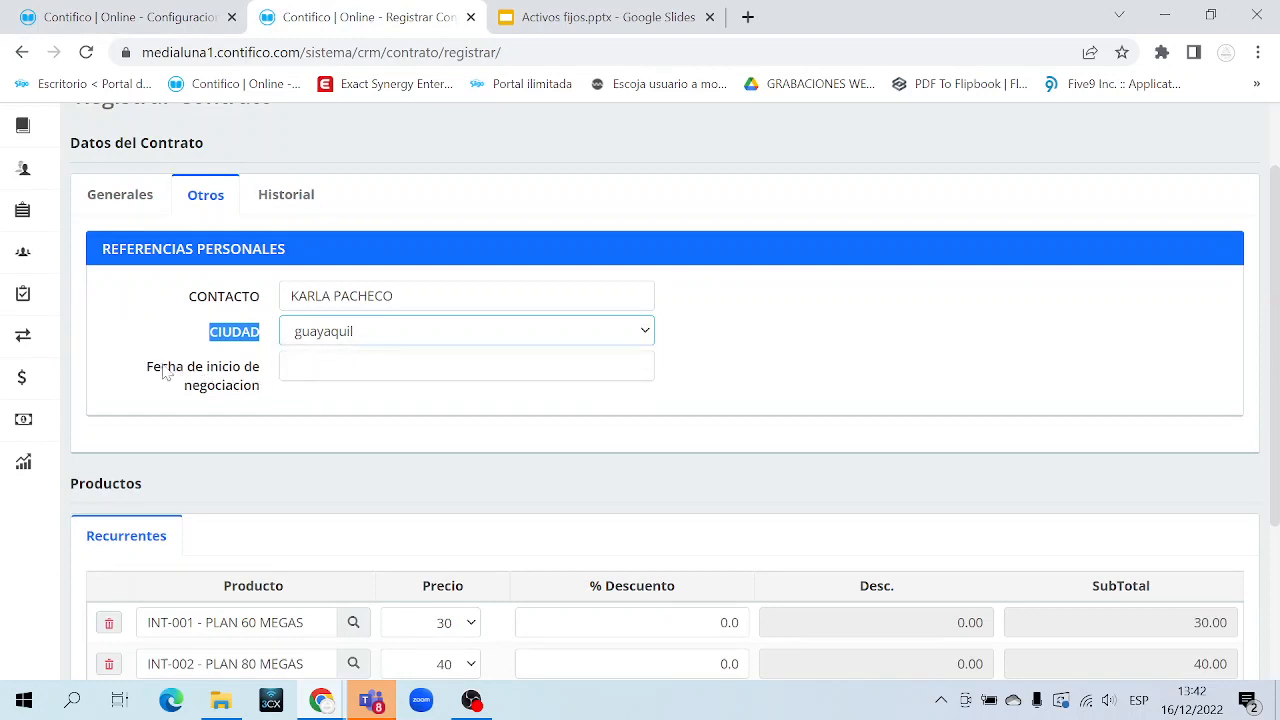
Set Fecha de inicio de negociacion to 16/12/2022
left_click_drag(140, 366, 260, 394)
left_click(260, 394)
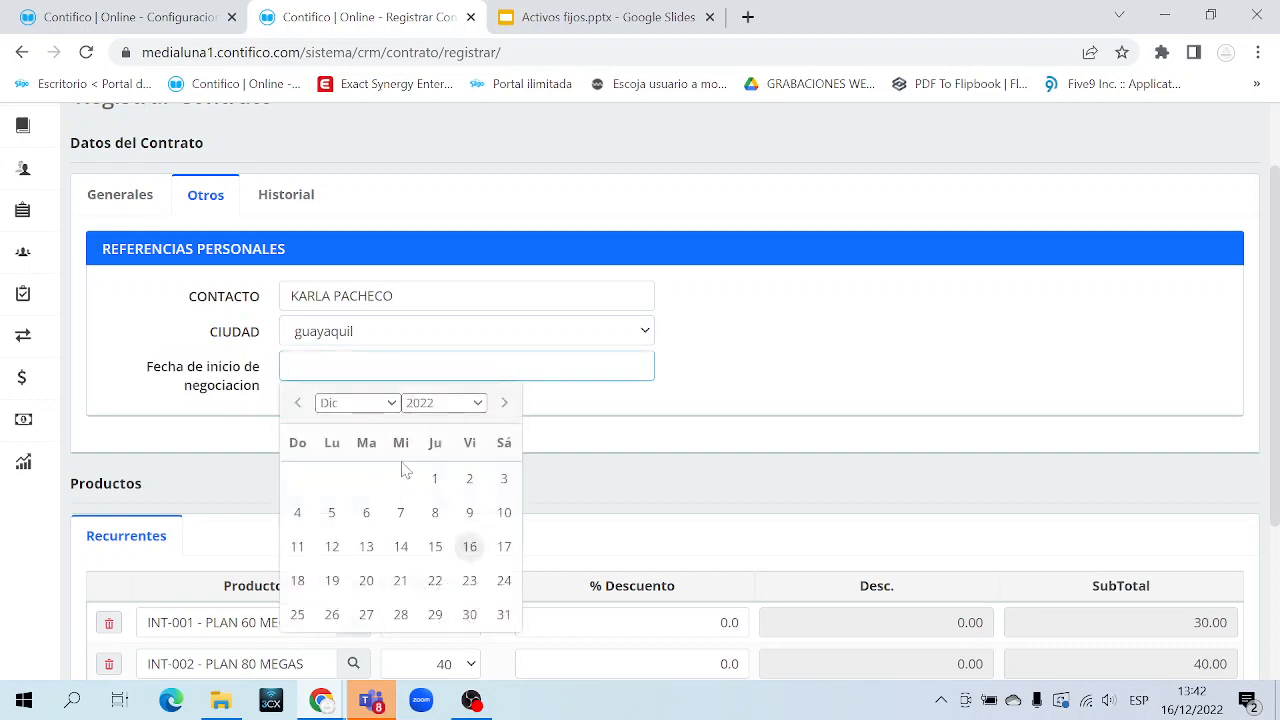
left_click(470, 548)
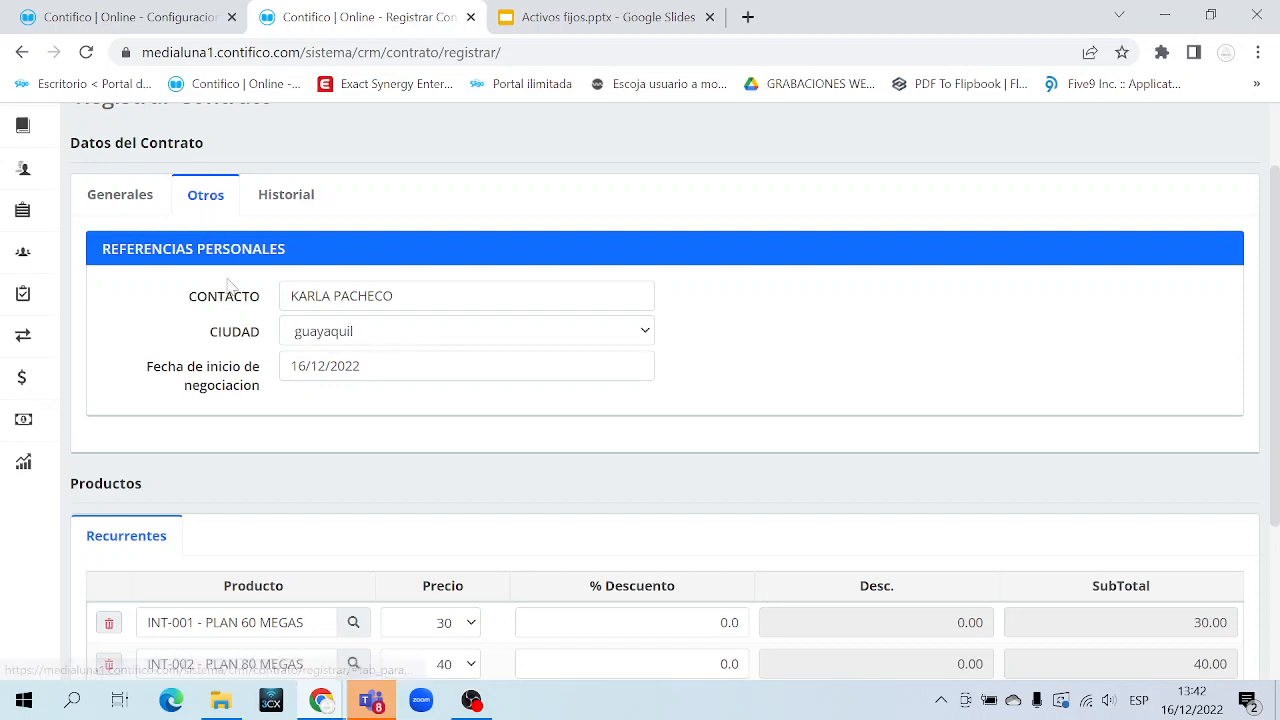
Check the empty Historial tab, then review the Generales tab's two recurring plans totalling 70.00
left_click(285, 206)
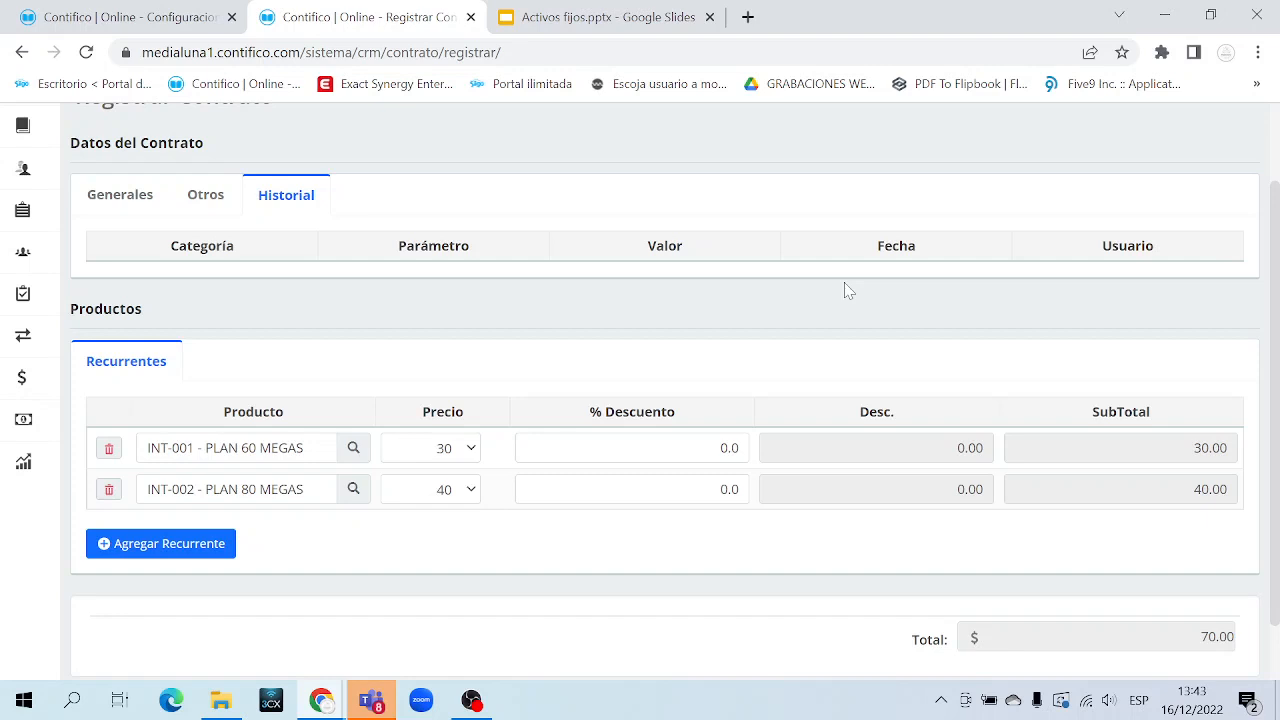
left_click(100, 199)
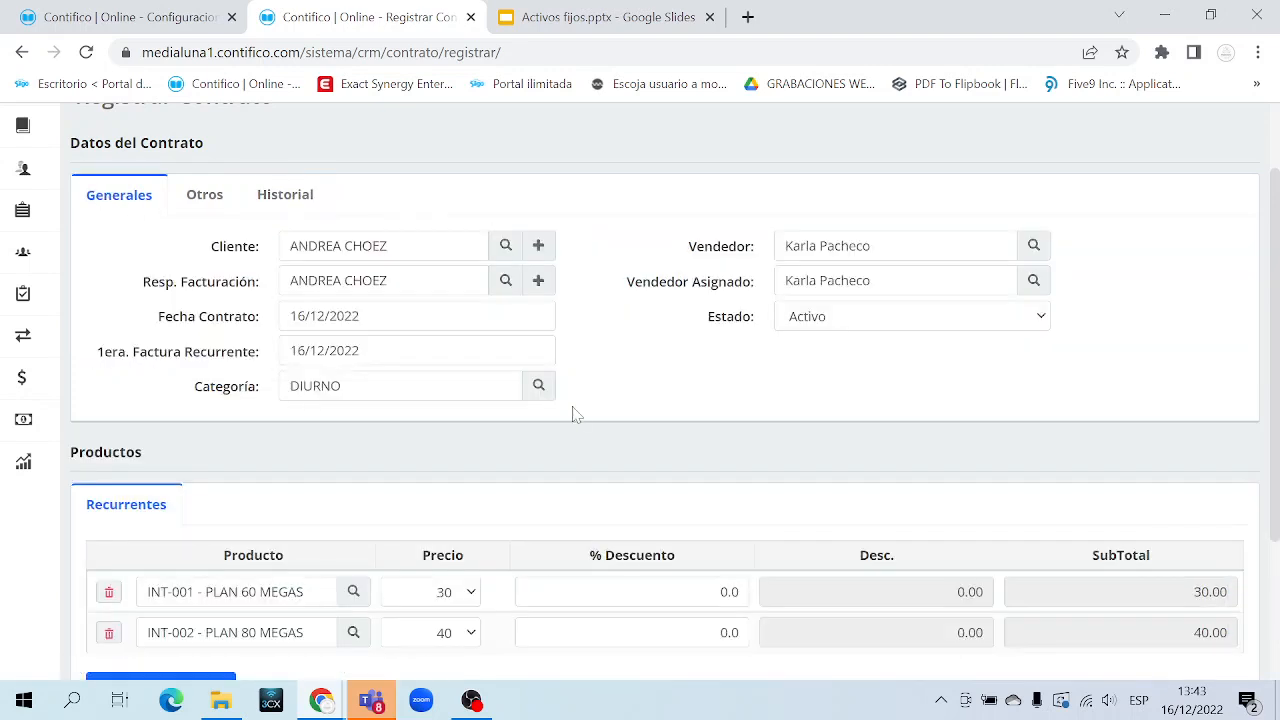
scroll(575, 418, "down", 2)
scroll(575, 418, "up", 3)
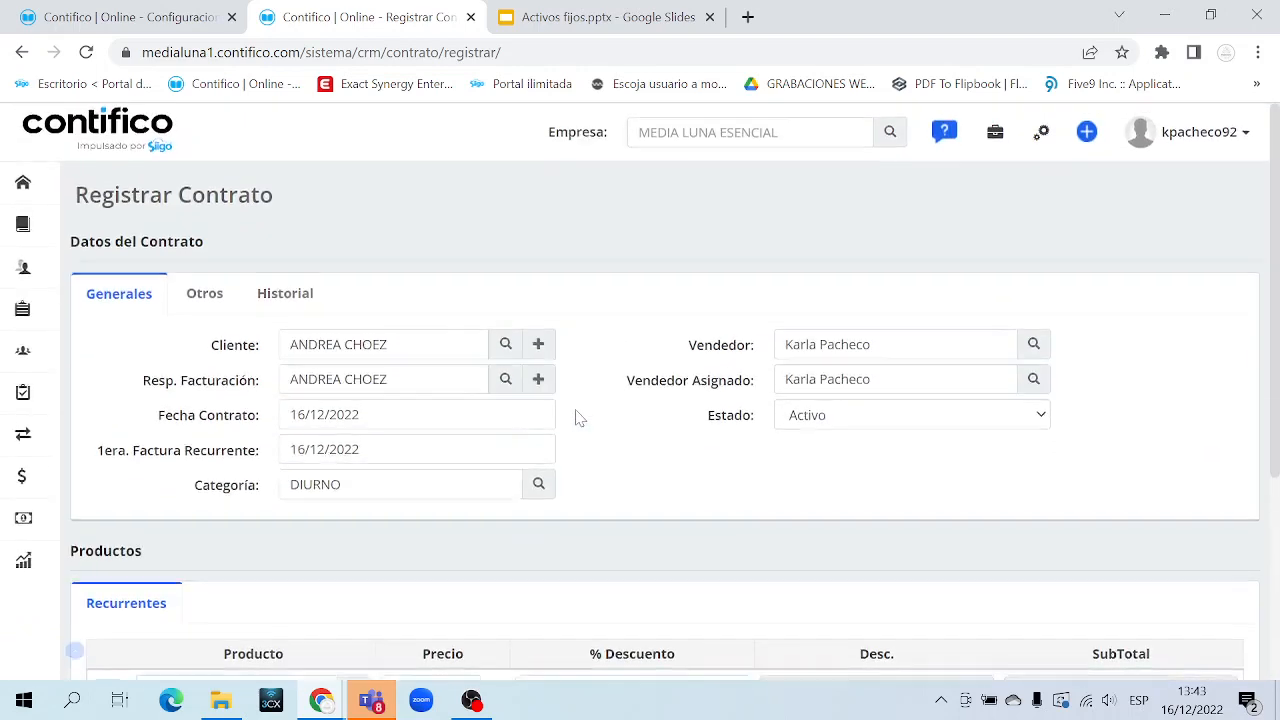
scroll(575, 418, "down", 3)
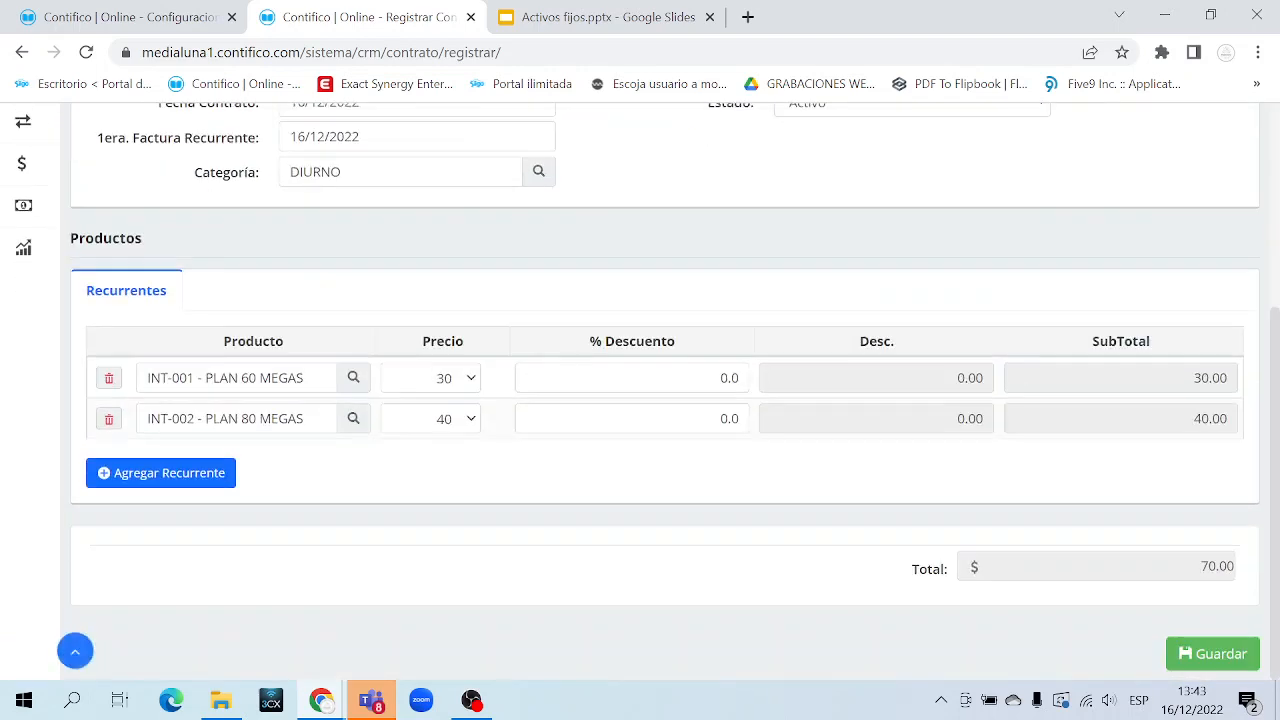
Save the contract, confirm the 'Contrato registrado con éxito' message, then expand CRM in the sidebar
left_click(1180, 656)
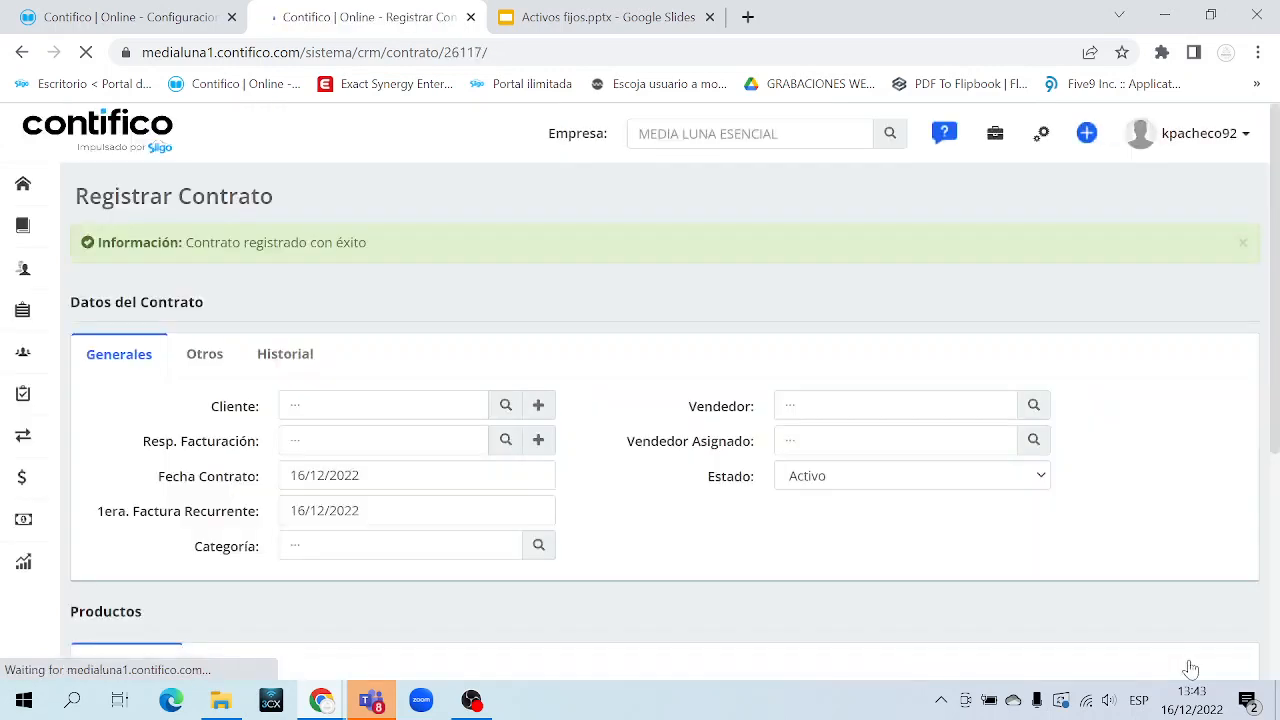
left_click_drag(202, 243, 397, 247)
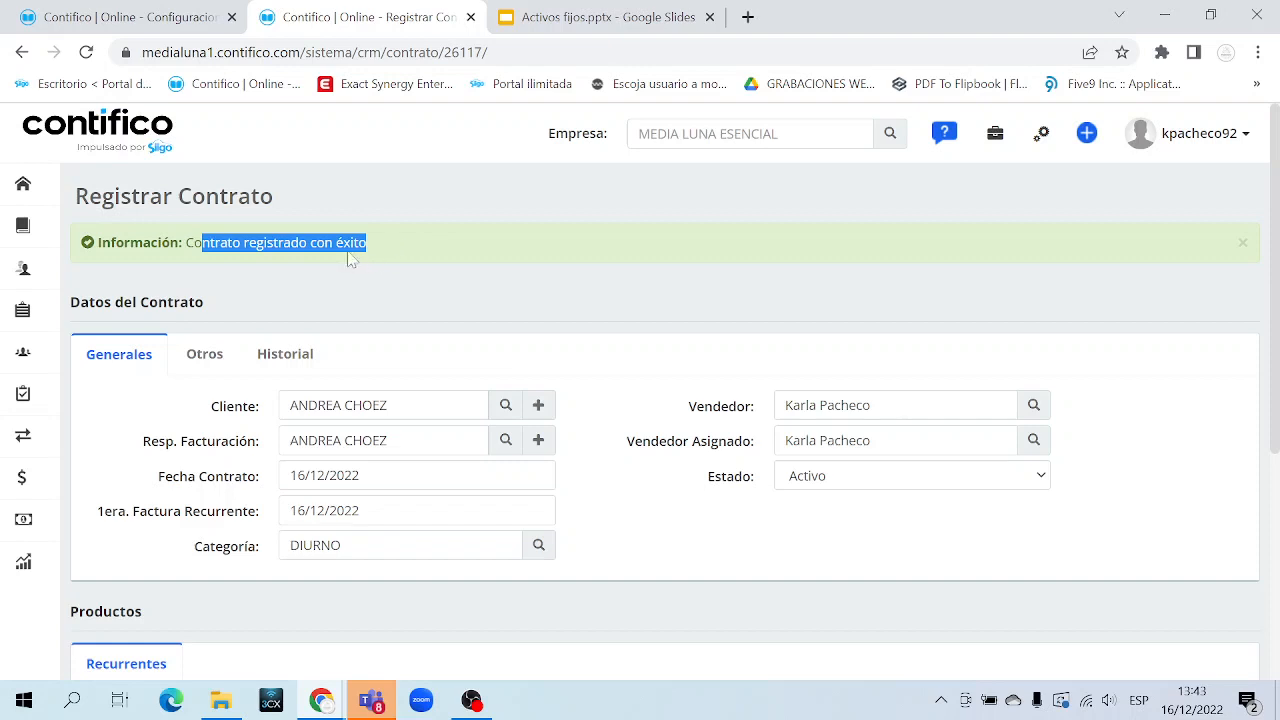
mouse_move(20, 330)
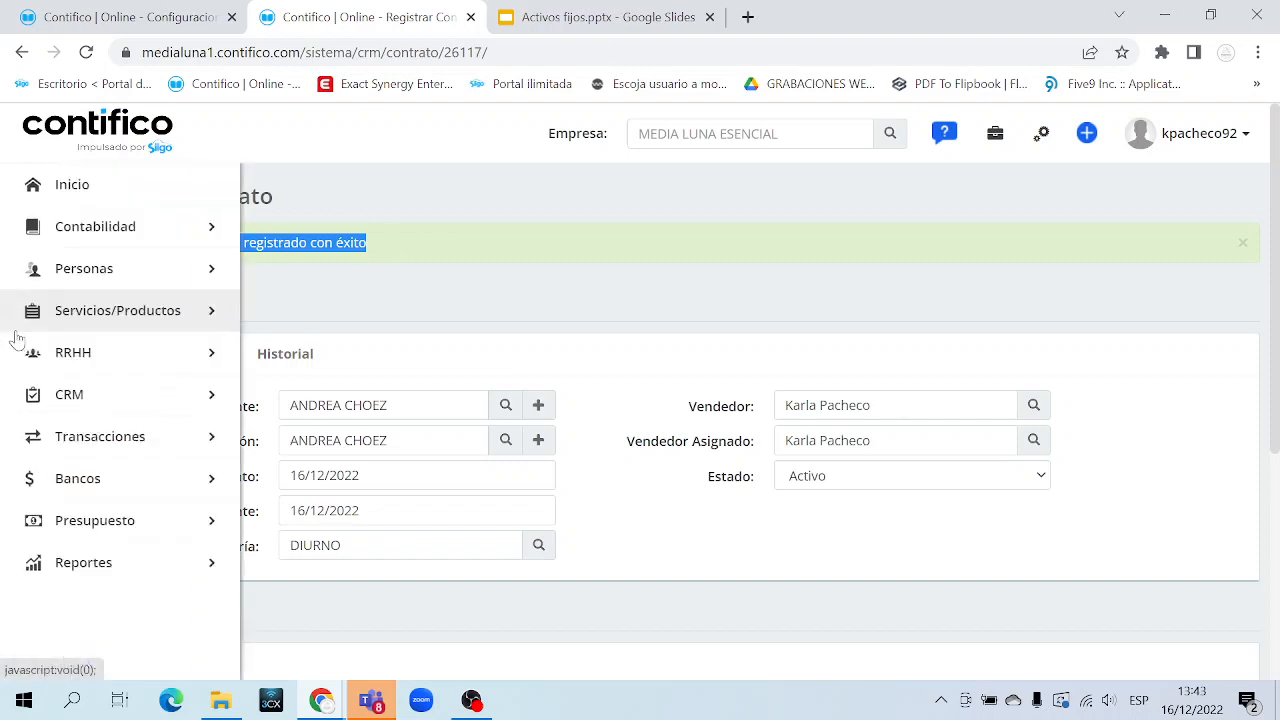
left_click(127, 401)
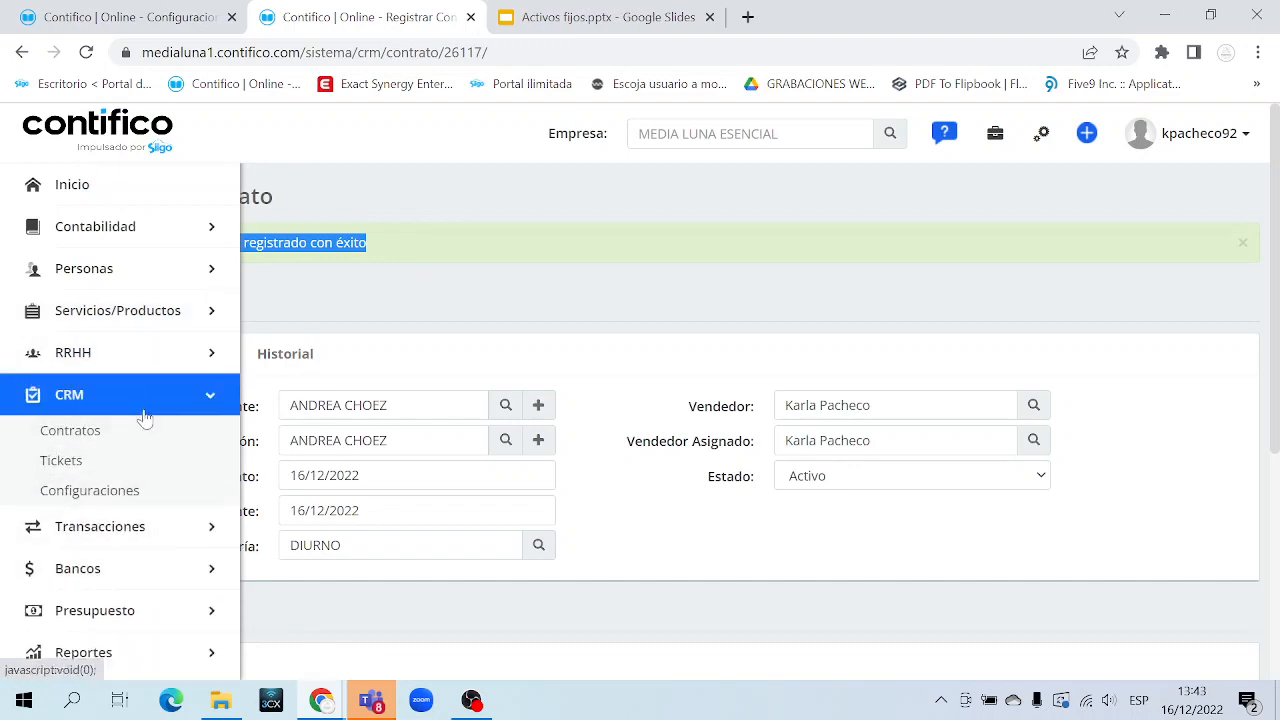
mouse_move(212, 436)
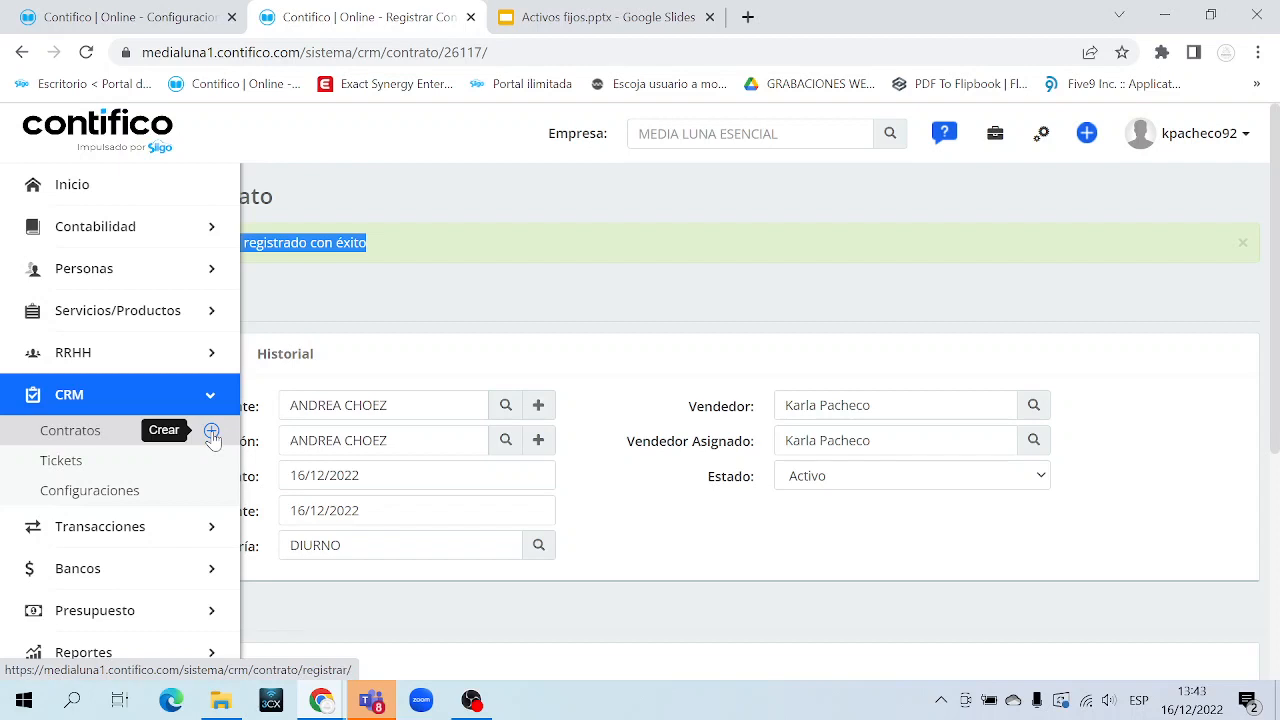
Open CRM > Contratos in a new tab and review the saved Activo DIURNO contract row
middle_click(100, 440)
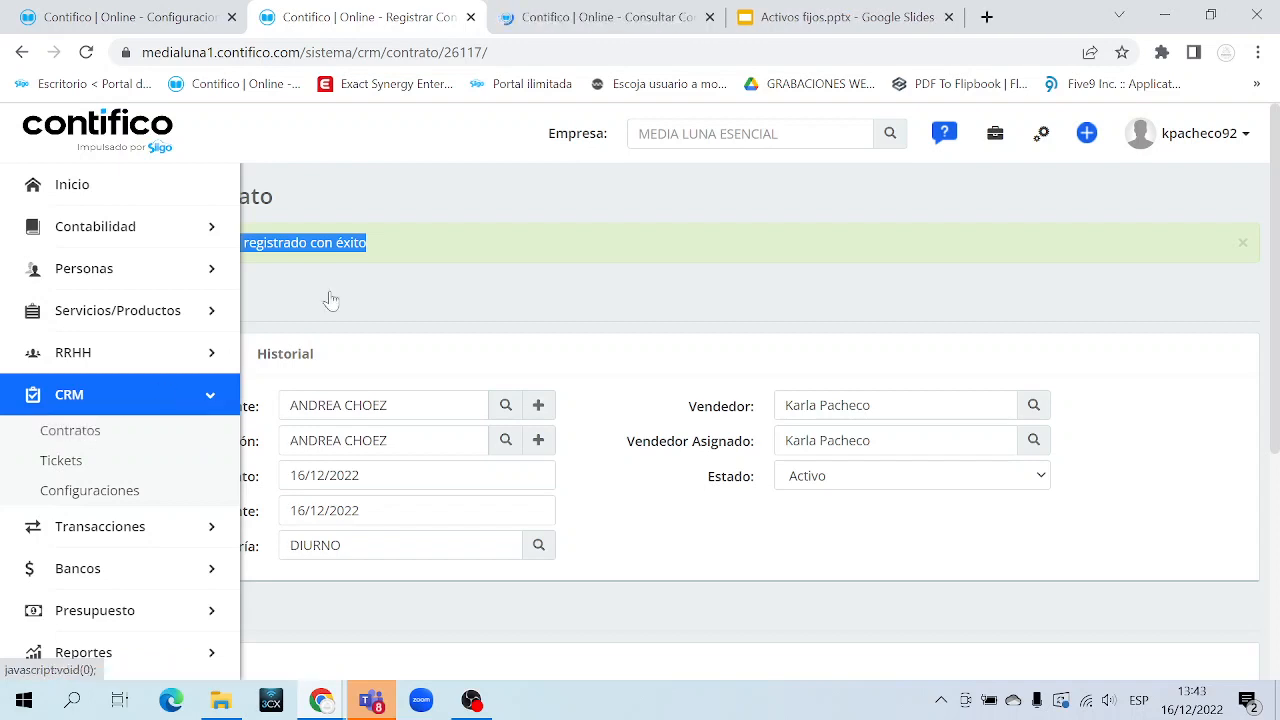
left_click(620, 18)
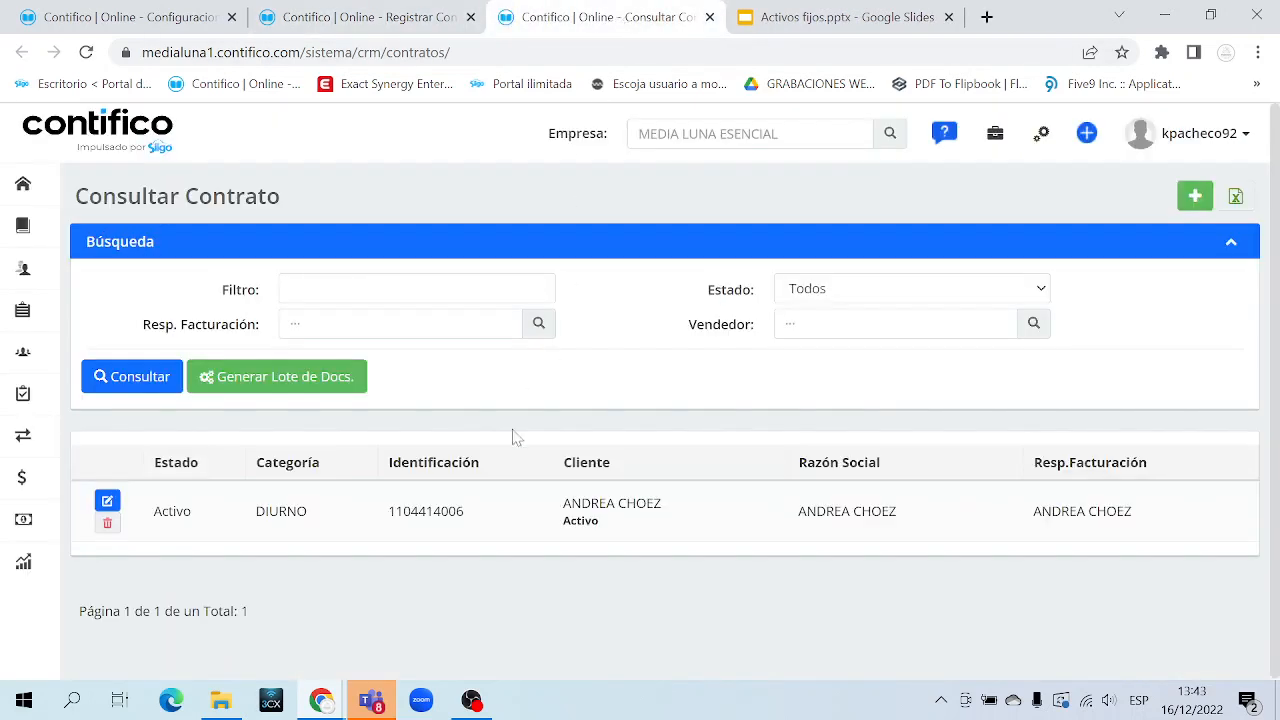
left_click_drag(172, 511, 1175, 515)
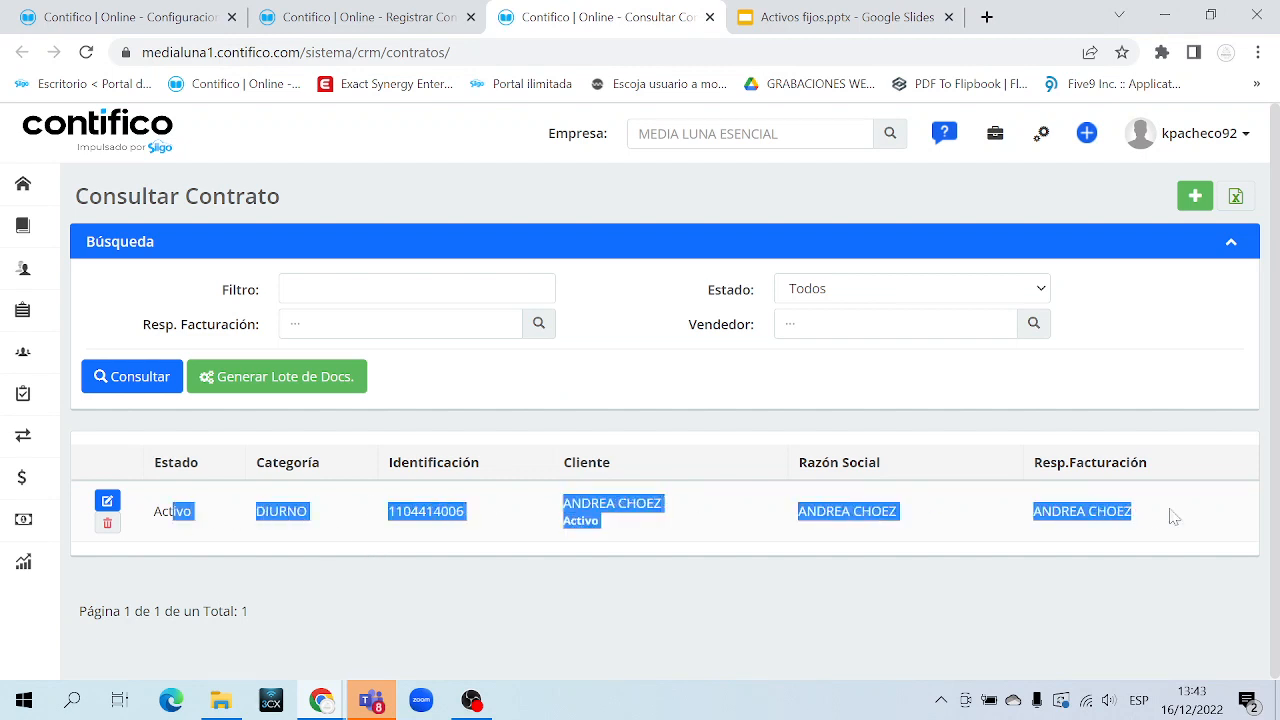
left_click(443, 556)
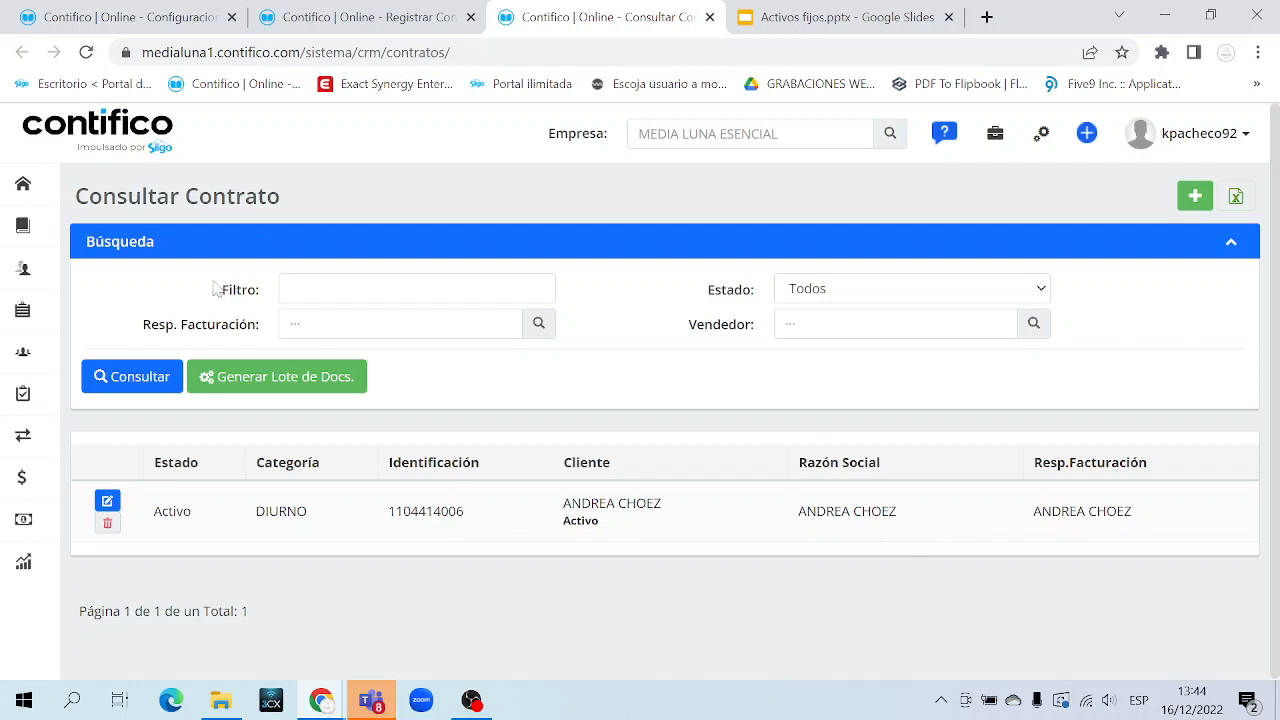
Look over the search filter fields and export the contracts list to Excel
left_click_drag(218, 288, 712, 315)
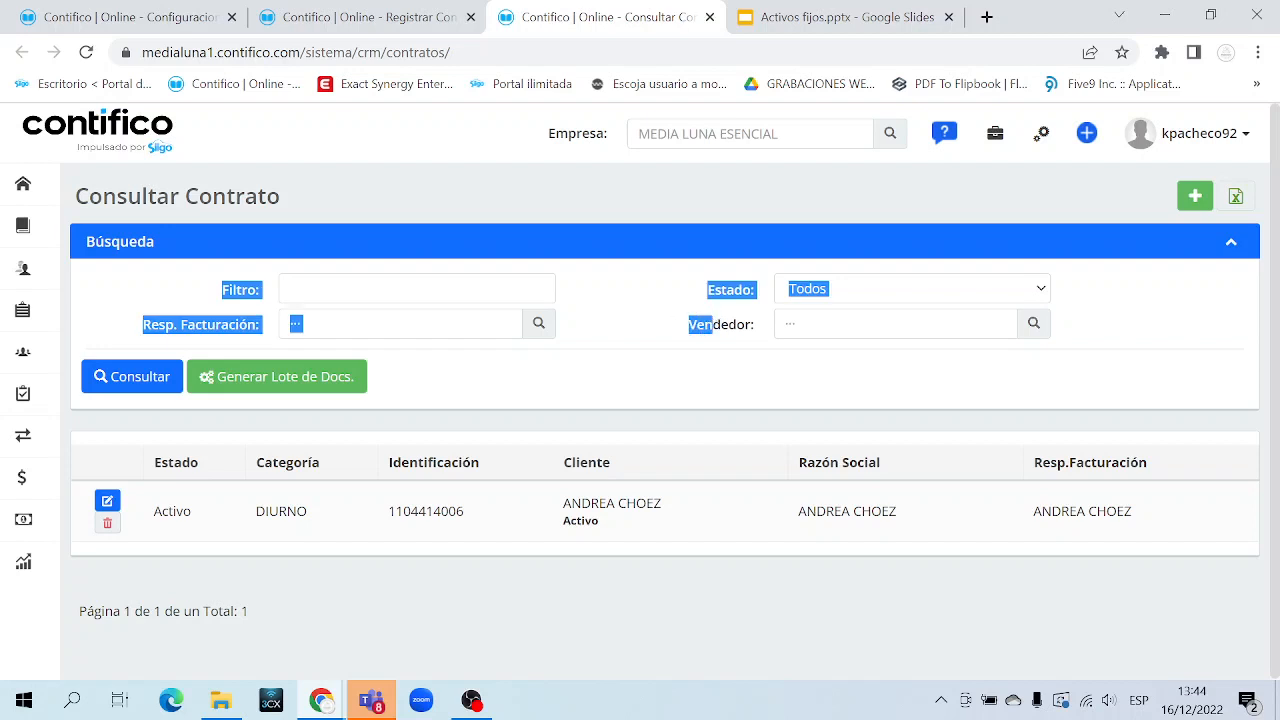
left_click(416, 289)
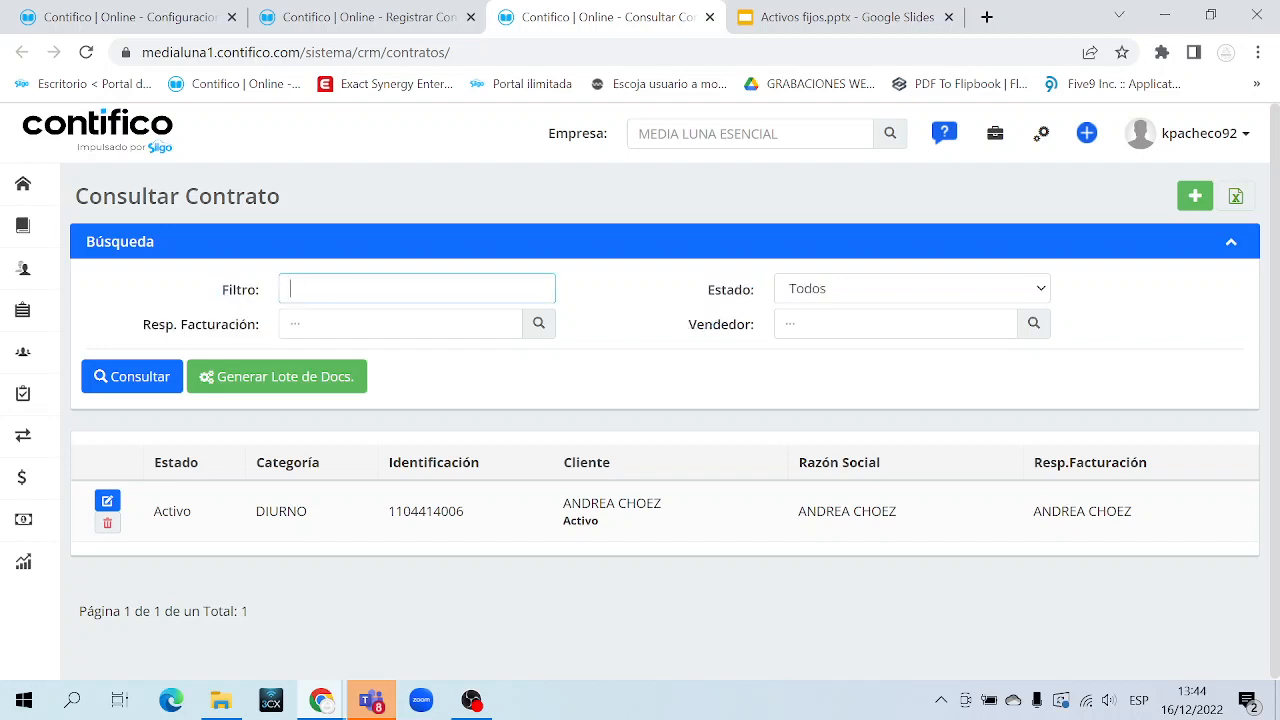
triple_click(226, 337)
left_click(737, 331)
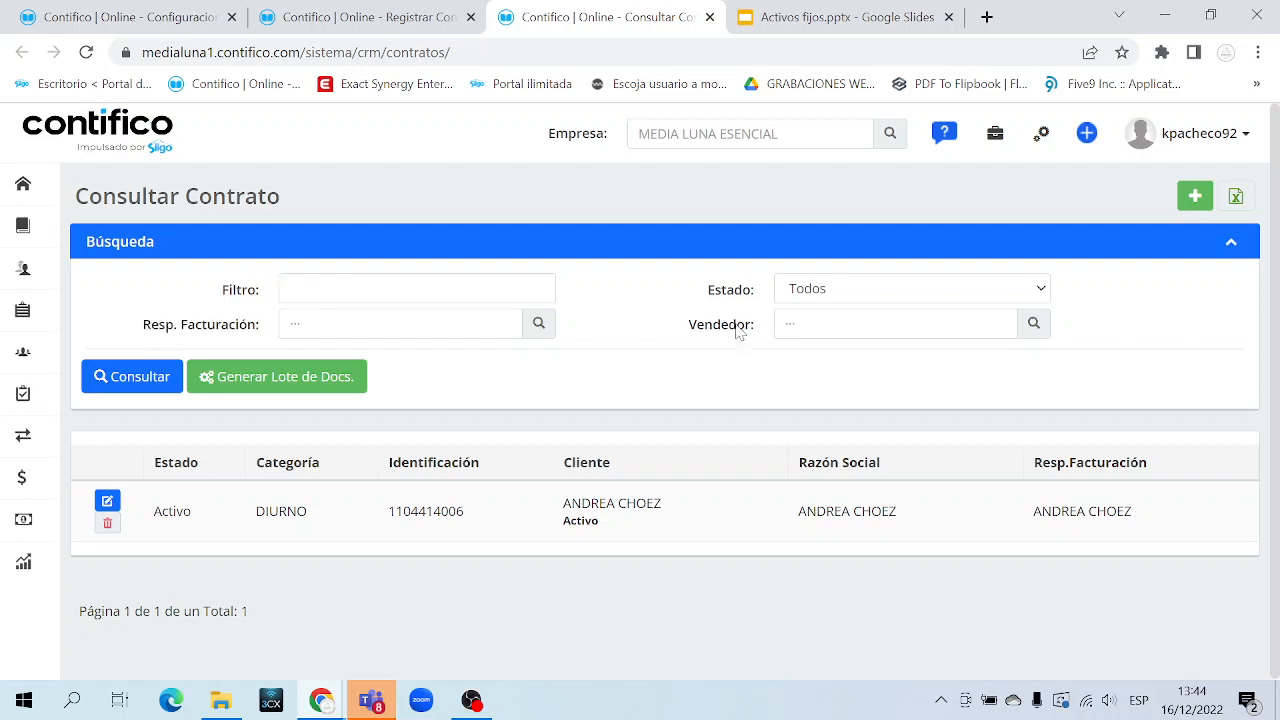
triple_click(737, 331)
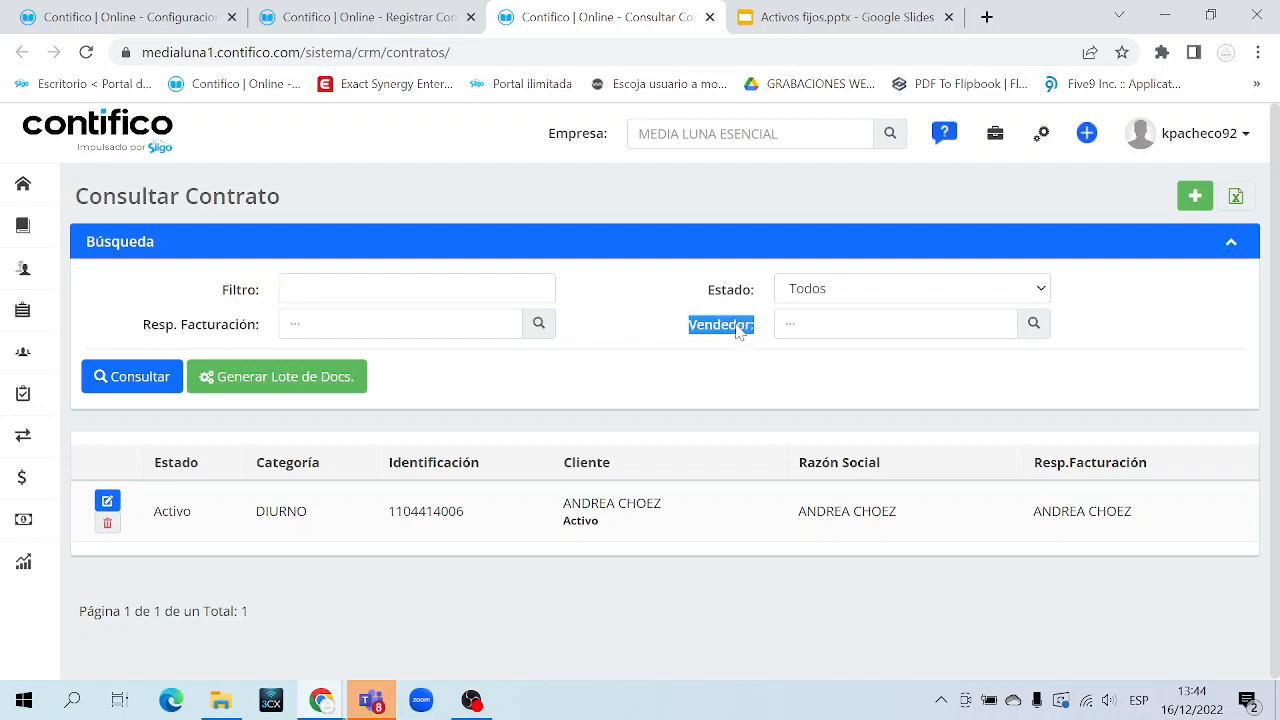
left_click(1236, 198)
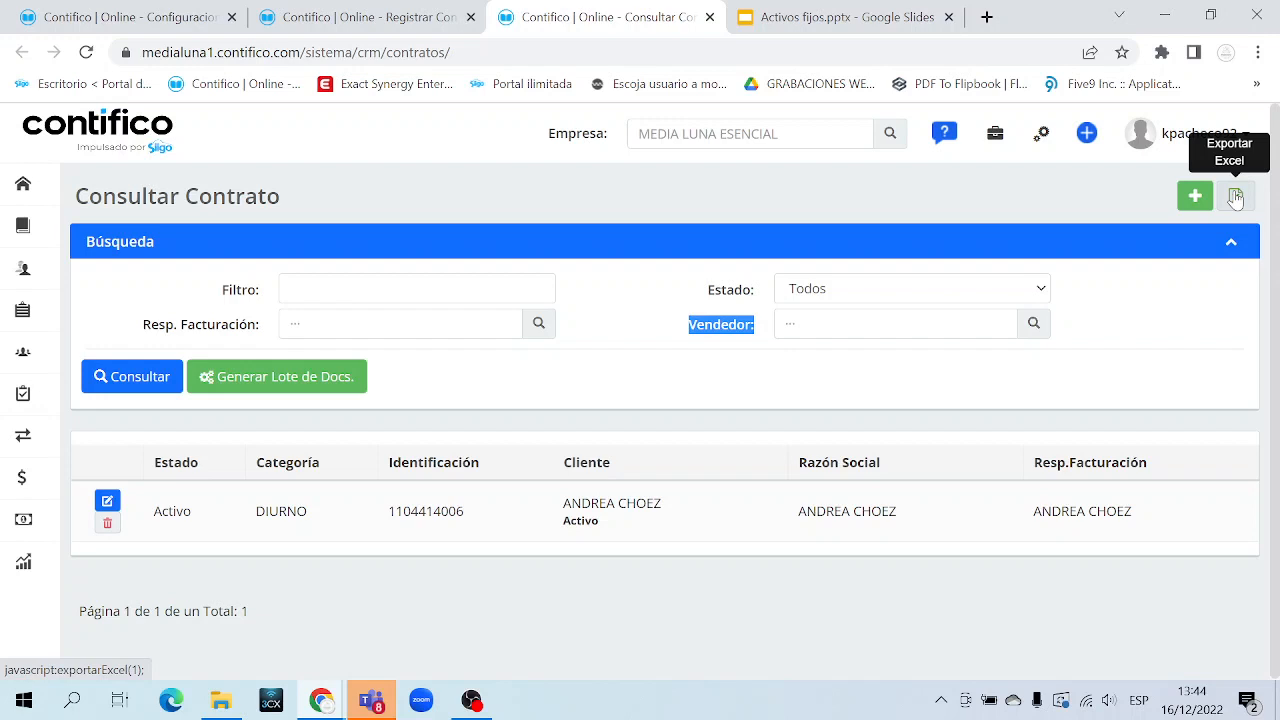
left_click(621, 348)
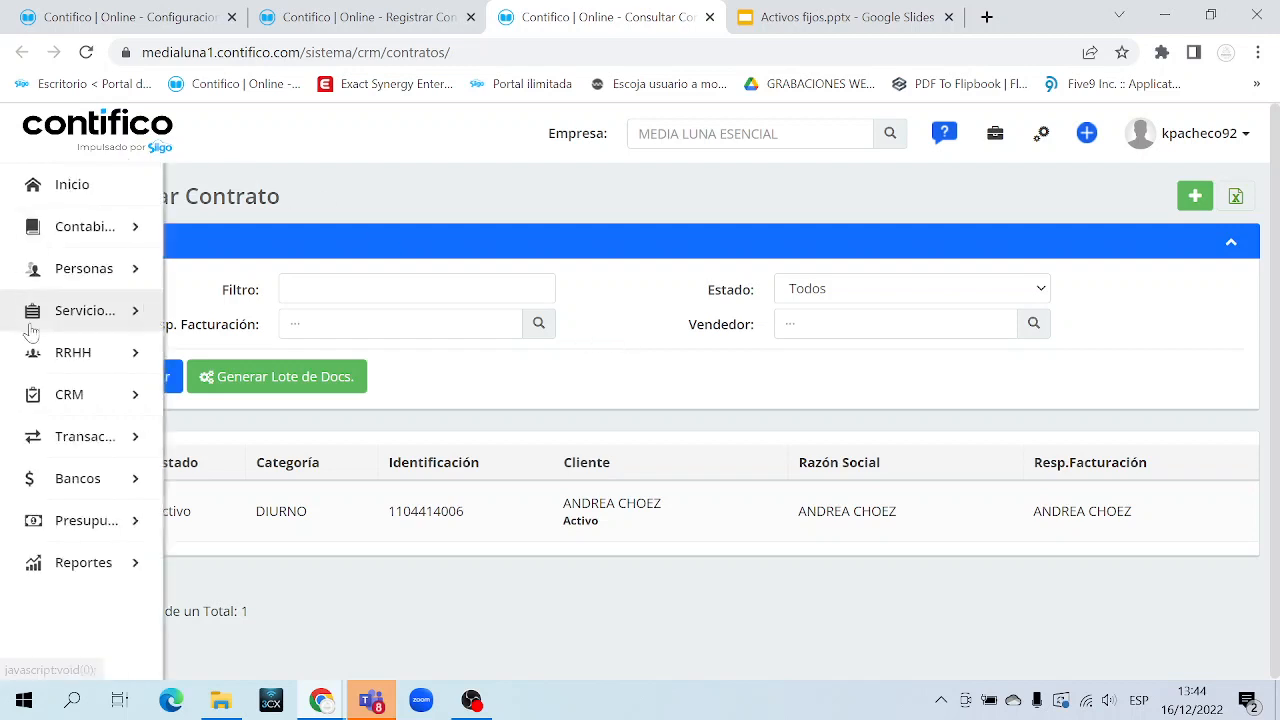
Open a blank Registrar Contrato form from CRM in a new browser tab
mouse_move(108, 316)
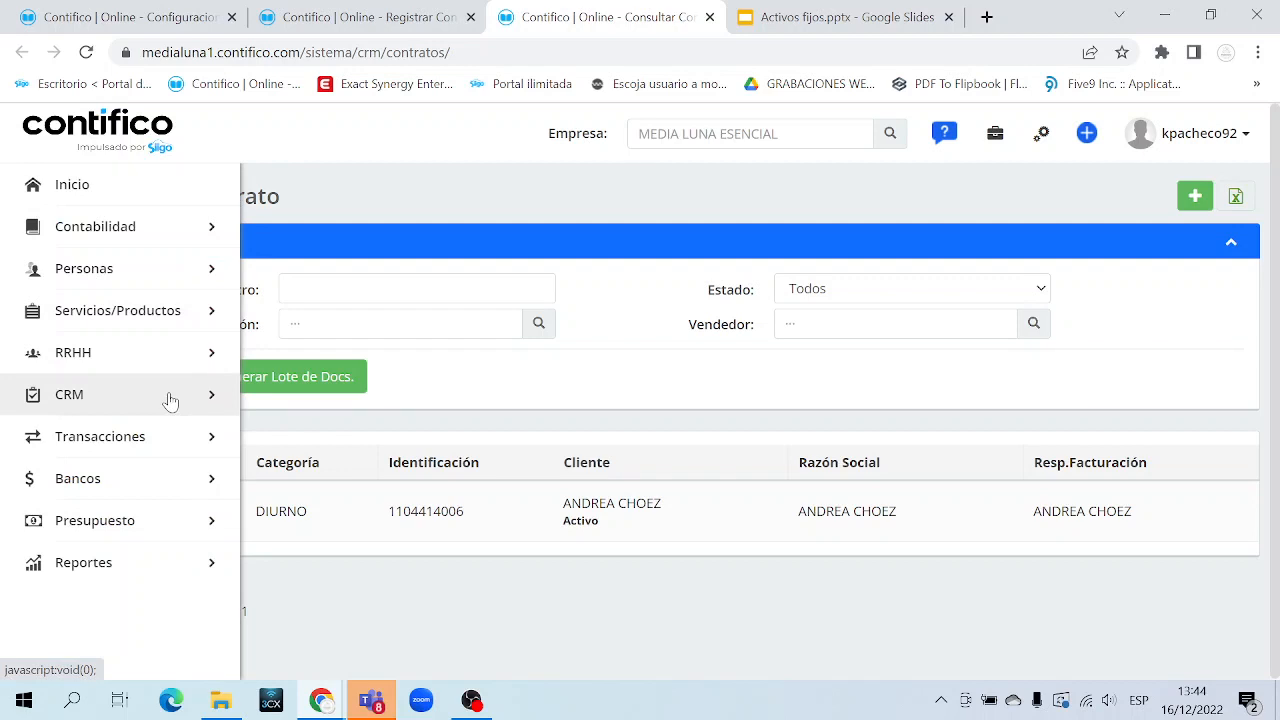
left_click(170, 400)
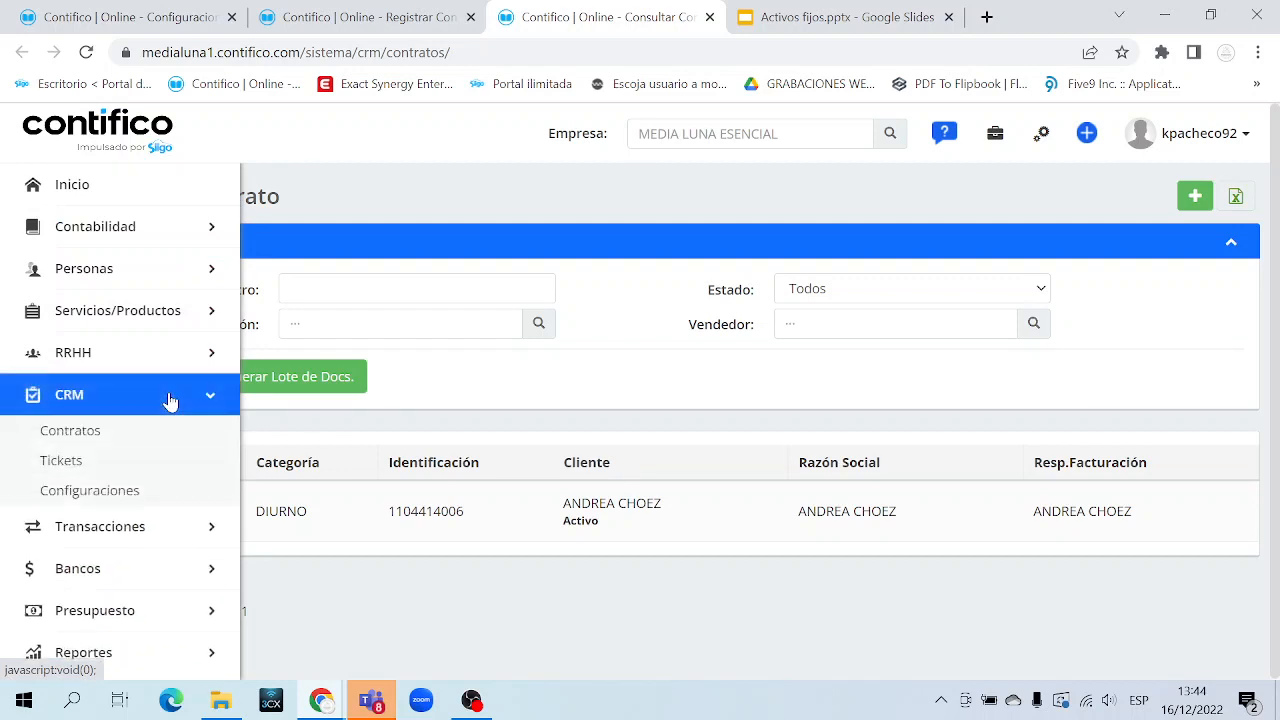
middle_click(209, 434)
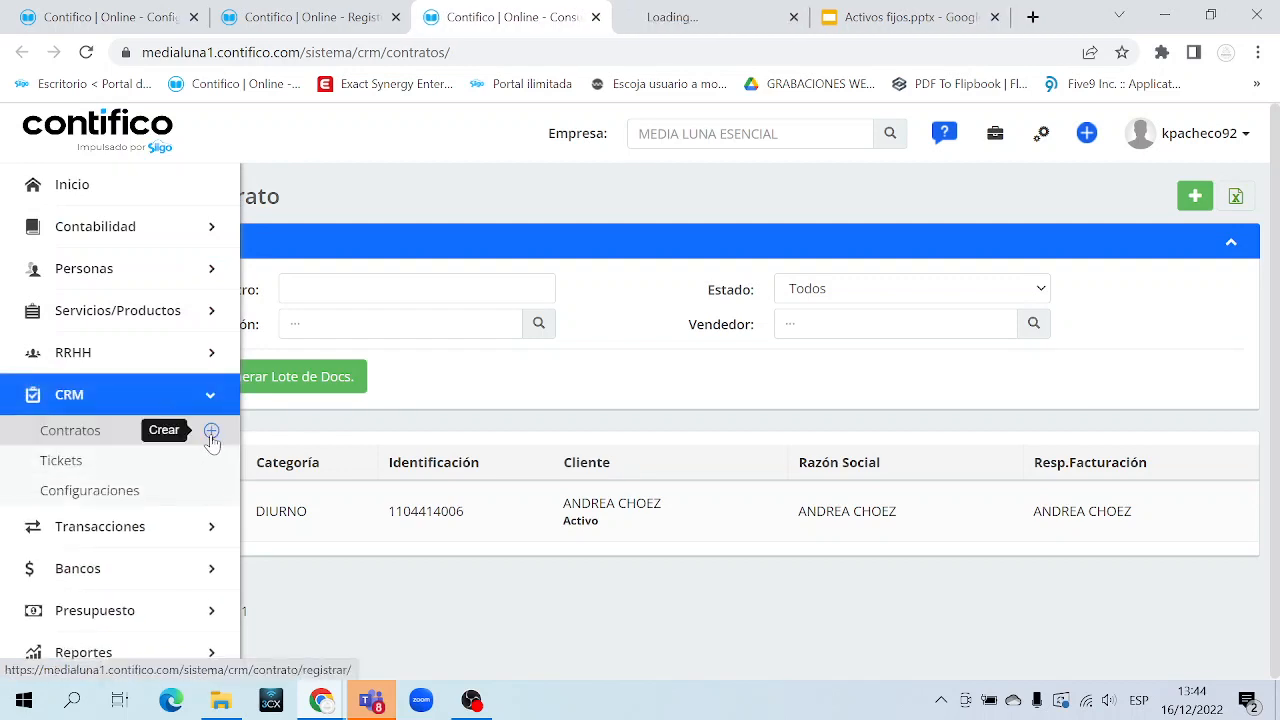
left_click(706, 18)
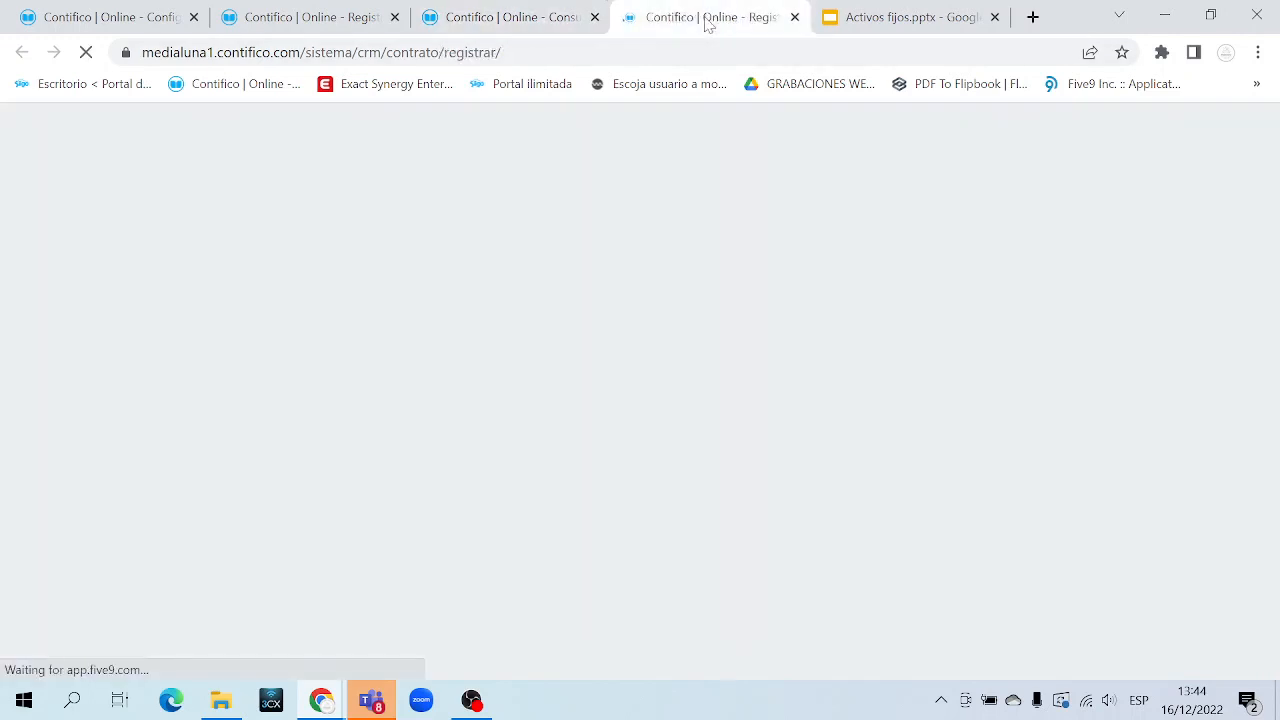
Search for and select the client, and set the same client as Resp. Facturación
left_click(455, 346)
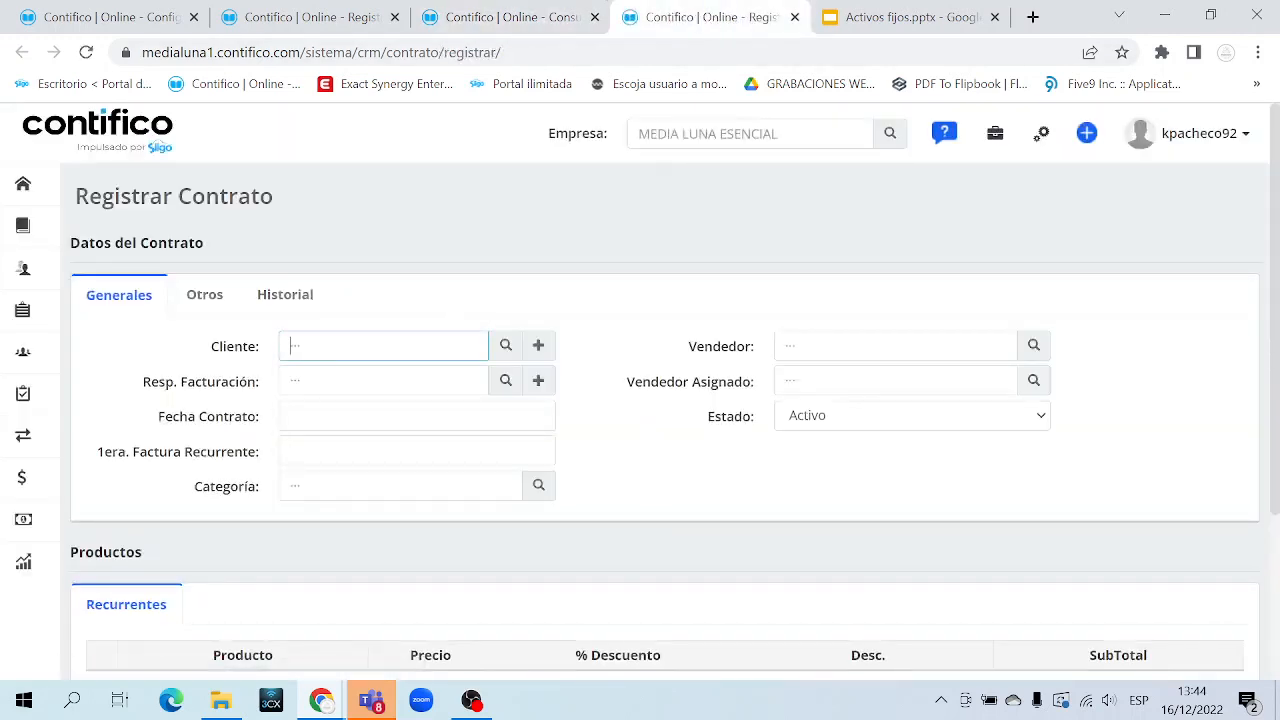
type("LUIS")
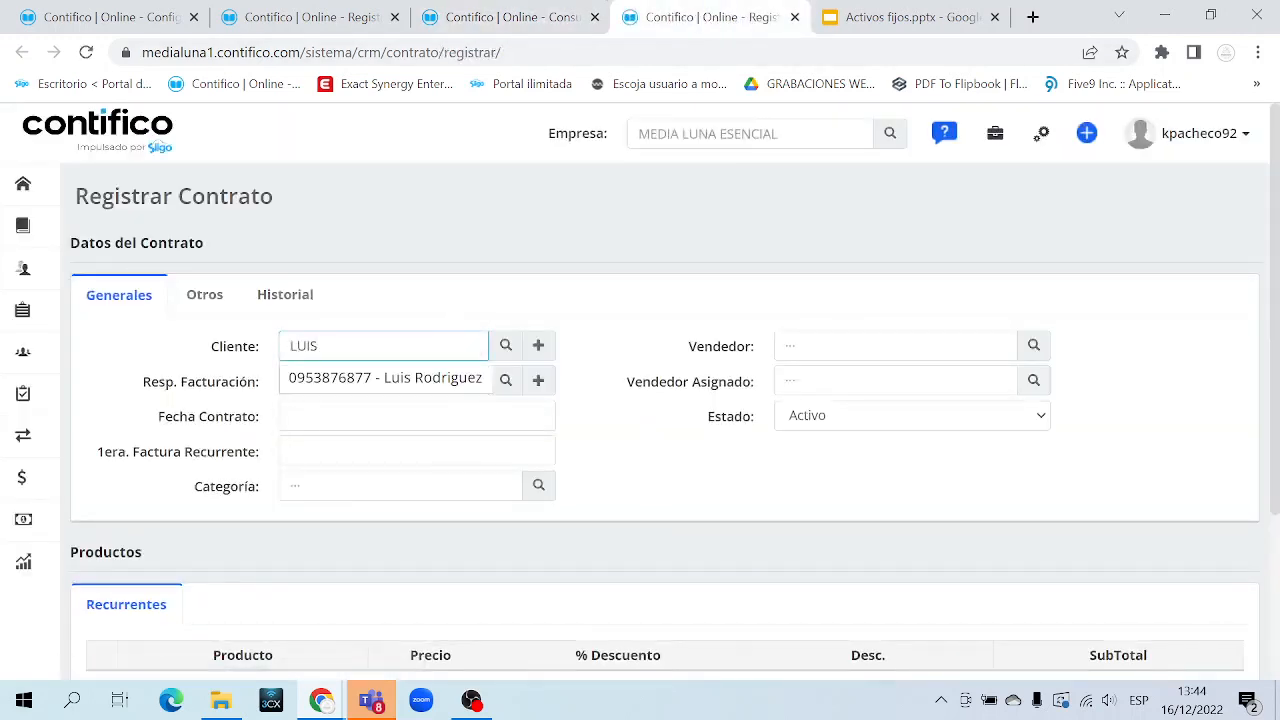
left_click(432, 378)
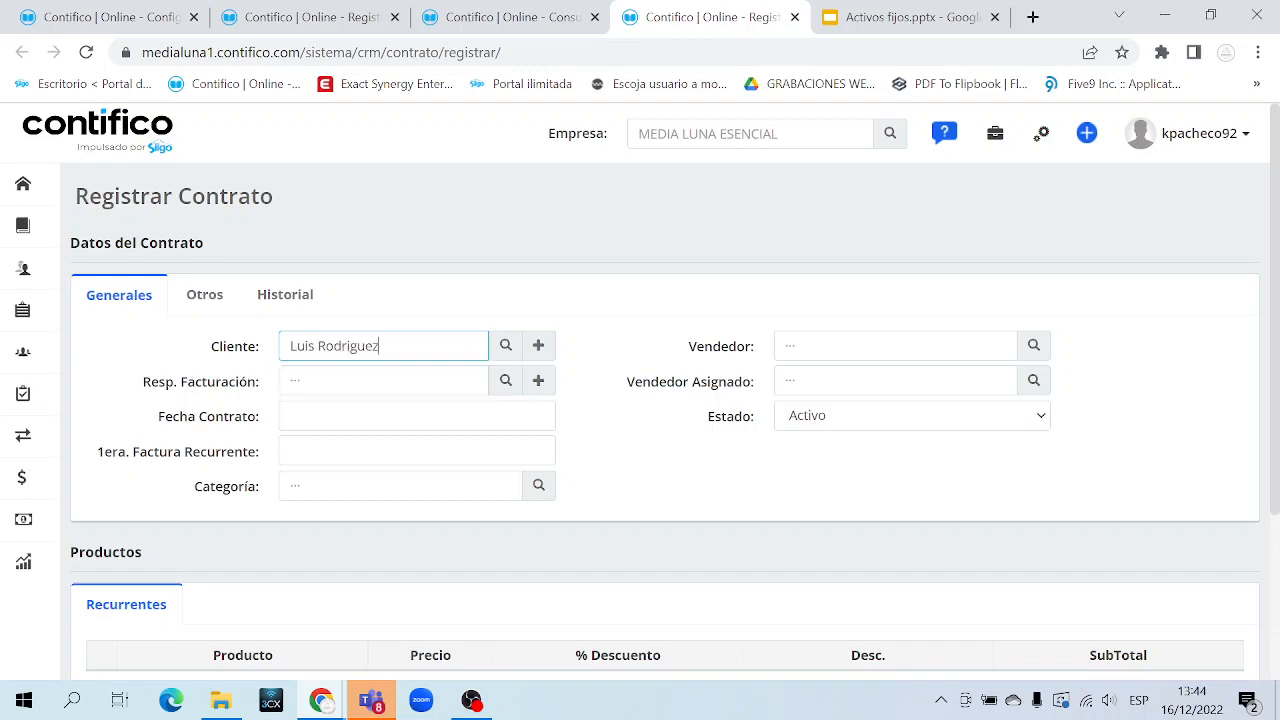
left_click(430, 380)
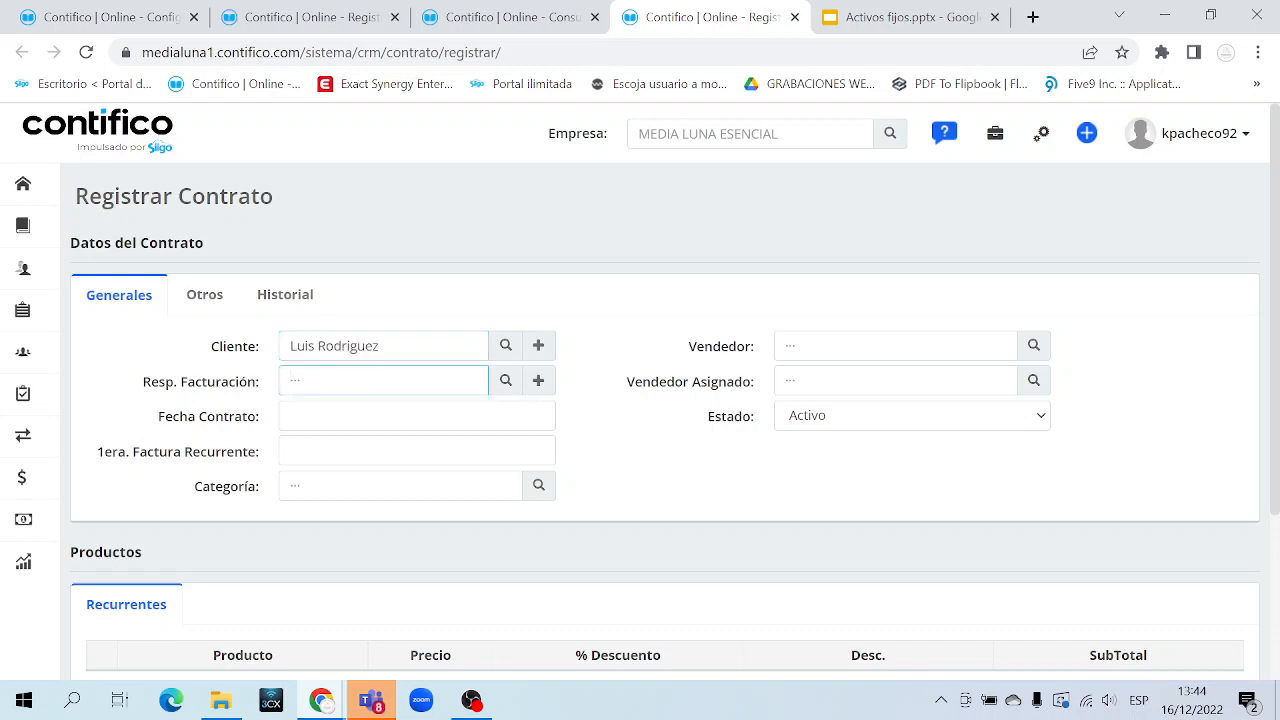
type("LUIS")
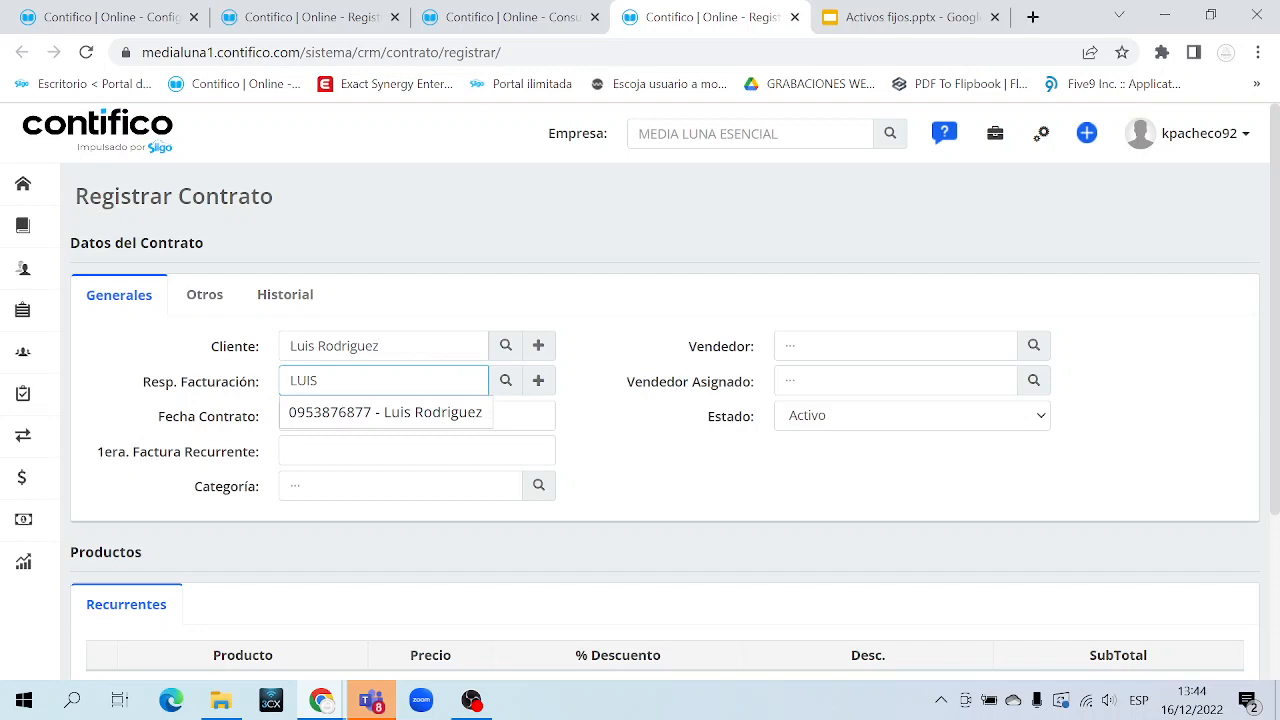
left_click(423, 411)
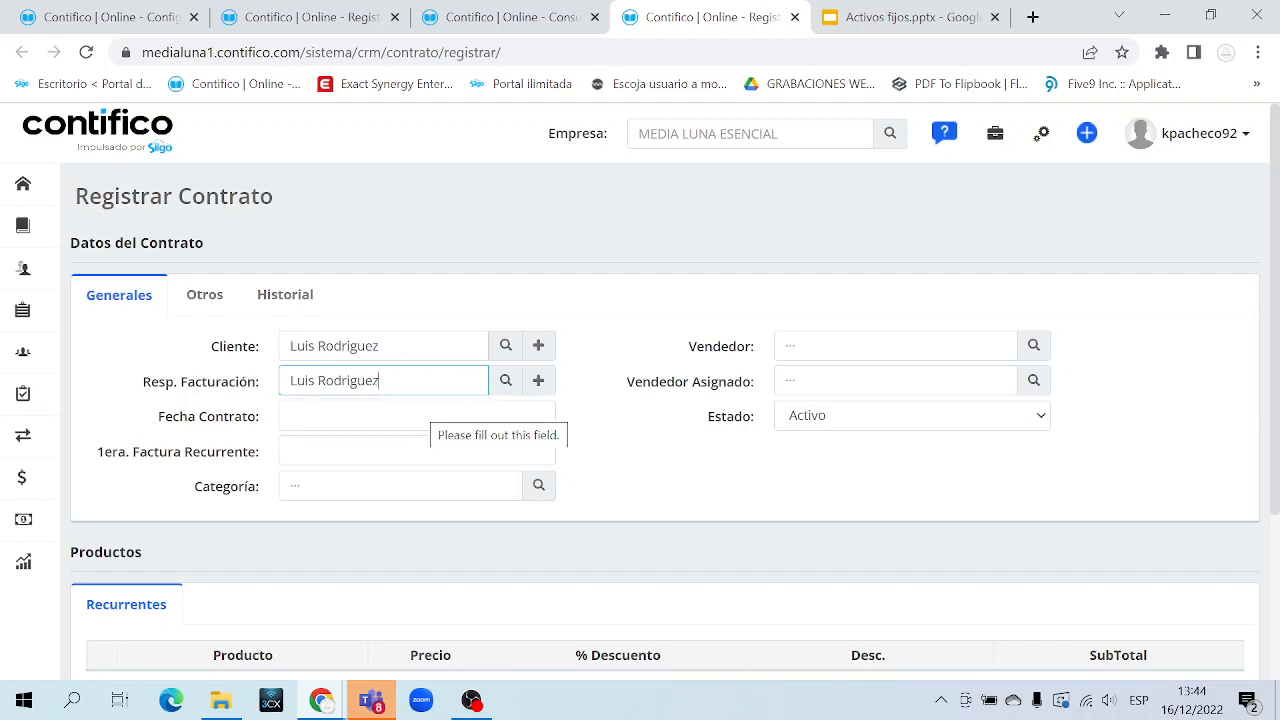
Set the contract date and first recurring invoice date both to 16/12/2022
left_click(428, 416)
left_click(466, 320)
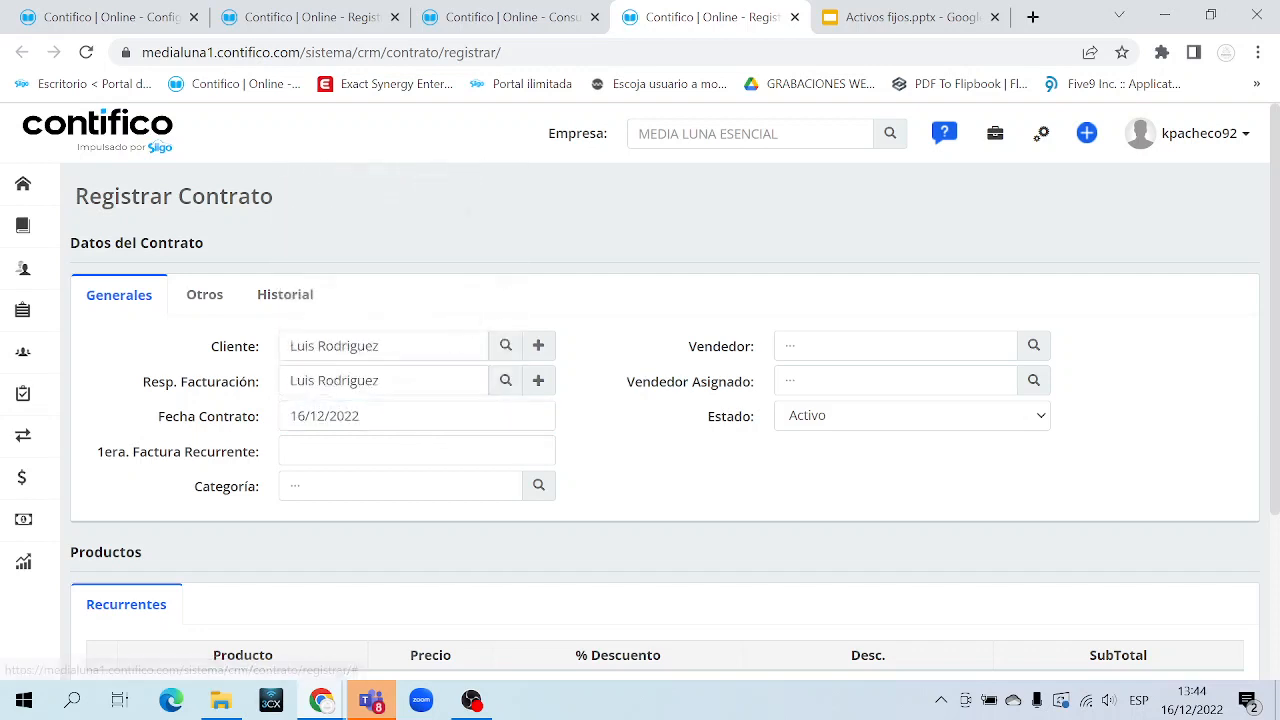
left_click(352, 450)
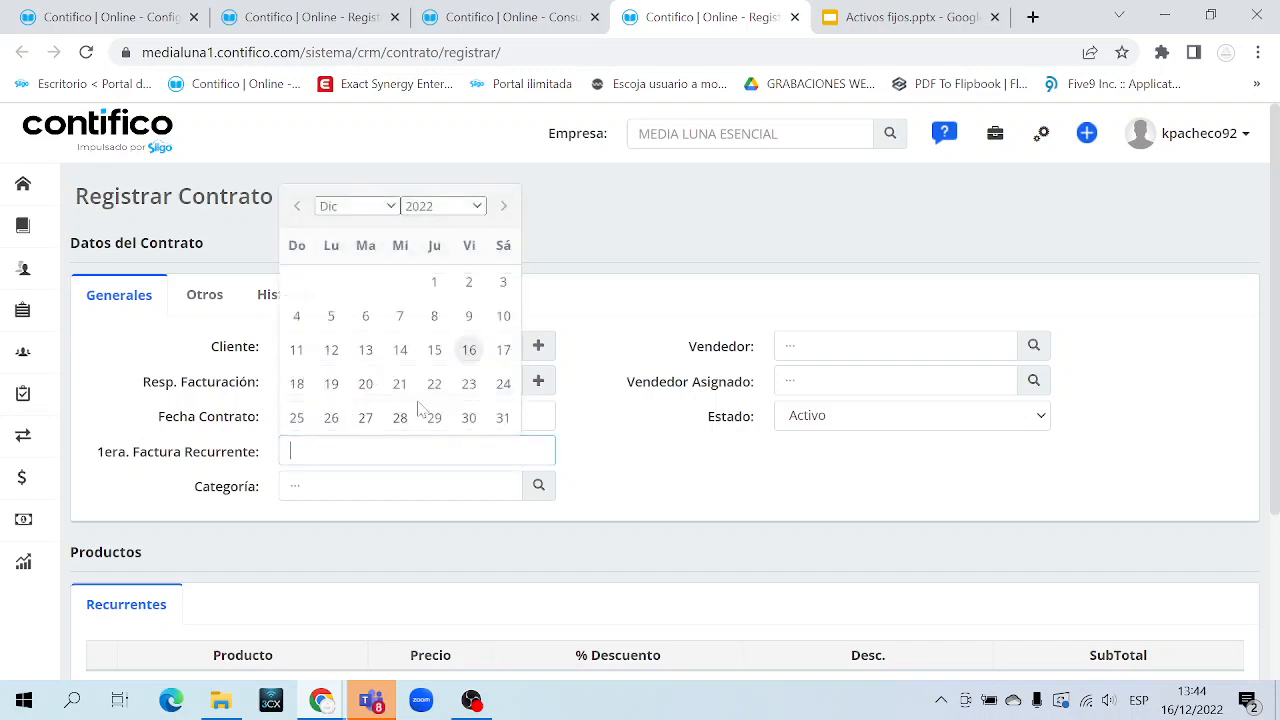
left_click(470, 351)
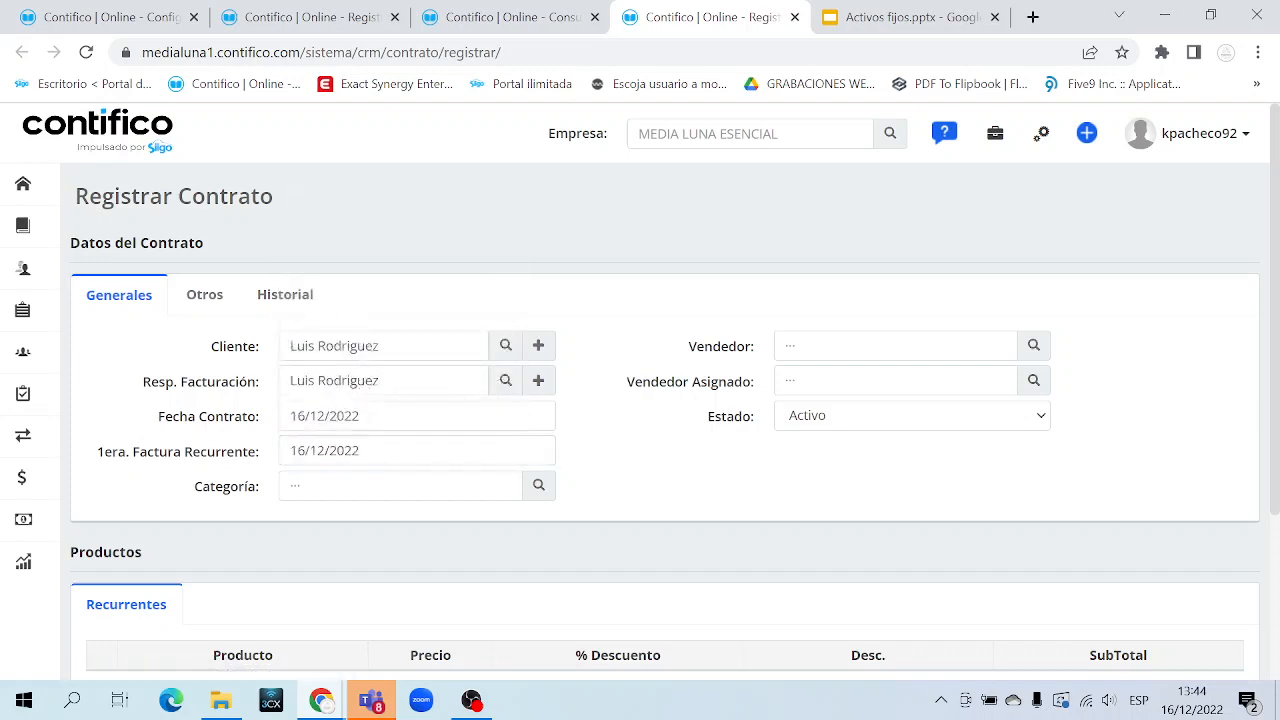
Choose category DIURNO and the same first-listed seller as Vendedor and Vendedor Asignado
left_click(538, 486)
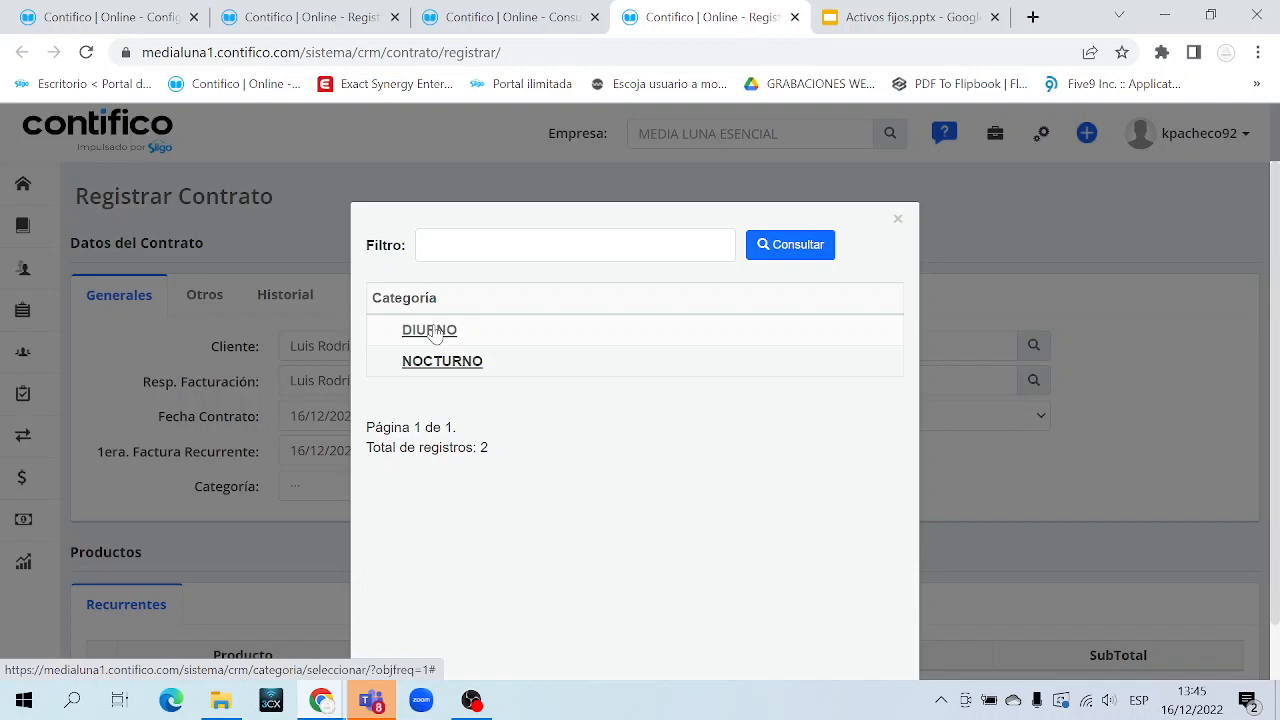
left_click(433, 330)
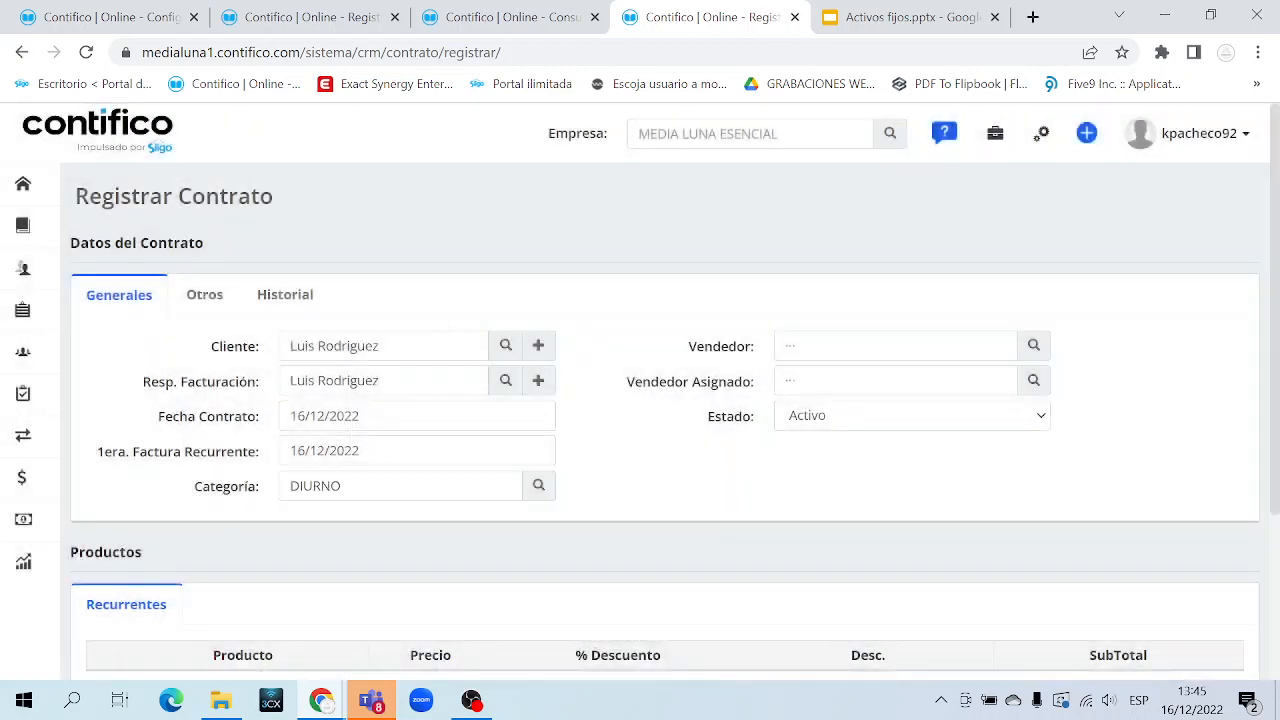
left_click(1033, 345)
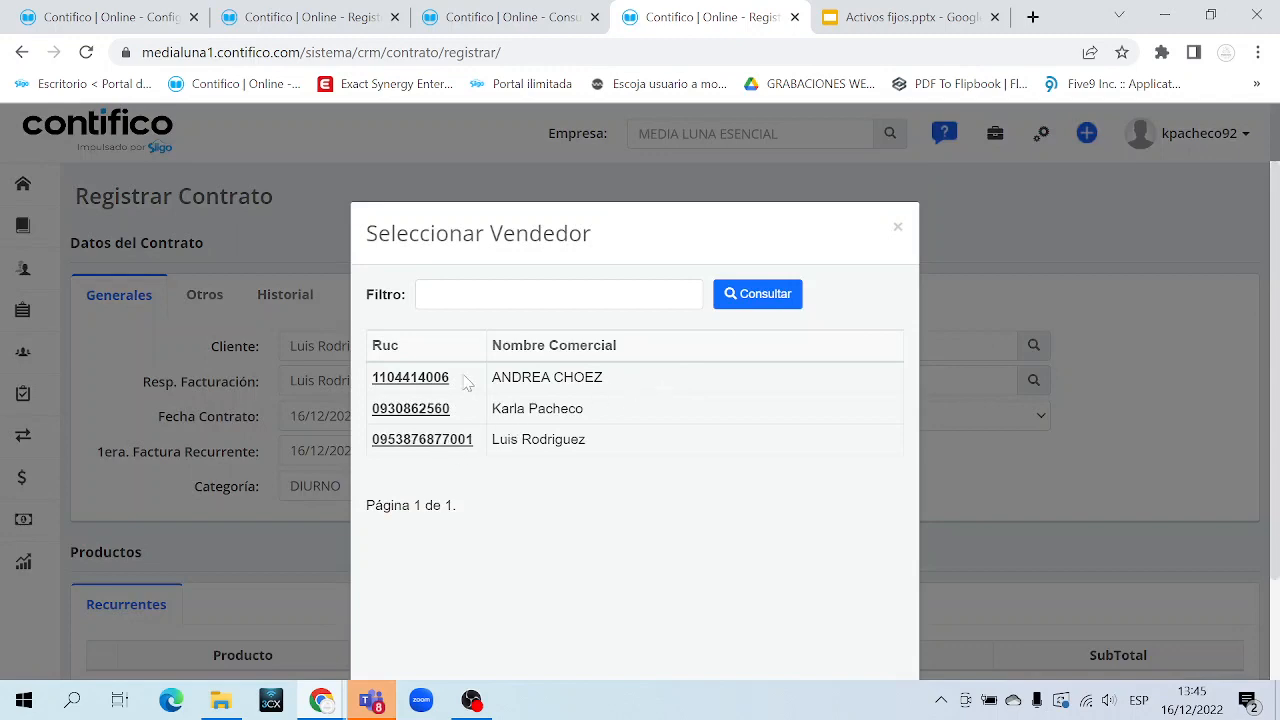
left_click(430, 376)
left_click(786, 380)
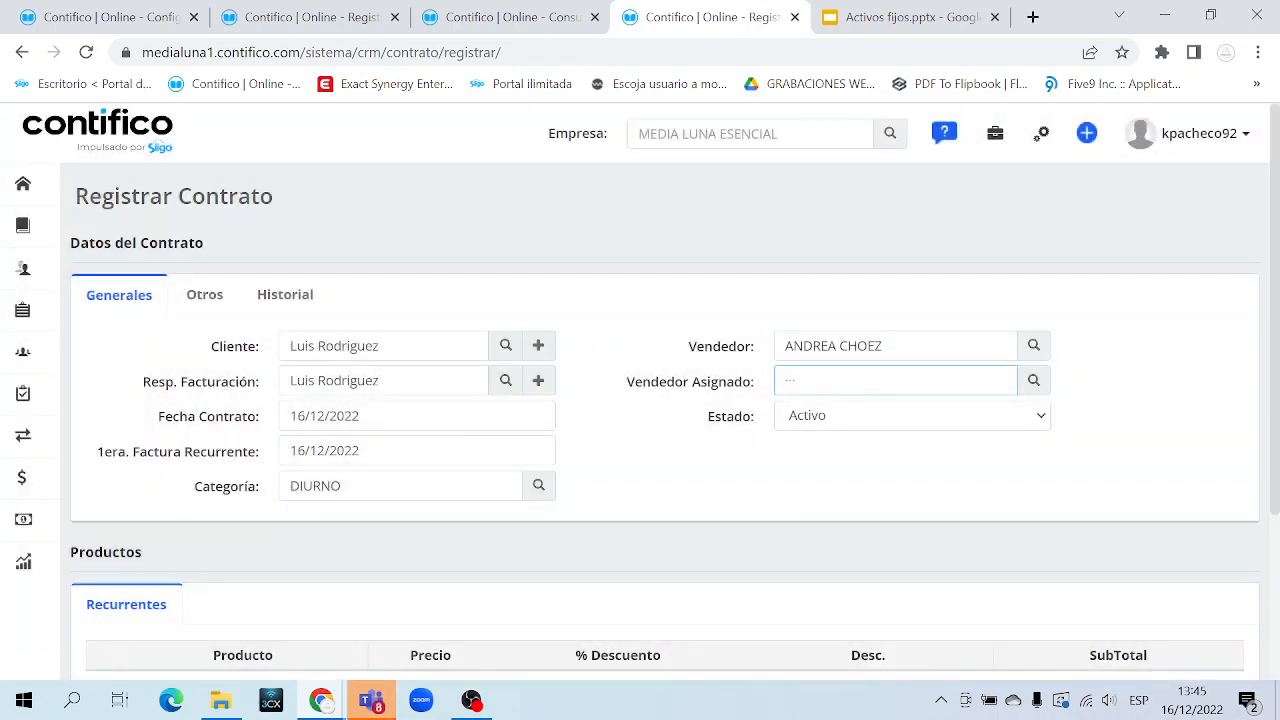
left_click(1033, 380)
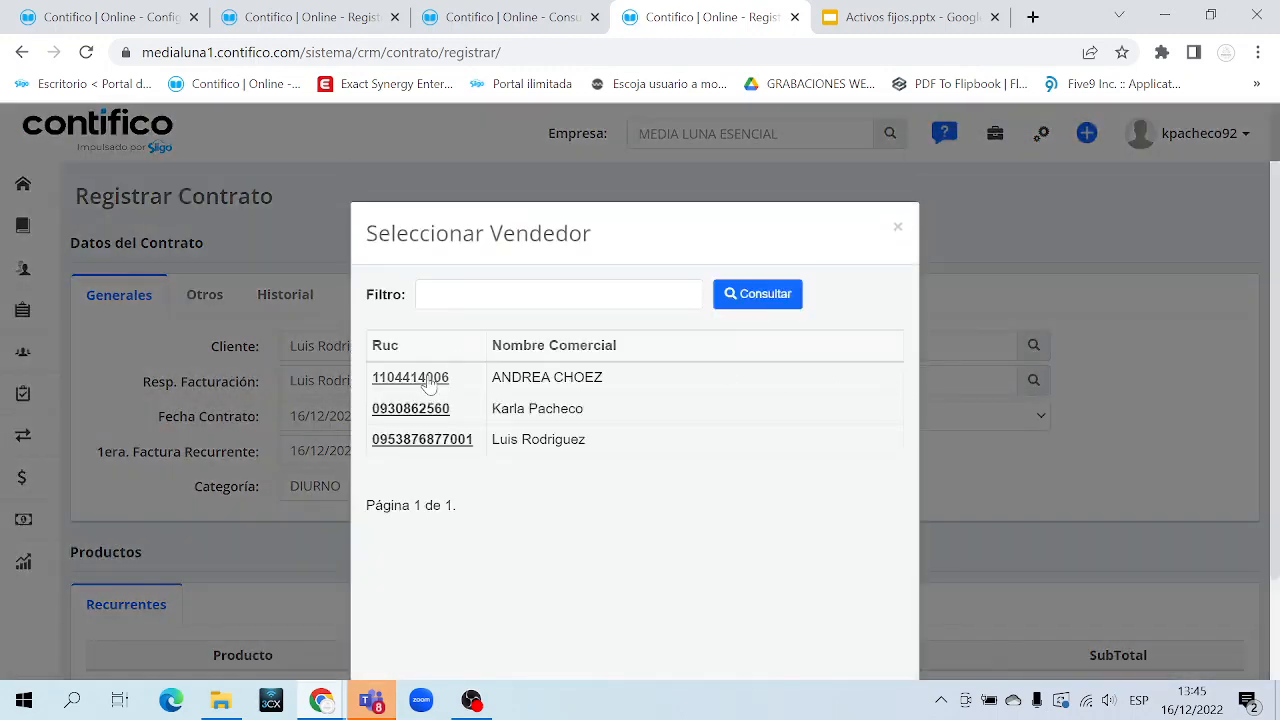
left_click(428, 380)
scroll(496, 385, "down", 3)
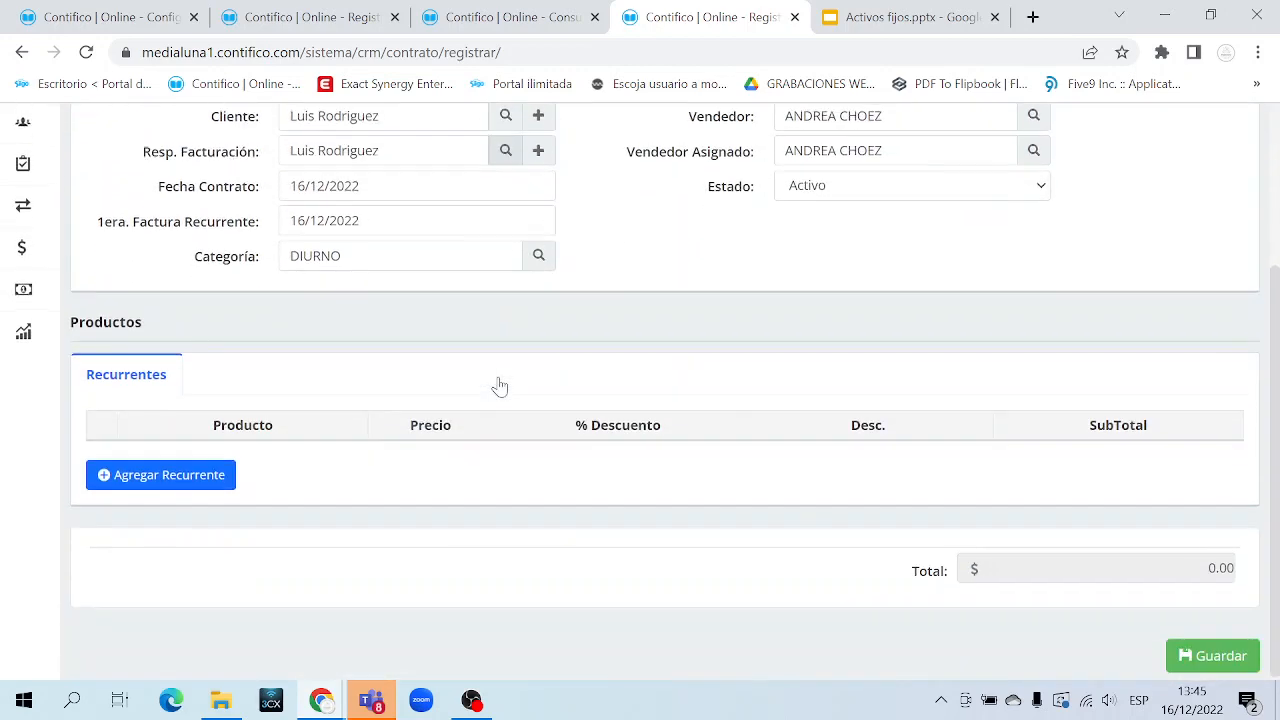
Add a recurring PLAN 60 MEGAS product at 30 with 0.0 discount
left_click(189, 478)
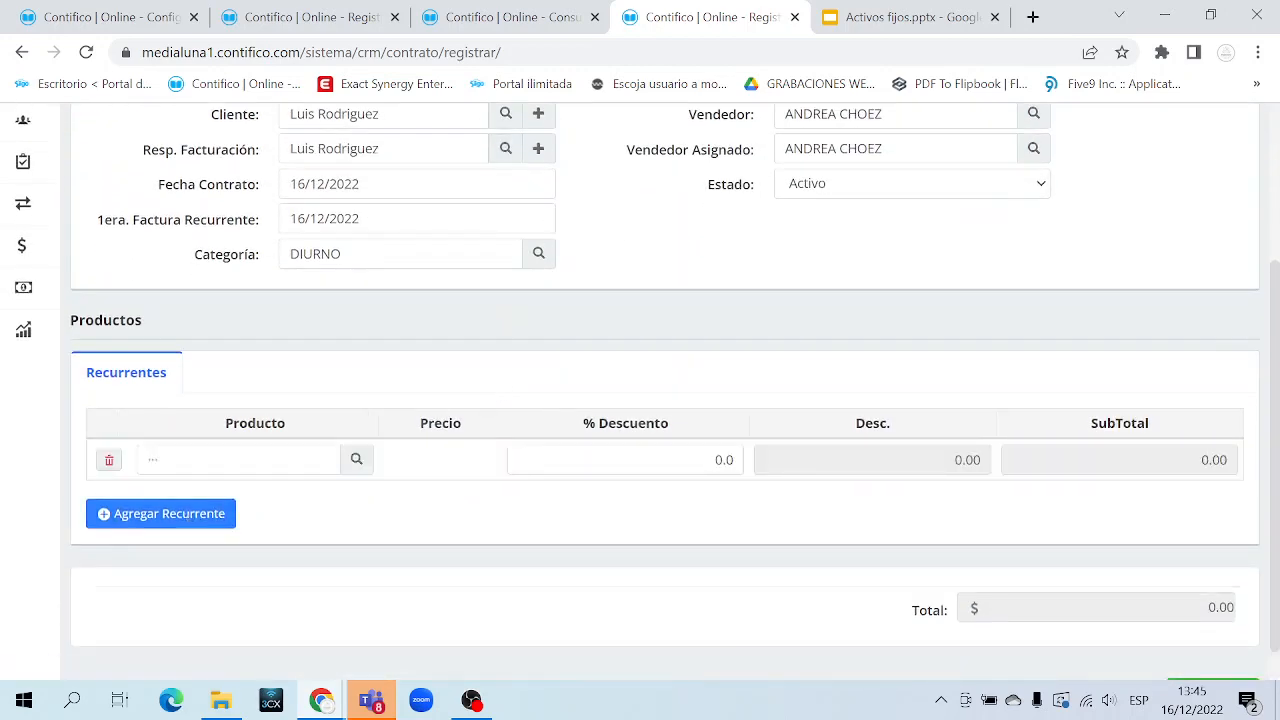
type("PLAN")
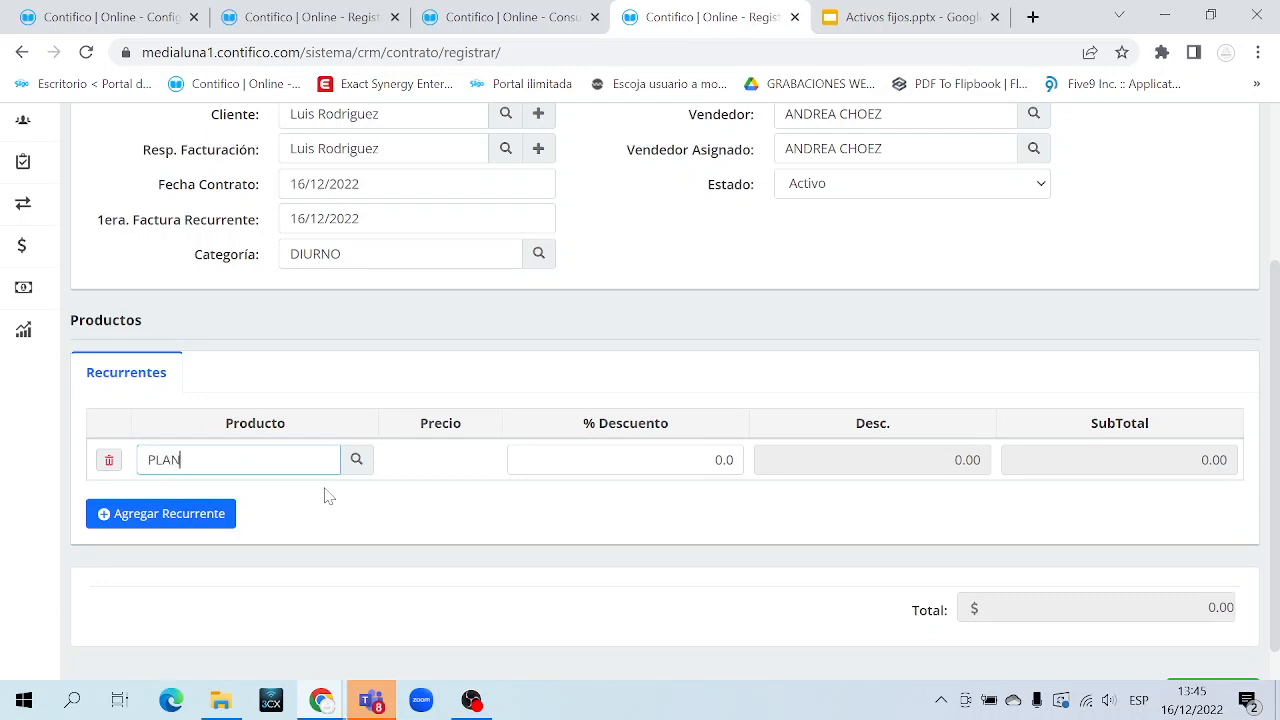
left_click(298, 497)
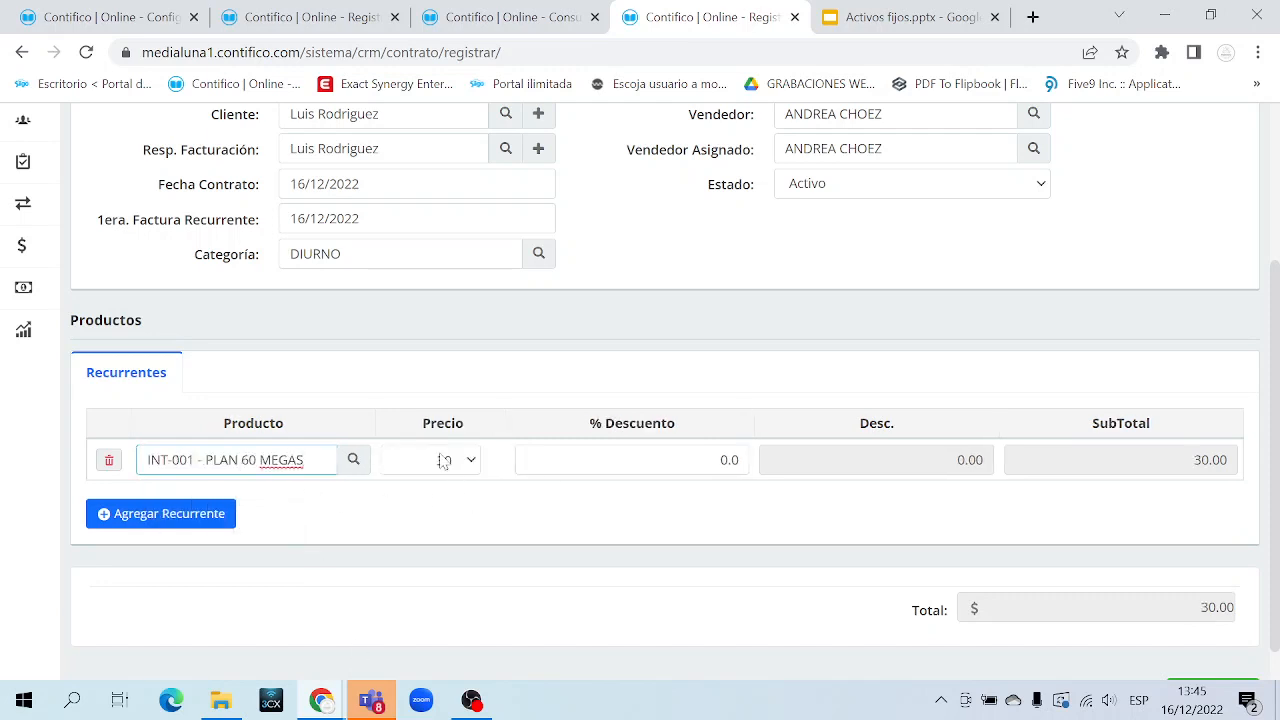
left_click(632, 460)
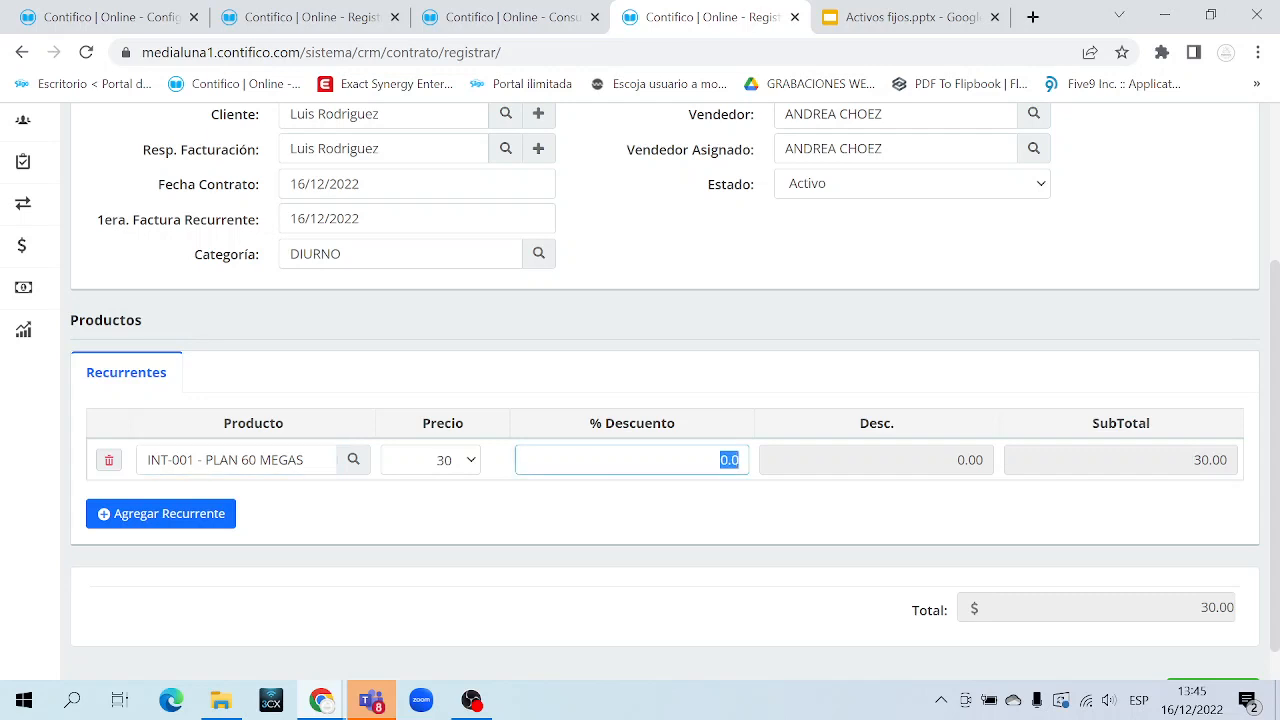
left_click(658, 511)
scroll(658, 511, "up", 3)
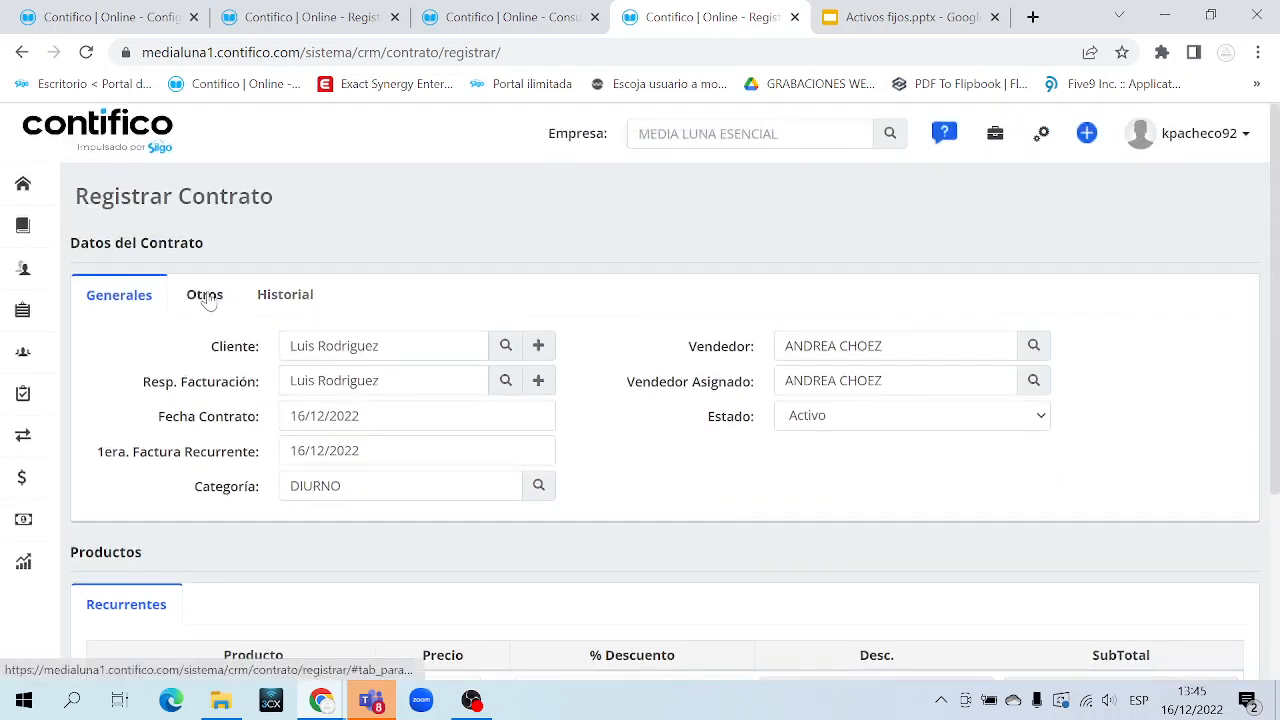
On the Otros tab, enter the contact person's name, city quito and negotiation start 16/12/2022
left_click(208, 296)
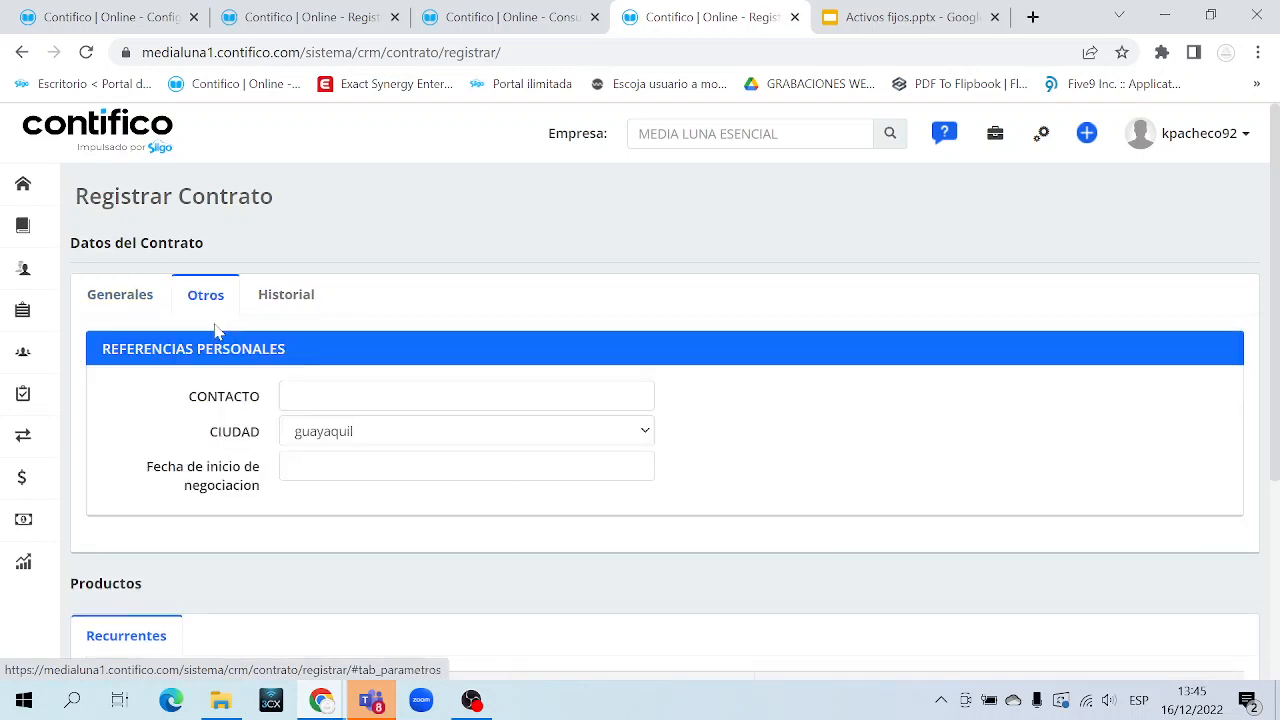
scroll(200, 320, "down", 1)
left_click_drag(187, 298, 192, 316)
left_click(189, 314)
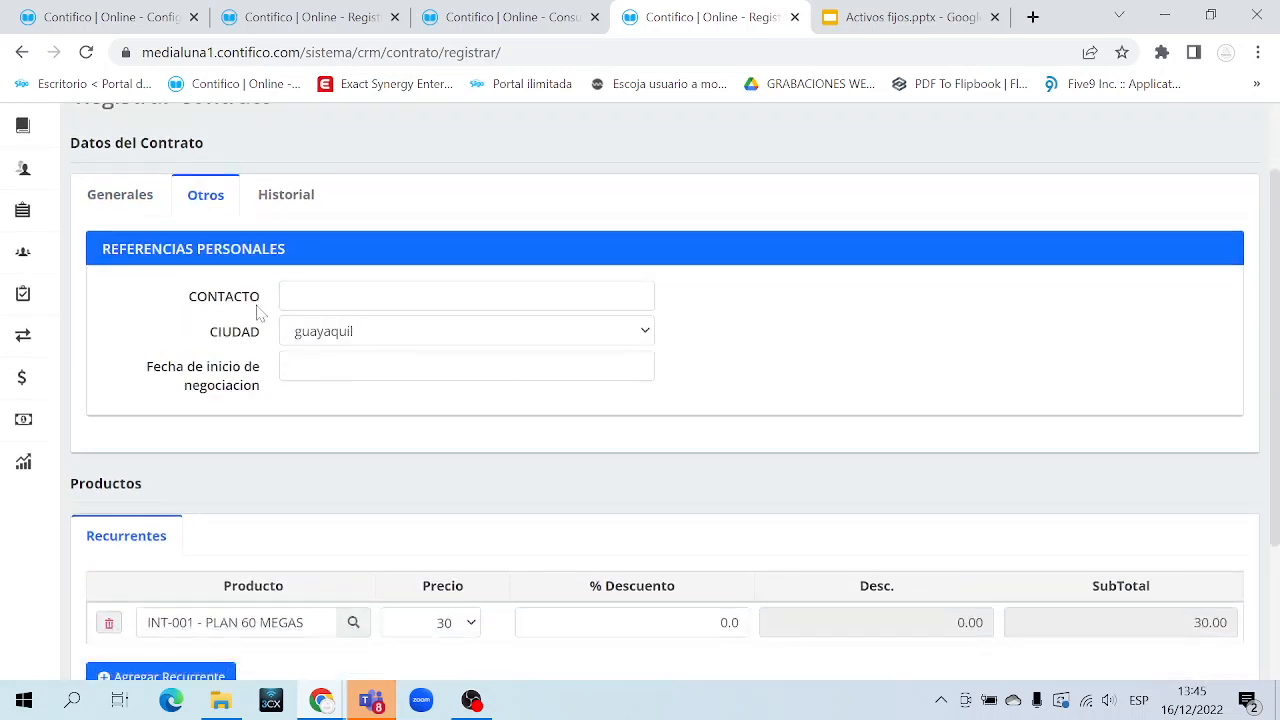
left_click(300, 298)
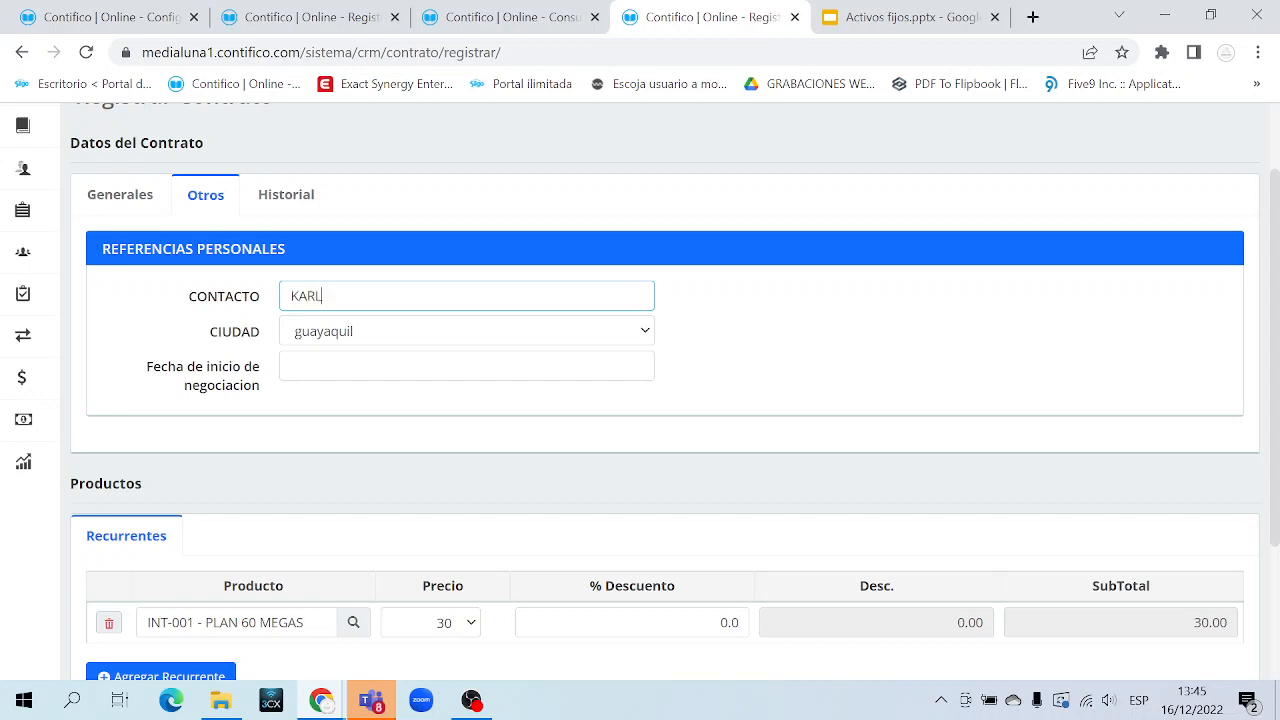
left_click(362, 330)
left_click(346, 374)
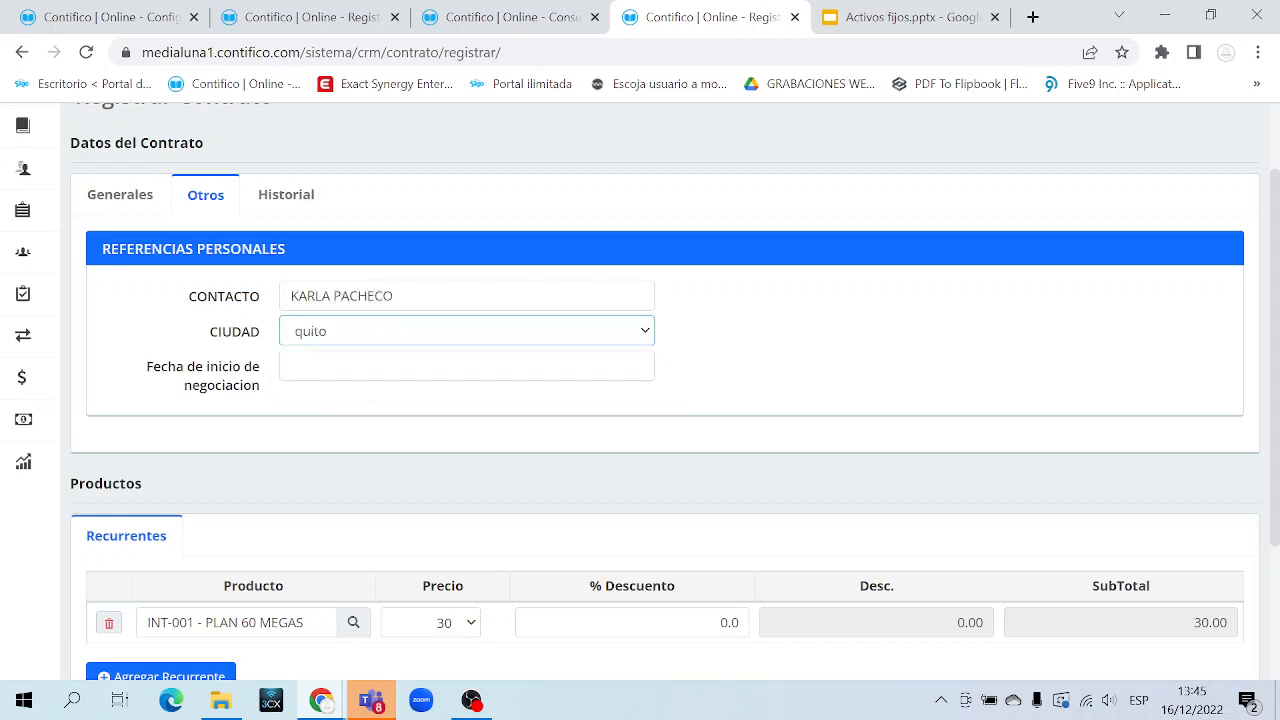
left_click(284, 370)
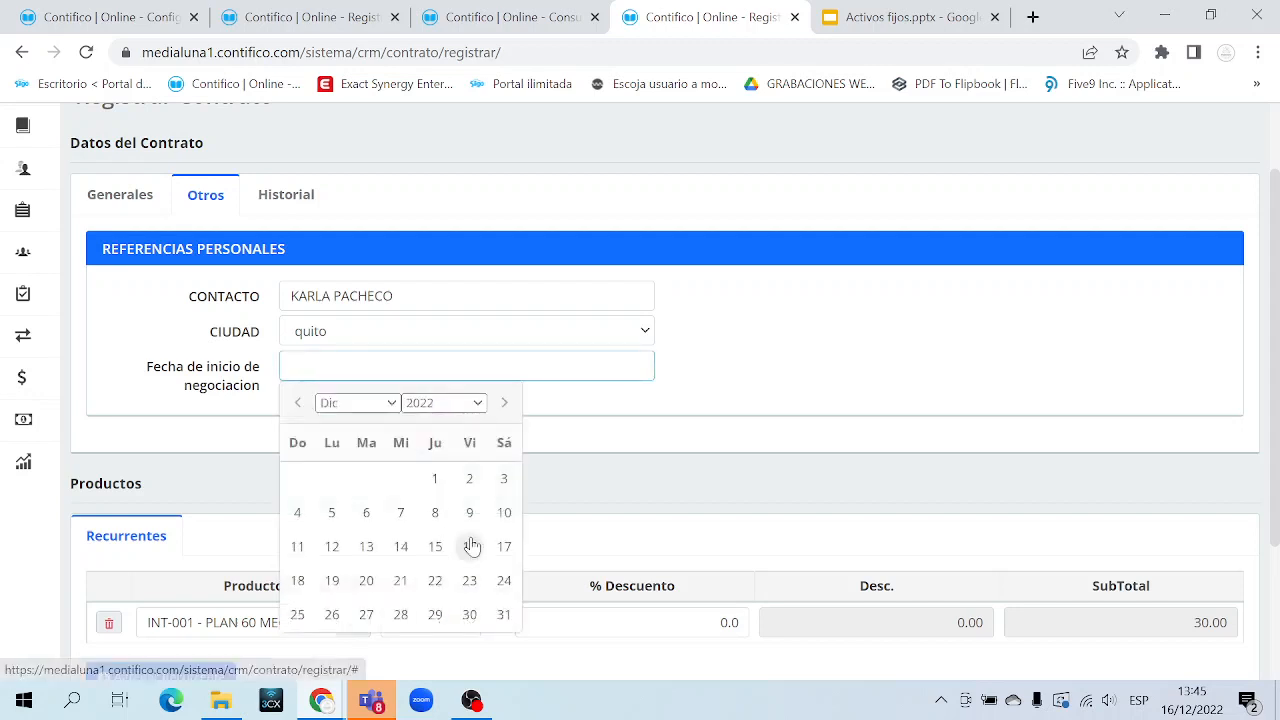
left_click(470, 546)
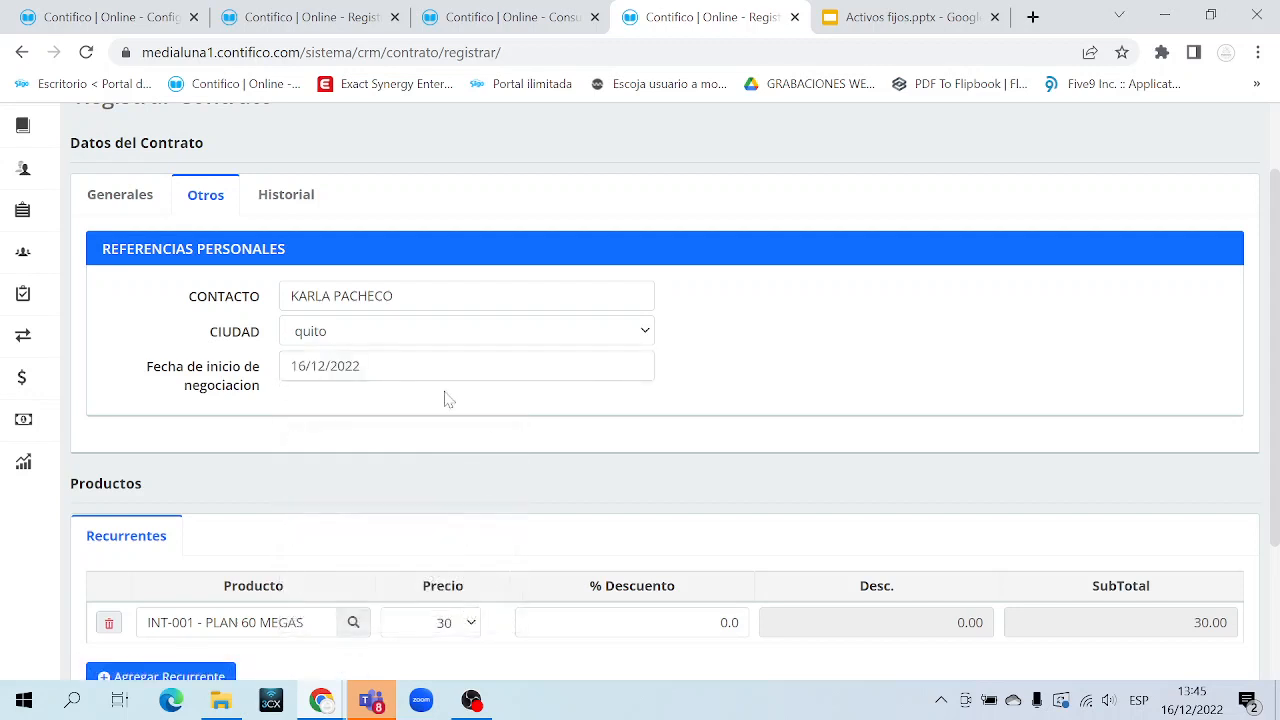
left_click(124, 198)
scroll(852, 382, "down", 2)
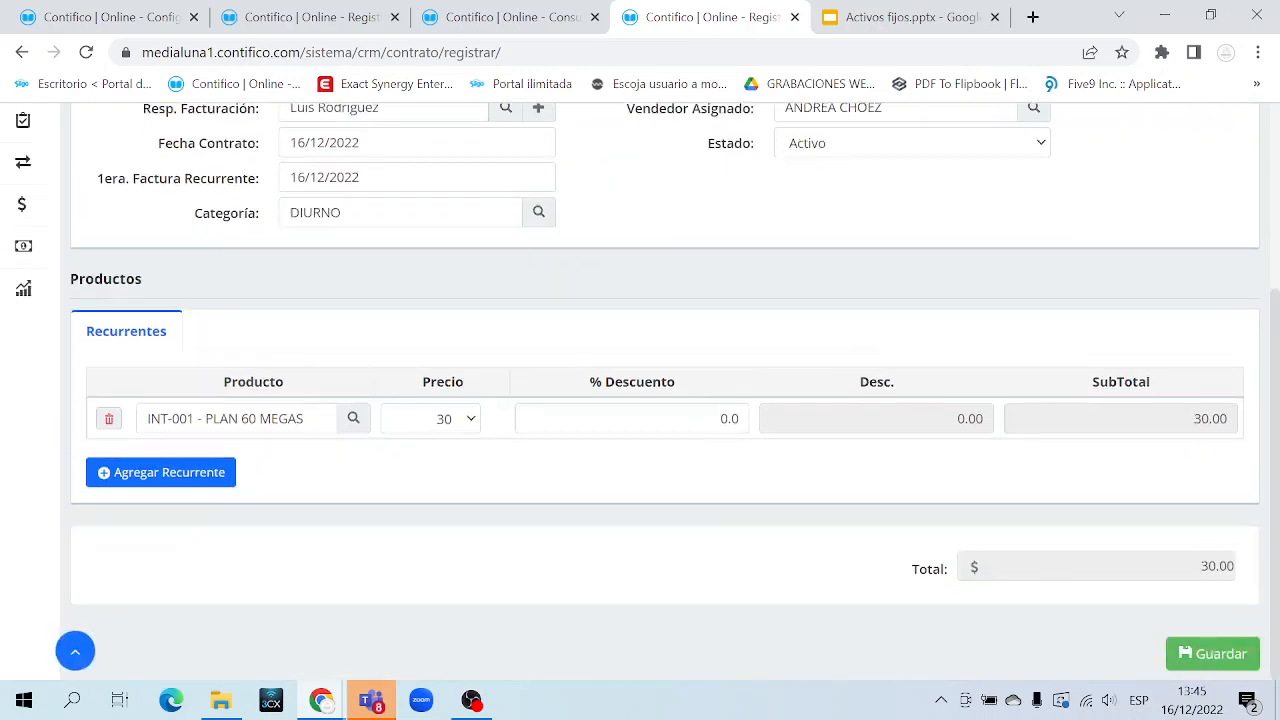
Save the second contract and open CRM > Contratos, showing two Activo DIURNO contracts (Total: 2)
left_click(1214, 654)
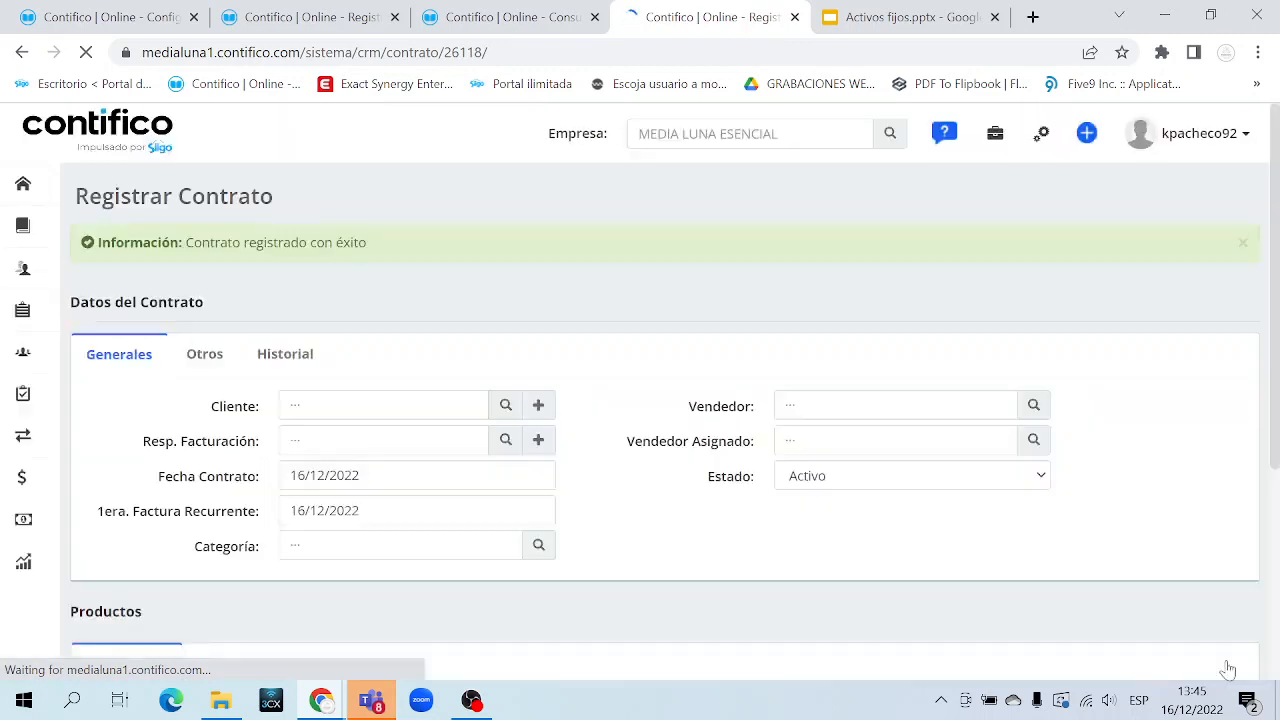
mouse_move(43, 380)
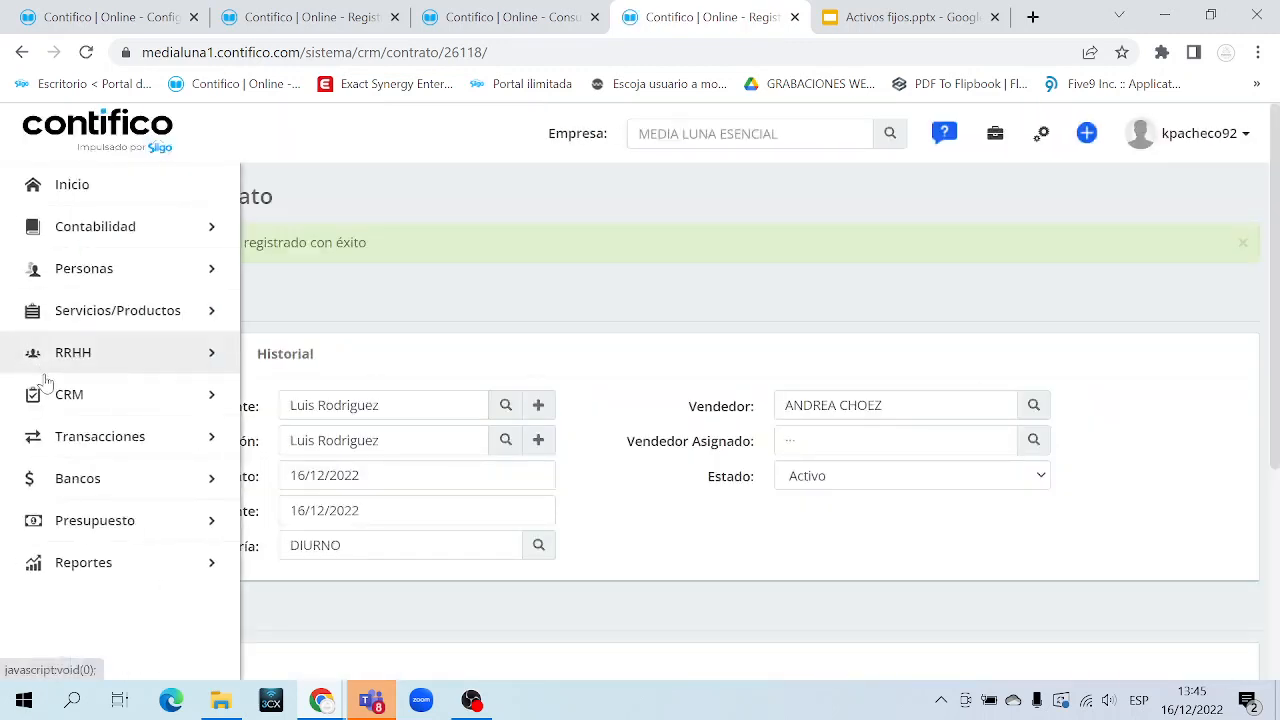
left_click(114, 360)
left_click(116, 363)
left_click(116, 408)
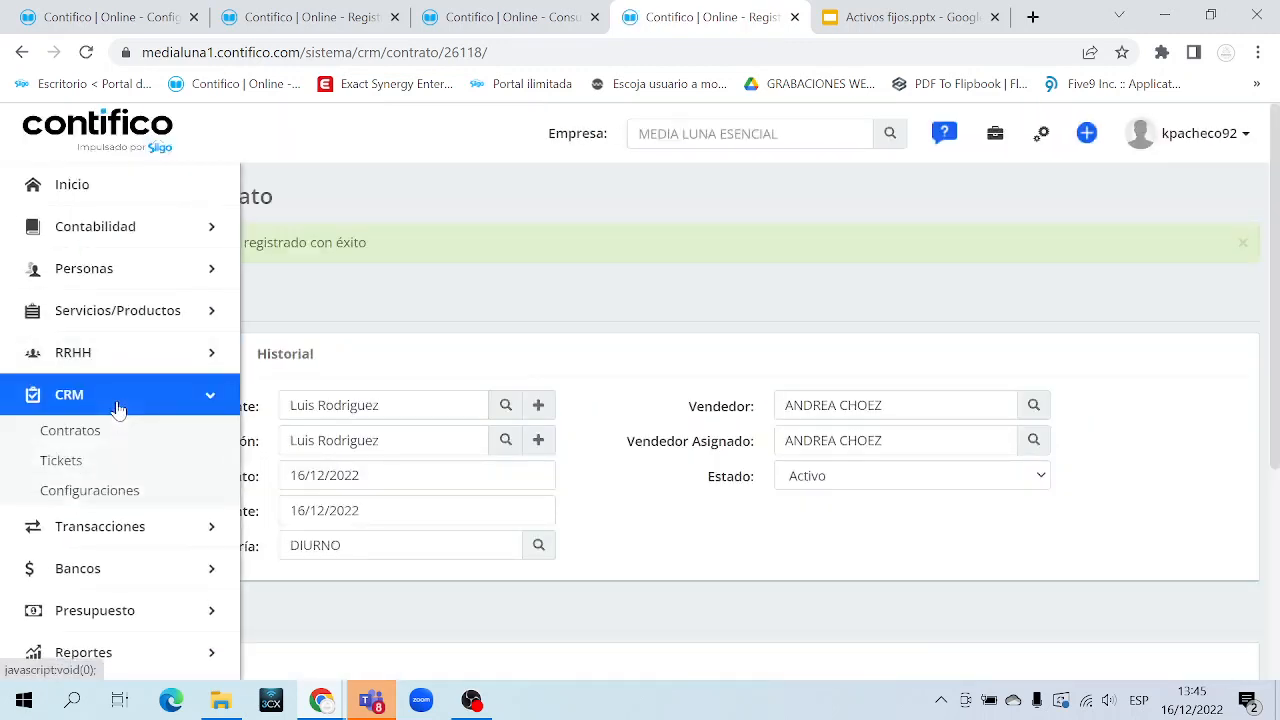
left_click(114, 440)
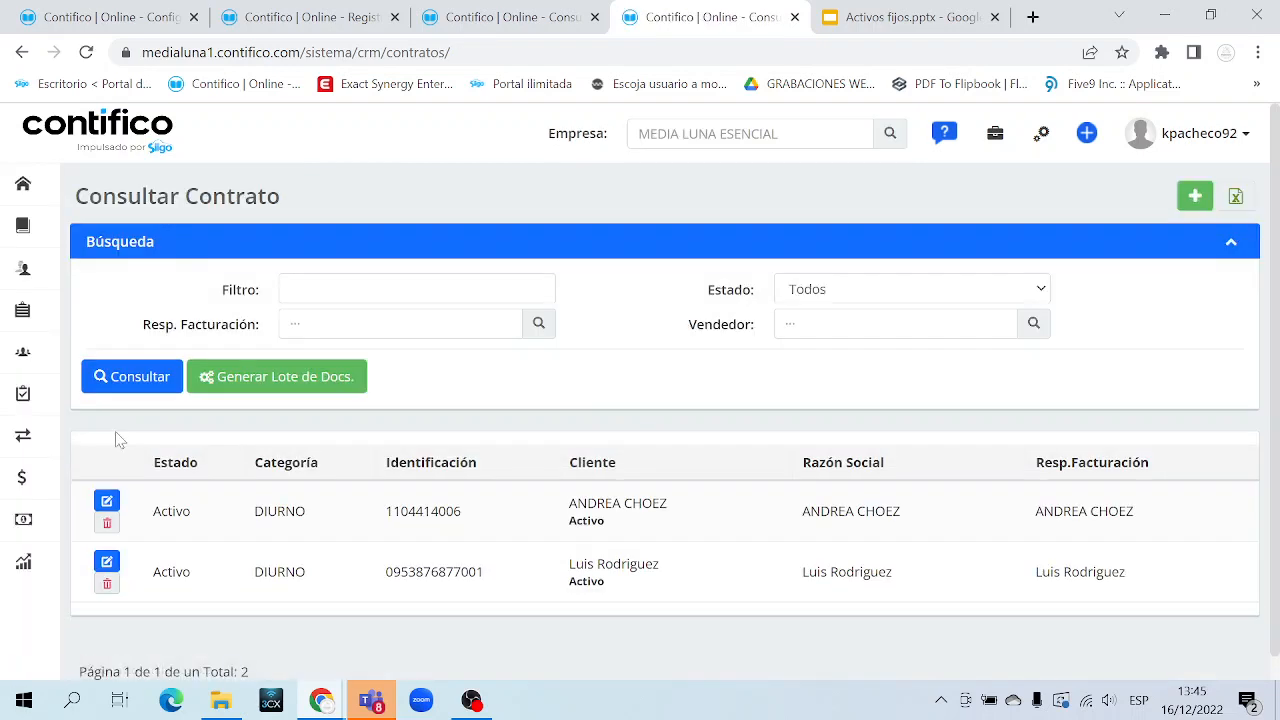
left_click_drag(168, 511, 1163, 572)
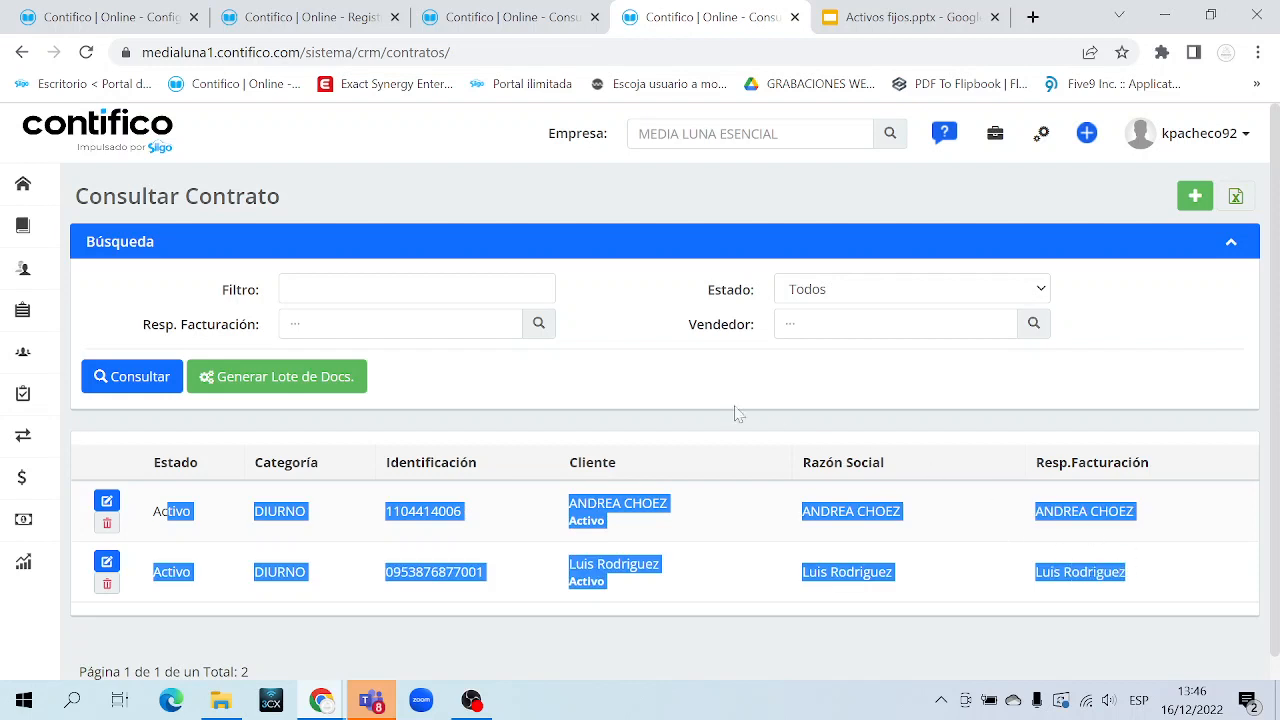
left_click(688, 389)
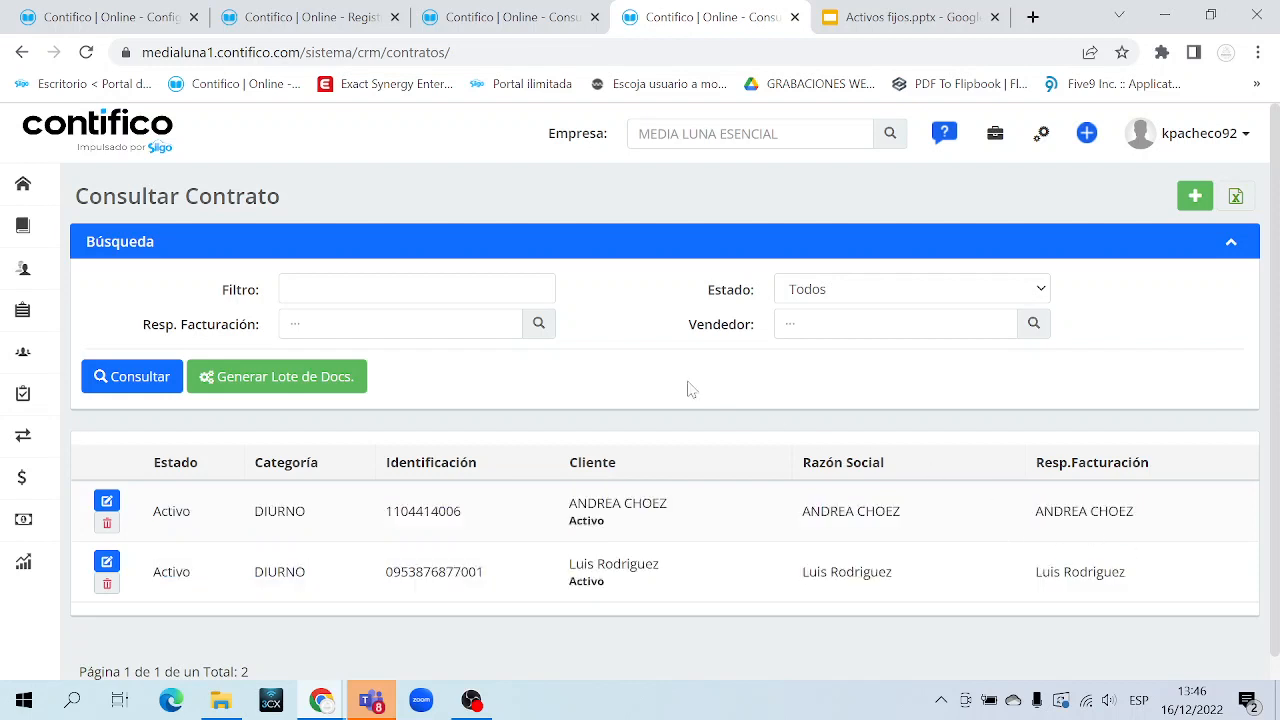
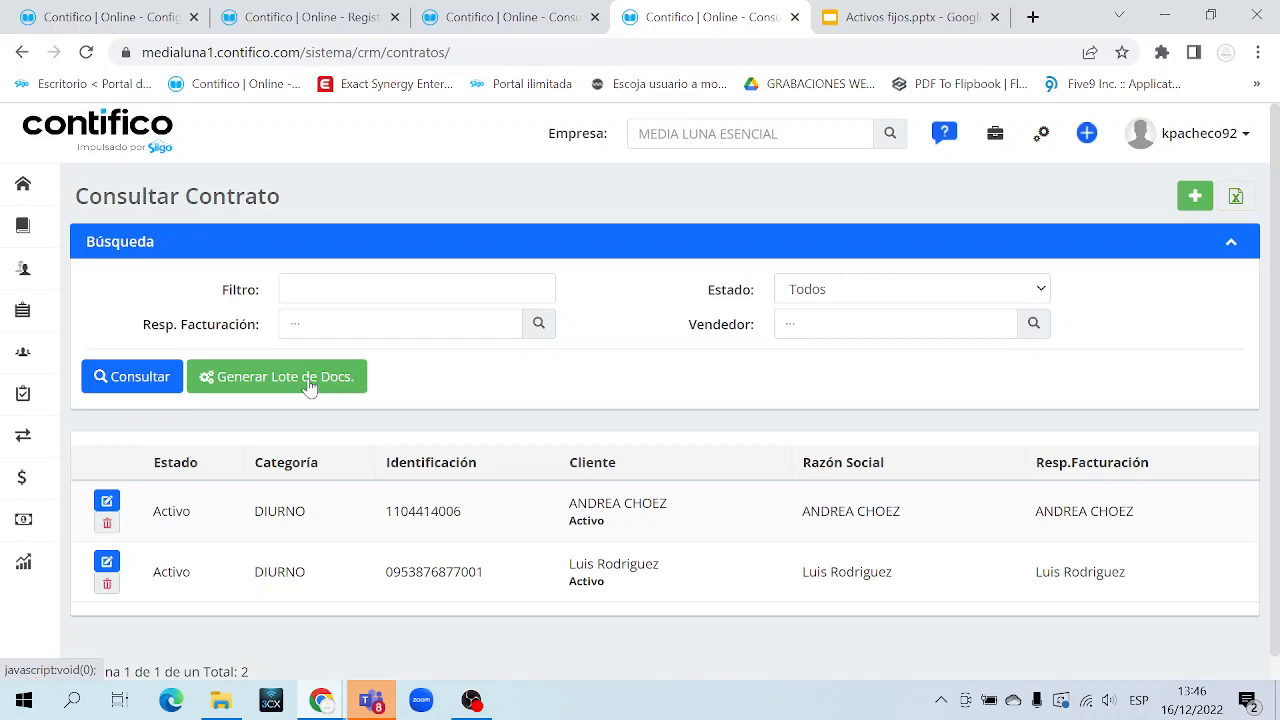
Generate a document batch for category DIURNO described as FACTURACION MENSUAL, then close the success confirmation
left_click(310, 378)
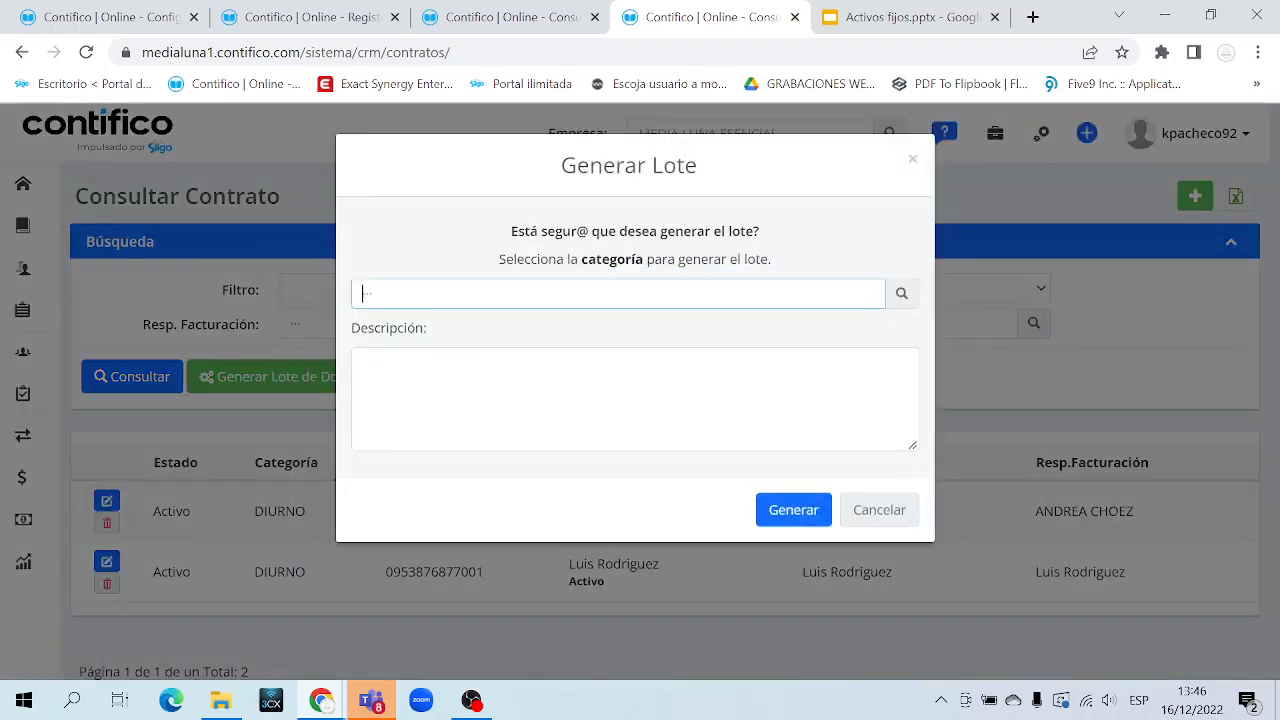
left_click(905, 295)
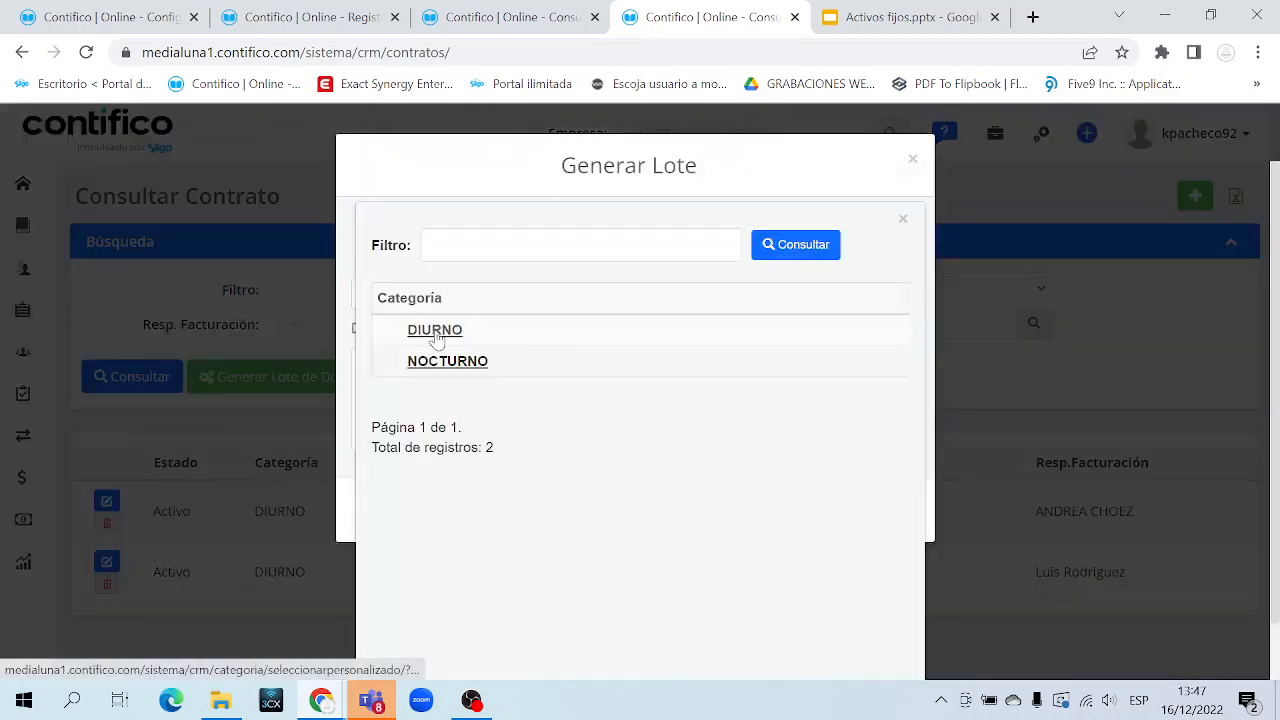
left_click(435, 331)
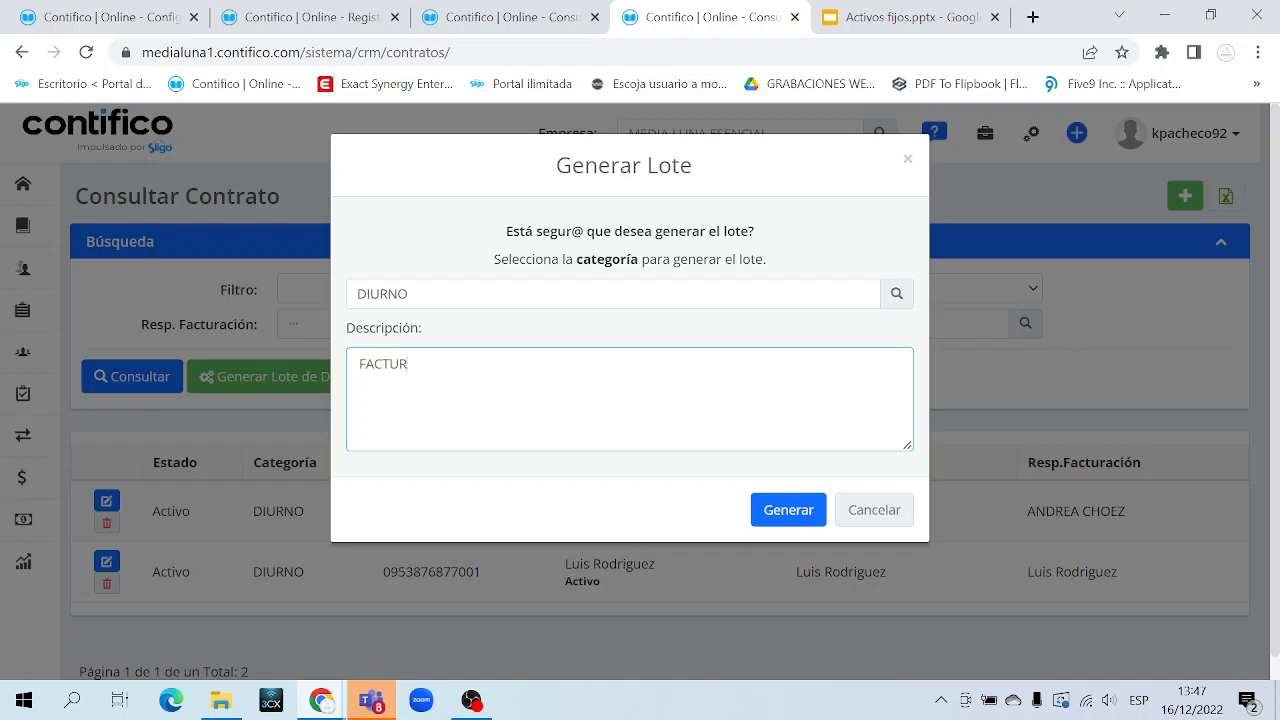
type("MENSUAL")
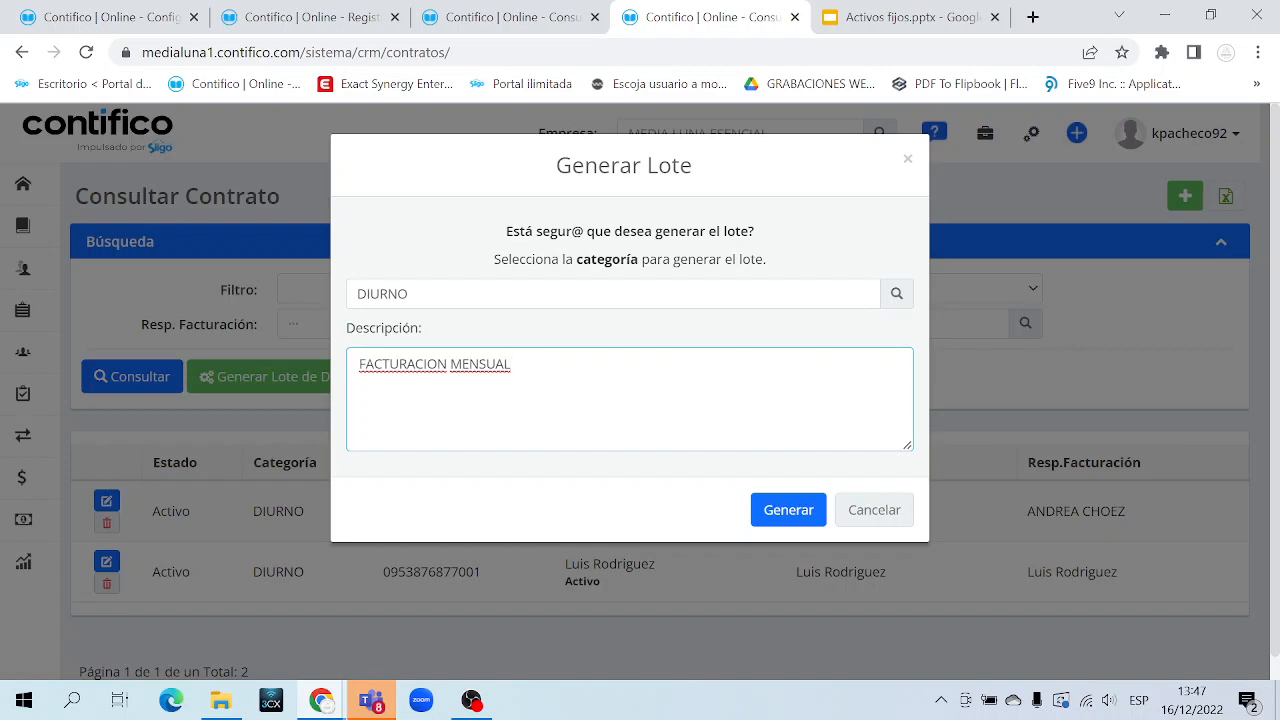
left_click(793, 512)
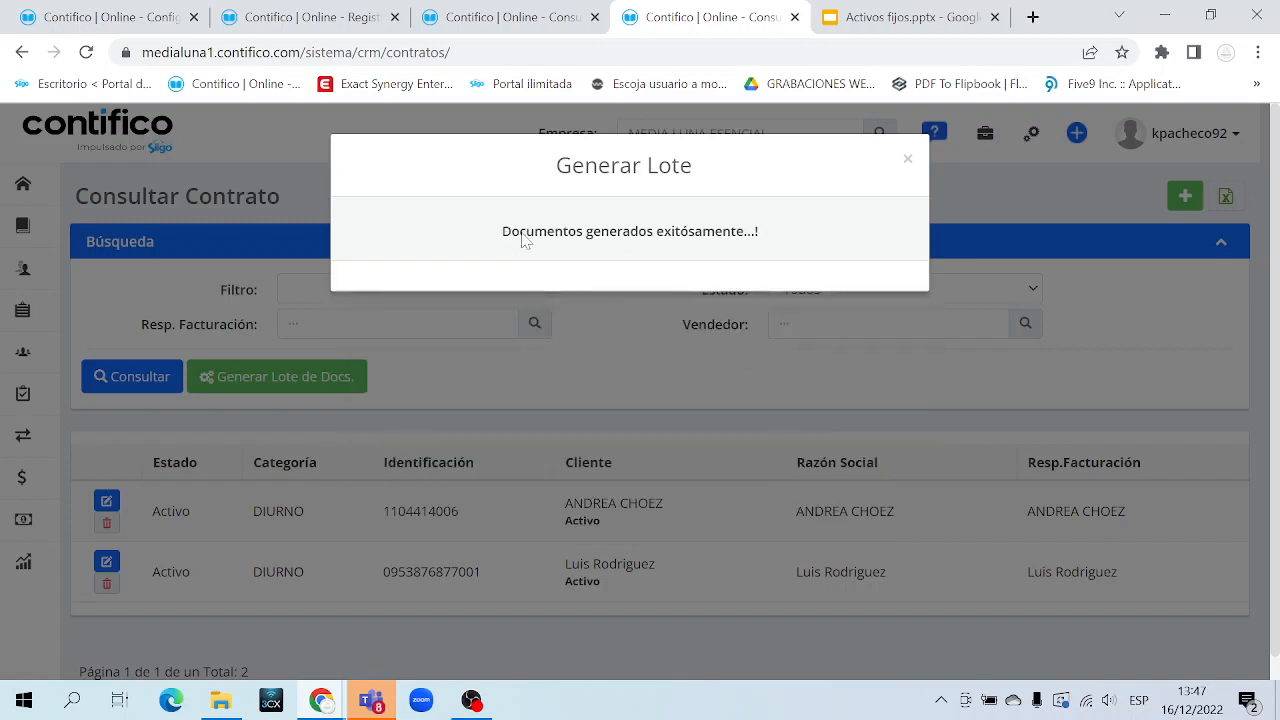
left_click_drag(521, 240, 764, 236)
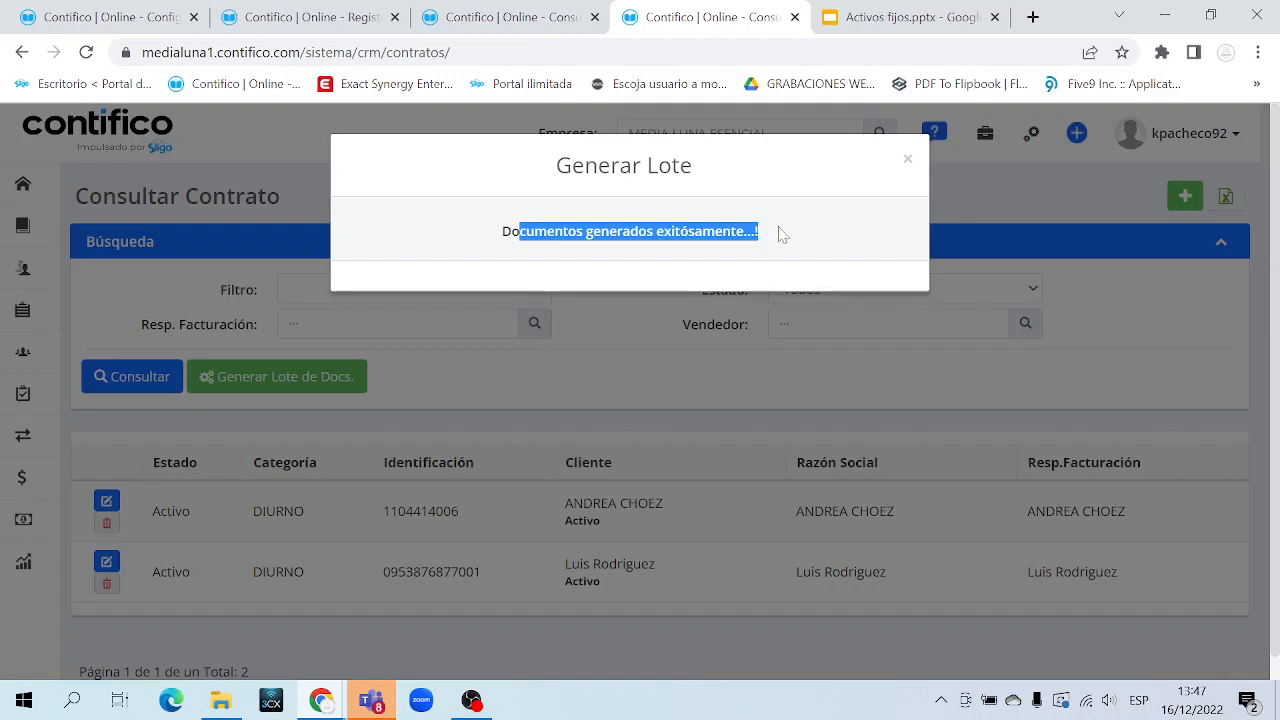
left_click(907, 159)
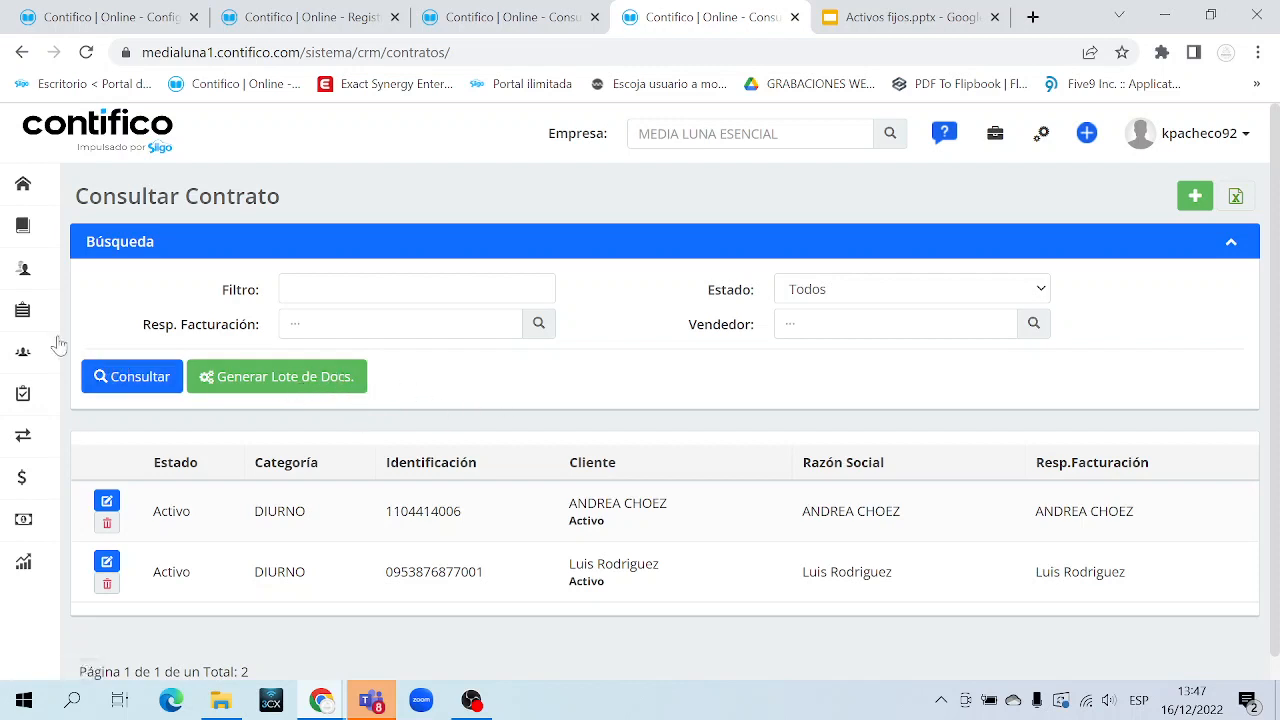
Open Transacciones > Compra/Venta > Facturación en Lote in a background tab
mouse_move(22, 314)
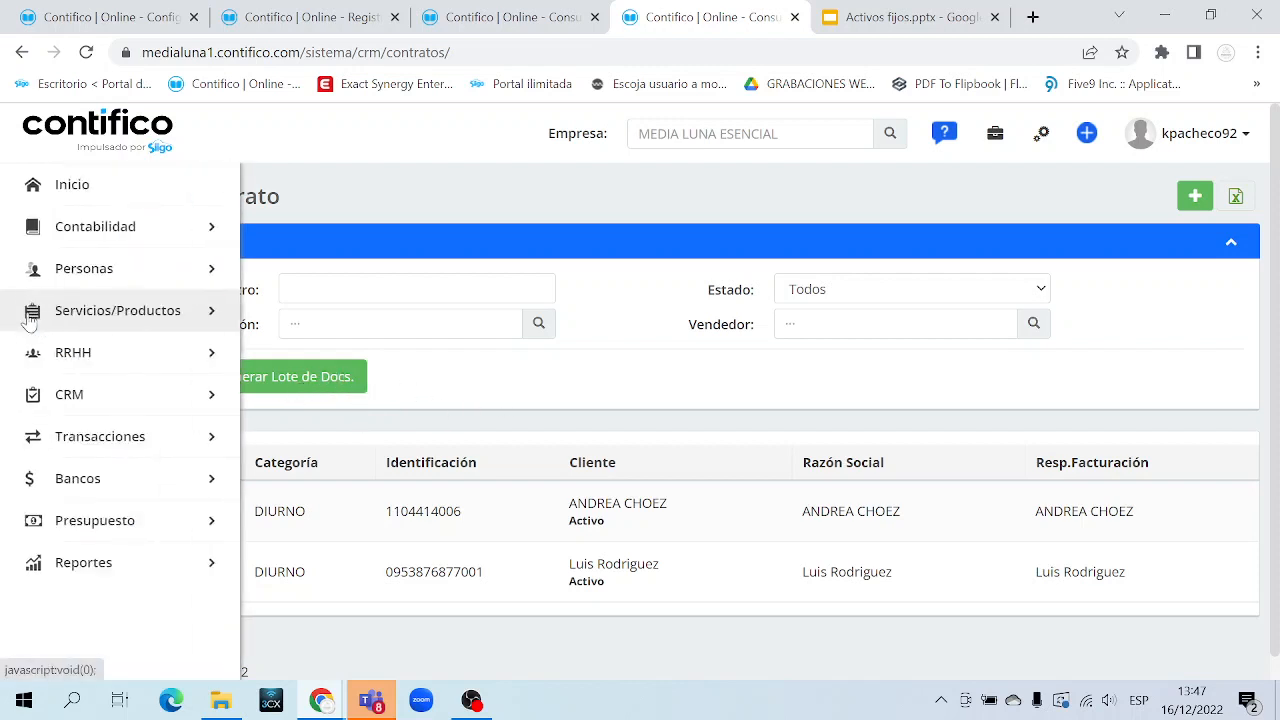
left_click(162, 440)
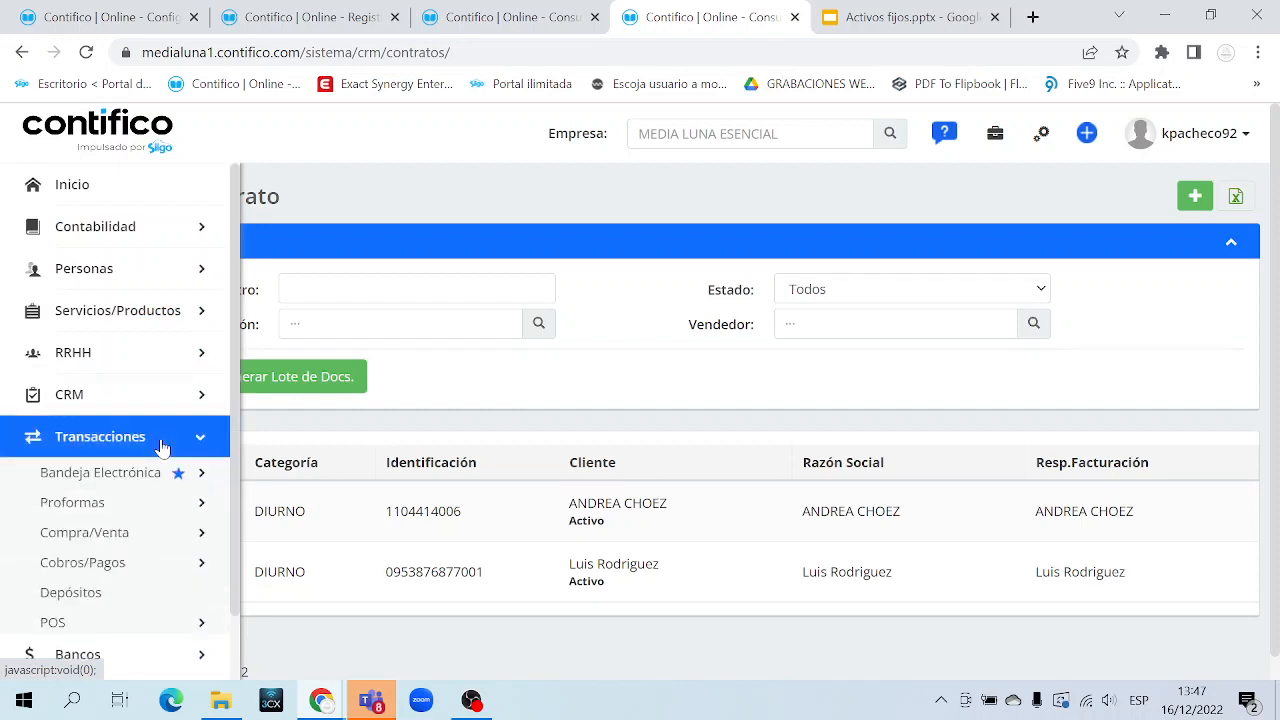
left_click(148, 542)
scroll(148, 535, "down", 2)
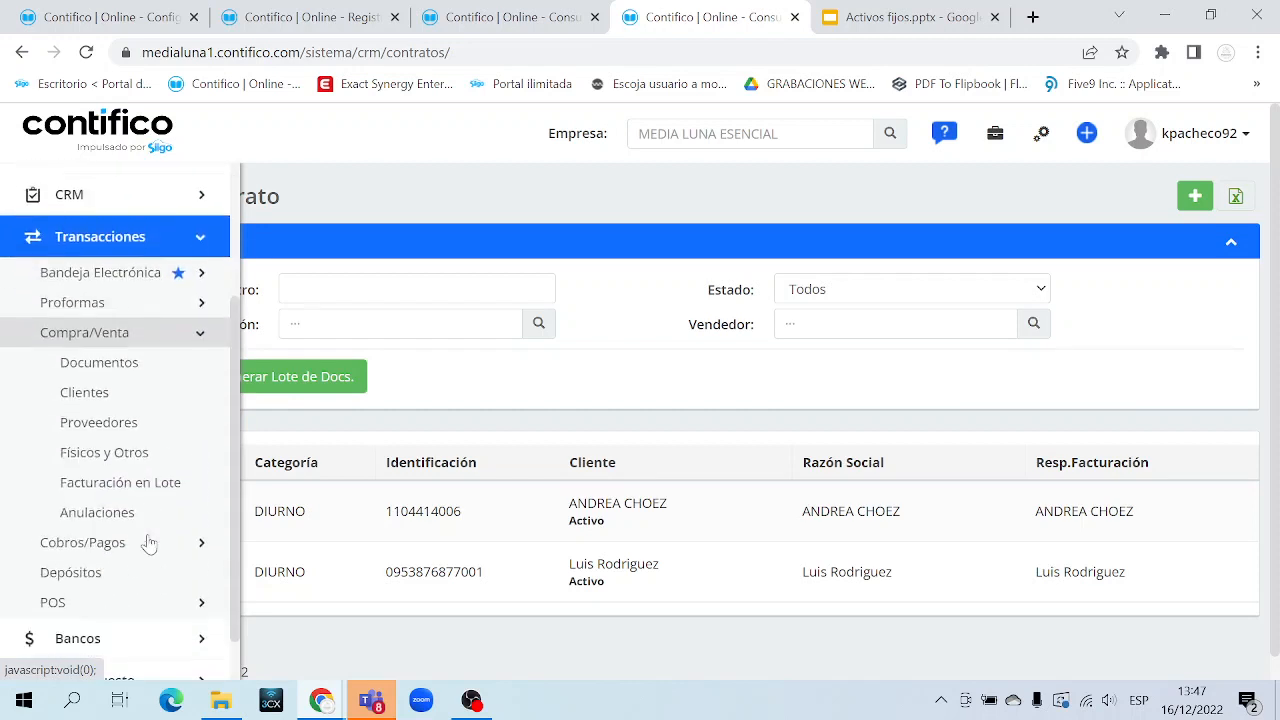
middle_click(145, 483)
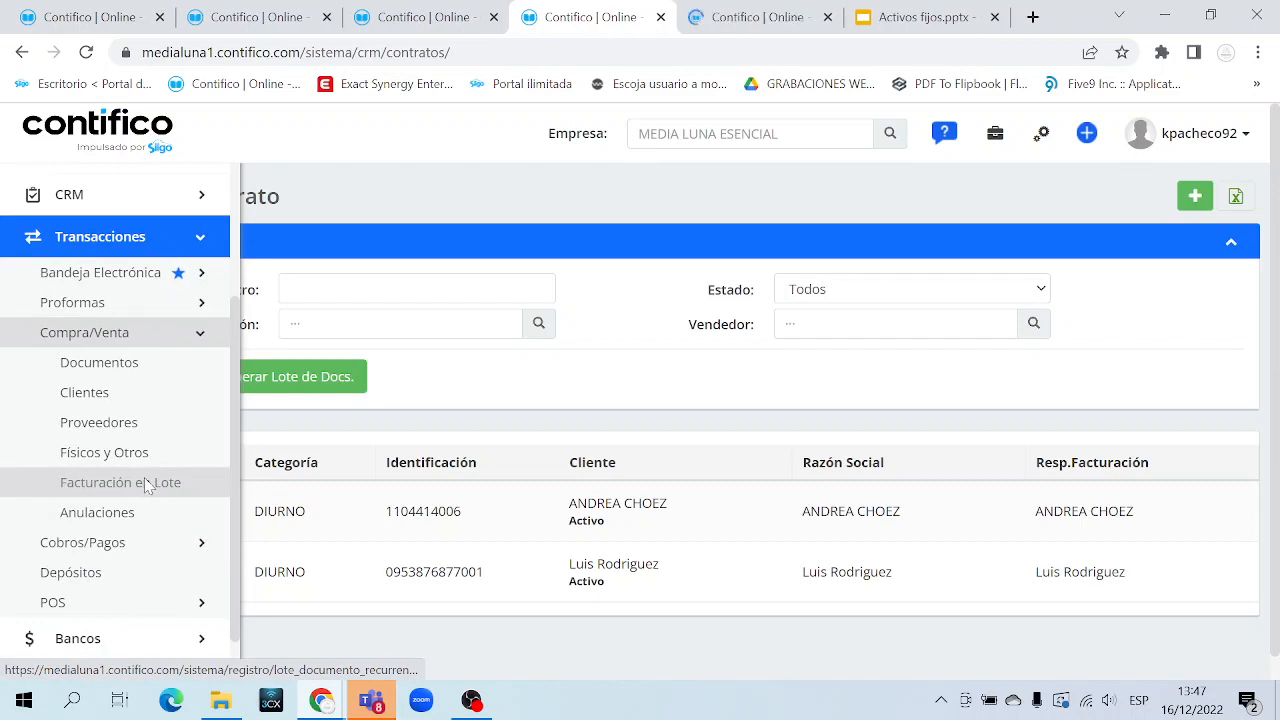
left_click(185, 240)
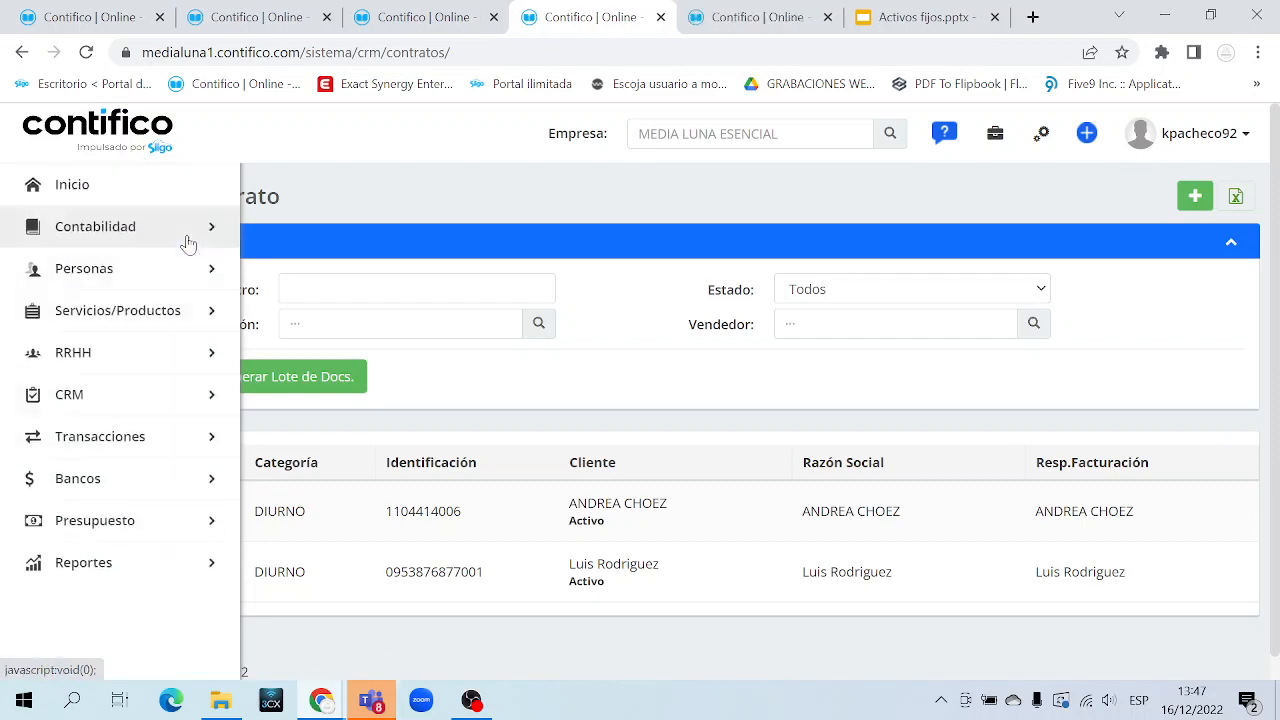
left_click(134, 437)
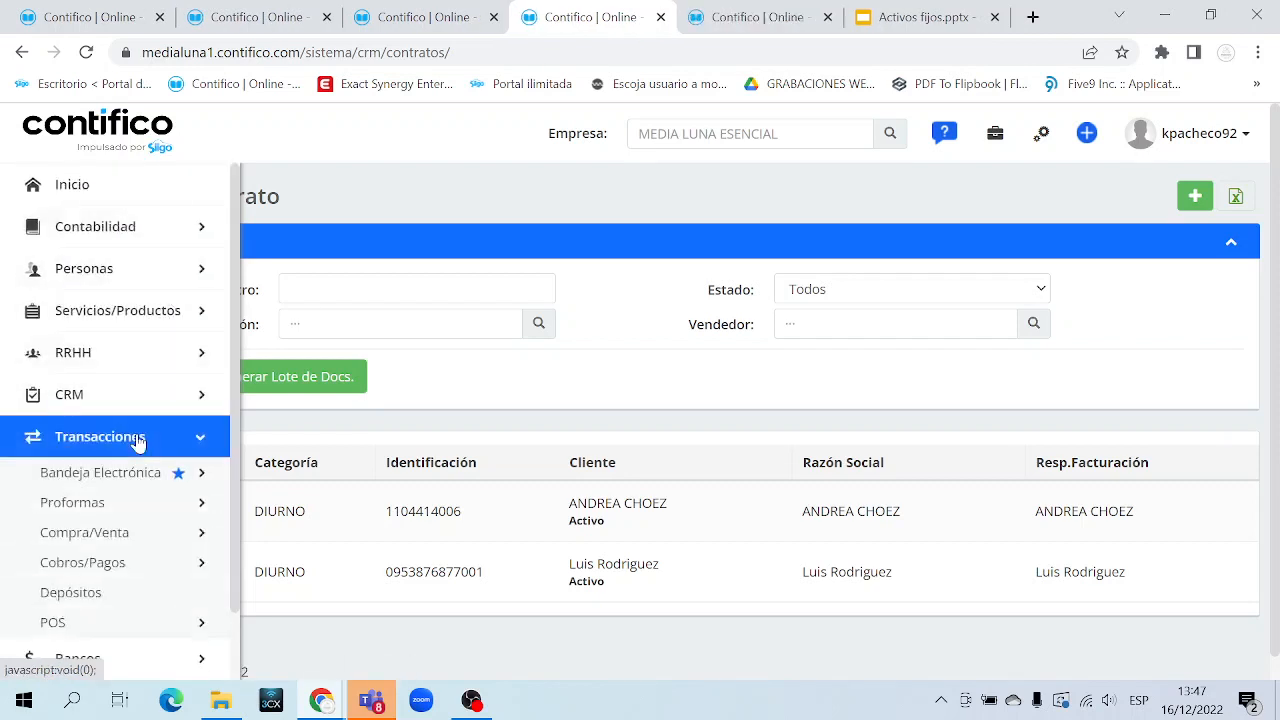
scroll(138, 443, "down", 1)
left_click(130, 452)
scroll(130, 457, "down", 1)
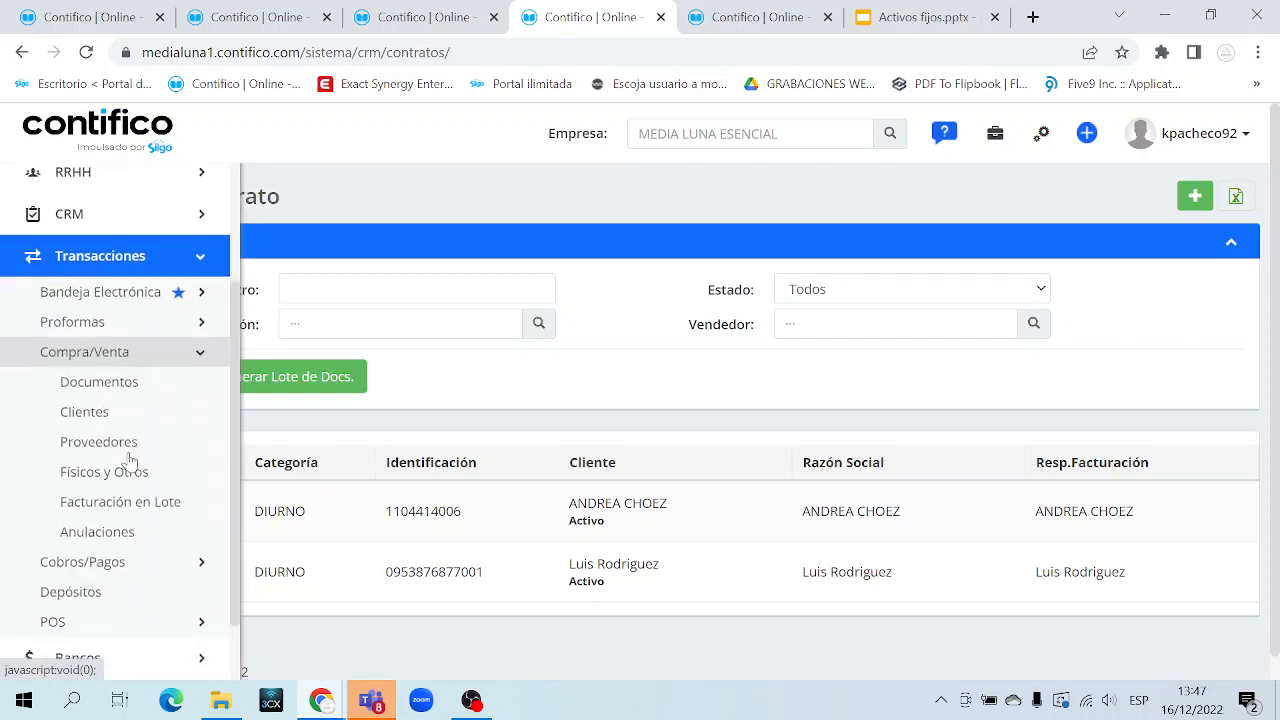
left_click(143, 503)
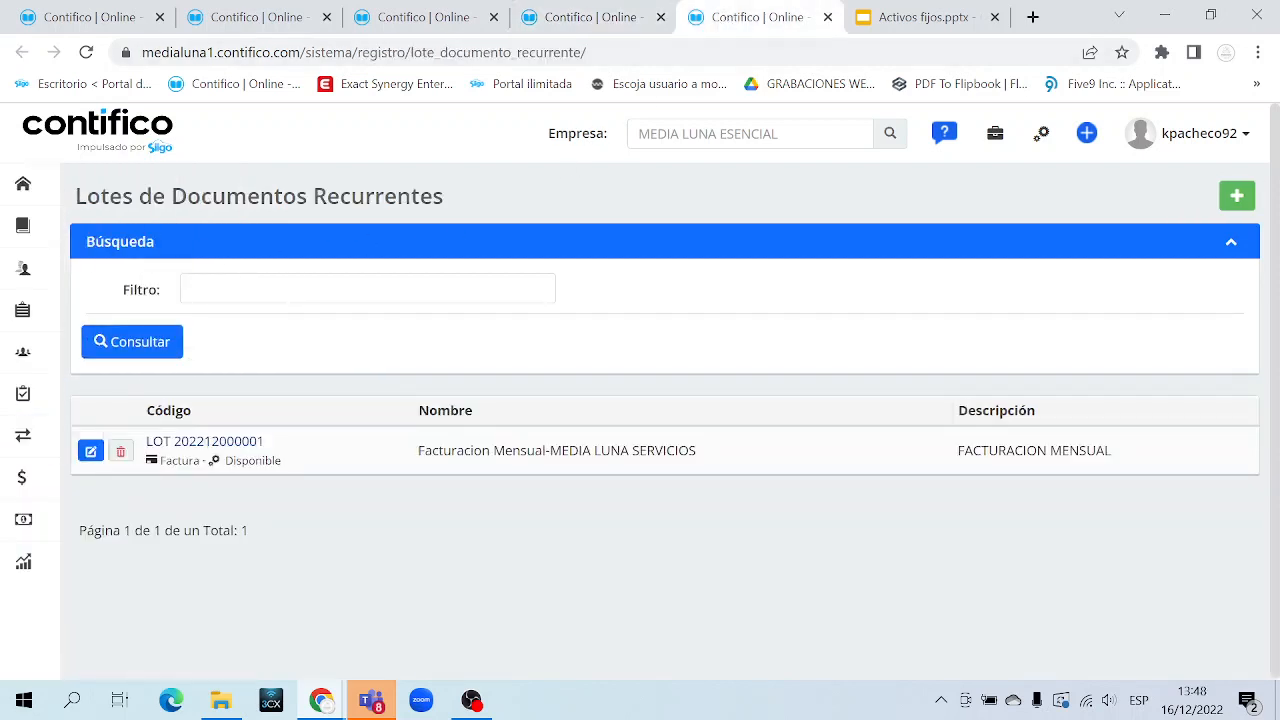
left_click_drag(101, 196, 494, 206)
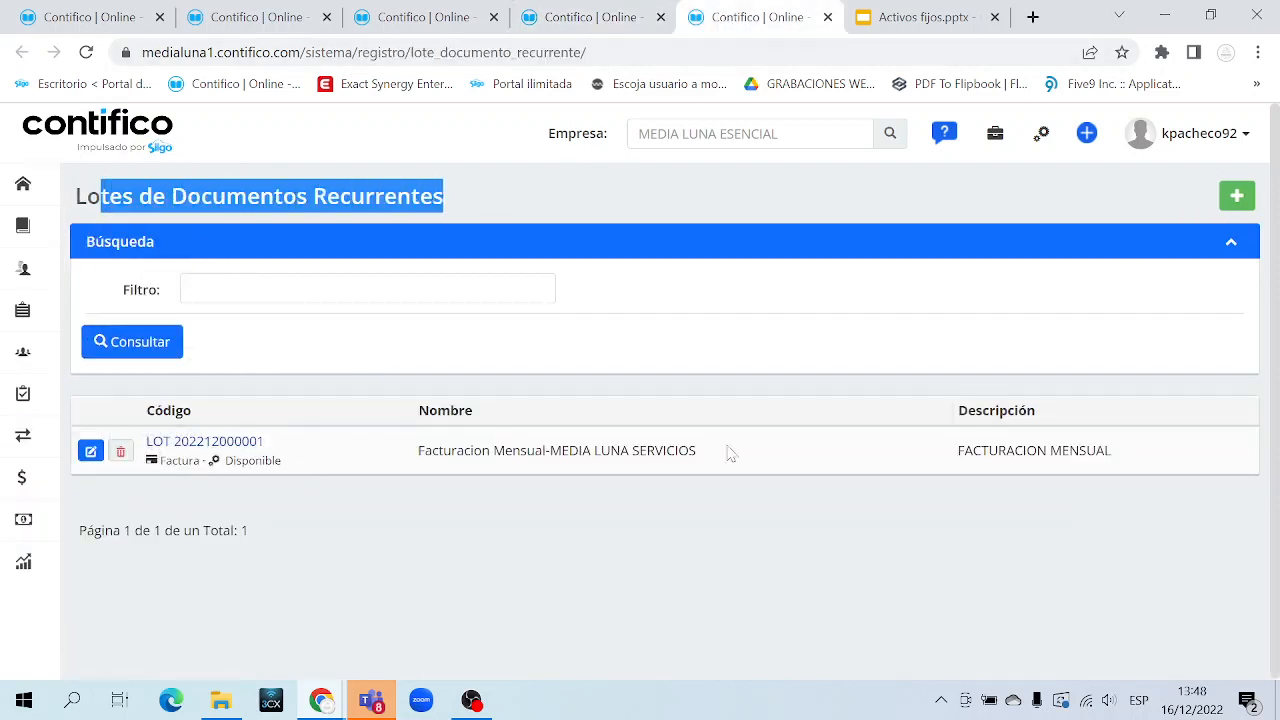
left_click_drag(1114, 452, 141, 432)
left_click(383, 401)
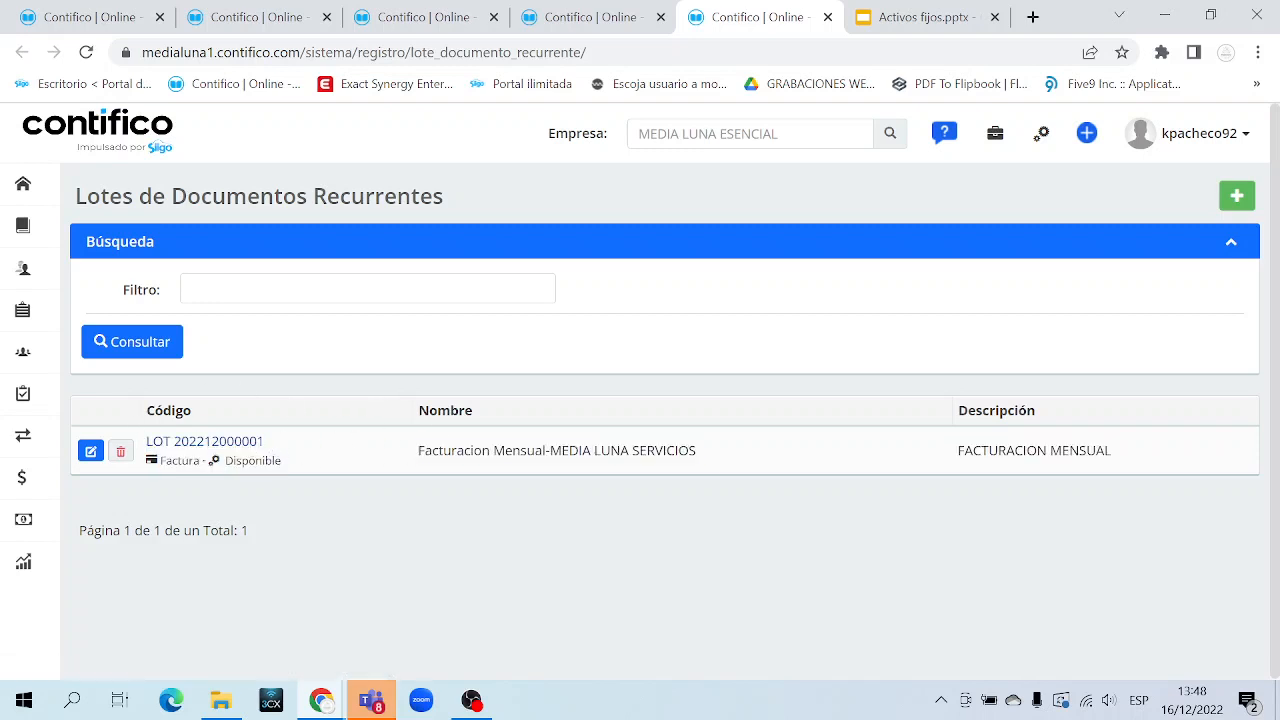
left_click(90, 452)
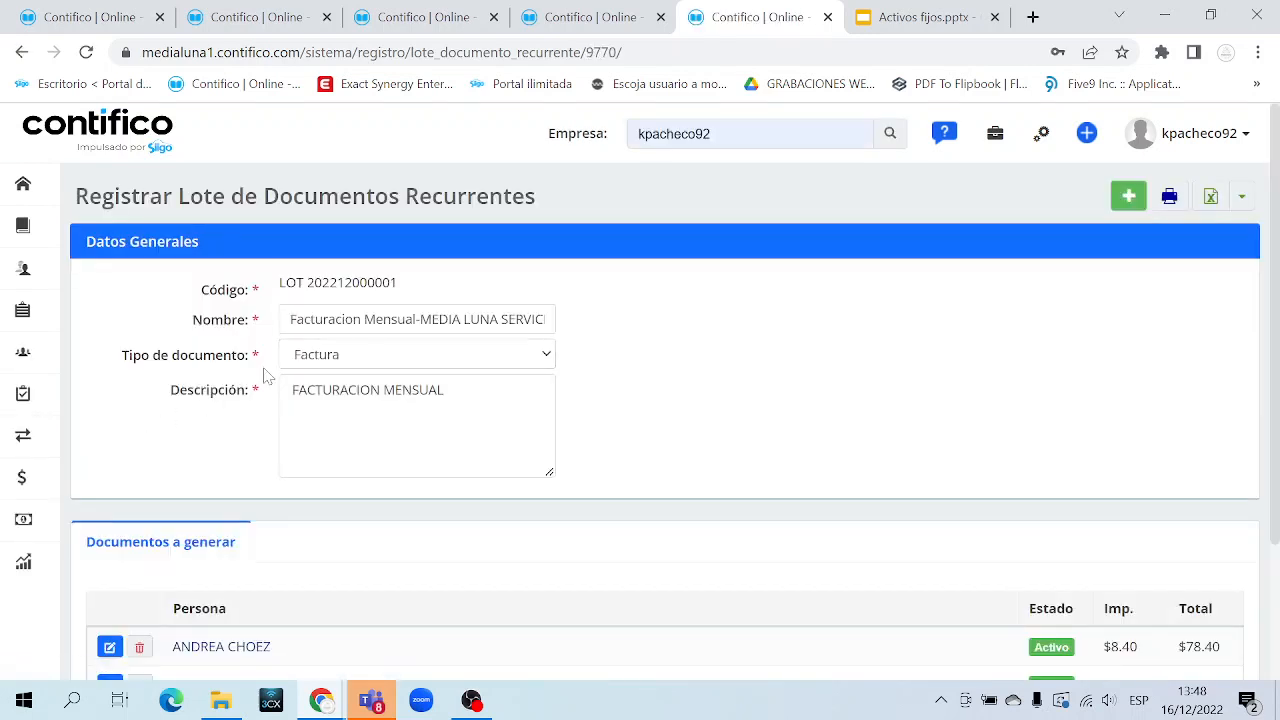
left_click_drag(191, 286, 246, 437)
scroll(244, 438, "down", 2)
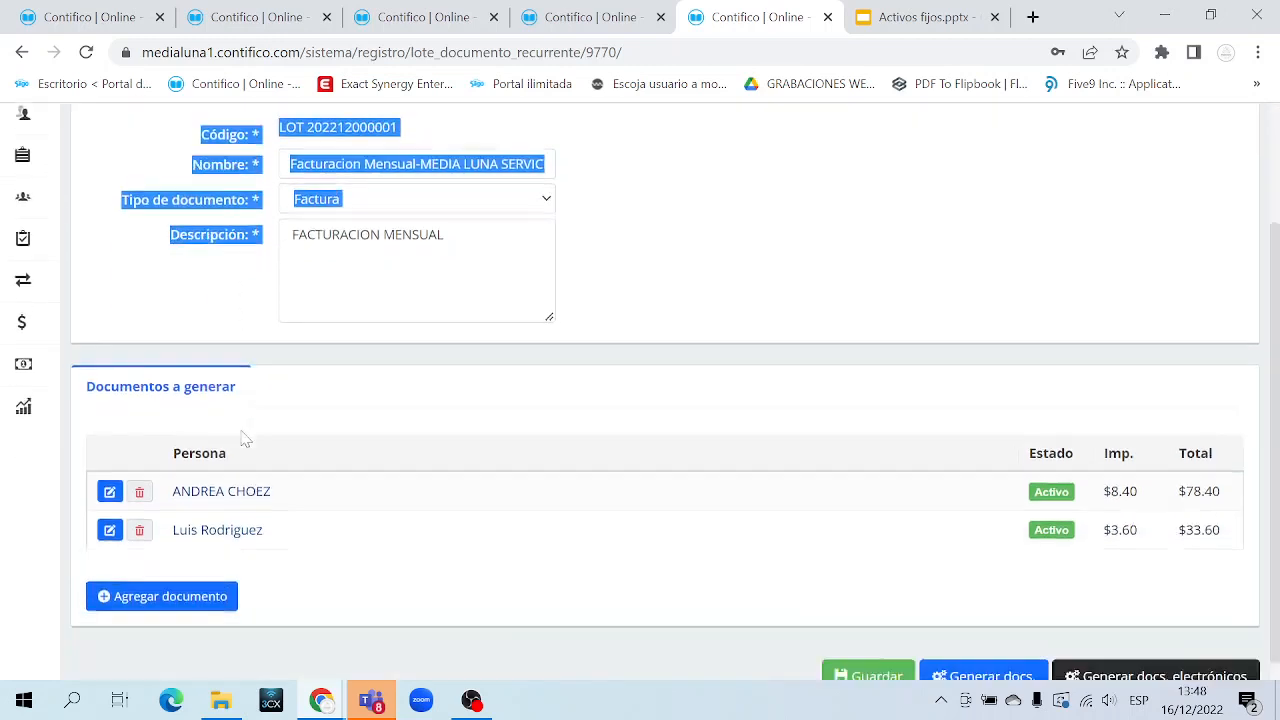
left_click_drag(320, 526, 173, 430)
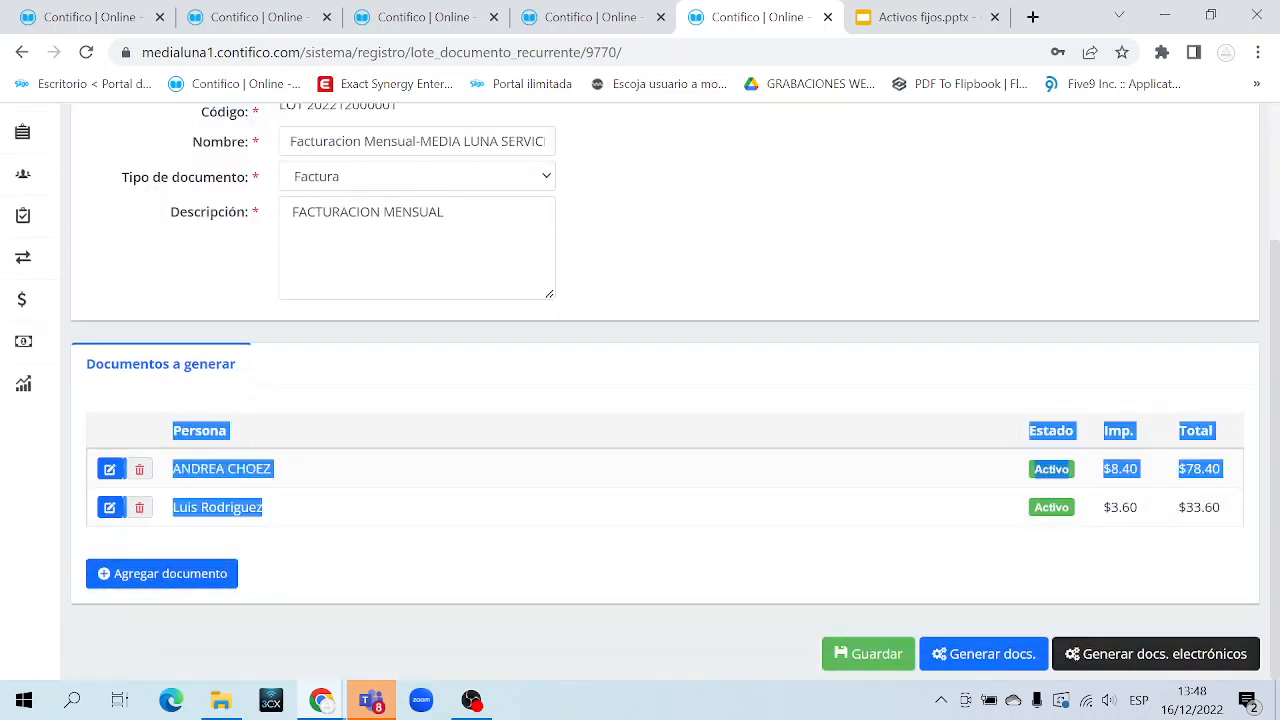
left_click(355, 418)
scroll(355, 418, "up", 2)
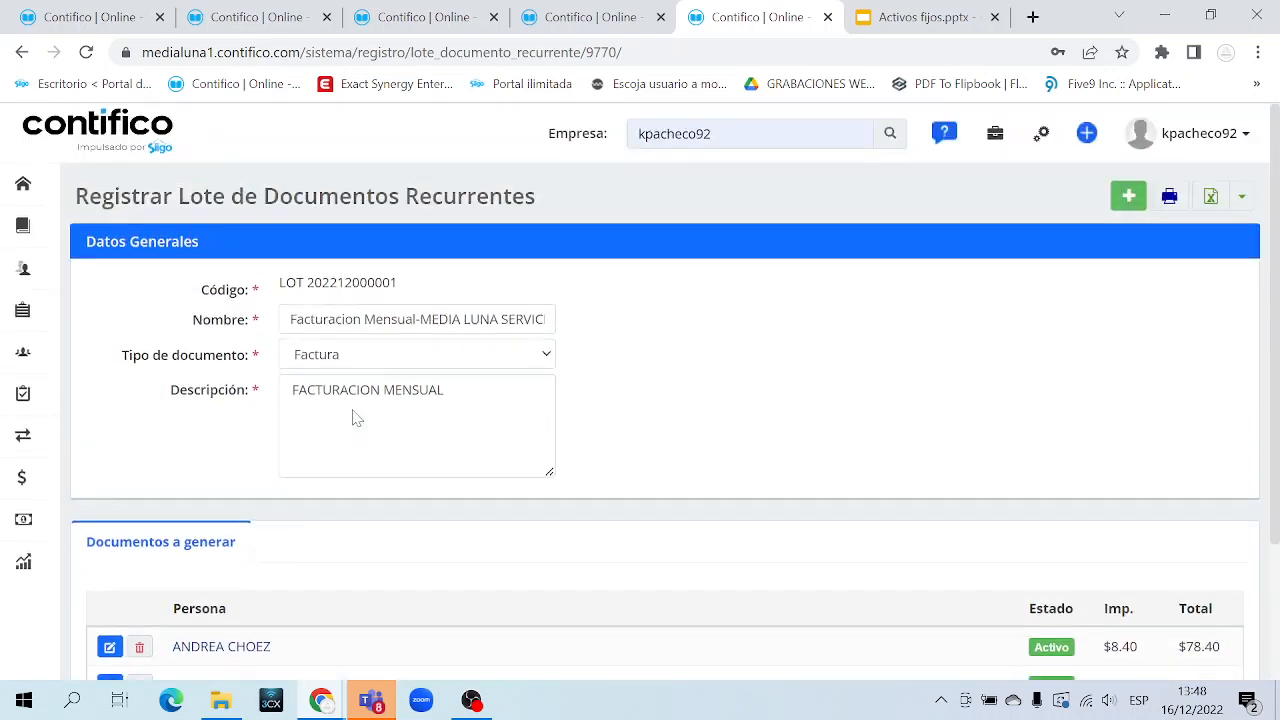
double_click(222, 289)
triple_click(350, 283)
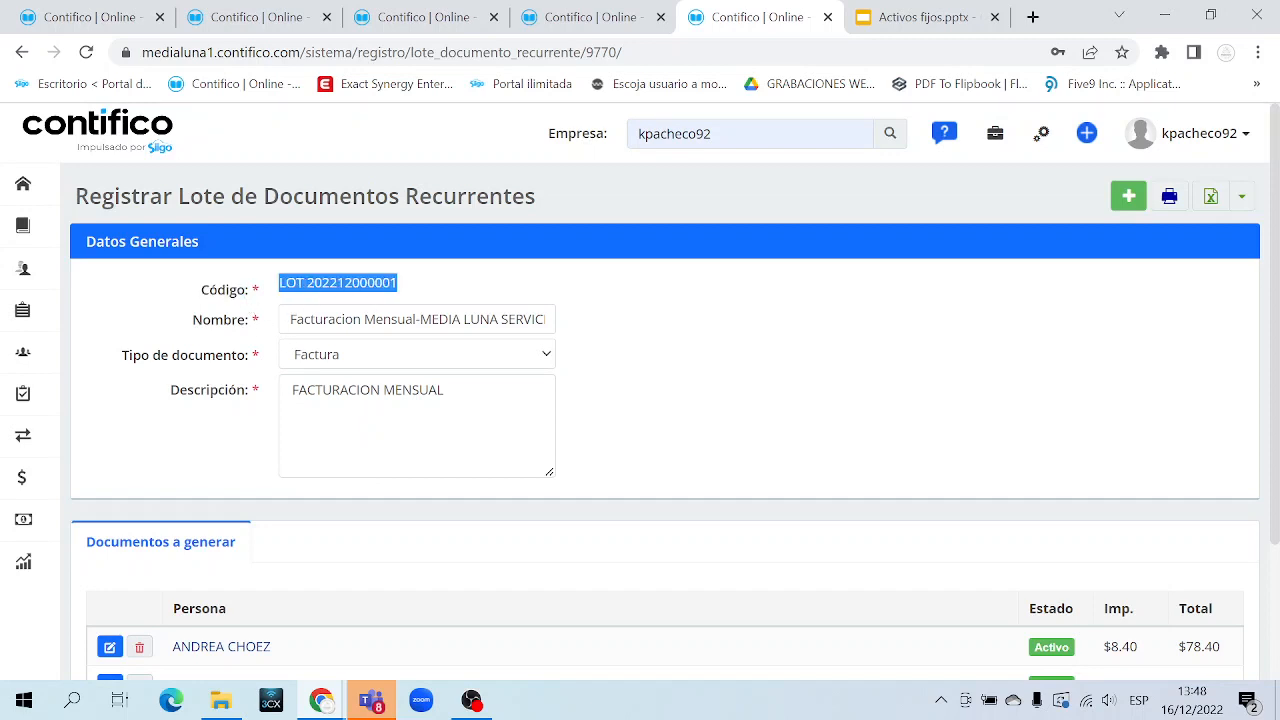
left_click(350, 283)
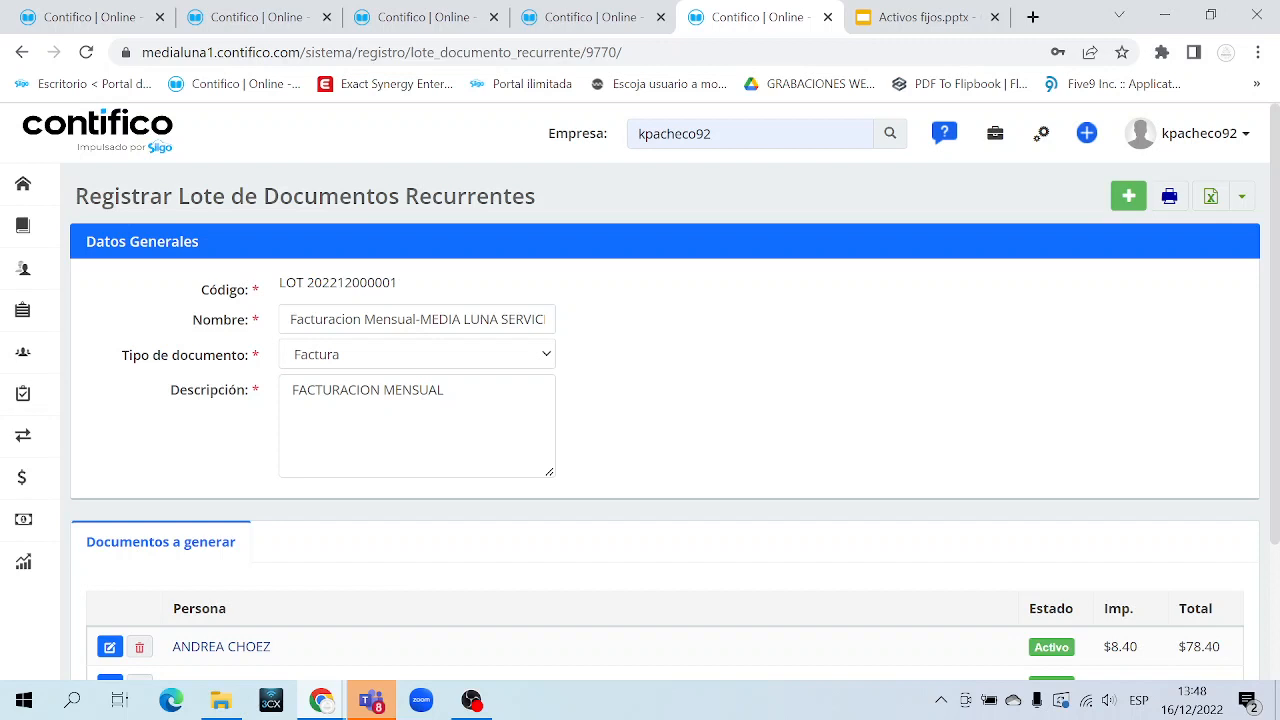
left_click_drag(375, 283, 424, 286)
Review the batch name, Facturacion Mensual MEDIA LUNA SERVICIOS
triple_click(201, 320)
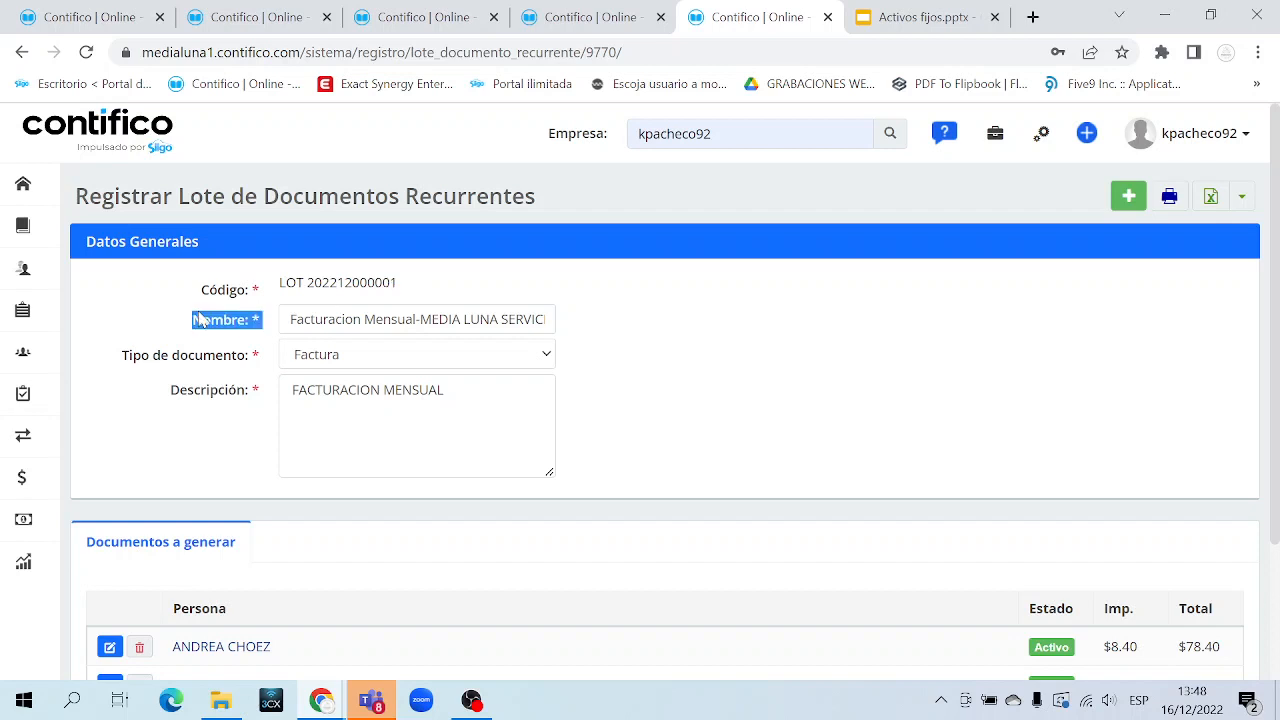
double_click(320, 320)
left_click(365, 319)
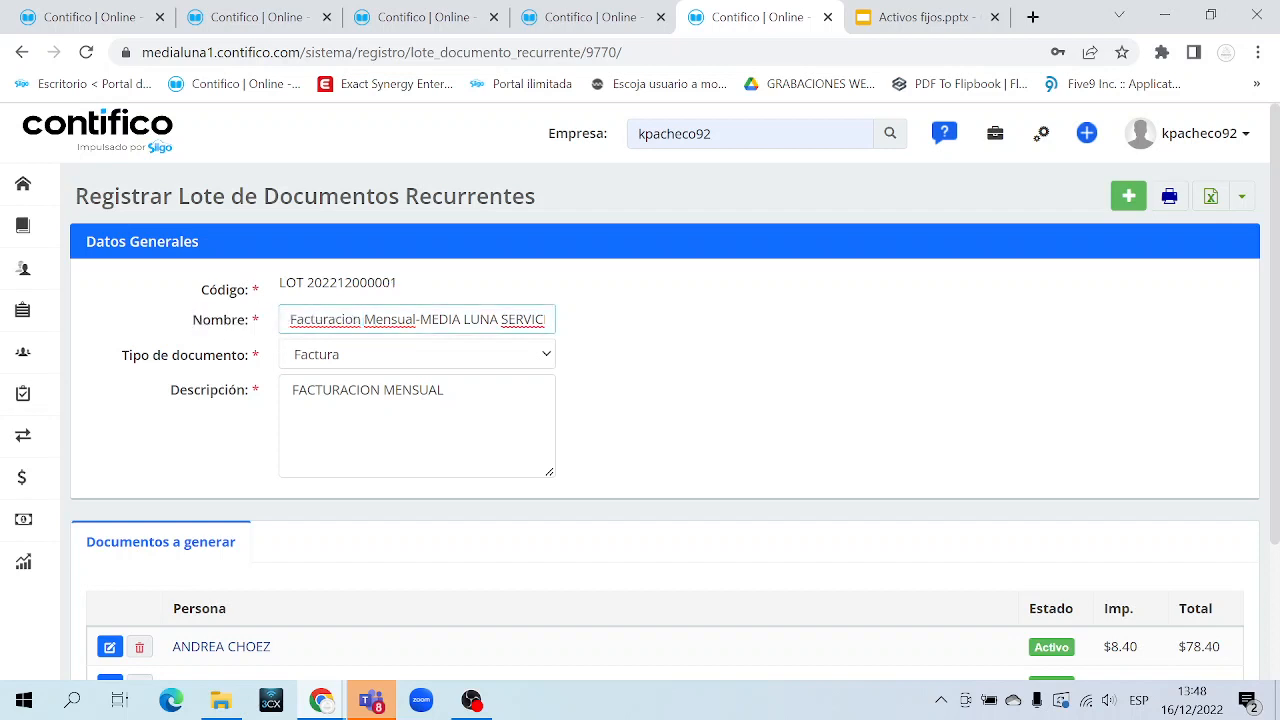
left_click_drag(414, 319, 258, 333)
left_click_drag(419, 319, 592, 316)
left_click(186, 331)
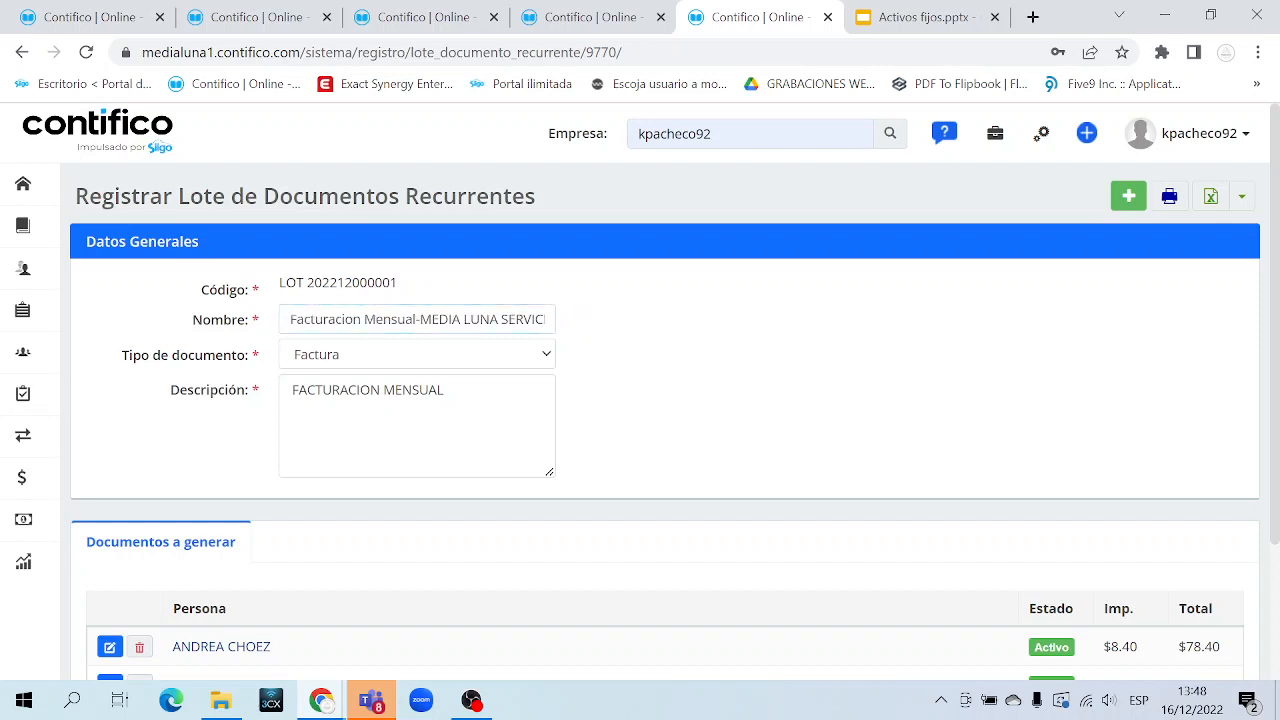
left_click_drag(288, 319, 560, 319)
left_click(436, 319)
left_click(158, 357)
Keep Factura as the document type and select the whole description text
triple_click(225, 358)
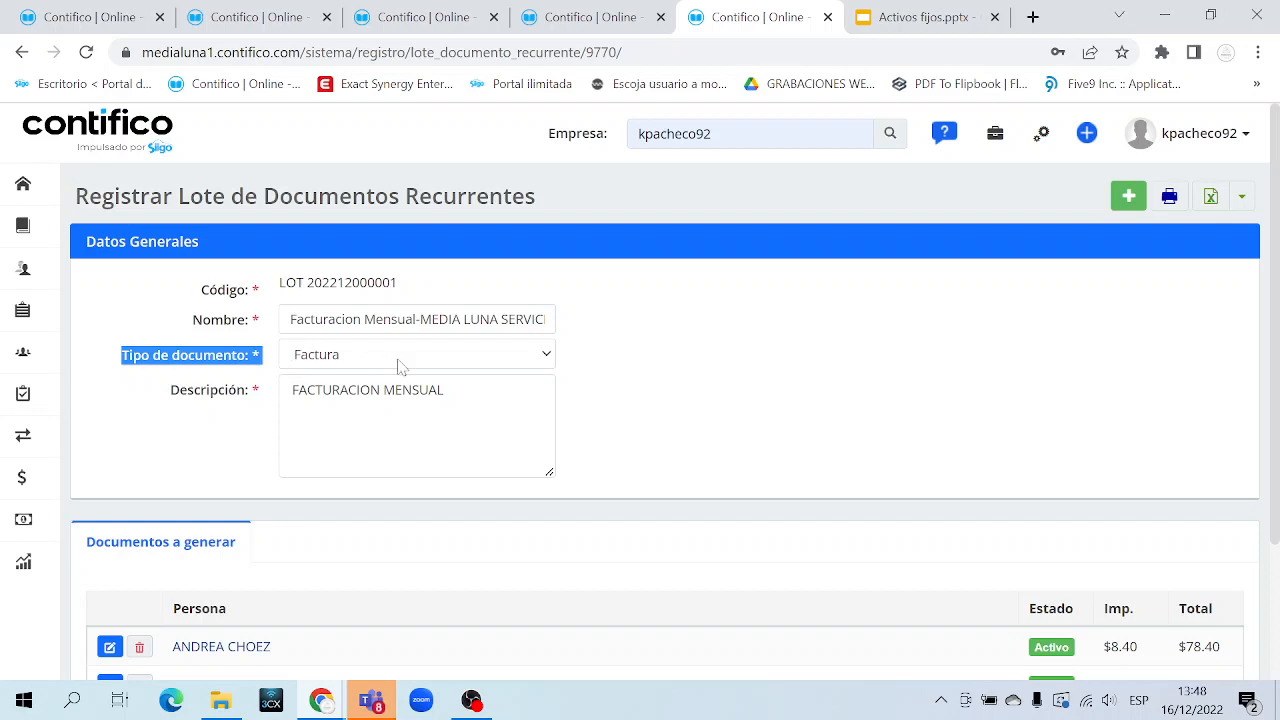
left_click(508, 358)
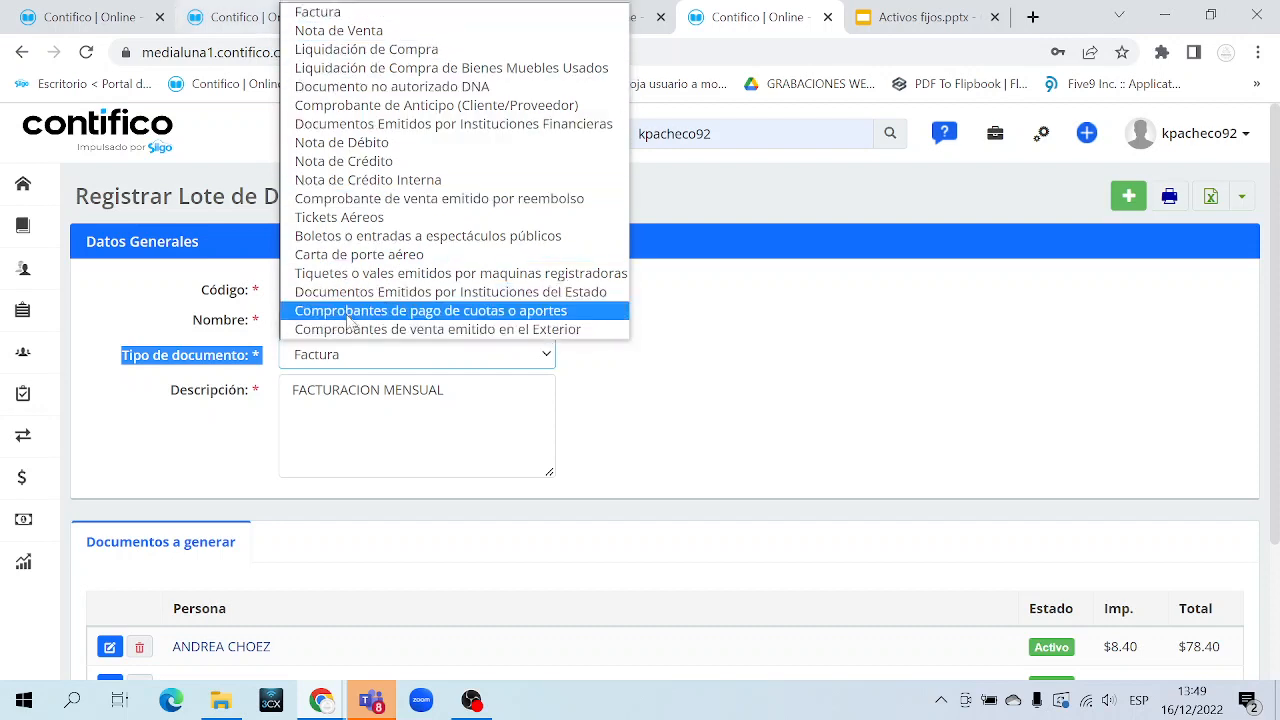
left_click(366, 366)
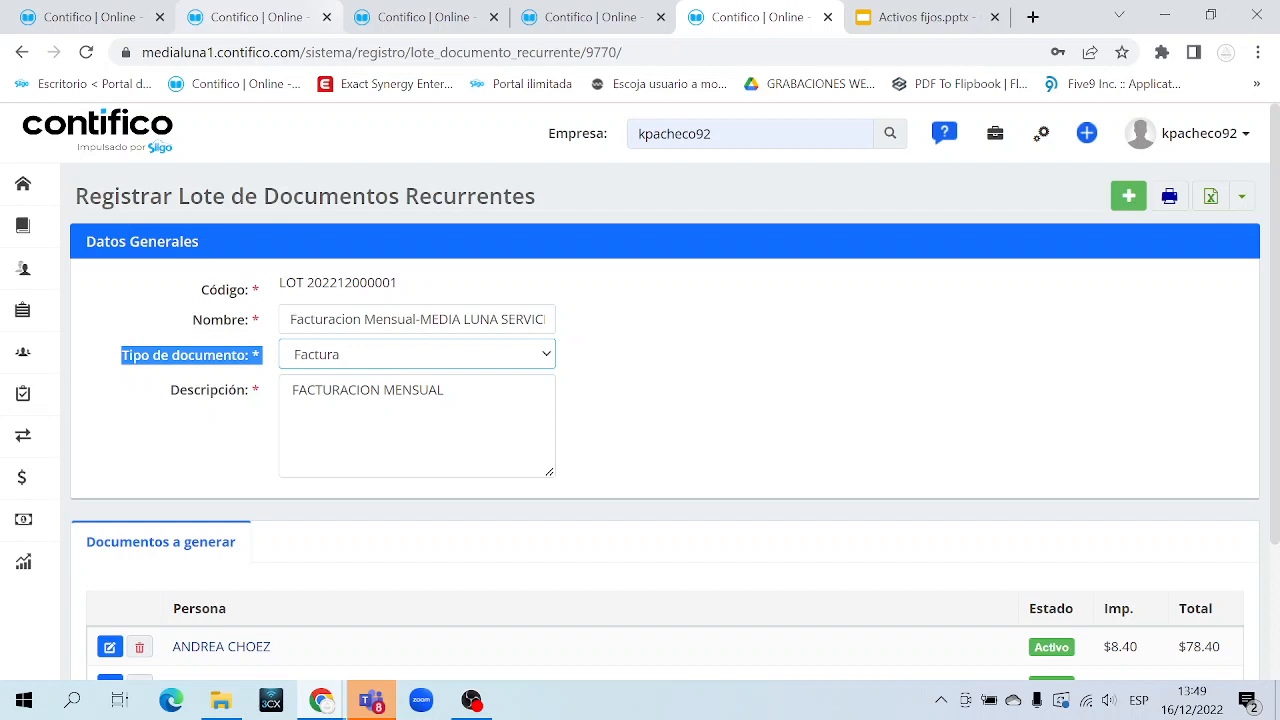
key("Tab")
key("ctrl+a")
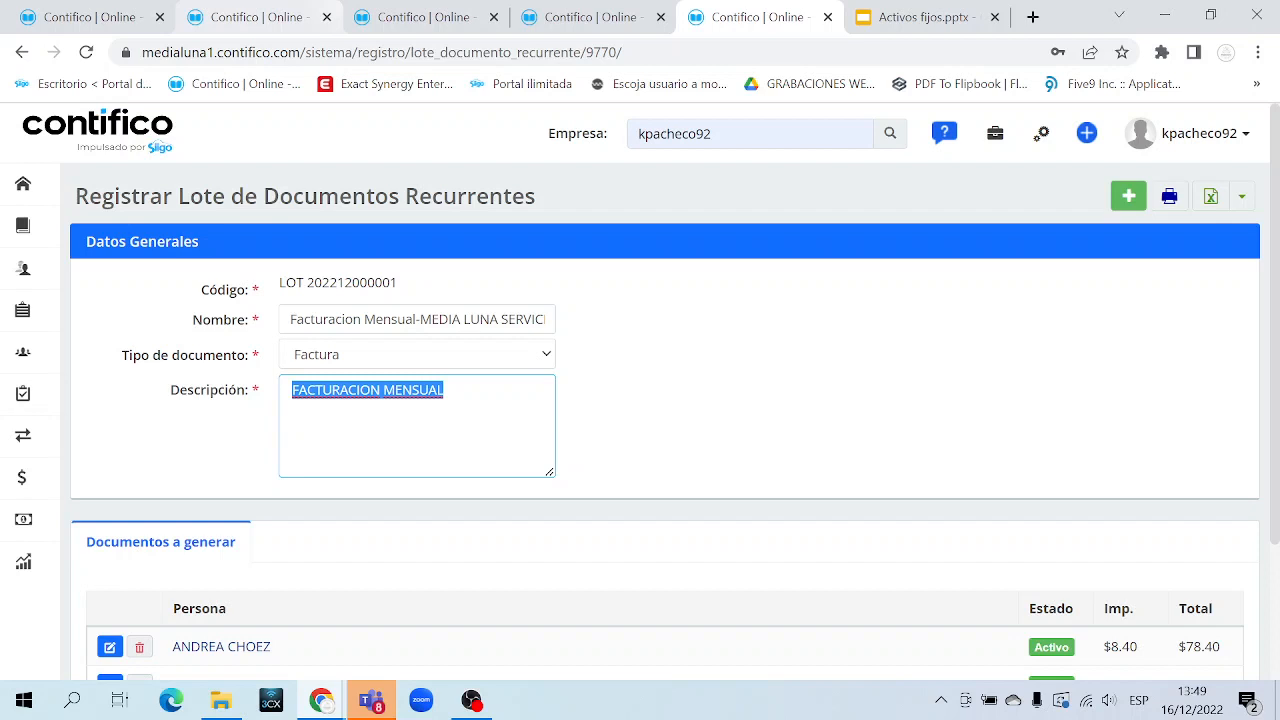
Check both clients in Documentos a generar and open the first one's document in a background tab
scroll(308, 546, "down", 2)
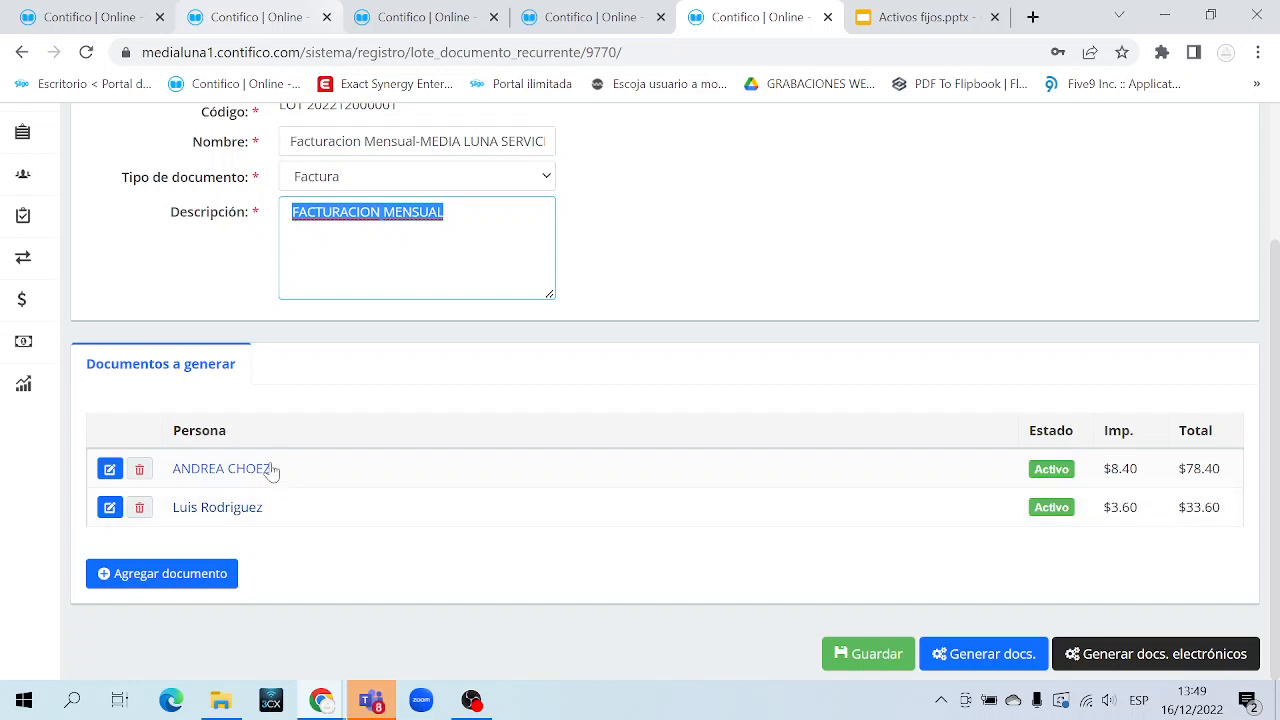
left_click_drag(289, 470, 170, 469)
left_click_drag(270, 516, 172, 507)
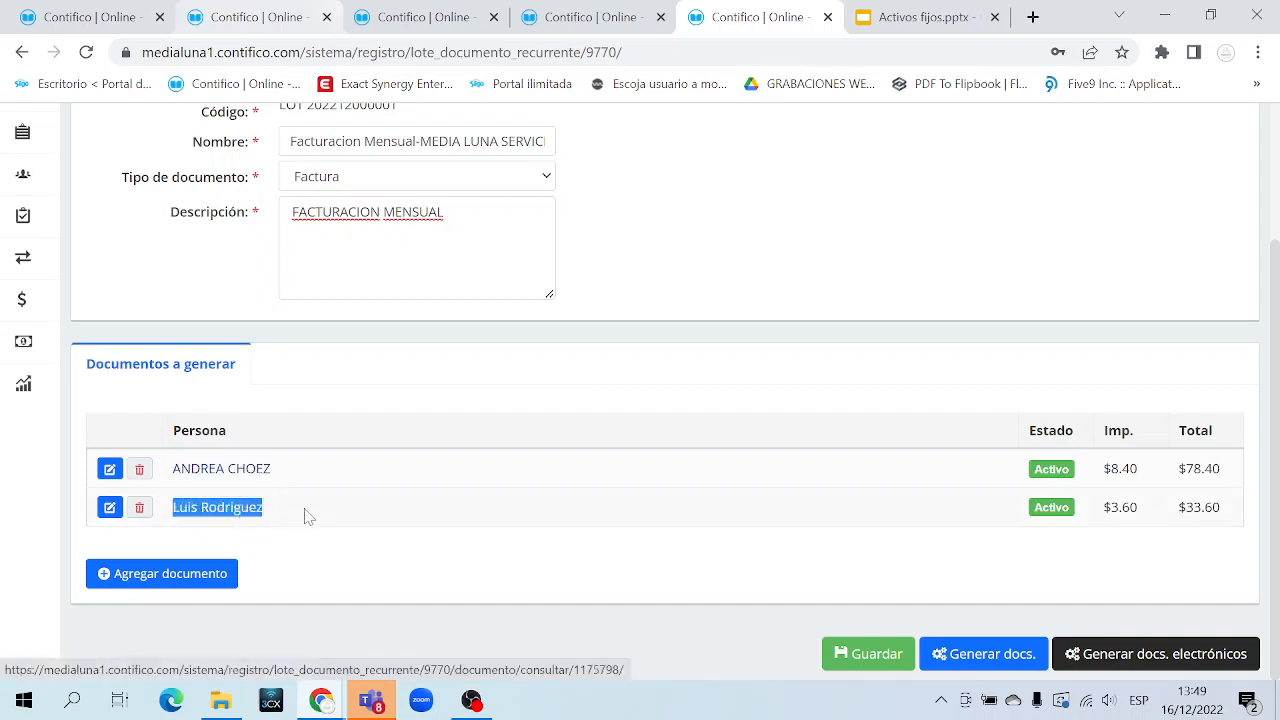
left_click(363, 552)
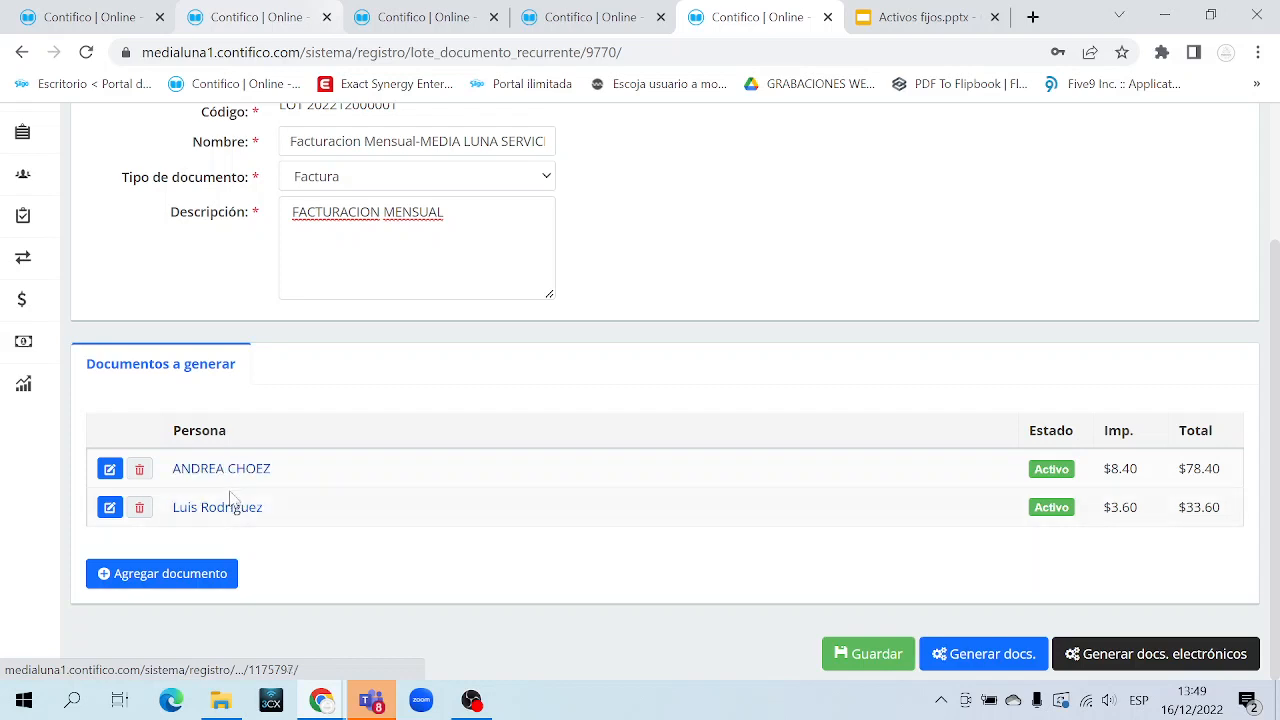
middle_click(110, 477)
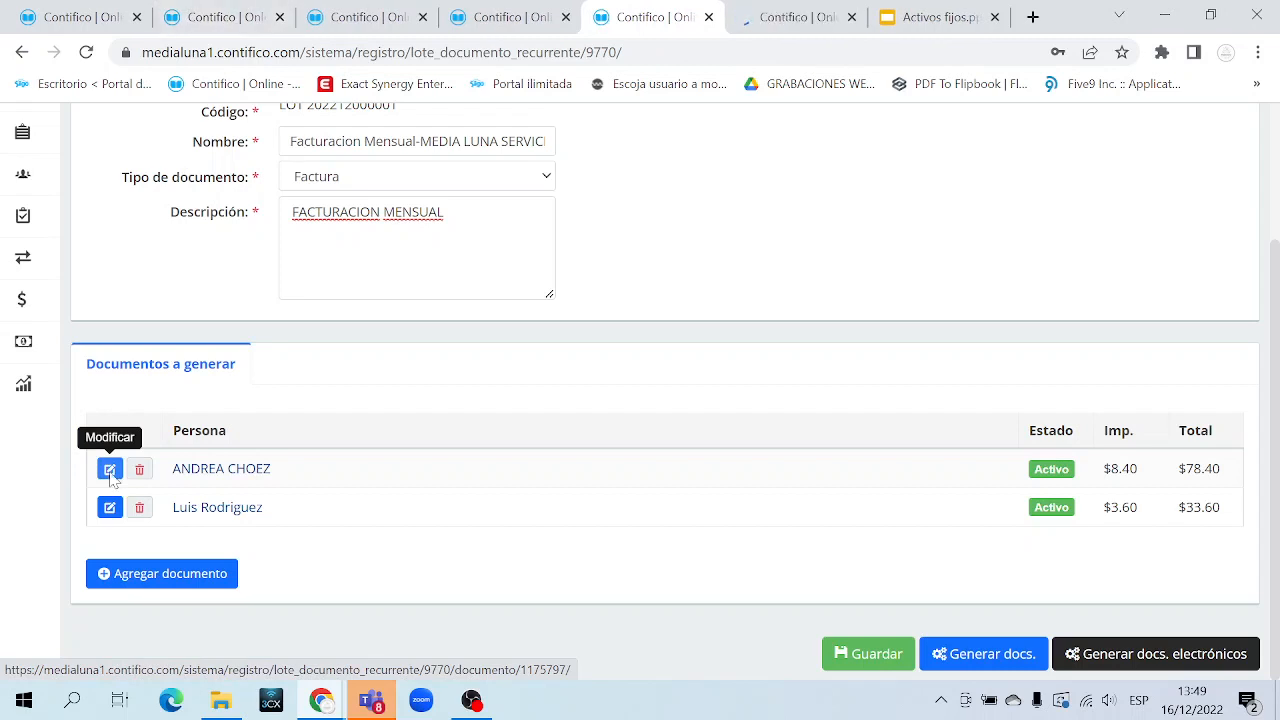
In the new tab, review the document's PLAN 60 and 80 MEGAS lines and $78.40 total
left_click(812, 16)
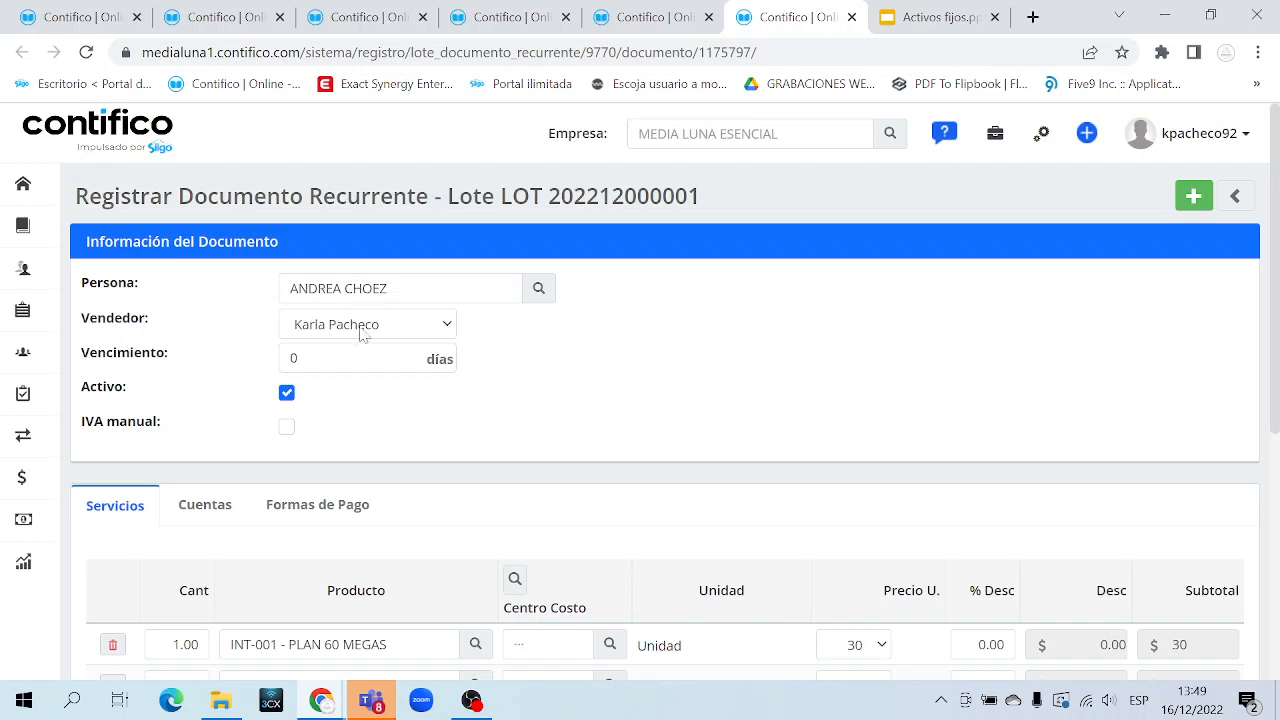
left_click_drag(290, 288, 388, 288)
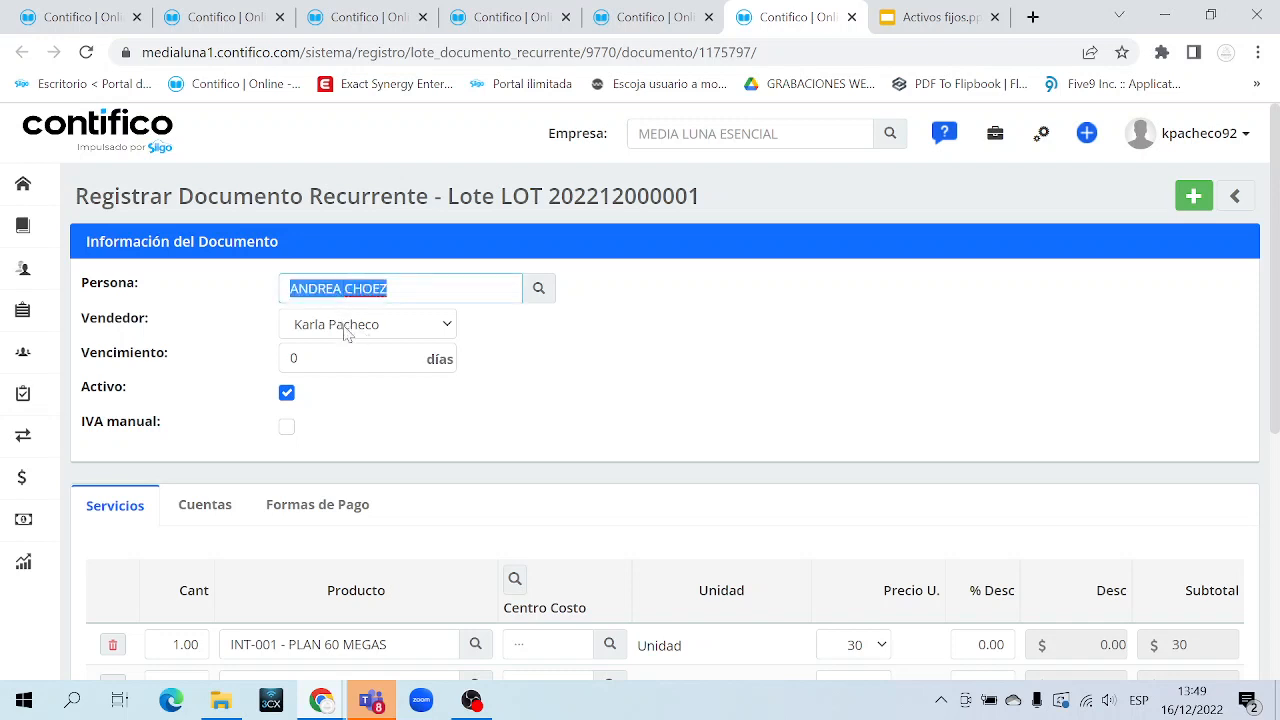
scroll(420, 430, "down", 3)
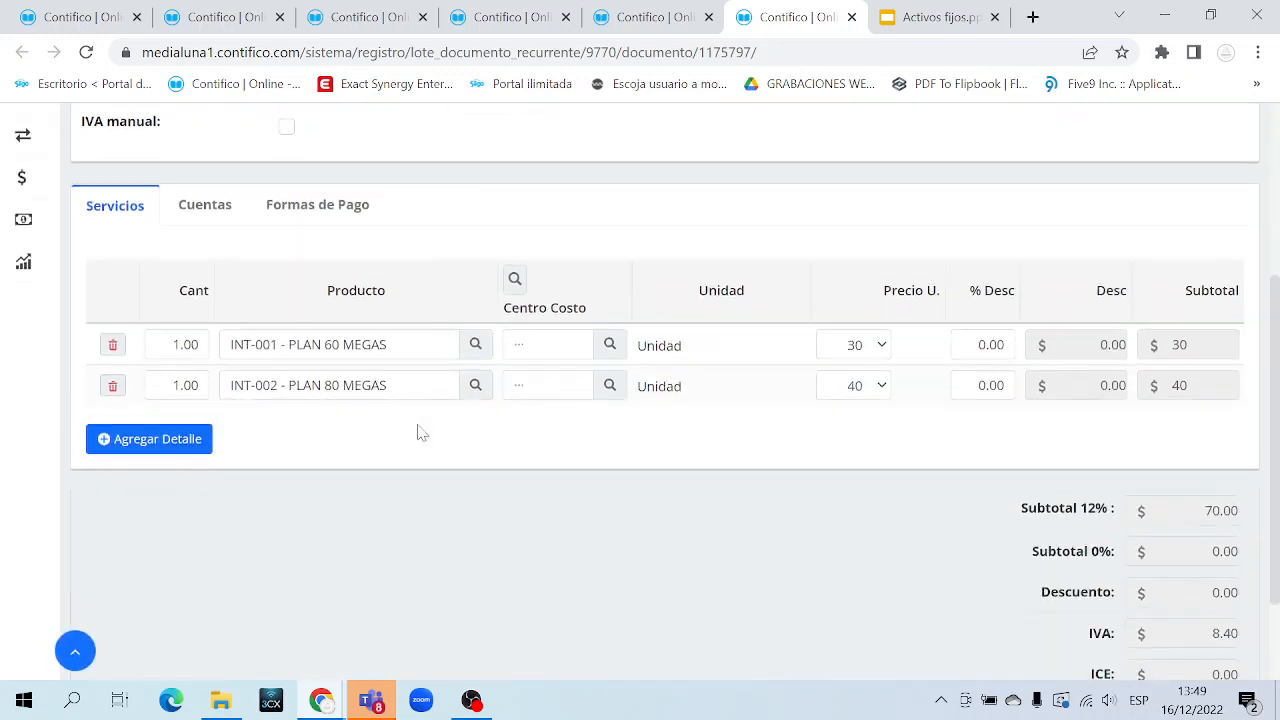
triple_click(348, 344)
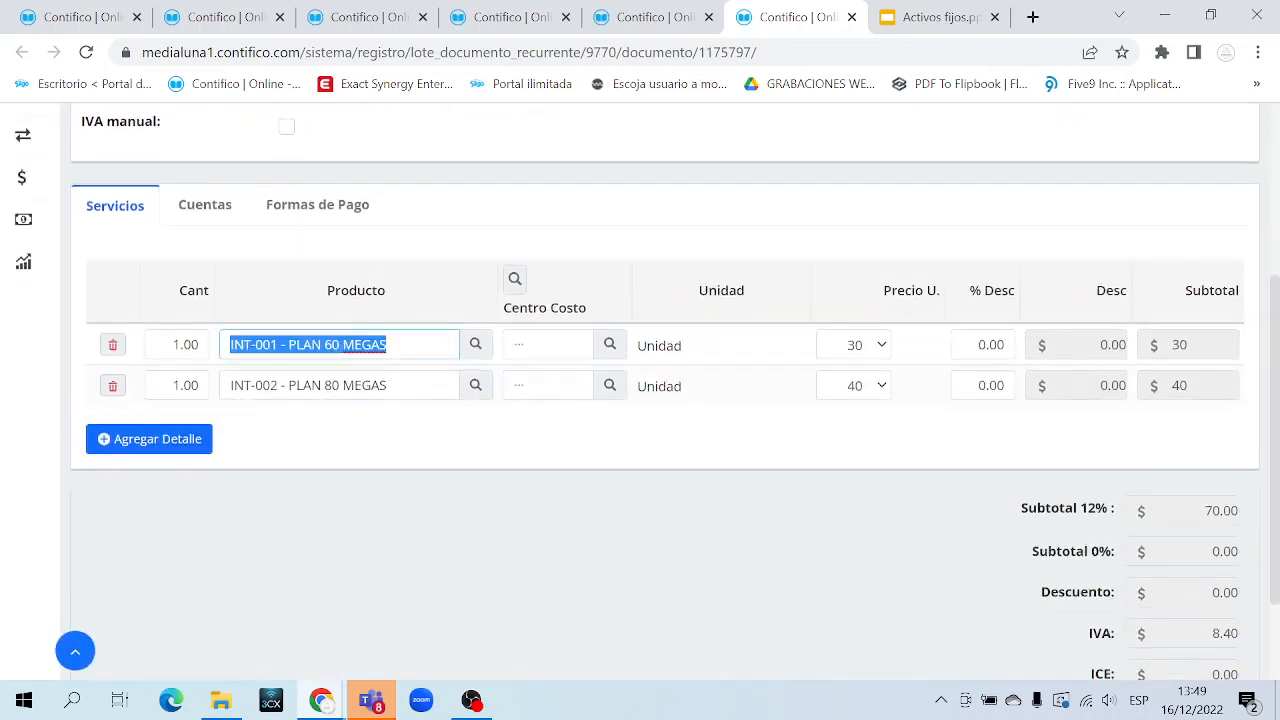
double_click(365, 385)
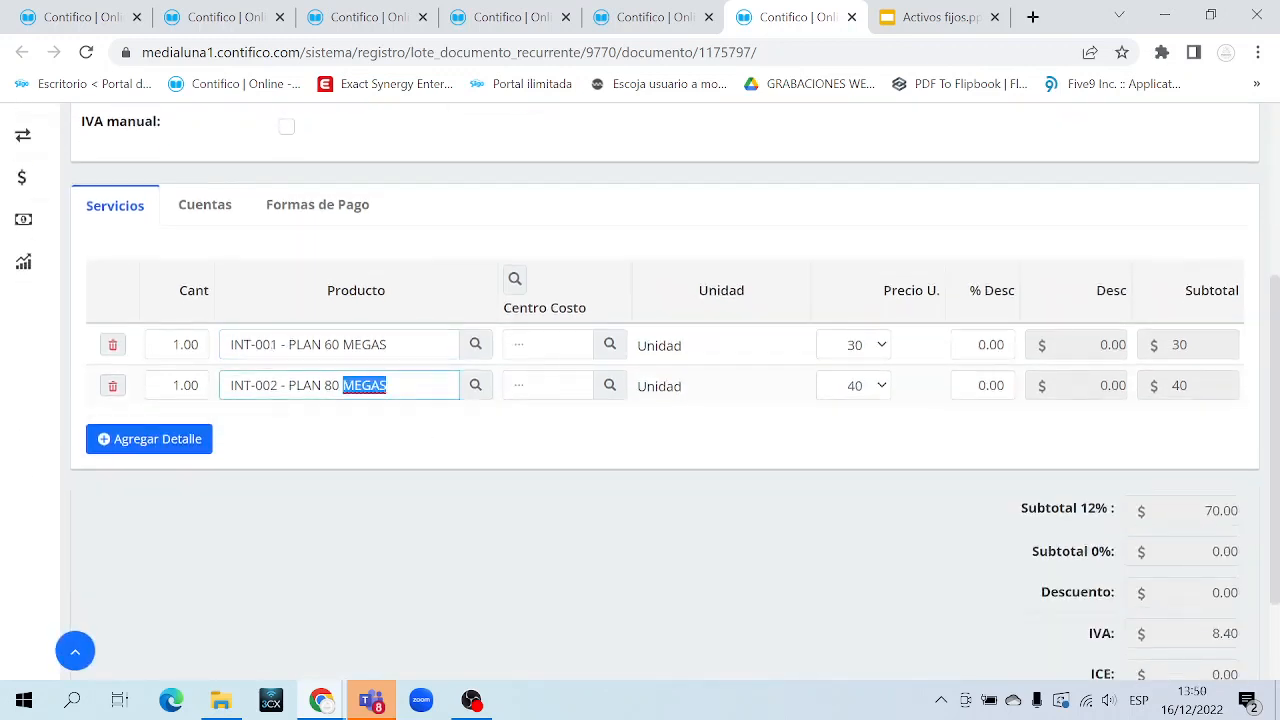
left_click_drag(390, 345, 371, 386)
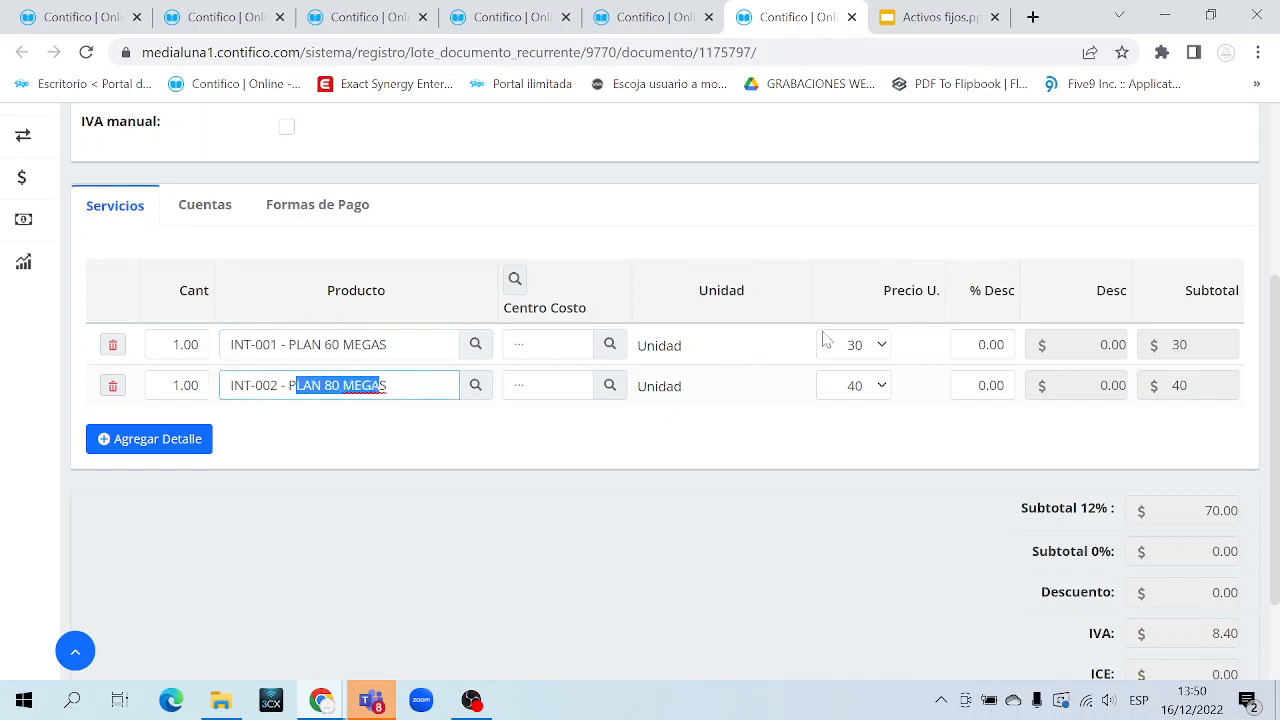
scroll(920, 477, "down", 3)
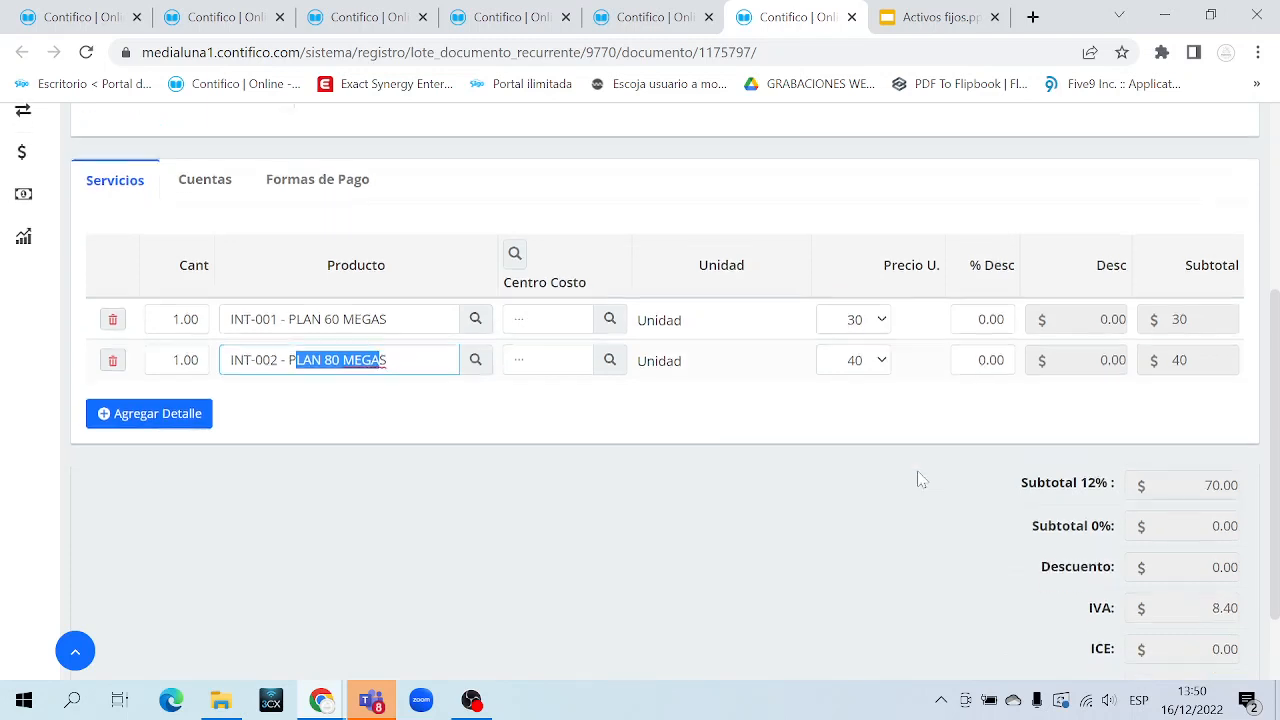
left_click_drag(1238, 585, 1204, 585)
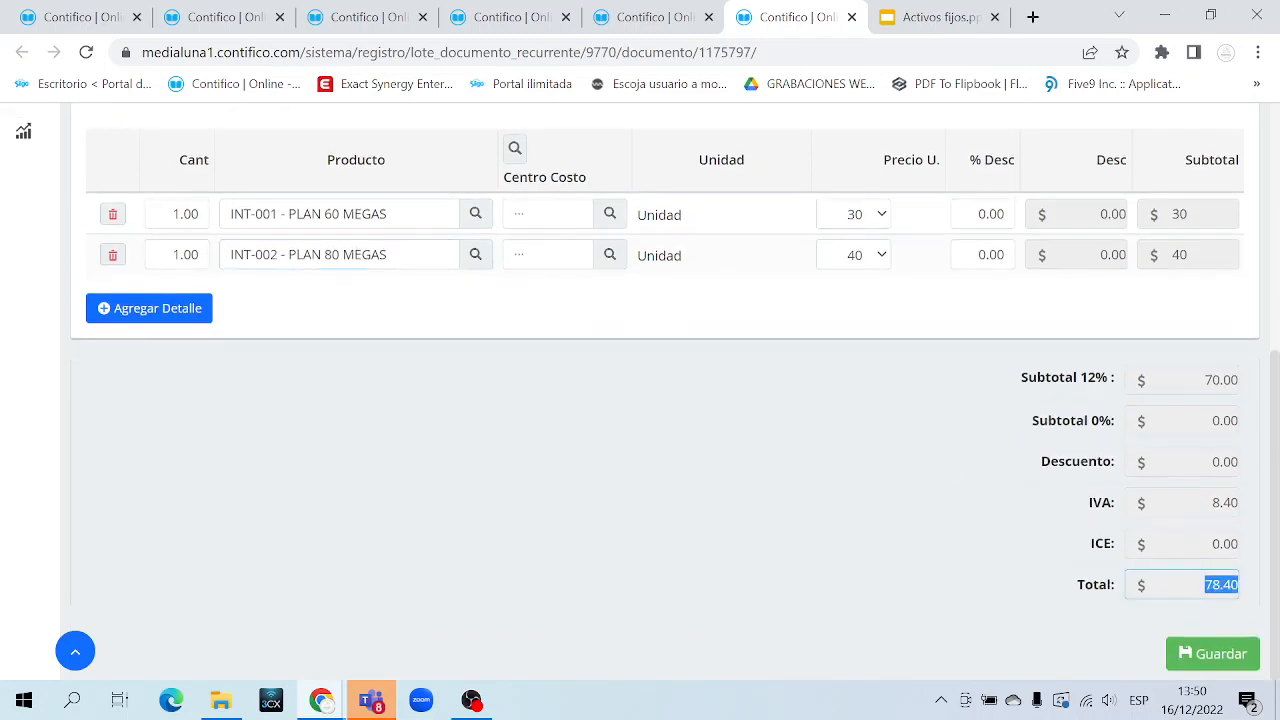
scroll(786, 434, "up", 2)
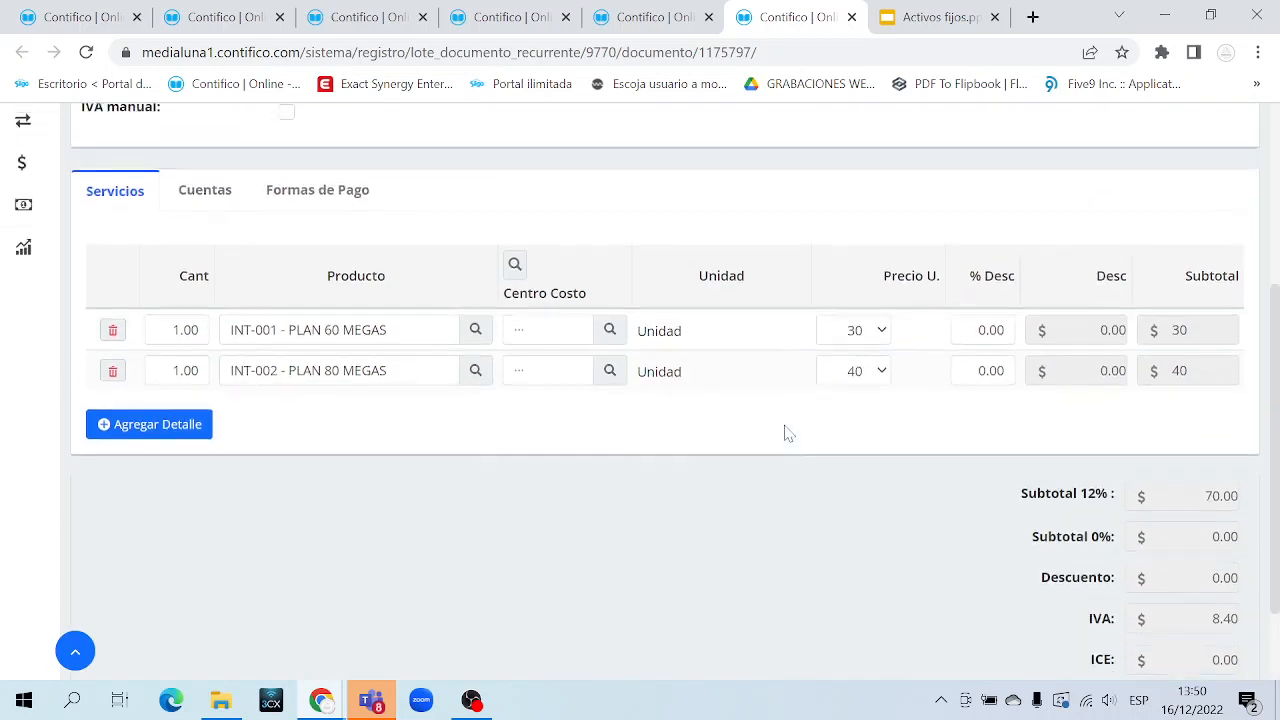
scroll(784, 430, "up", 2)
scroll(784, 431, "down", 3)
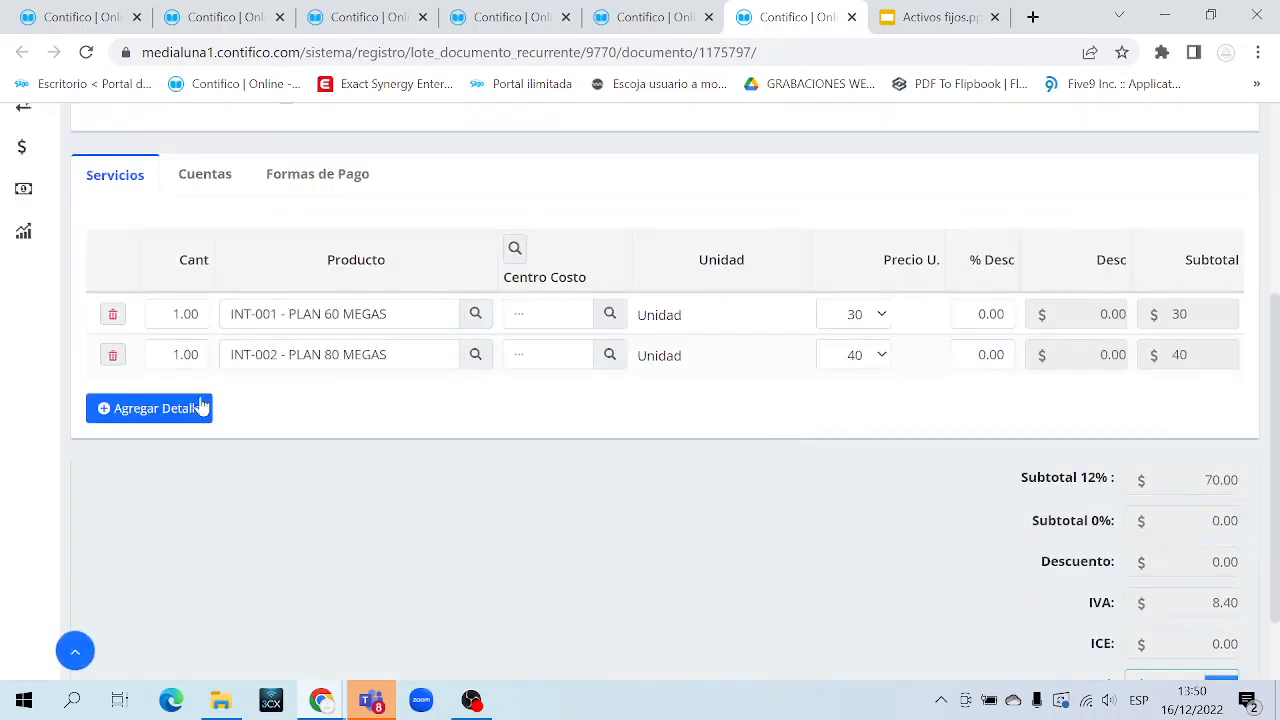
Remove an empty extra detail line, save the document and close its tab
left_click(160, 410)
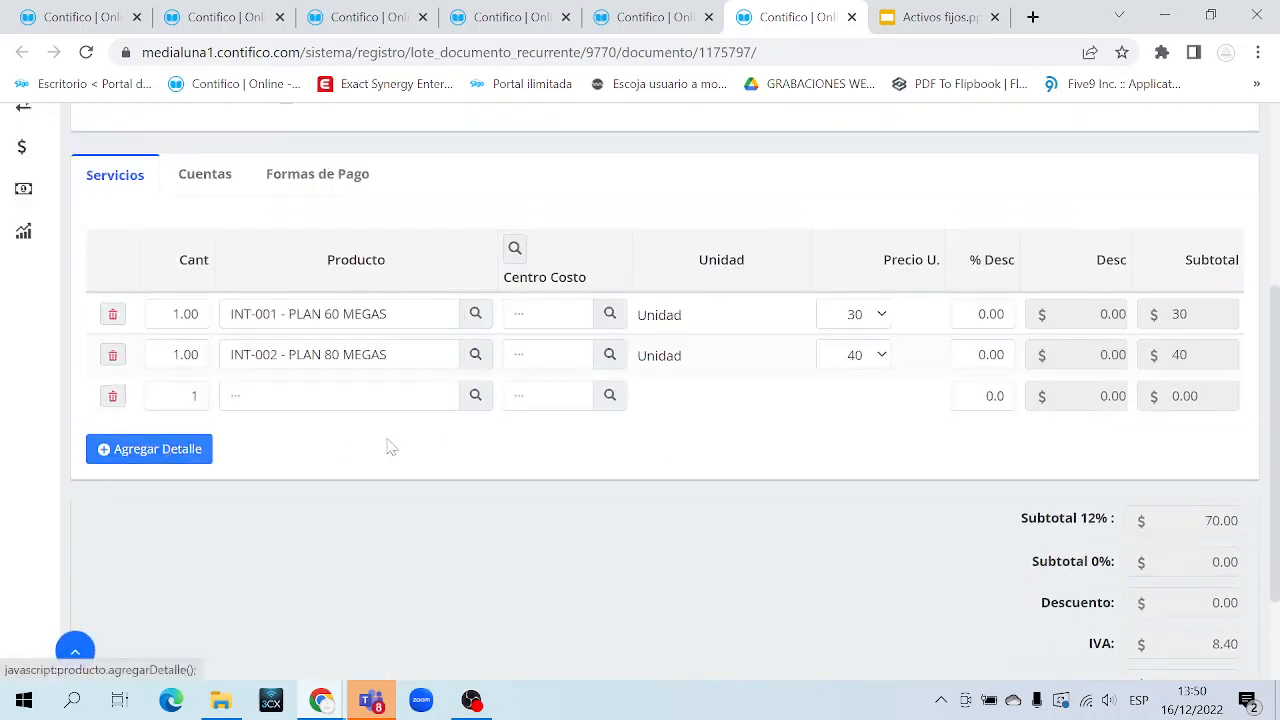
left_click(112, 396)
left_click(803, 341)
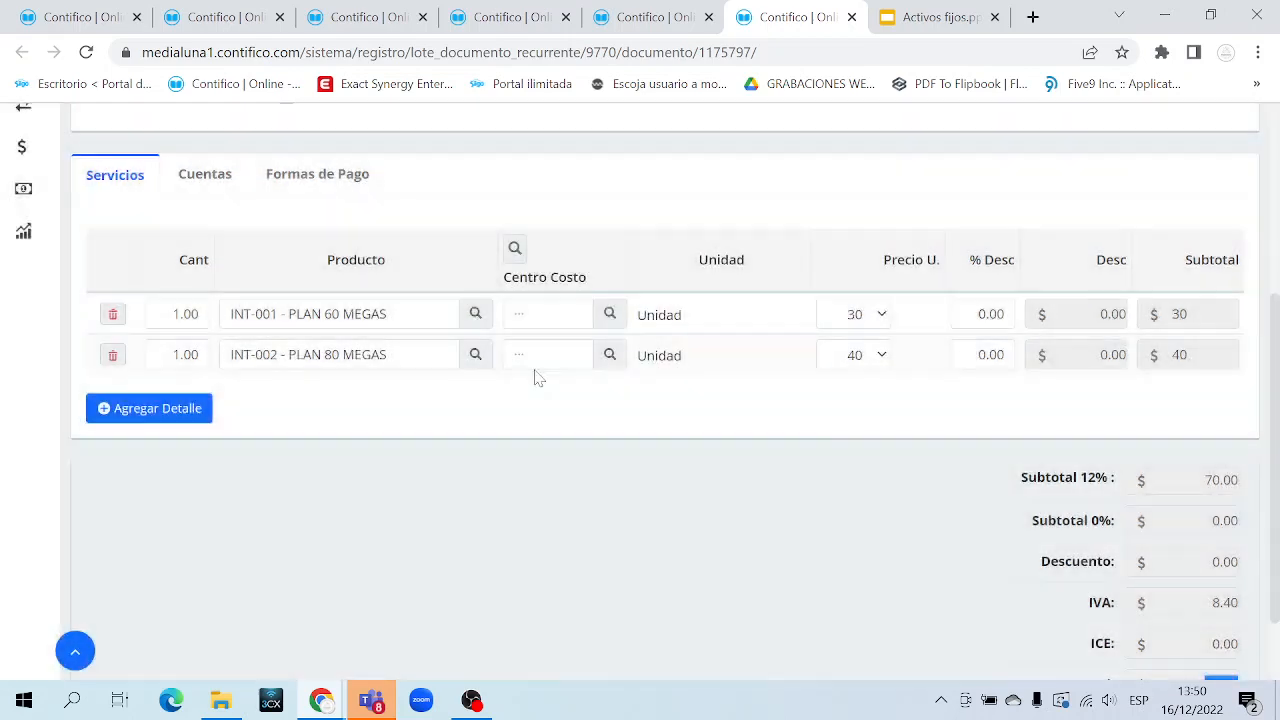
left_click(989, 314)
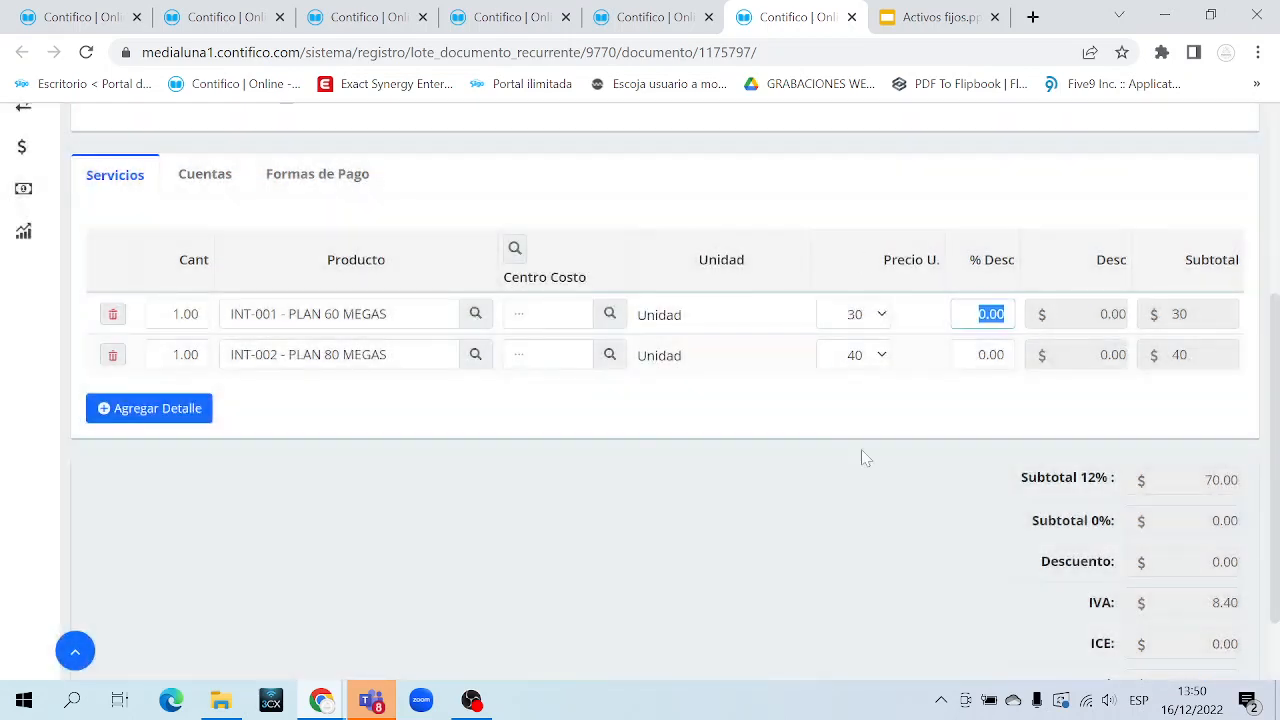
scroll(866, 458, "down", 1)
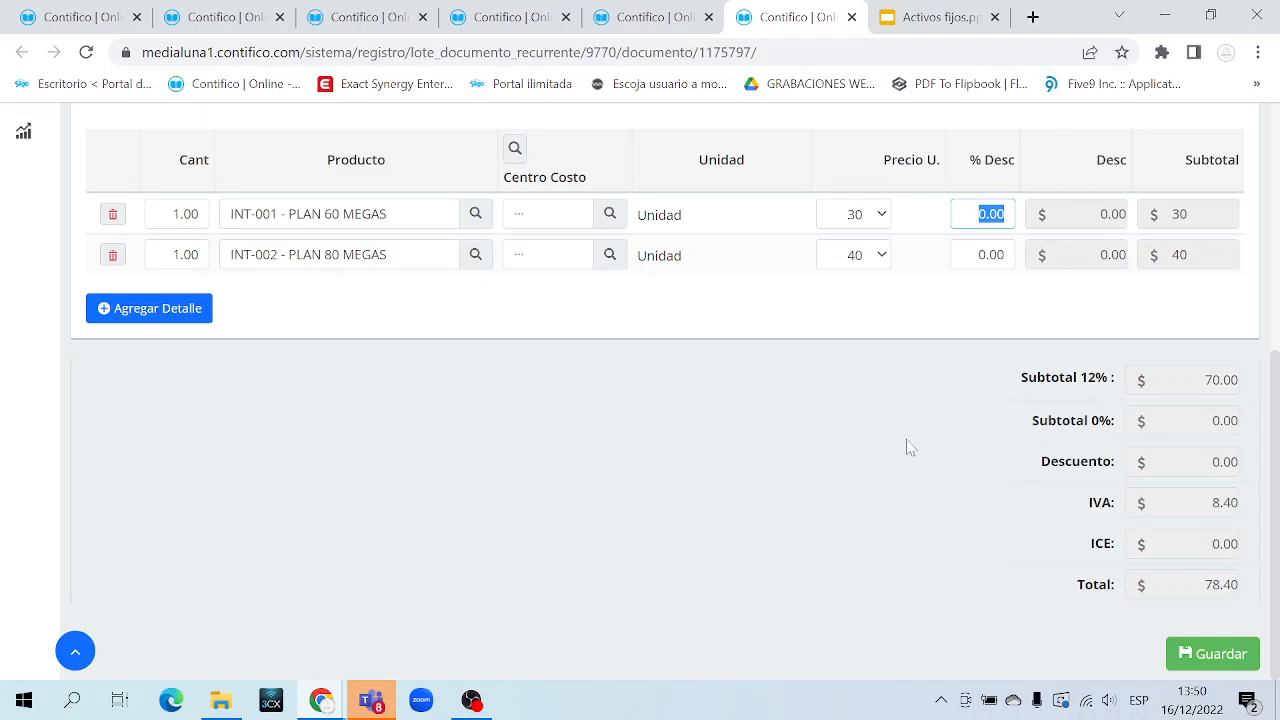
left_click(1222, 660)
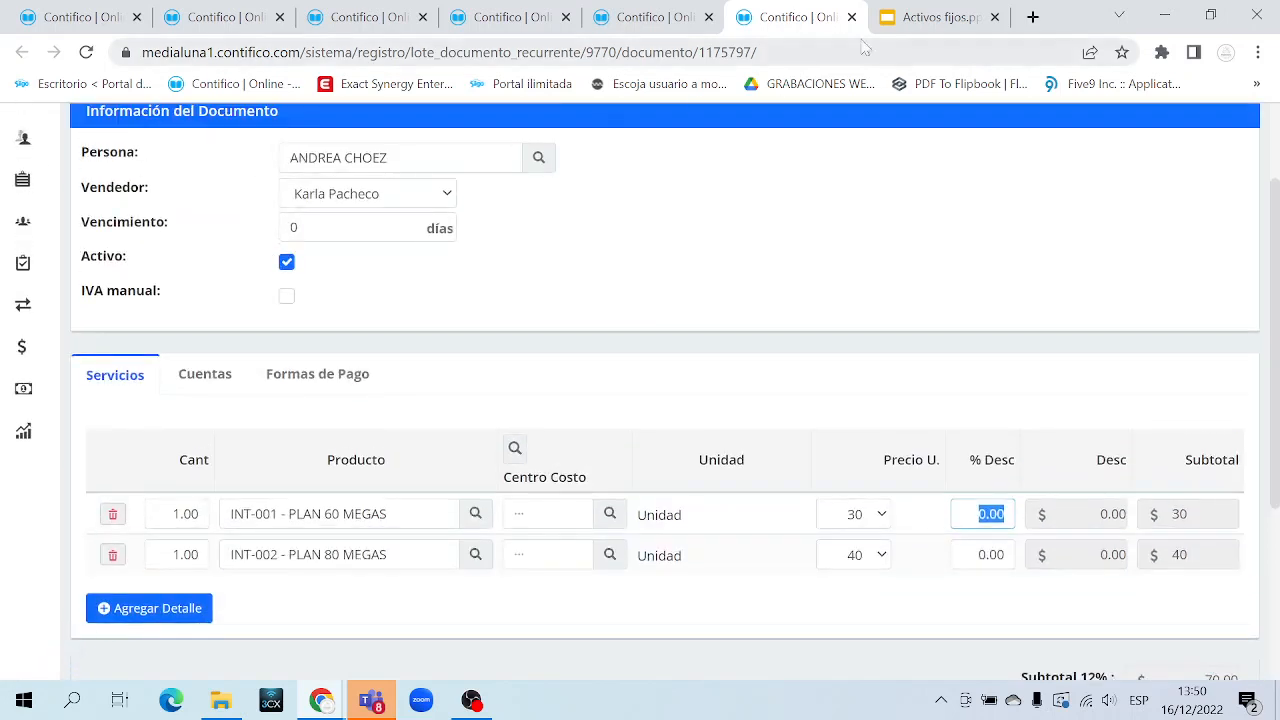
left_click(851, 17)
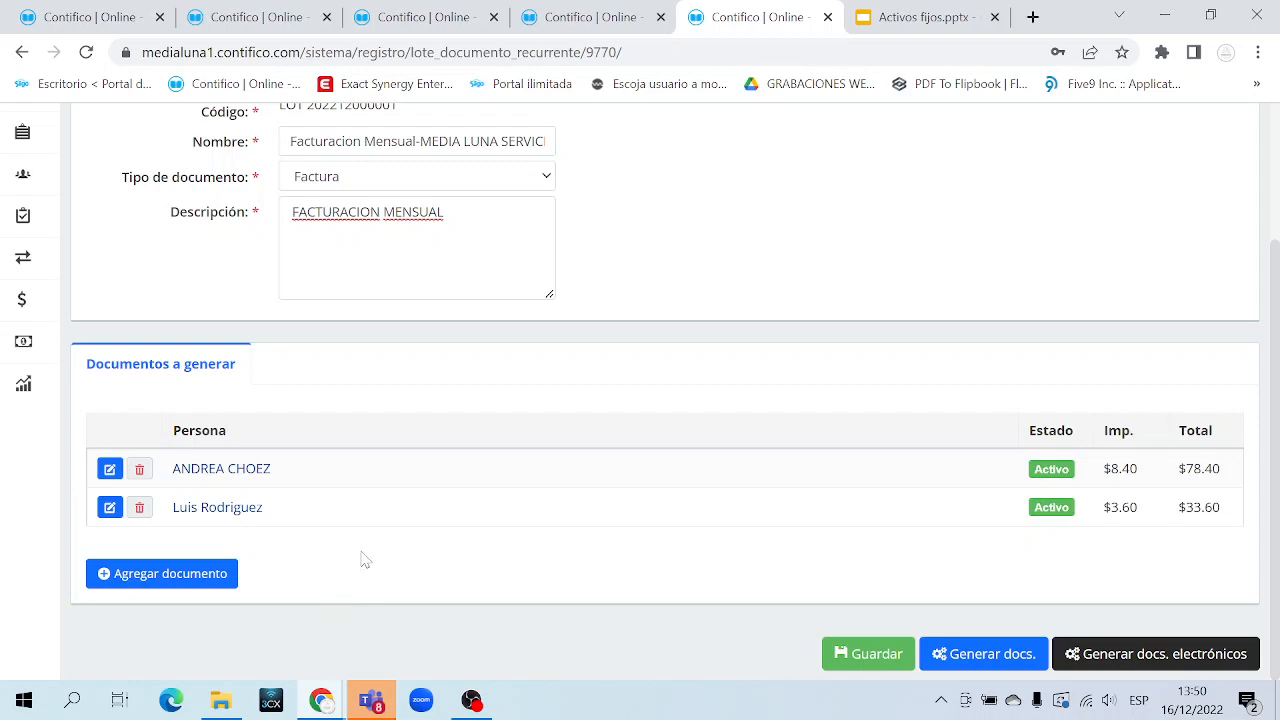
Start a new batch document and add an INT-001 PLAN 60 MEGAS detail line
left_click(188, 585)
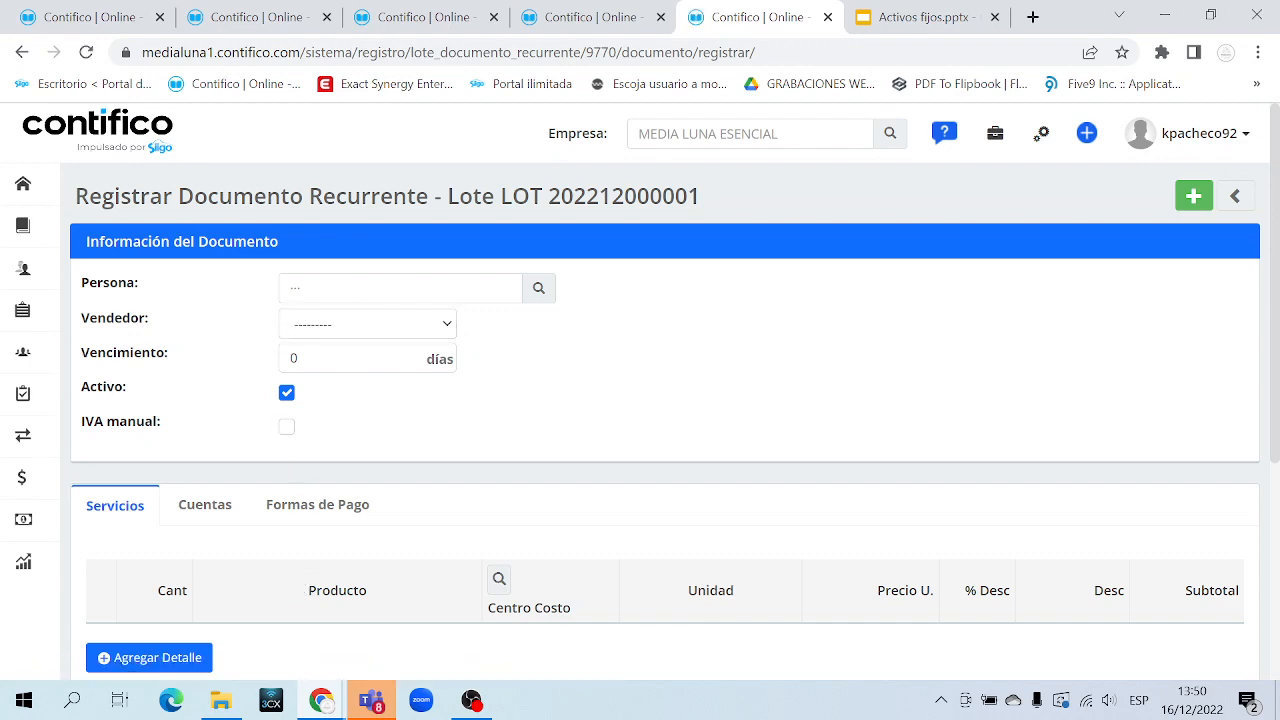
left_click(400, 288)
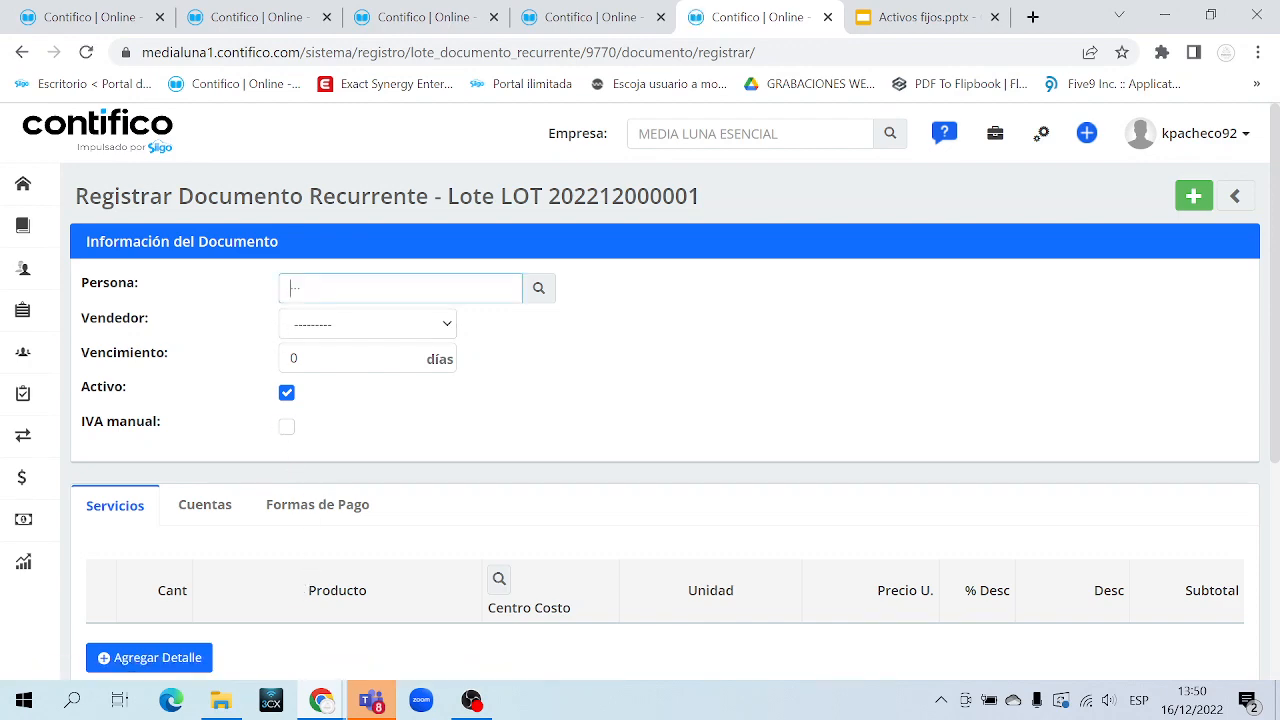
left_click(539, 289)
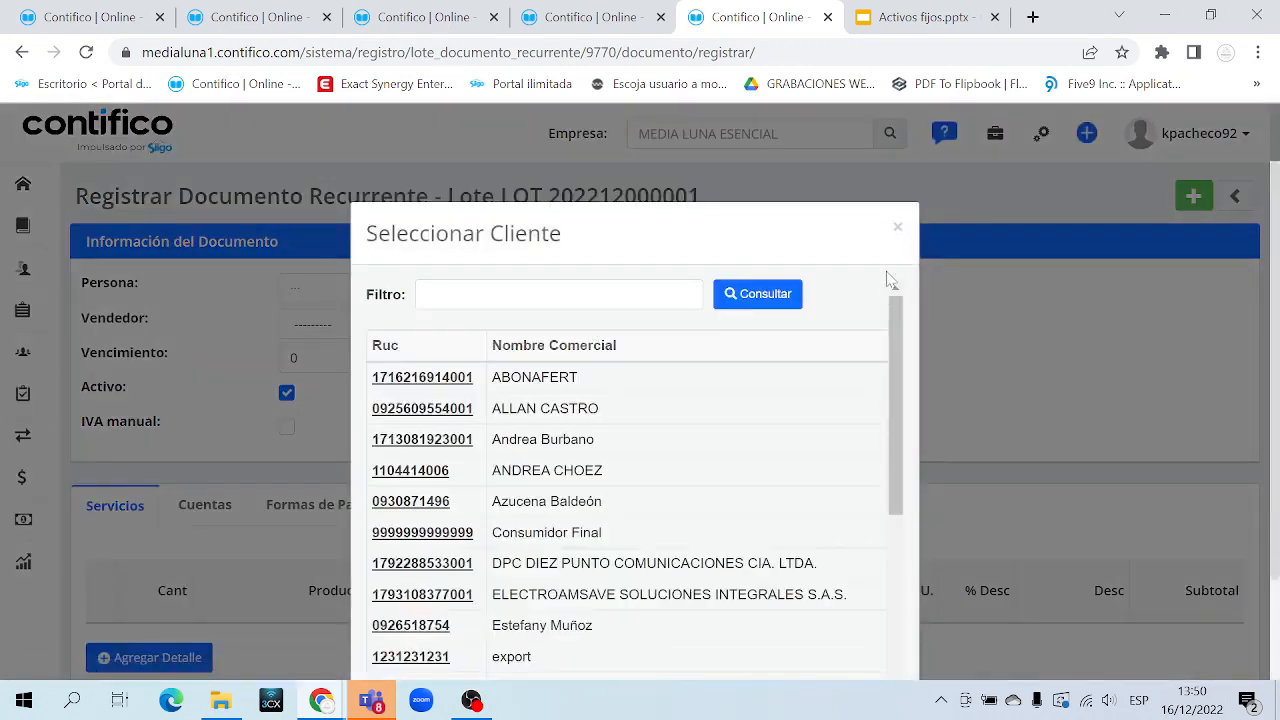
left_click(898, 228)
left_click(365, 326)
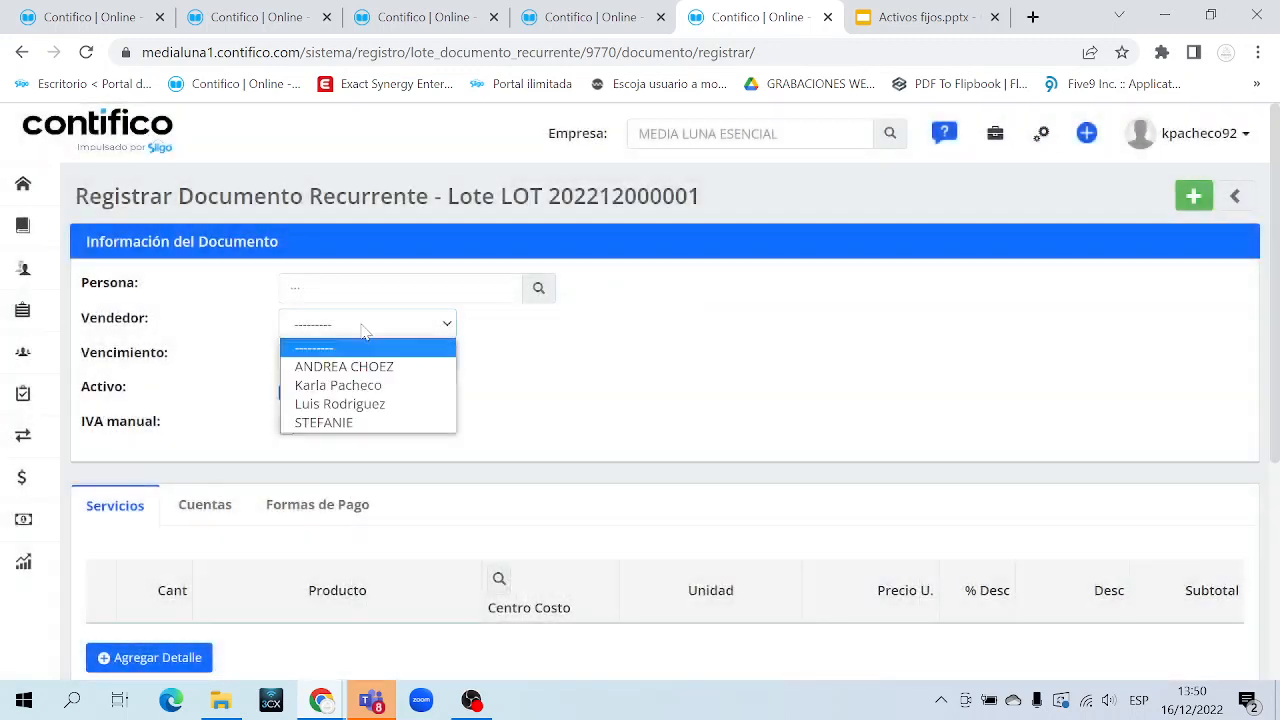
left_click(365, 332)
scroll(440, 410, "down", 2)
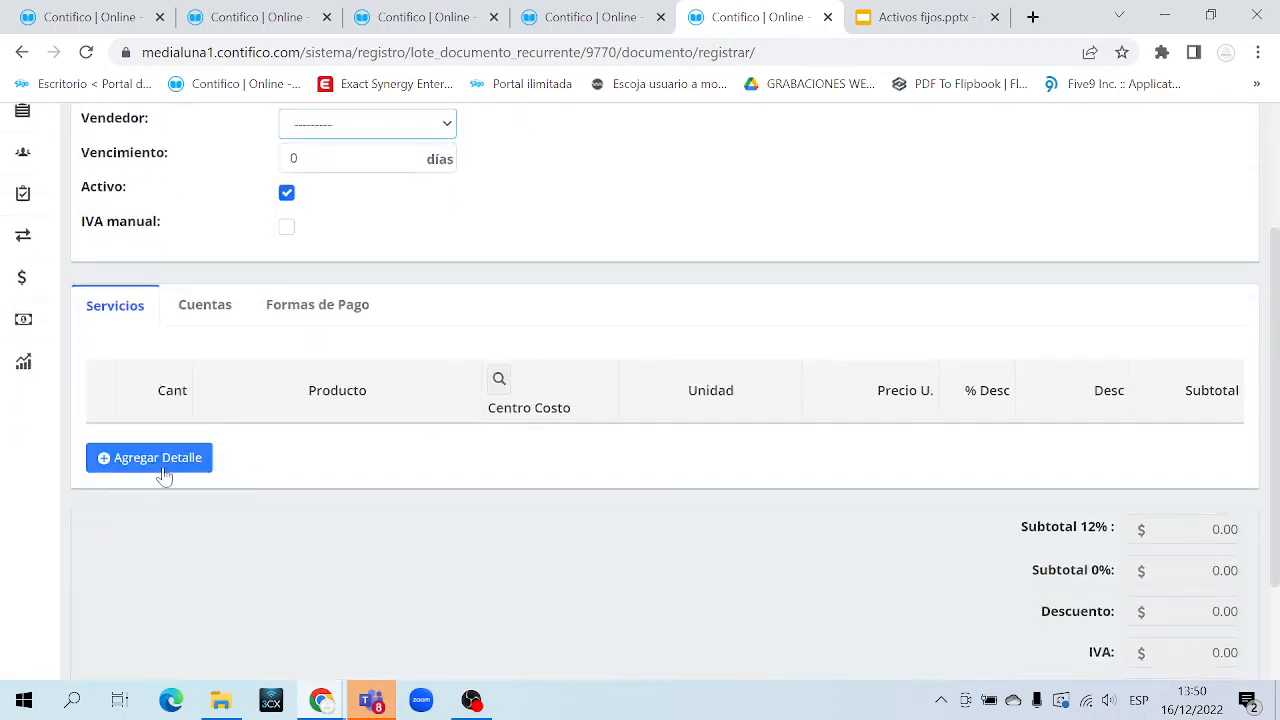
left_click(160, 460)
type("P")
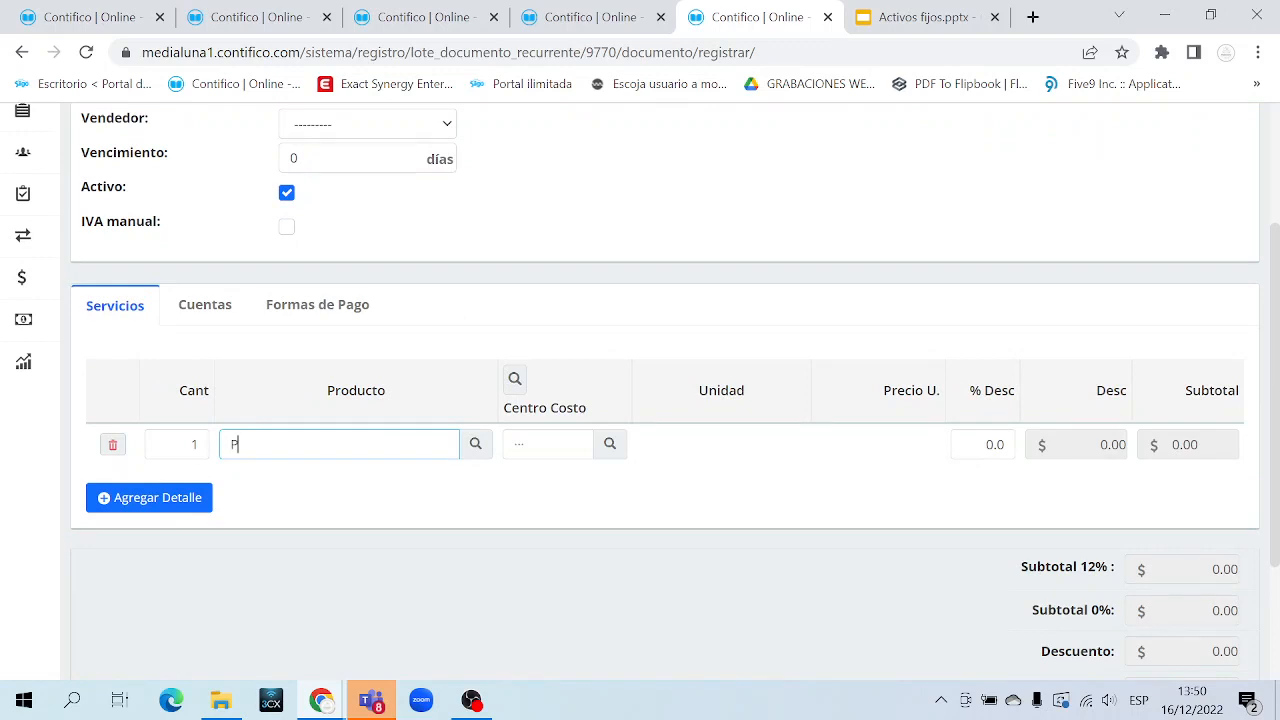
type("LAN")
left_click(328, 486)
scroll(1052, 554, "down", 2)
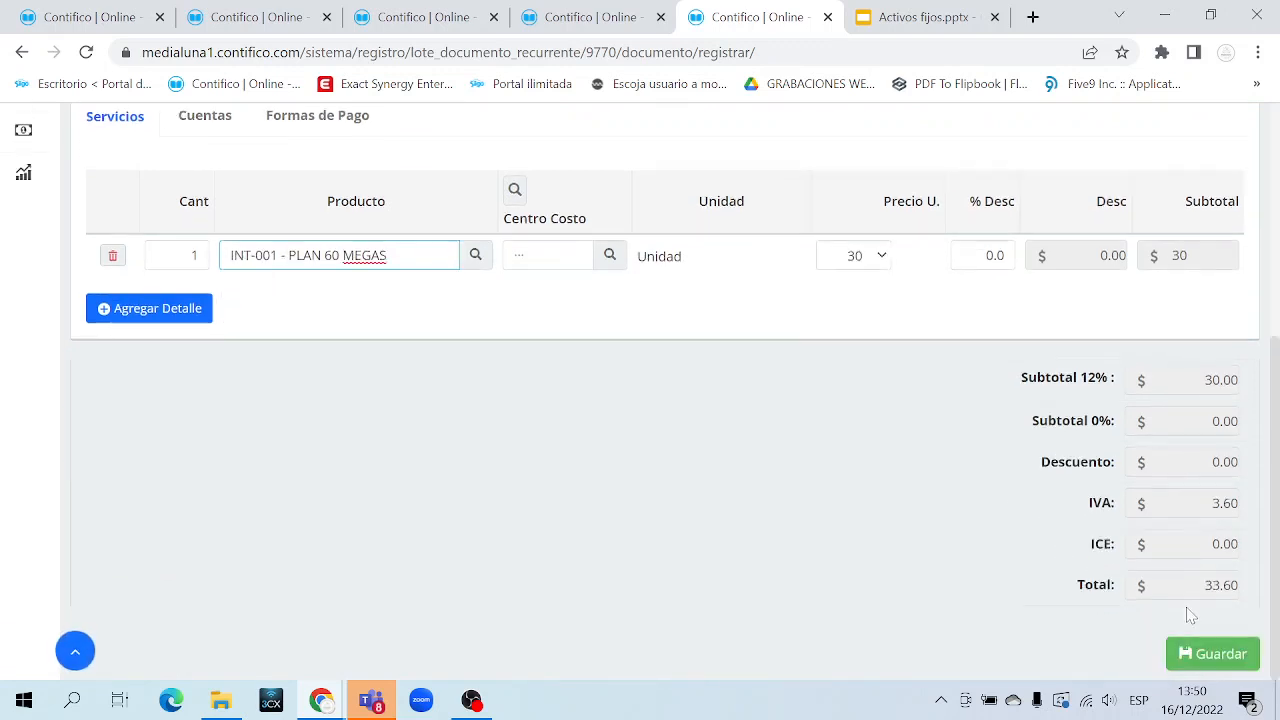
scroll(790, 569, "up", 4)
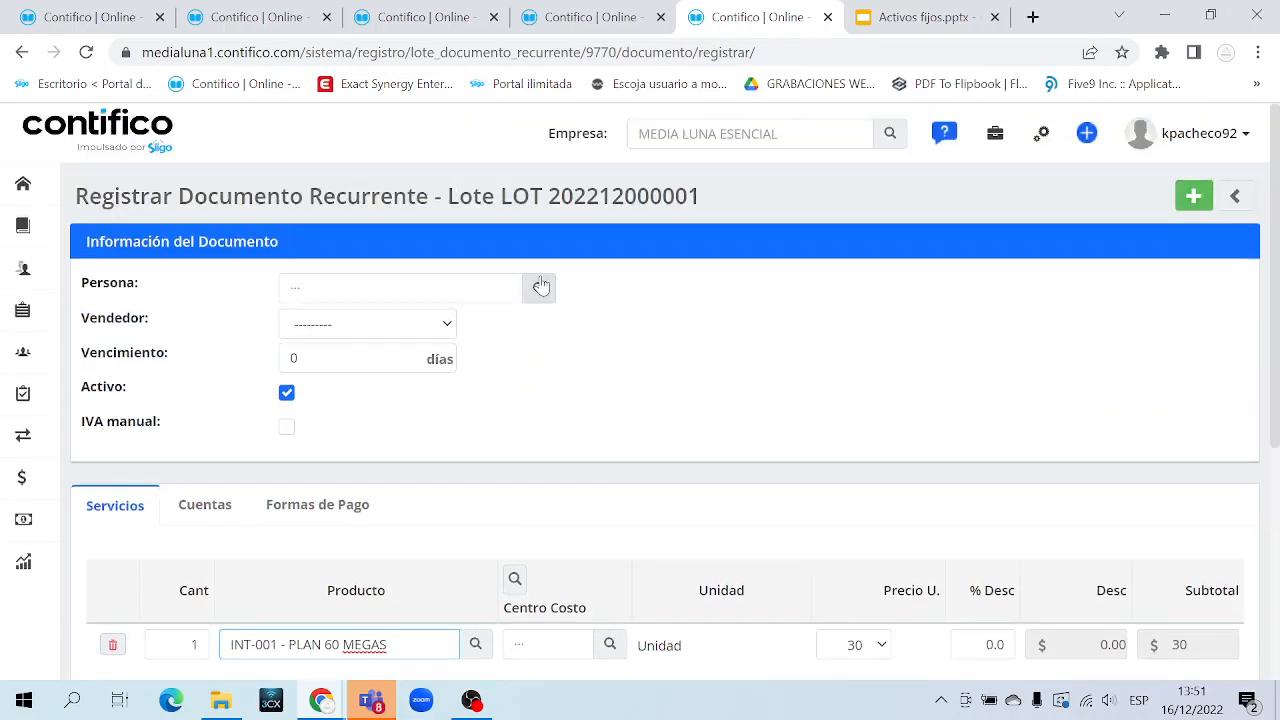
Set the client to ABONAFERT with the first listed seller, and save the document
left_click(540, 287)
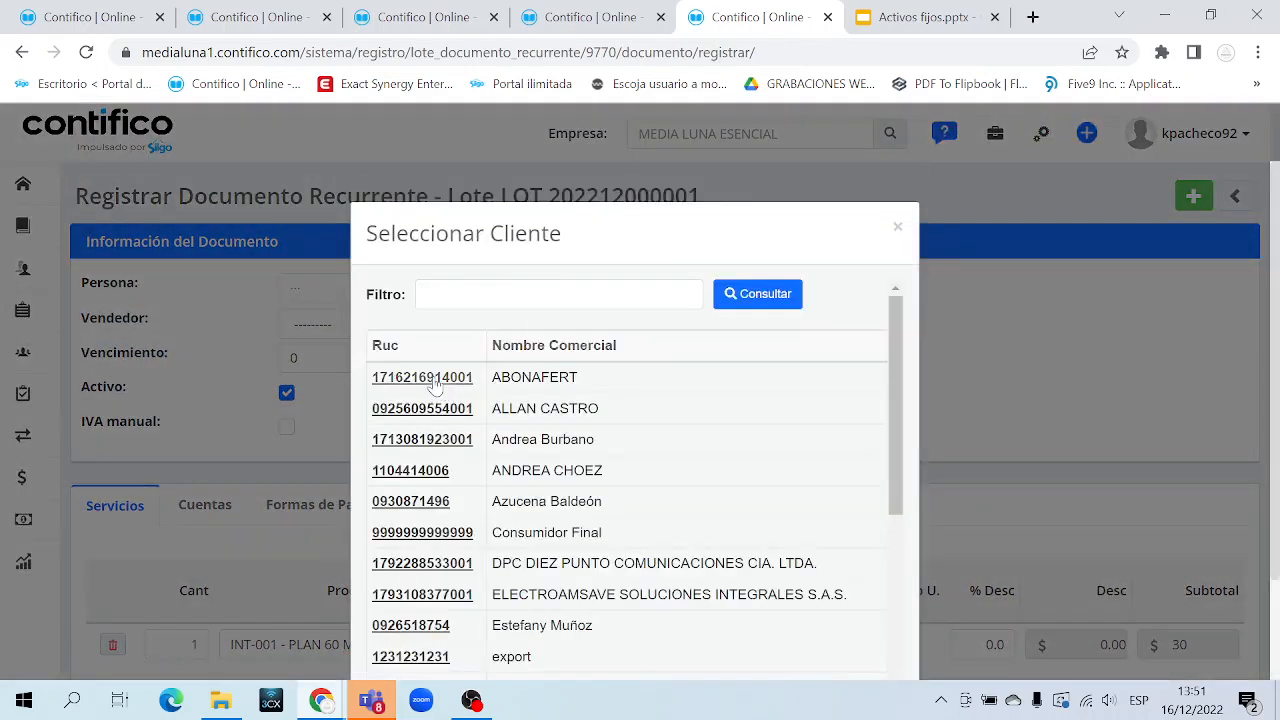
left_click(435, 385)
left_click(429, 325)
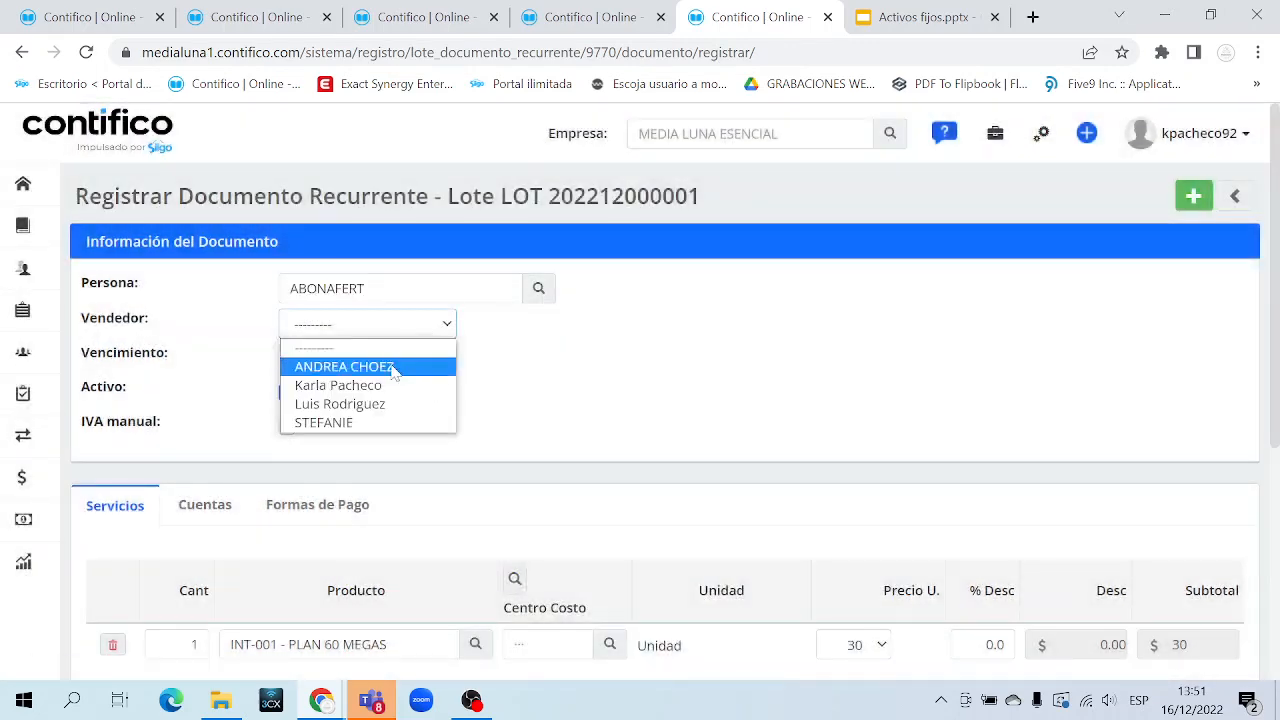
left_click(393, 368)
scroll(525, 415, "down", 3)
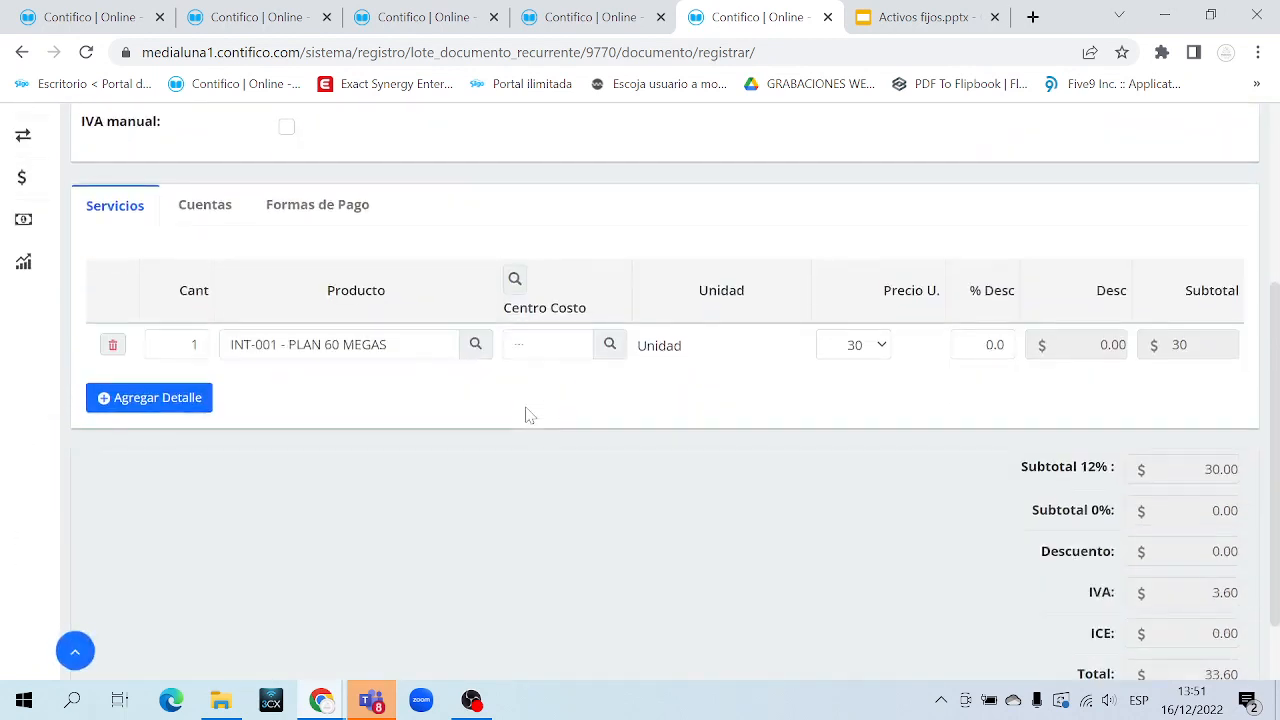
scroll(530, 415, "down", 1)
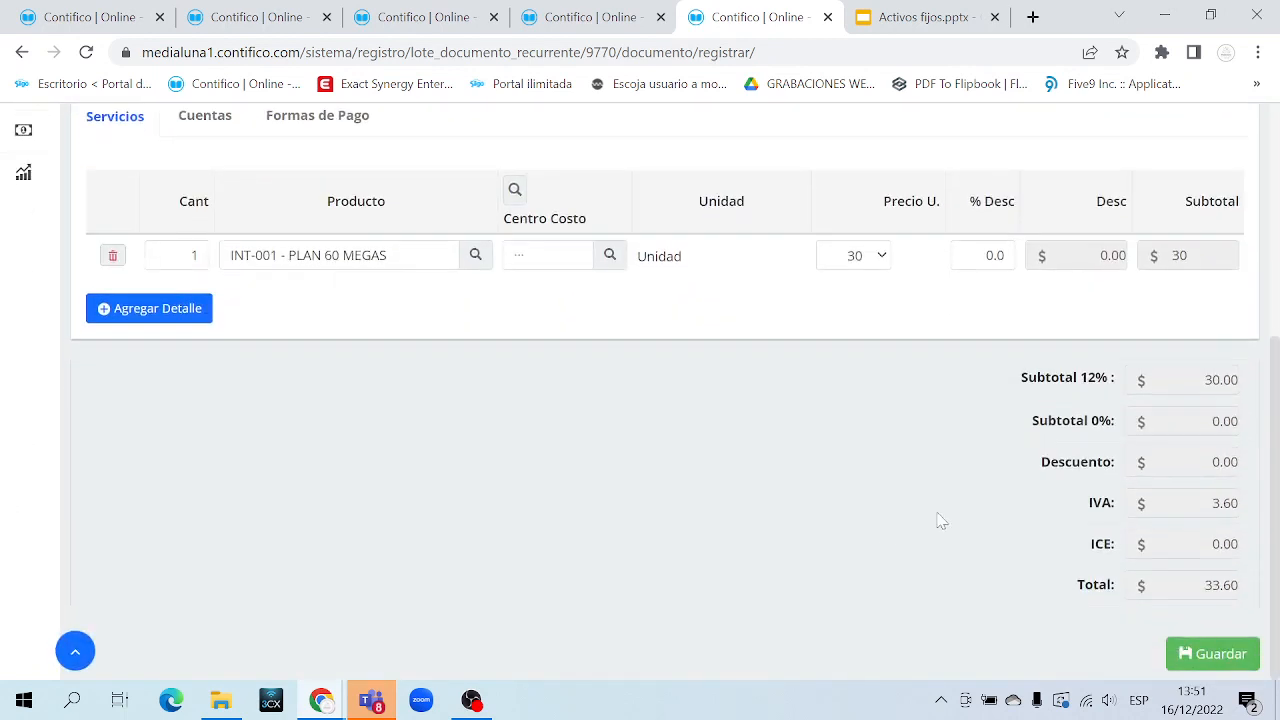
left_click(1208, 655)
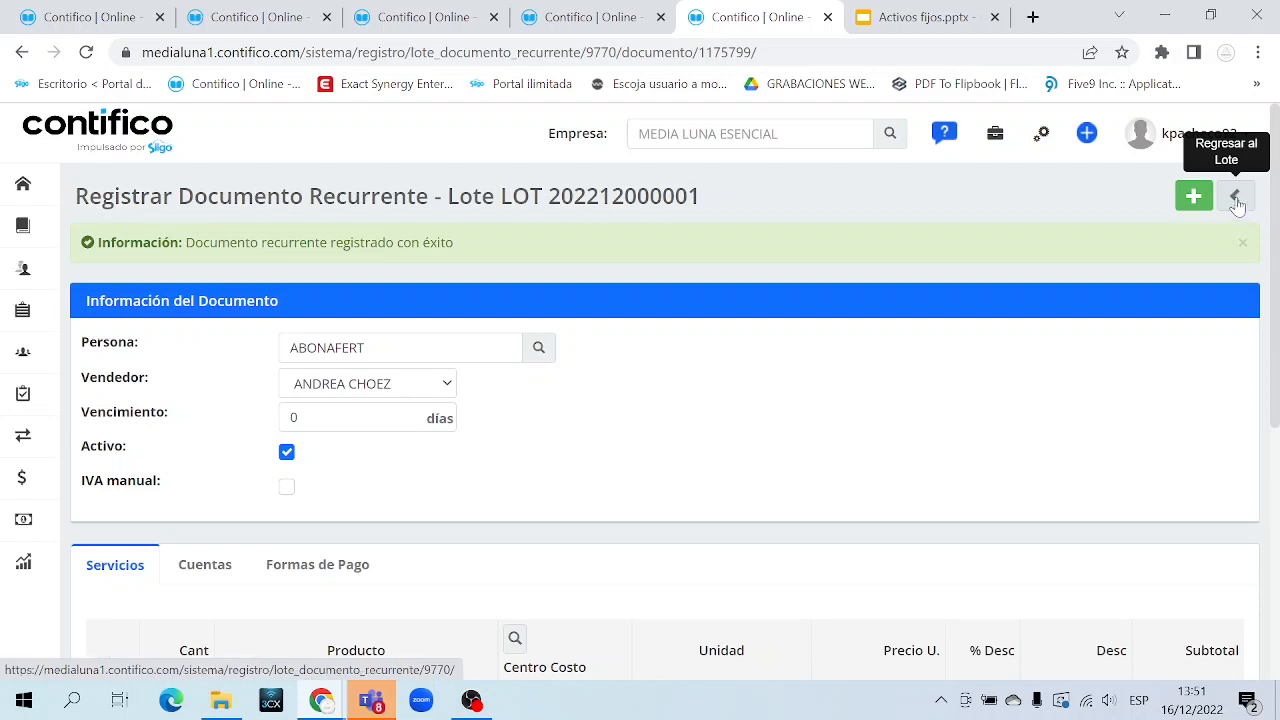
Return to the batch's document list and check the new ABONAFERT $33.60 entry
left_click(1234, 198)
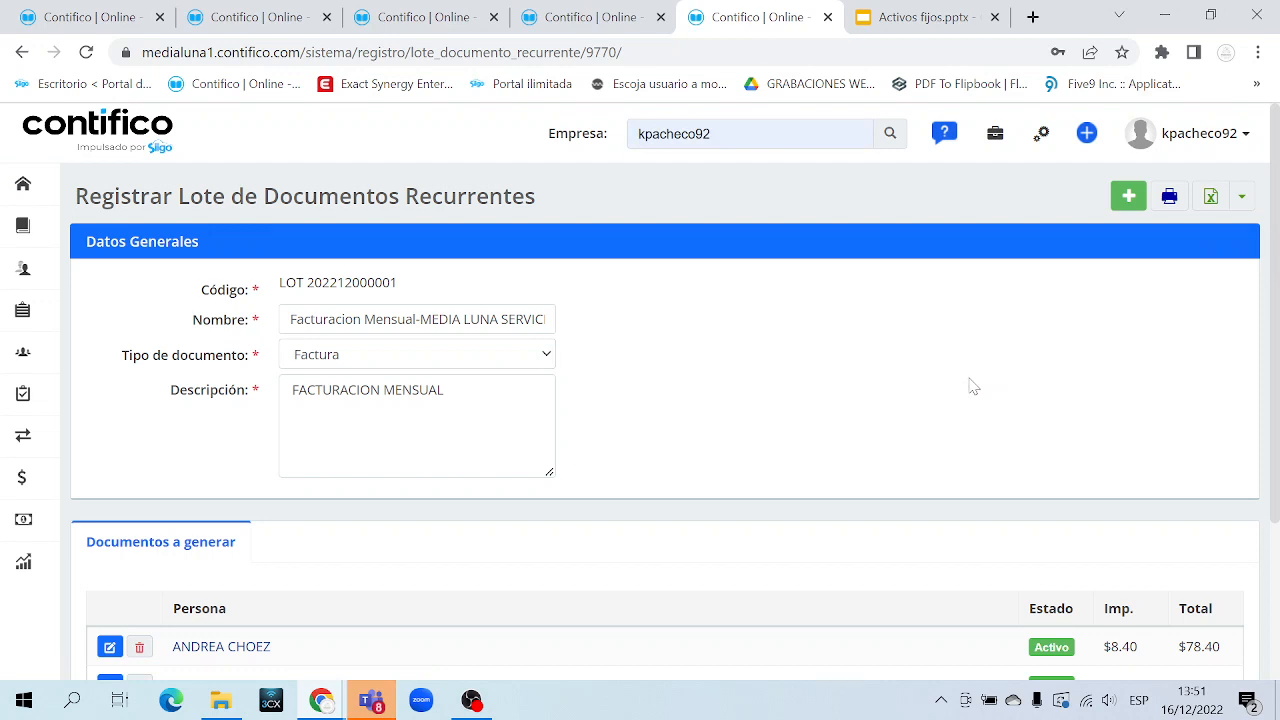
scroll(970, 386, "down", 2)
left_click_drag(297, 496, 188, 447)
left_click_drag(276, 528, 177, 523)
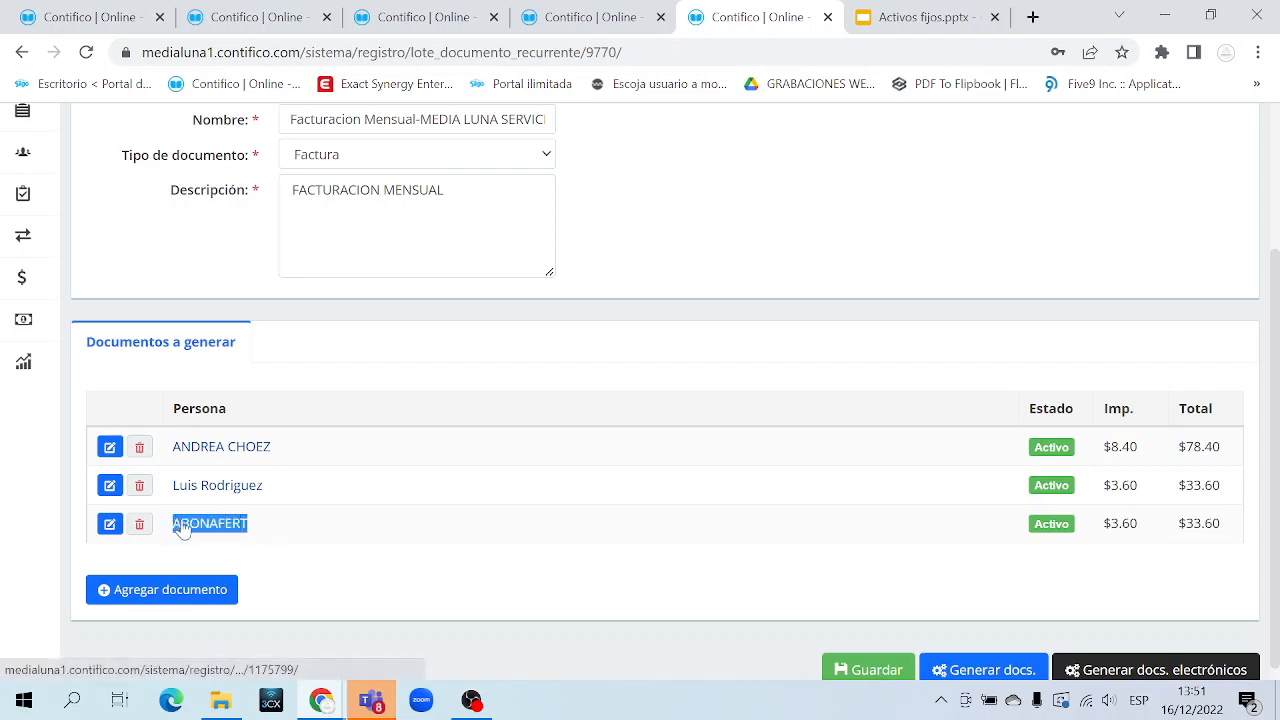
left_click(291, 556)
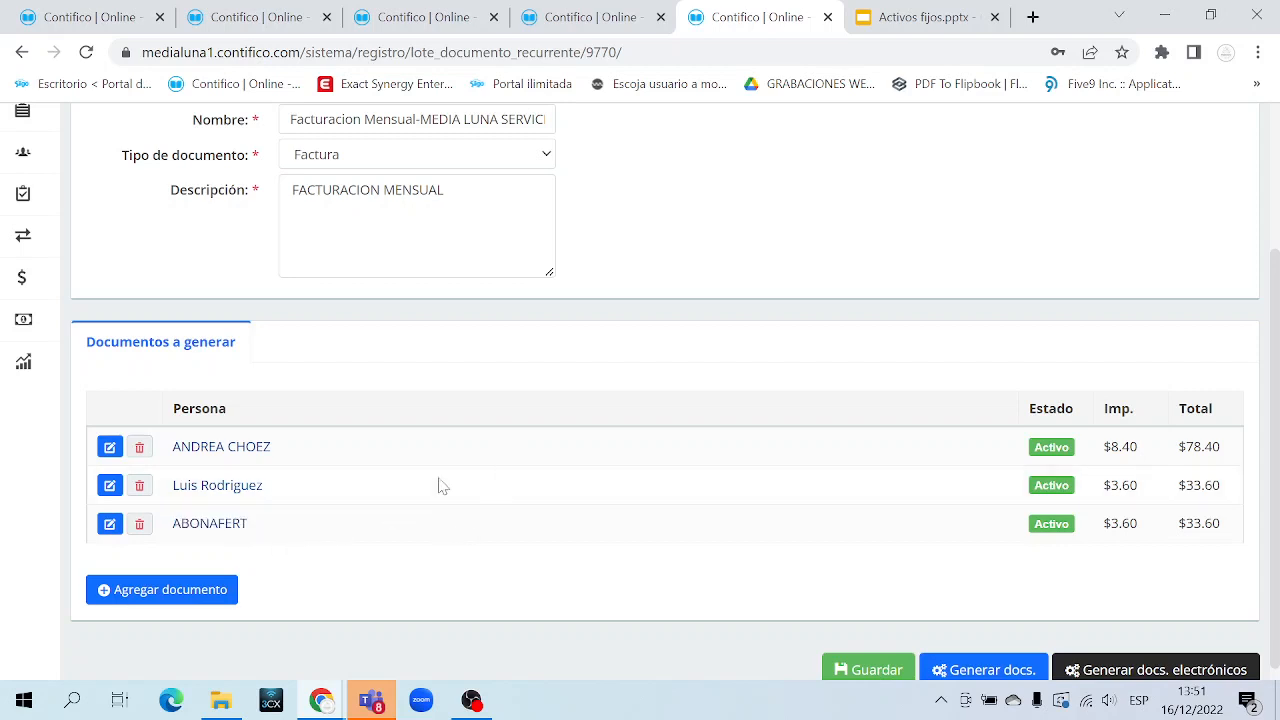
Save the recurring invoicing batch with its three customer documents
scroll(826, 595, "down", 1)
left_click(866, 656)
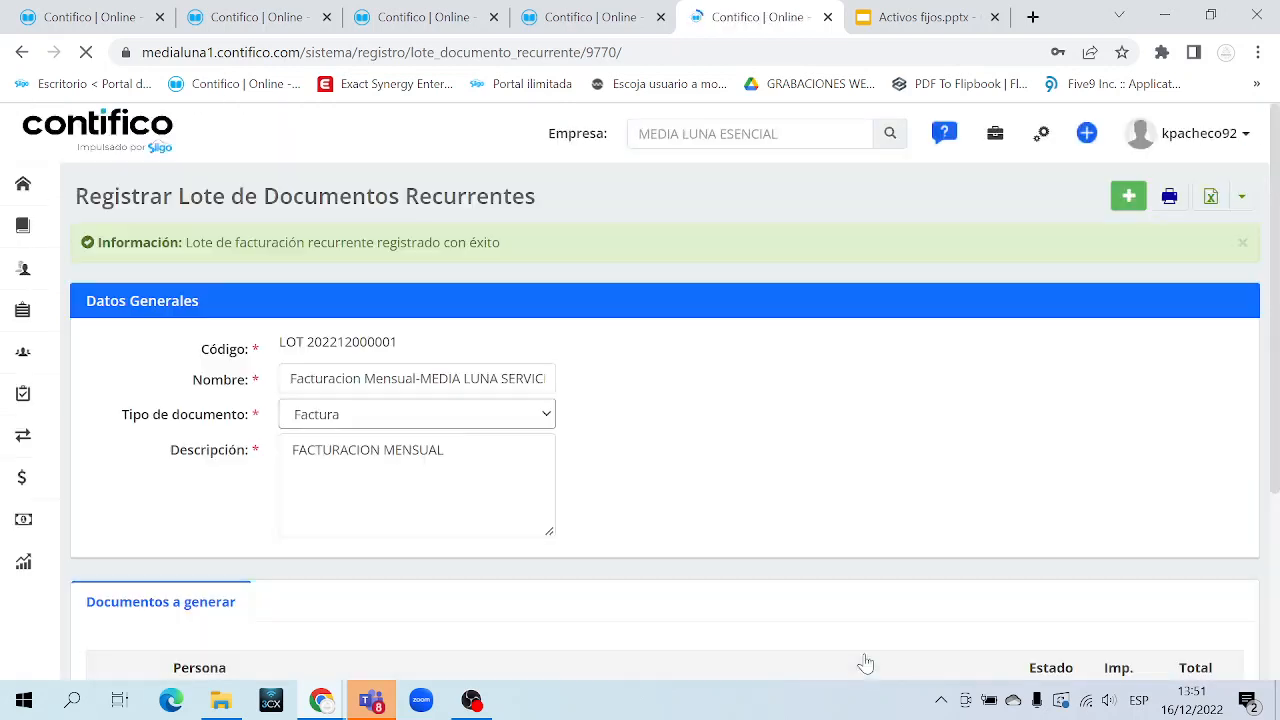
scroll(866, 664, "down", 3)
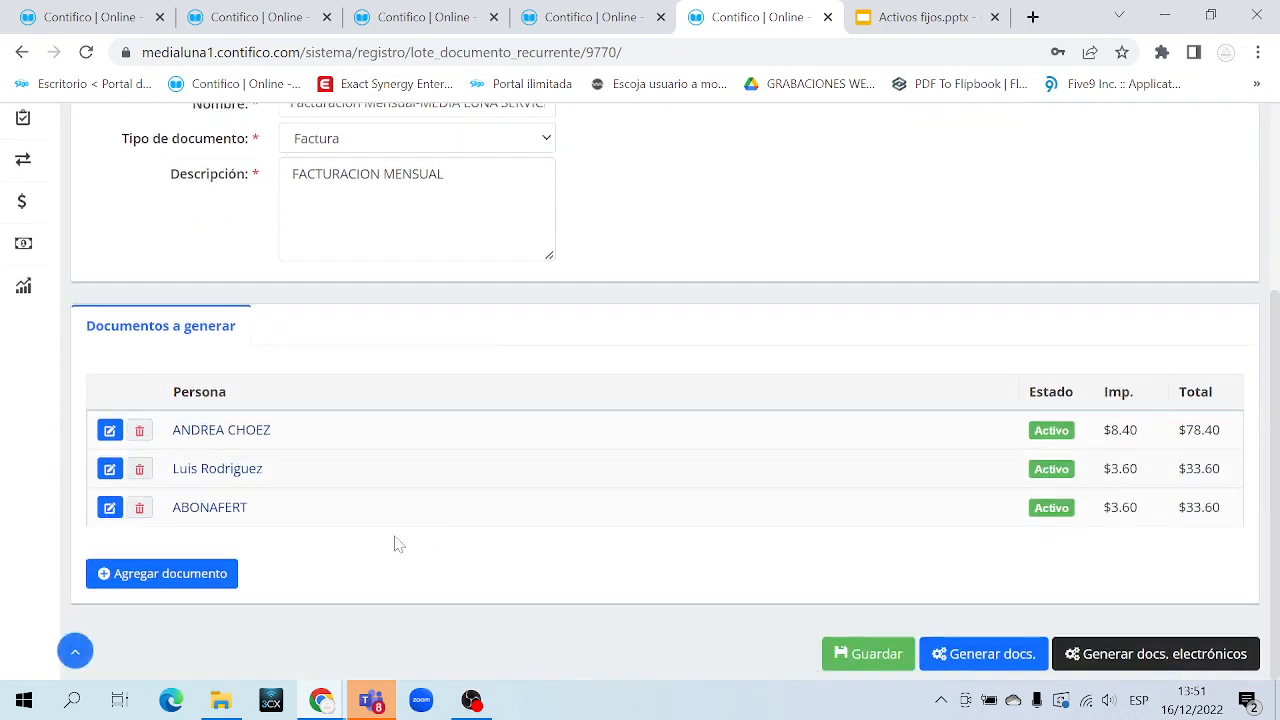
left_click_drag(271, 503, 160, 503)
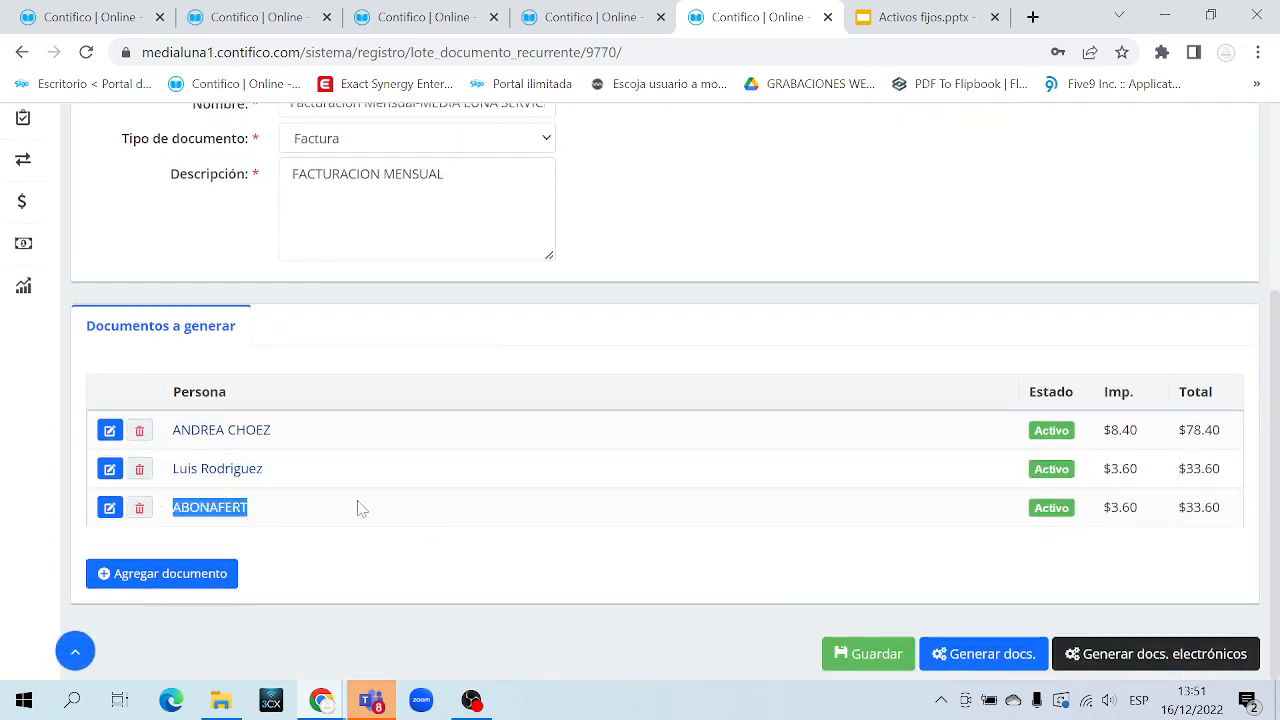
left_click(866, 656)
scroll(757, 588, "down", 5)
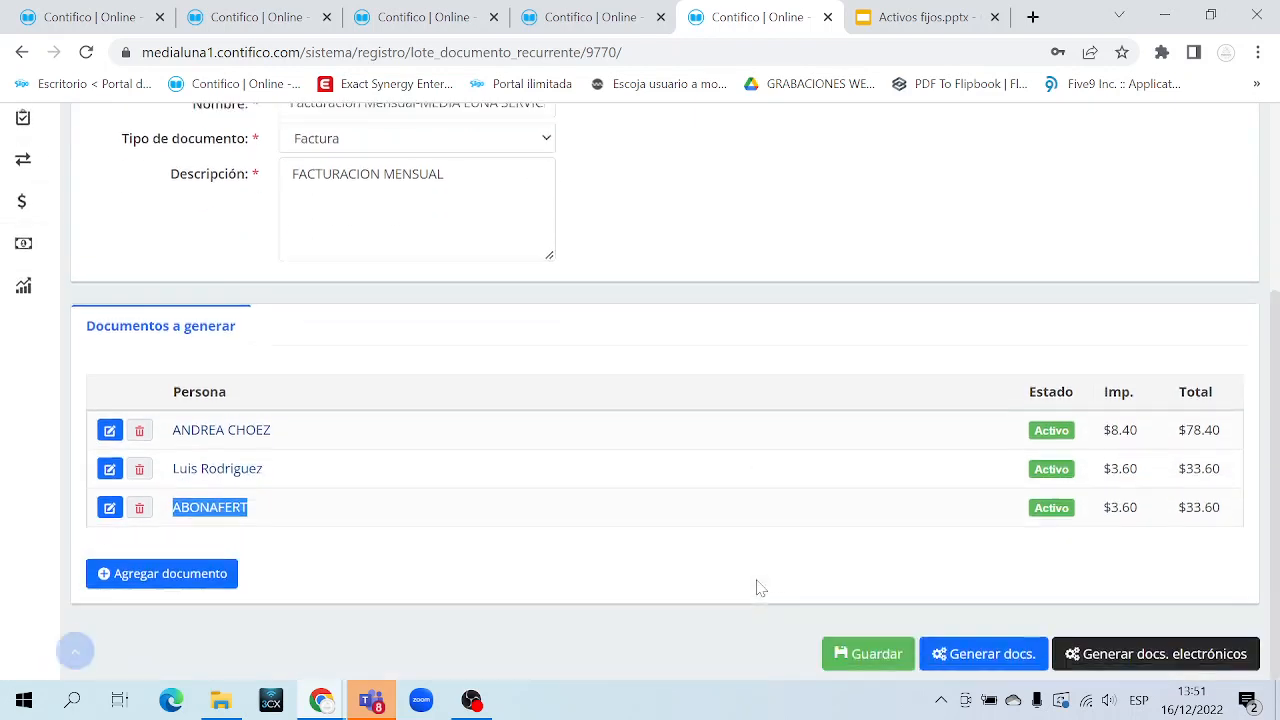
left_click(665, 602)
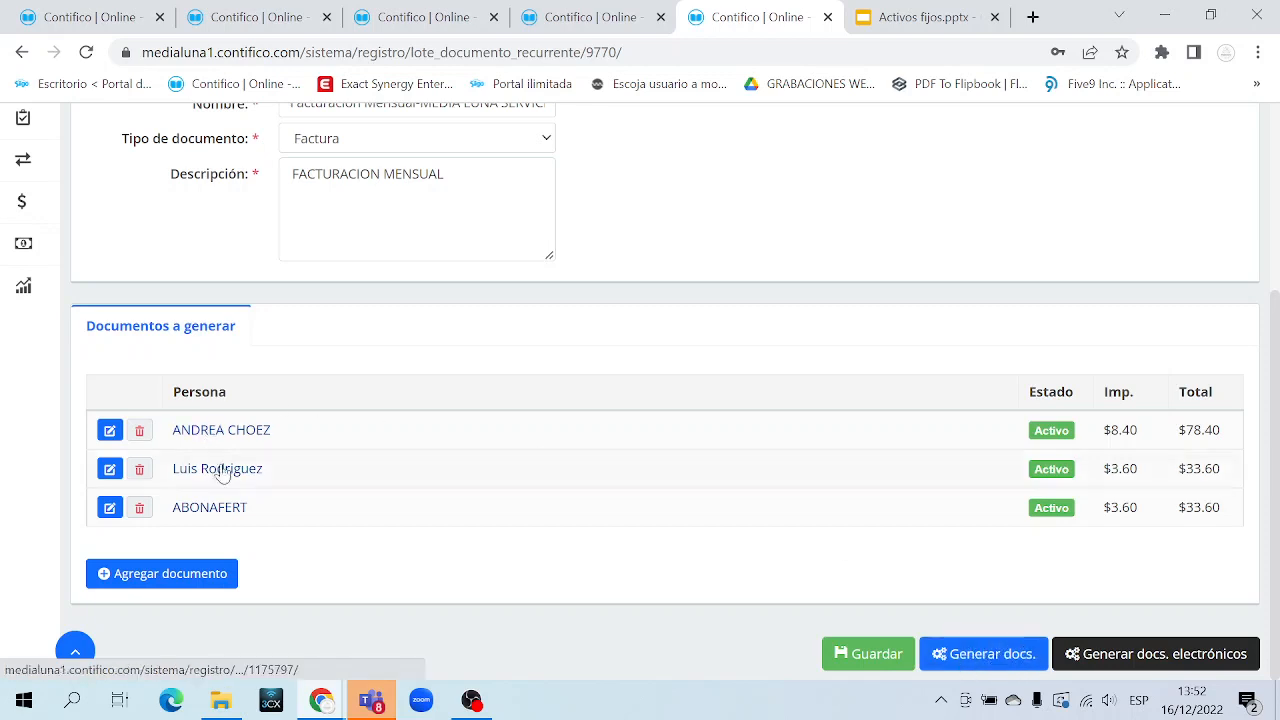
left_click_drag(249, 507, 183, 428)
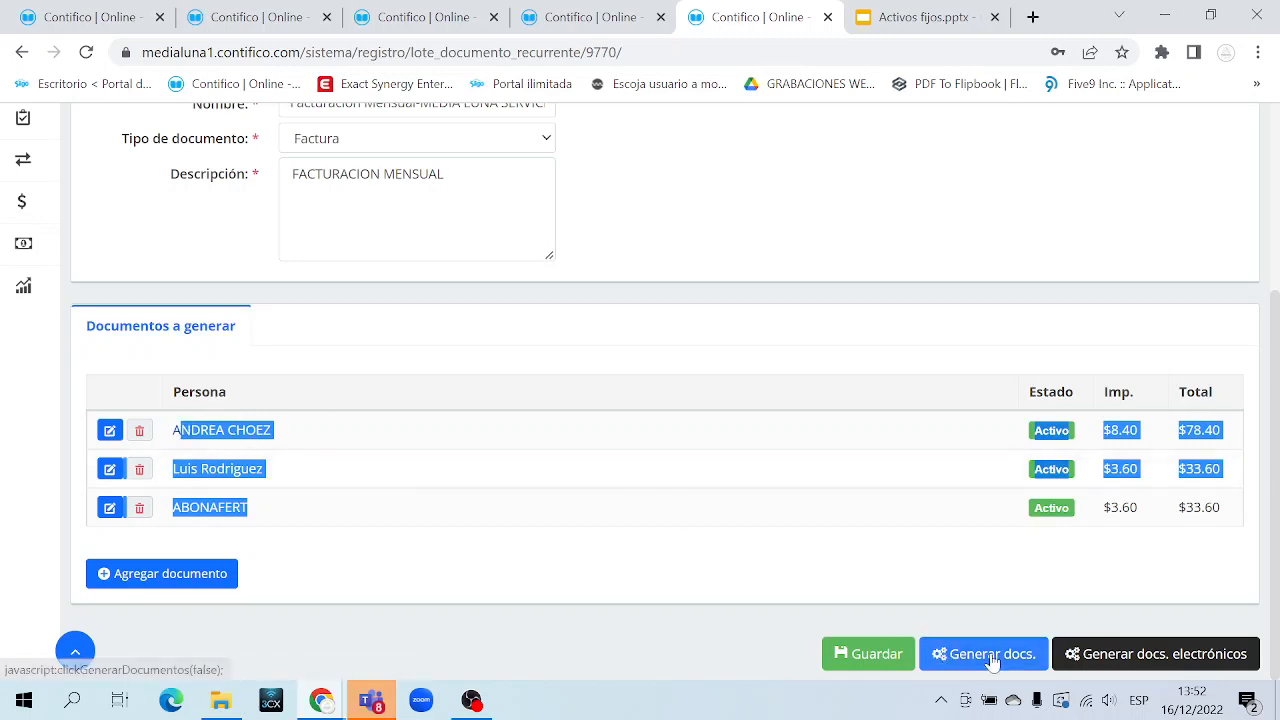
Start generating the batch's invoices, keeping issue date 16/12/2022
left_click(967, 600)
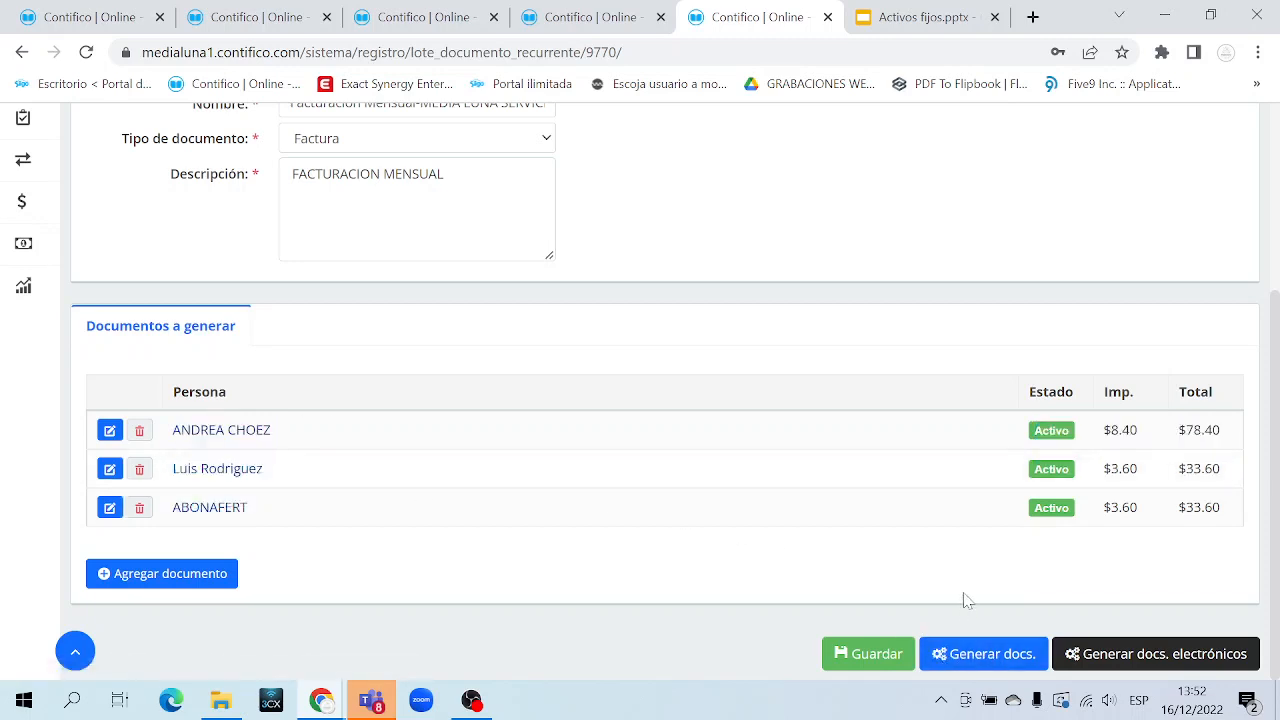
left_click(983, 655)
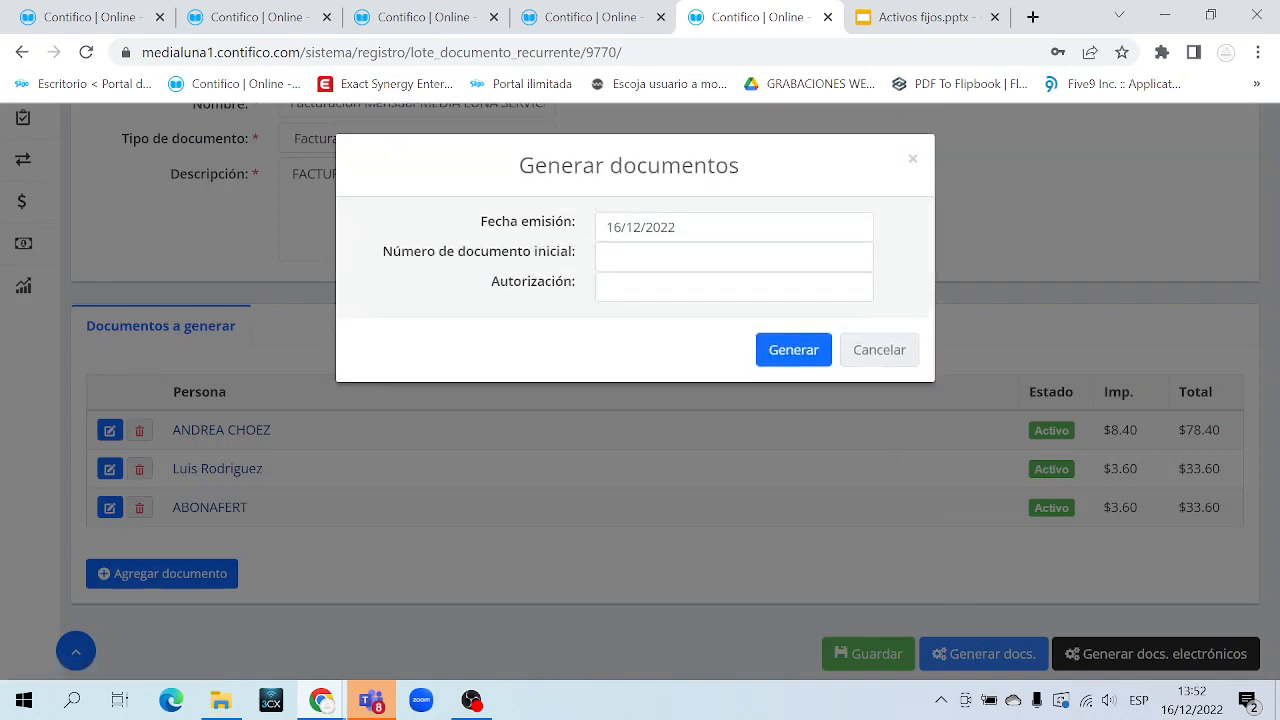
left_click(632, 227)
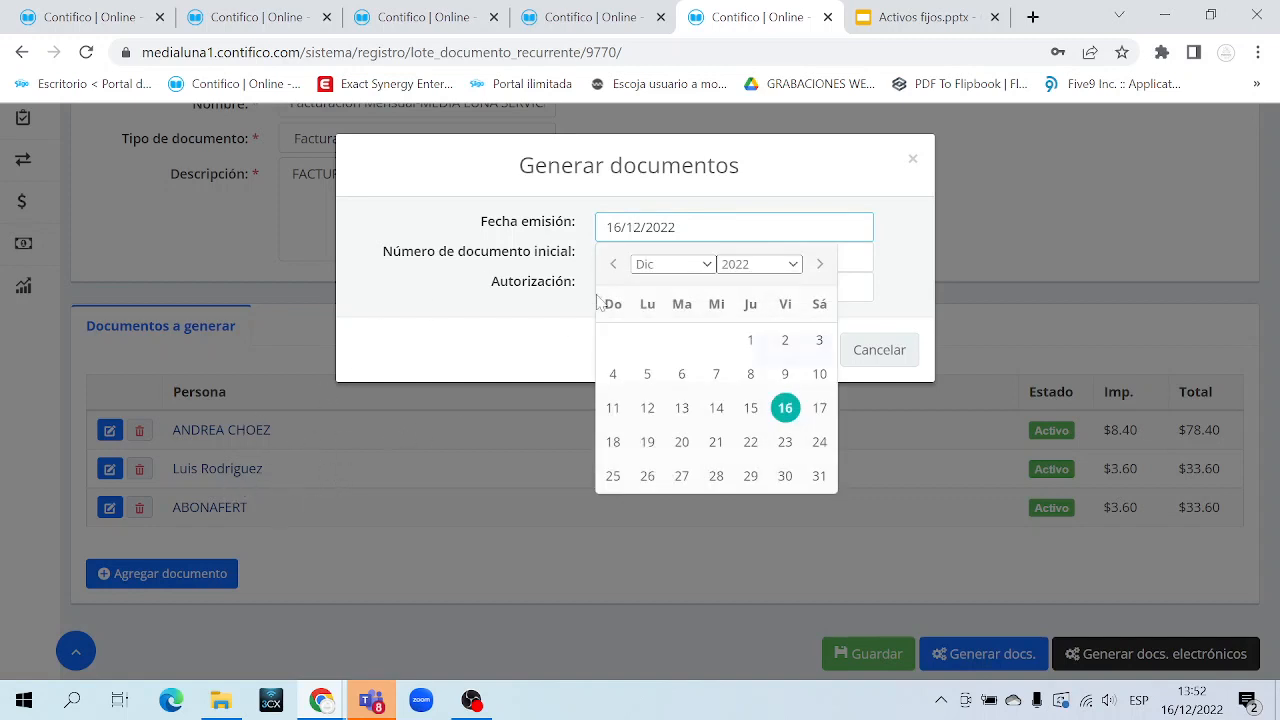
left_click(544, 217)
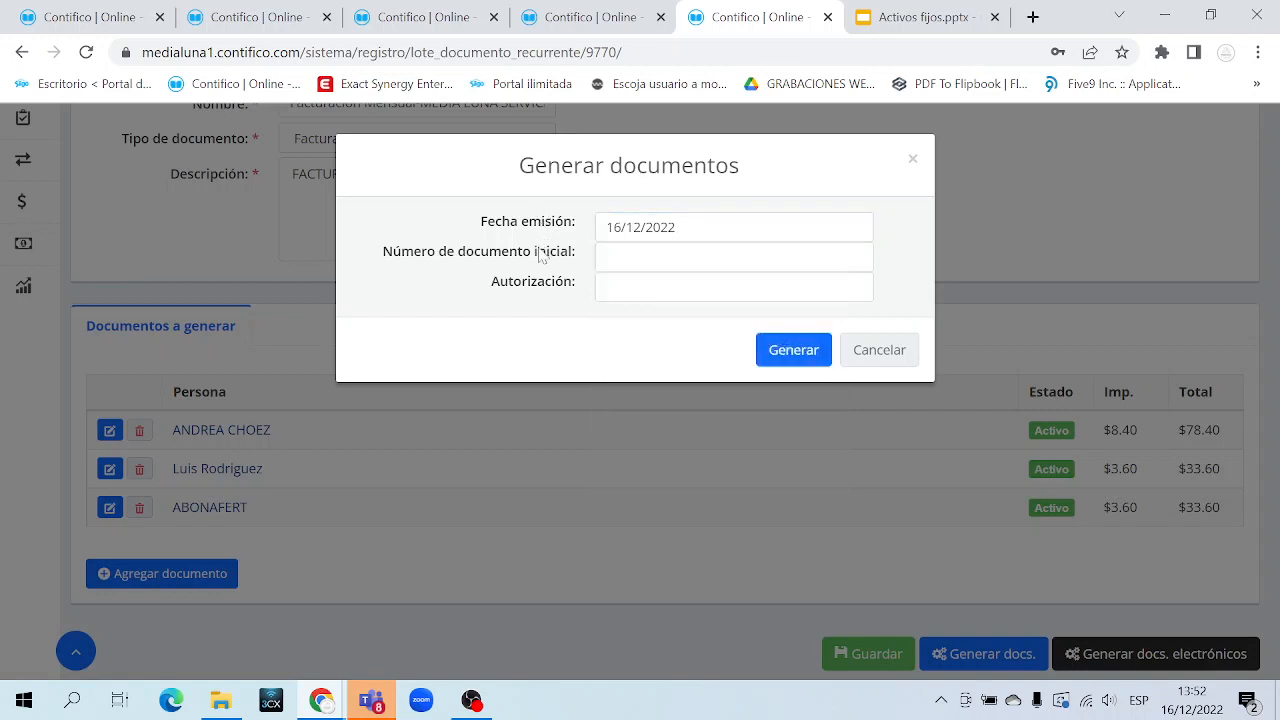
triple_click(540, 256)
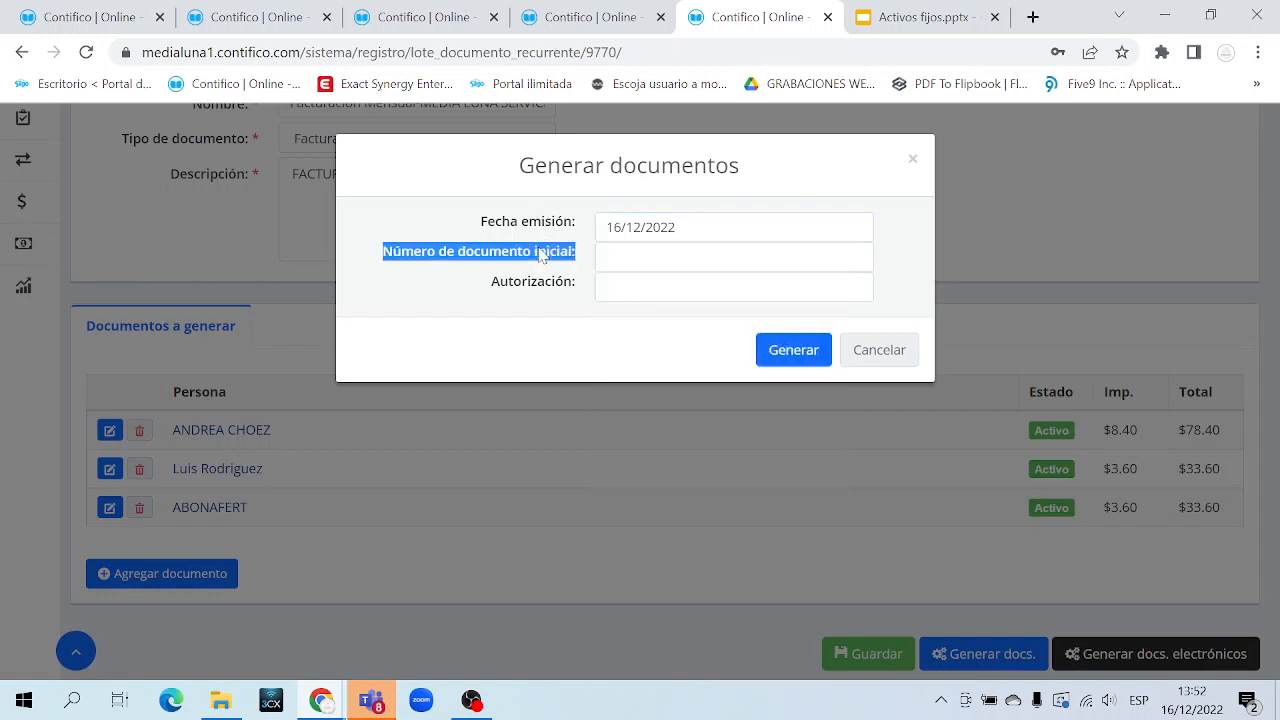
left_click(611, 257)
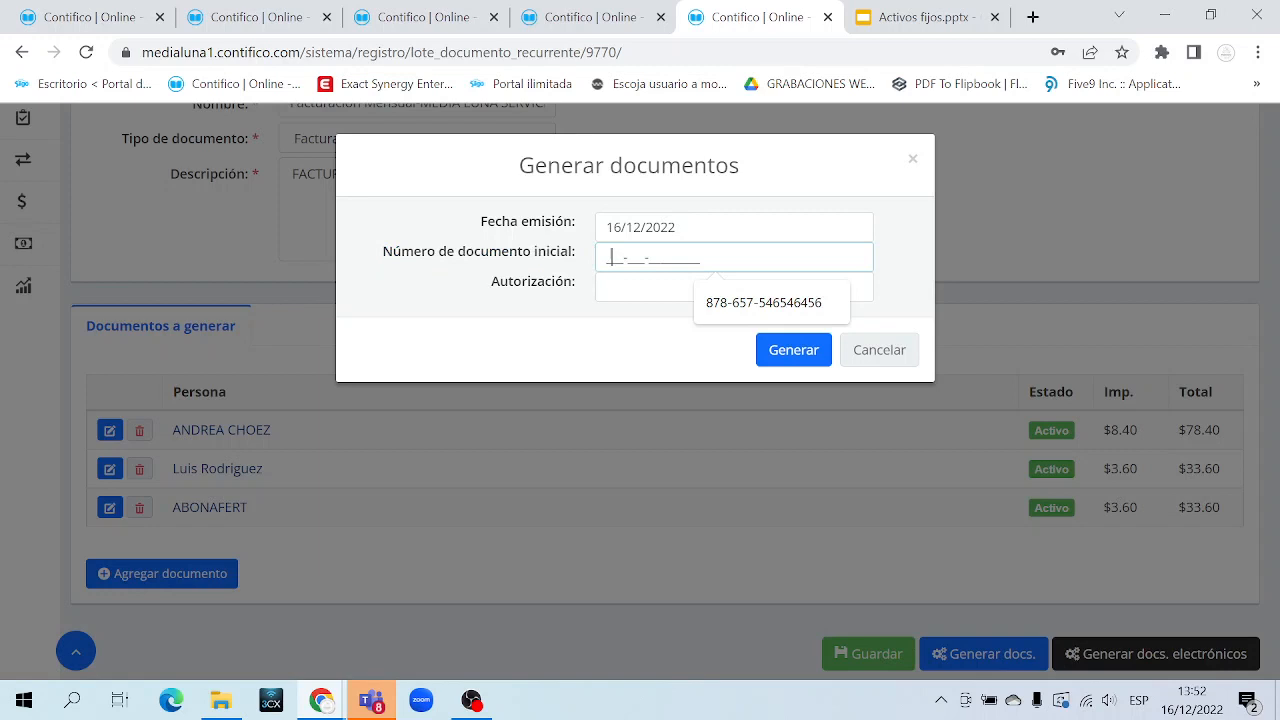
left_click(611, 257)
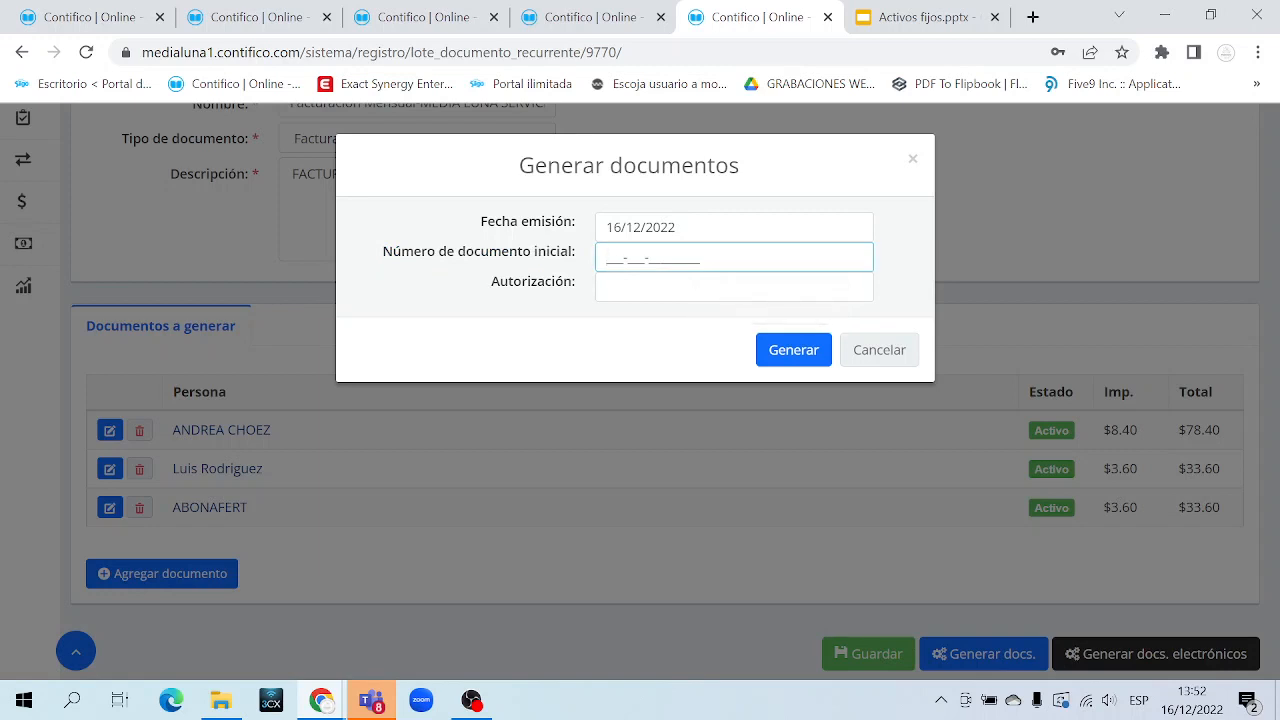
type("878787897978979")
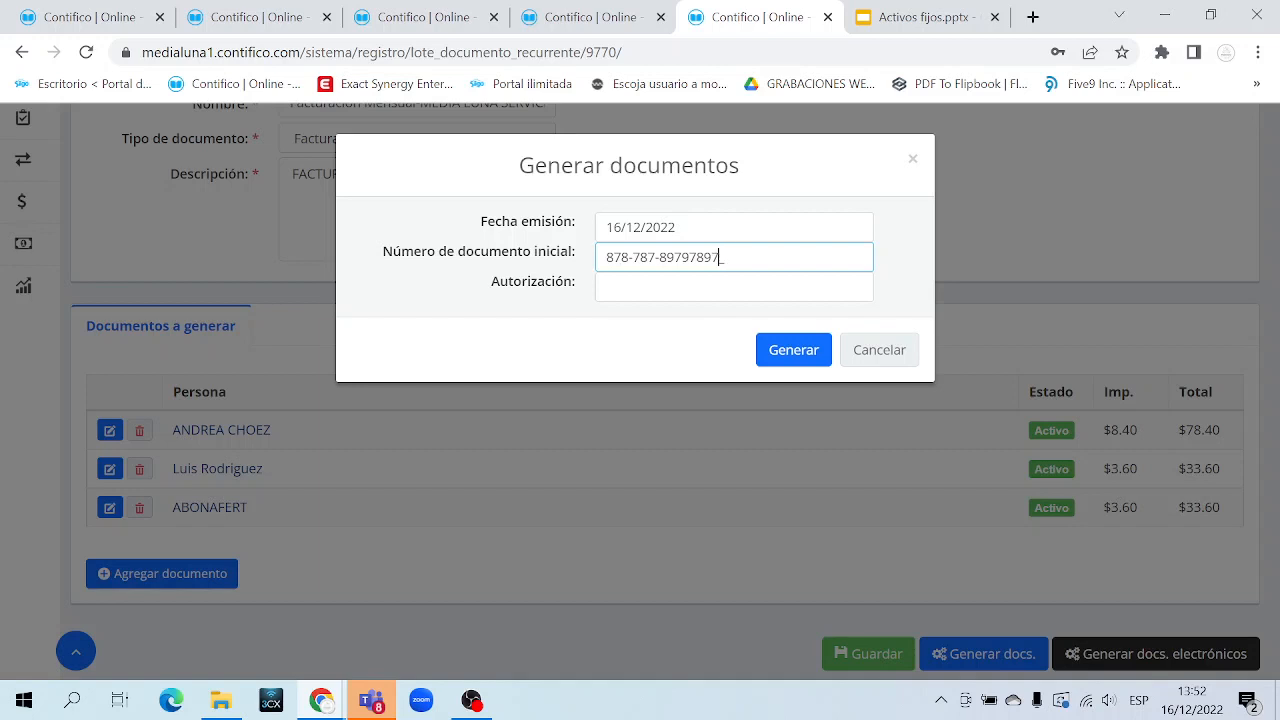
type("45")
left_click_drag(606, 257, 727, 257)
left_click(727, 287)
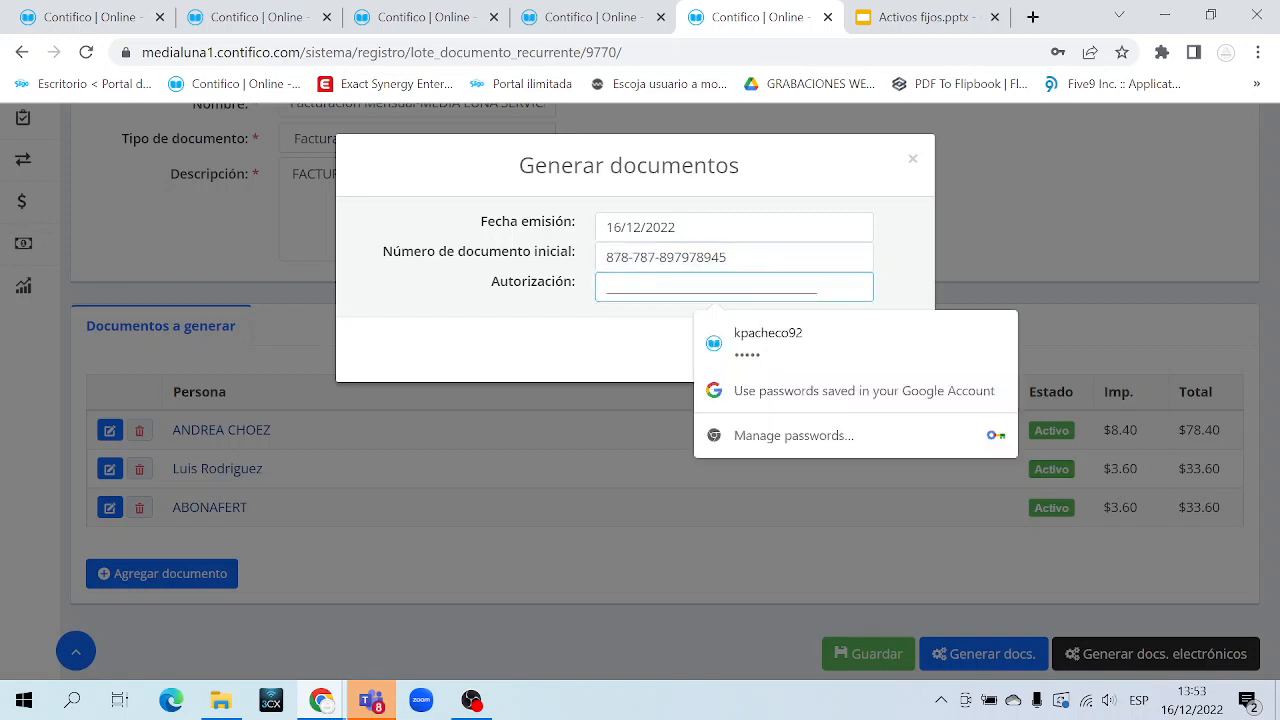
type("1234567890")
left_click(656, 331)
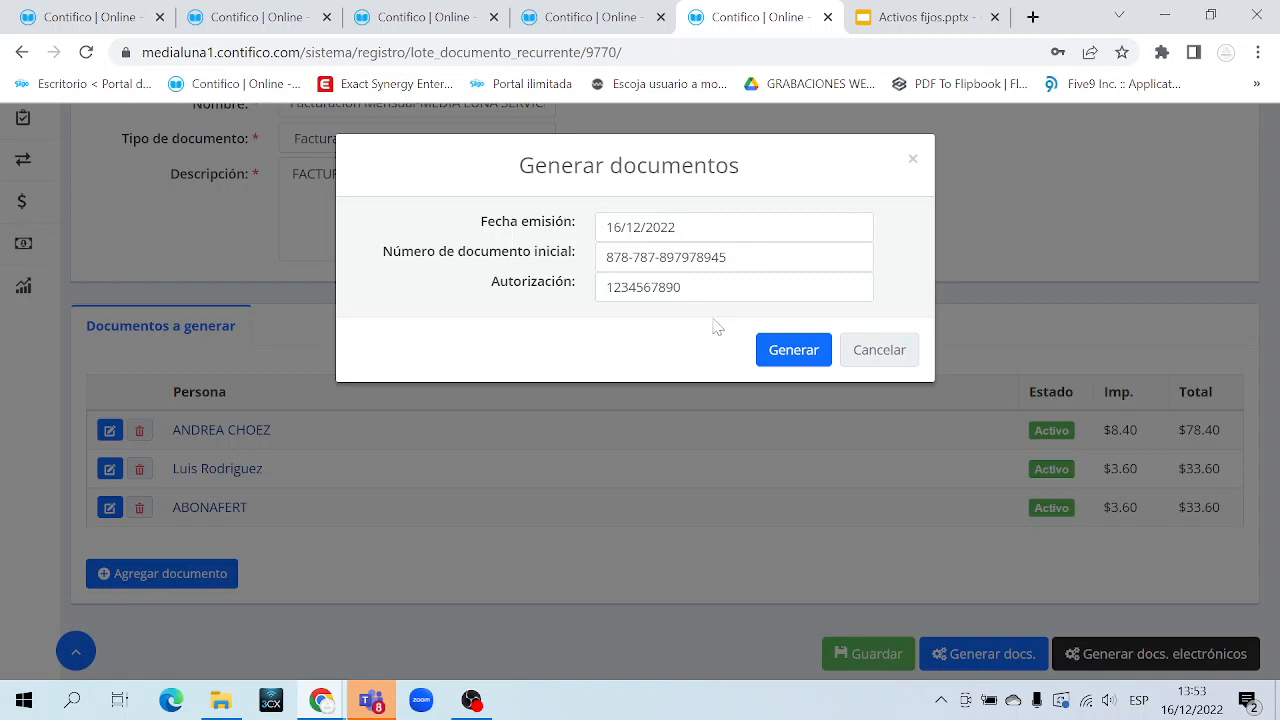
left_click(789, 352)
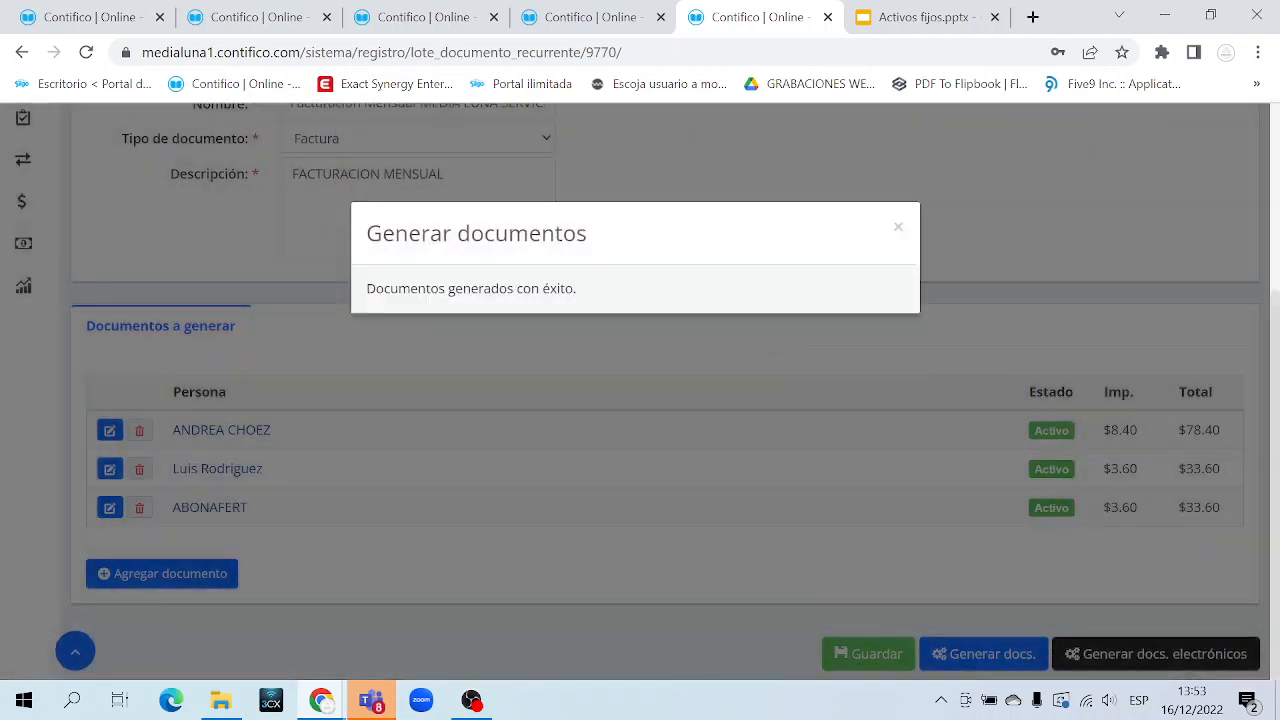
left_click_drag(398, 288, 590, 290)
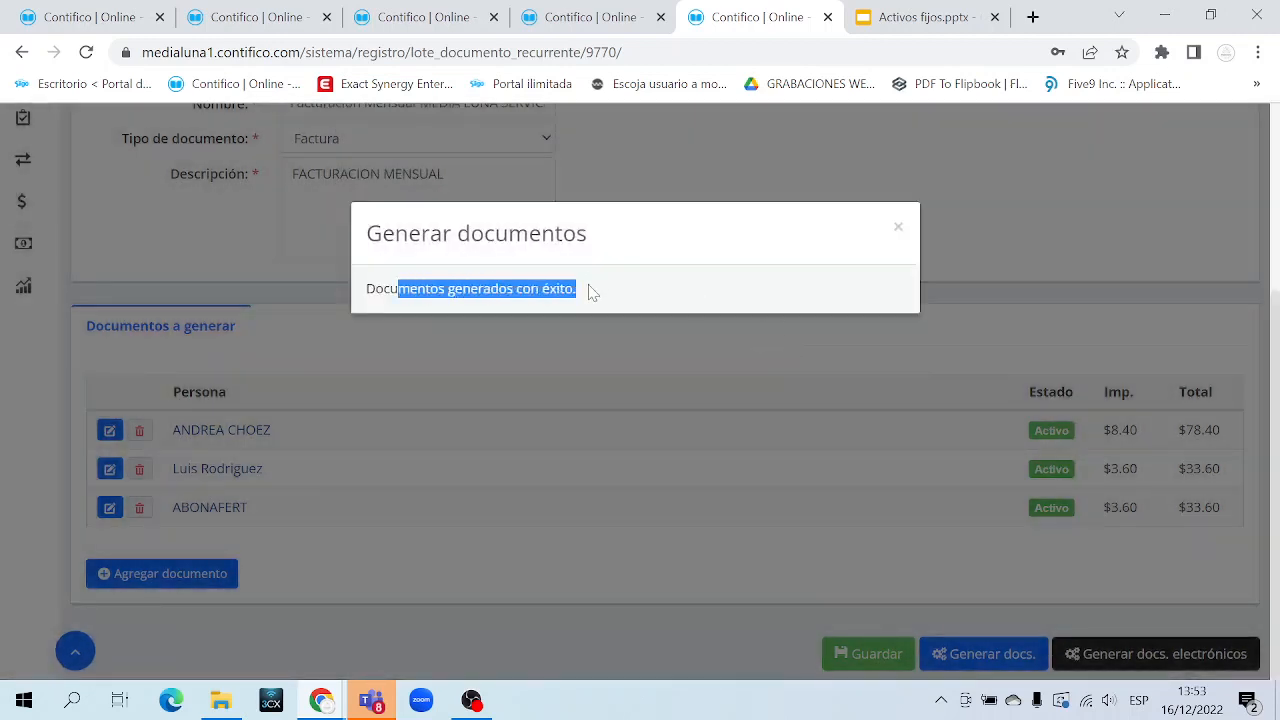
Close the success message and open the sales documents list under Transacciones > Compra/Venta
left_click(898, 229)
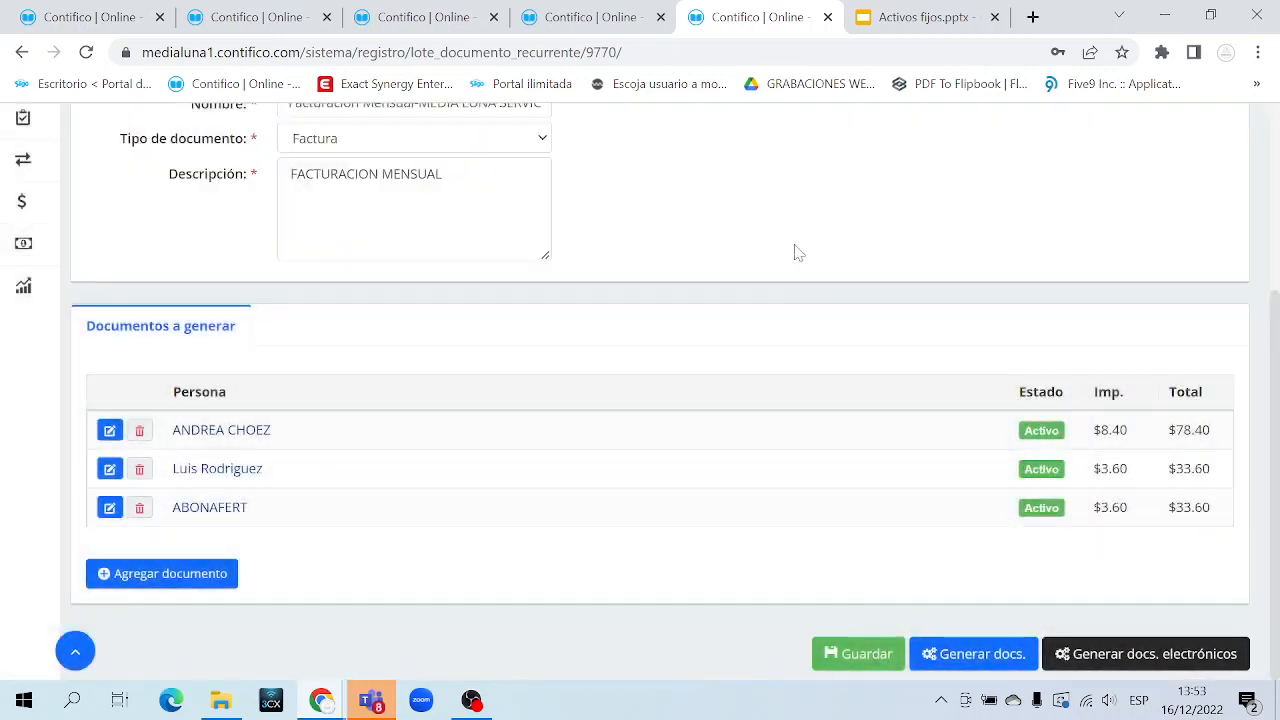
mouse_move(52, 175)
left_click(160, 175)
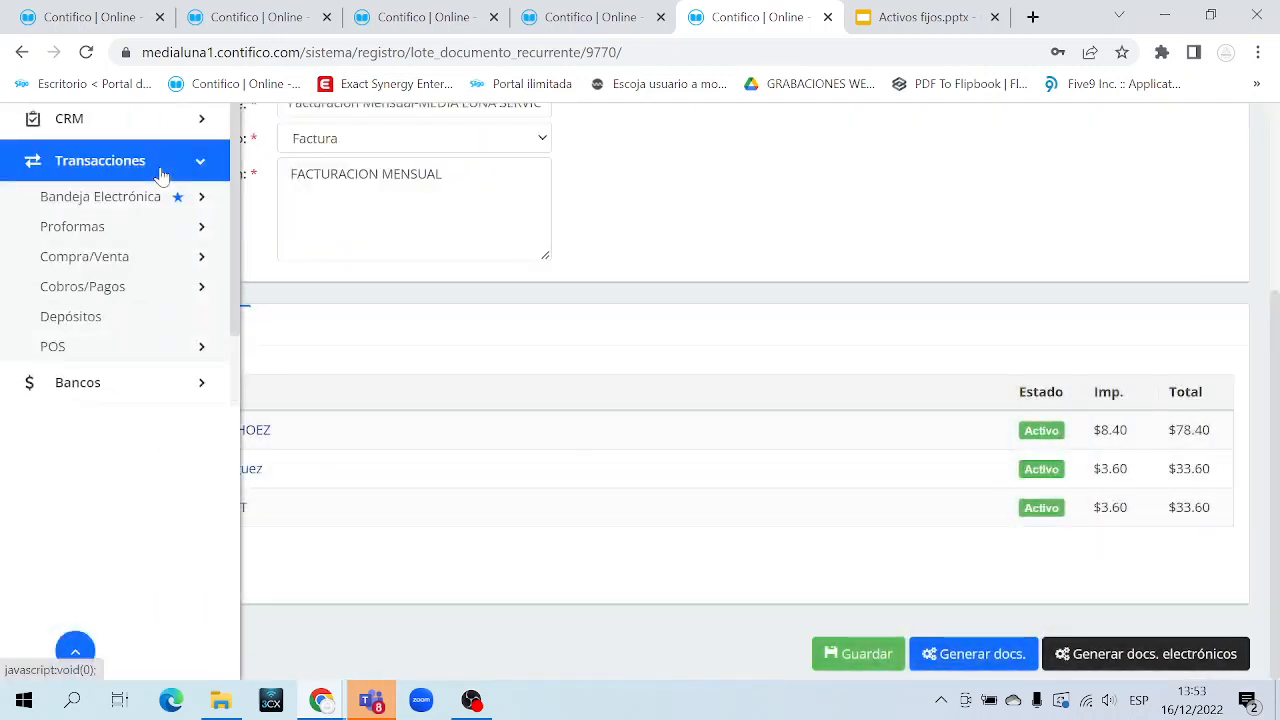
left_click(163, 268)
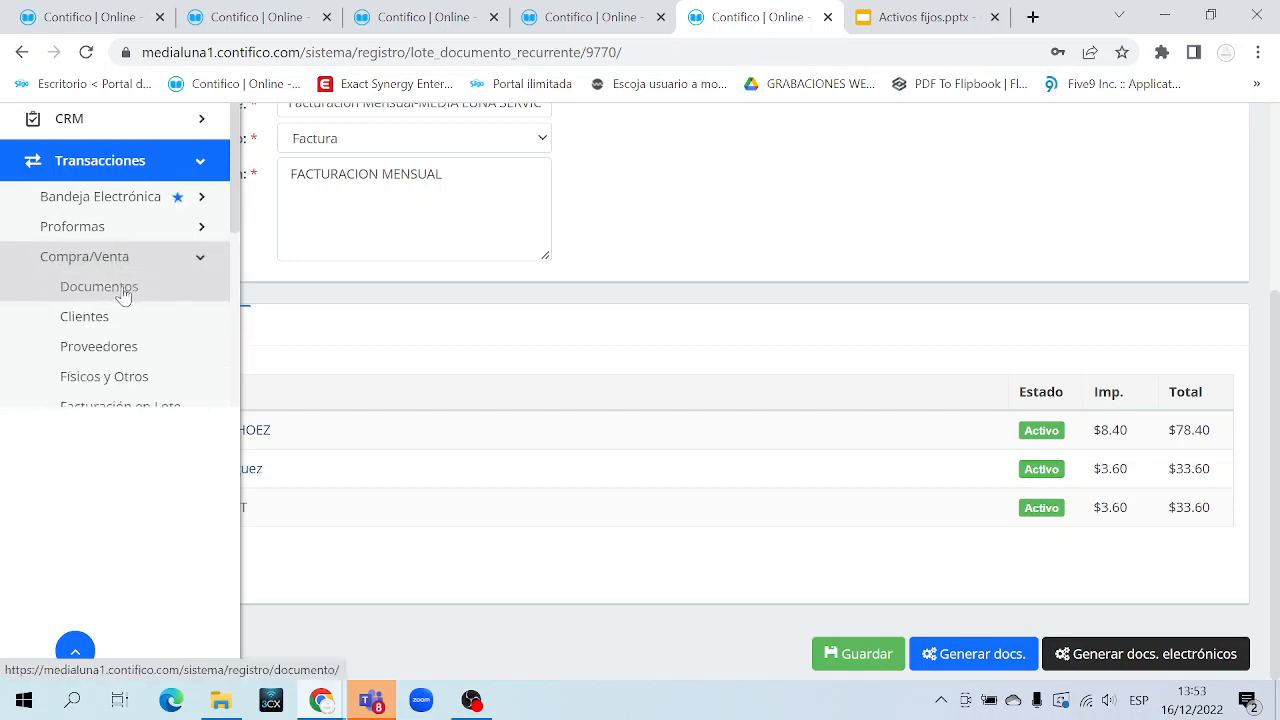
middle_click(124, 294)
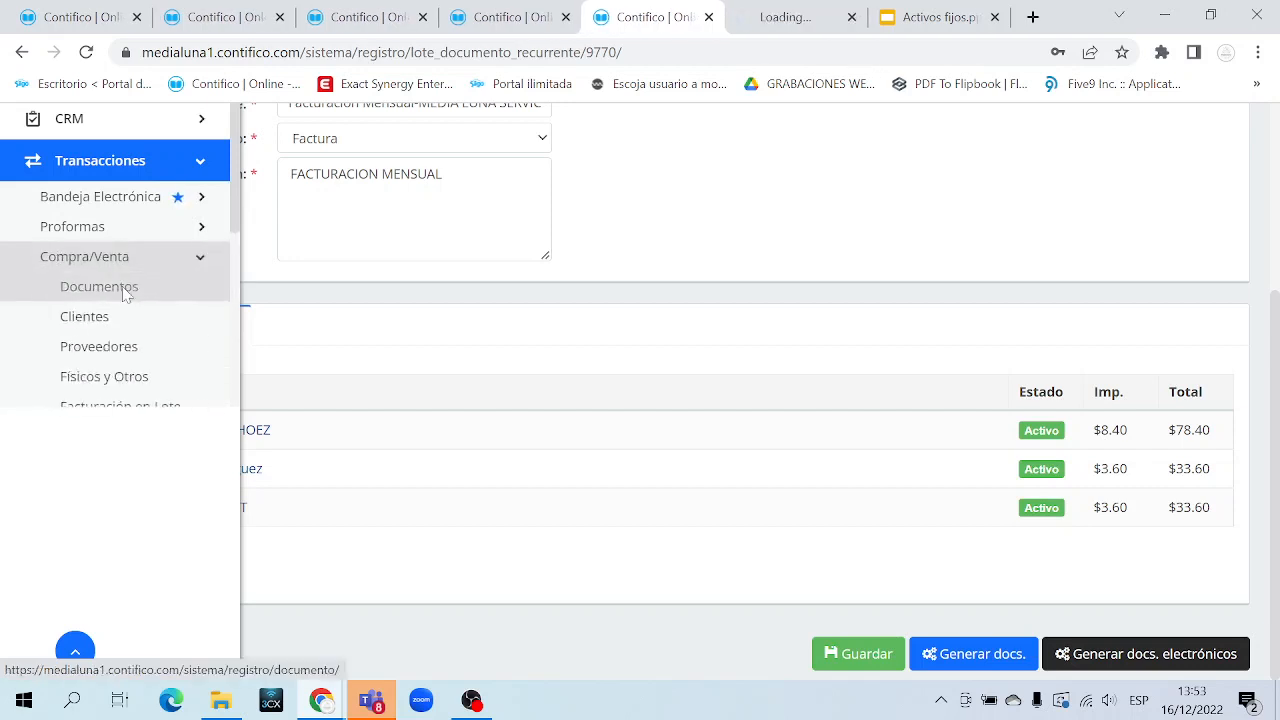
left_click(178, 163)
left_click(181, 165)
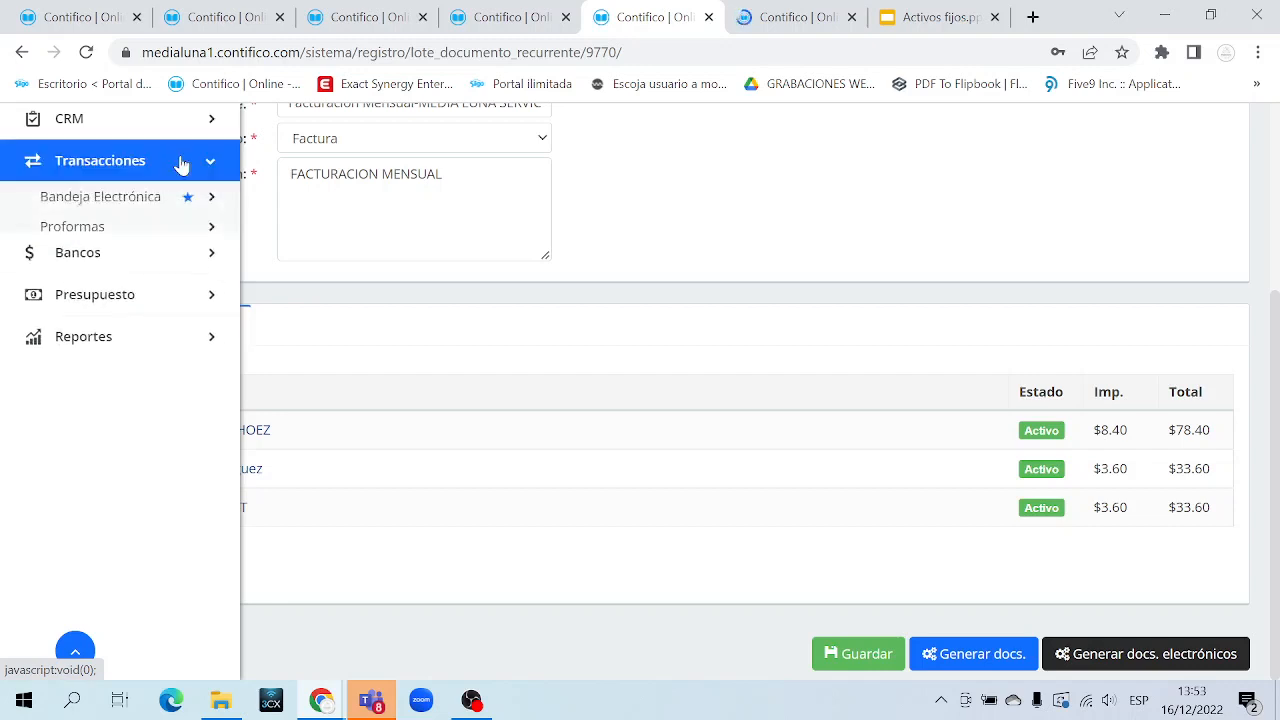
left_click(129, 262)
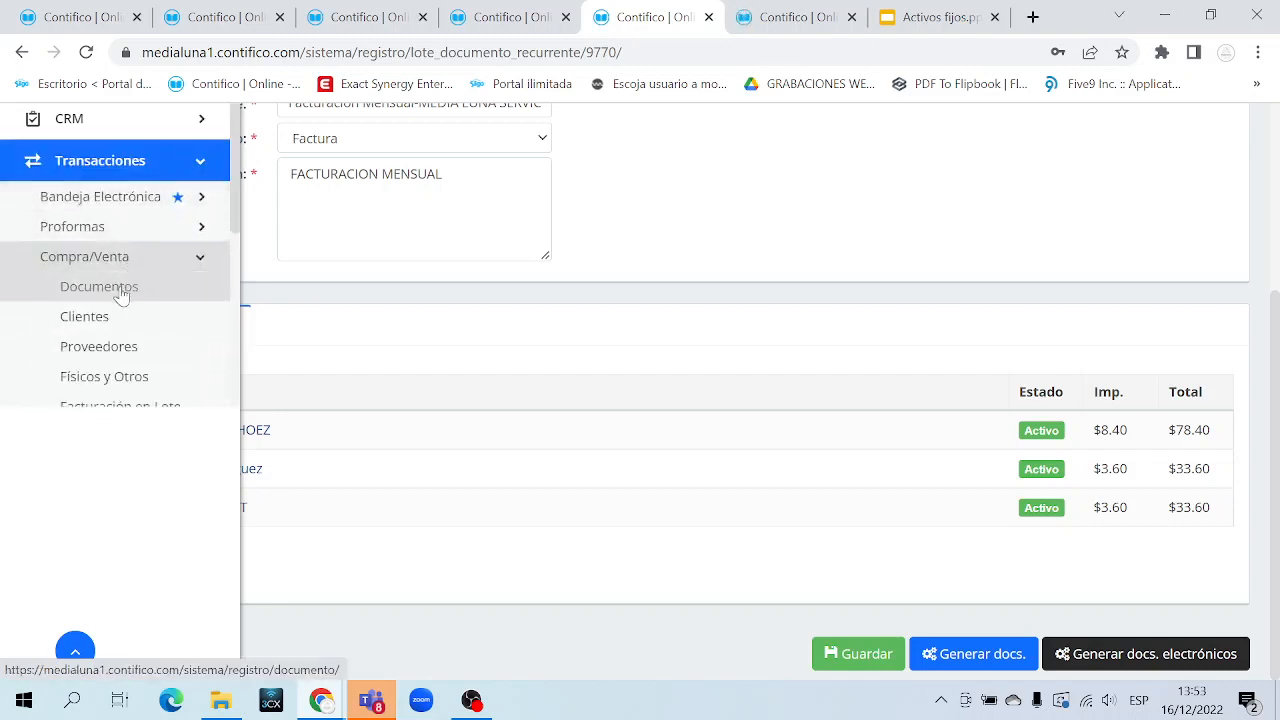
left_click(121, 290)
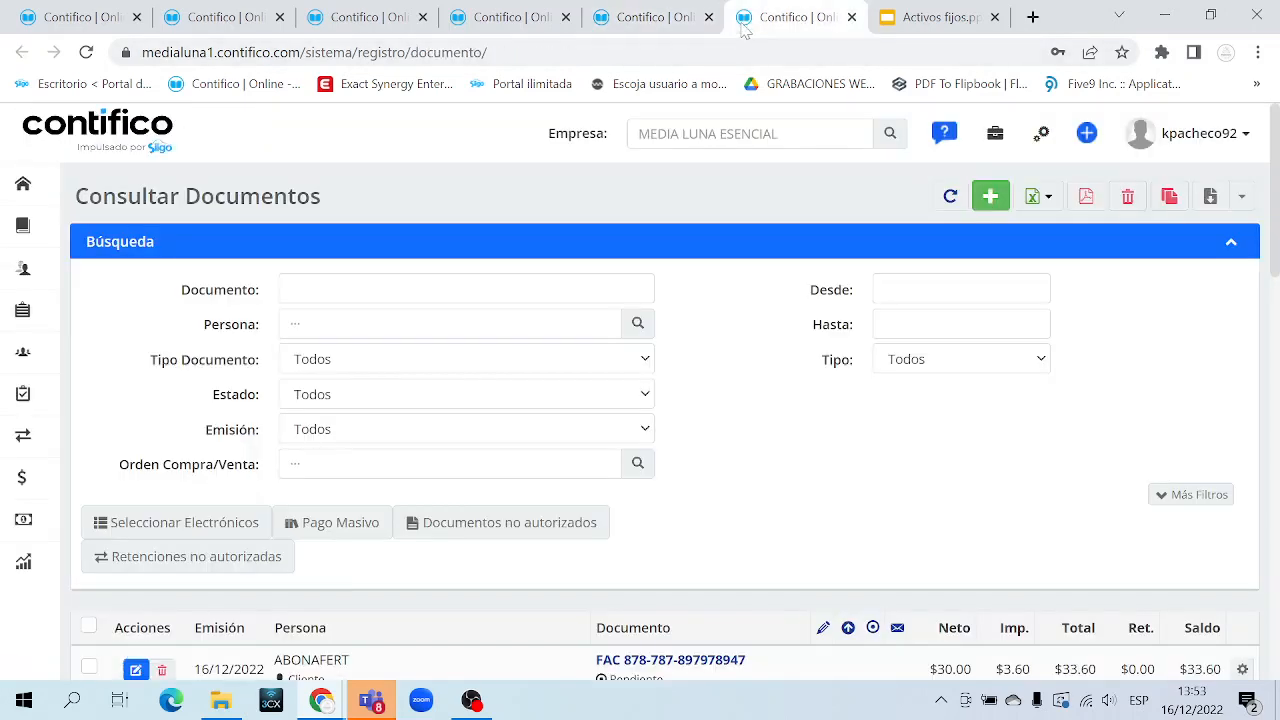
Point out the newly generated invoices in the documents list
scroll(660, 400, "down", 3)
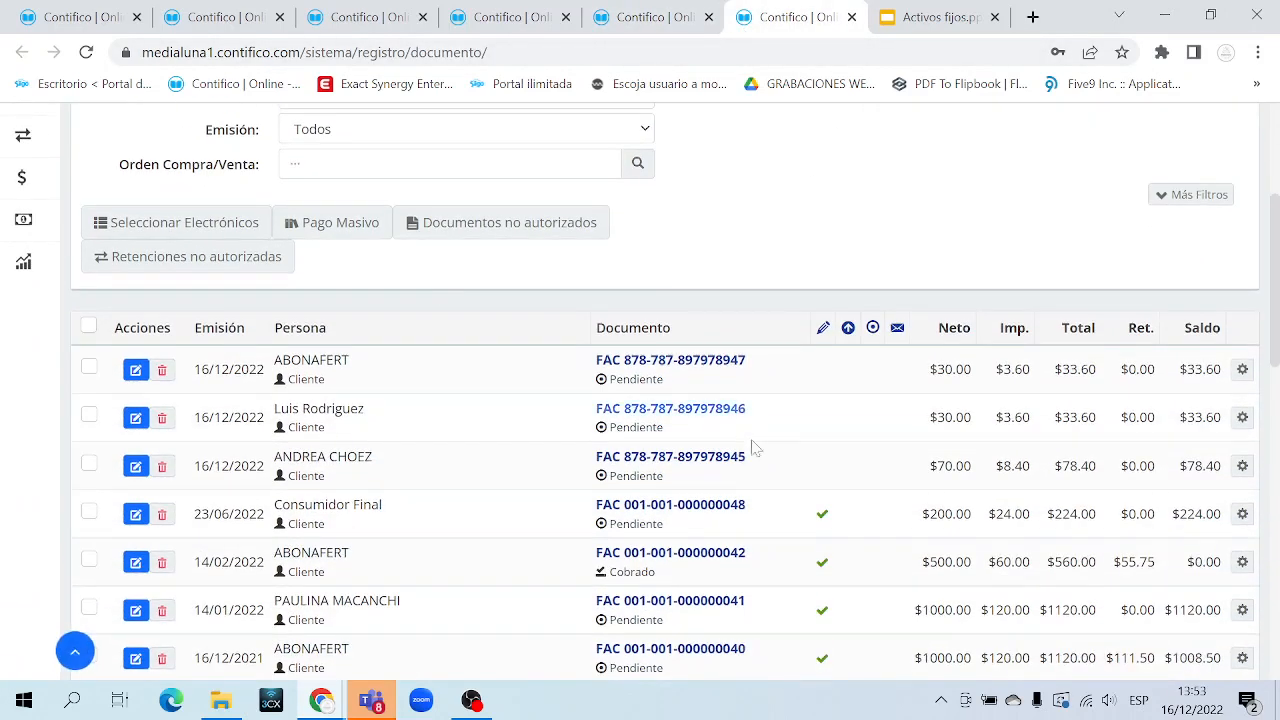
left_click_drag(748, 460, 602, 410)
left_click_drag(416, 367, 424, 410)
left_click(424, 417)
left_click_drag(766, 462, 255, 355)
left_click(813, 296)
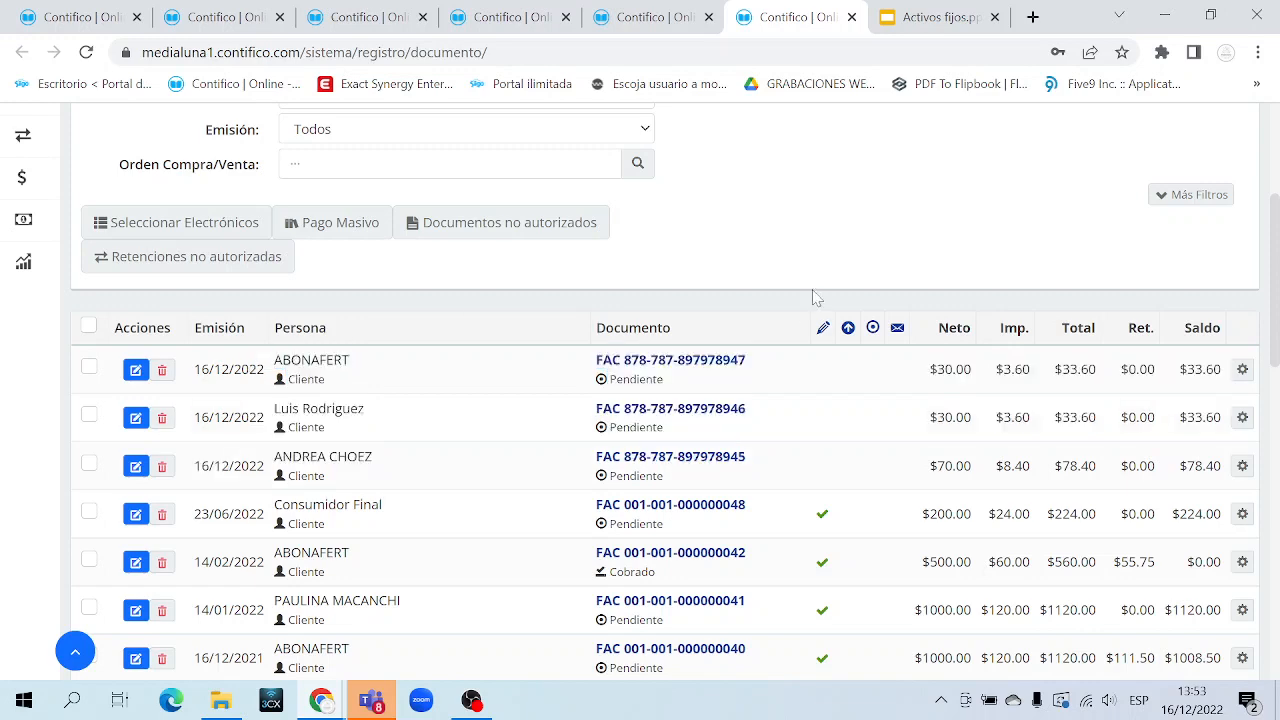
scroll(845, 572, "up", 2)
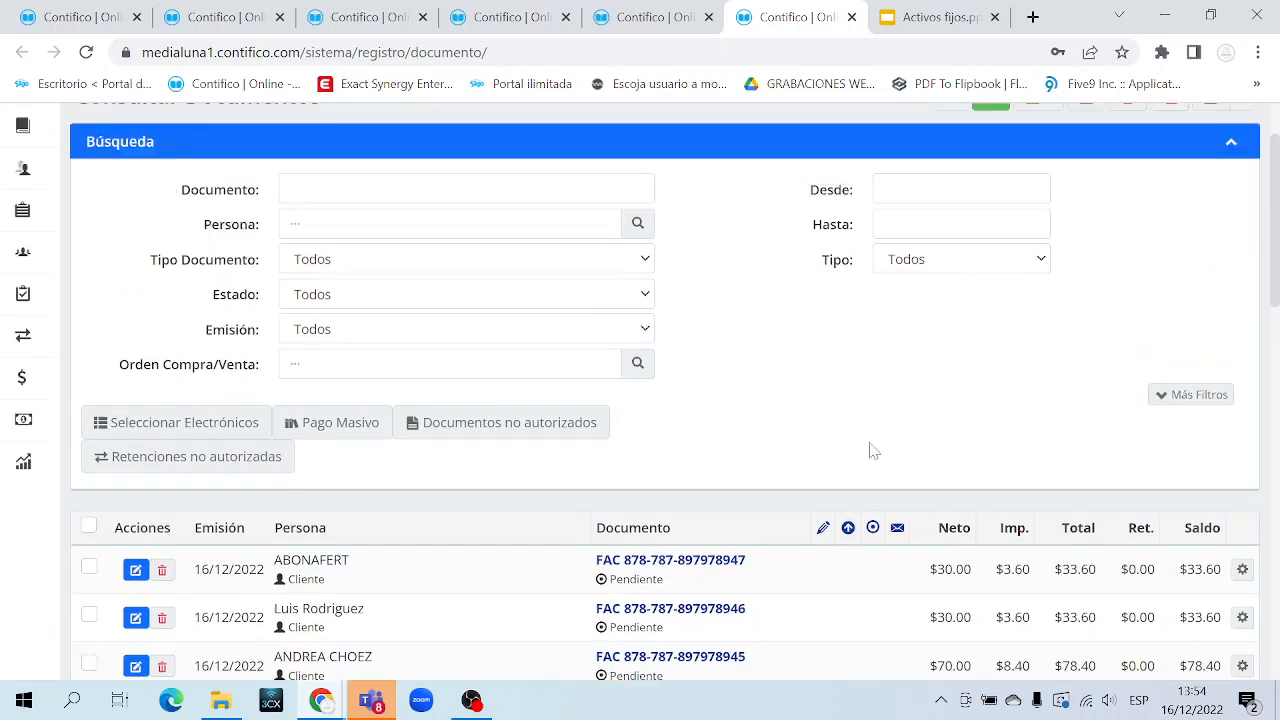
left_click(1187, 396)
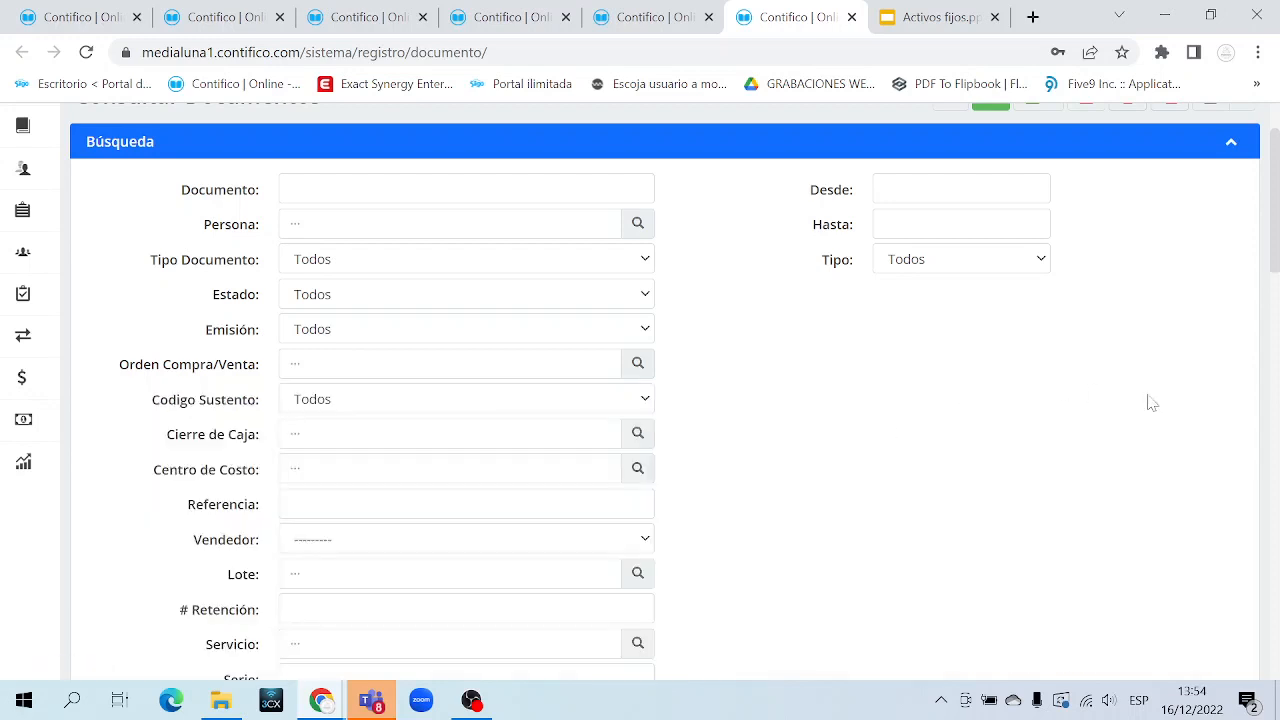
scroll(528, 398, "down", 2)
double_click(245, 376)
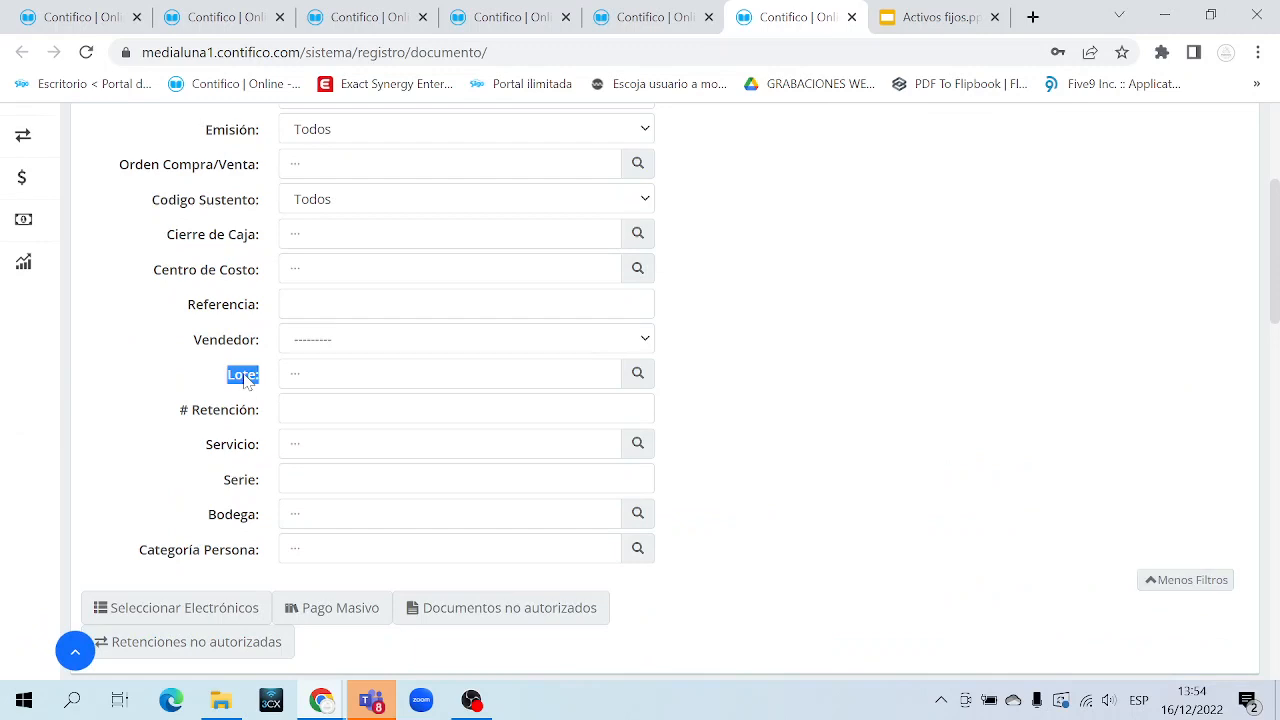
left_click(638, 372)
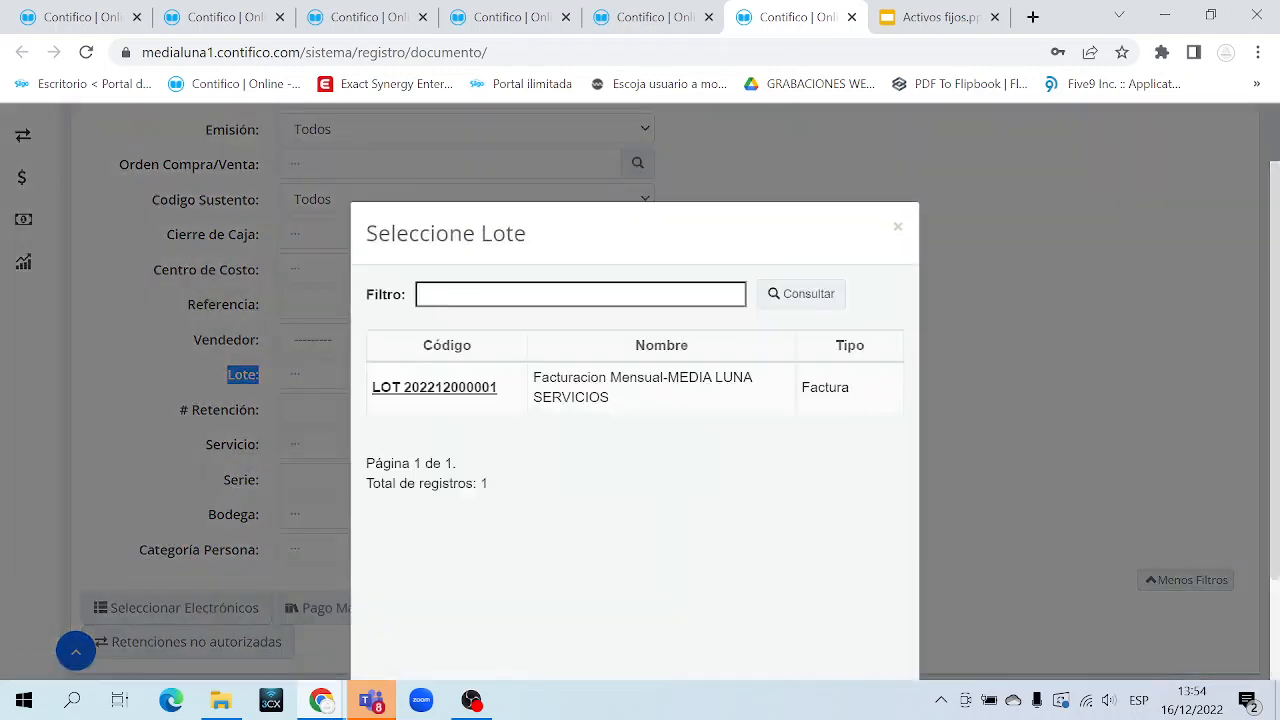
left_click(423, 388)
Point out the lot's three listed invoices ($78.40, $33.60, $33.60)
scroll(780, 385, "down", 3)
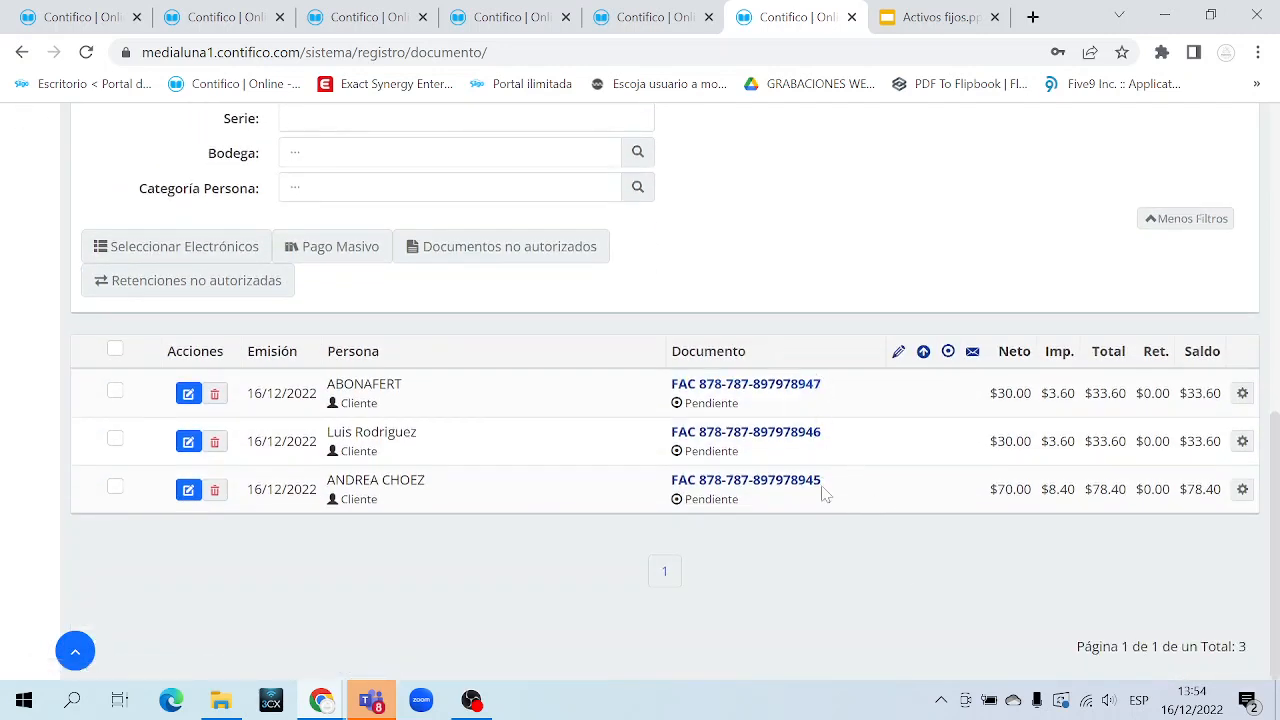
scroll(789, 440, "up", 3)
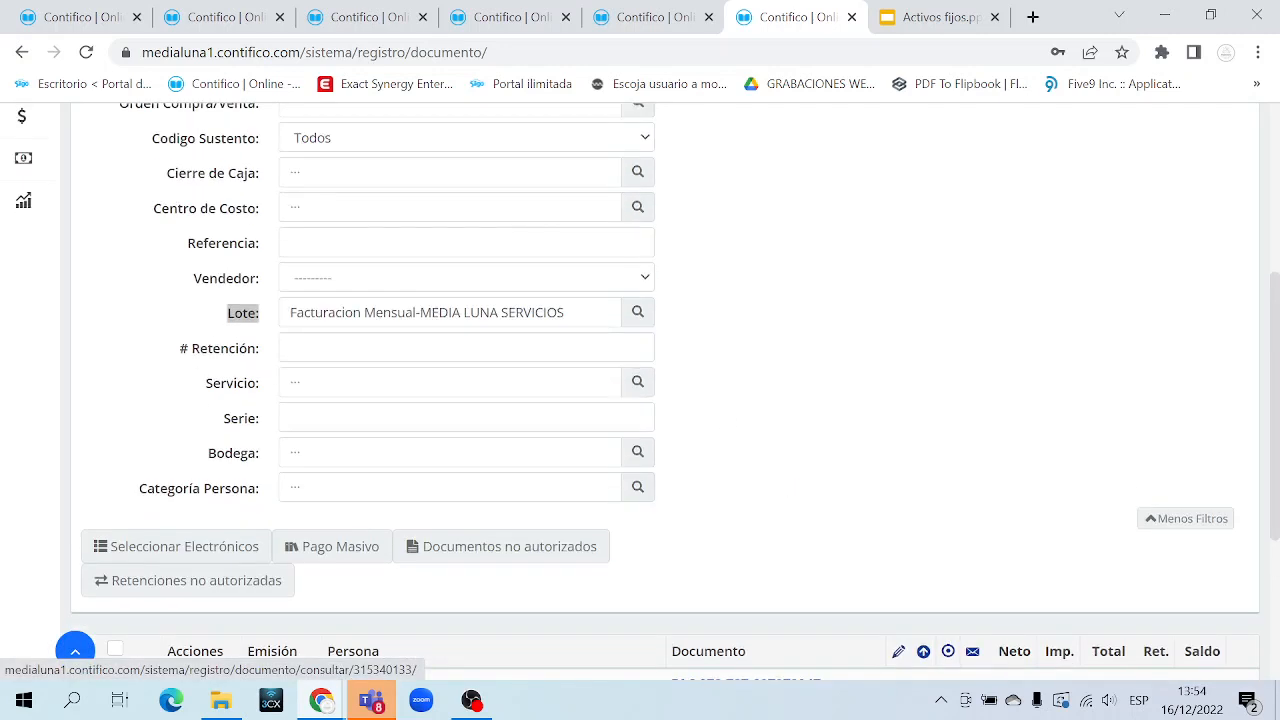
triple_click(499, 312)
left_click(770, 472)
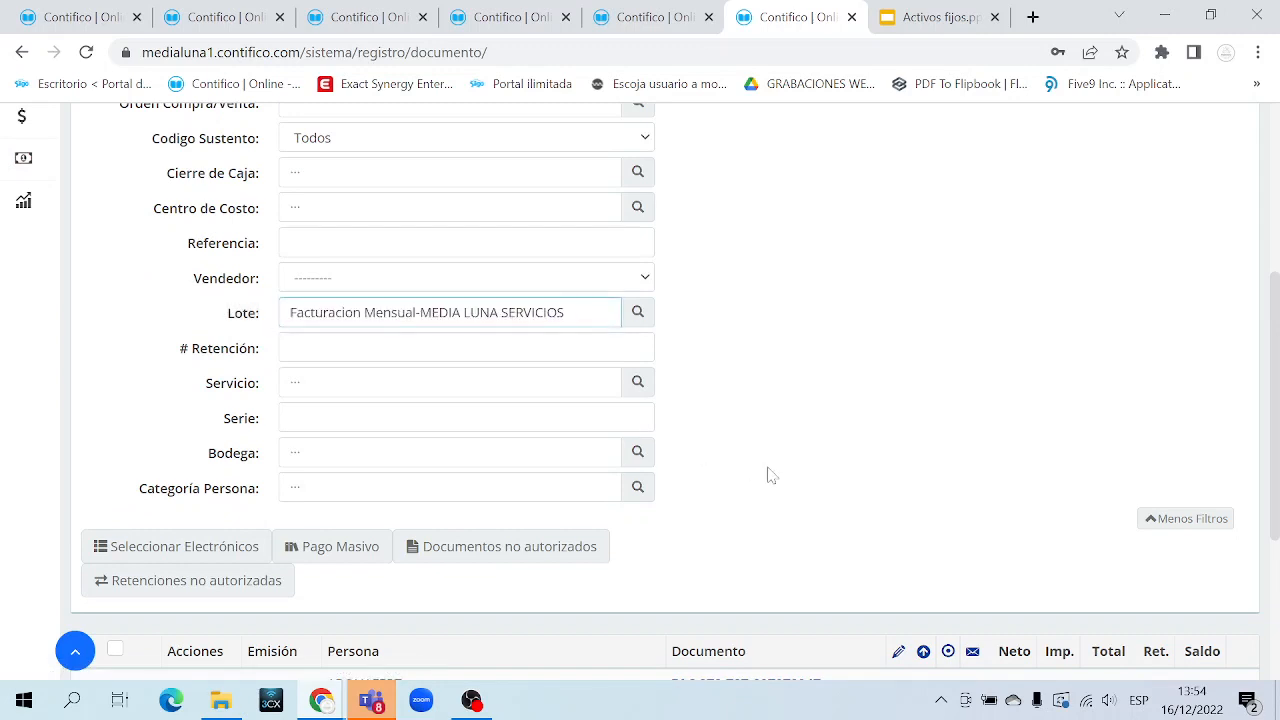
scroll(771, 471, "down", 3)
left_click_drag(866, 480, 340, 383)
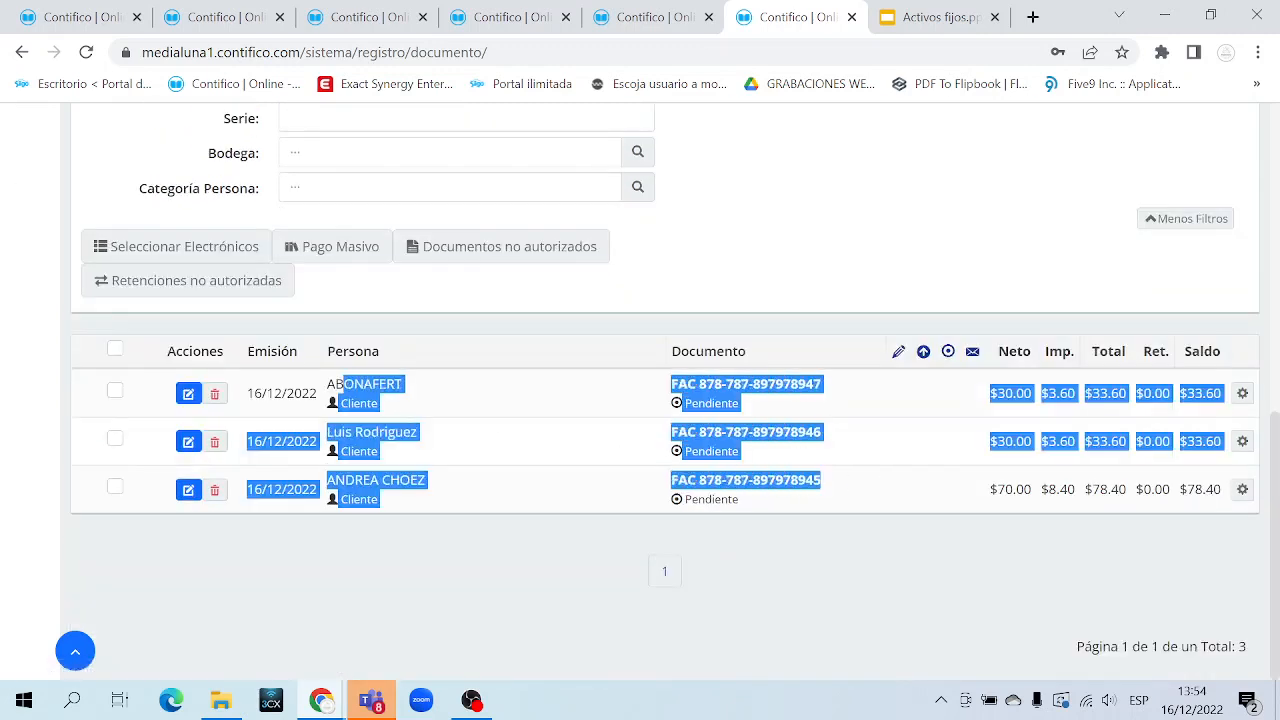
left_click(460, 518)
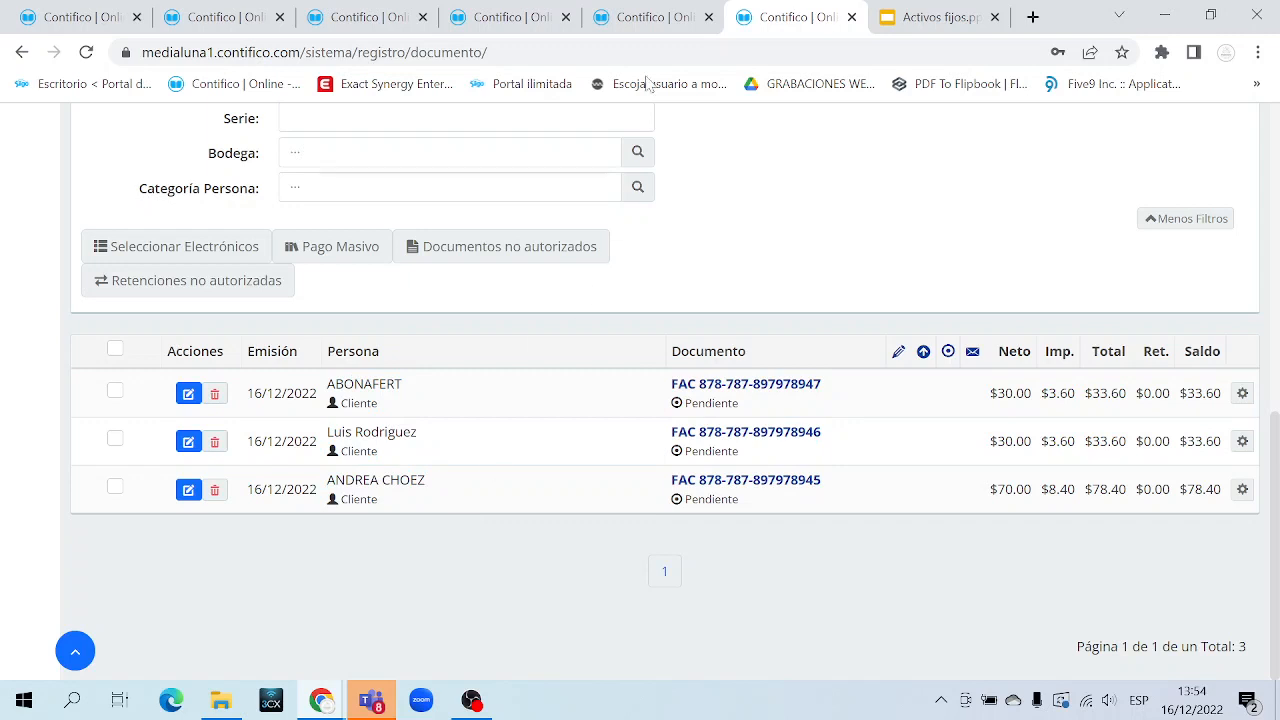
left_click(655, 20)
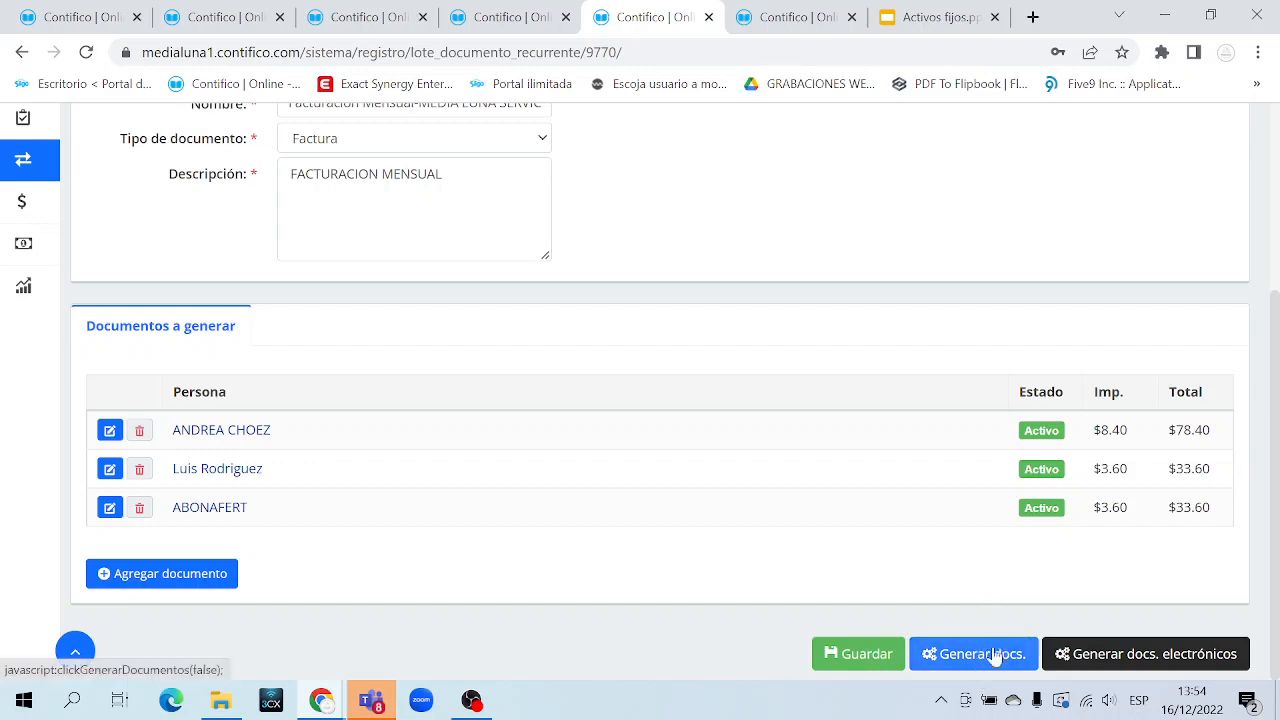
Open the electronic document generation form and confirm issue date 16/12/2022
left_click(1128, 641)
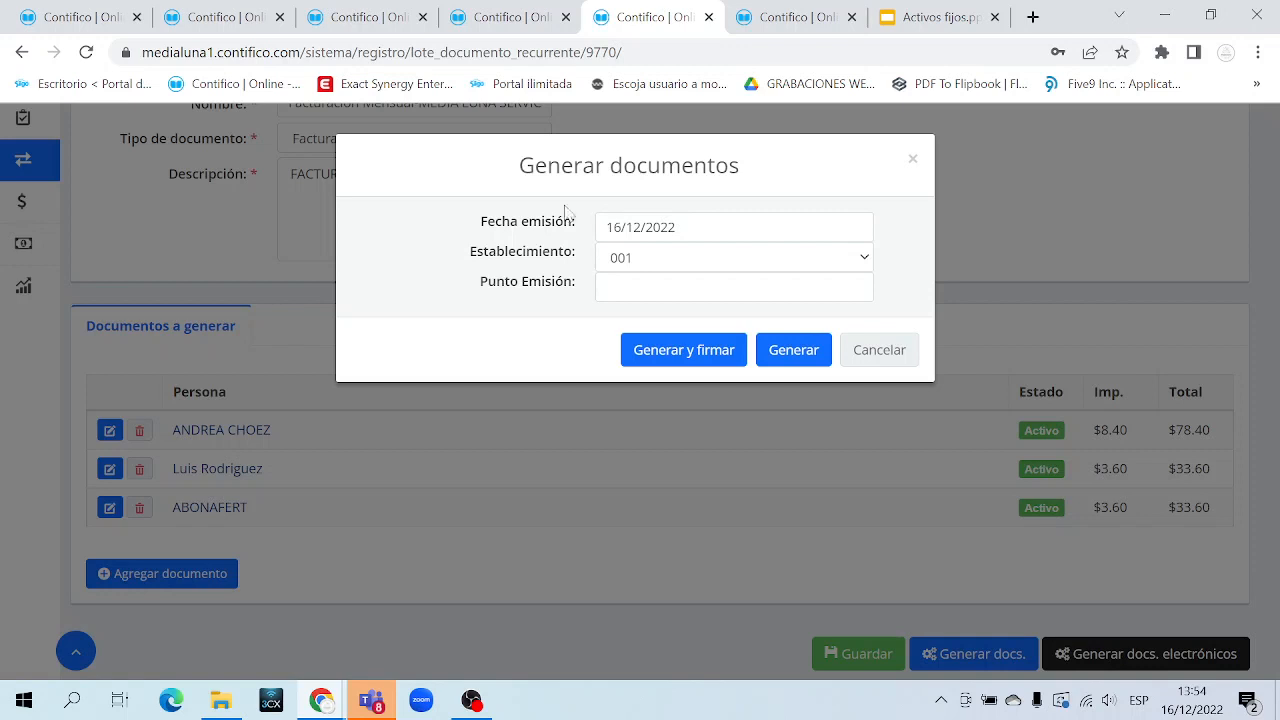
left_click_drag(574, 222, 480, 222)
left_click(633, 227)
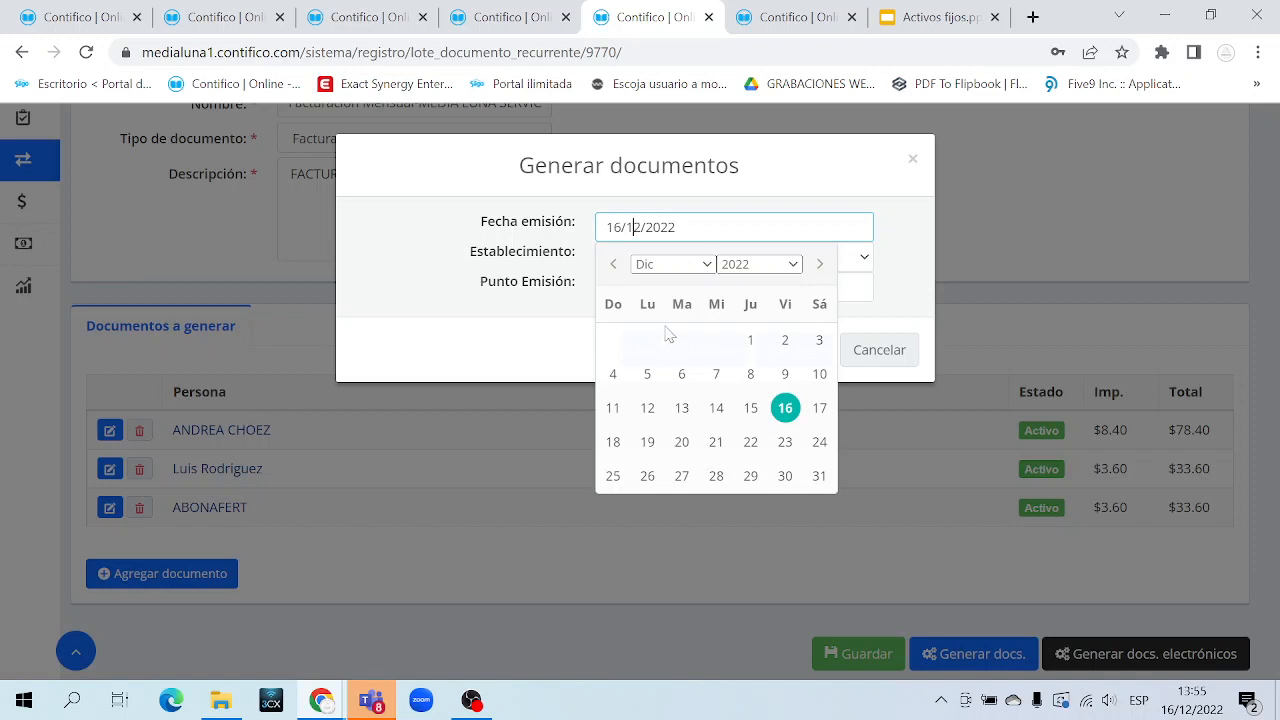
left_click(562, 228)
Check the Establecimiento dropdown, keeping establishment 001, then return to the documents list
triple_click(543, 252)
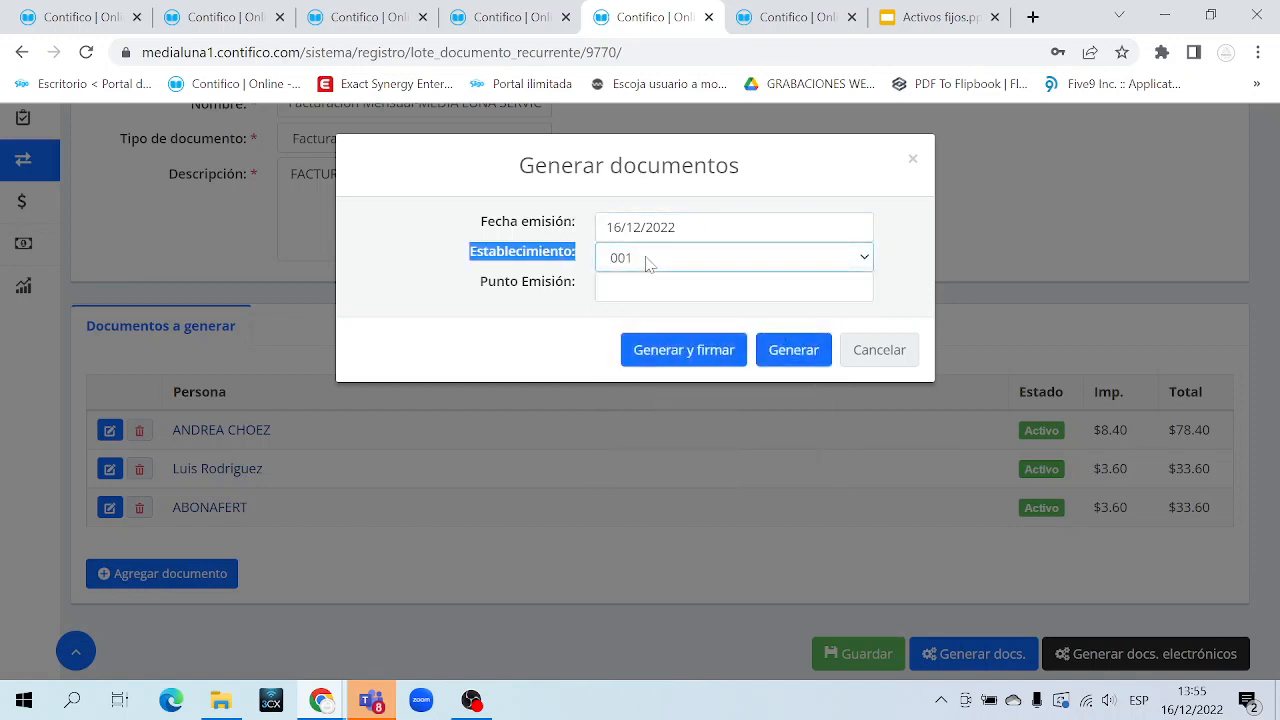
left_click(600, 288)
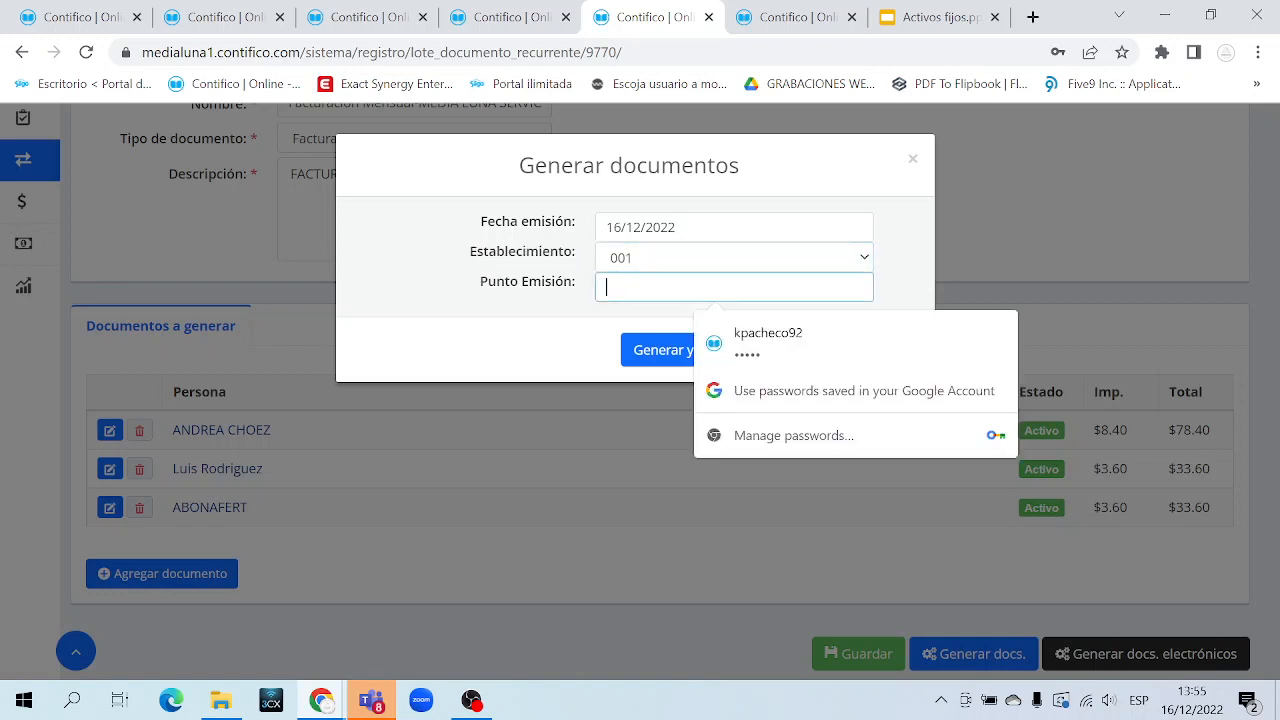
triple_click(558, 287)
triple_click(545, 252)
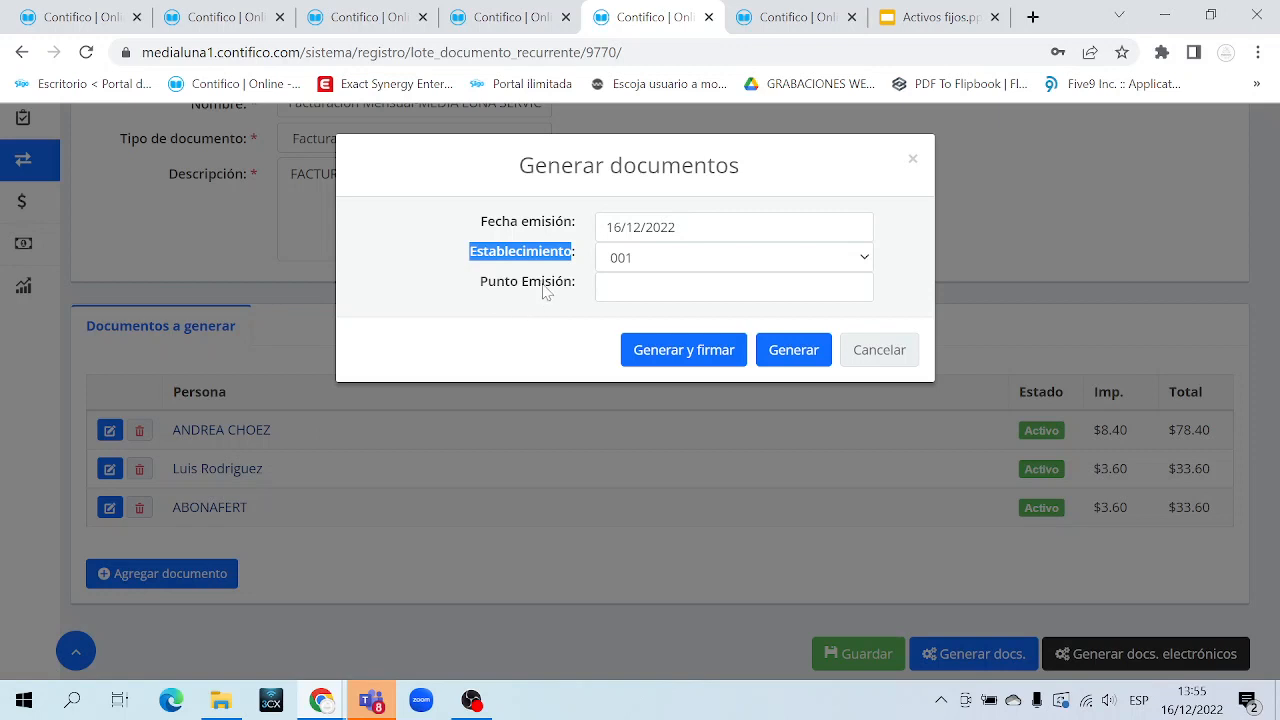
triple_click(540, 250)
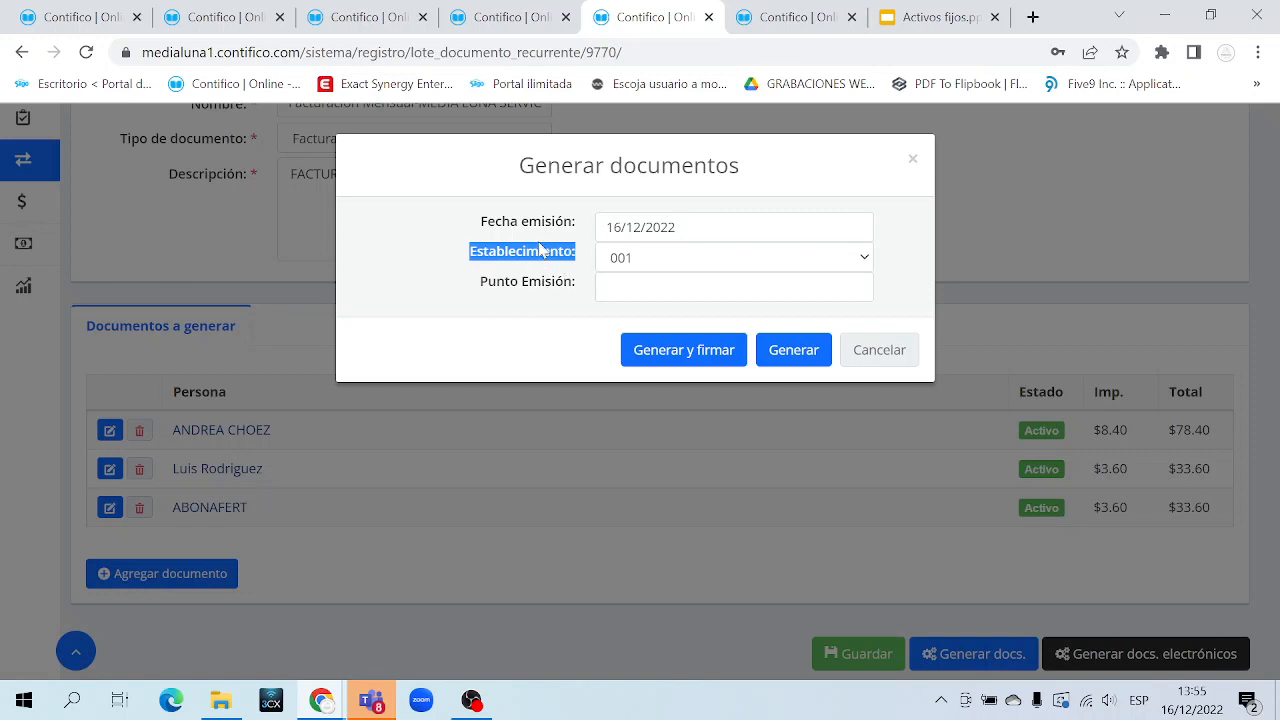
left_click(647, 259)
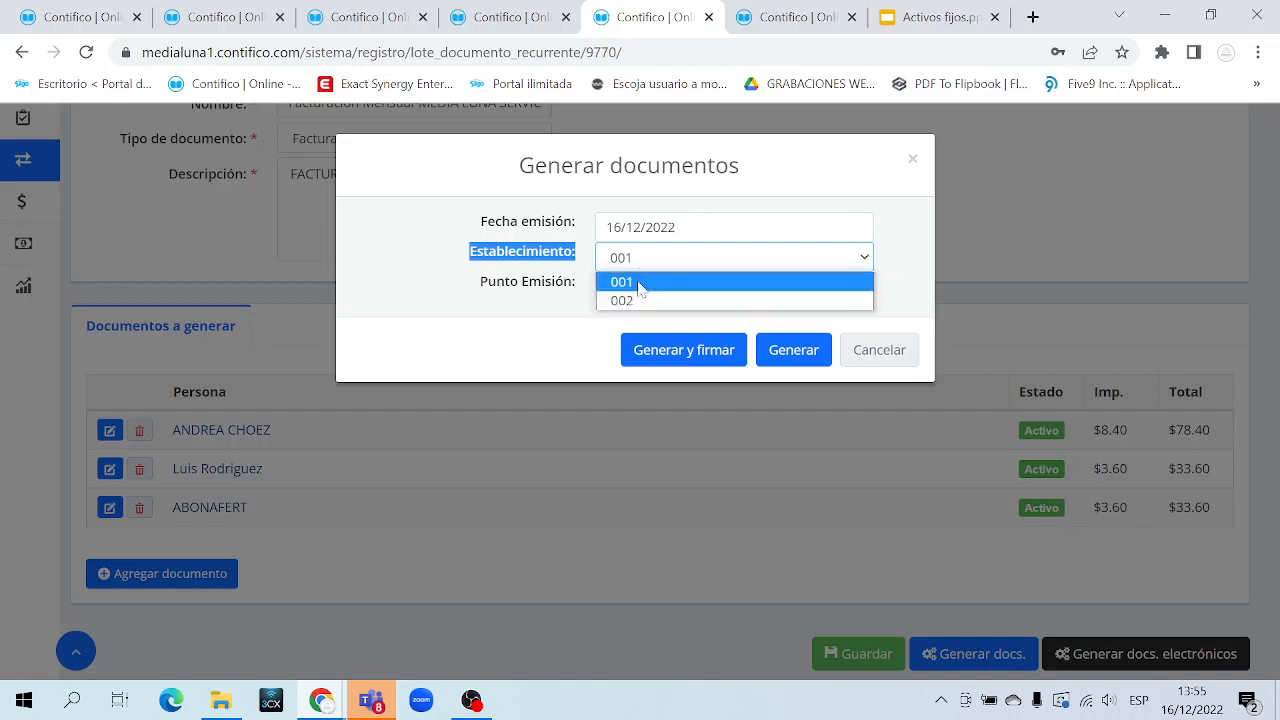
left_click(649, 259)
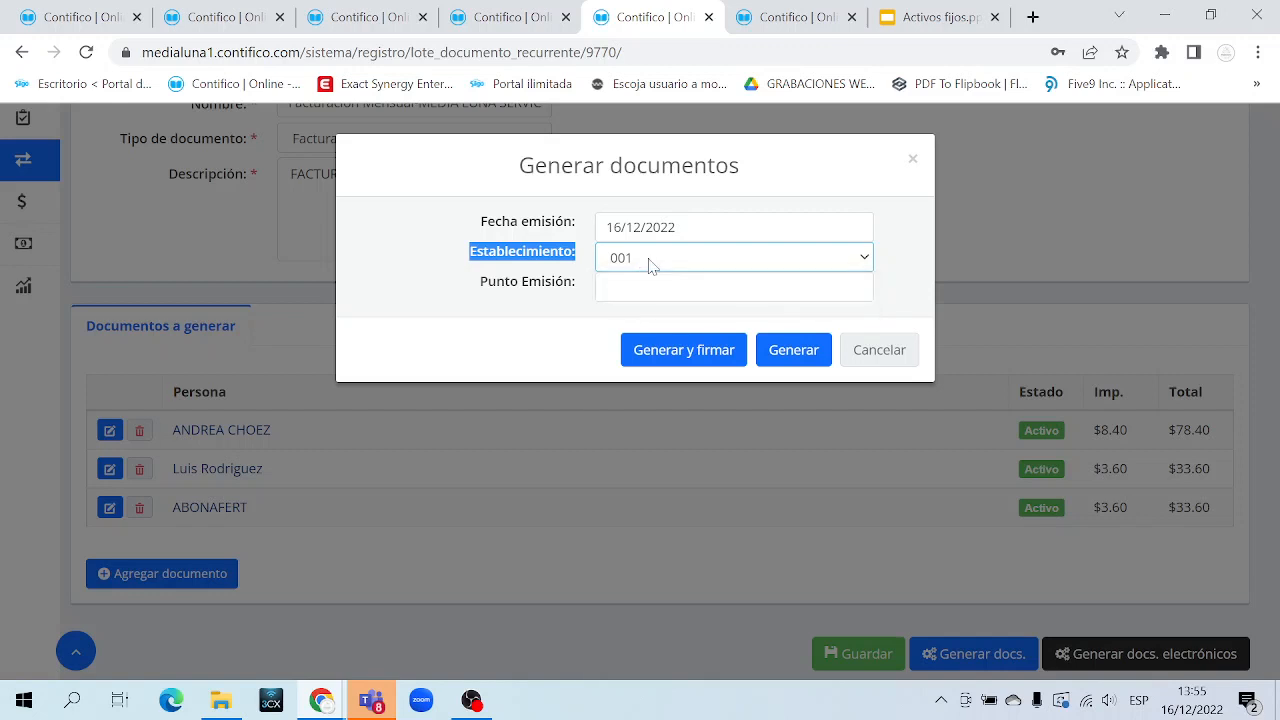
left_click(792, 19)
scroll(940, 251, "up", 7)
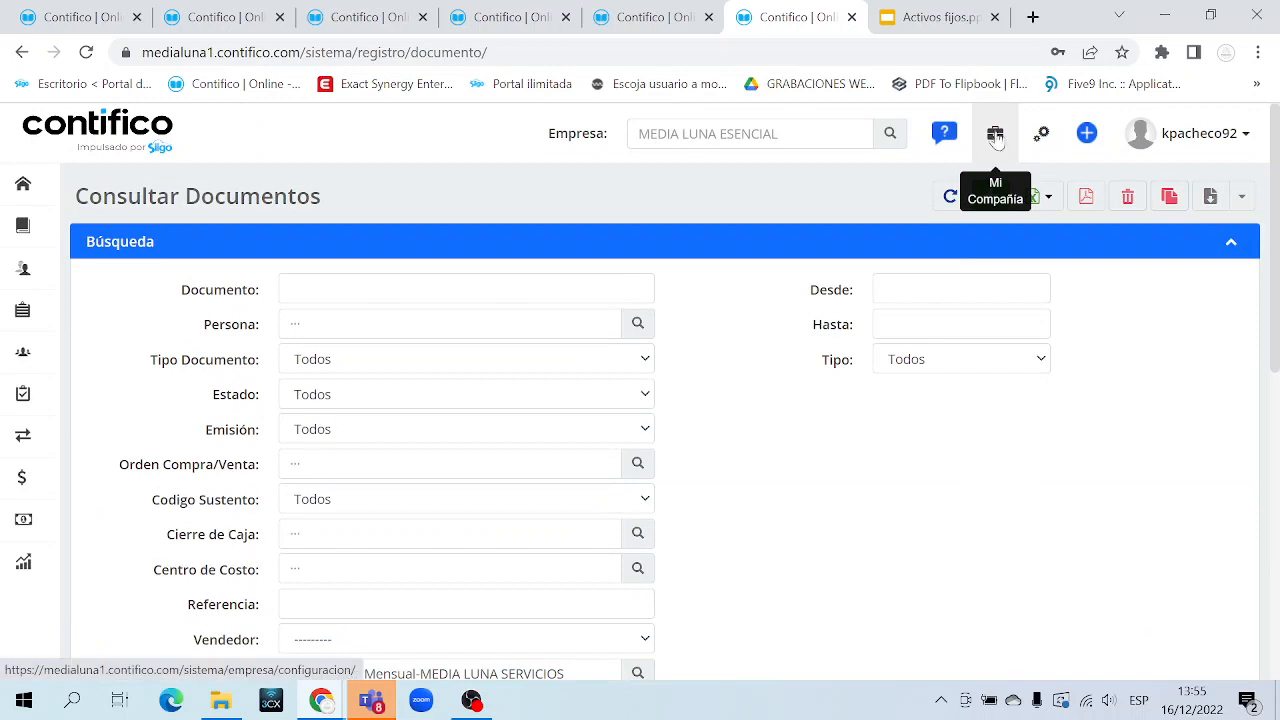
Check Mi Compañía's Número de Establecimientos setting, 001,002, then return to the generation form
middle_click(995, 135)
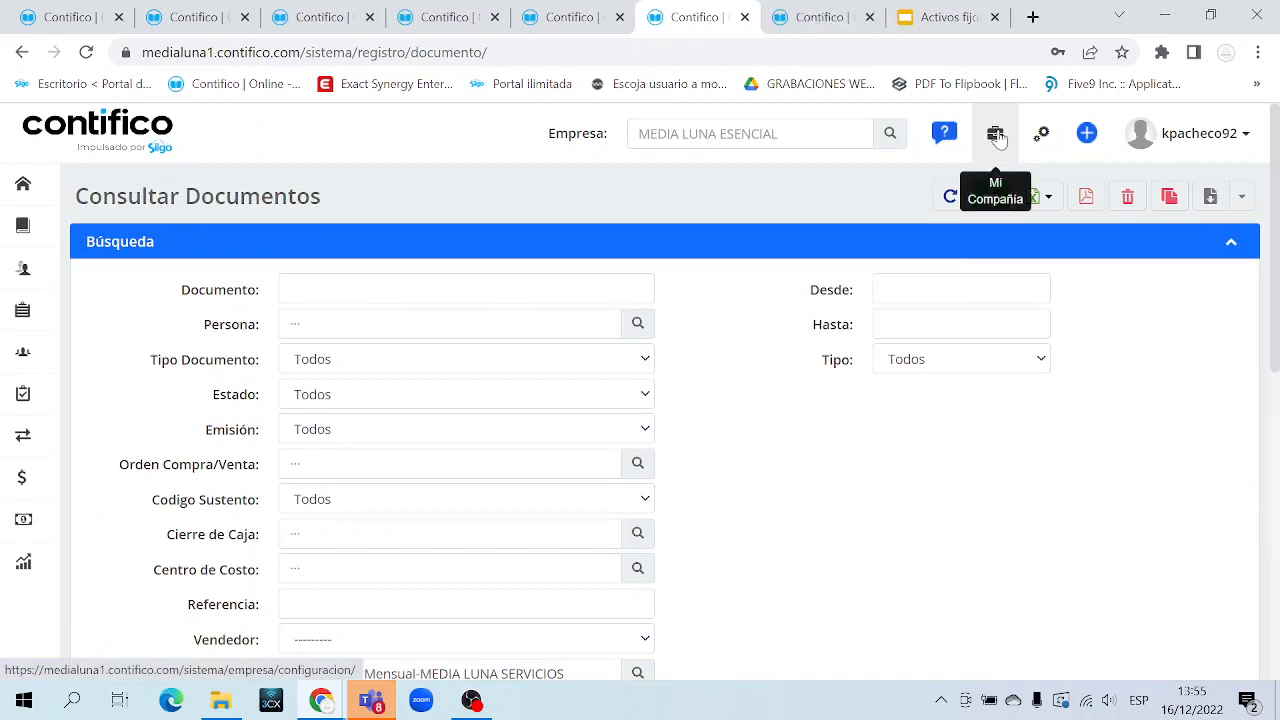
left_click(840, 19)
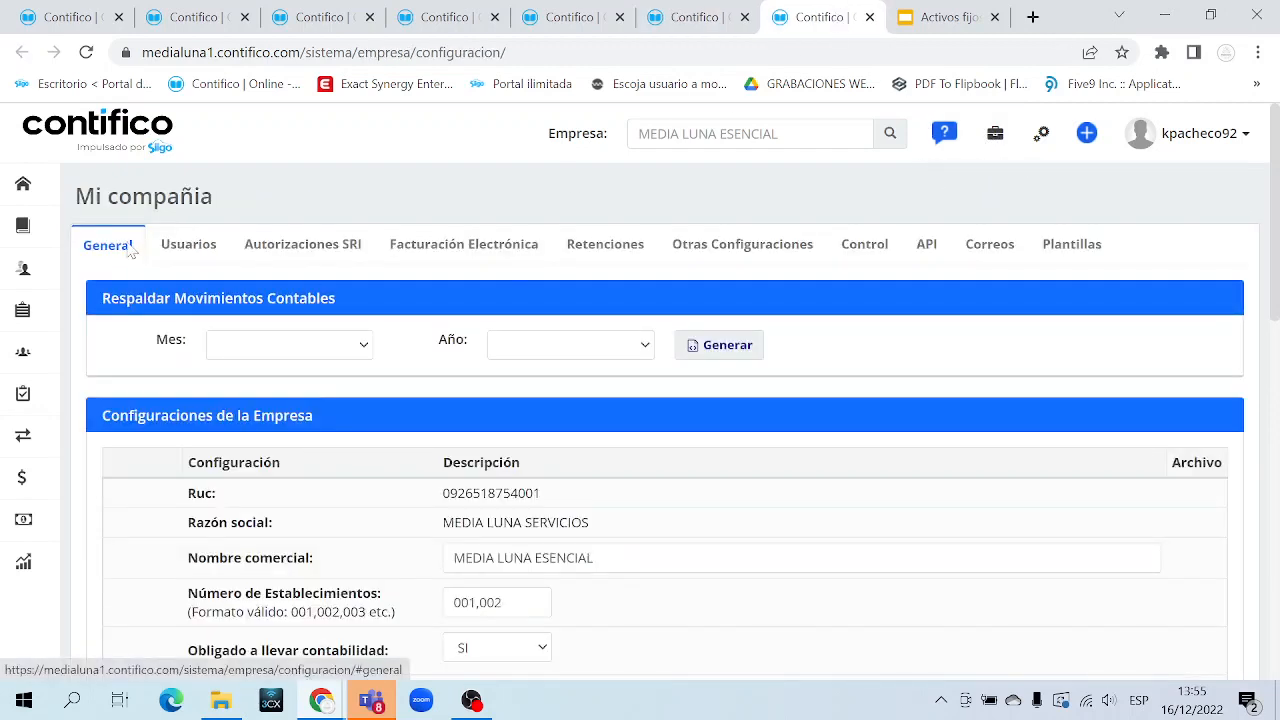
scroll(289, 452, "down", 2)
triple_click(285, 393)
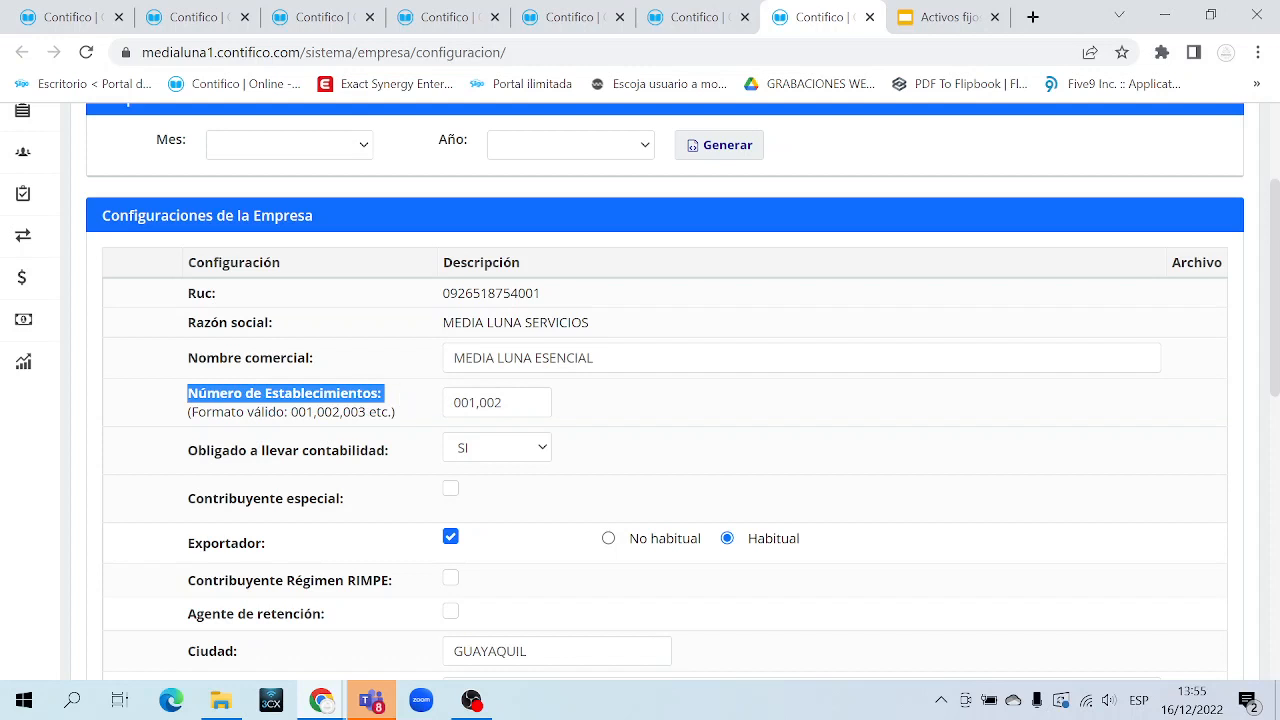
double_click(484, 402)
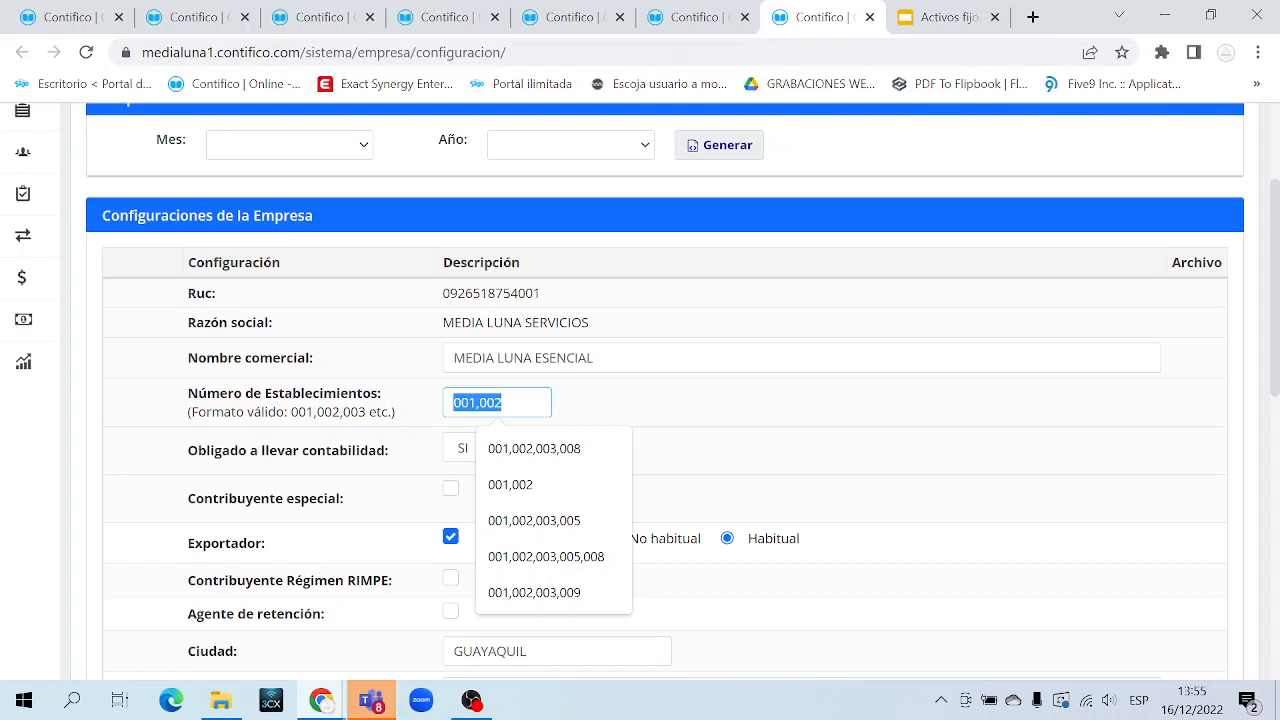
left_click(697, 18)
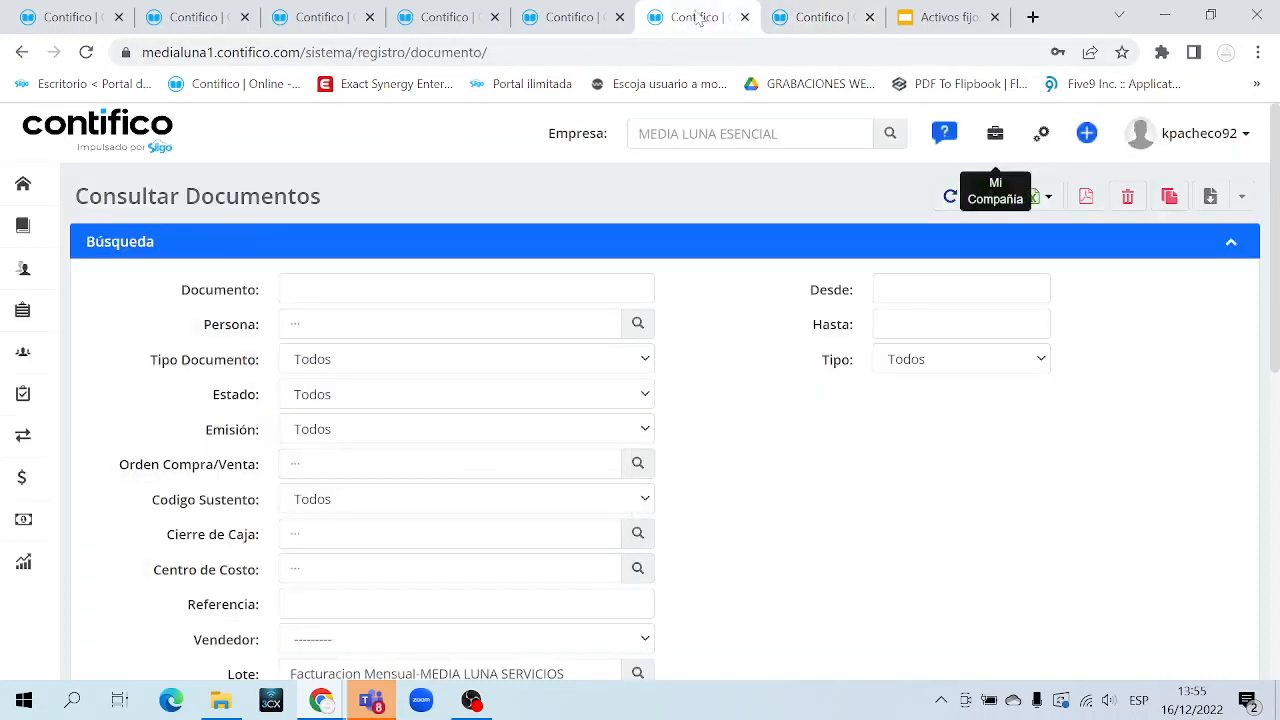
left_click(590, 18)
Keep establishment 001 and enter emission point 007 in the generation form
left_click(646, 260)
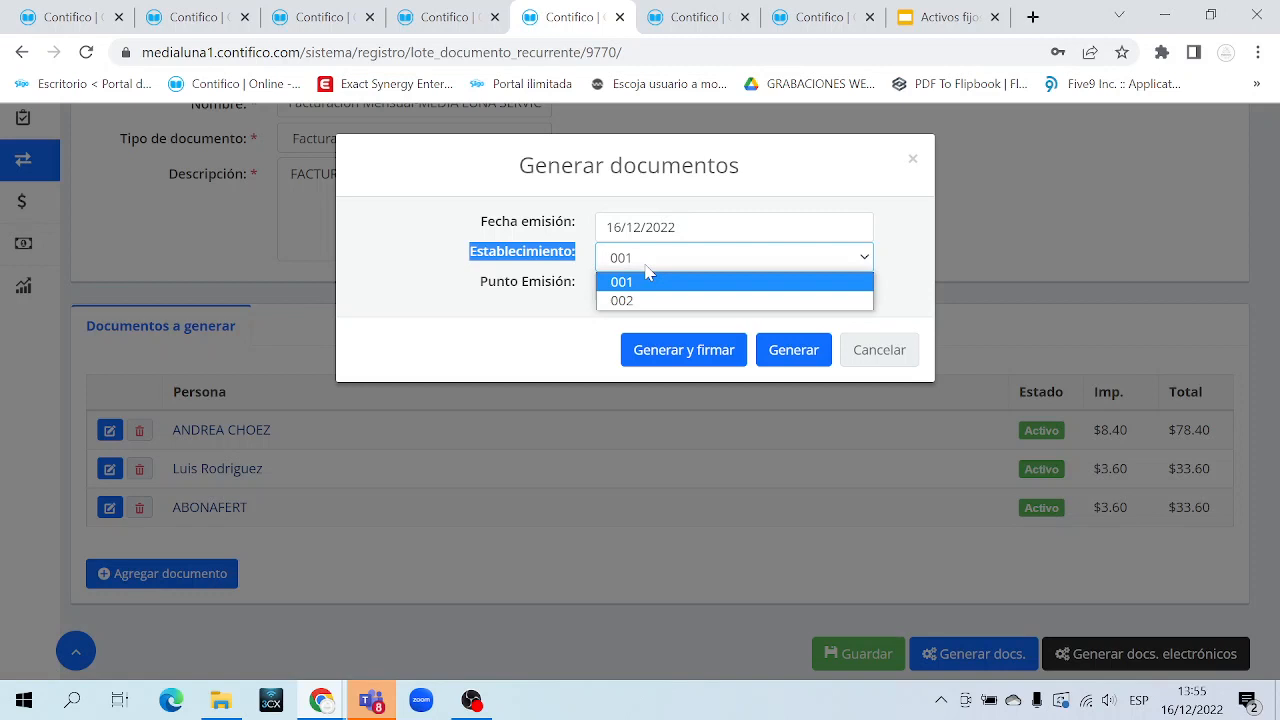
left_click(648, 278)
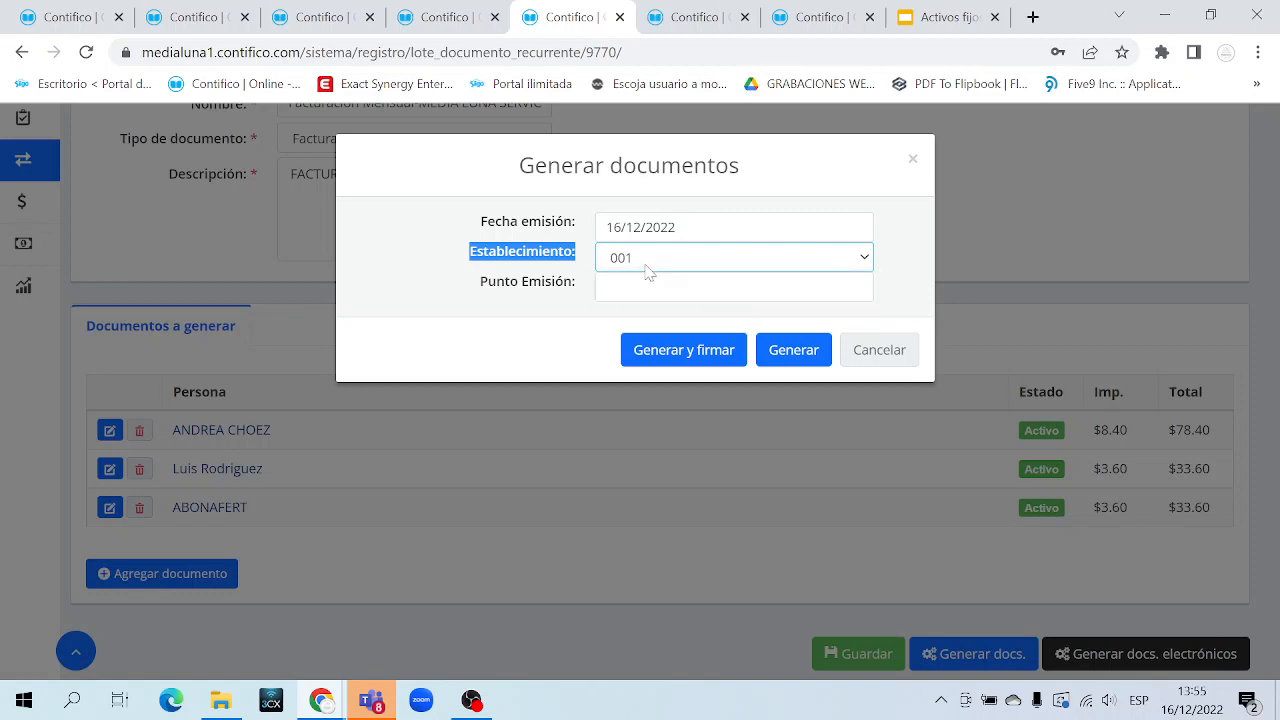
left_click(538, 296)
triple_click(542, 286)
left_click(652, 288)
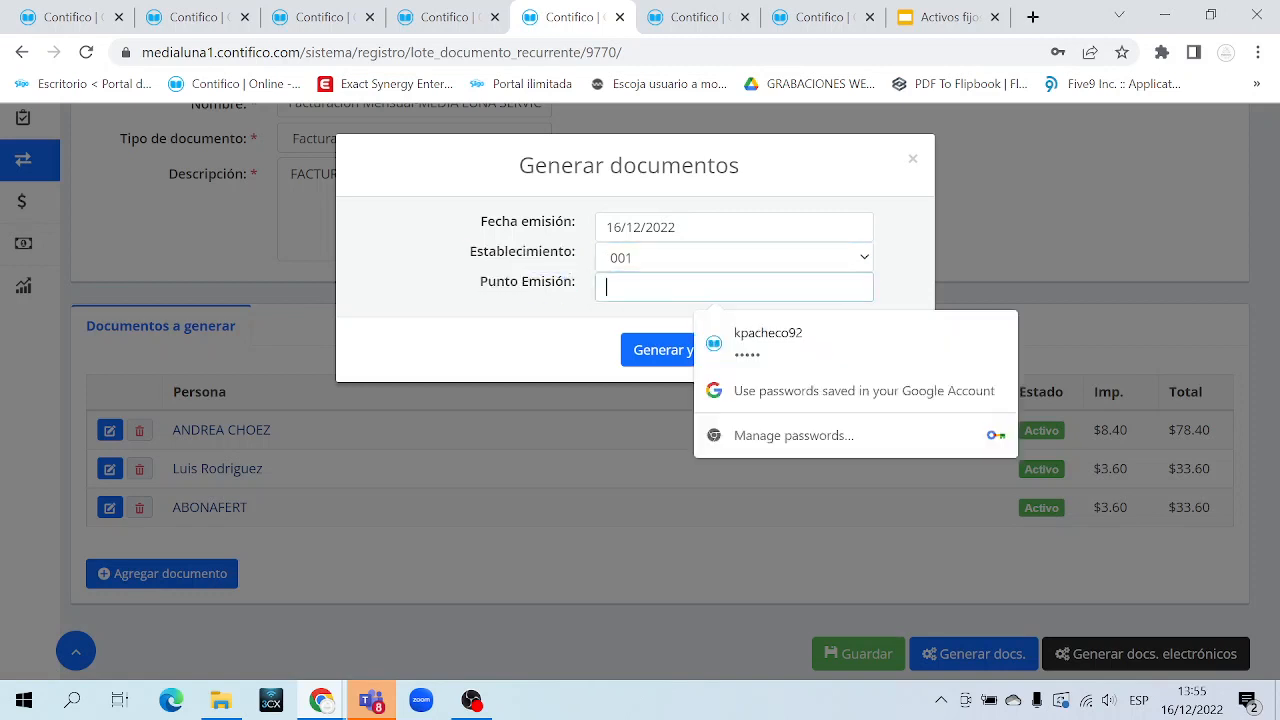
type("00")
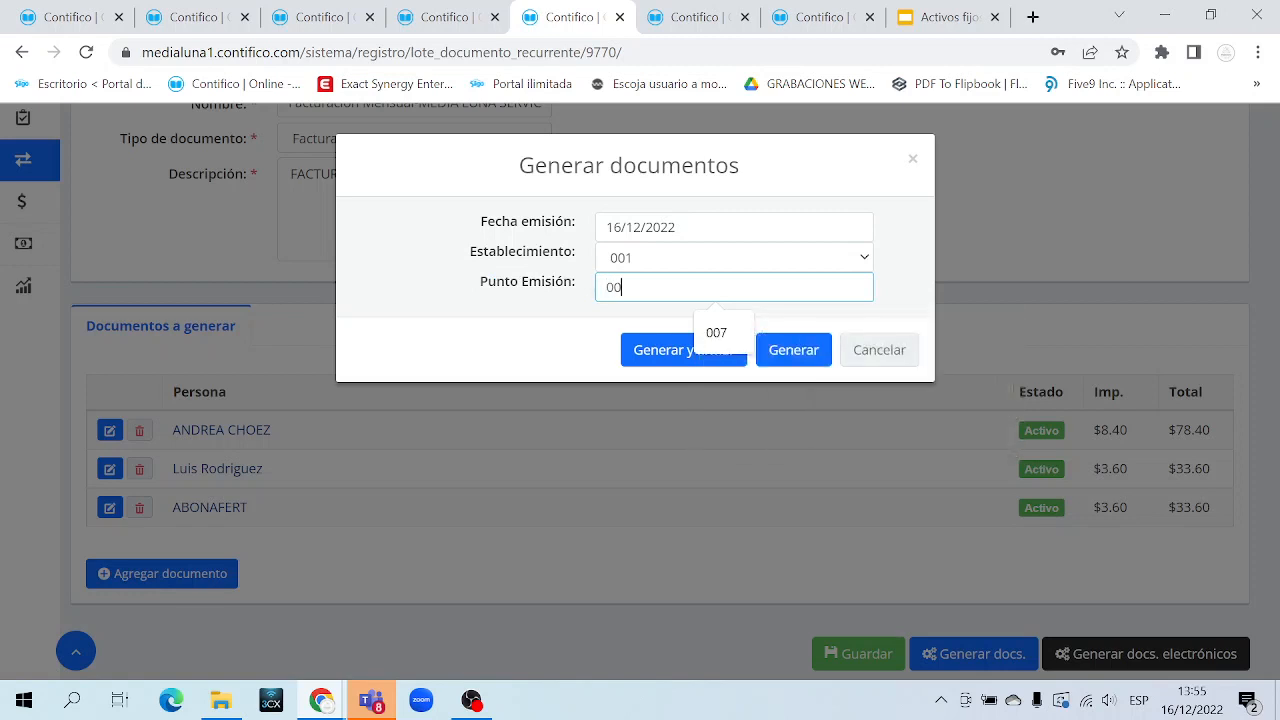
type("7")
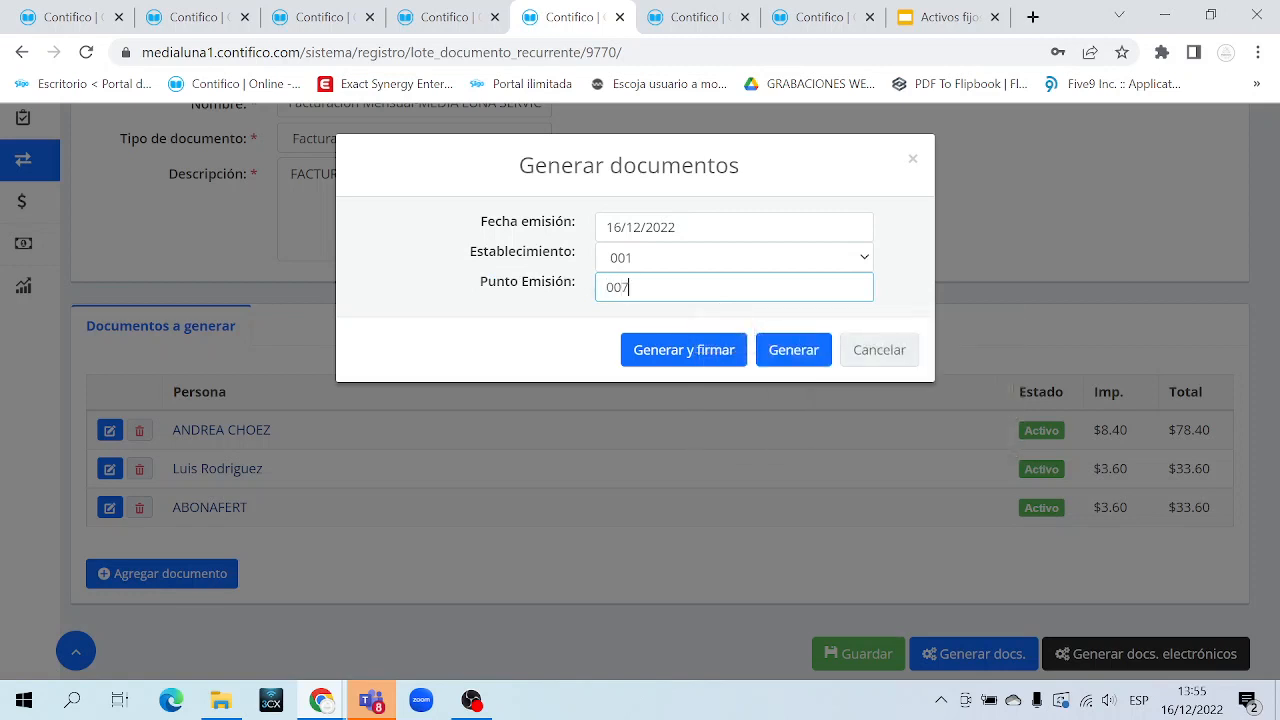
key("ctrl+a")
left_click(509, 285)
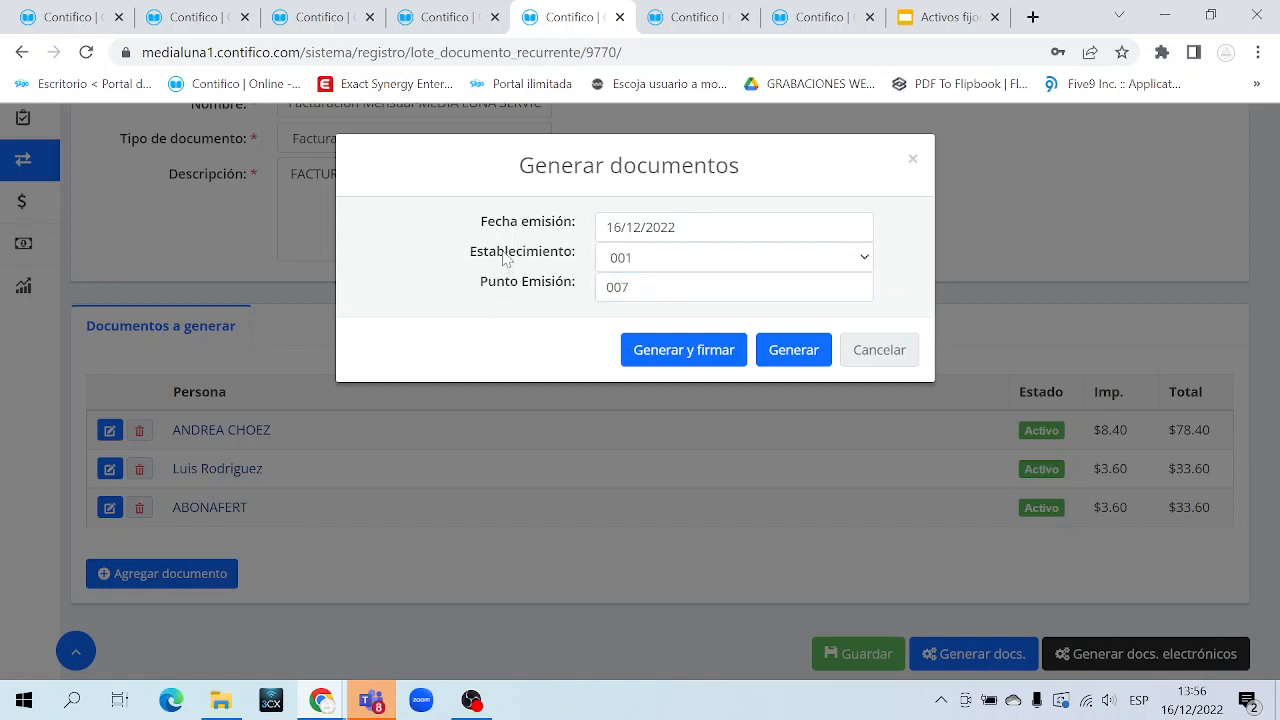
left_click_drag(490, 215, 571, 294)
left_click(572, 330)
Generate the batch's documents until 'Documentos generados con éxito' appears, then return to the list
left_click(705, 355)
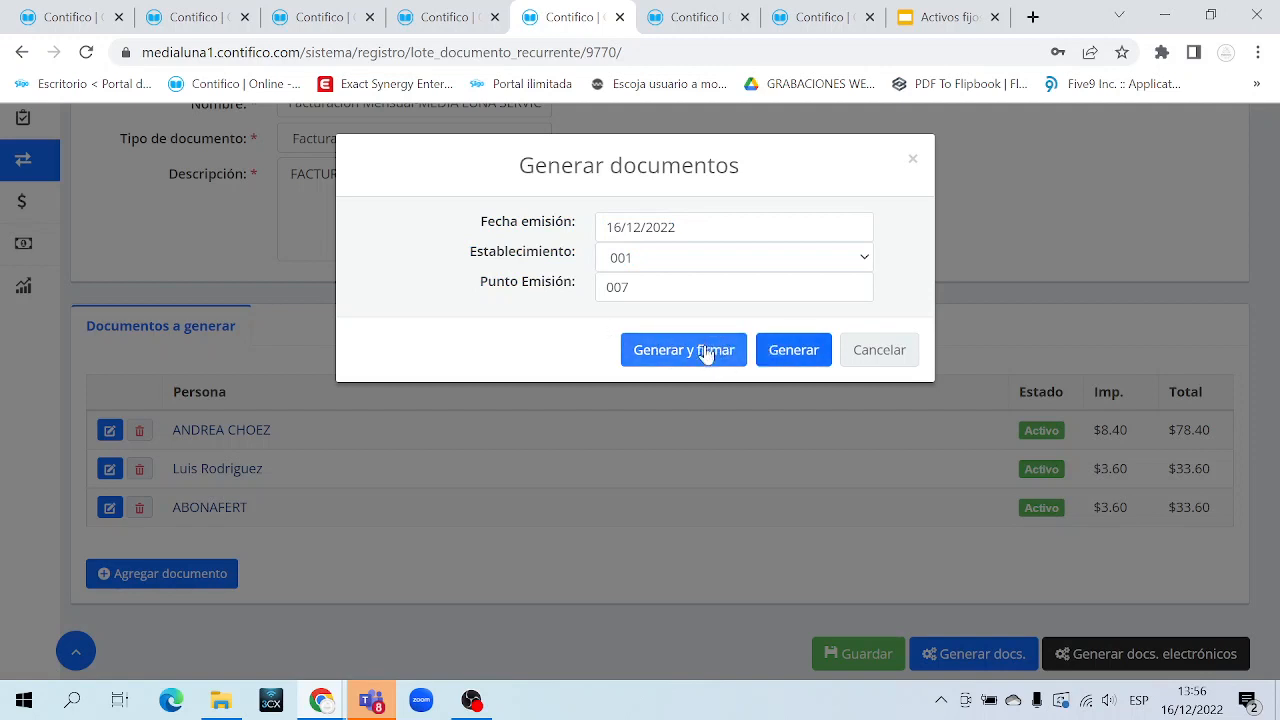
left_click(792, 358)
left_click(794, 352)
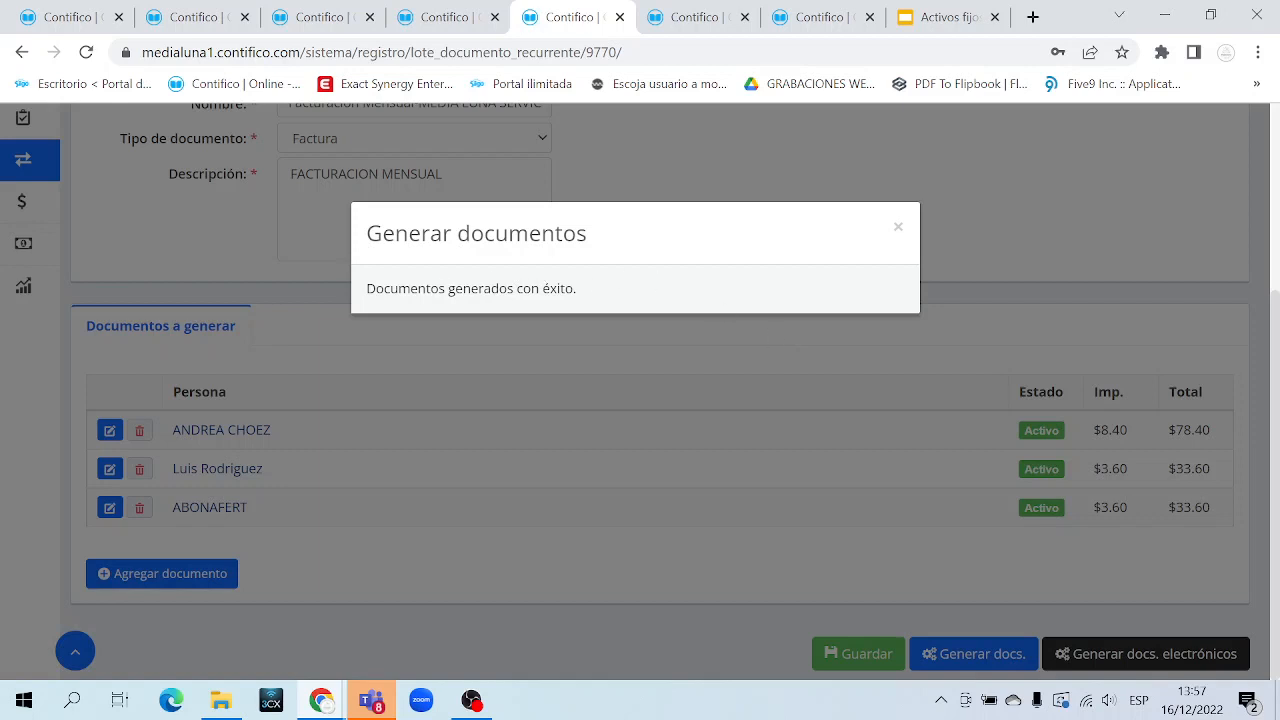
left_click_drag(384, 288, 624, 283)
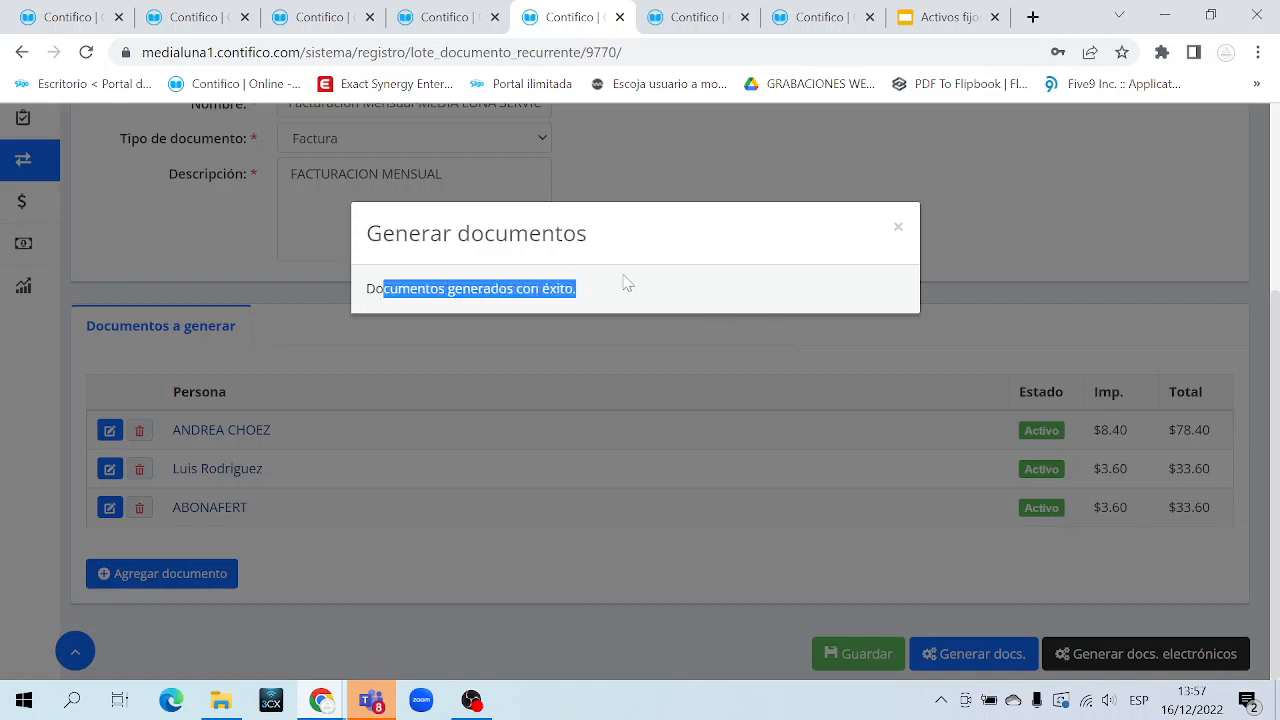
left_click(724, 18)
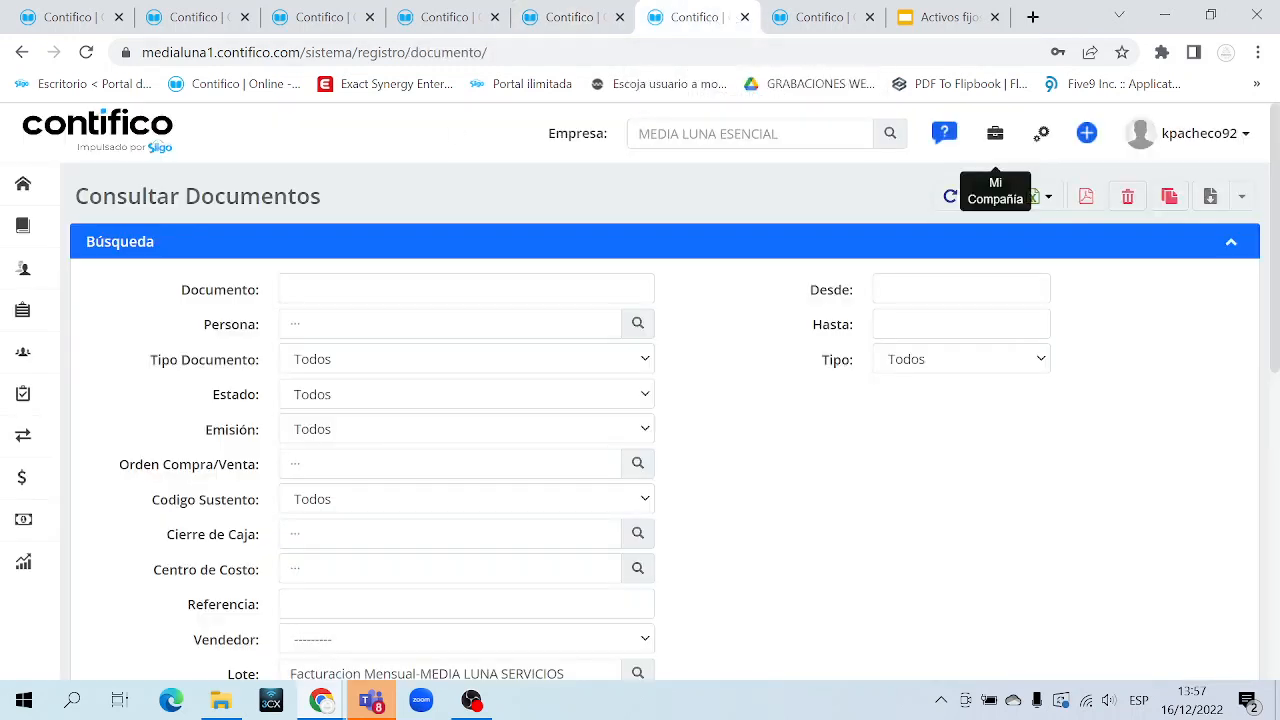
Reopen the sales and purchase documents list under Transacciones > Compra/Venta
mouse_move(88, 436)
left_click(151, 434)
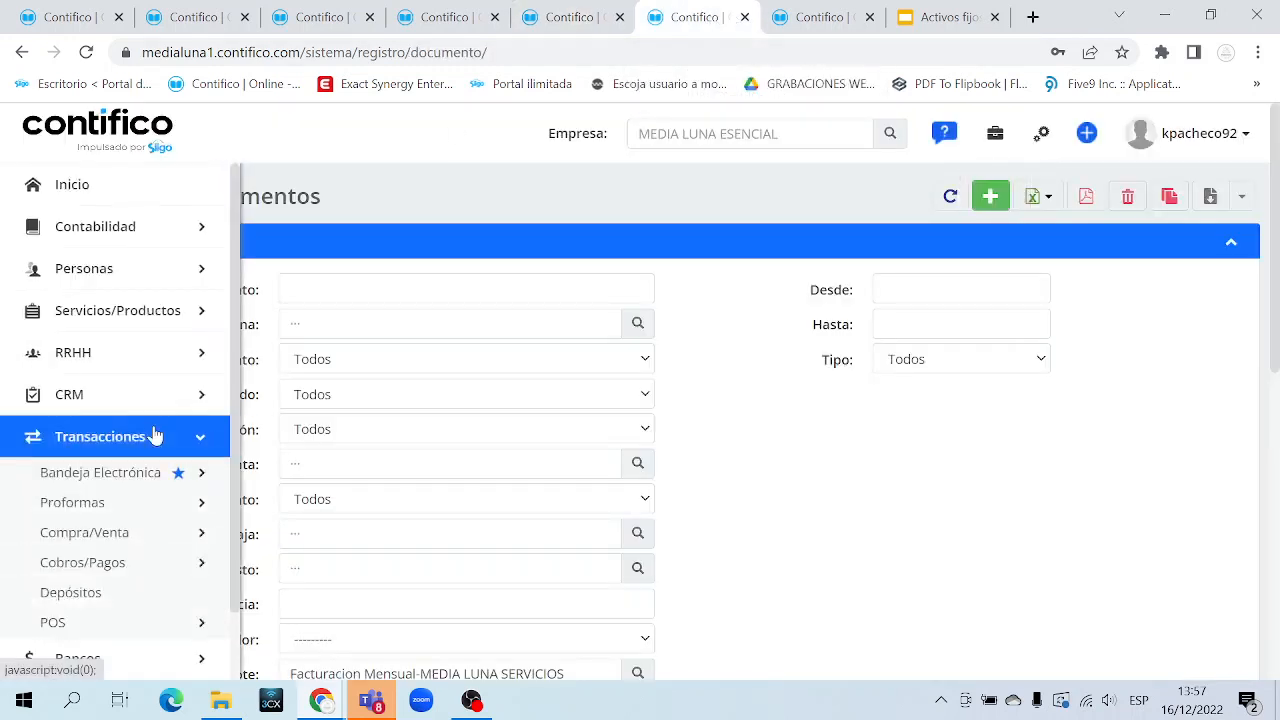
scroll(155, 433, "down", 1)
left_click(157, 460)
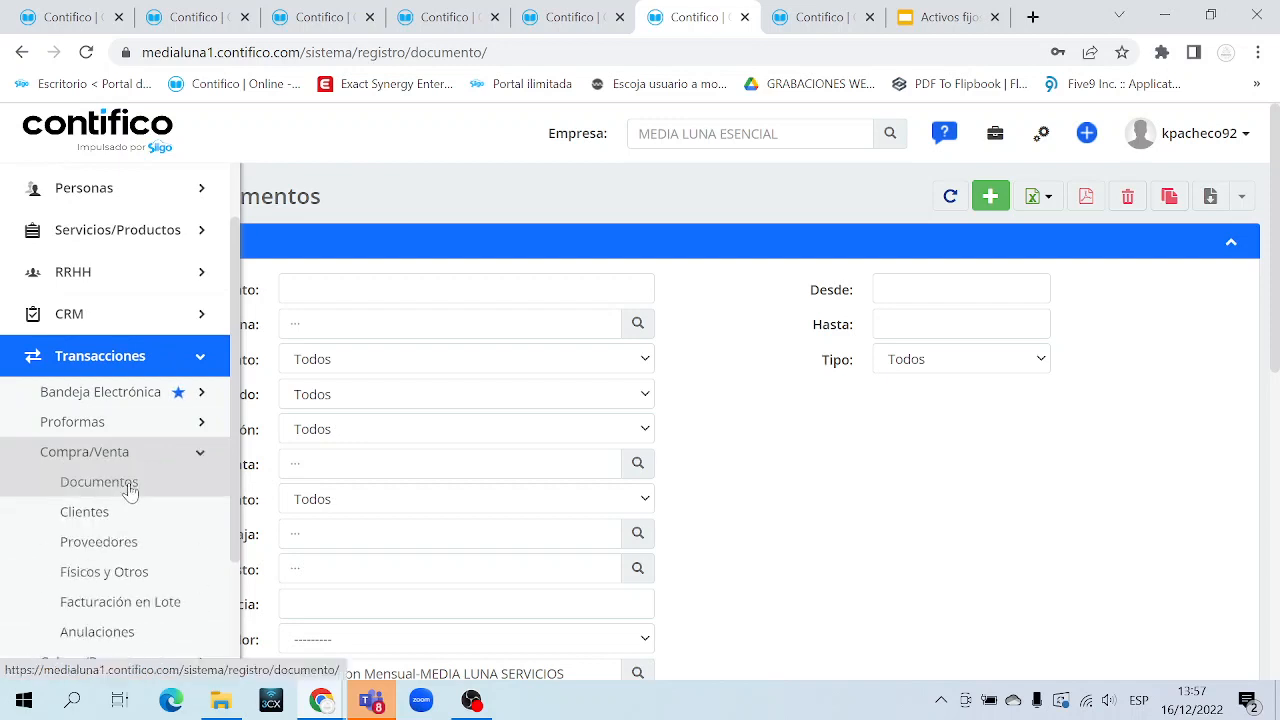
left_click(129, 490)
scroll(806, 517, "down", 6)
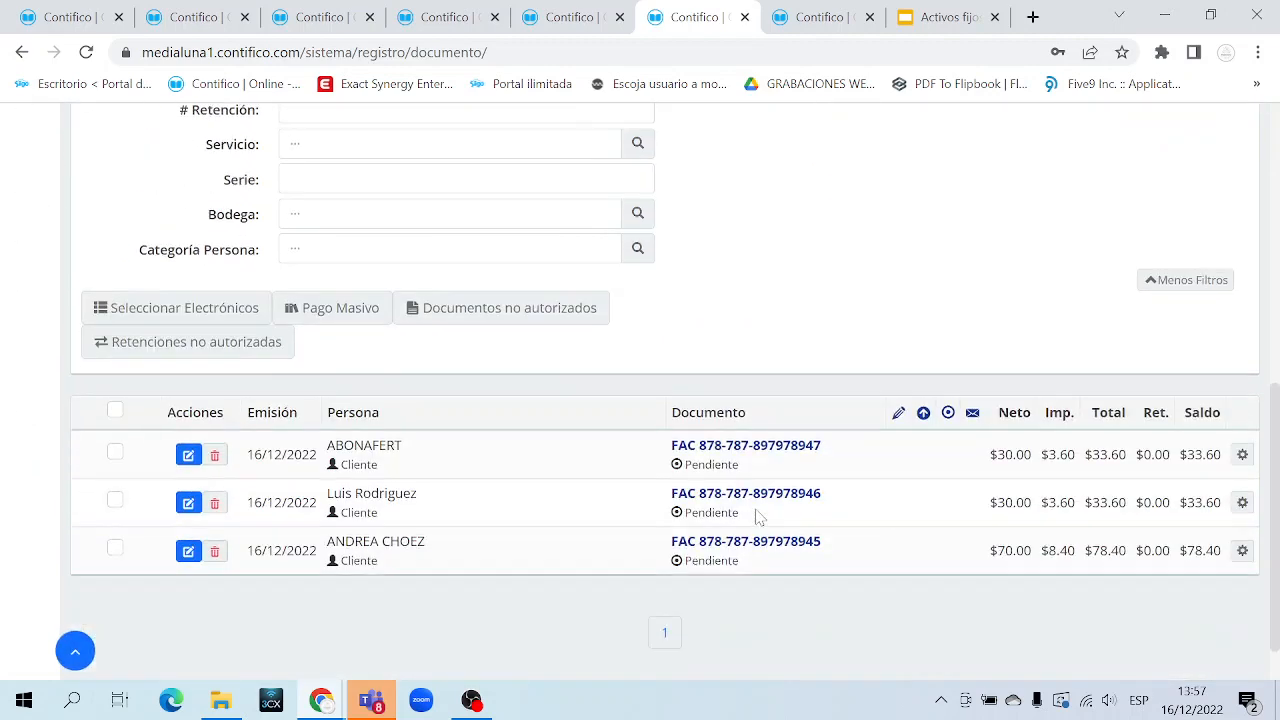
scroll(814, 406, "up", 2)
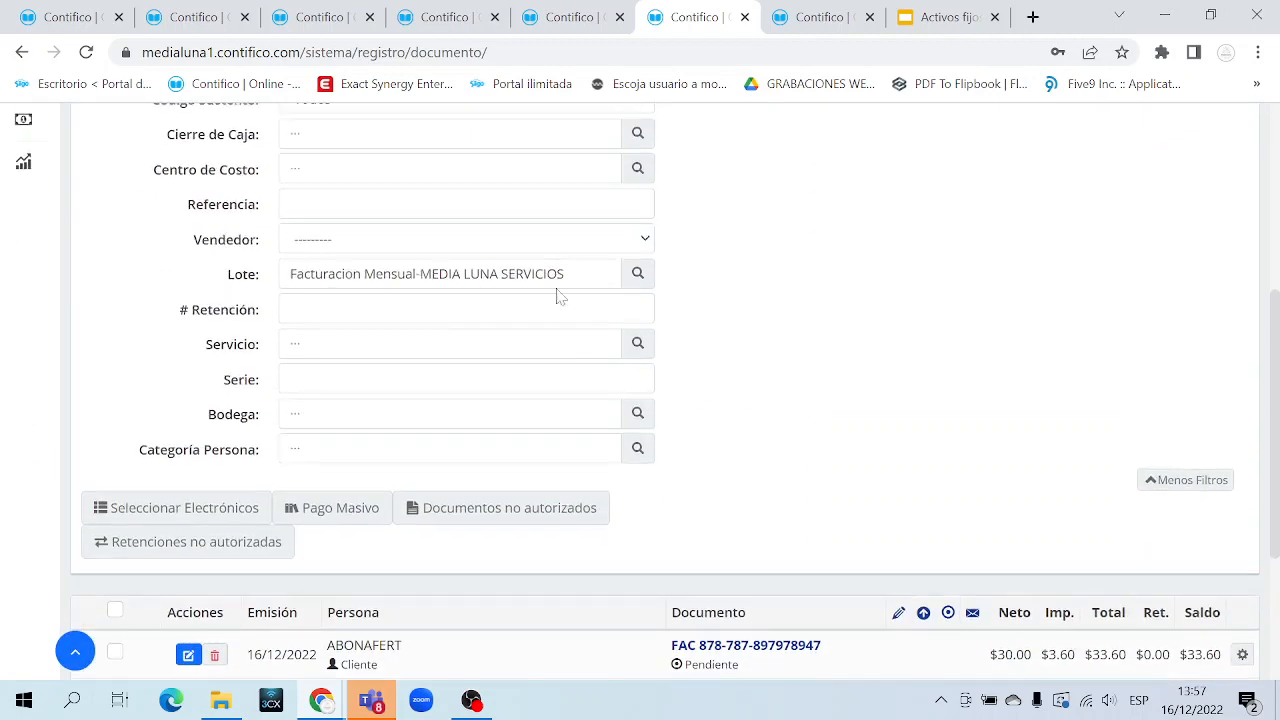
left_click(638, 274)
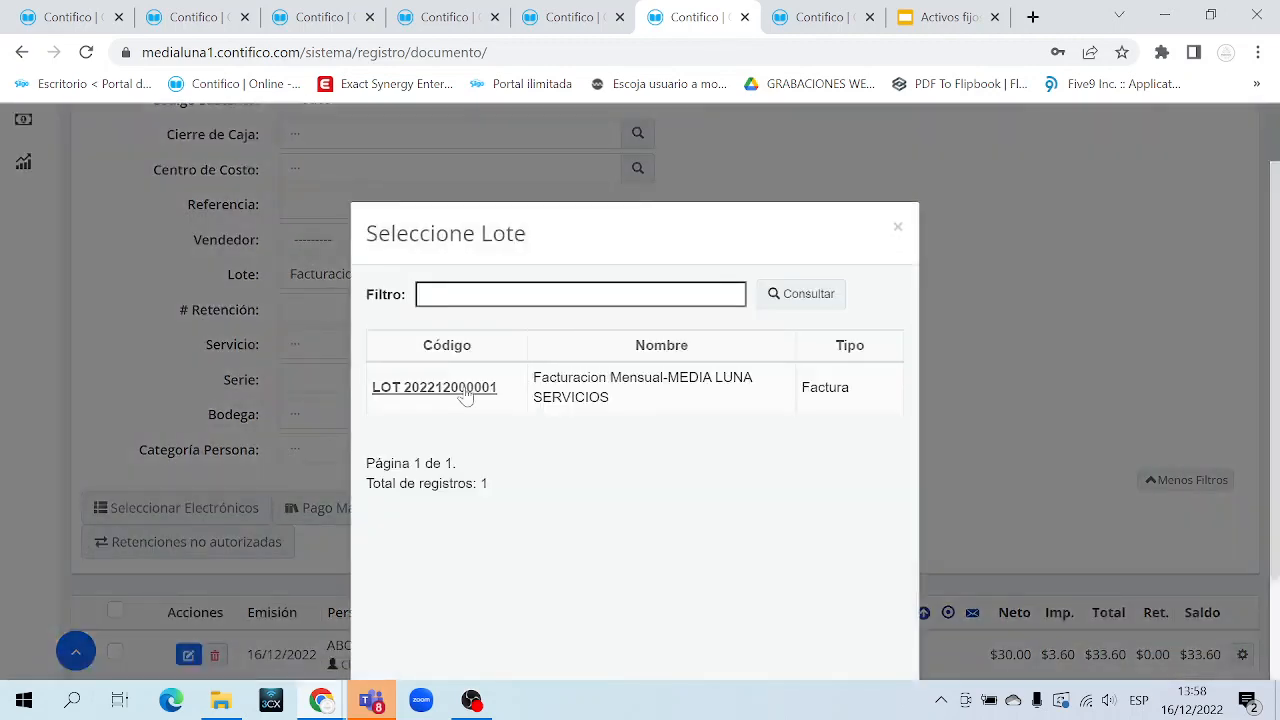
left_click(466, 393)
scroll(736, 408, "down", 3)
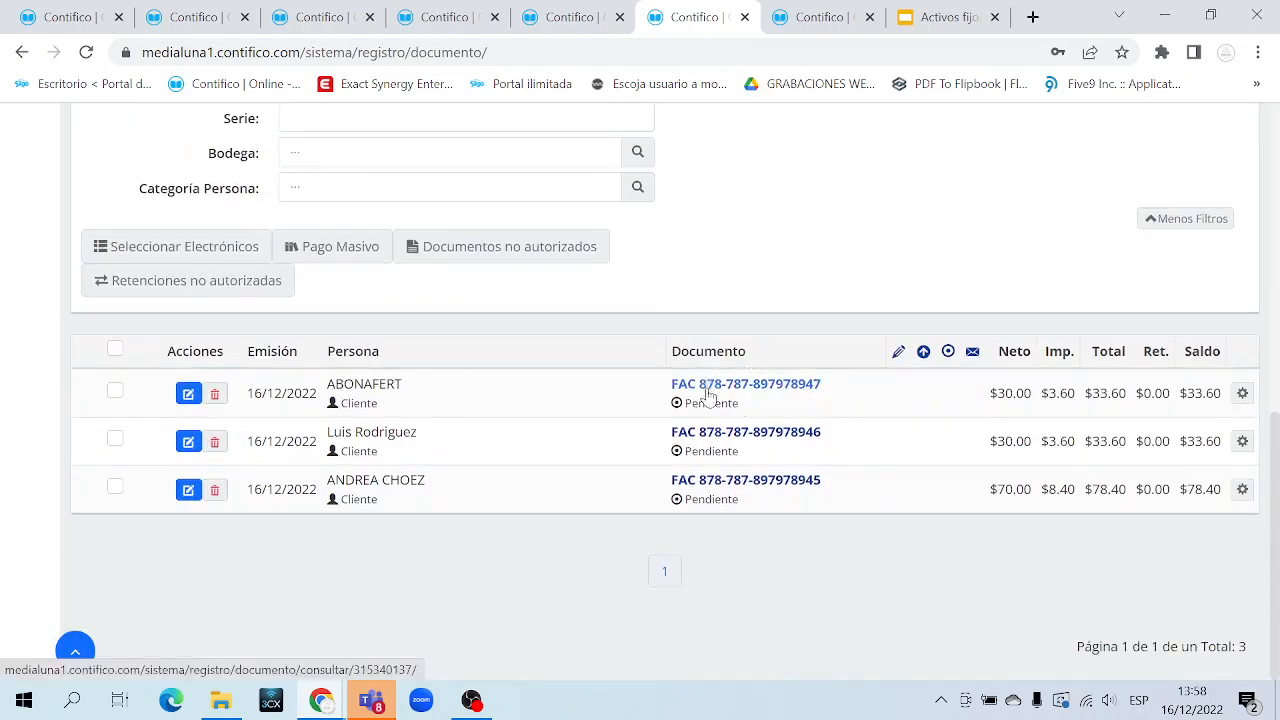
scroll(708, 398, "up", 3)
scroll(708, 398, "up", 2)
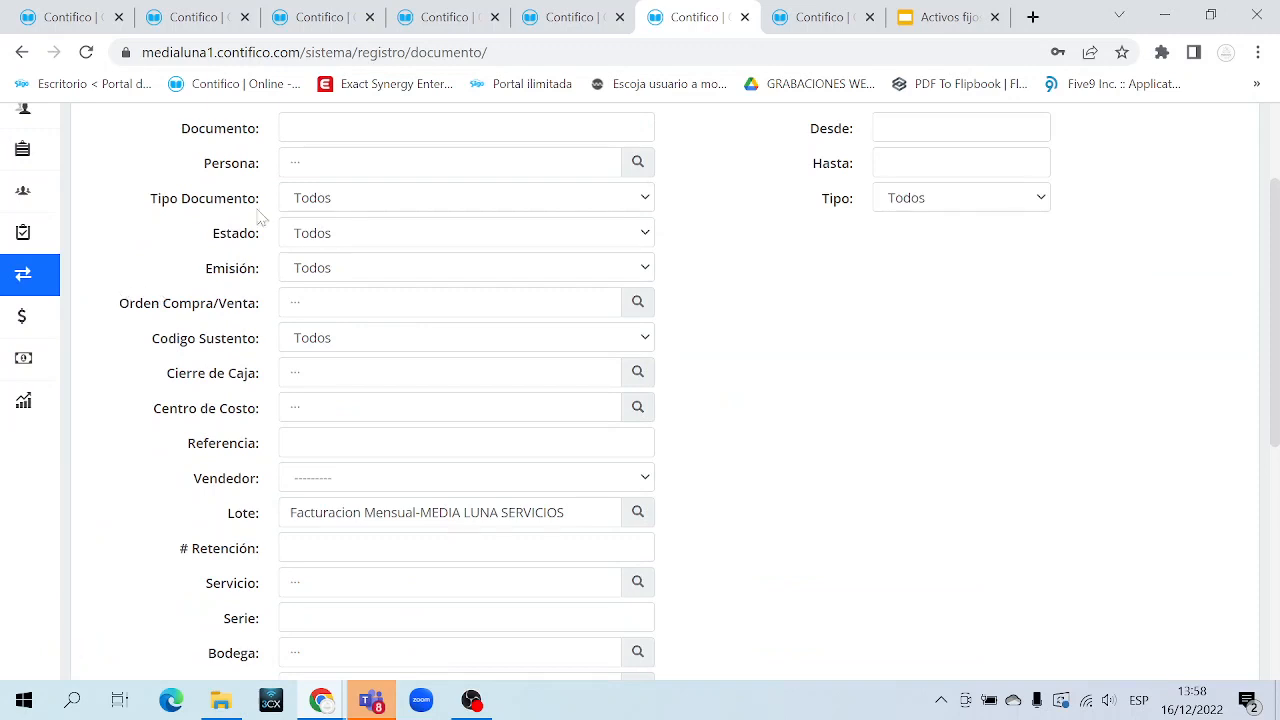
left_click(85, 52)
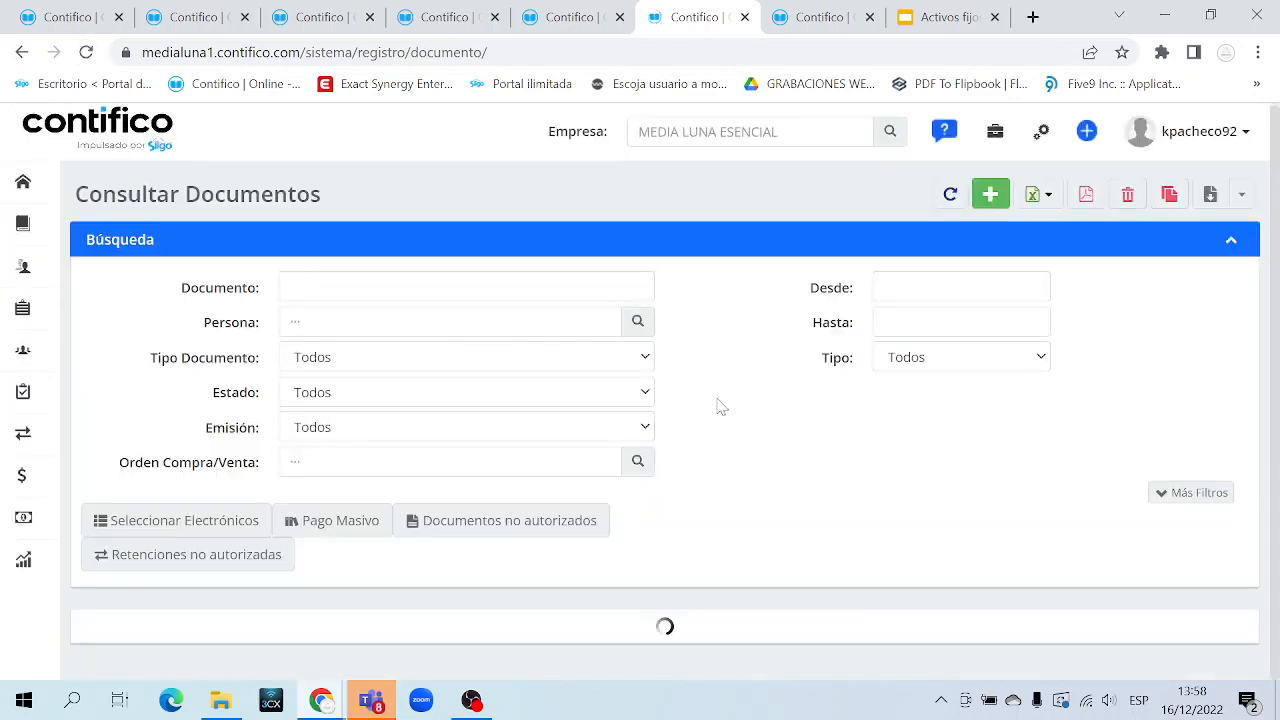
Review the listed invoices and the recurring lot's documents-generated success message
scroll(766, 420, "down", 3)
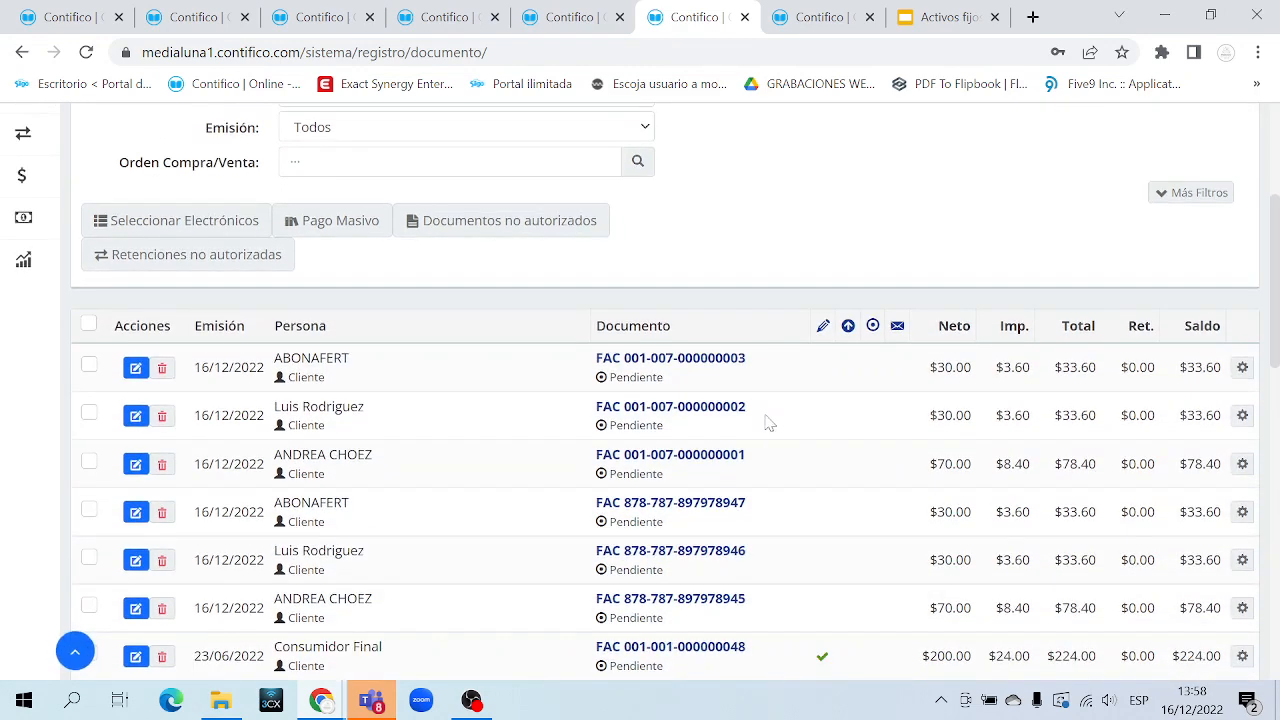
left_click_drag(758, 463, 589, 364)
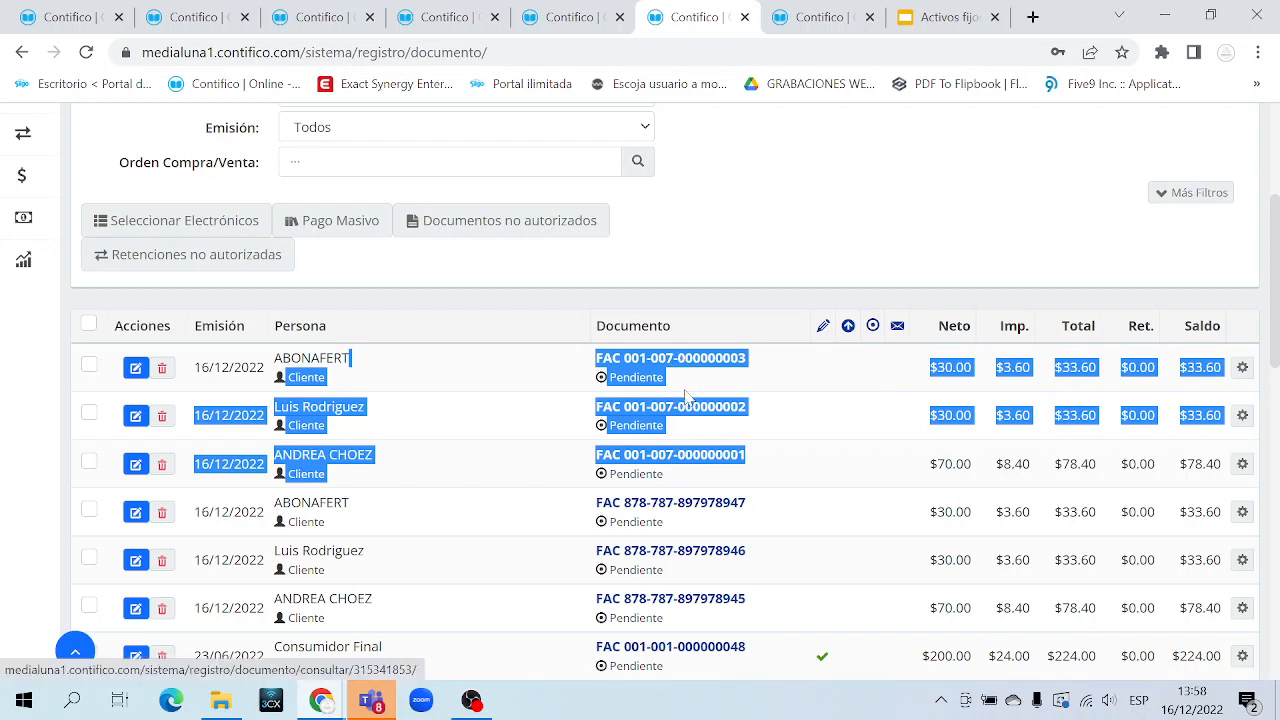
left_click(570, 17)
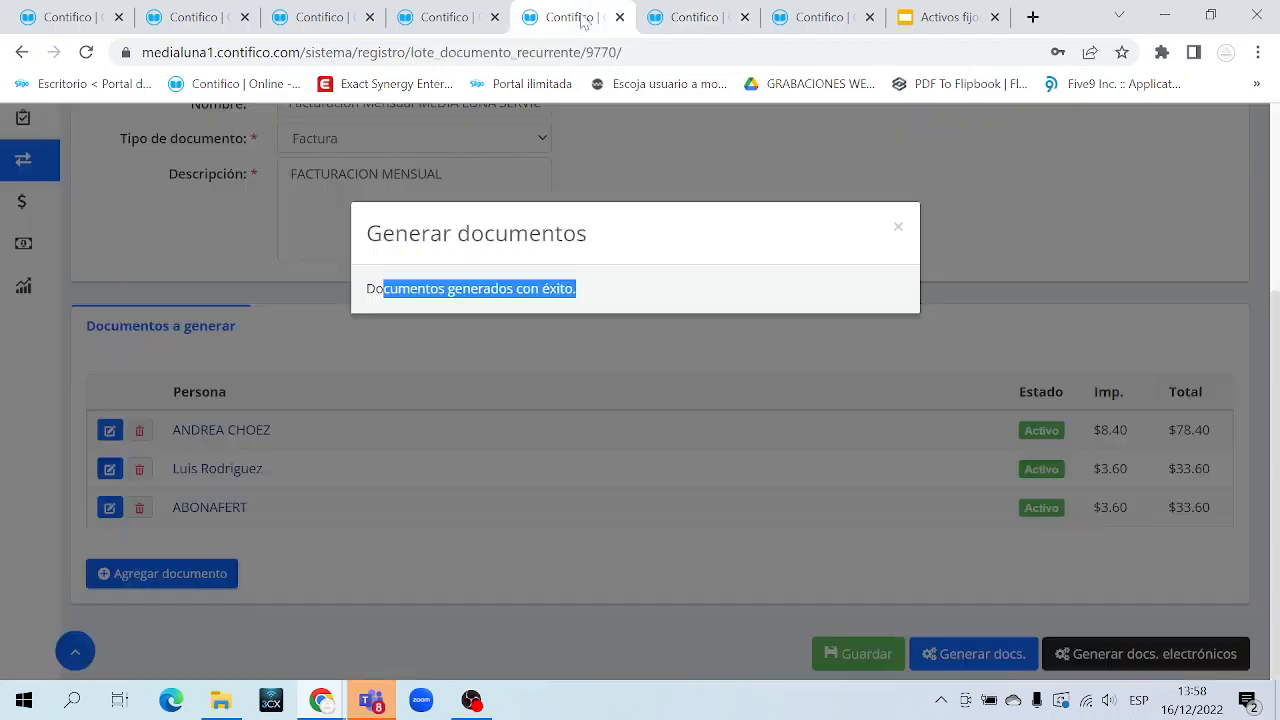
left_click(898, 227)
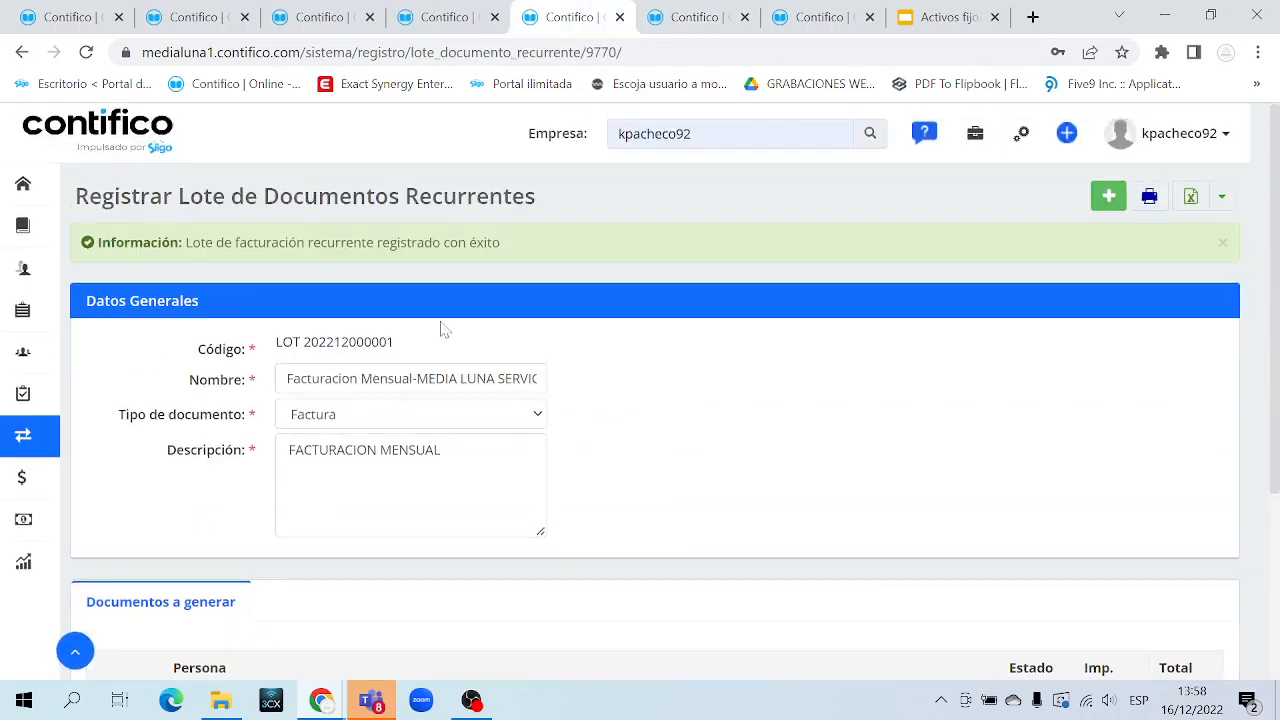
left_click_drag(190, 197, 603, 204)
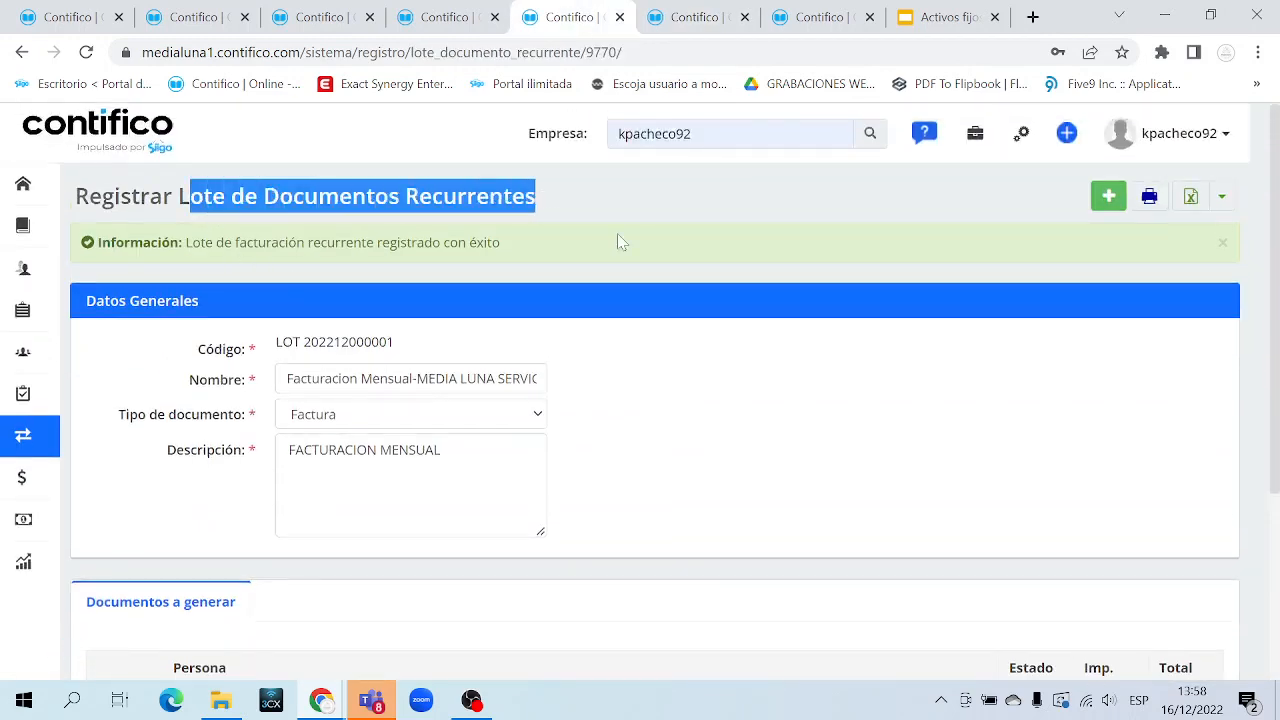
left_click(685, 17)
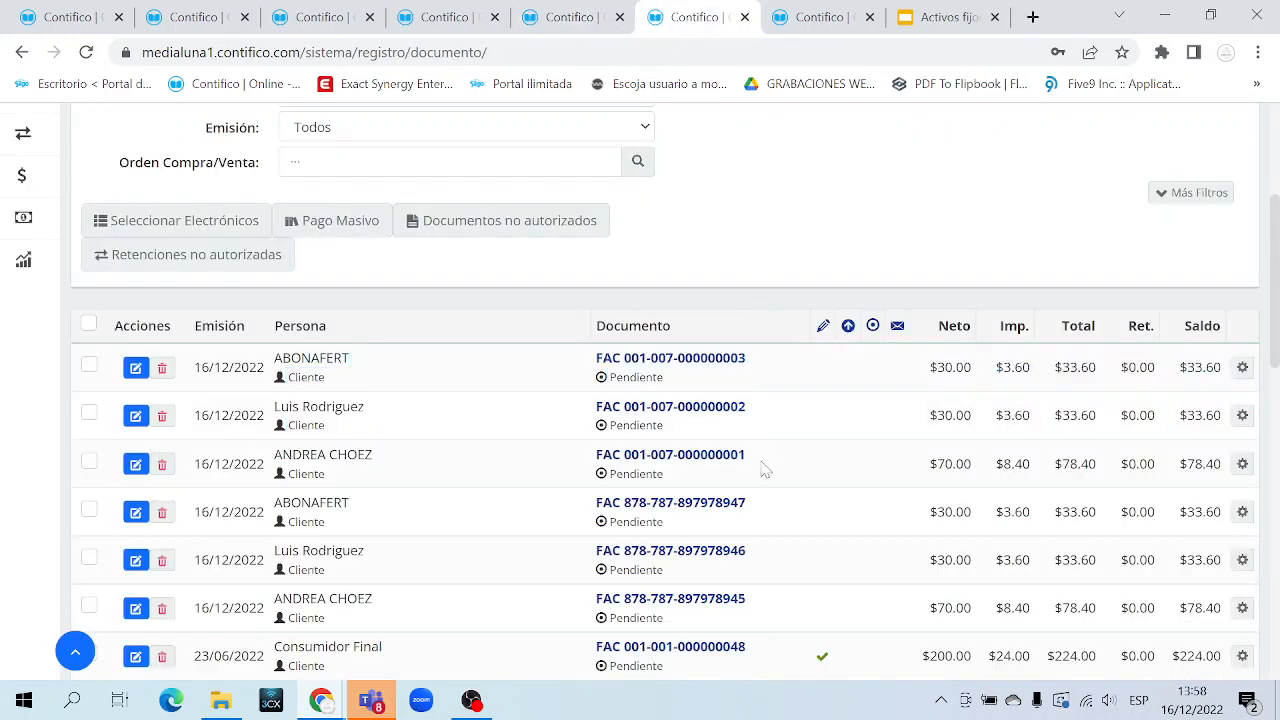
left_click_drag(765, 462, 667, 303)
left_click(715, 287)
scroll(715, 287, "down", 2)
left_click_drag(760, 405, 590, 313)
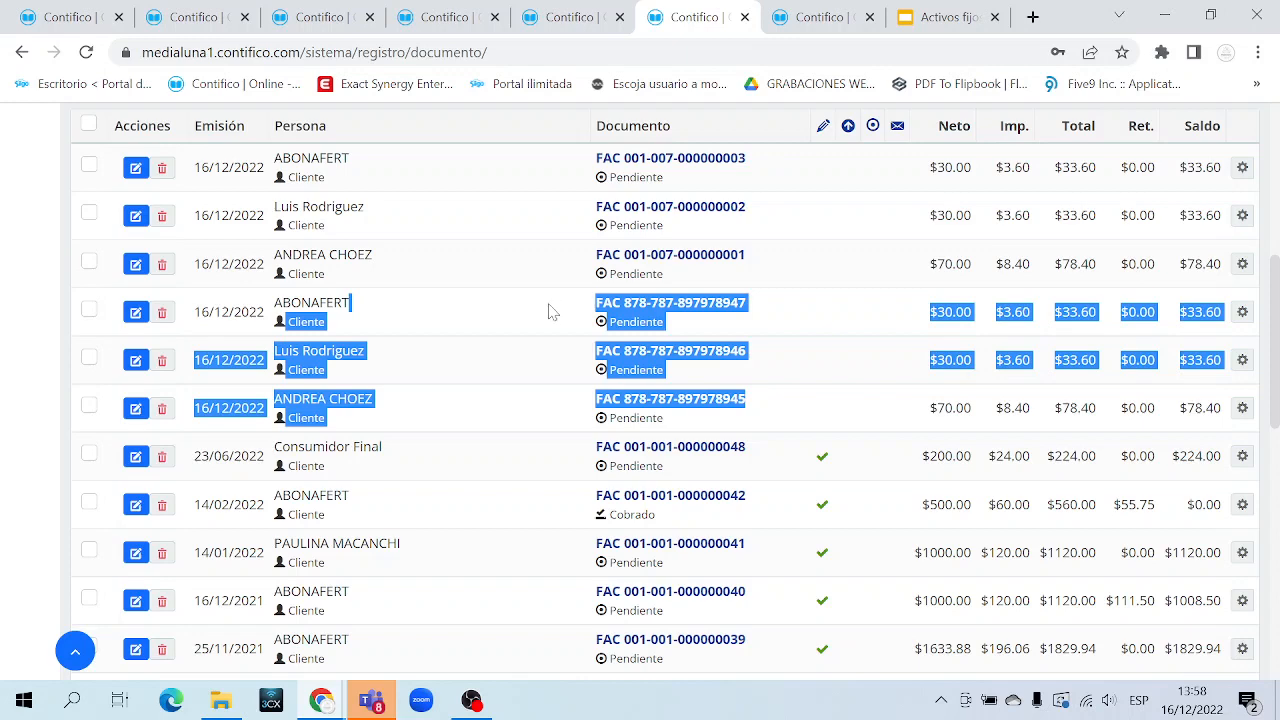
left_click(551, 311)
scroll(551, 311, "up", 2)
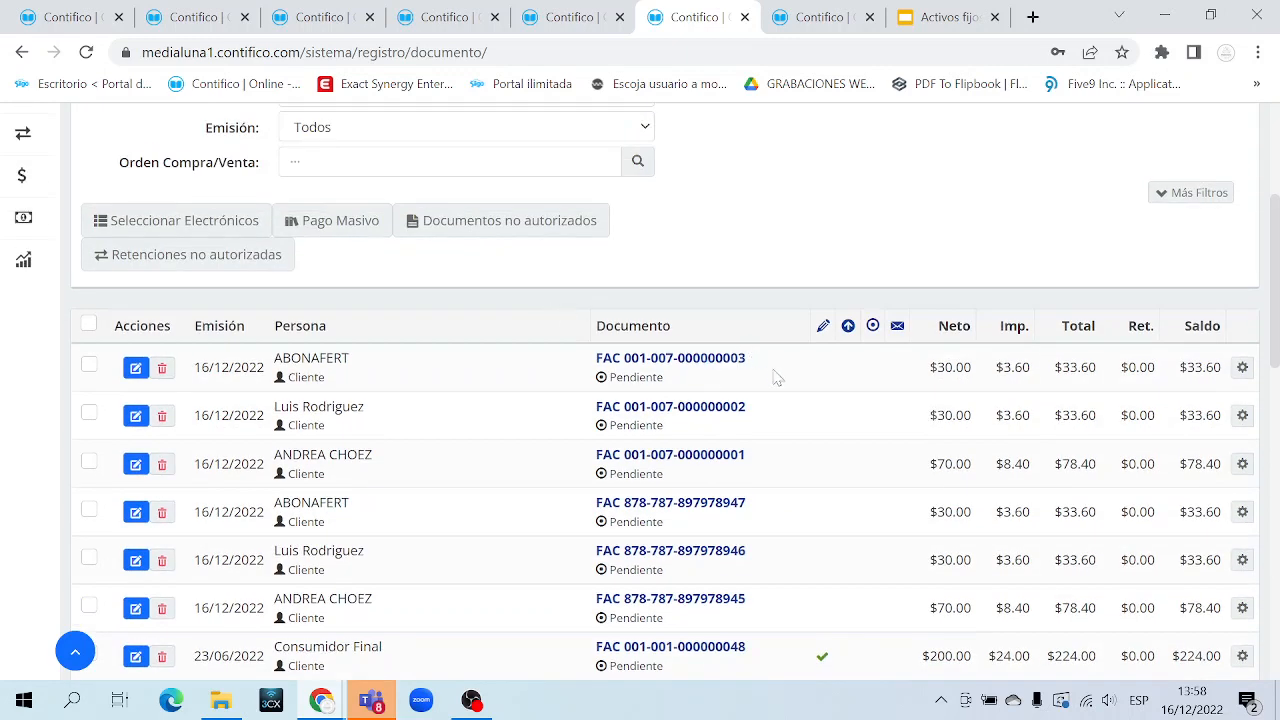
scroll(772, 423, "down", 1)
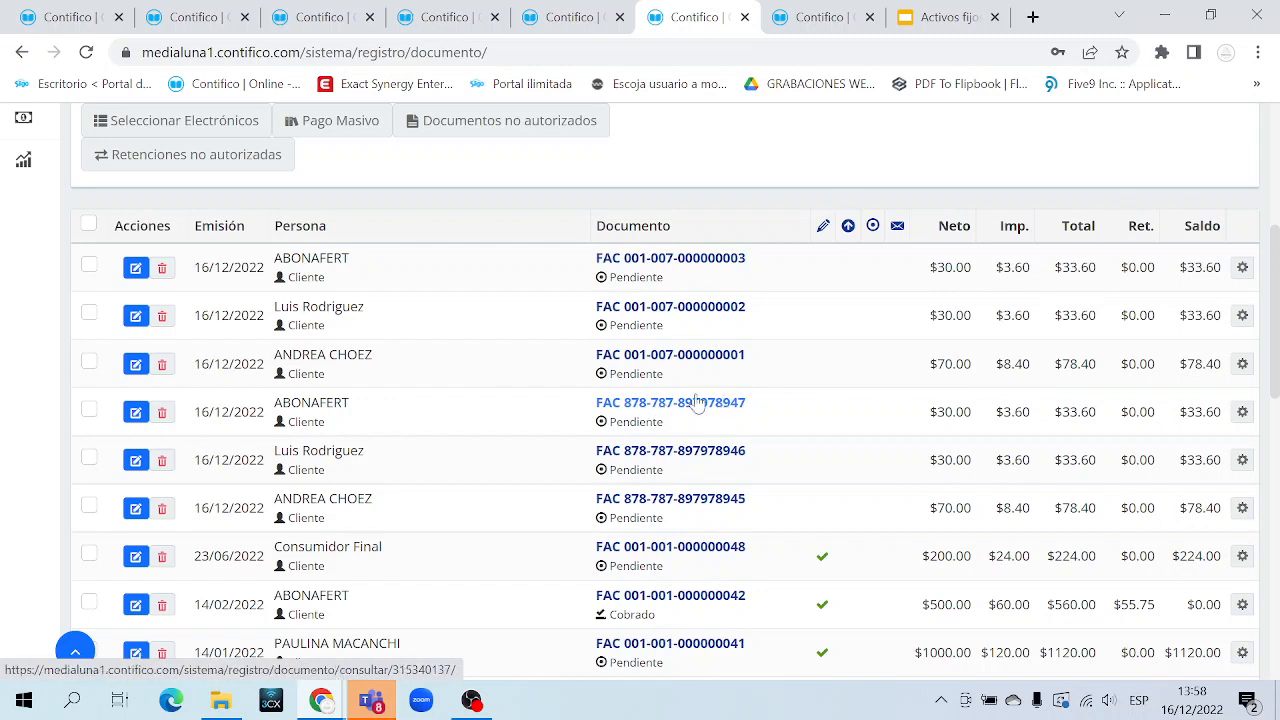
left_click_drag(760, 402, 624, 404)
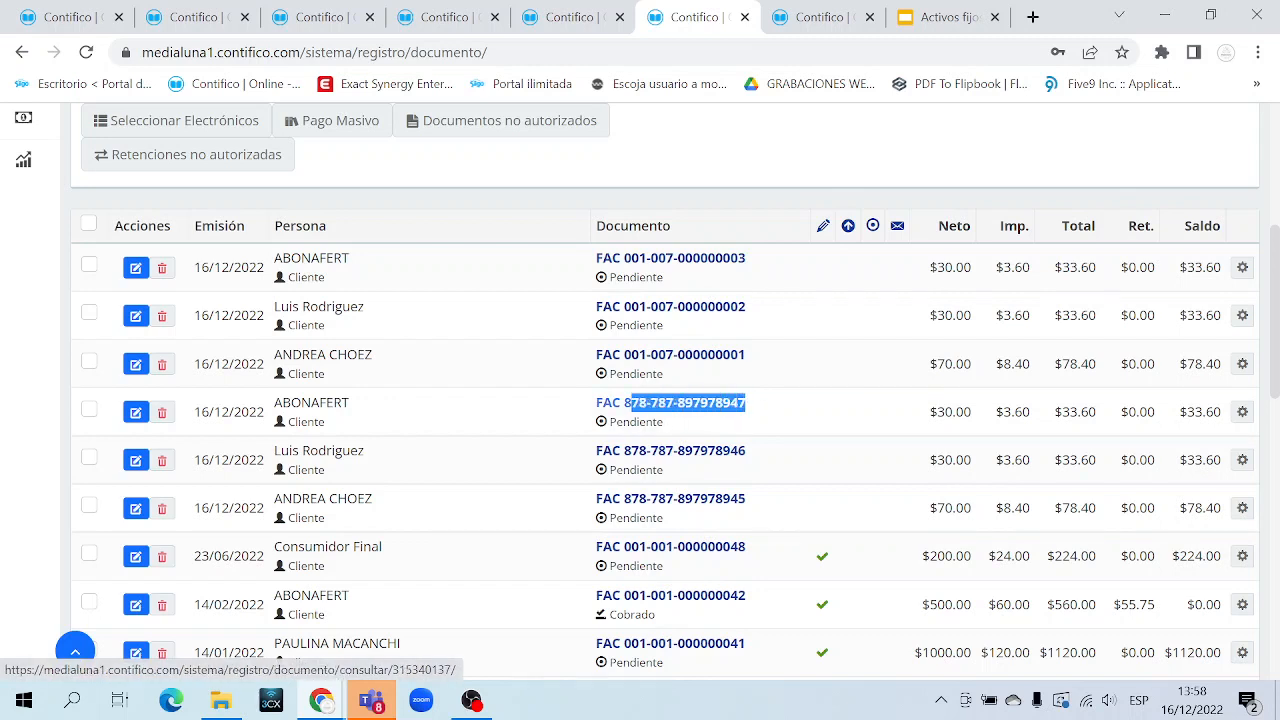
left_click(780, 403)
left_click(705, 408)
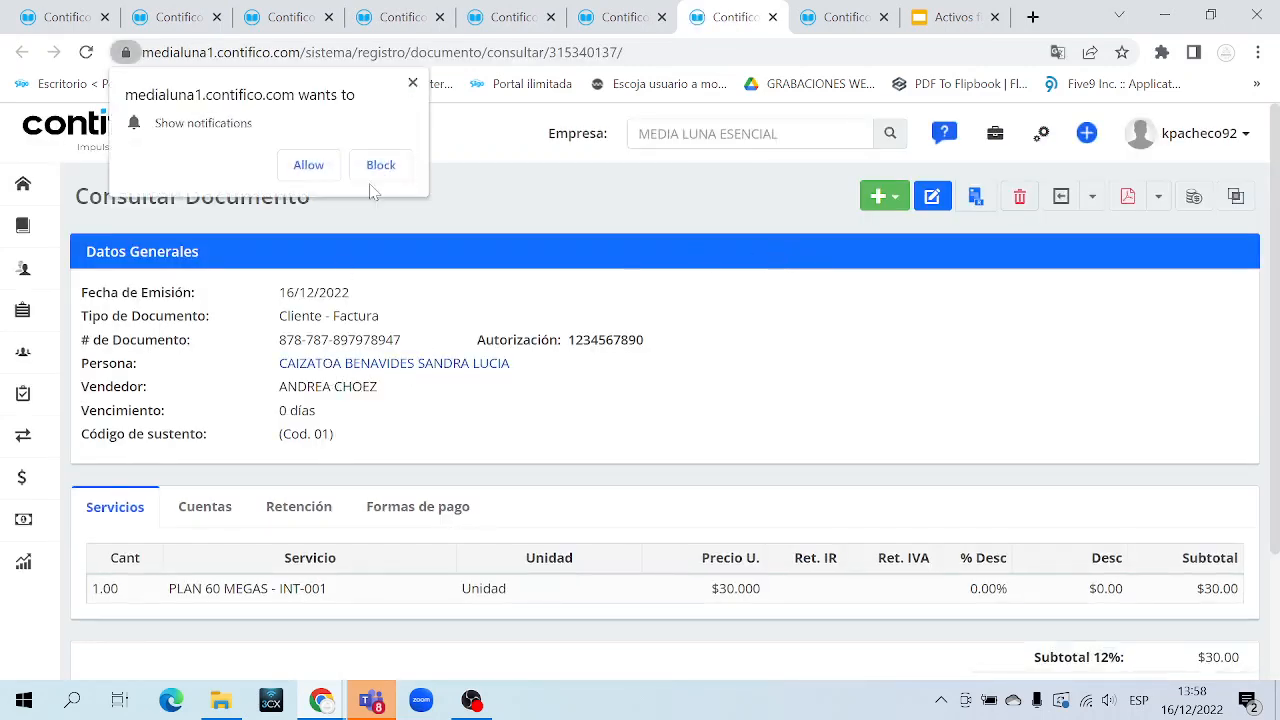
Review the invoice's general details: emission date 16/12/2022, customer and document number
left_click_drag(286, 292, 570, 584)
left_click(547, 453)
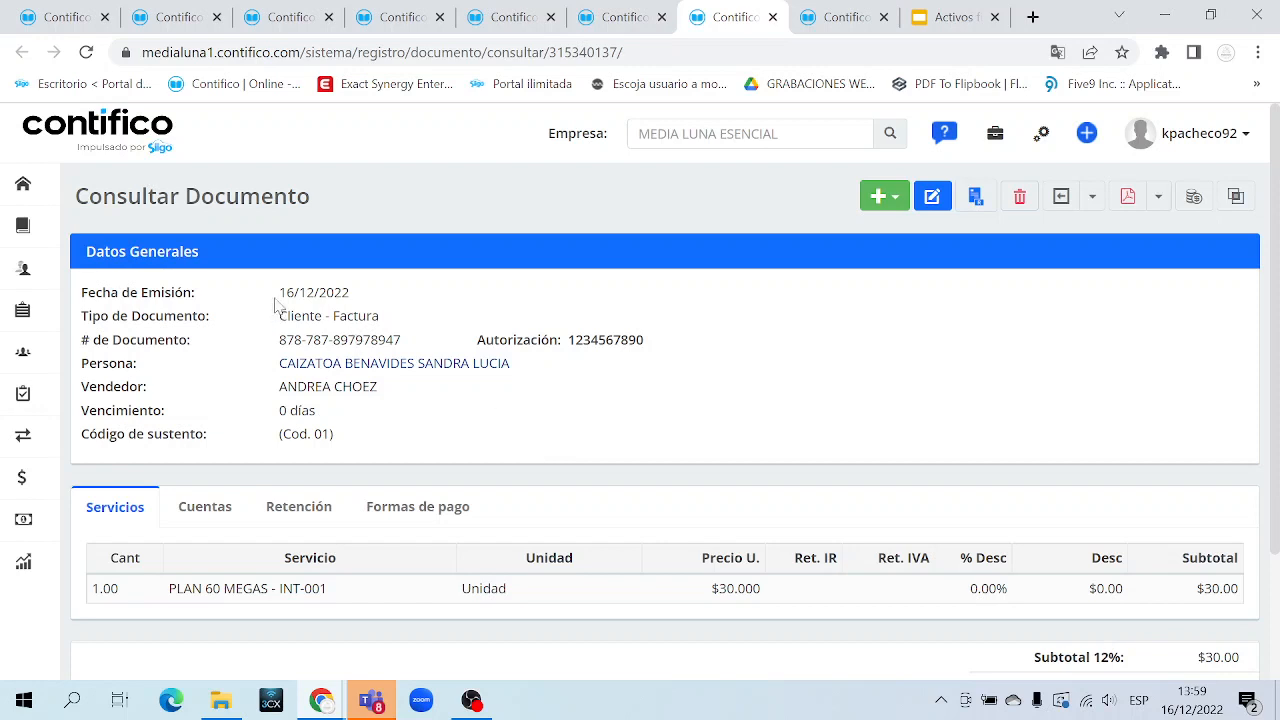
left_click_drag(278, 292, 390, 292)
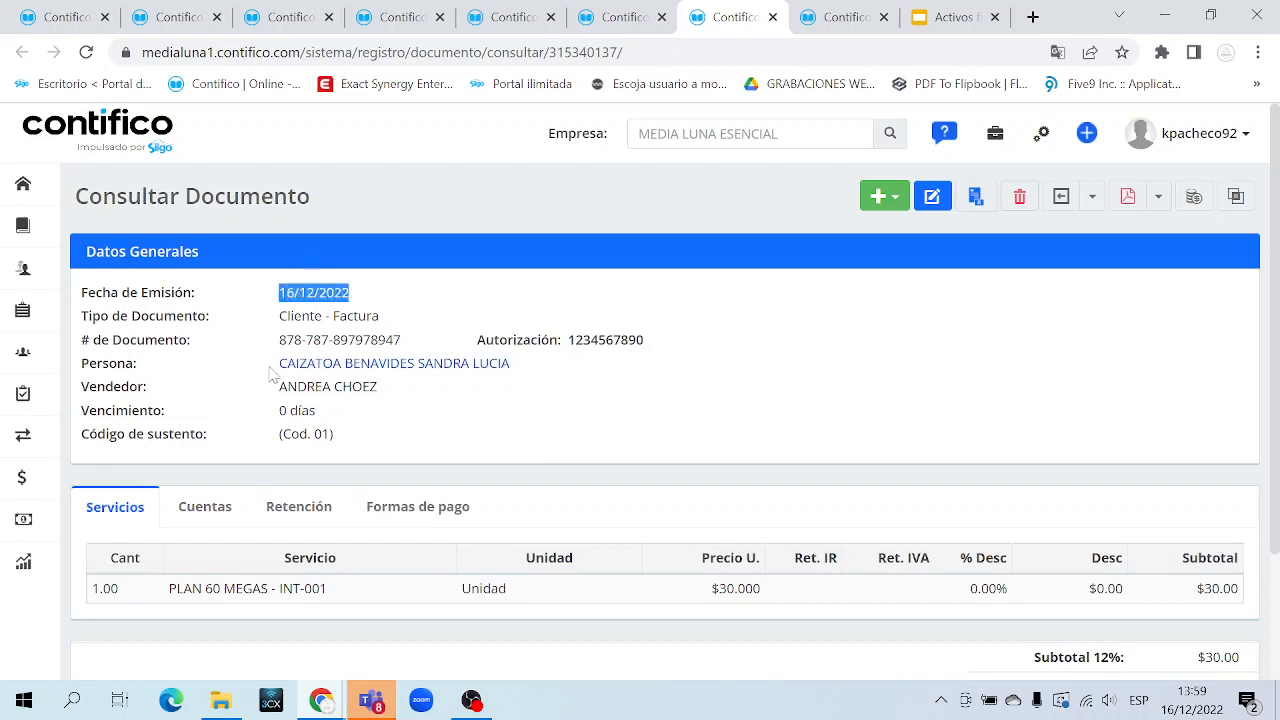
left_click_drag(268, 364, 549, 380)
left_click(549, 380)
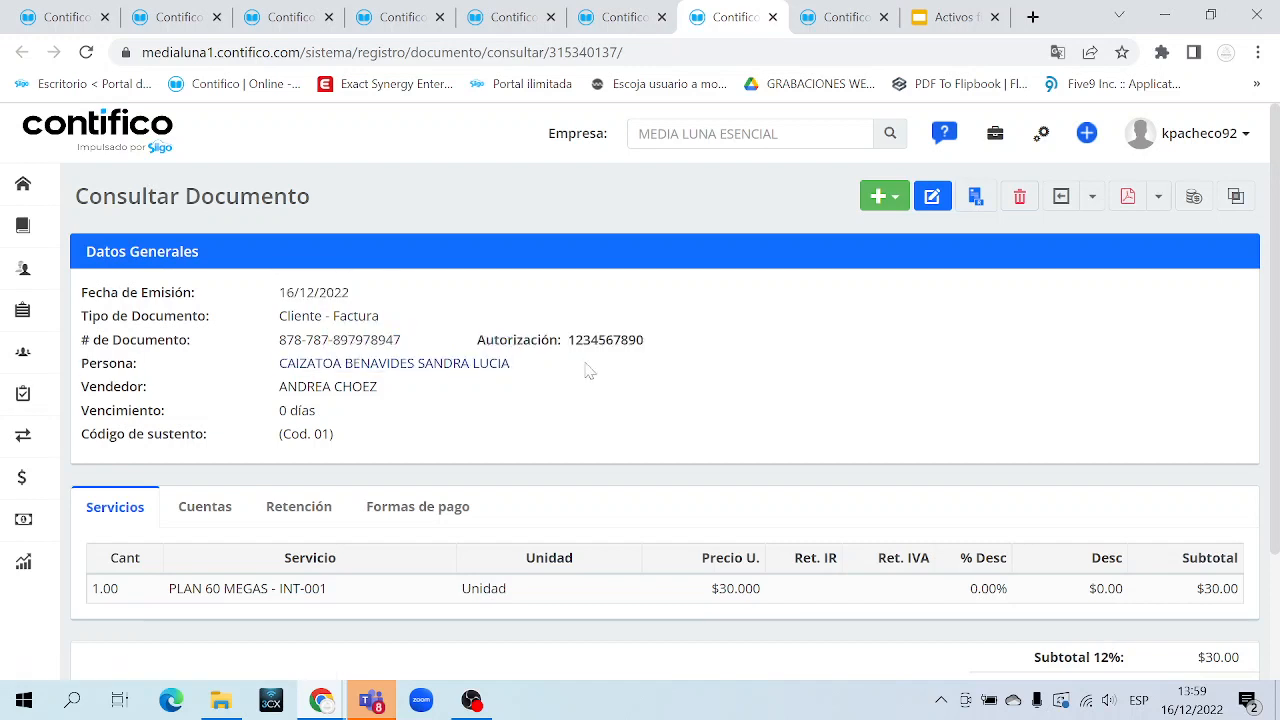
left_click_drag(287, 340, 652, 342)
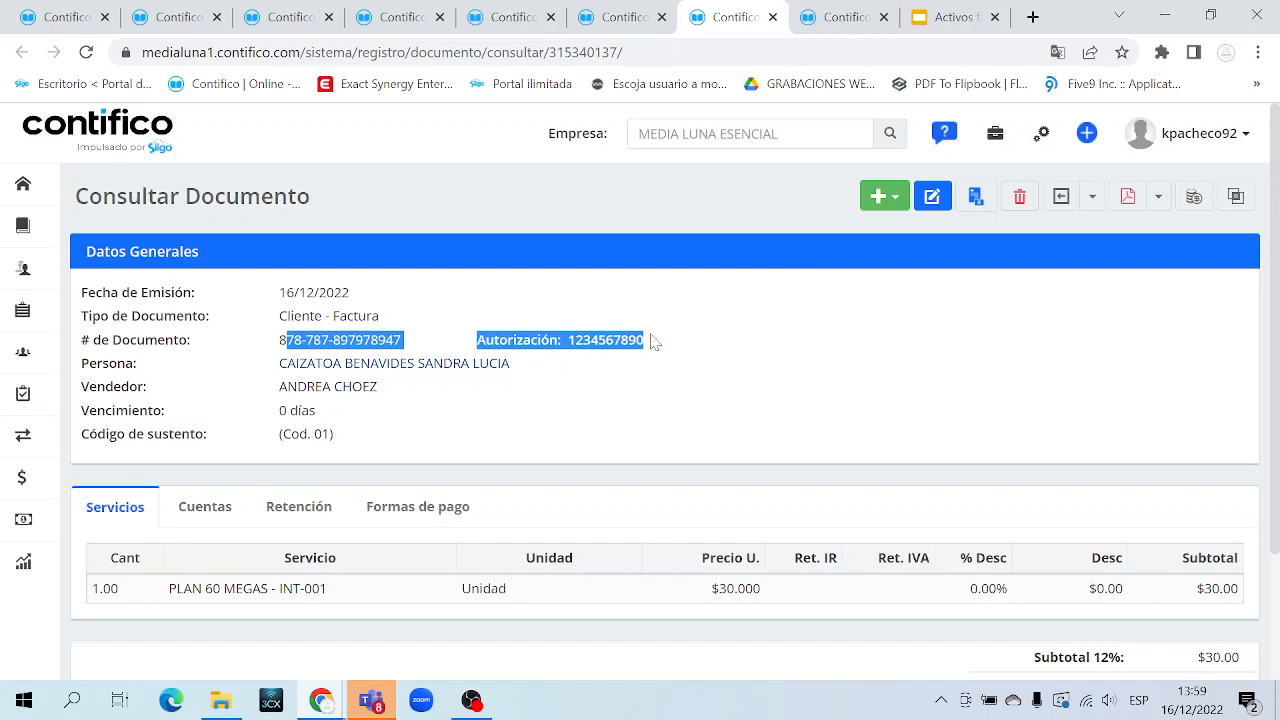
left_click_drag(297, 386, 377, 387)
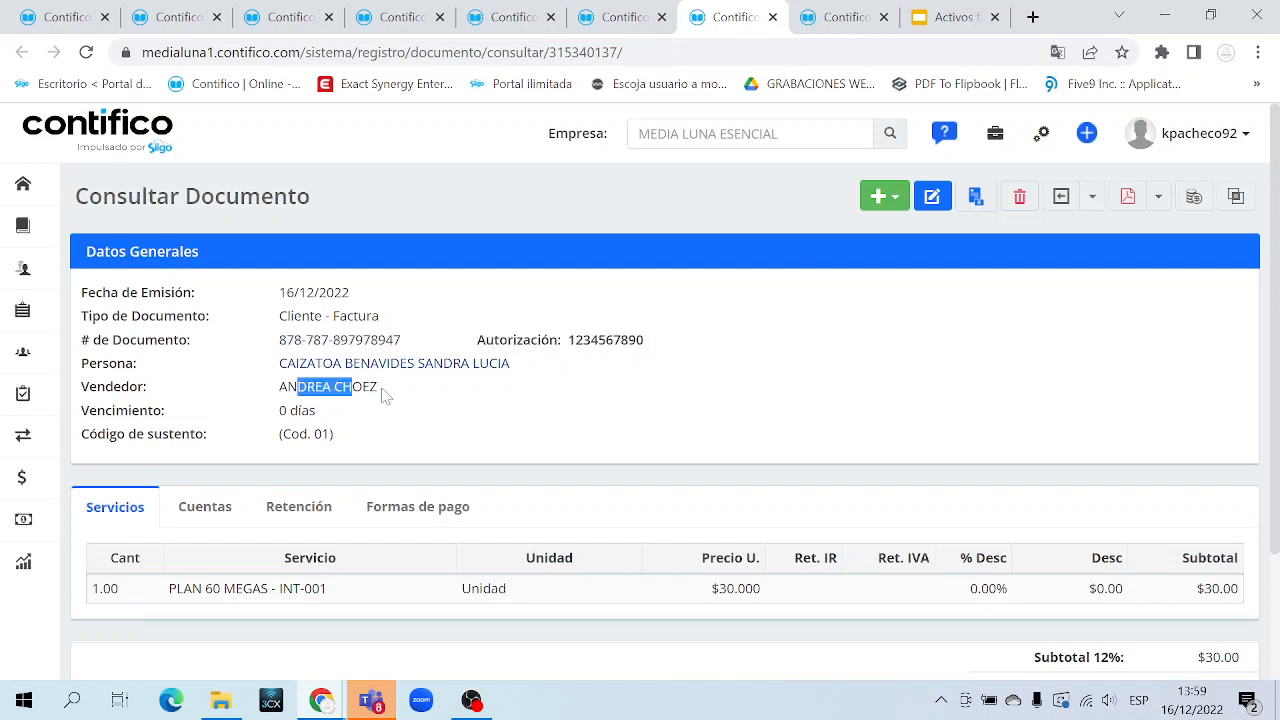
Review the PLAN 60 MEGAS line at $30.000 and FACTURACION MENSUAL description, then close the invoice
scroll(434, 428, "down", 2)
left_click_drag(203, 428, 363, 429)
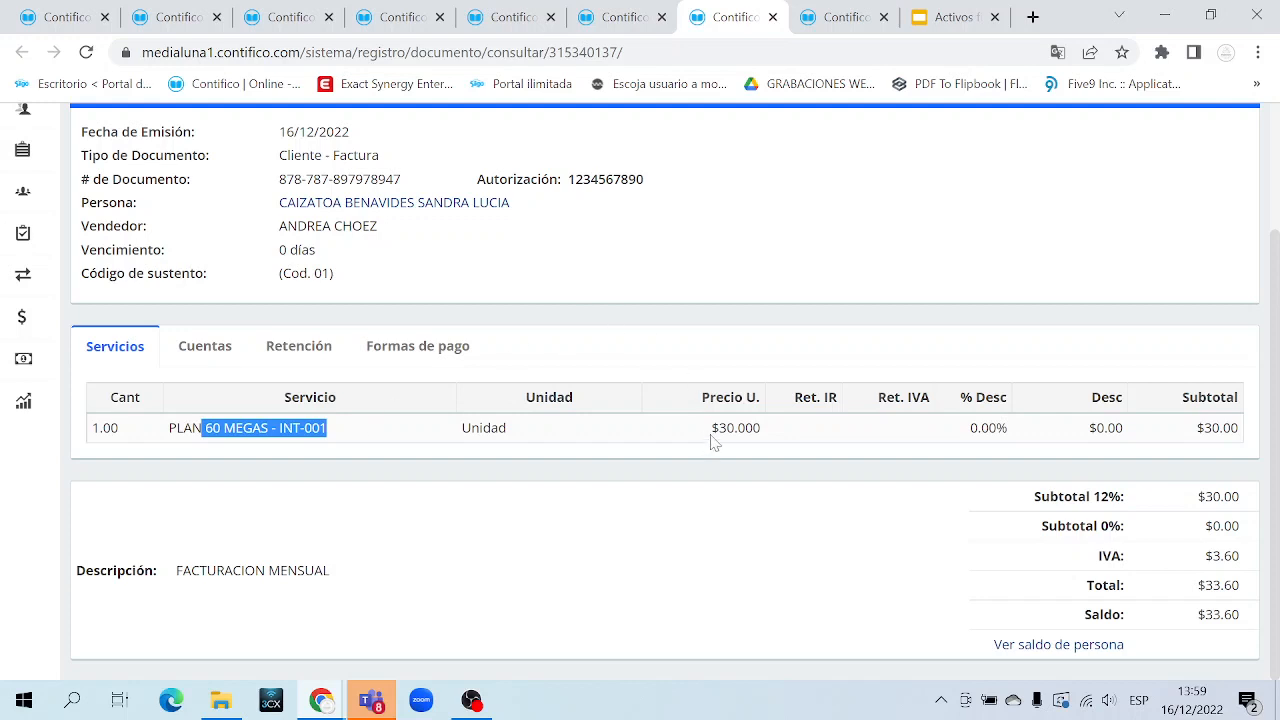
left_click_drag(719, 428, 761, 428)
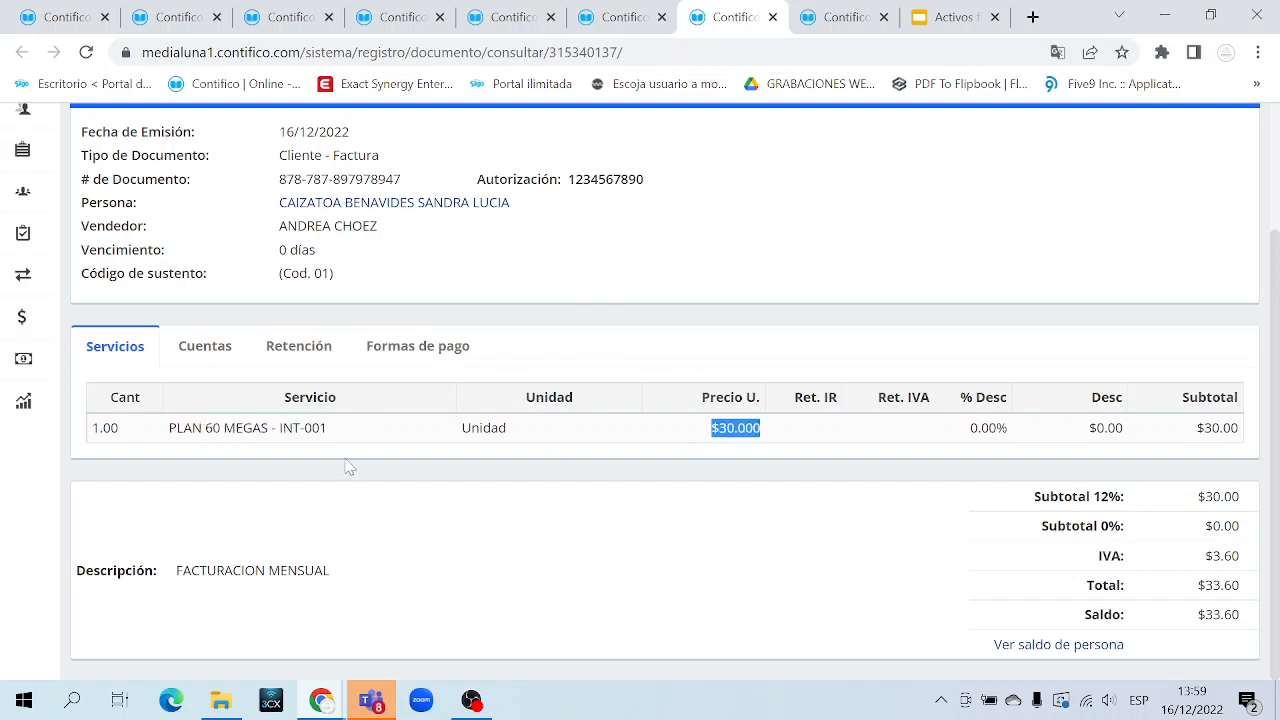
left_click_drag(176, 570, 330, 570)
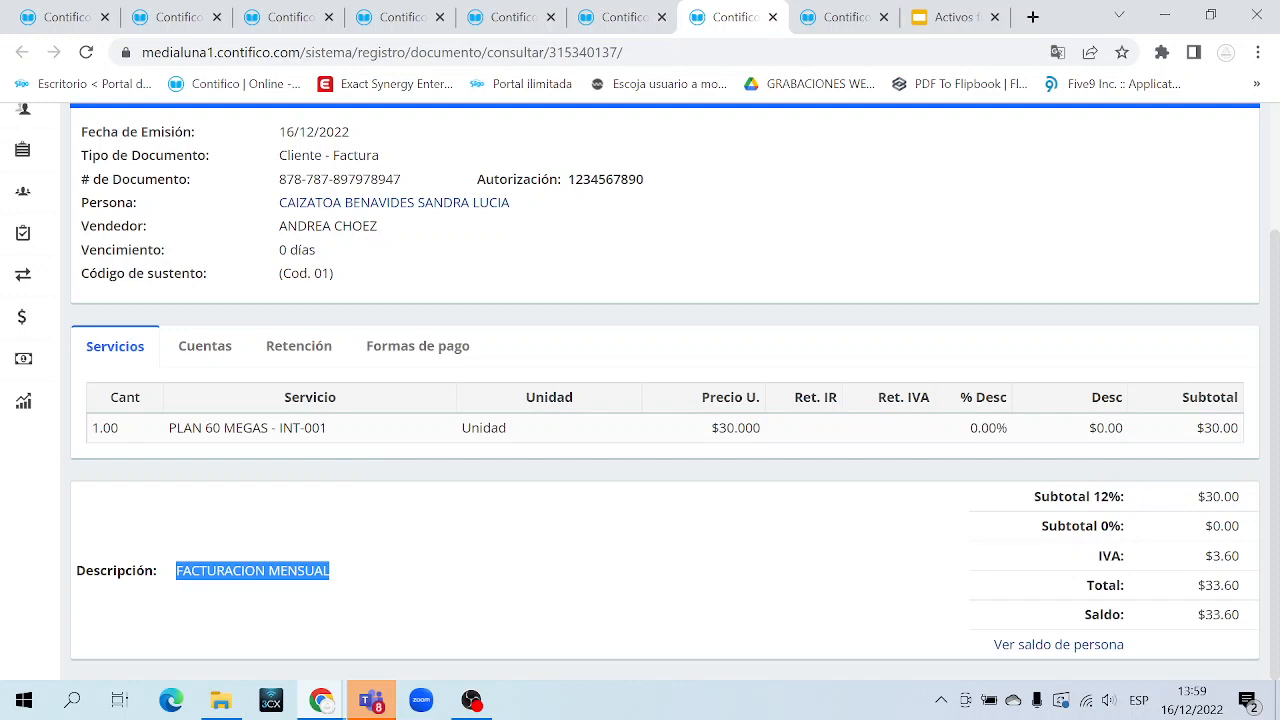
triple_click(298, 571)
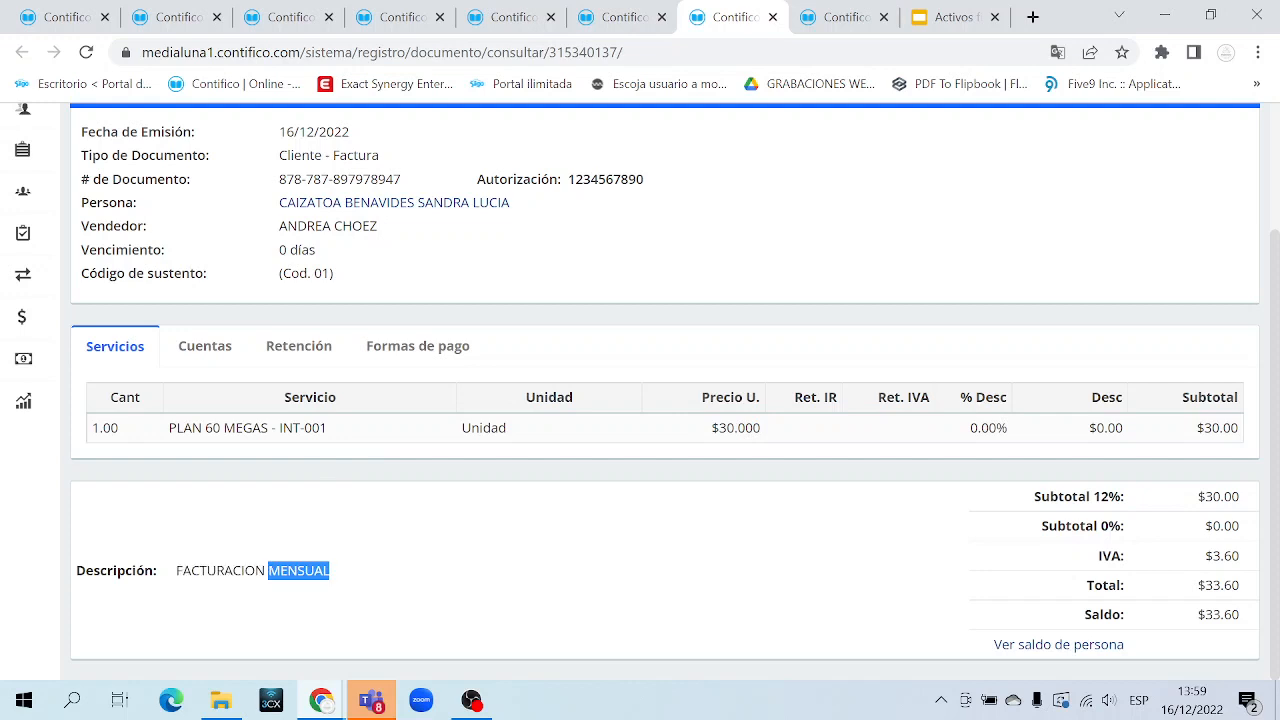
scroll(376, 530, "up", 2)
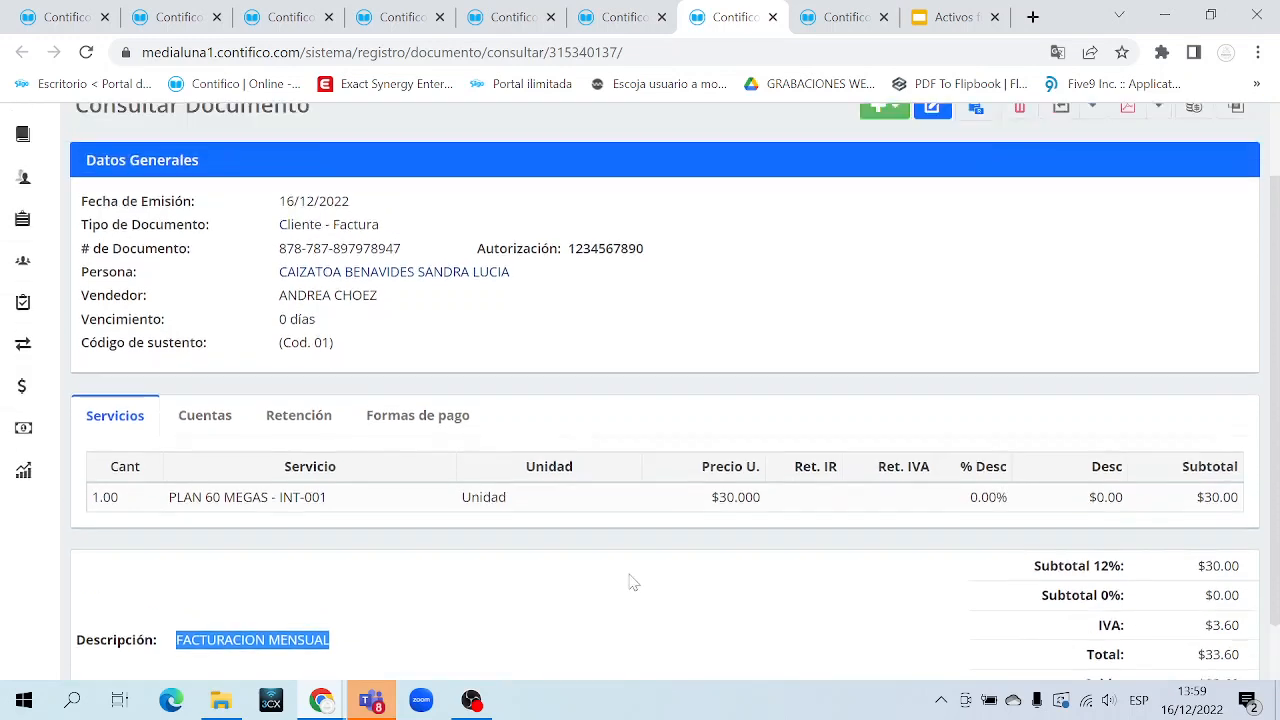
left_click_drag(294, 292, 798, 640)
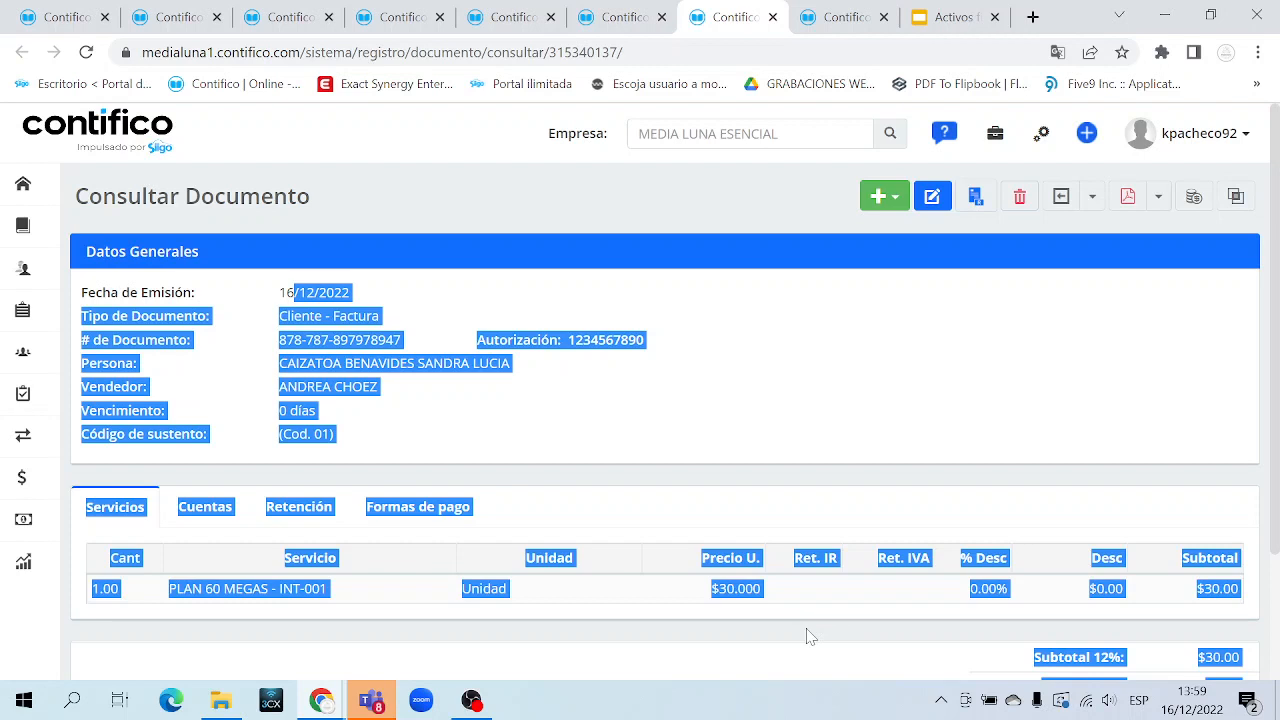
left_click(772, 17)
scroll(768, 360, "up", 1)
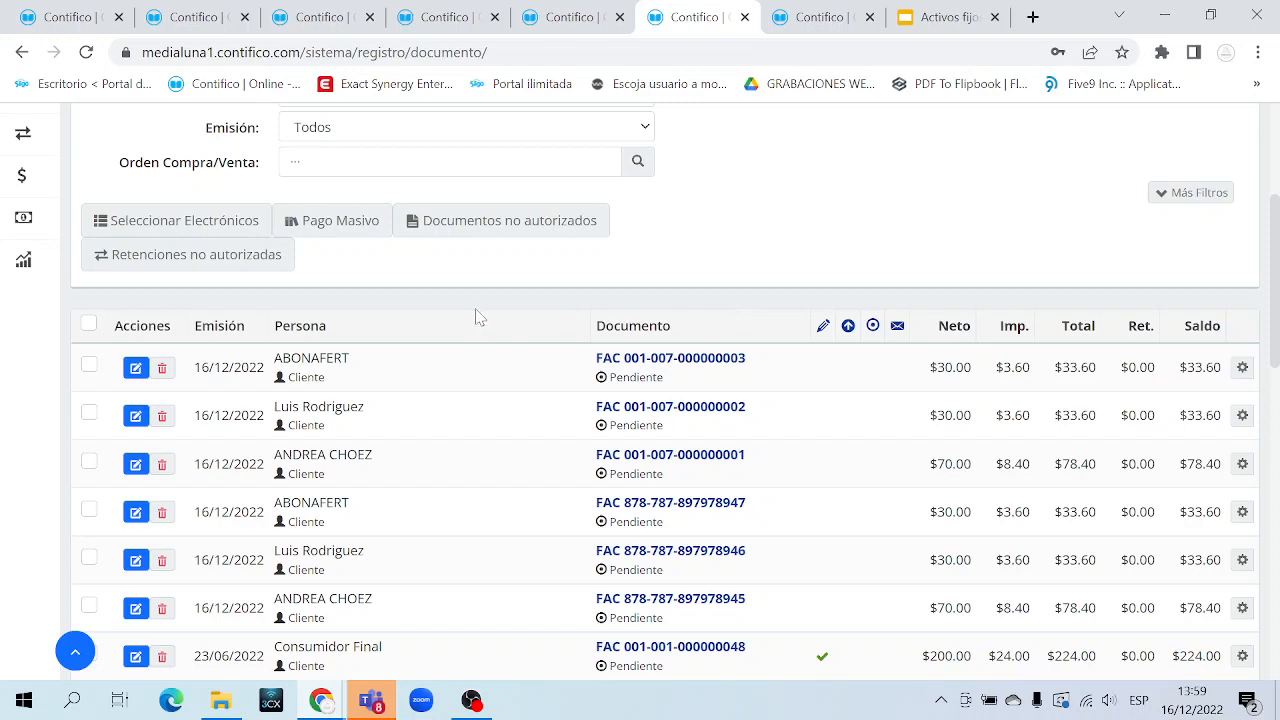
left_click(205, 226)
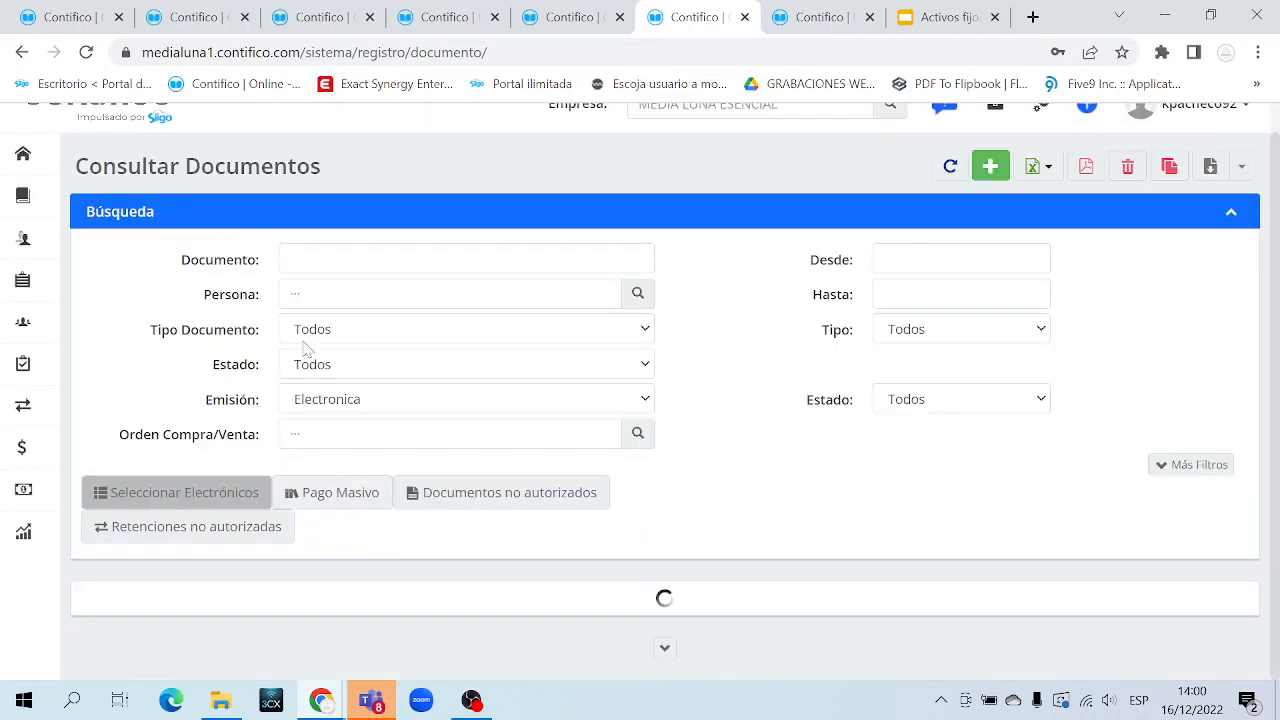
scroll(307, 348, "down", 4)
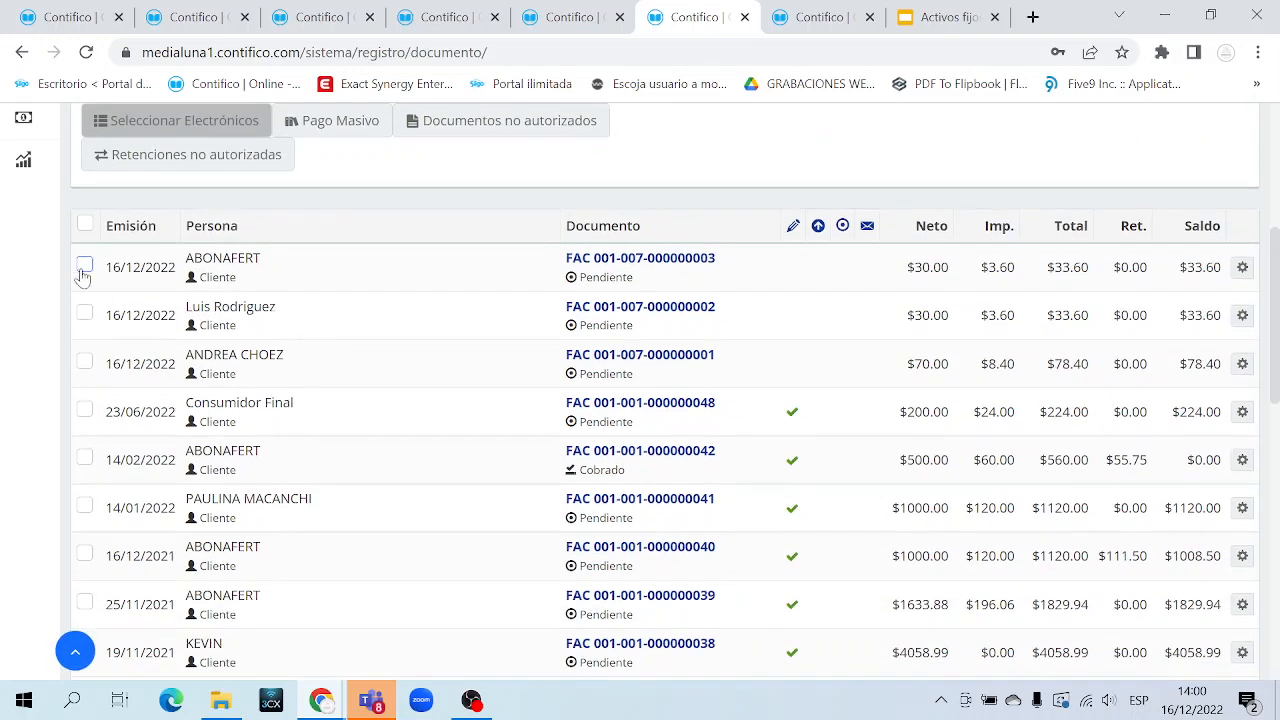
left_click(84, 266)
left_click(84, 313)
left_click(84, 361)
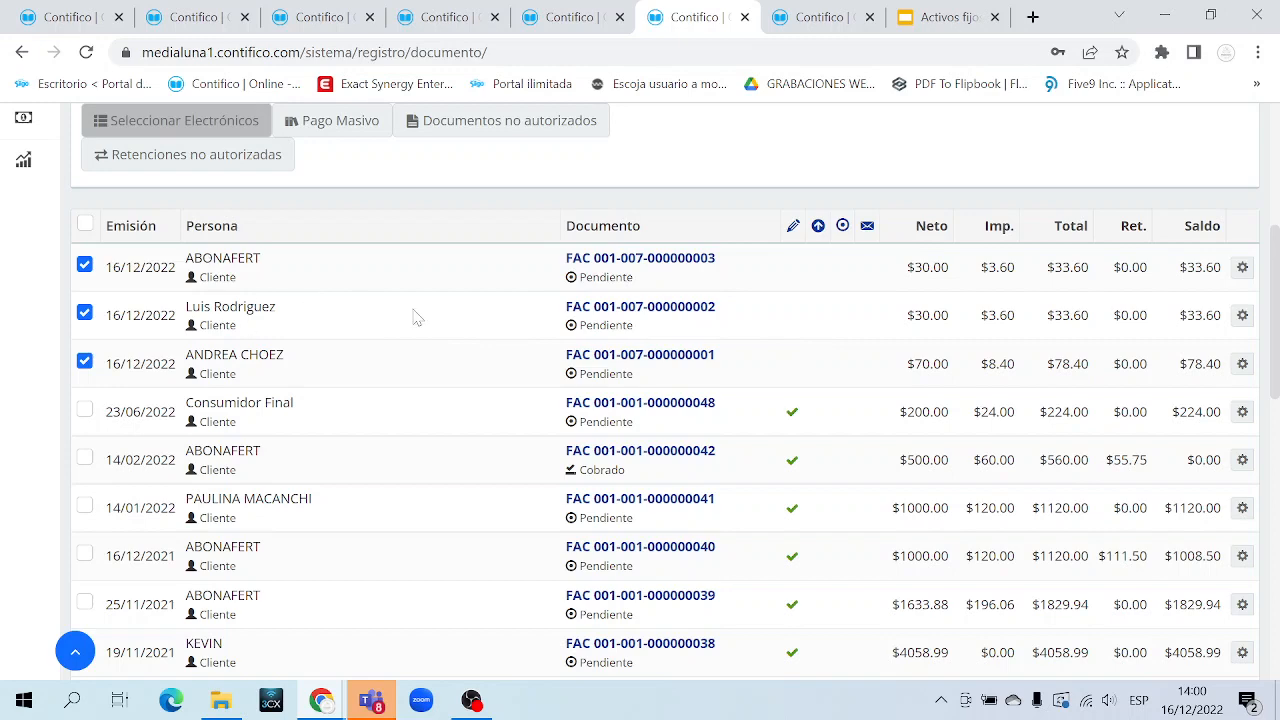
Sign the three selected invoices with Firmar, confirm, and reload the documents list
scroll(417, 317, "down", 10)
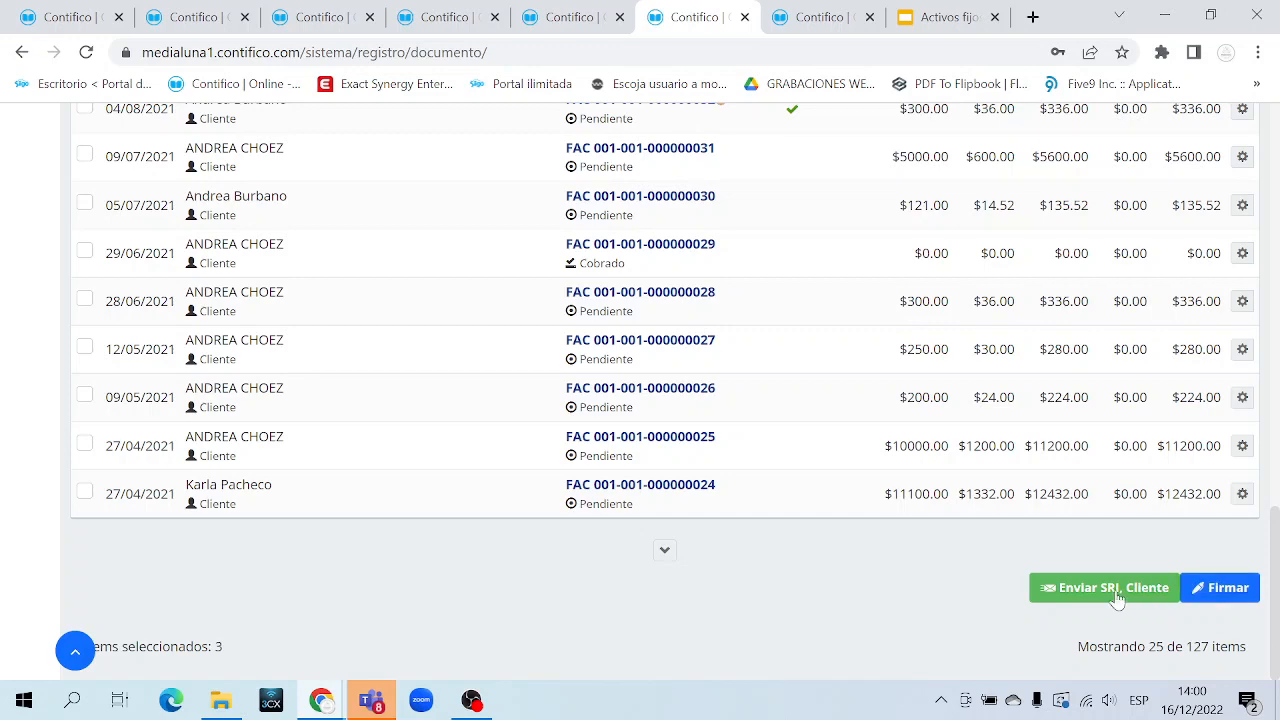
left_click(1230, 588)
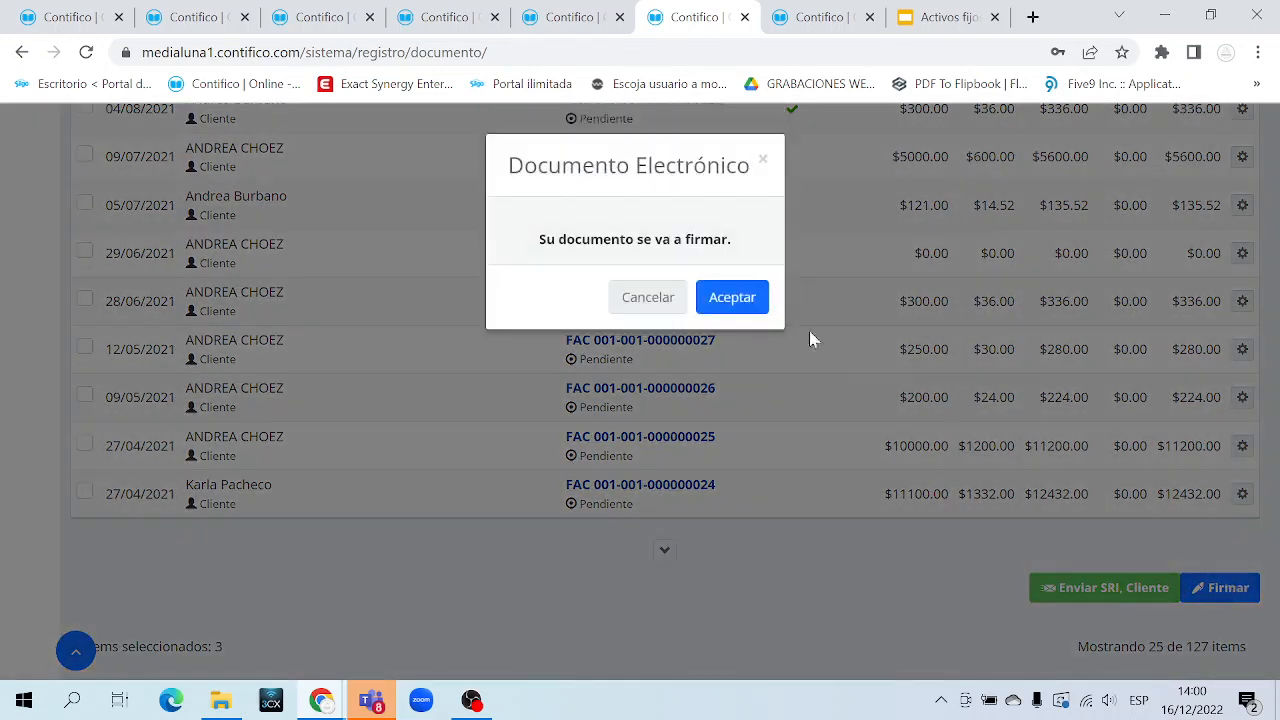
left_click(752, 300)
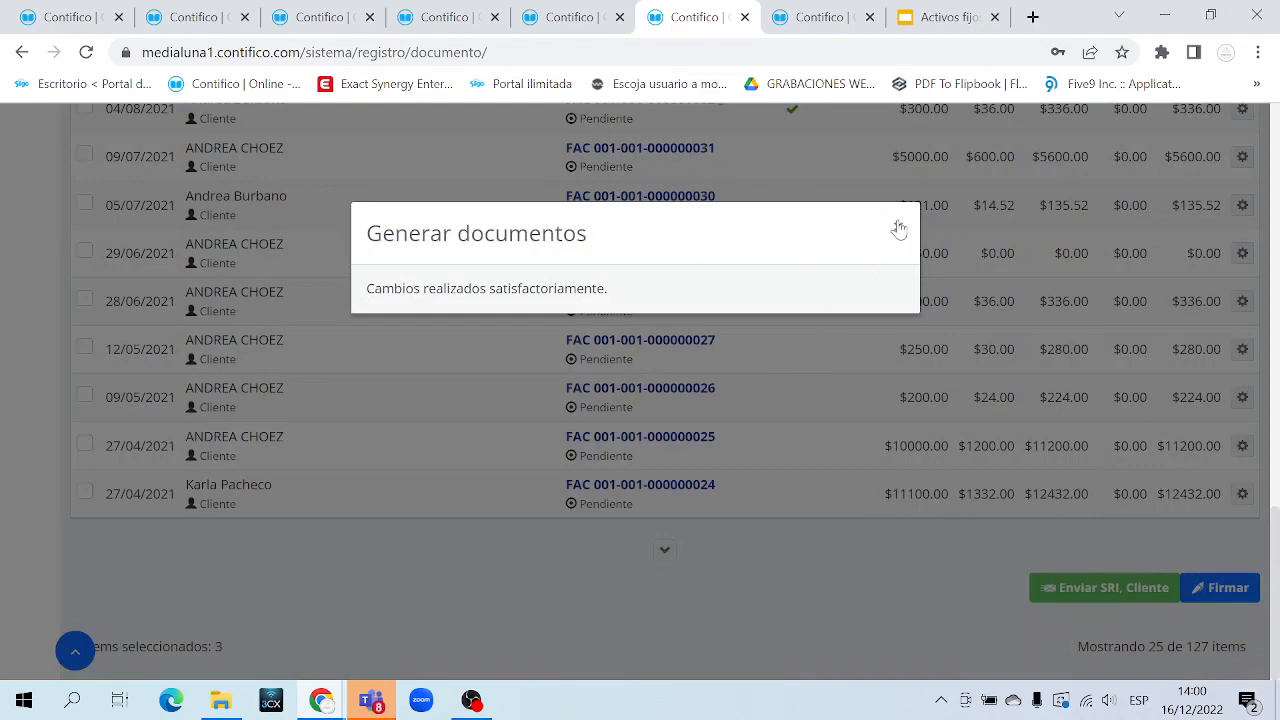
left_click(899, 229)
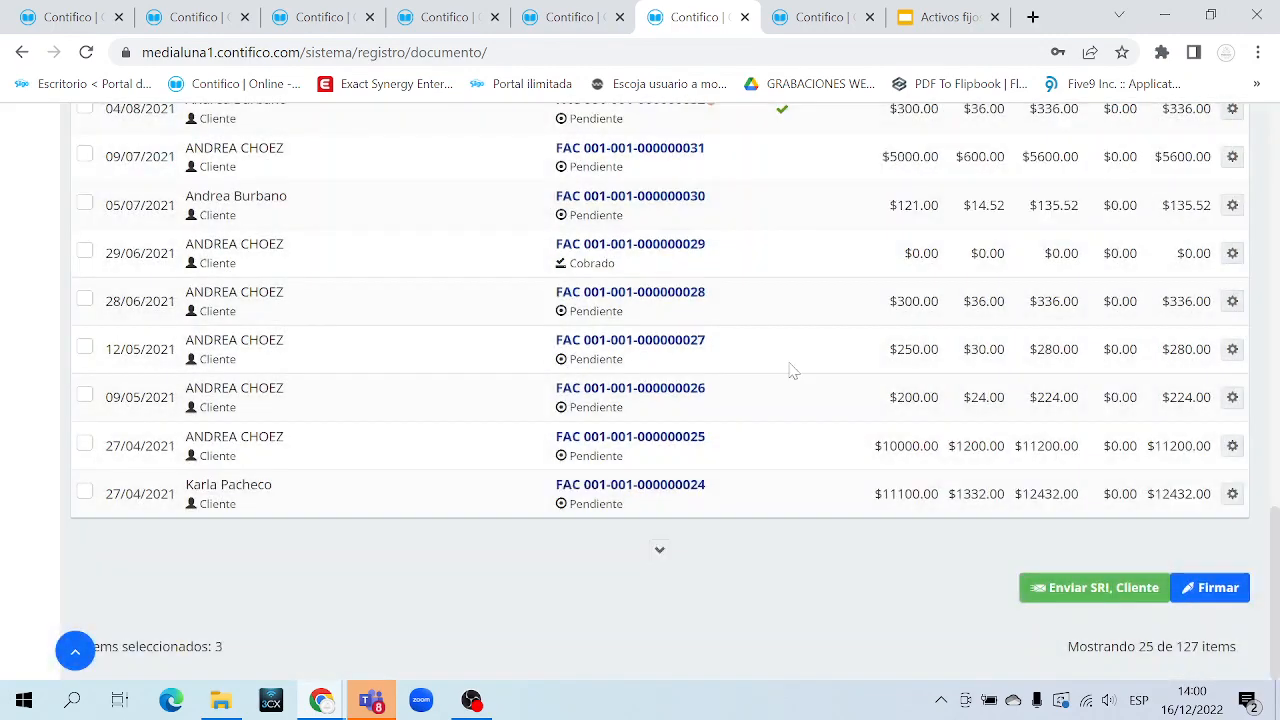
scroll(791, 366, "up", 10)
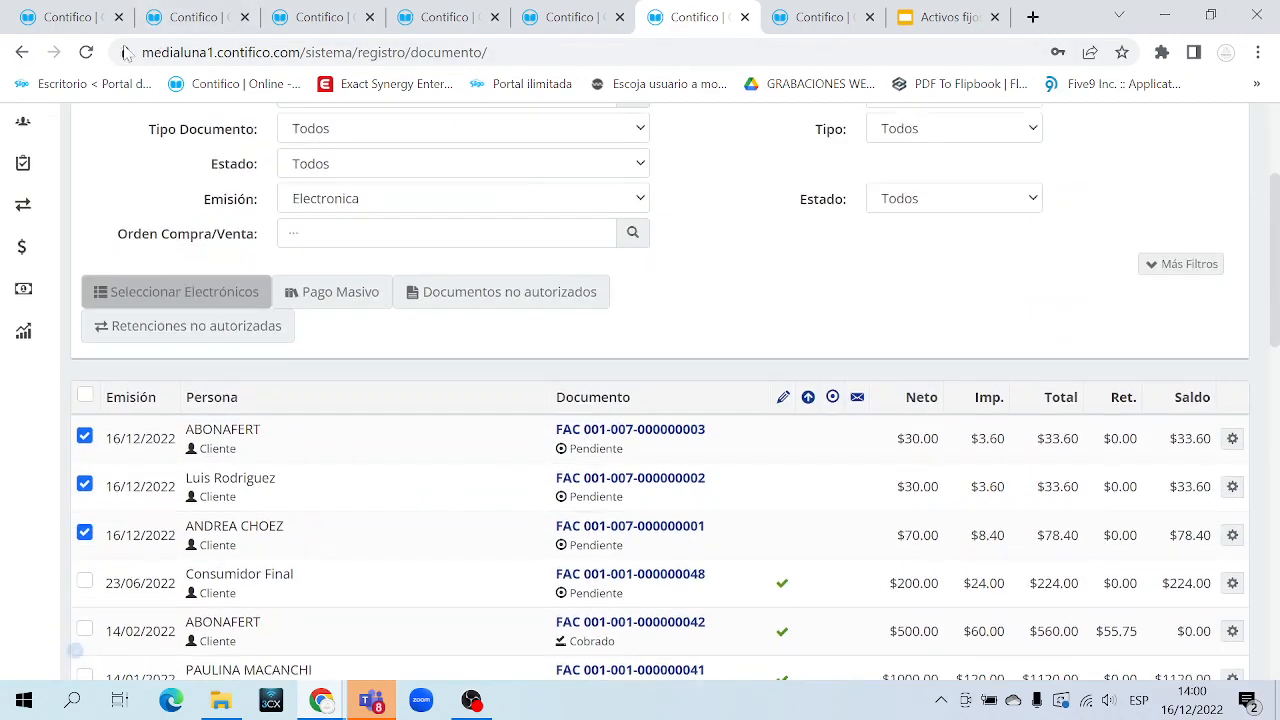
left_click(88, 54)
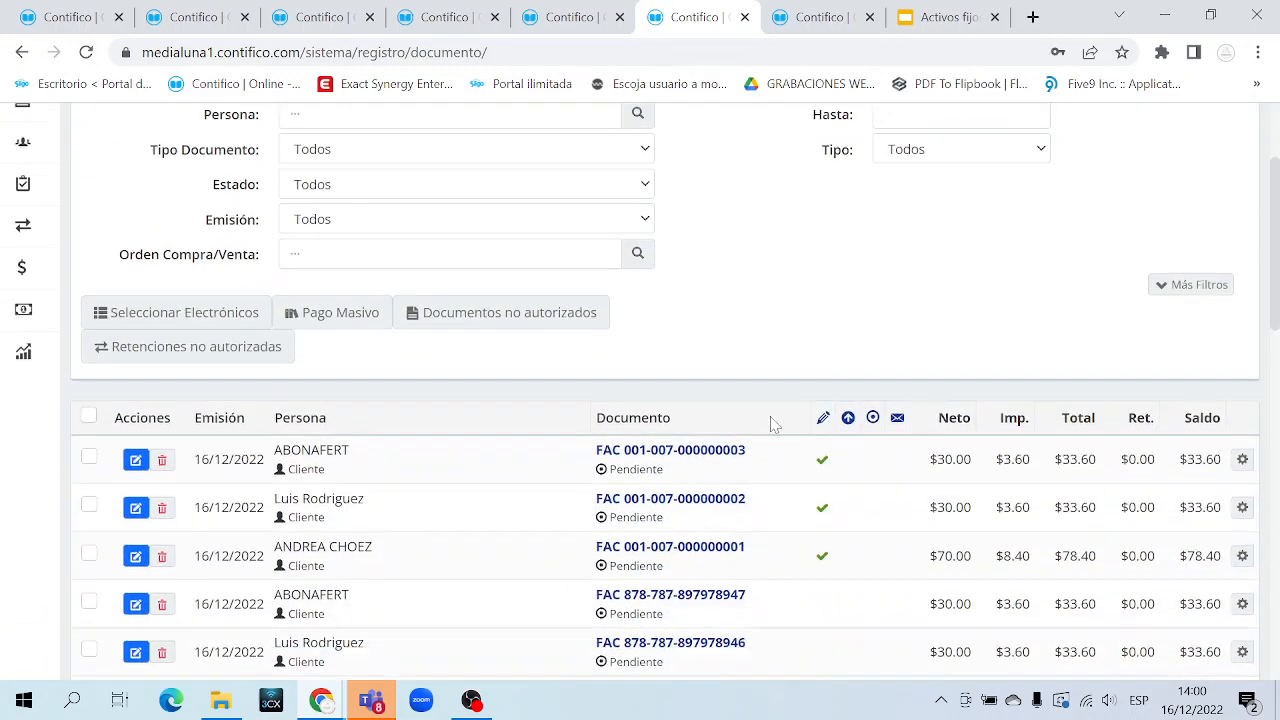
scroll(771, 423, "down", 3)
left_click_drag(820, 458, 816, 367)
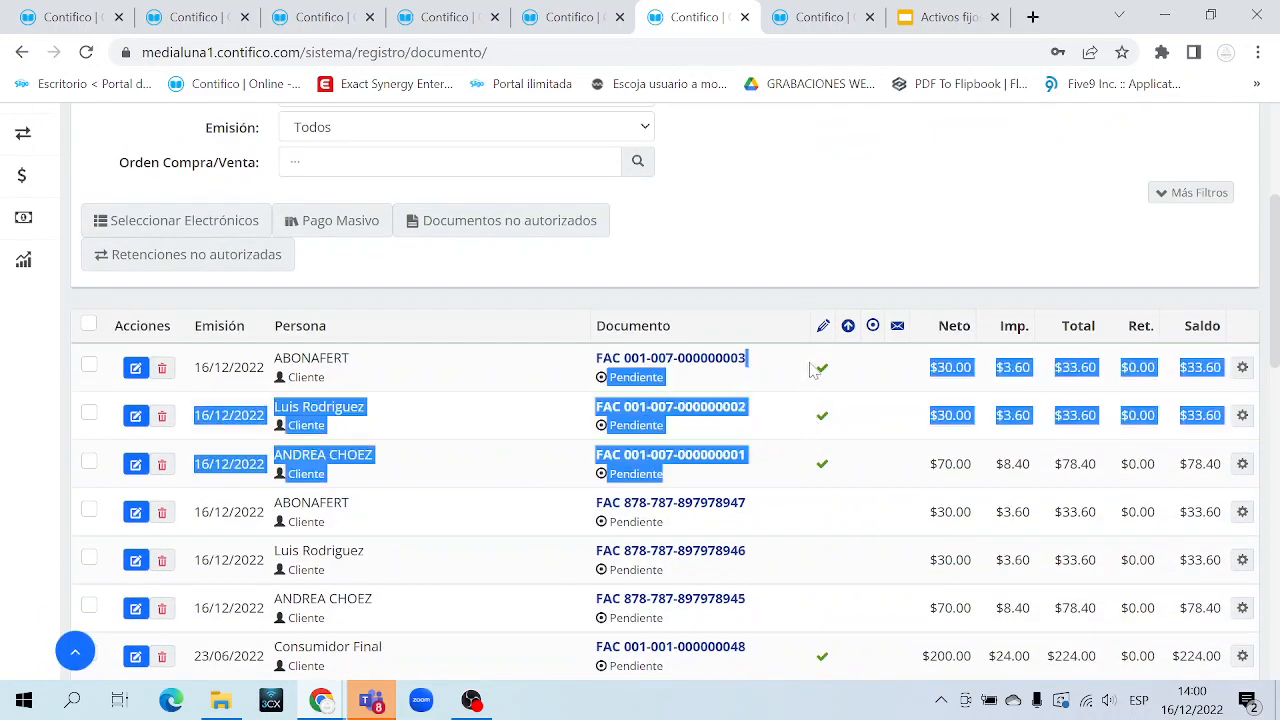
left_click(825, 377)
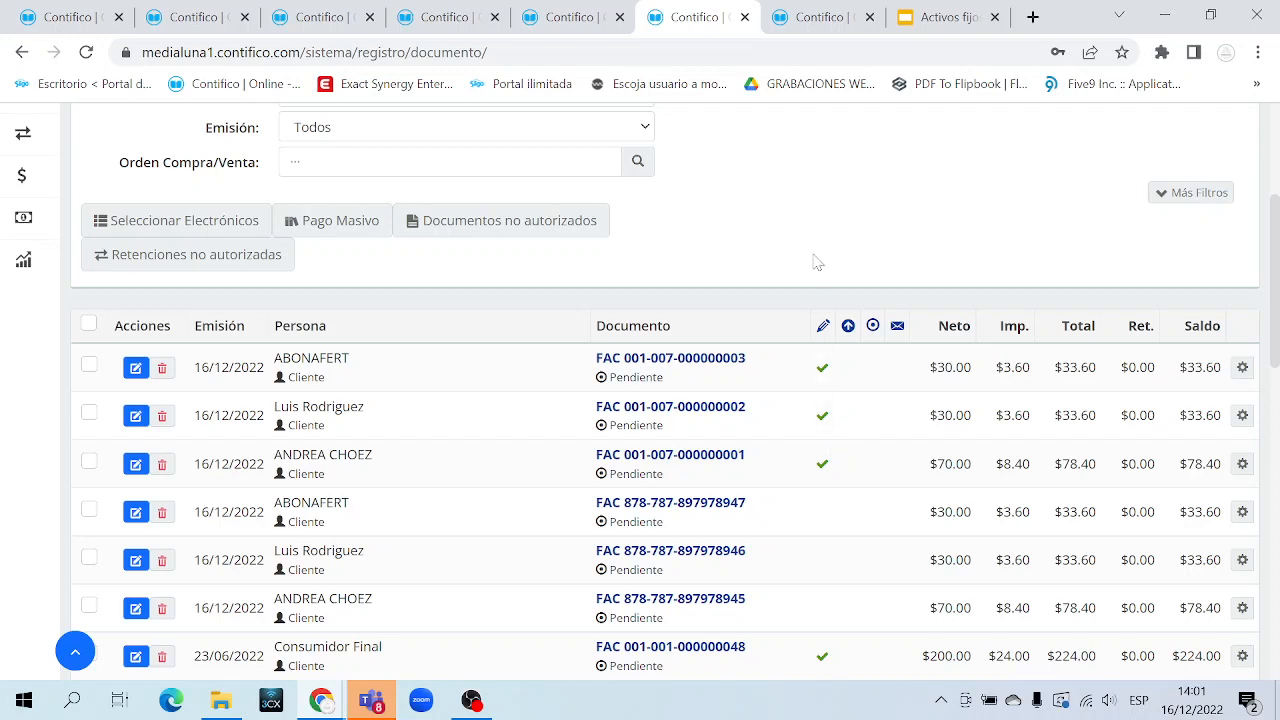
left_click(600, 20)
scroll(801, 445, "down", 3)
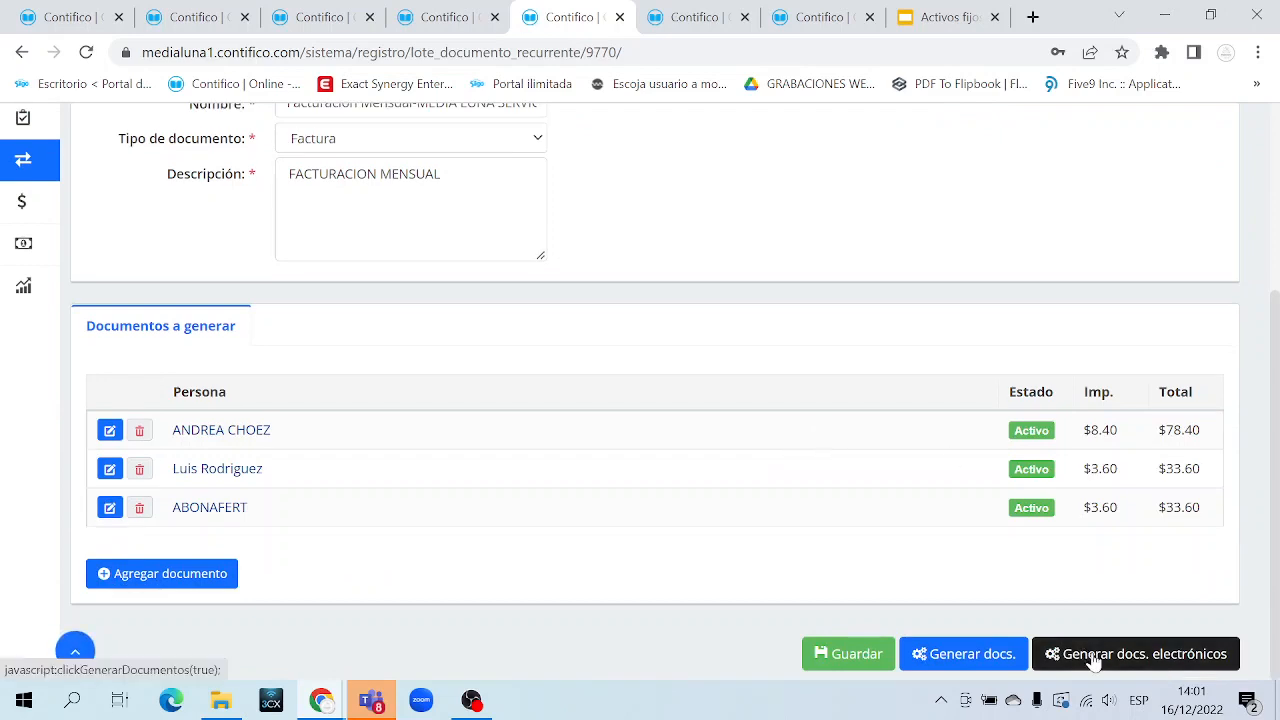
left_click(1095, 662)
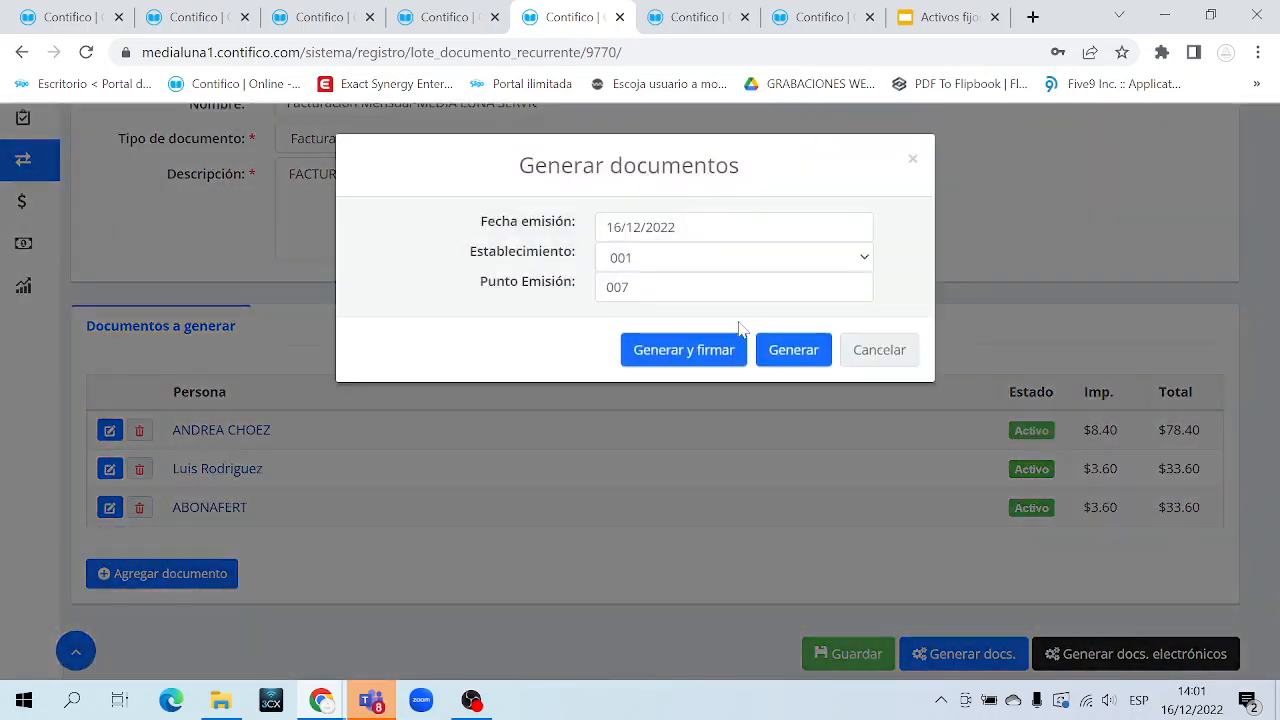
left_click(666, 350)
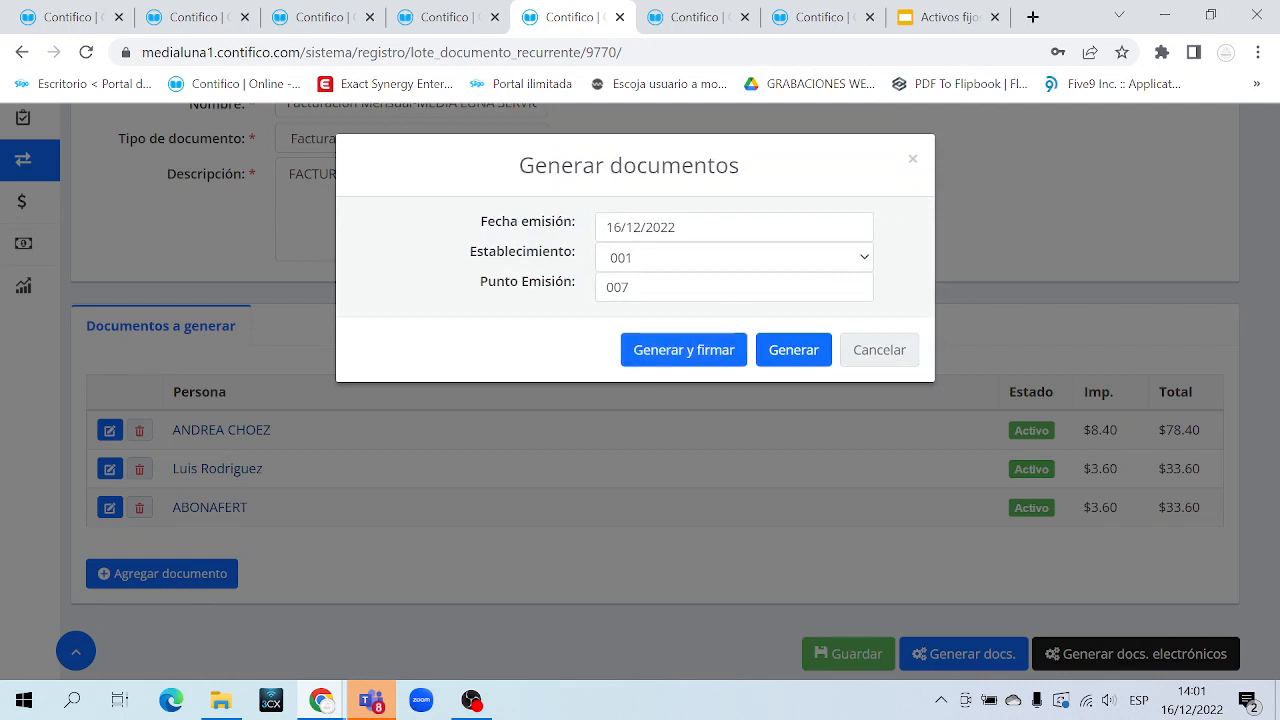
left_click(695, 17)
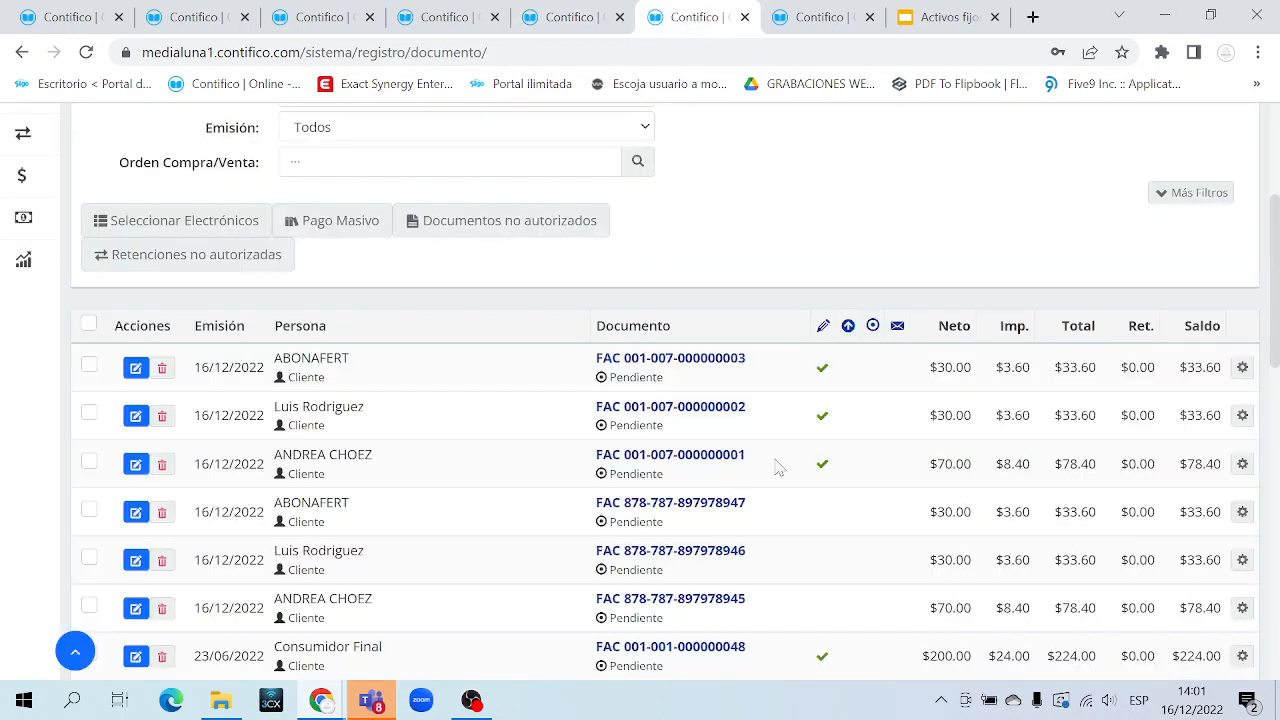
left_click_drag(748, 458, 614, 343)
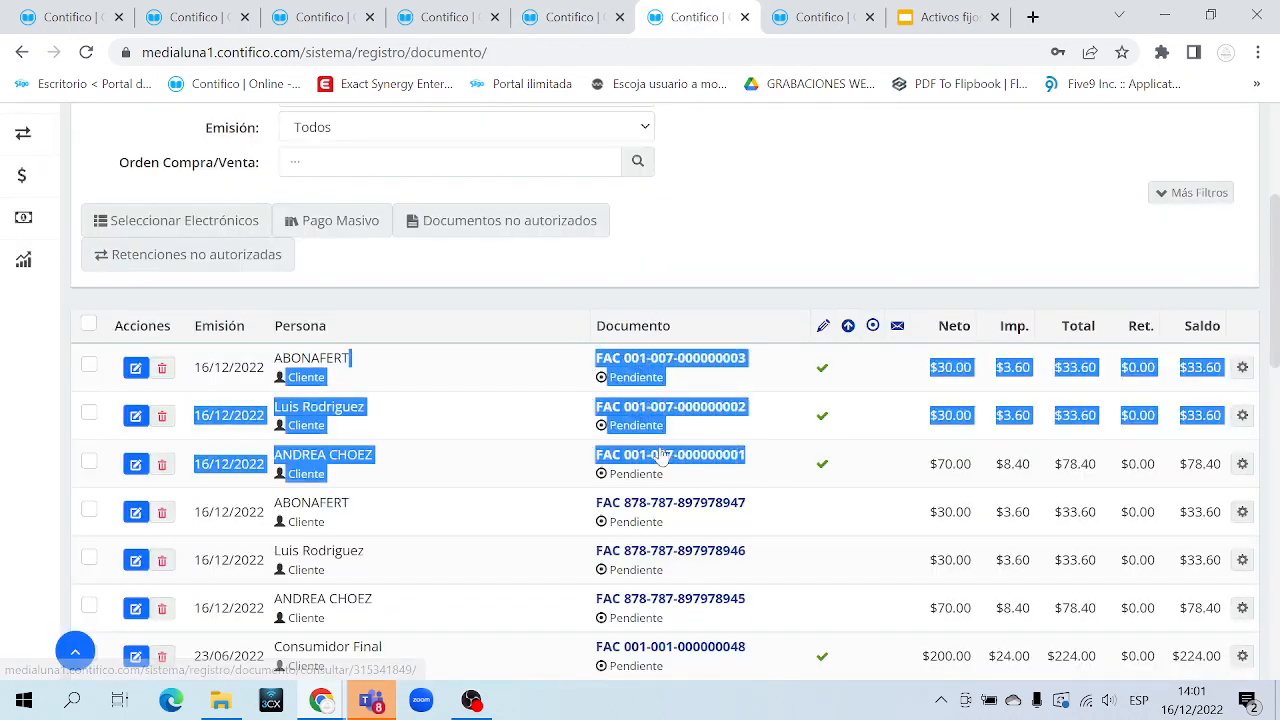
left_click(801, 446)
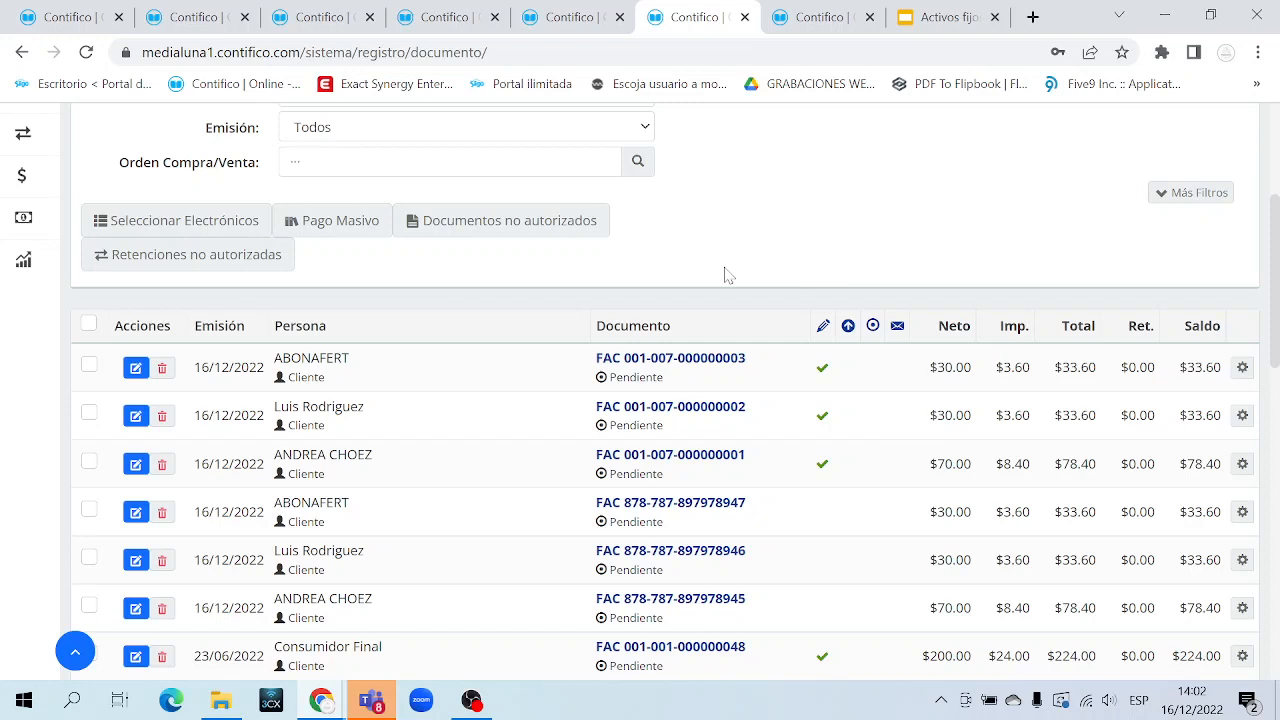
scroll(723, 271, "up", 2)
mouse_move(28, 377)
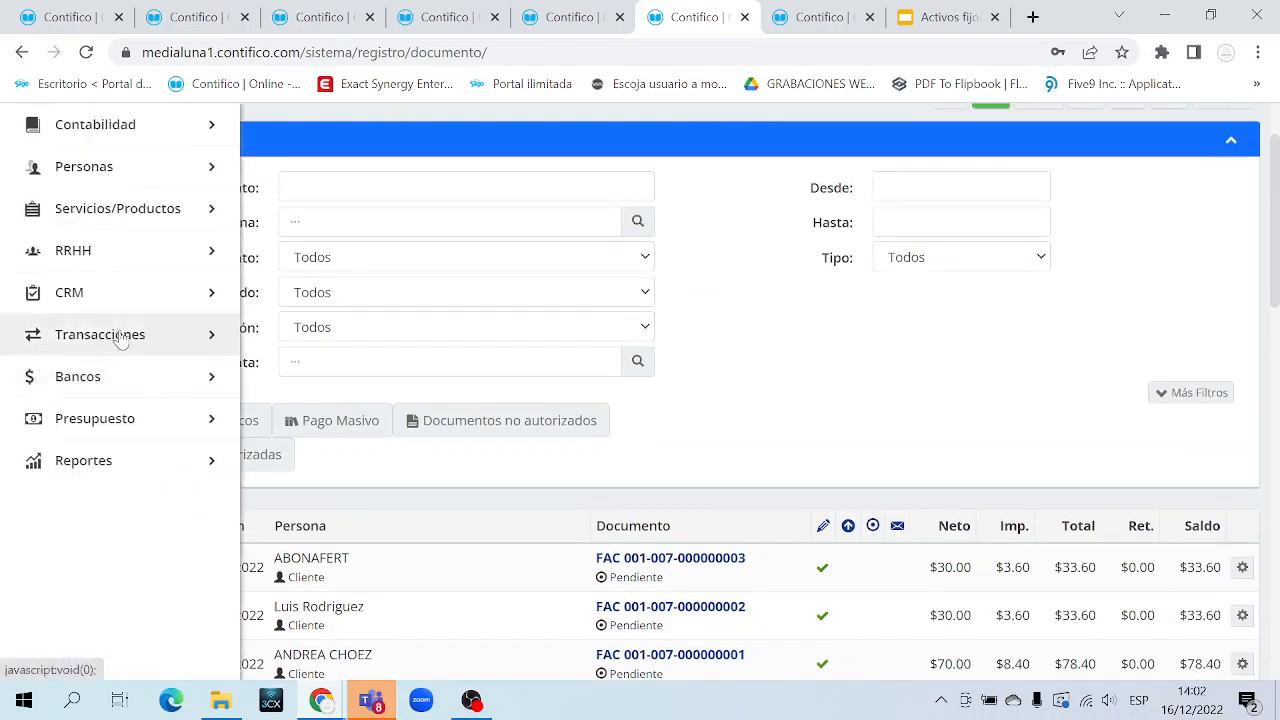
left_click(160, 336)
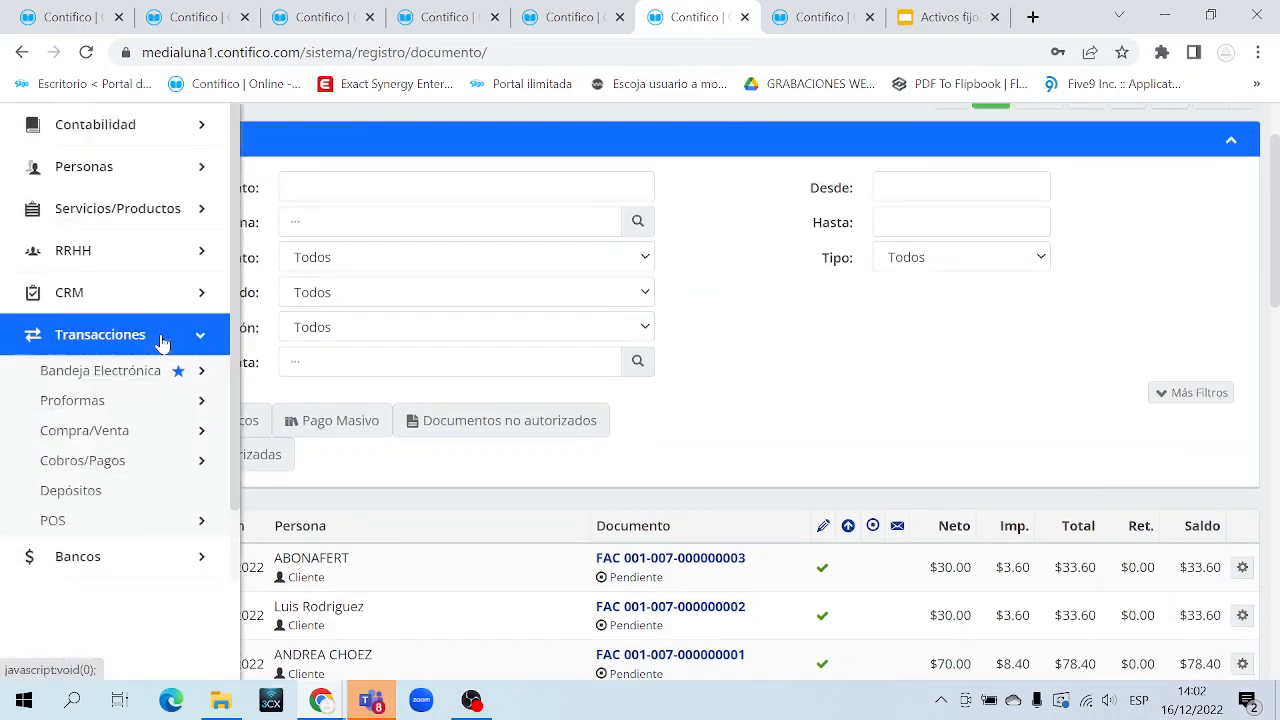
left_click(148, 432)
scroll(138, 515, "down", 1)
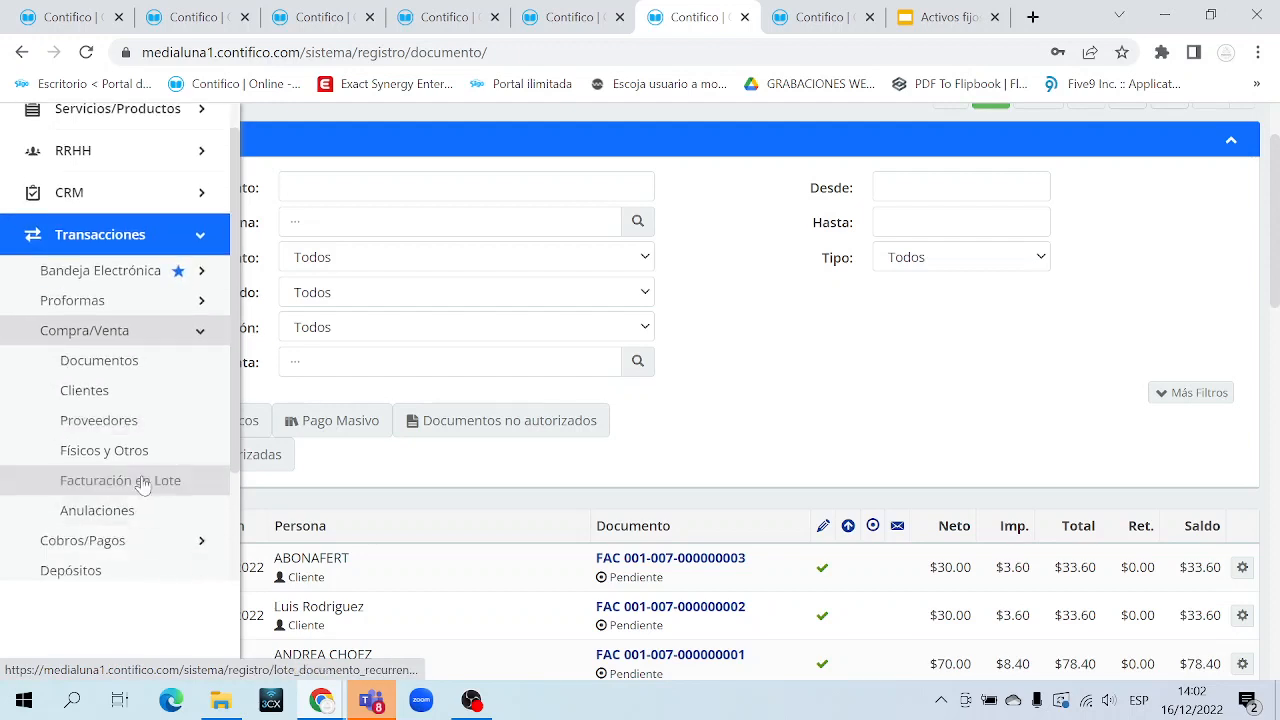
left_click(143, 481)
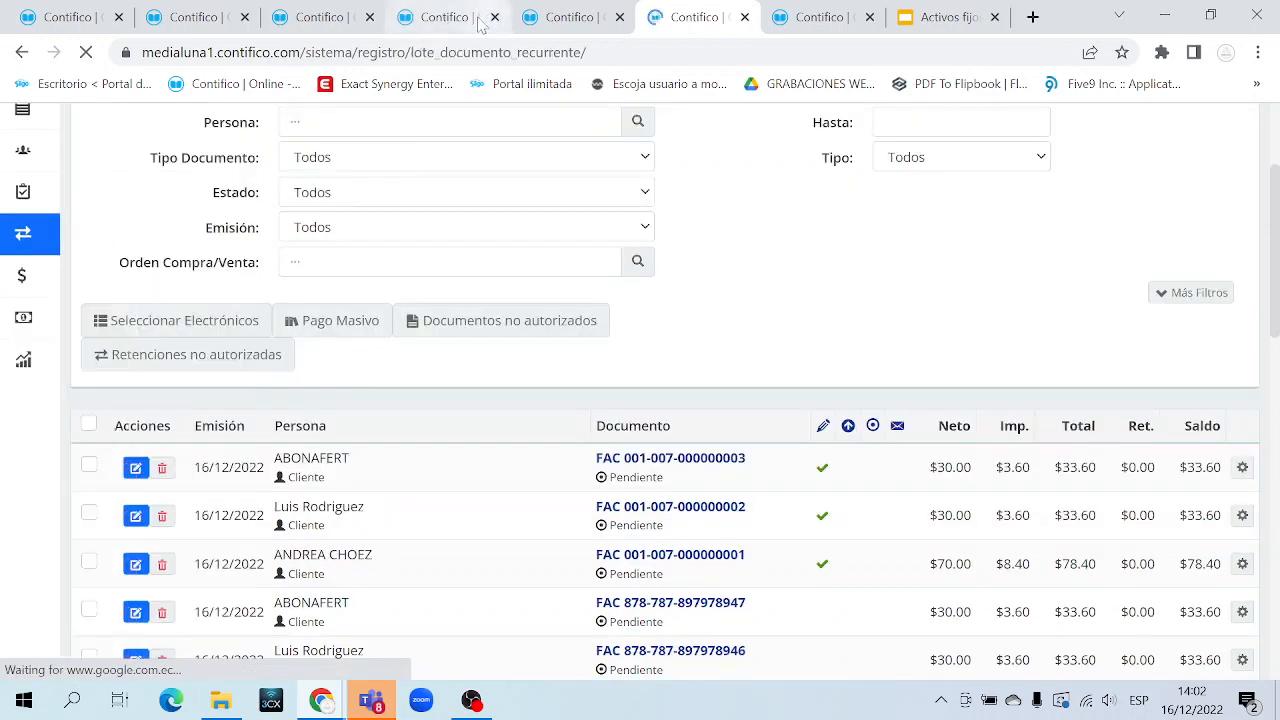
left_click(482, 18)
left_click(494, 17)
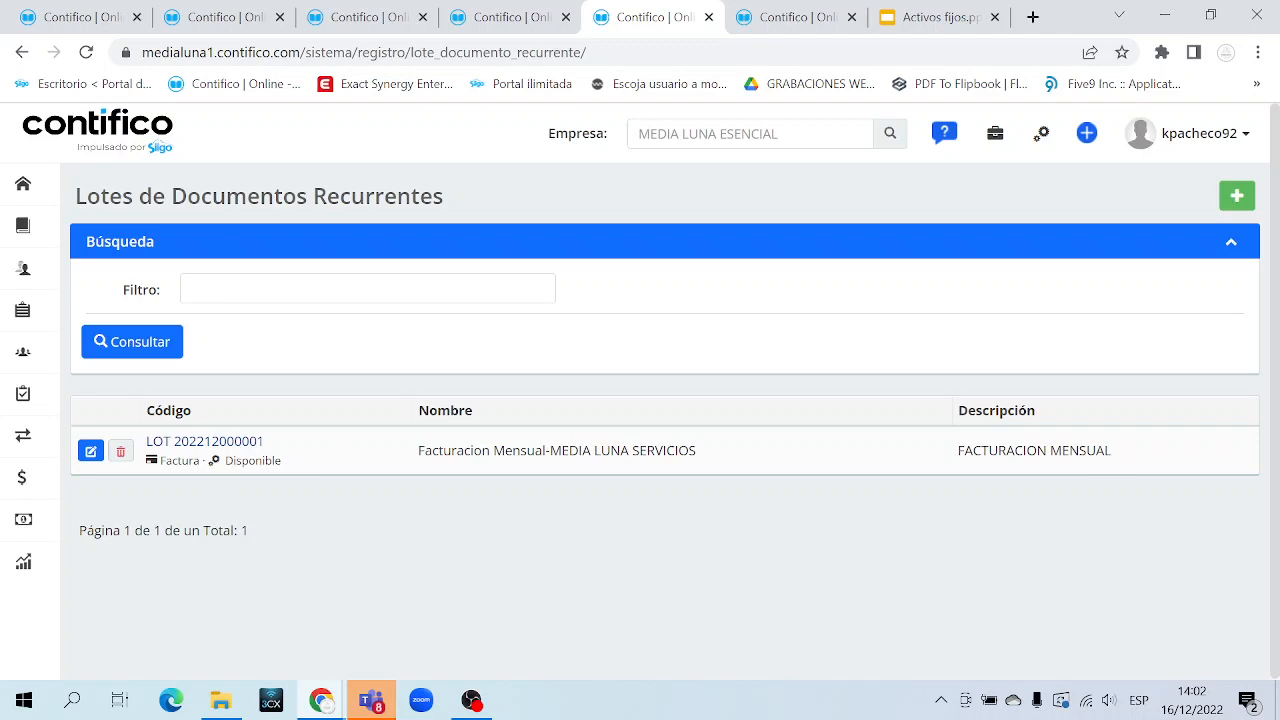
left_click_drag(1130, 456, 192, 436)
left_click(415, 522)
left_click(91, 452)
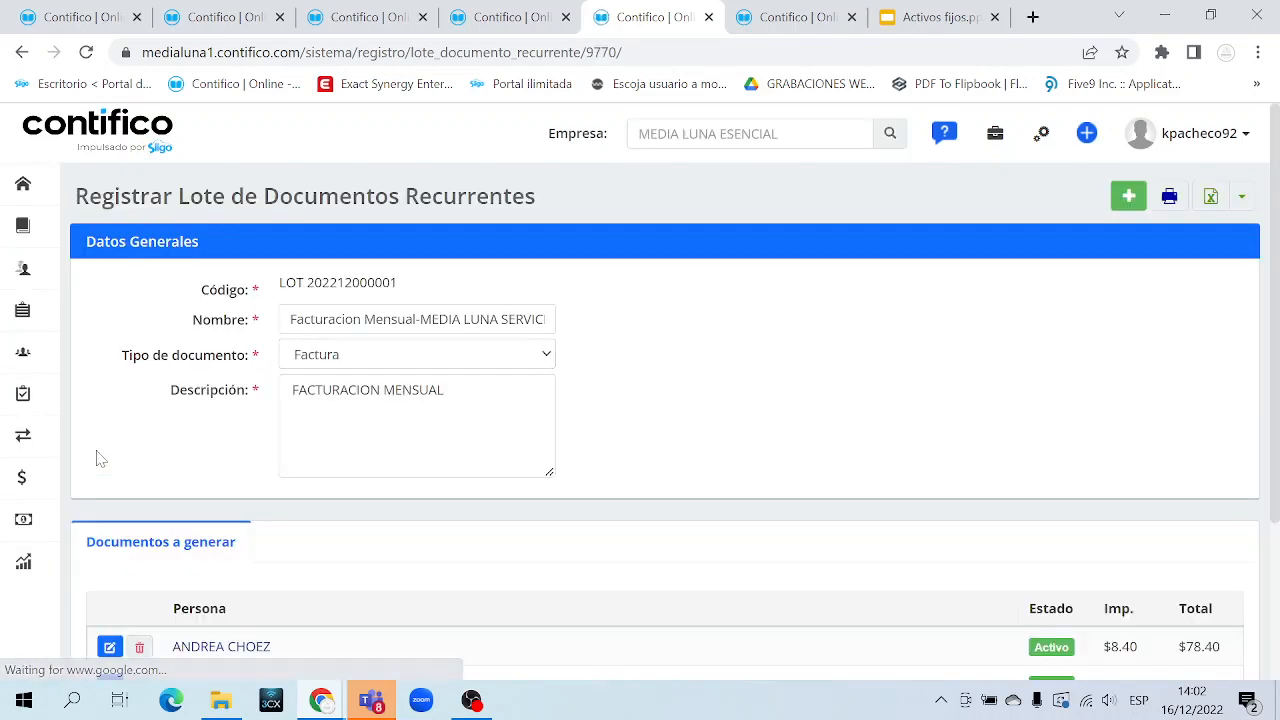
scroll(595, 486, "down", 3)
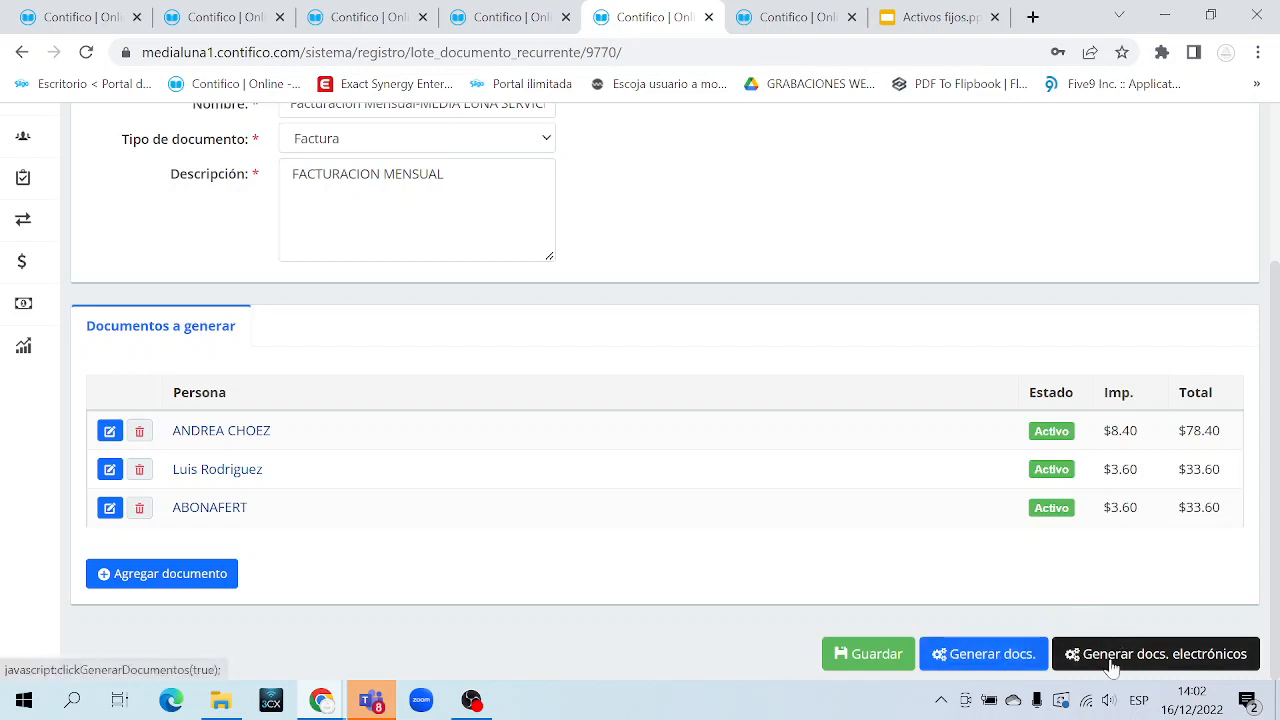
left_click(990, 655)
left_click(641, 227)
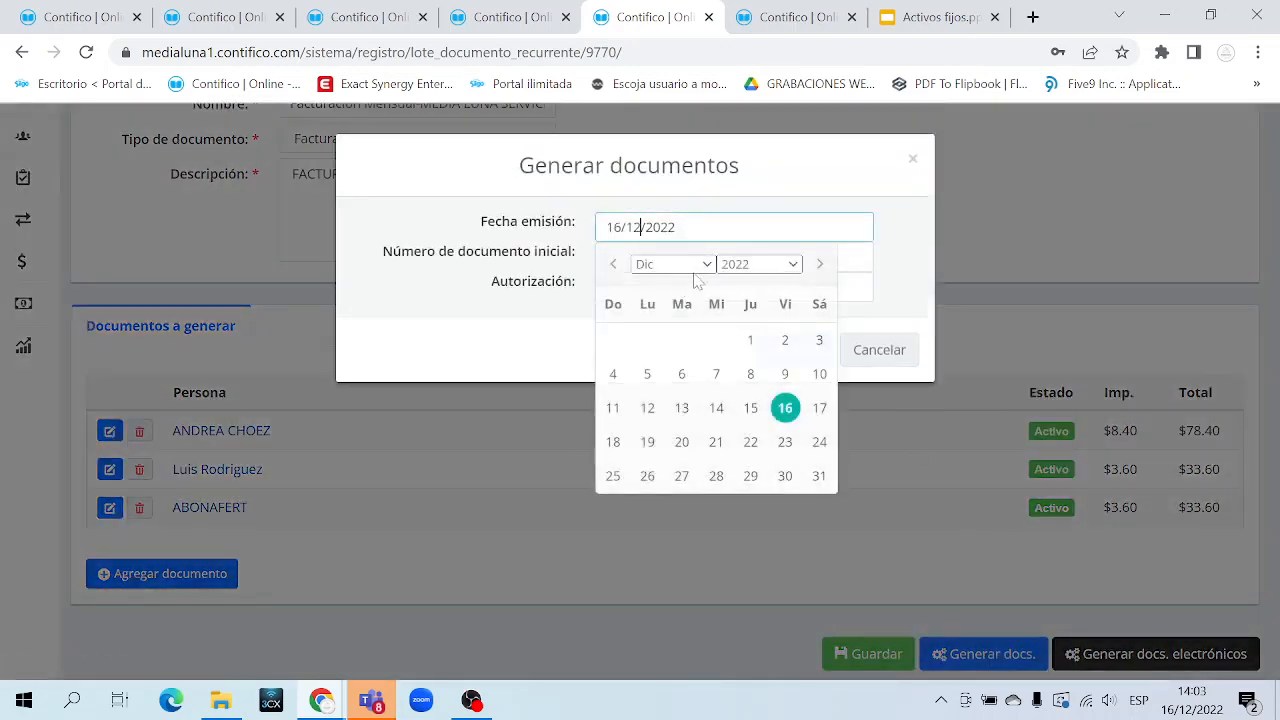
left_click(822, 268)
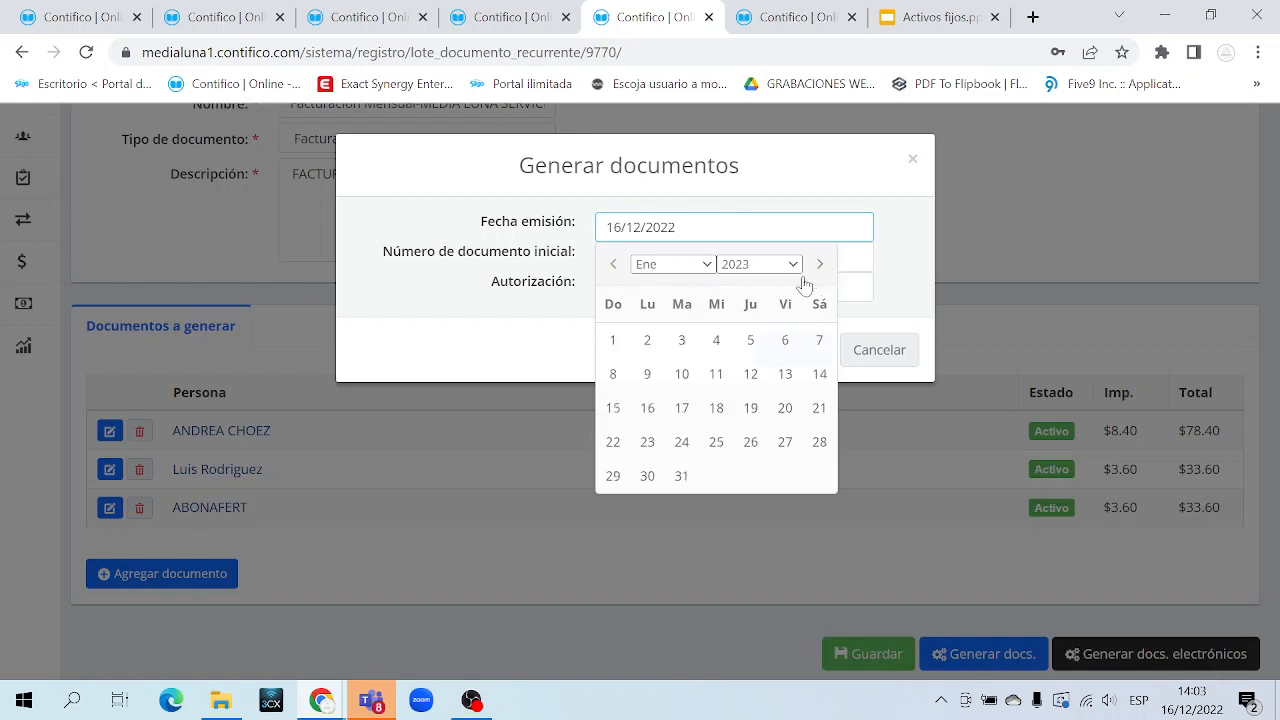
left_click(648, 340)
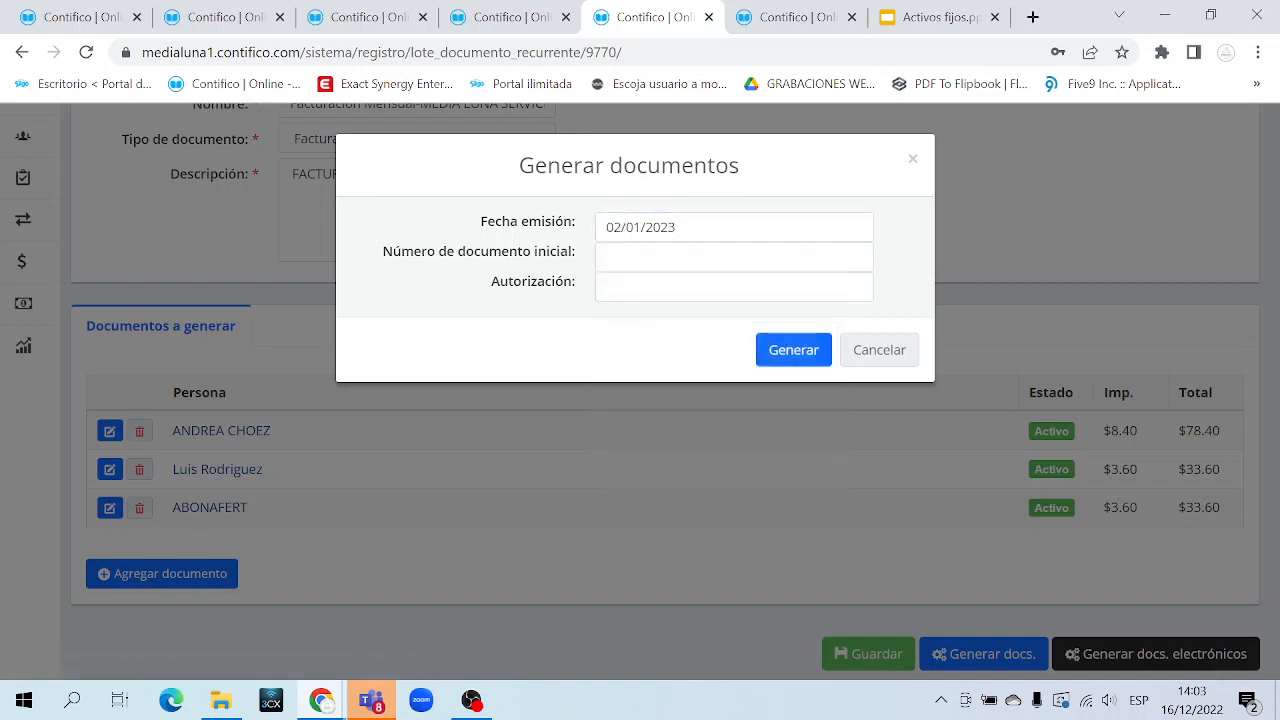
left_click(612, 257)
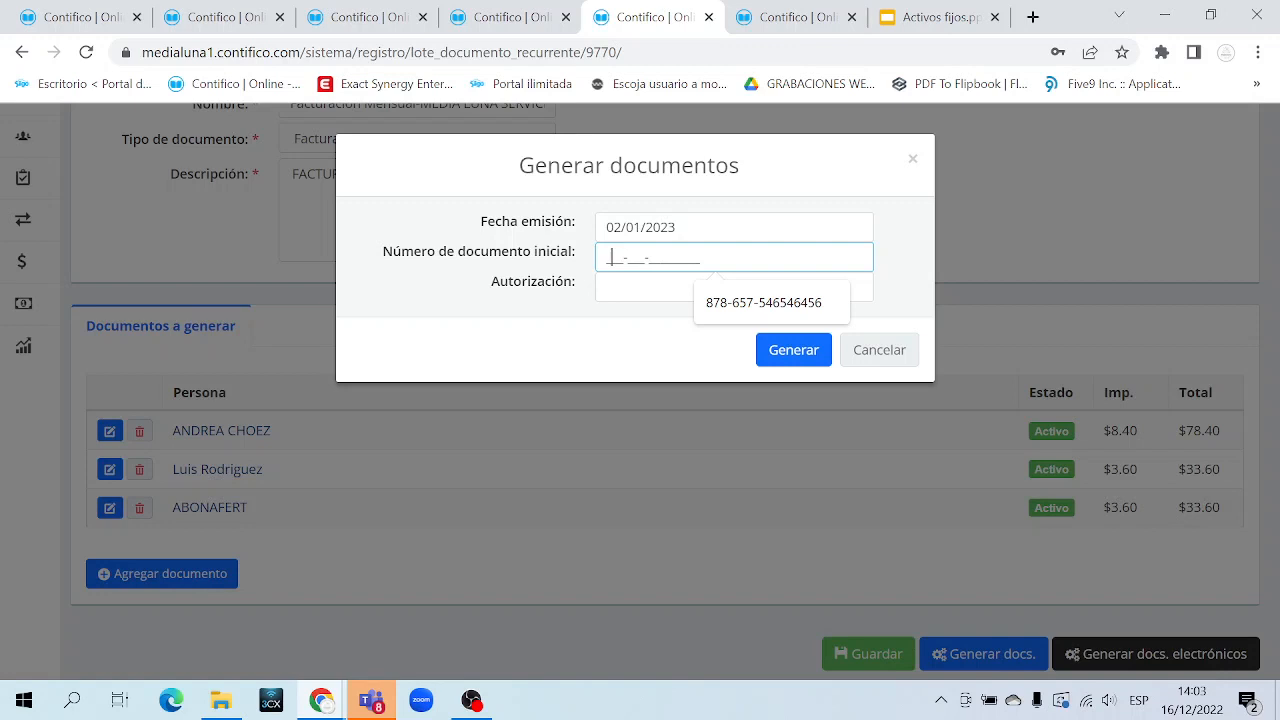
type("677-")
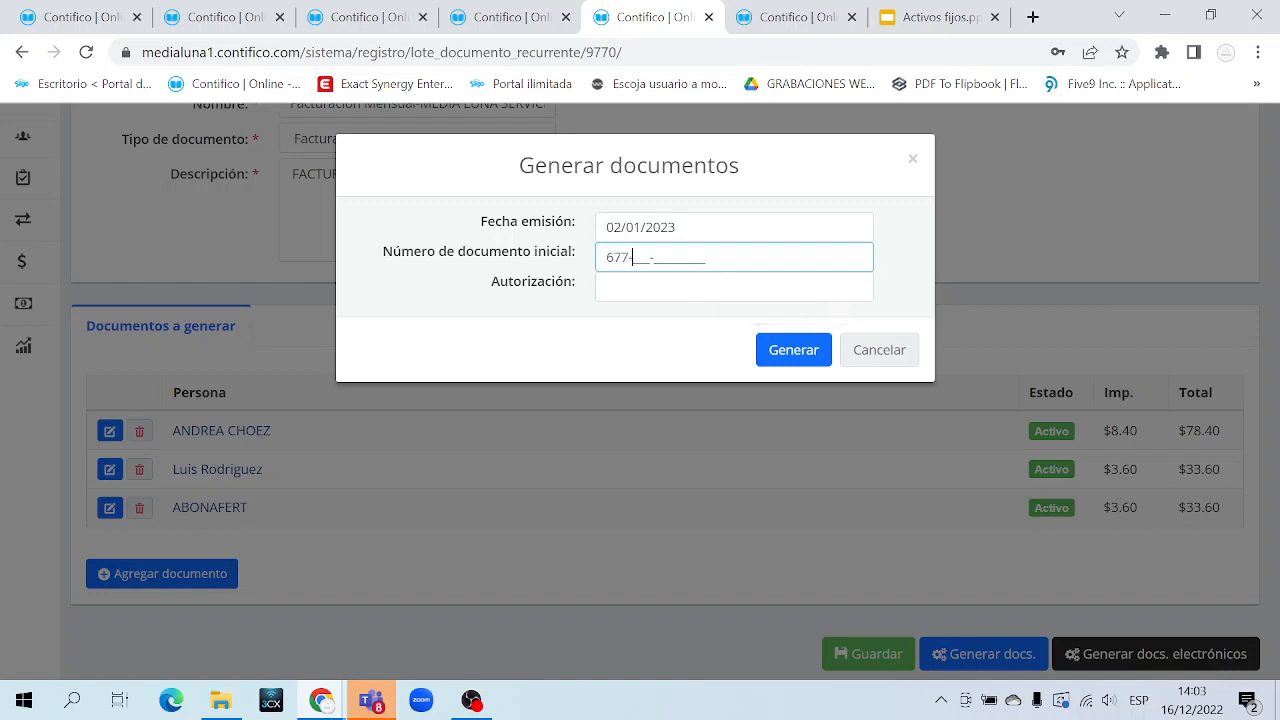
type("787-689890908")
key("Tab")
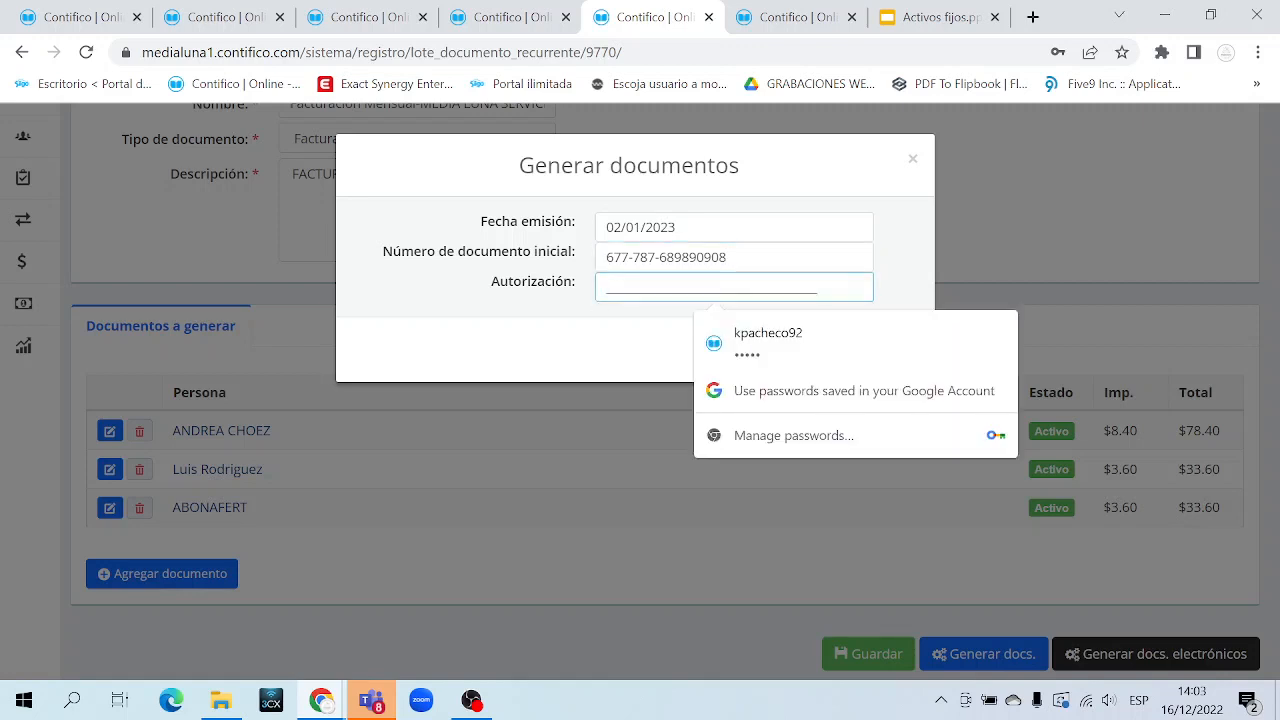
type("1234567890")
Change the issue date to 30/12/2022 and generate the batch's three documents
left_click(588, 327)
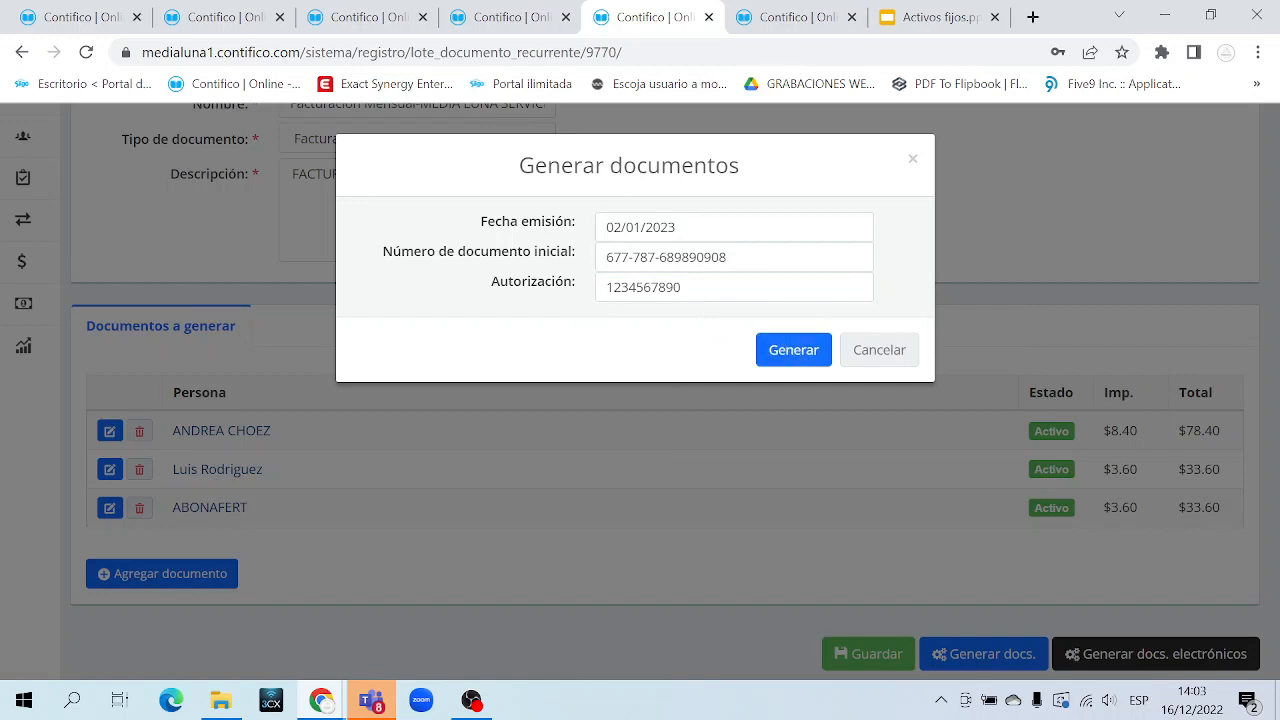
left_click(644, 227)
left_click(614, 263)
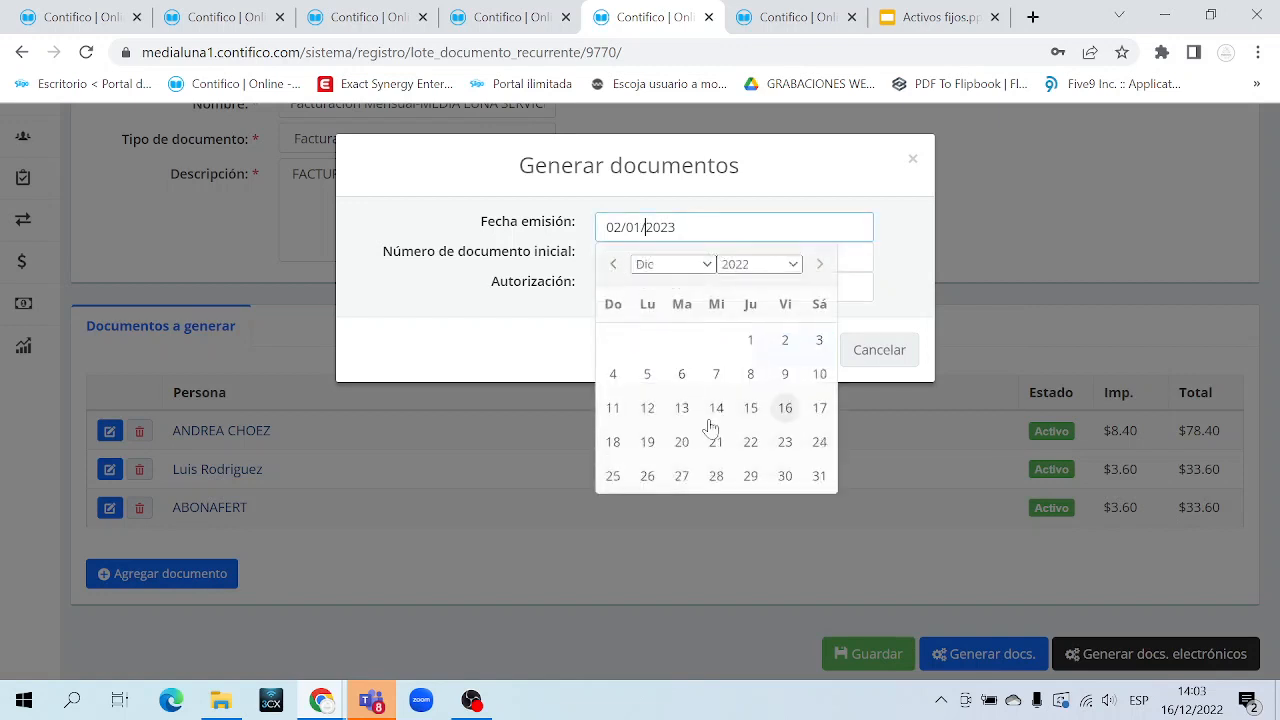
left_click(785, 475)
left_click(793, 350)
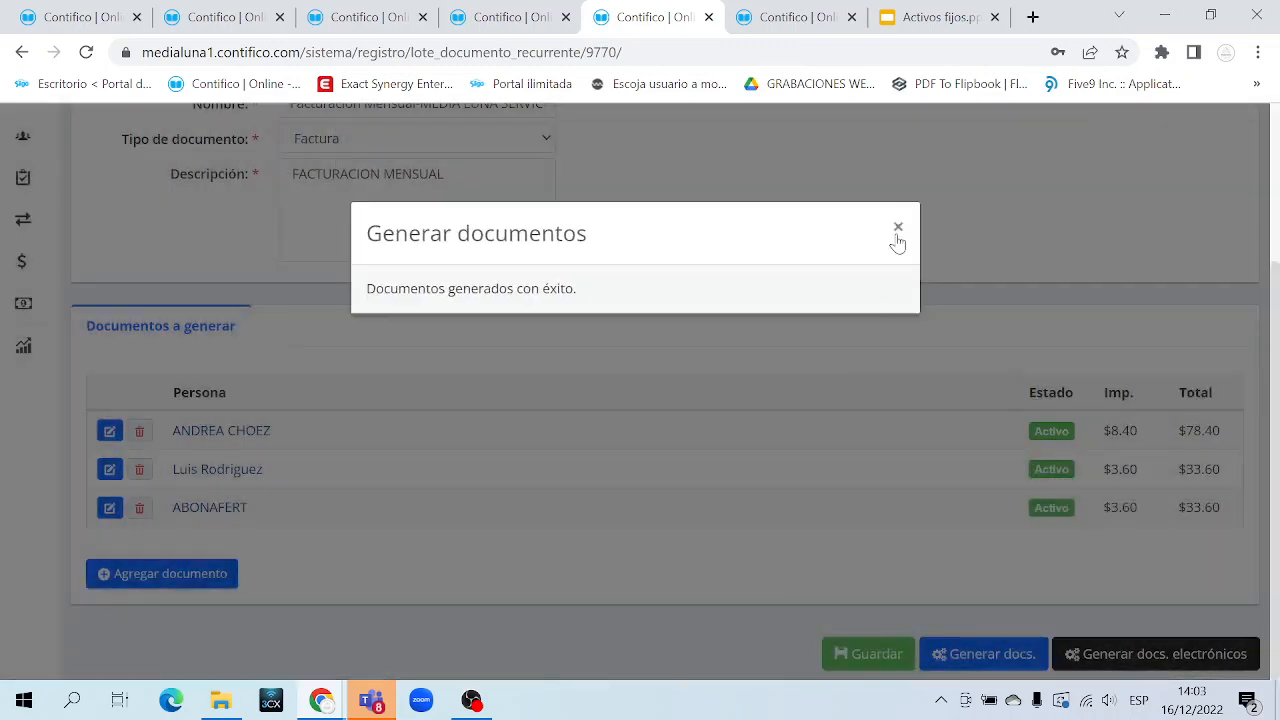
left_click(898, 228)
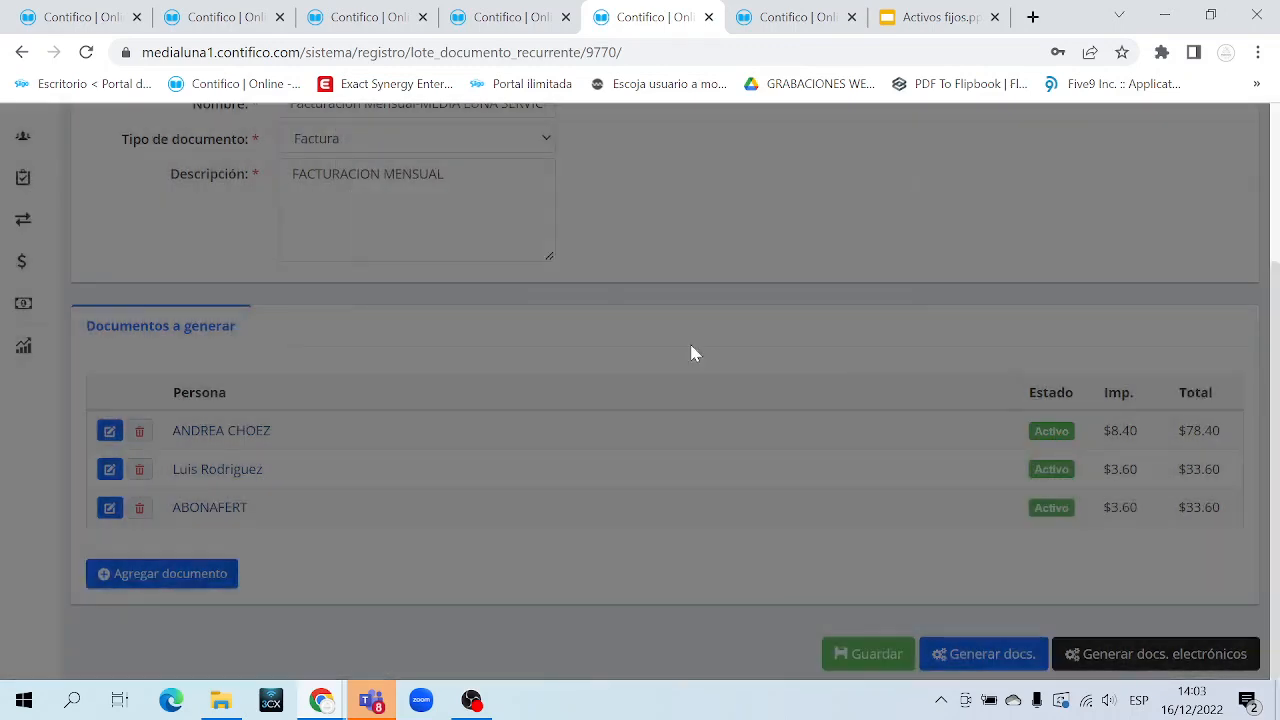
Open the Compra/Venta Documentos list in a new tab to view the new 677-787 invoices
left_click_drag(334, 529, 174, 398)
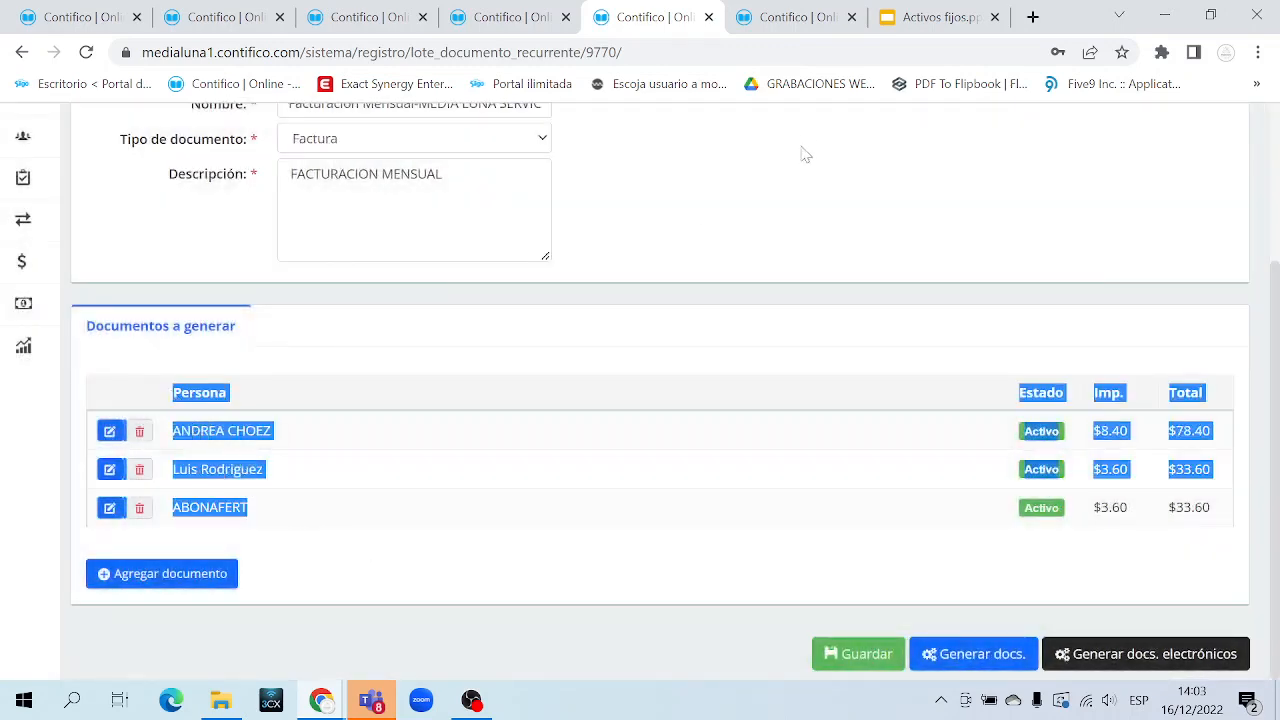
left_click(808, 31)
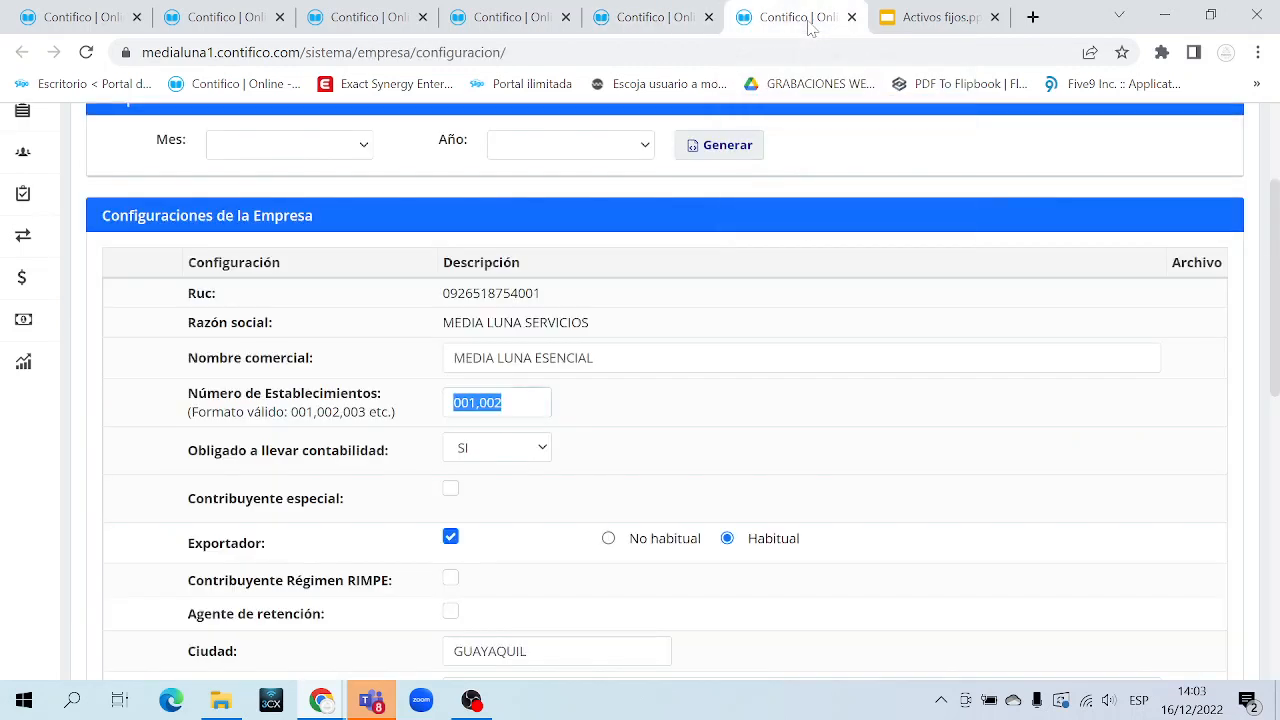
left_click(683, 22)
mouse_move(76, 244)
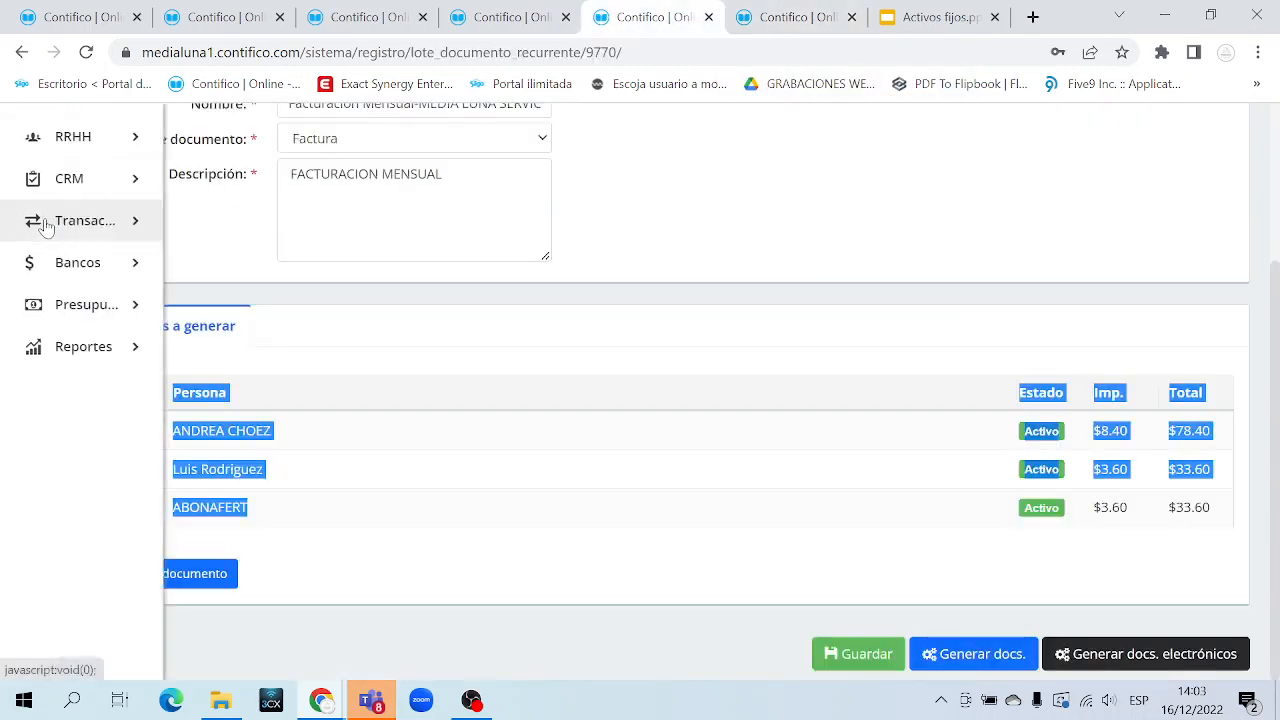
left_click(160, 230)
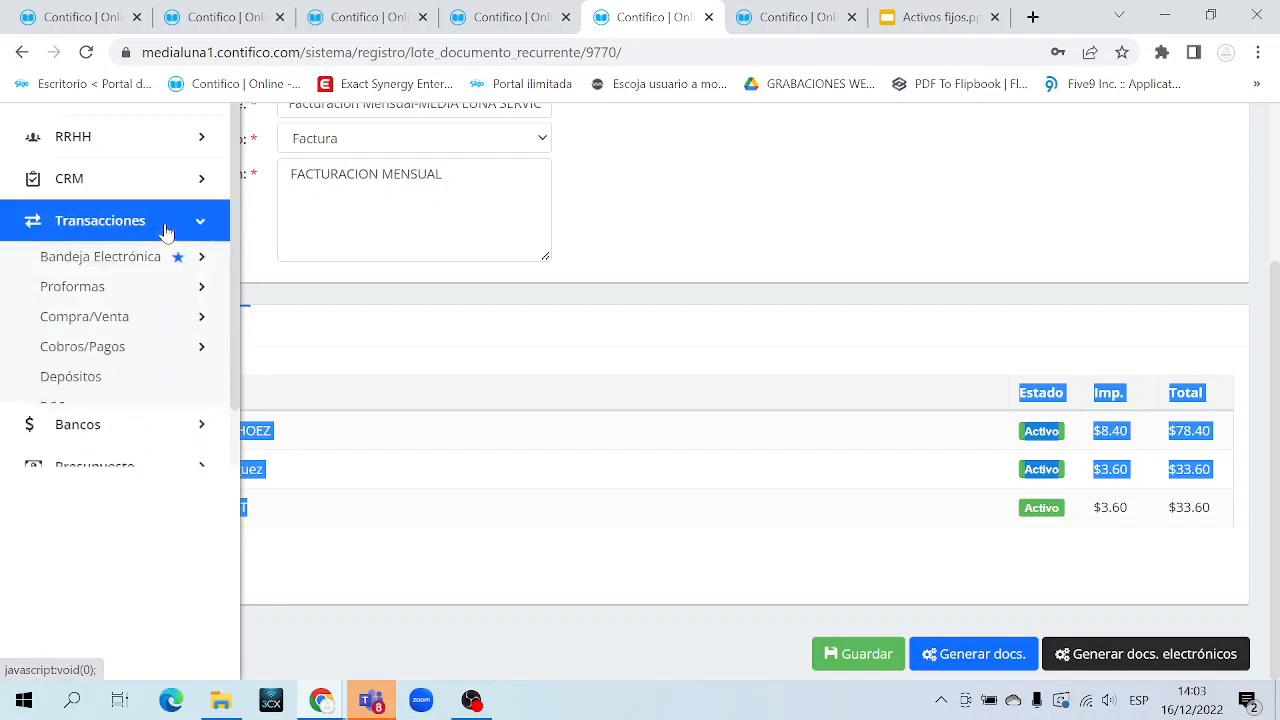
left_click(150, 331)
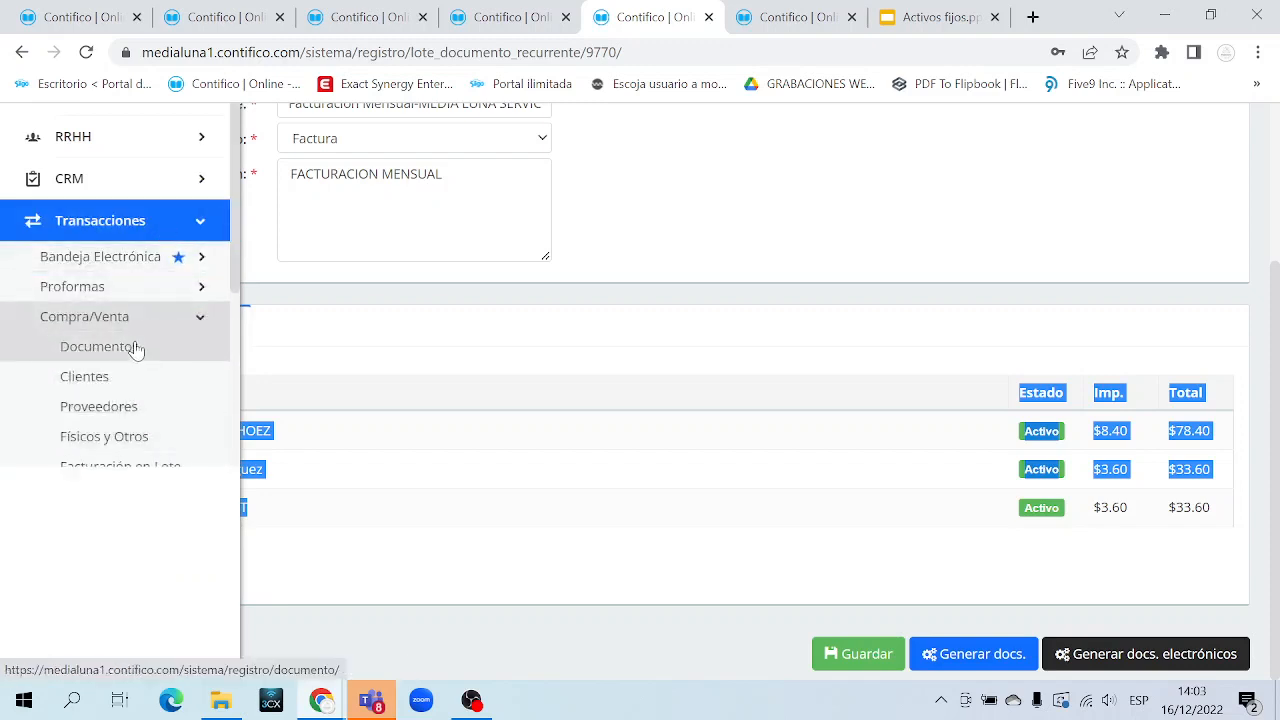
middle_click(135, 357)
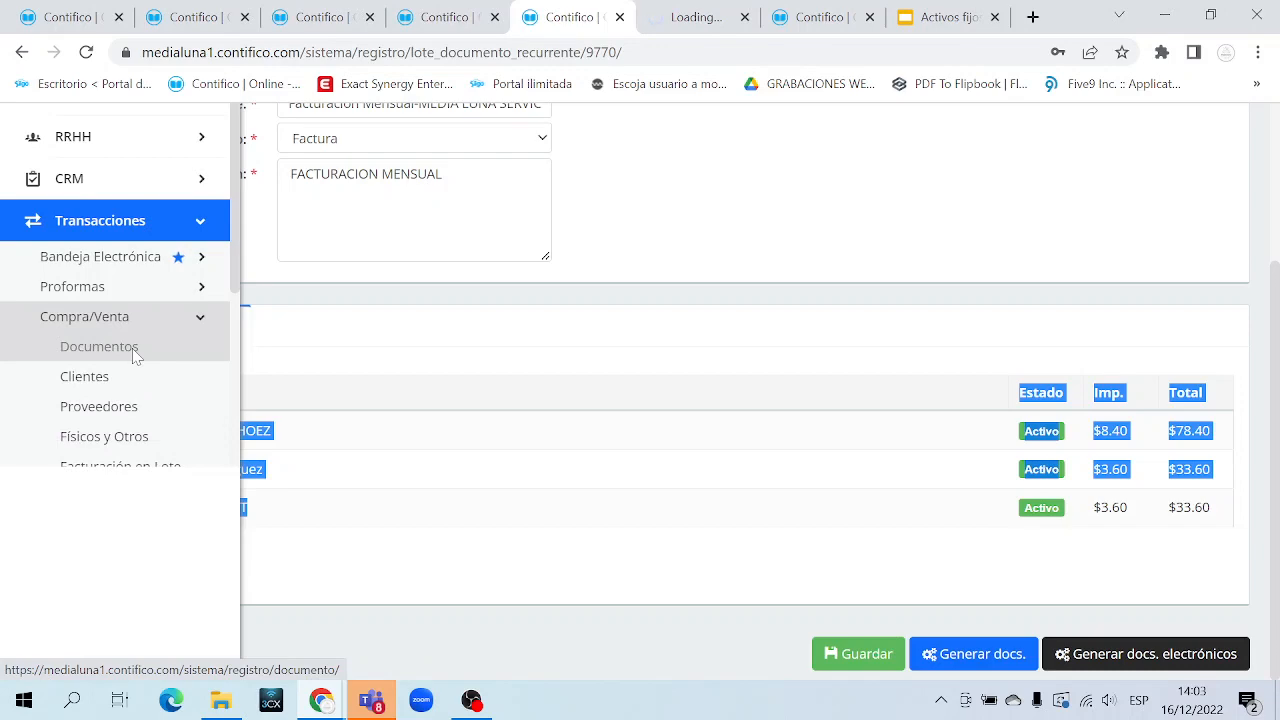
left_click(713, 27)
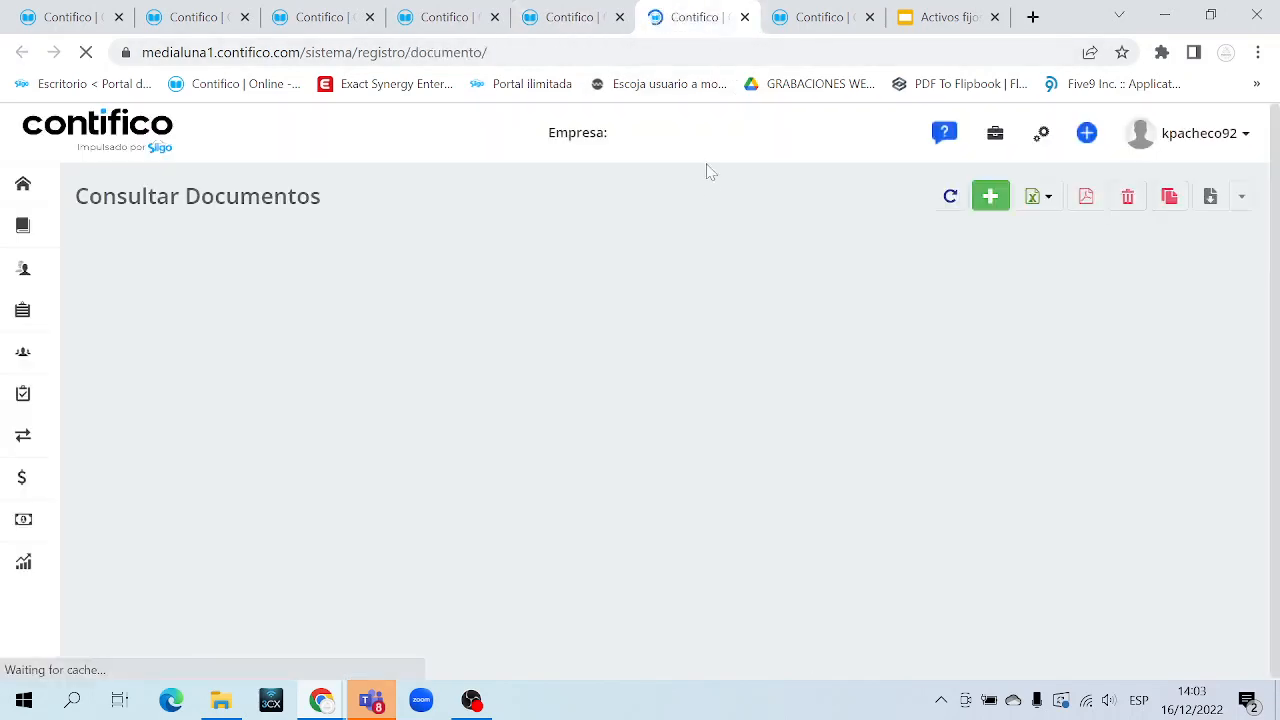
scroll(752, 518, "down", 3)
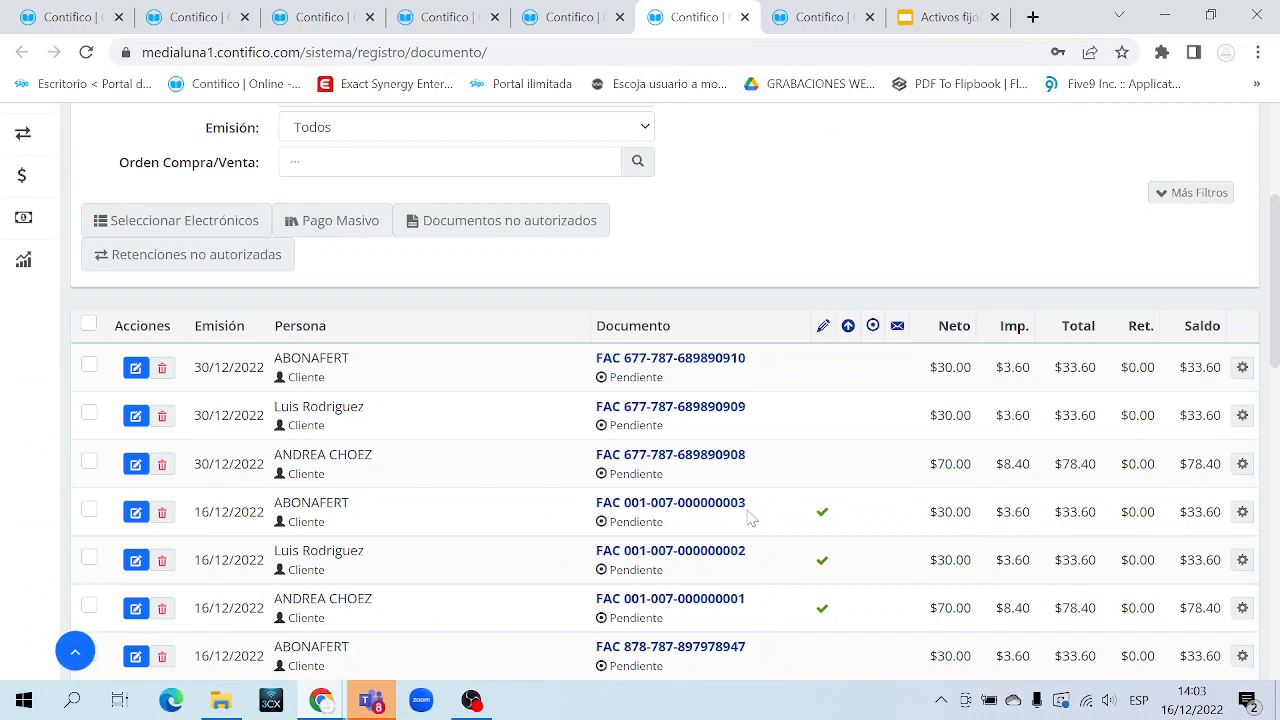
Collapse Transacciones and Compra/Venta in the sidebar and expand CRM to show Tickets
scroll(752, 518, "up", 2)
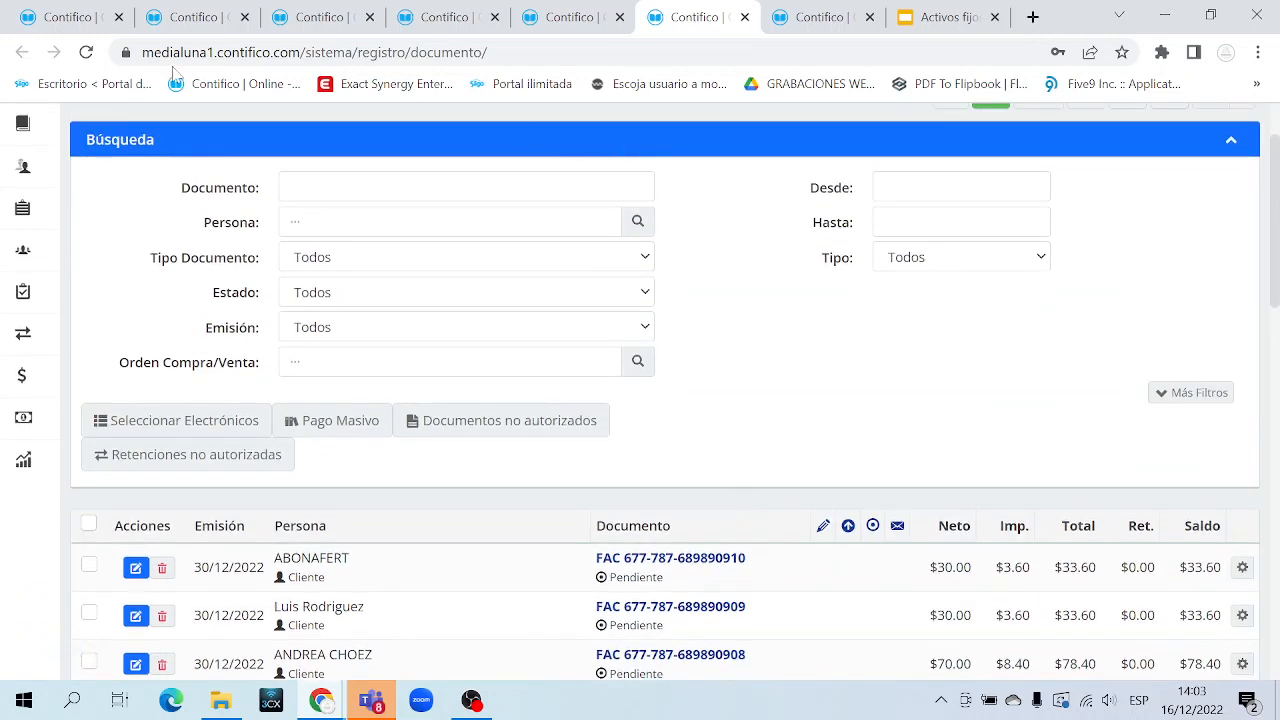
mouse_move(86, 283)
left_click(133, 297)
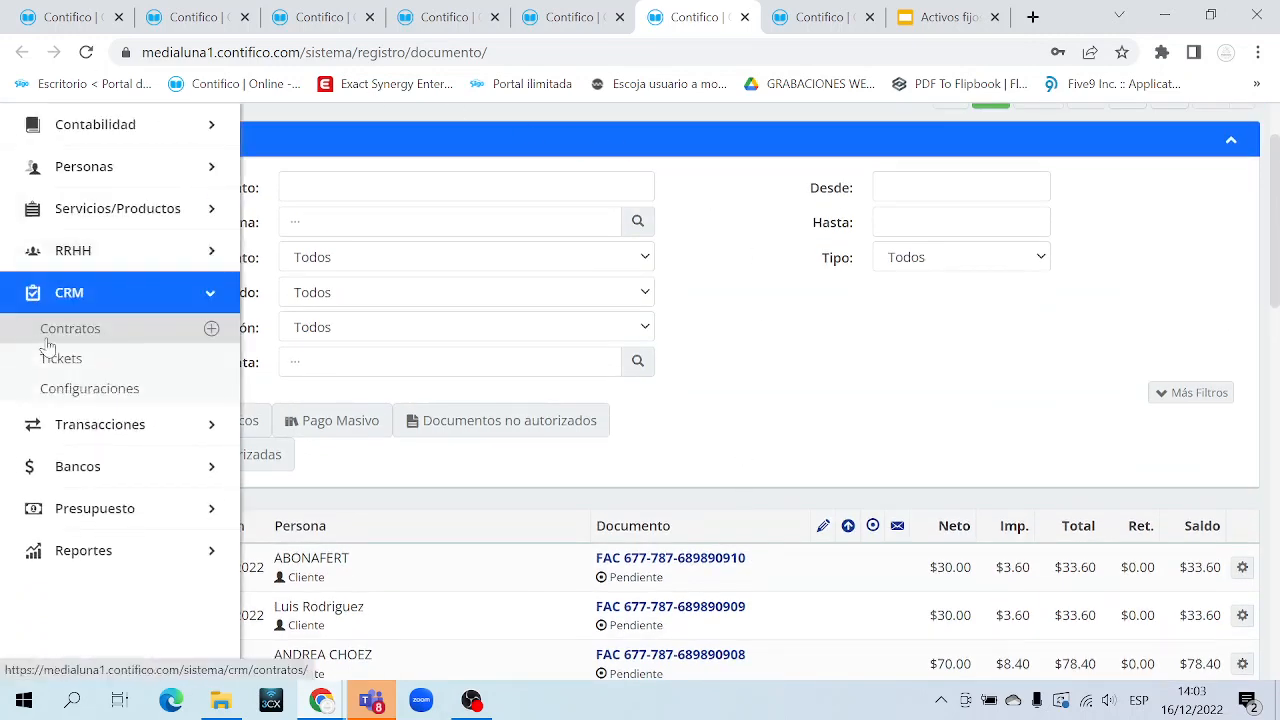
left_click(117, 304)
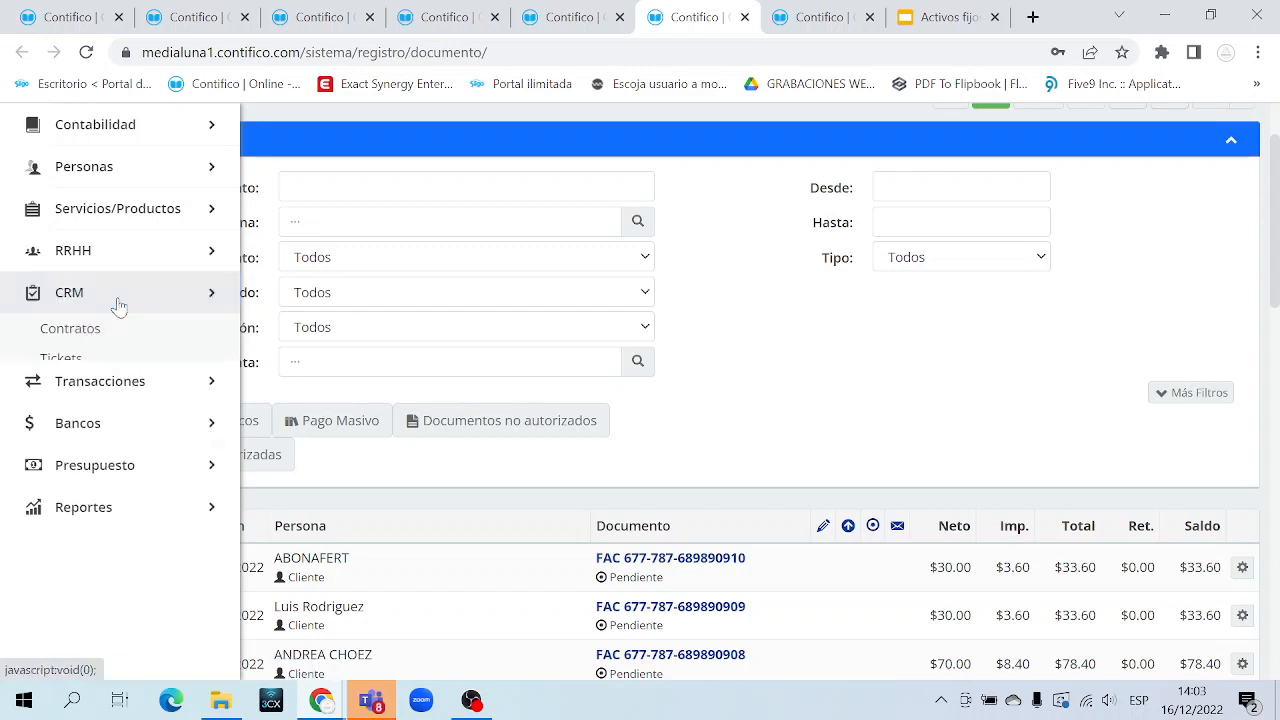
left_click(149, 340)
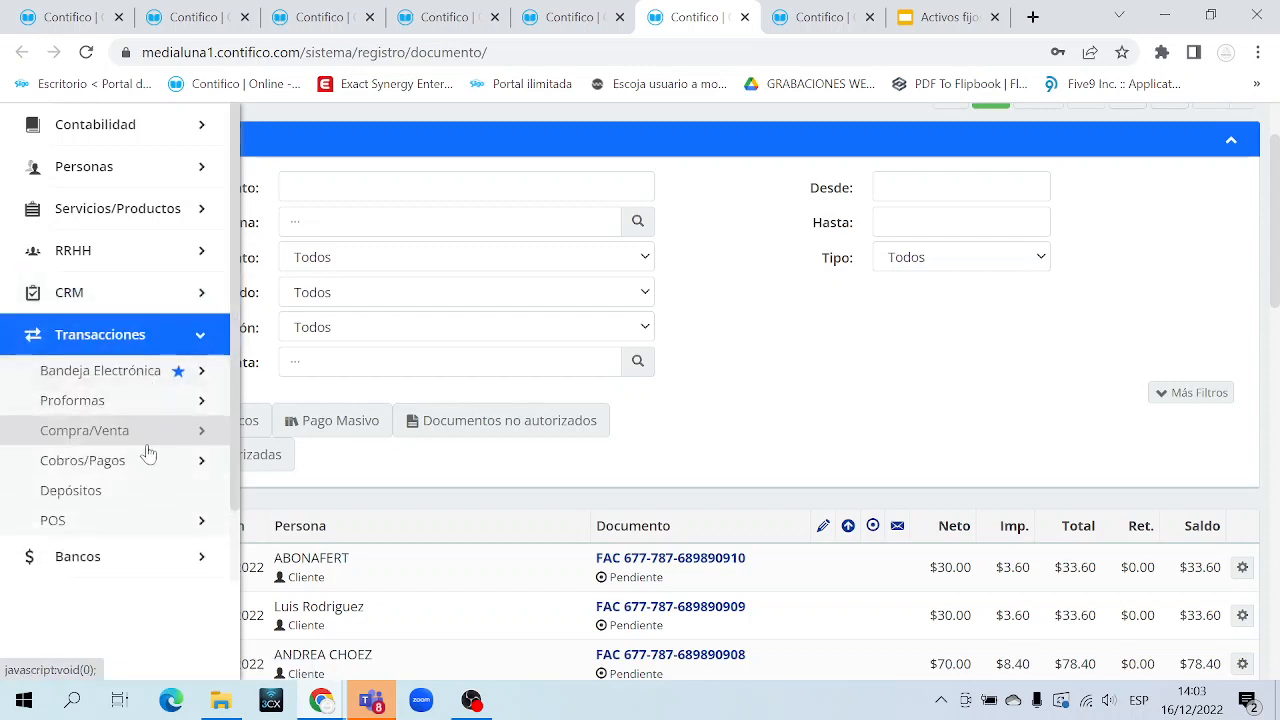
left_click(142, 430)
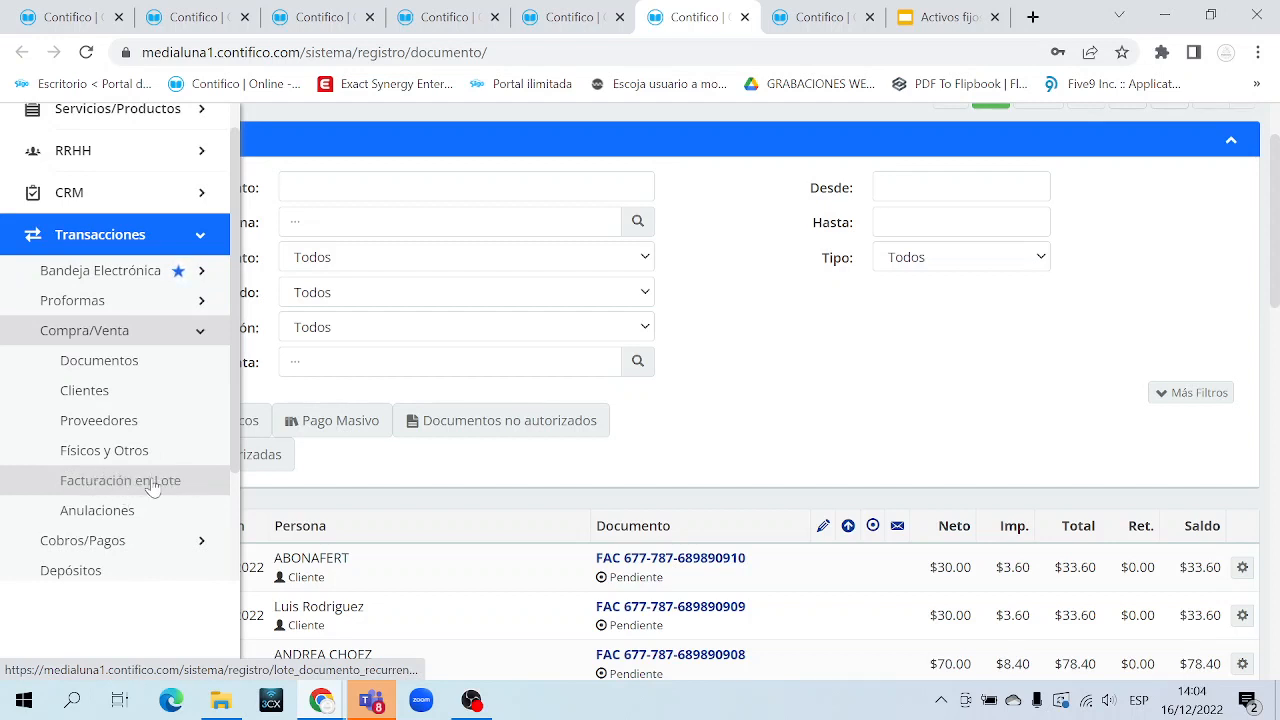
left_click(155, 335)
left_click(194, 236)
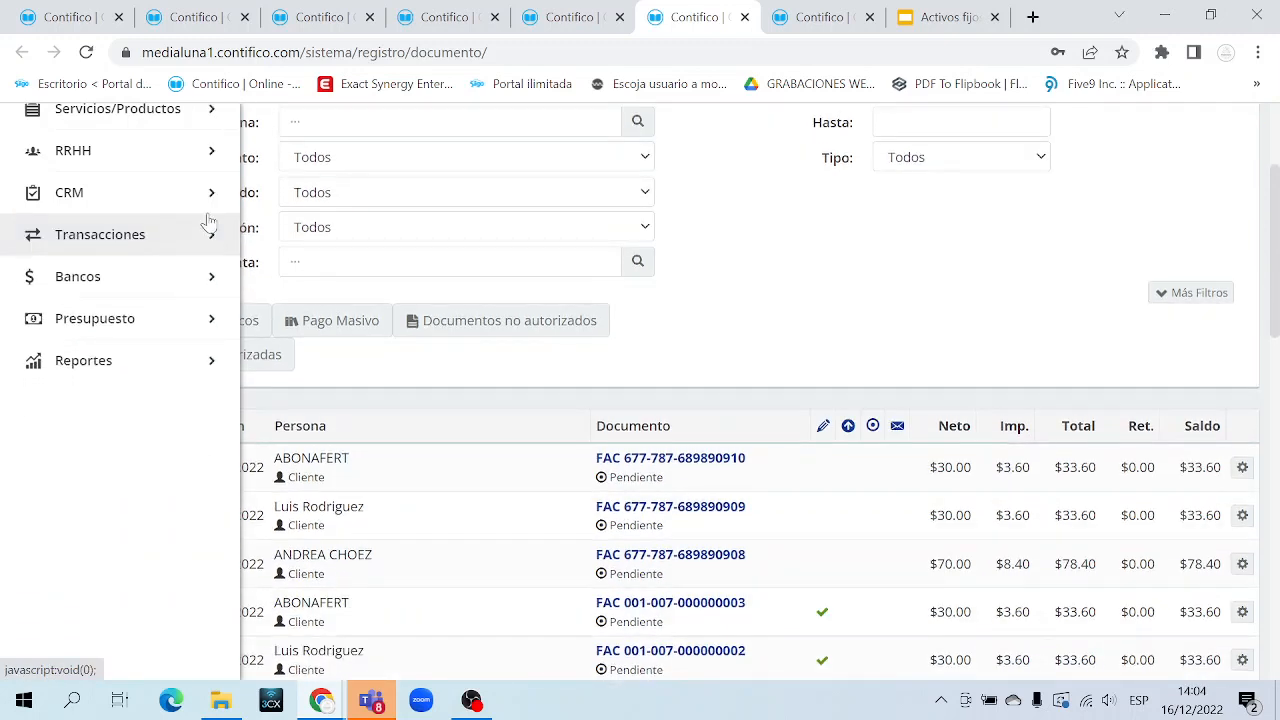
left_click(191, 207)
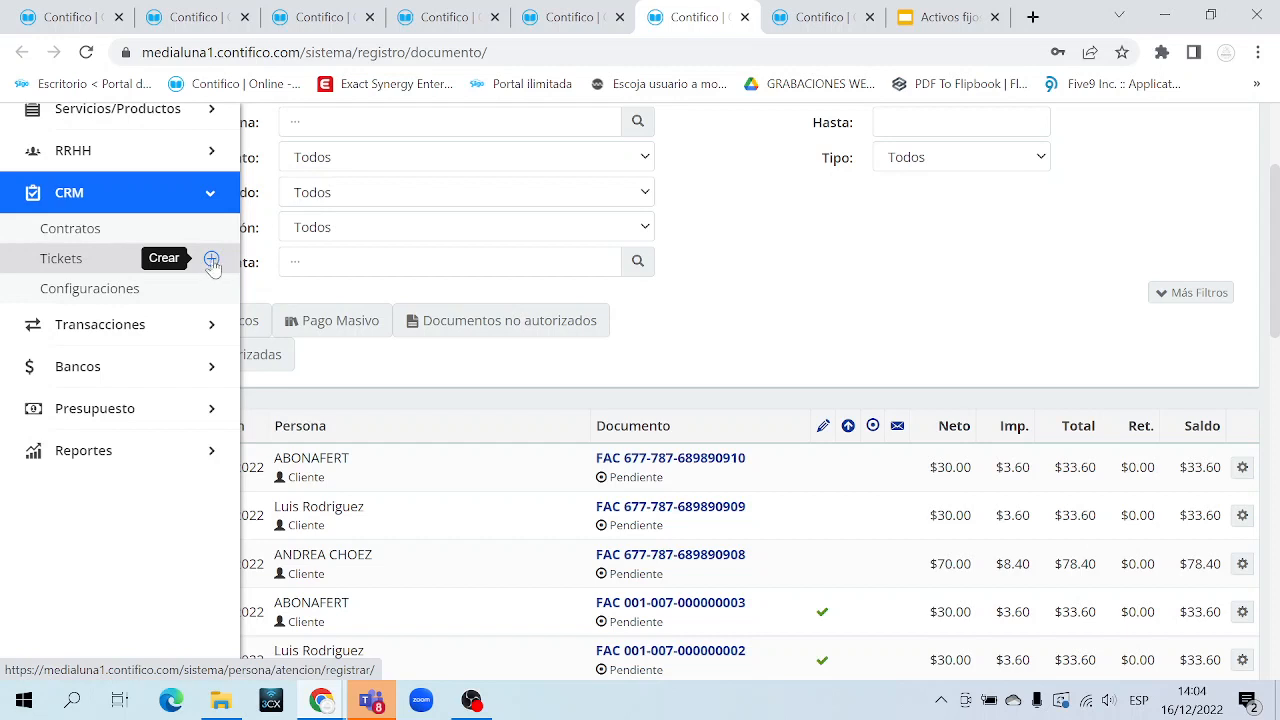
Open a new CRM ticket form in a new tab and dismiss the user data error
middle_click(211, 260)
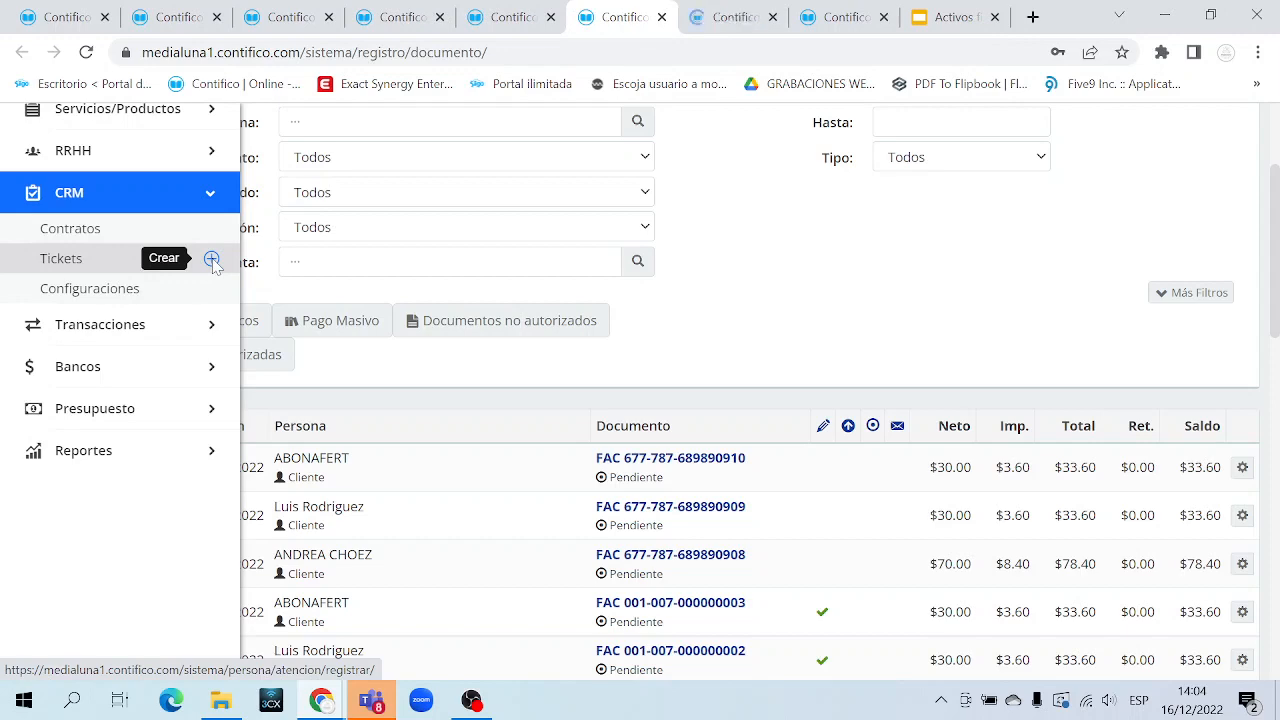
key("ctrl+Tab")
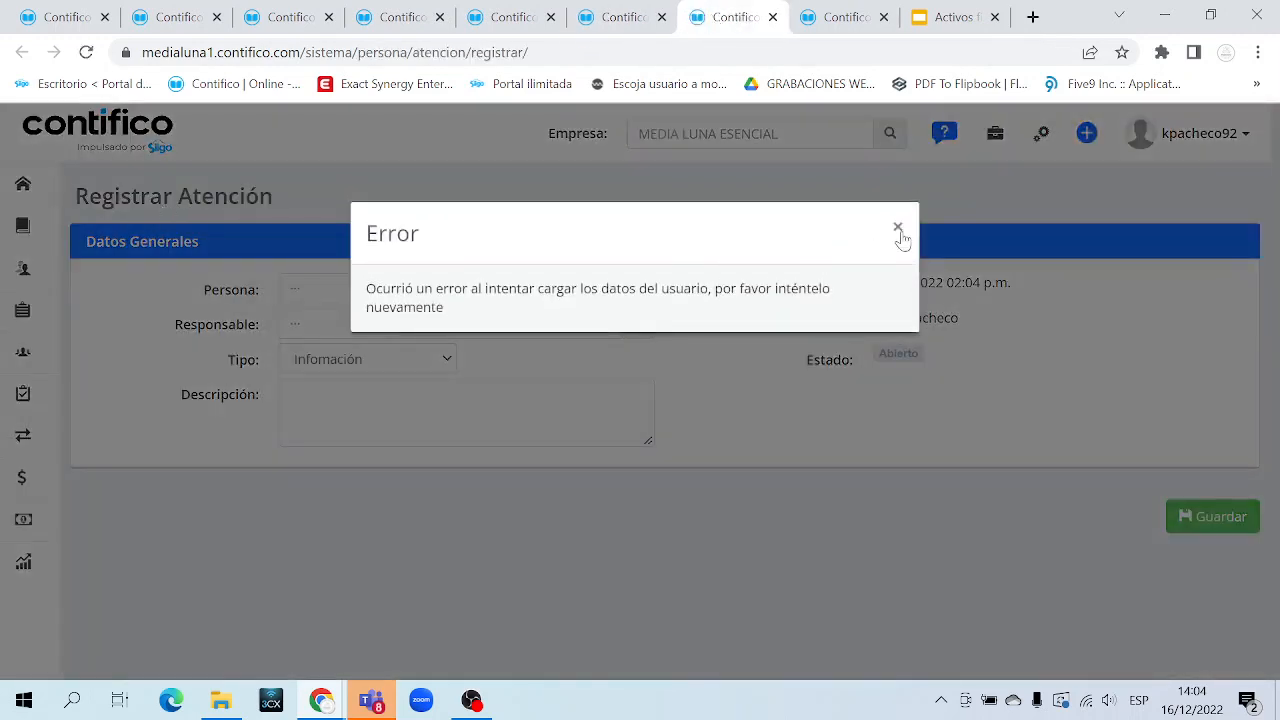
left_click(897, 228)
left_click_drag(89, 196, 298, 199)
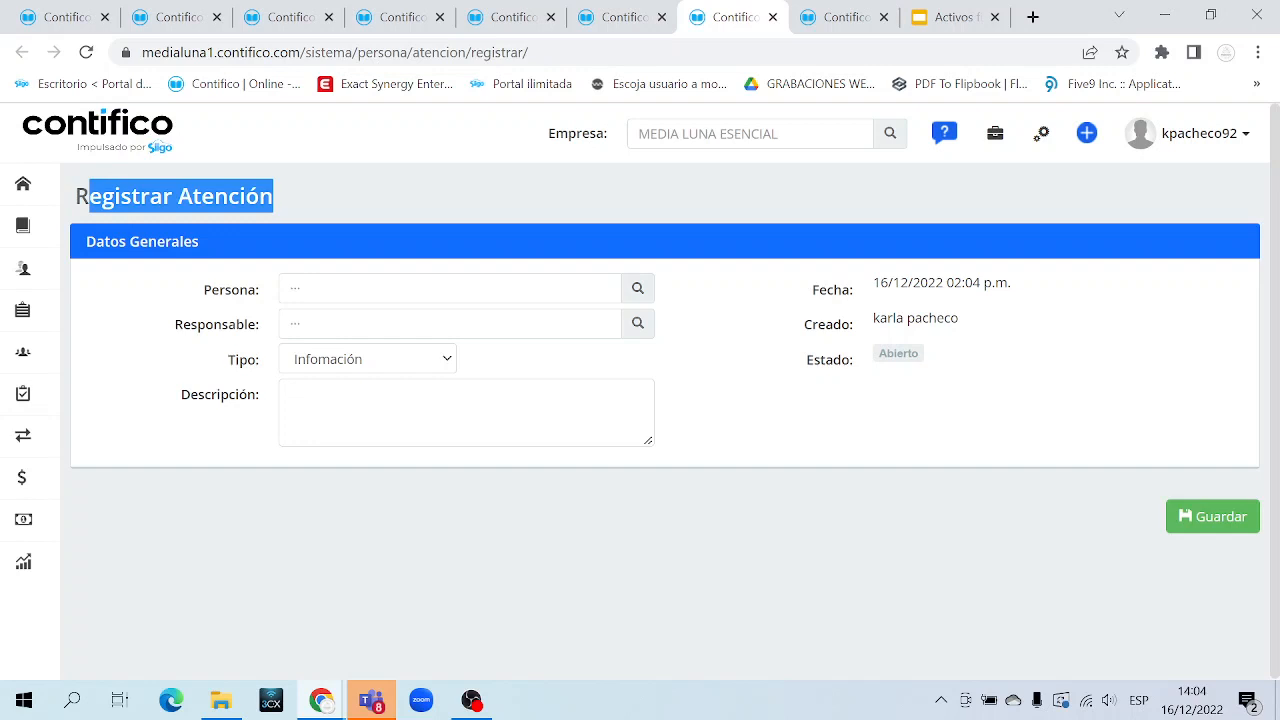
Set the ticket's Persona to the client and assign the responsible staff user
left_click(560, 289)
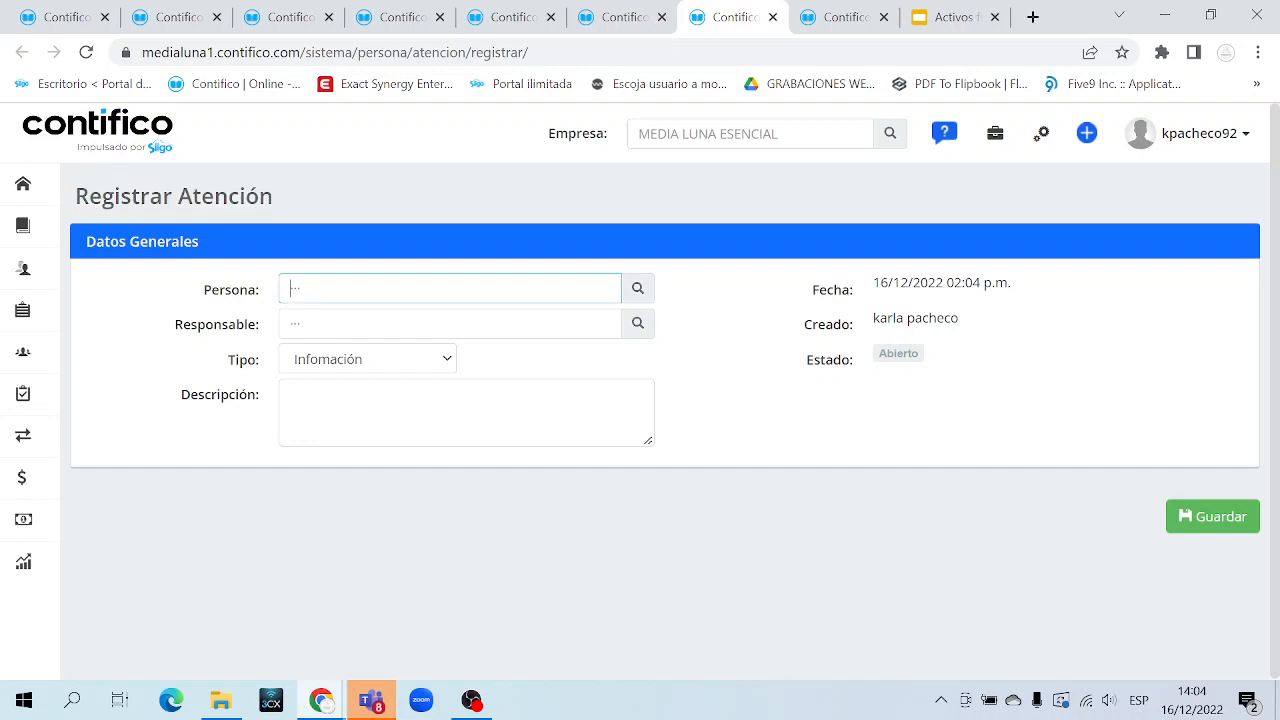
type("ANDREA")
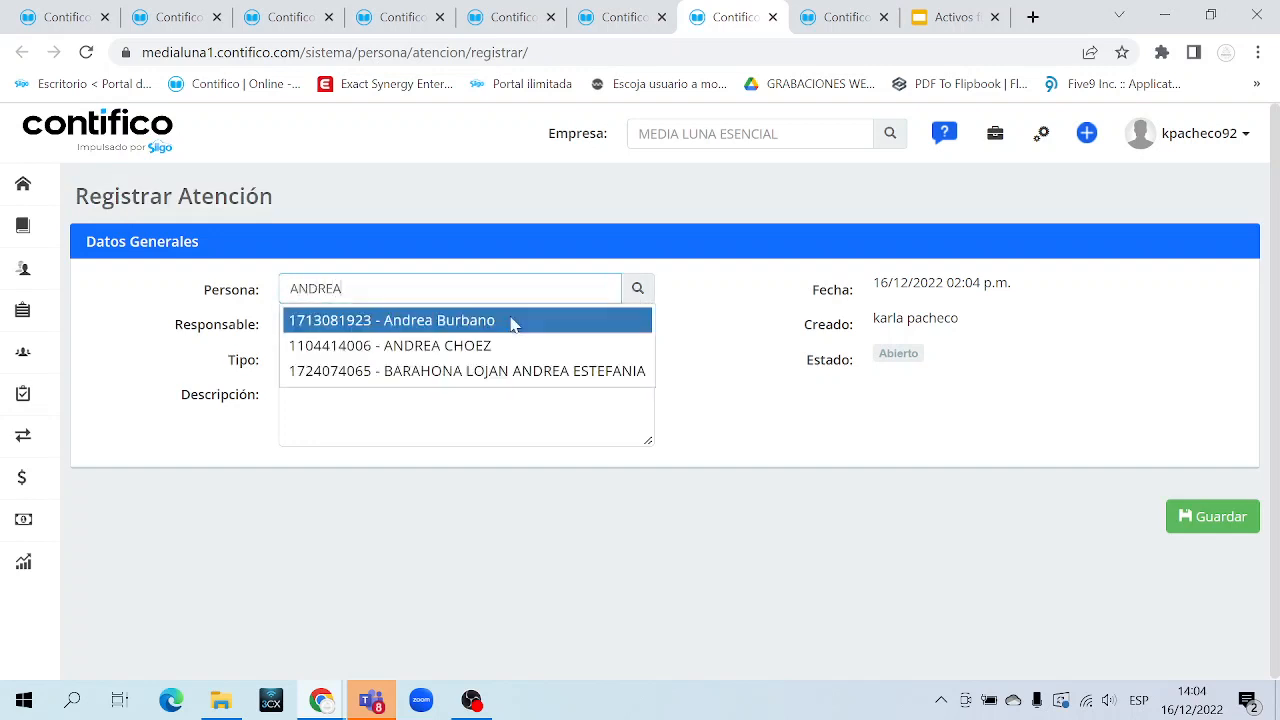
left_click(495, 343)
left_click(470, 324)
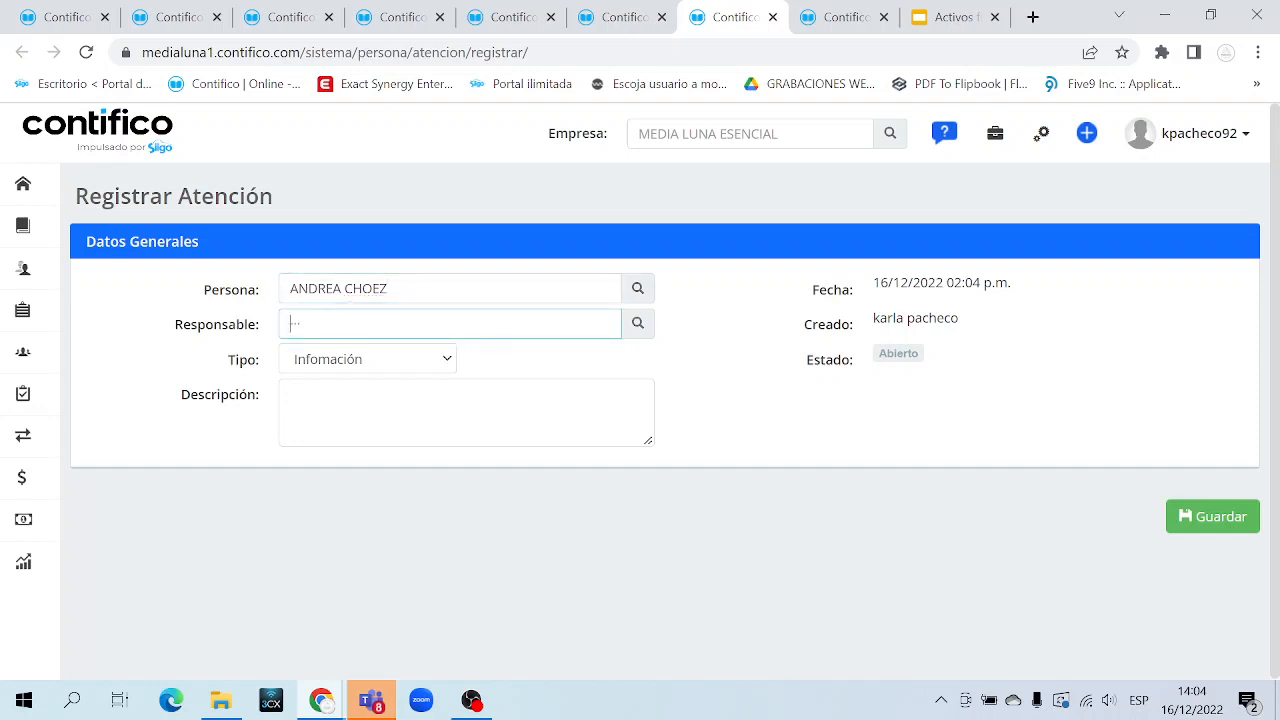
left_click(638, 326)
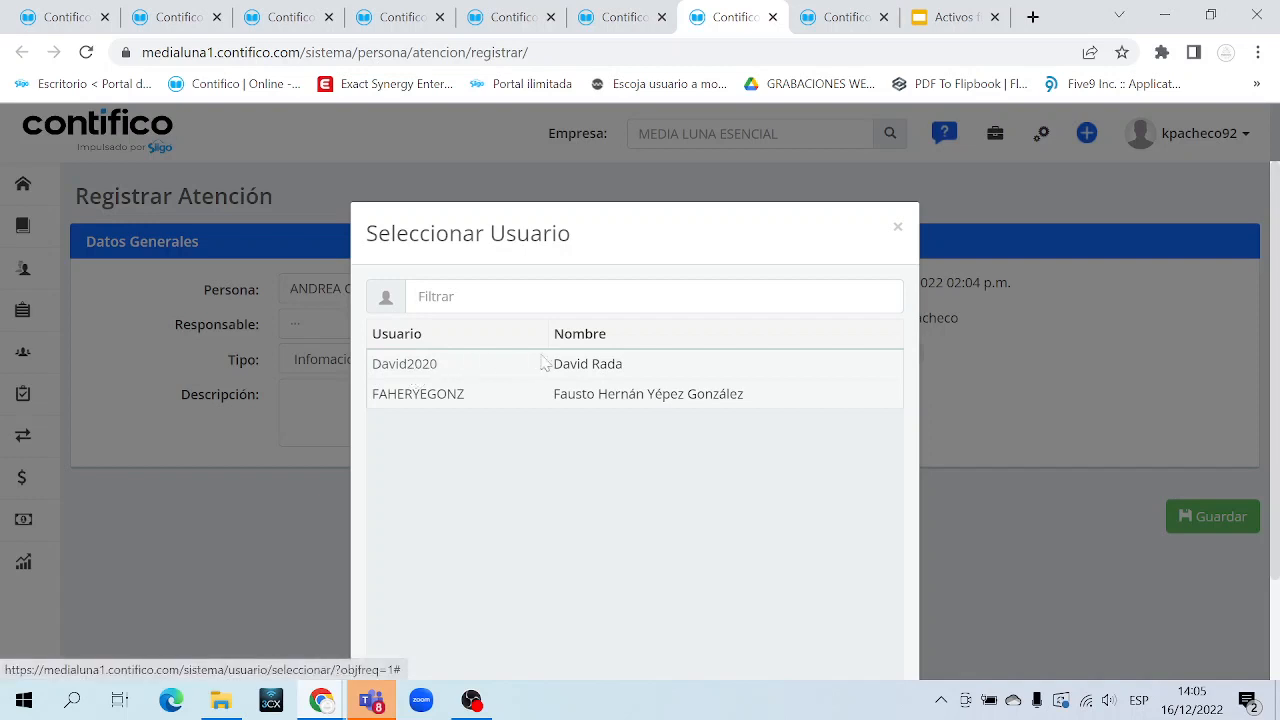
left_click(413, 368)
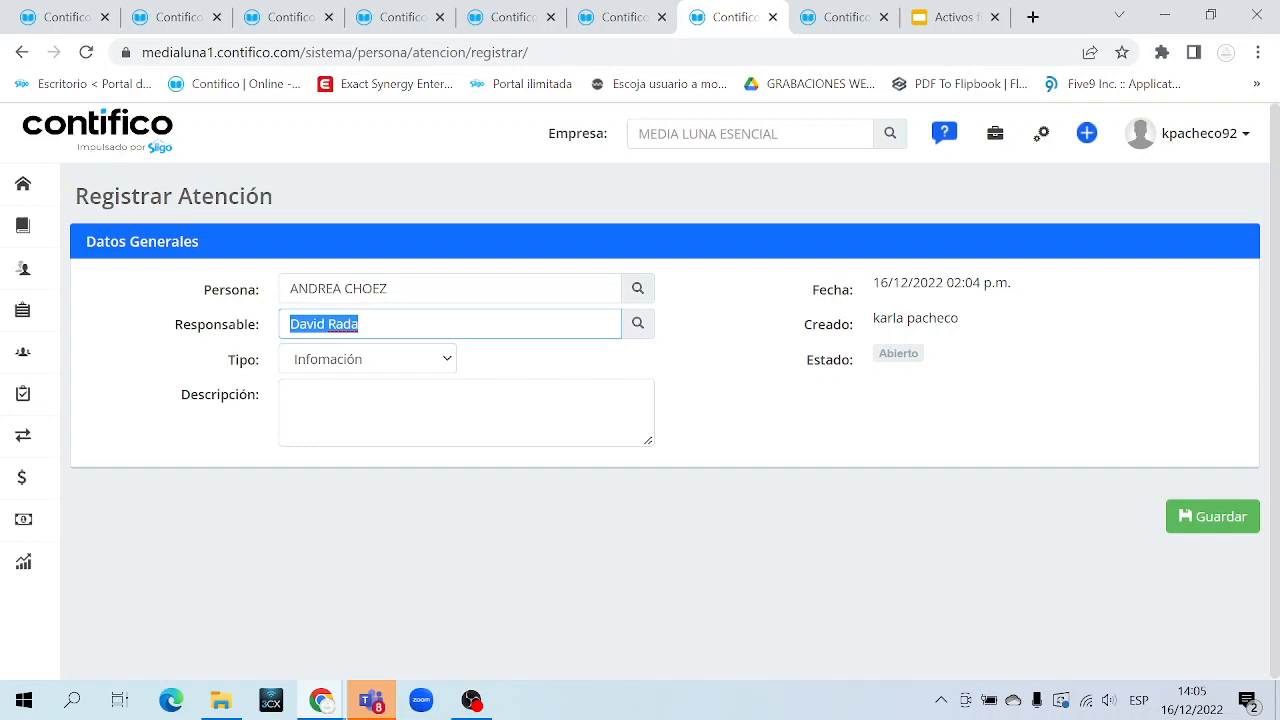
triple_click(246, 366)
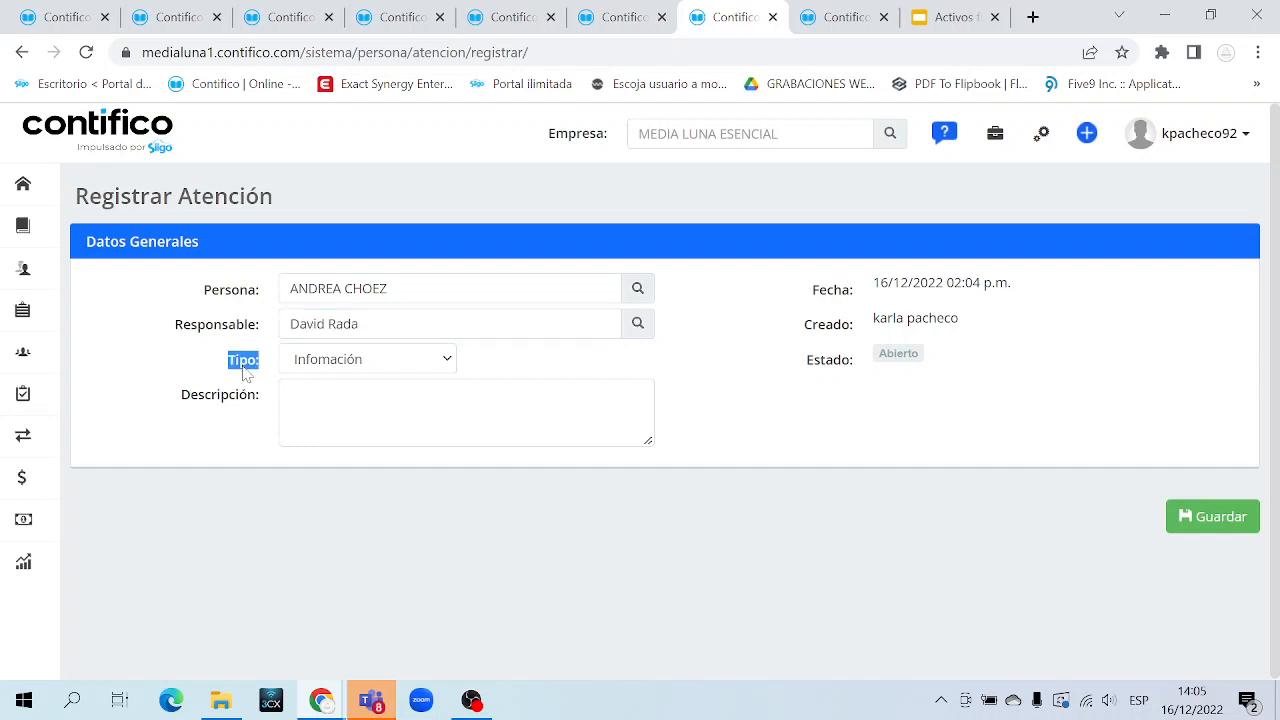
Set the ticket type to Facturación/Cobranza
left_click(370, 366)
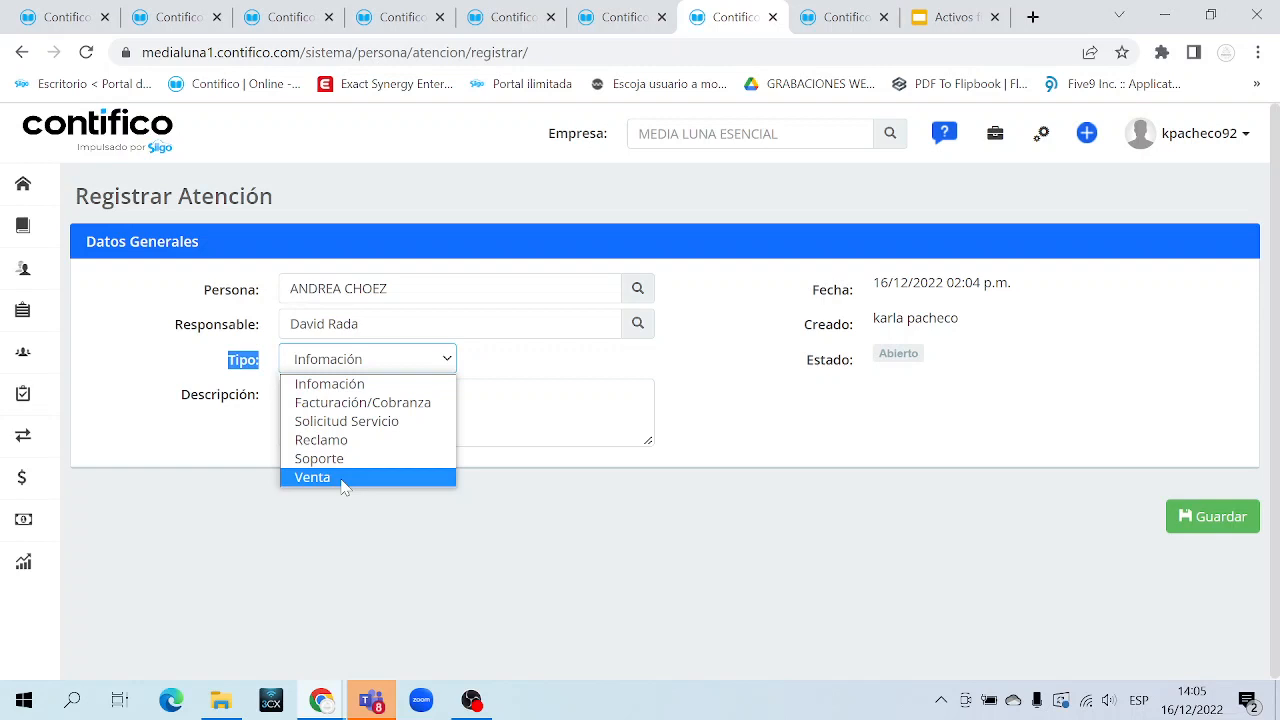
left_click(386, 412)
left_click(238, 400)
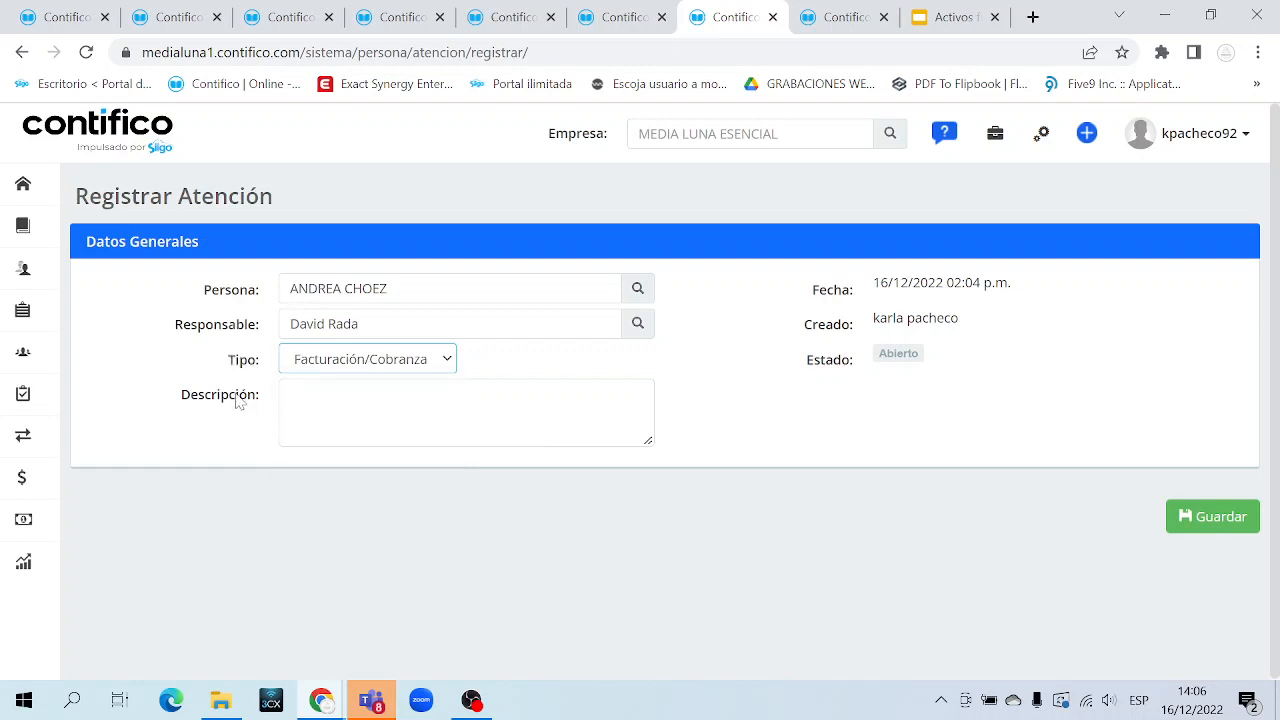
triple_click(239, 400)
Enter the description 'CLIENTE SOLICITO REVISAR VALORES DE SU FACTURA', correcting the typo
left_click(330, 403)
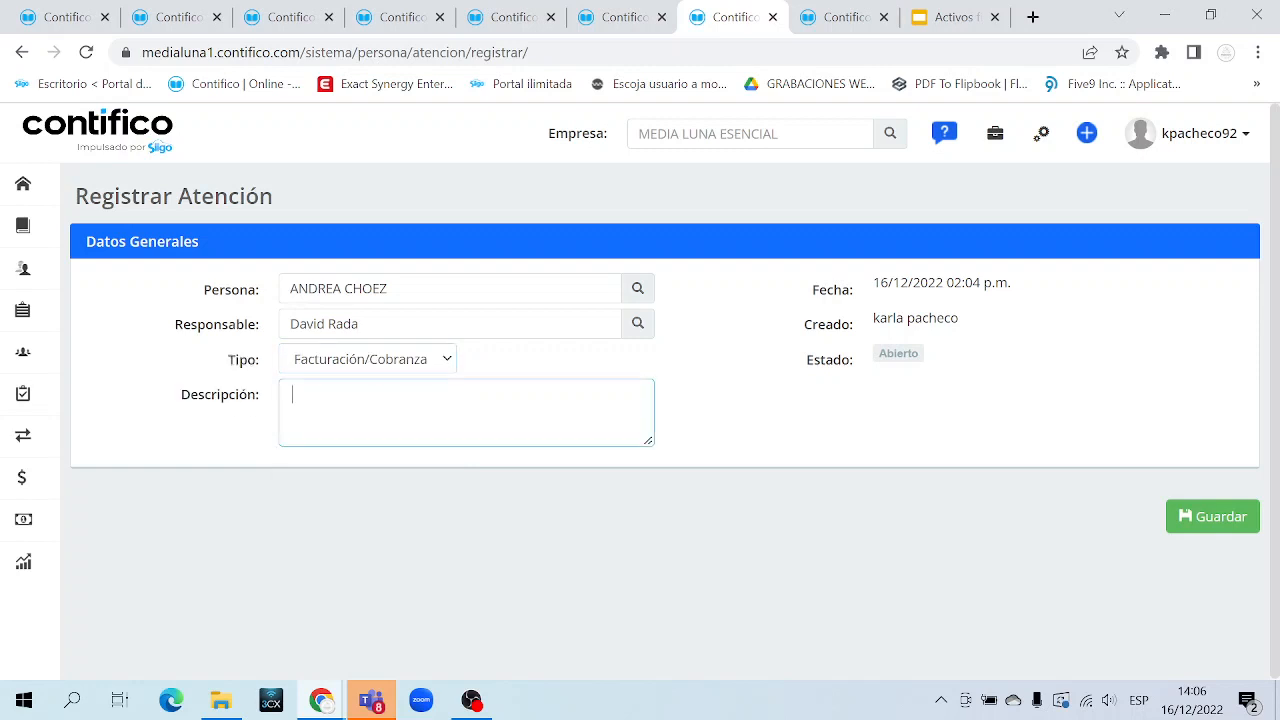
type("CLIENTE SOLICITO REVIS")
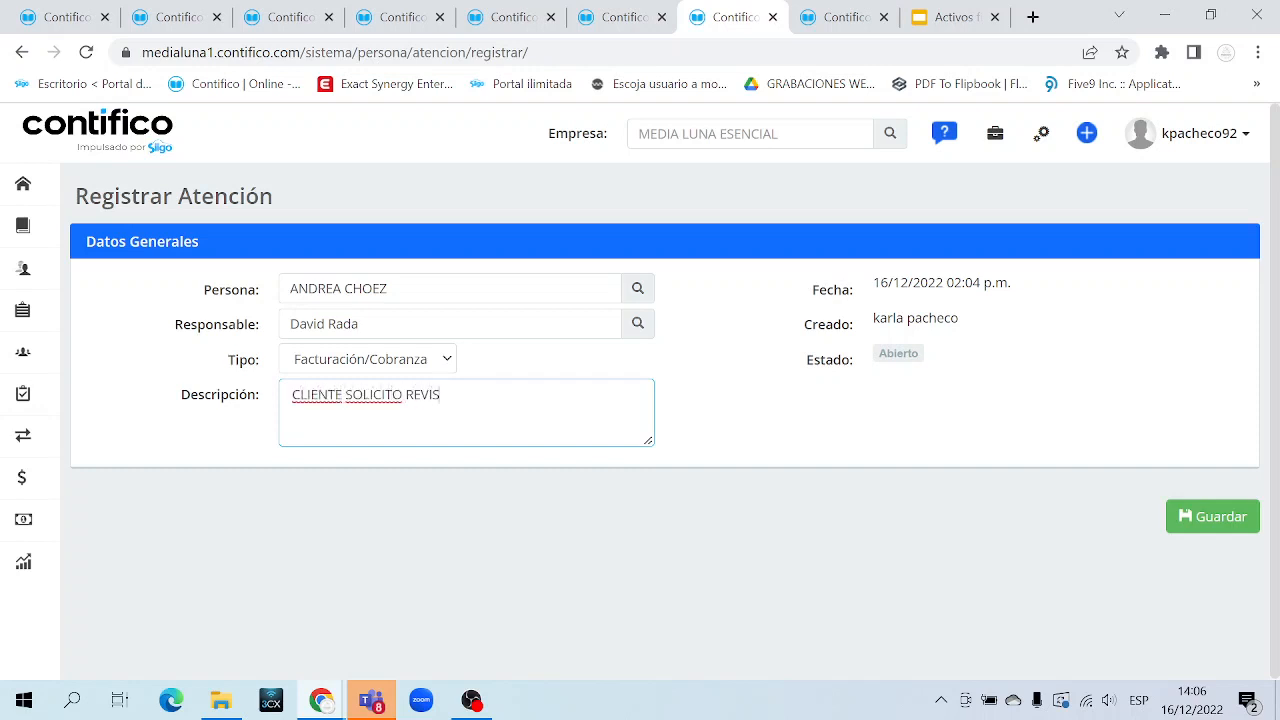
type("AR VALORES ")
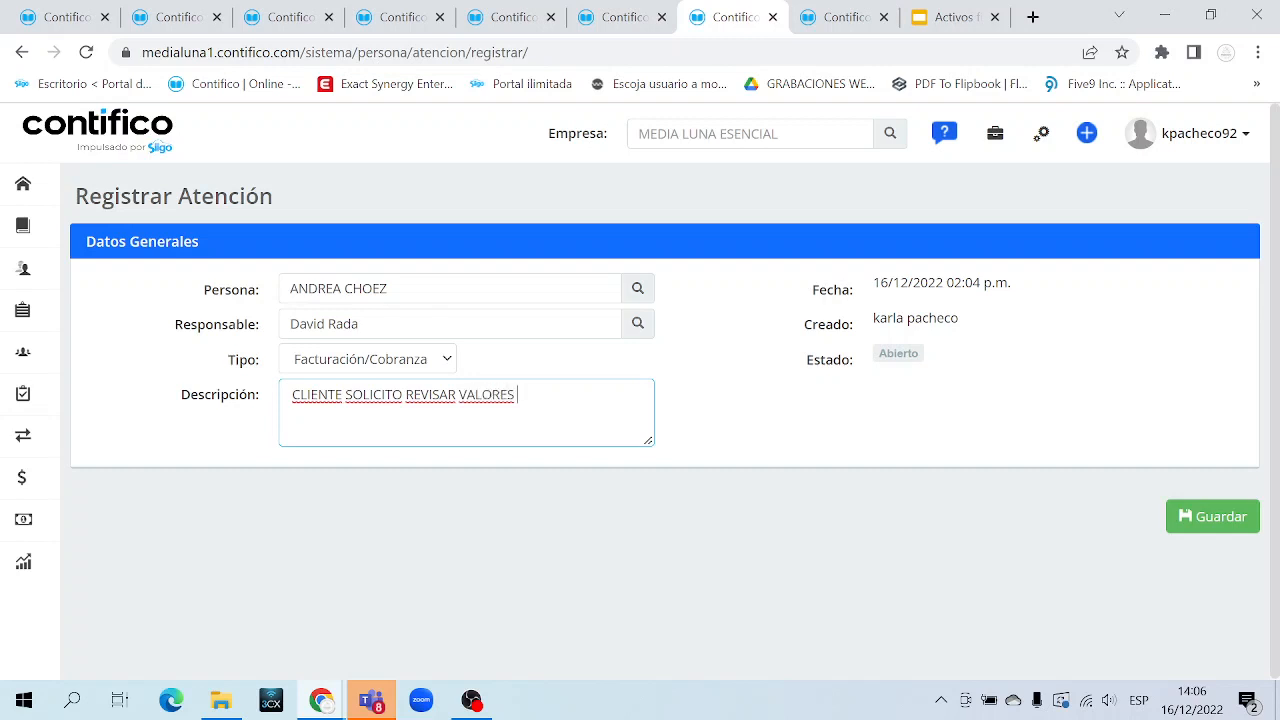
type("DE SU FACTURA")
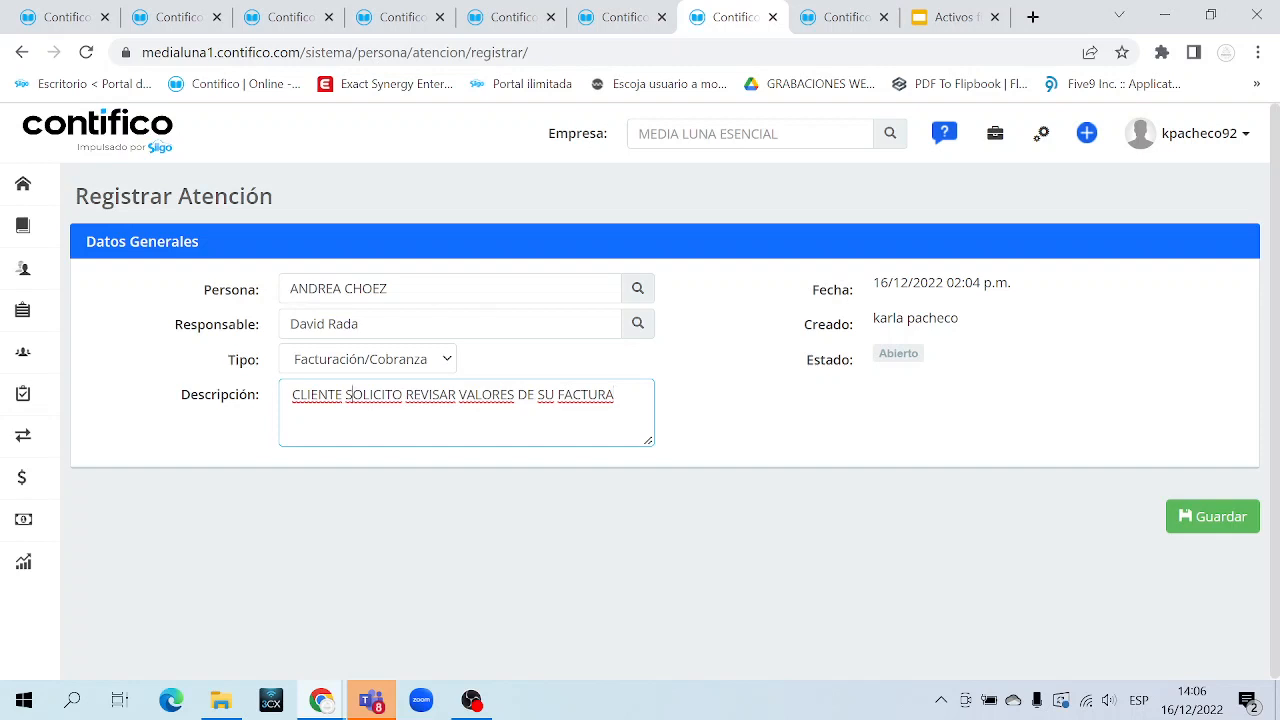
key("ctrl+a")
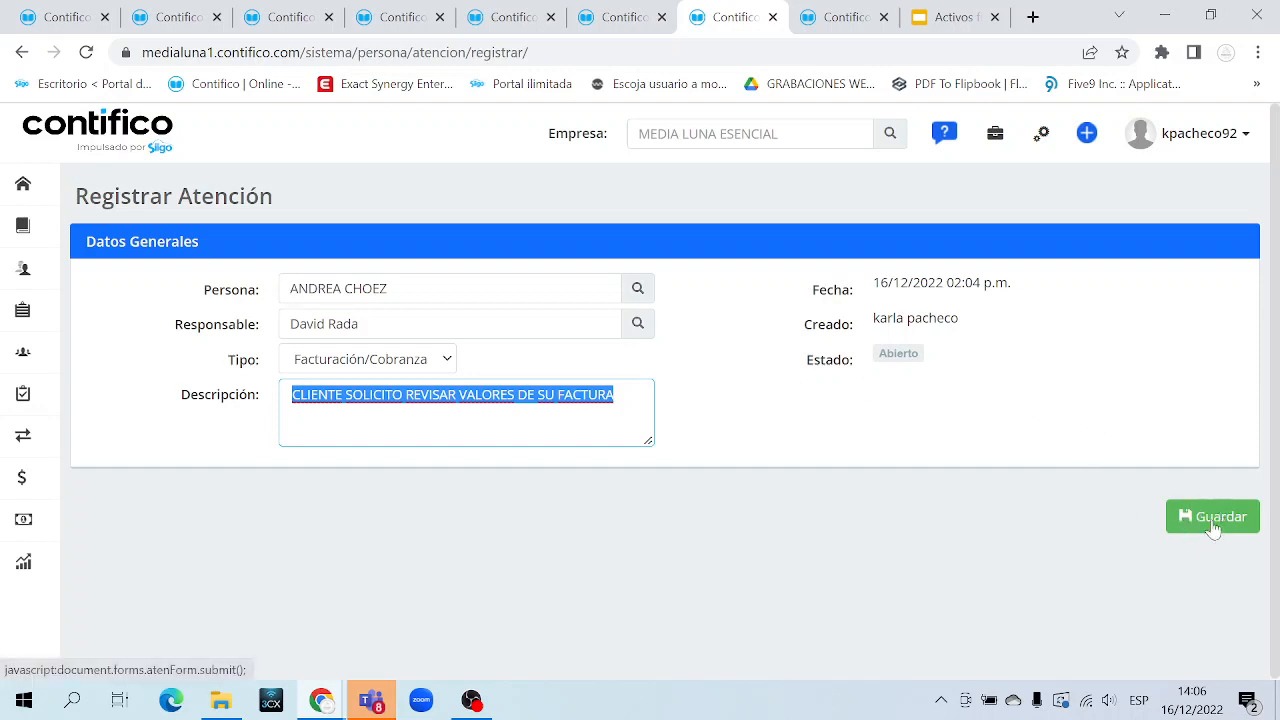
left_click(866, 287)
left_click_drag(866, 287, 966, 348)
left_click(985, 305)
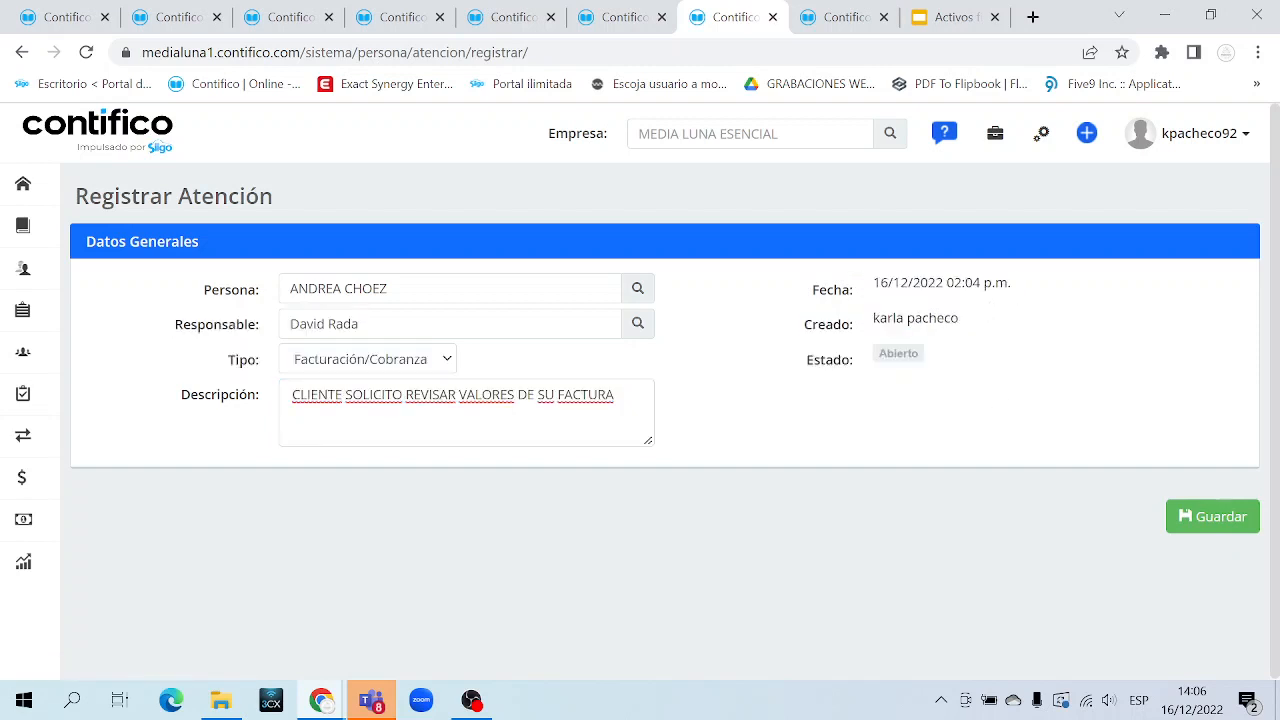
left_click_drag(992, 284, 992, 327)
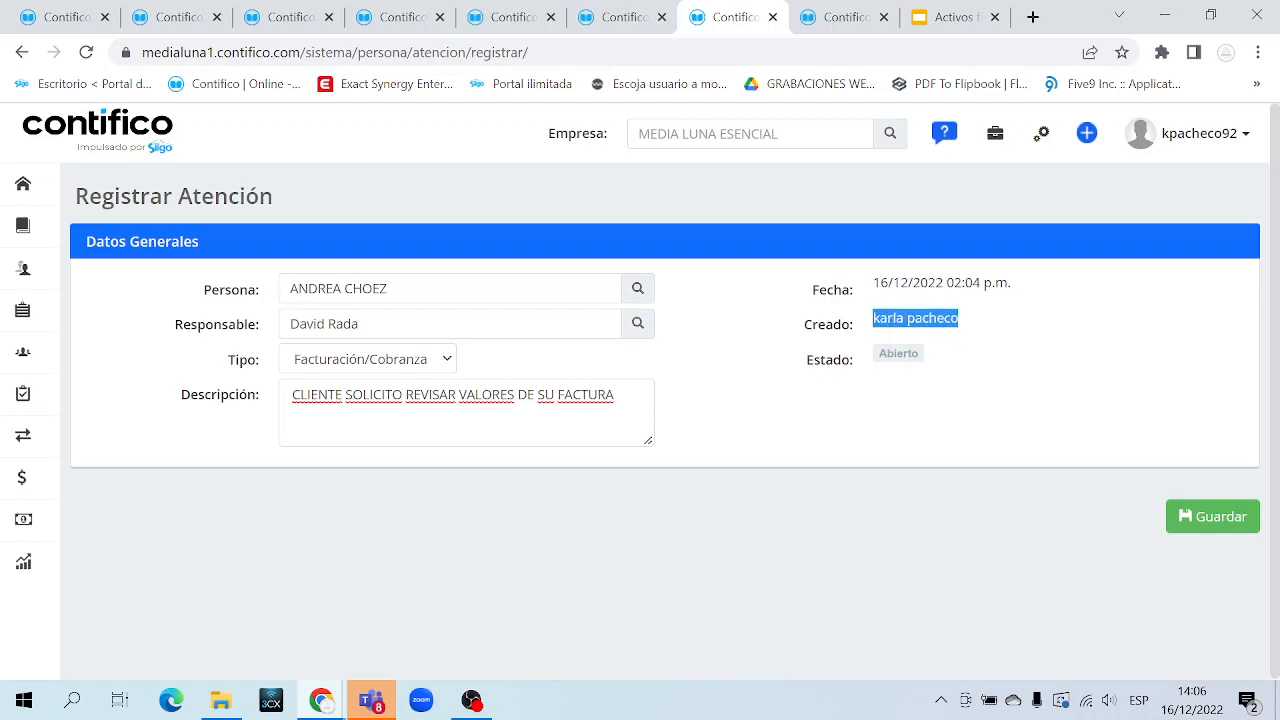
double_click(898, 353)
left_click(1208, 530)
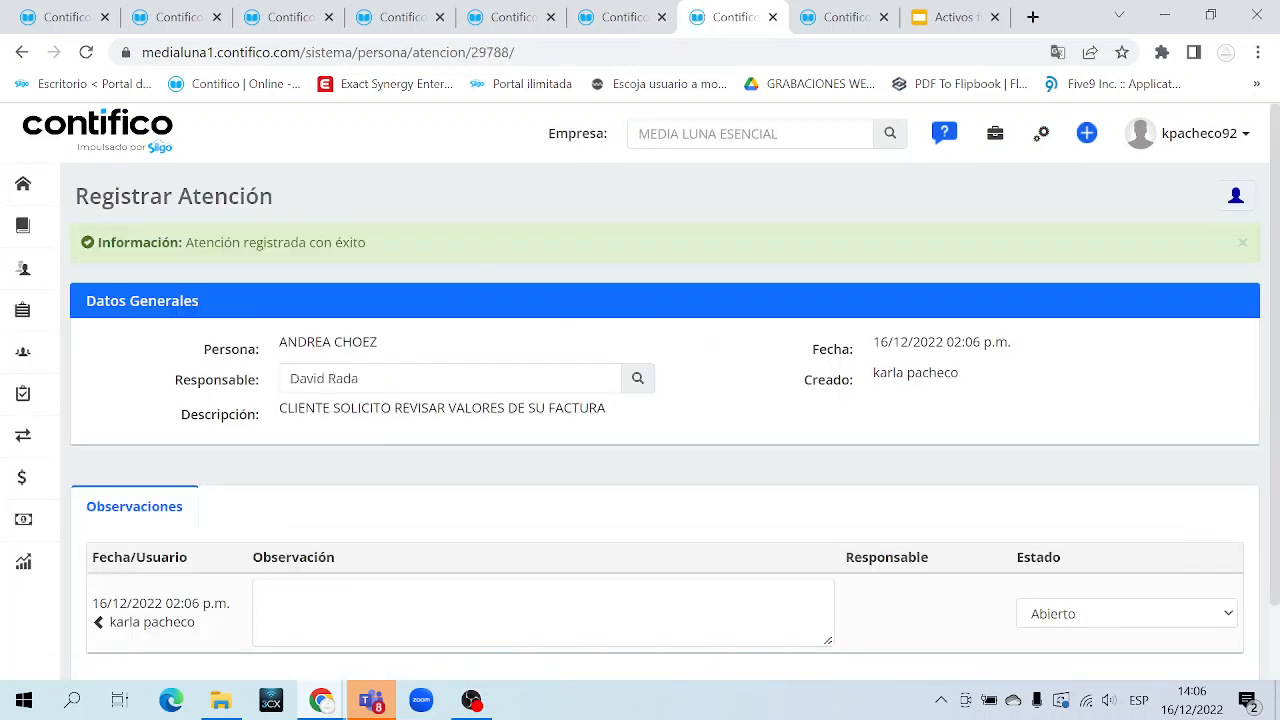
left_click_drag(206, 243, 397, 252)
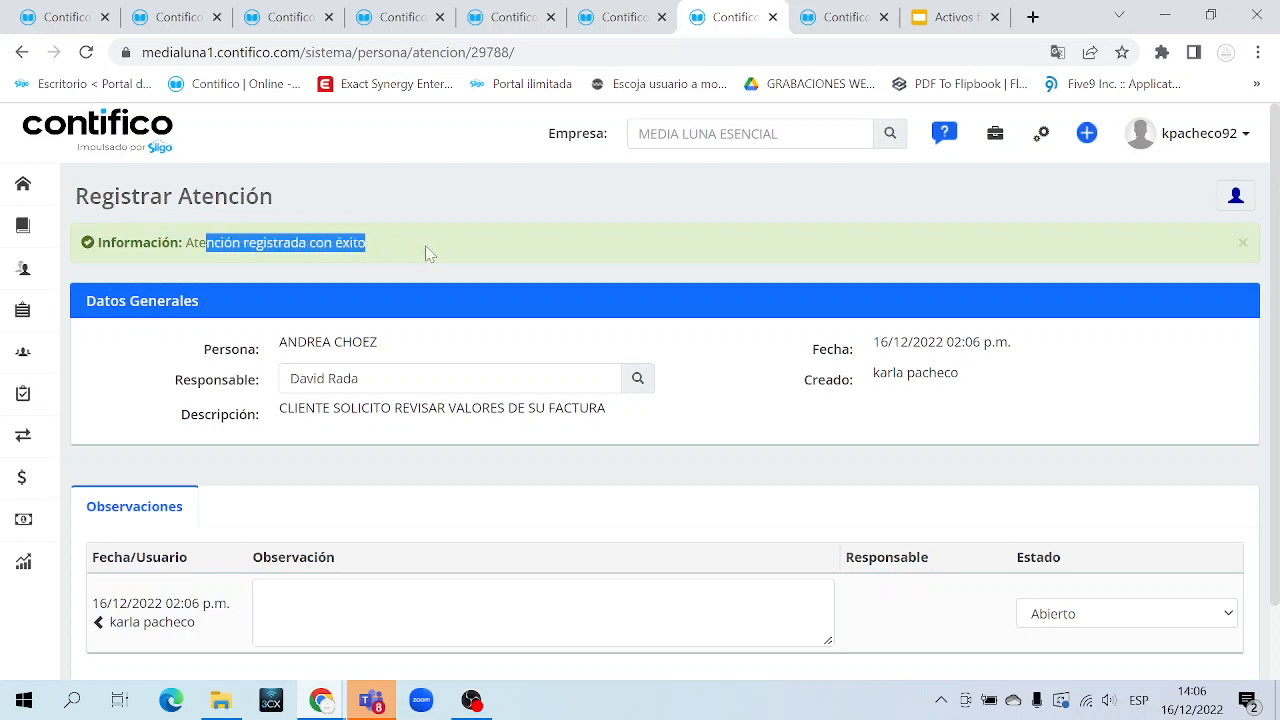
scroll(426, 252, "down", 1)
left_click(400, 515)
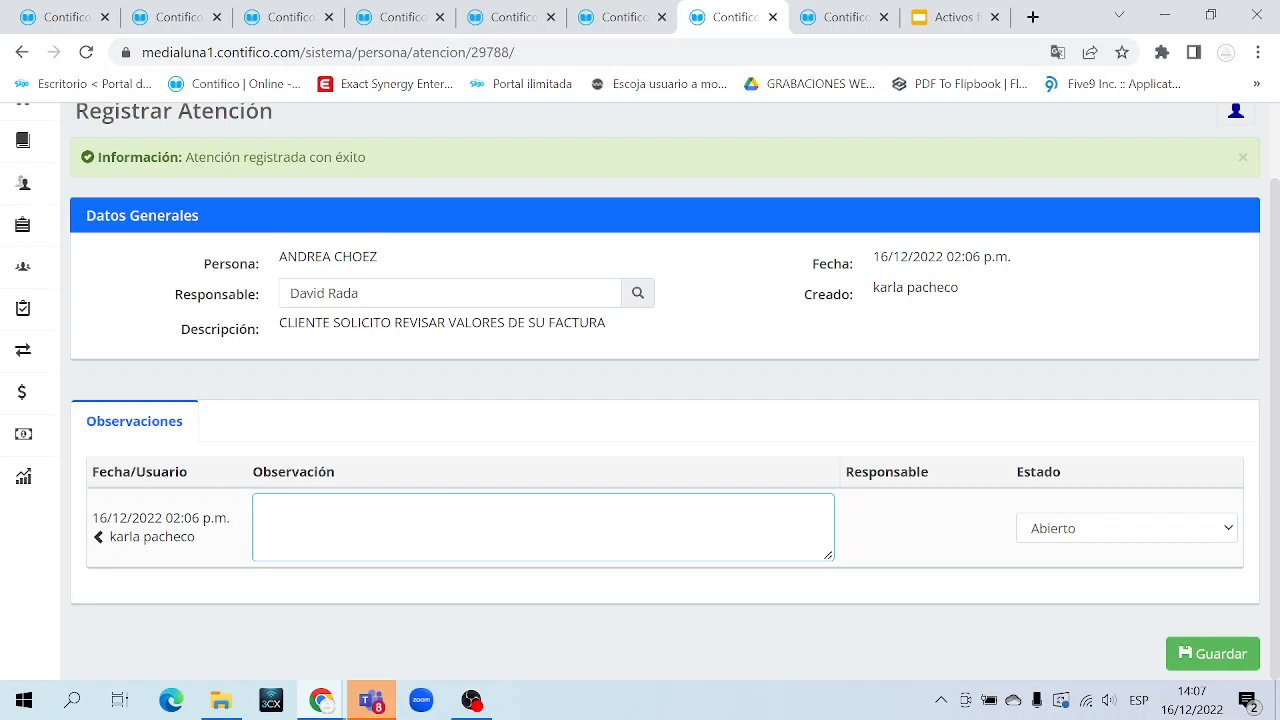
Type the observation 'EL CLIENTE REVISO LOS VALORES E INDICO QUE TODO ESTABA CORRECTO', fixing typos
left_click_drag(296, 322, 627, 322)
left_click(430, 523)
type("EL CLIENTE")
type("ISO")
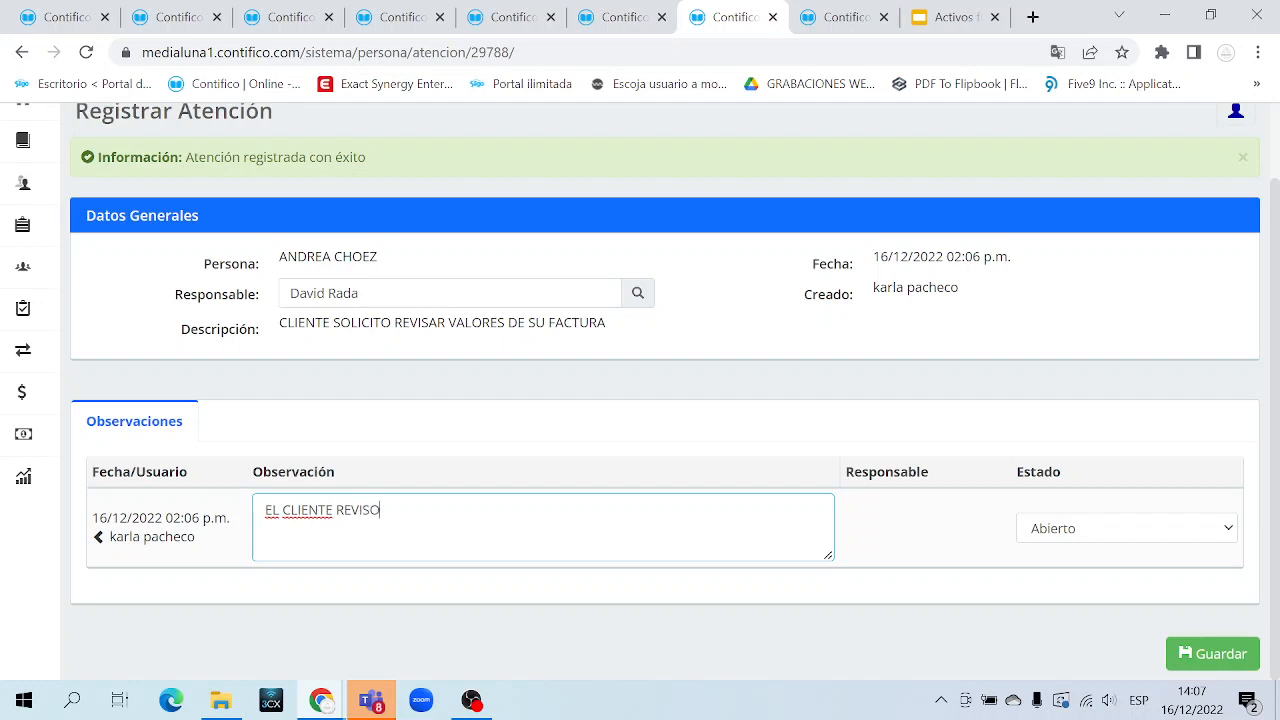
type(" LOS VALORES Y")
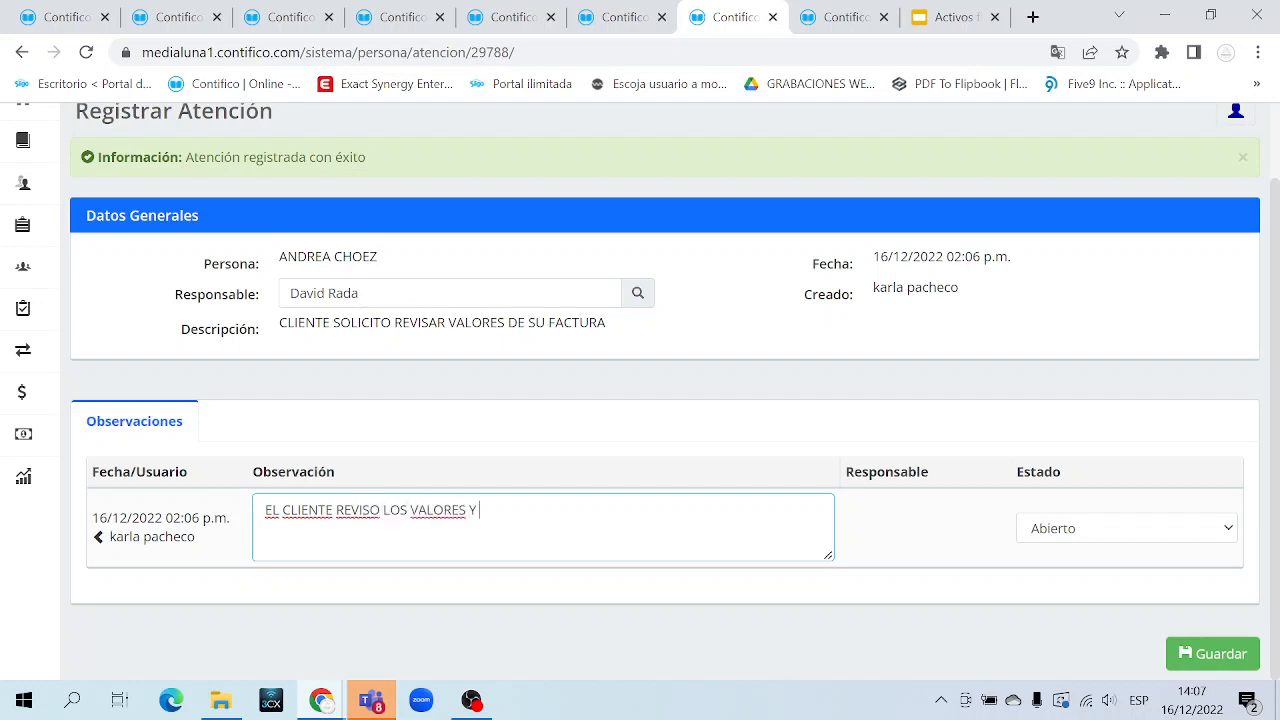
key("BackSpace")
type("E INIDCO")
key("BackSpace")
key("BackSpace")
key("BackSpace")
type("DICO QUE T")
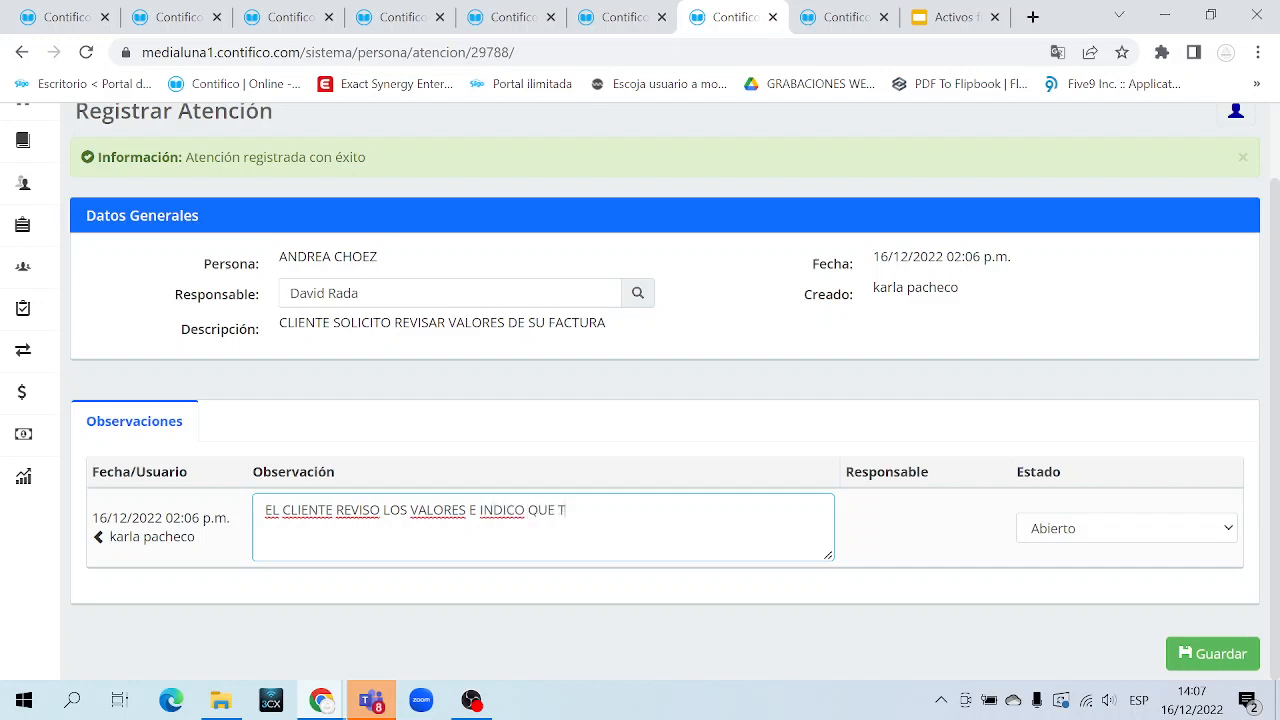
type("ODO ESTABA CO")
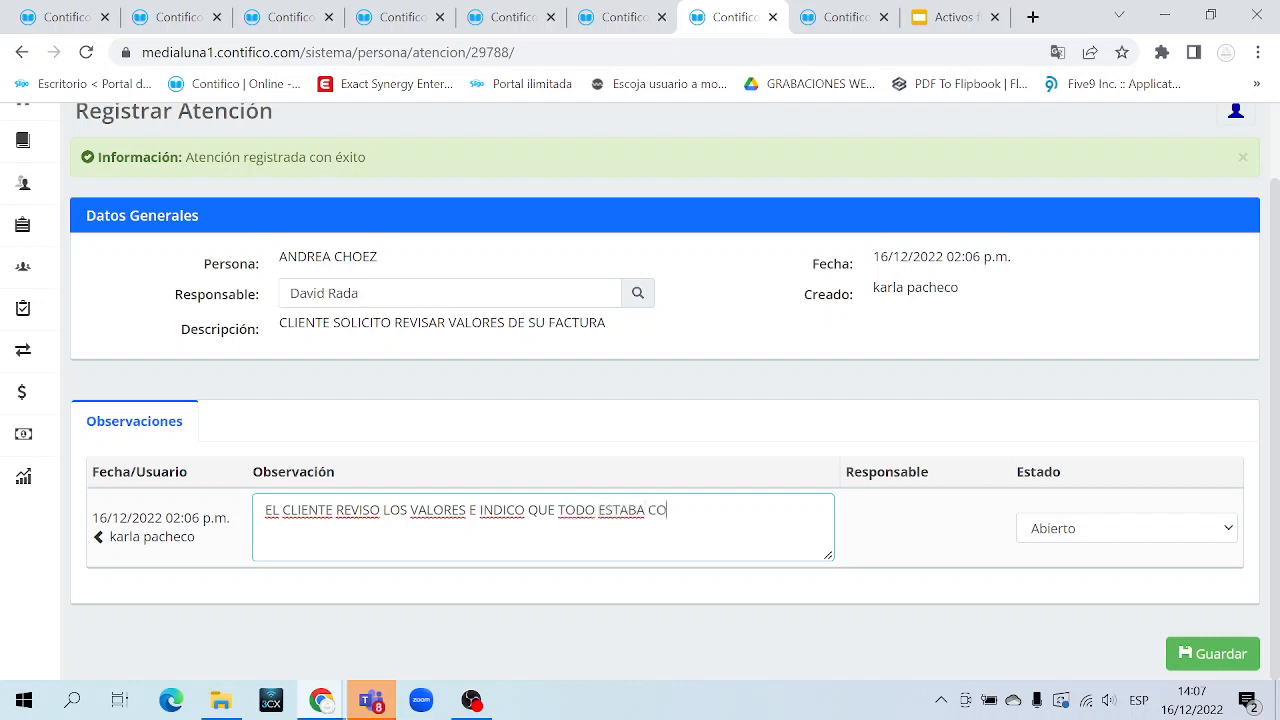
type("RRECTO")
Set the ticket status to Resuelto and save the ticket with its observation
left_click(1084, 538)
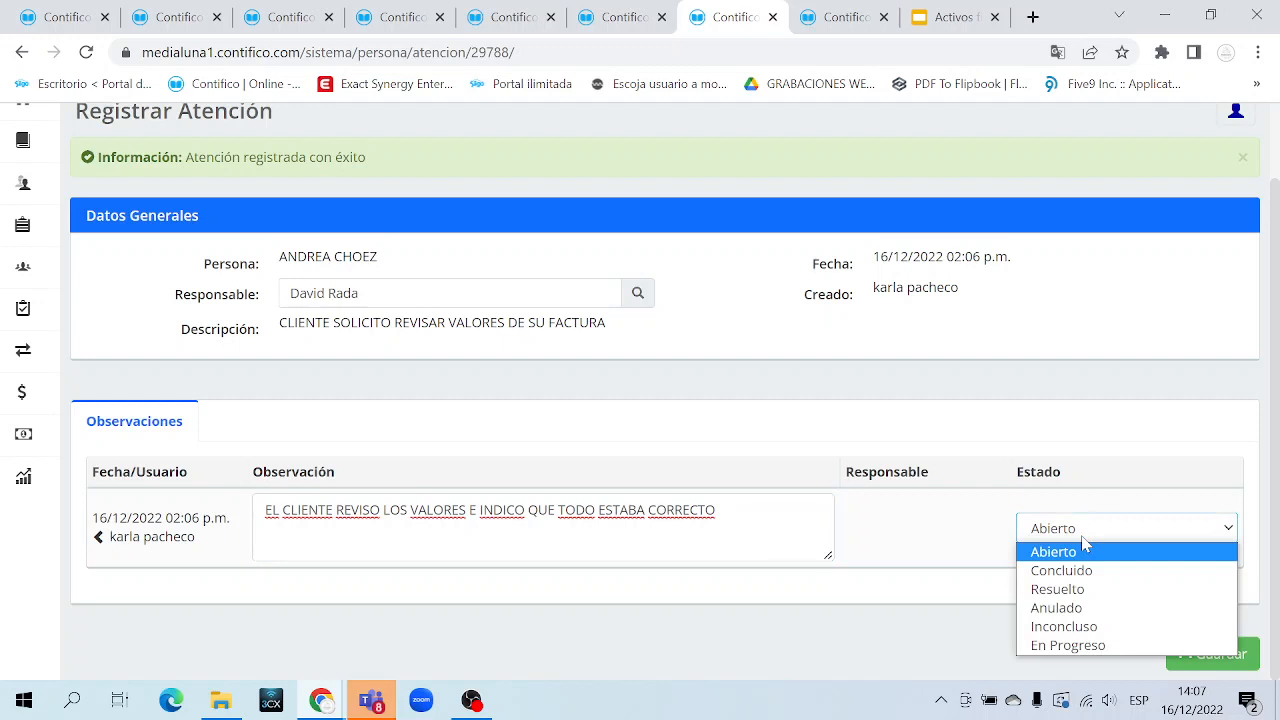
left_click(1086, 535)
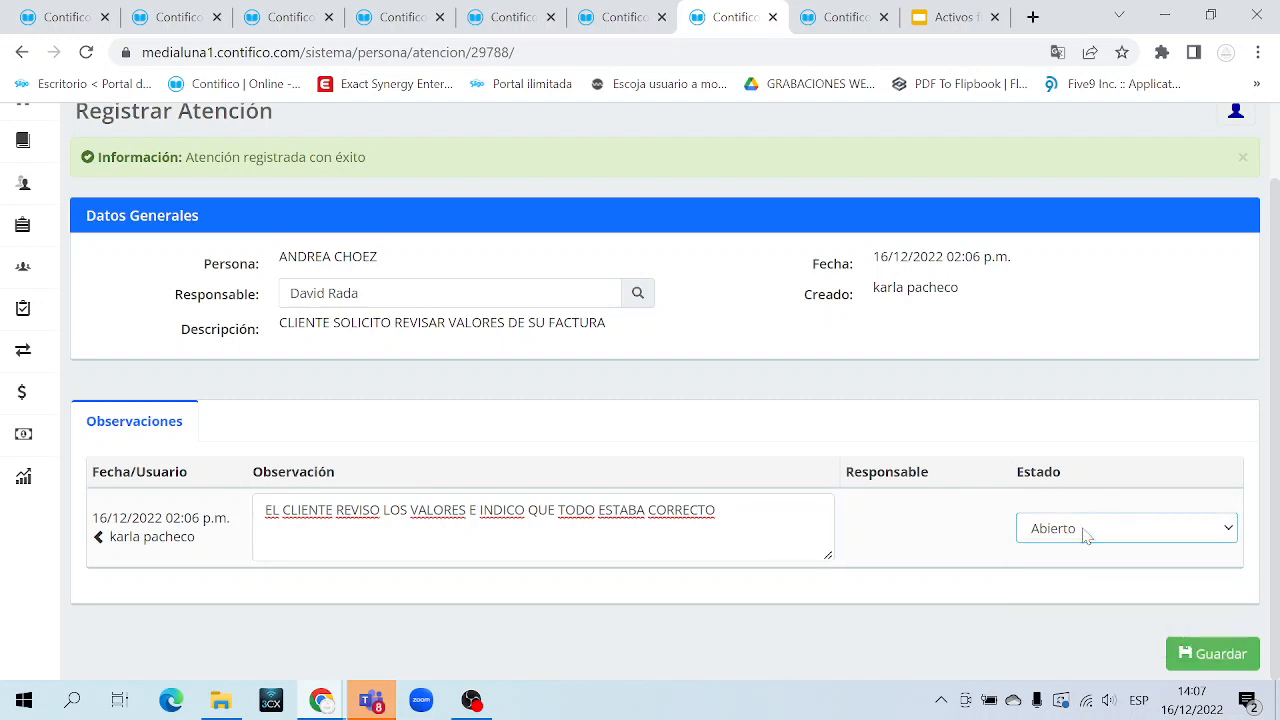
left_click(1072, 532)
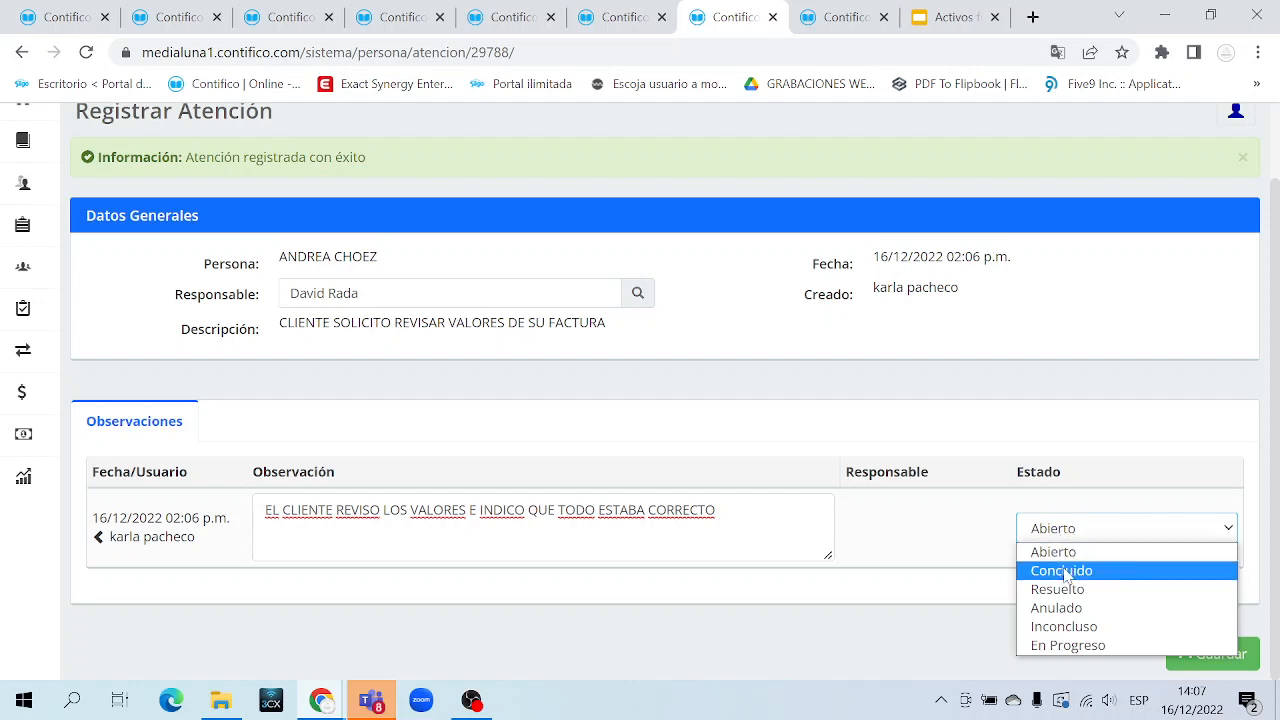
left_click(1066, 577)
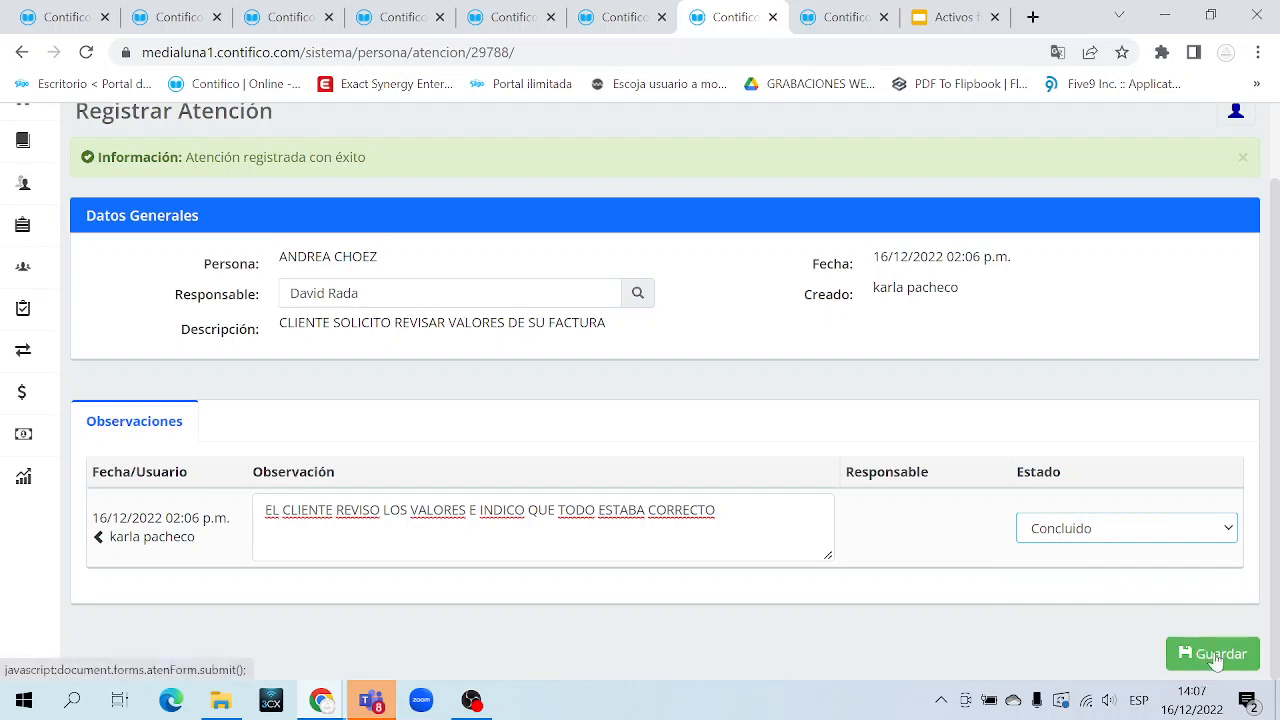
left_click(1082, 530)
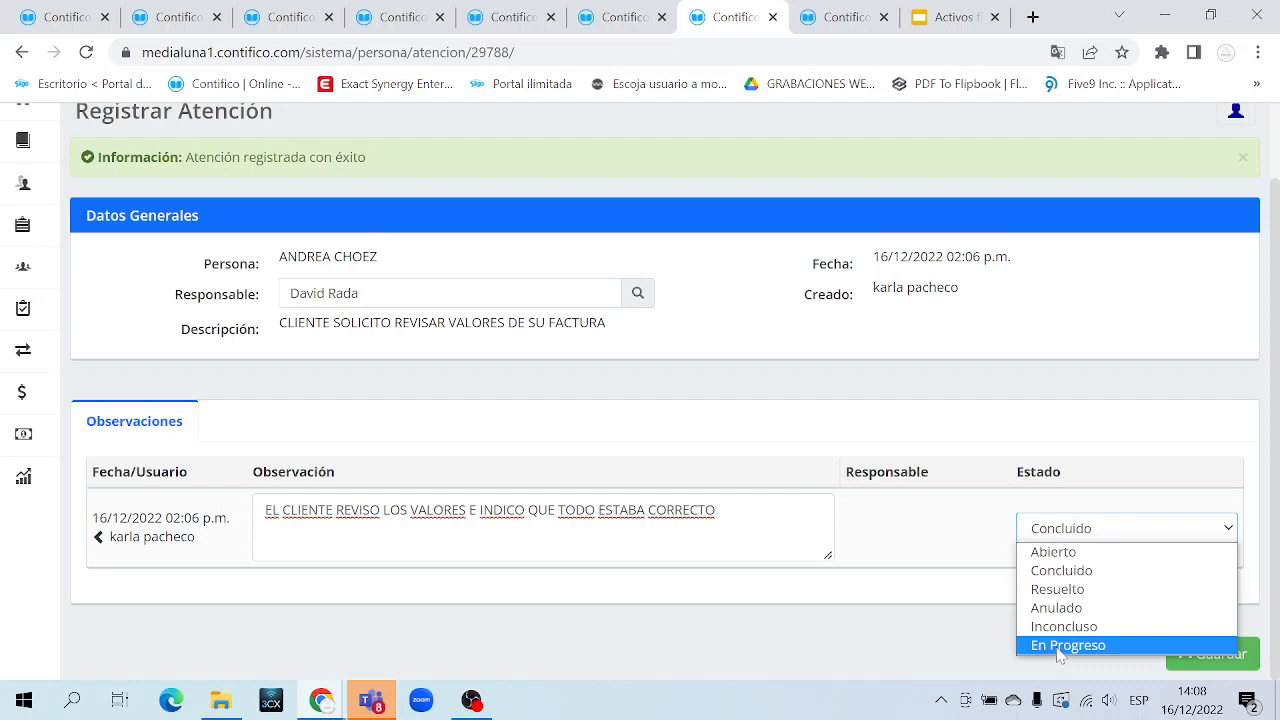
left_click(1069, 595)
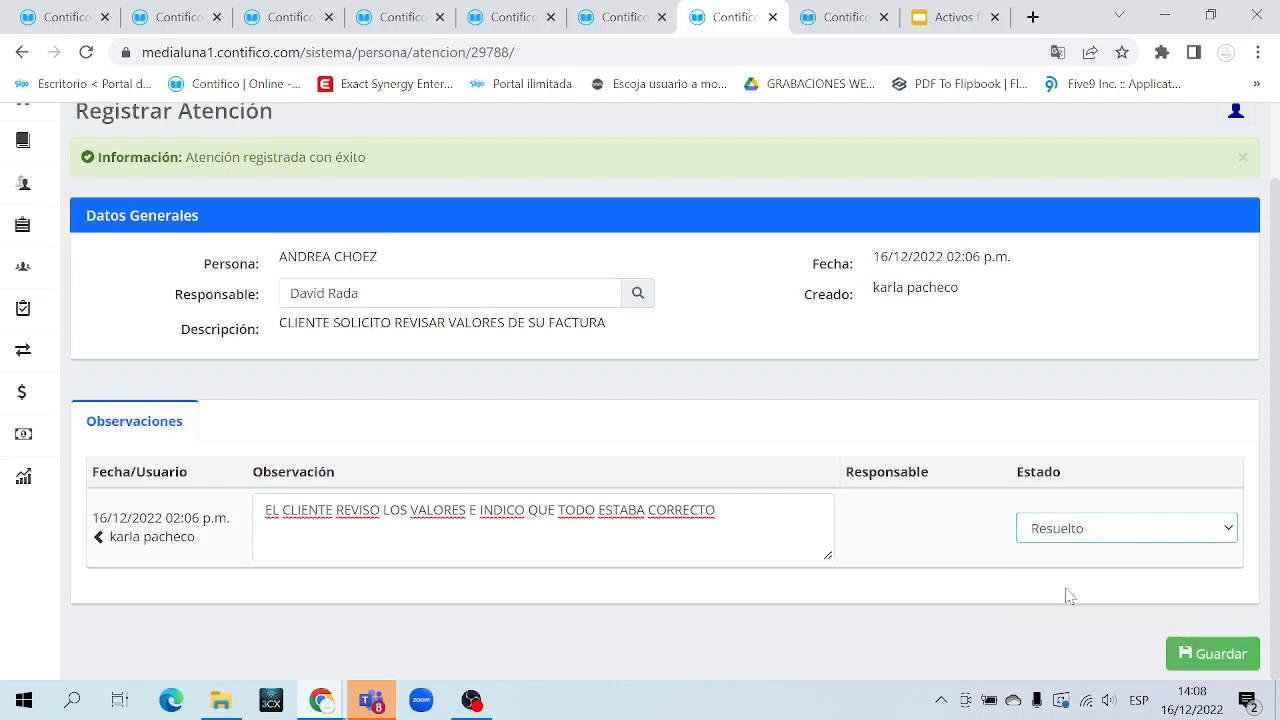
left_click(1228, 658)
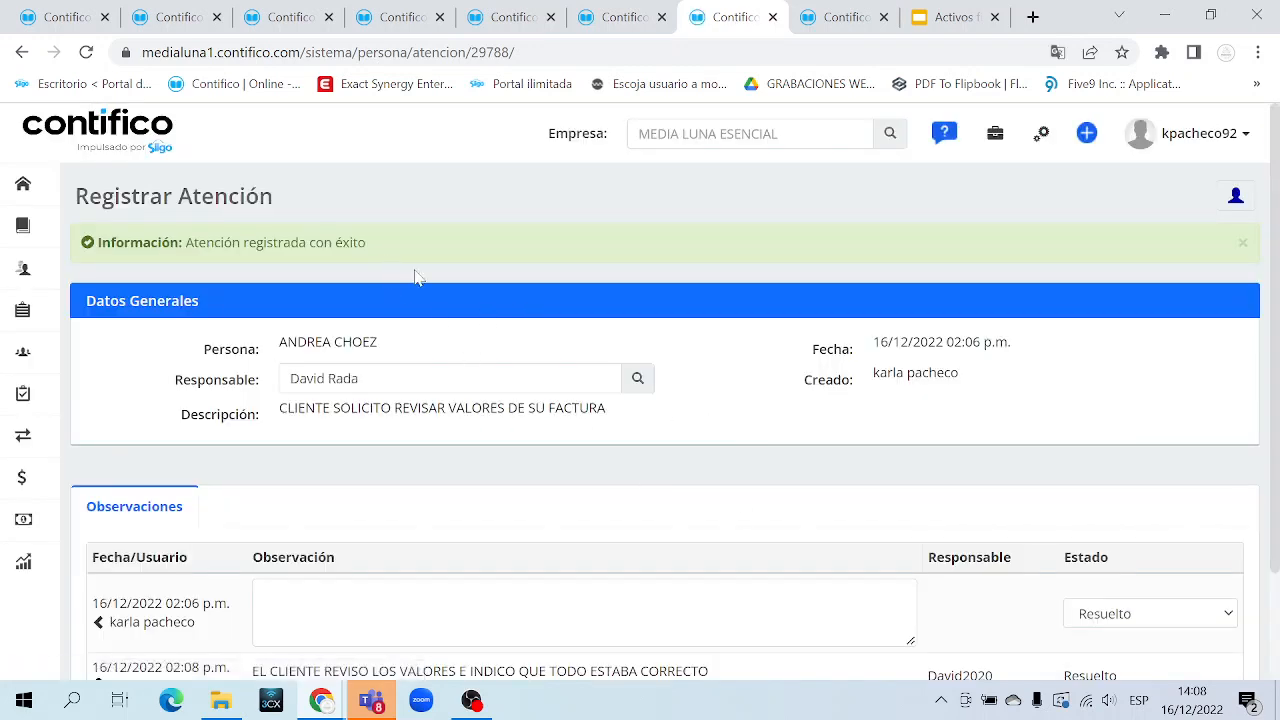
Open the CRM Atenciones list and check the ticket's date, responsible user and Resuelto status
mouse_move(30, 355)
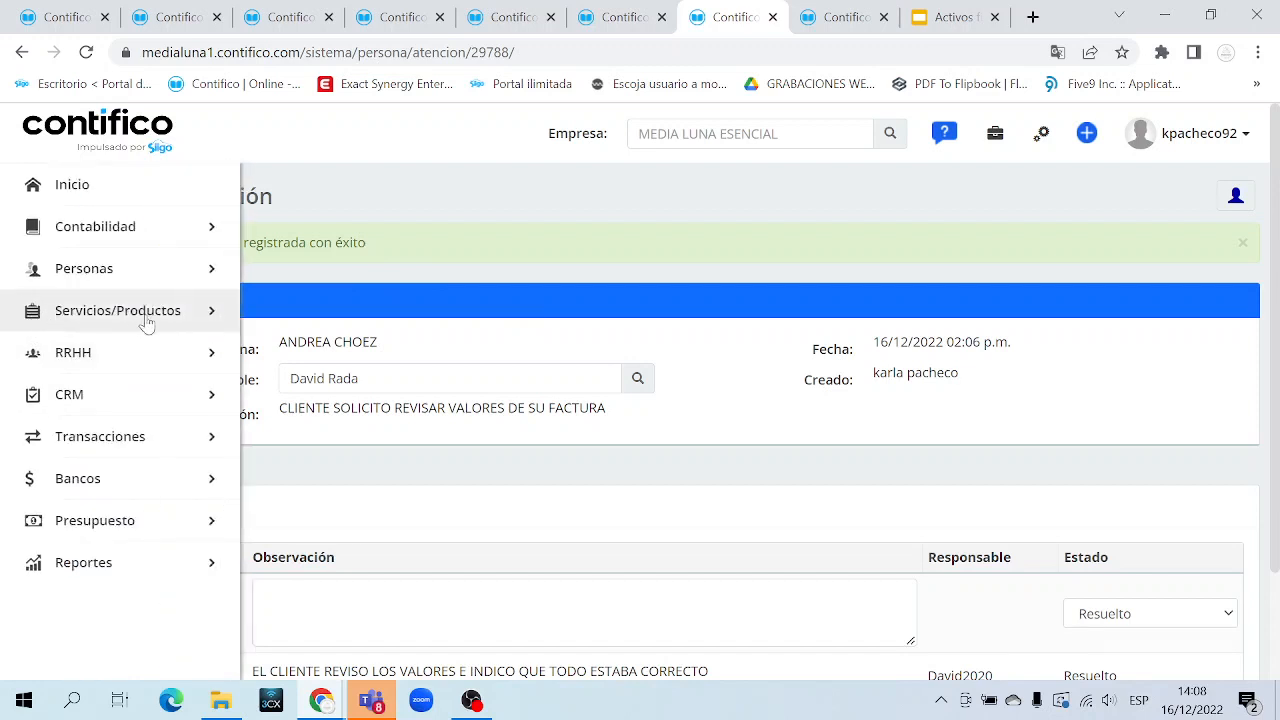
left_click(165, 393)
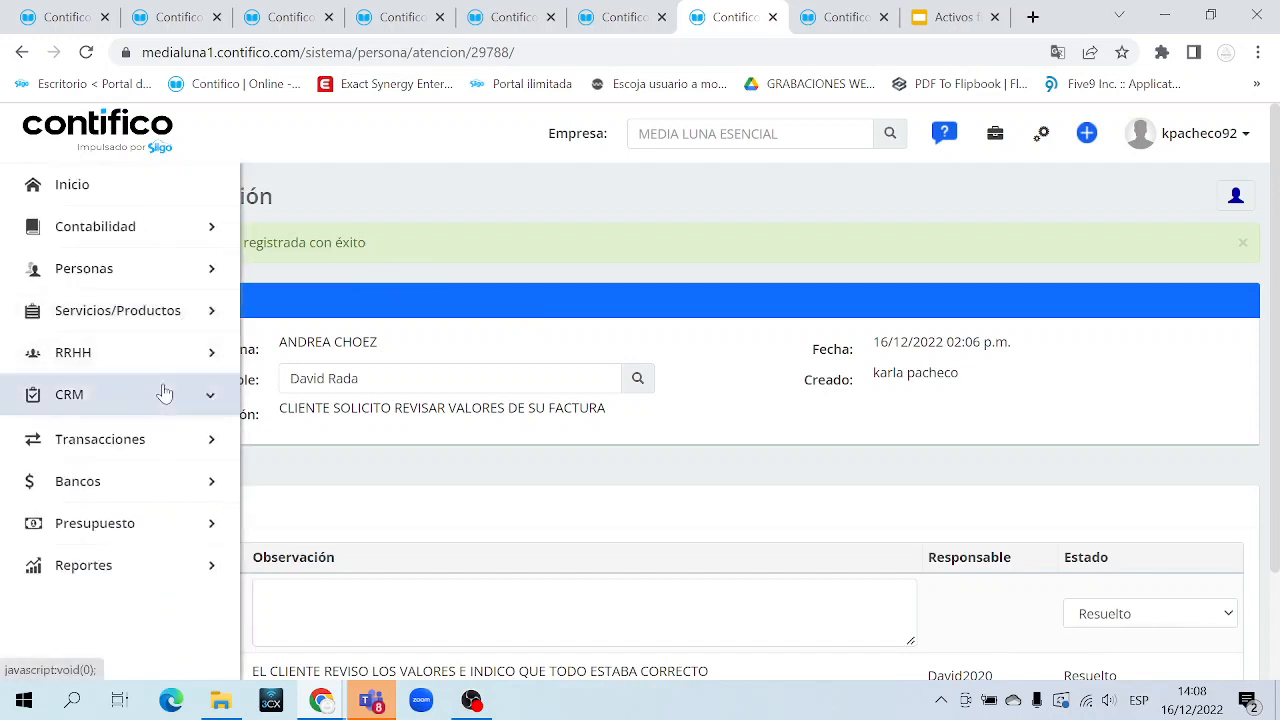
left_click(116, 470)
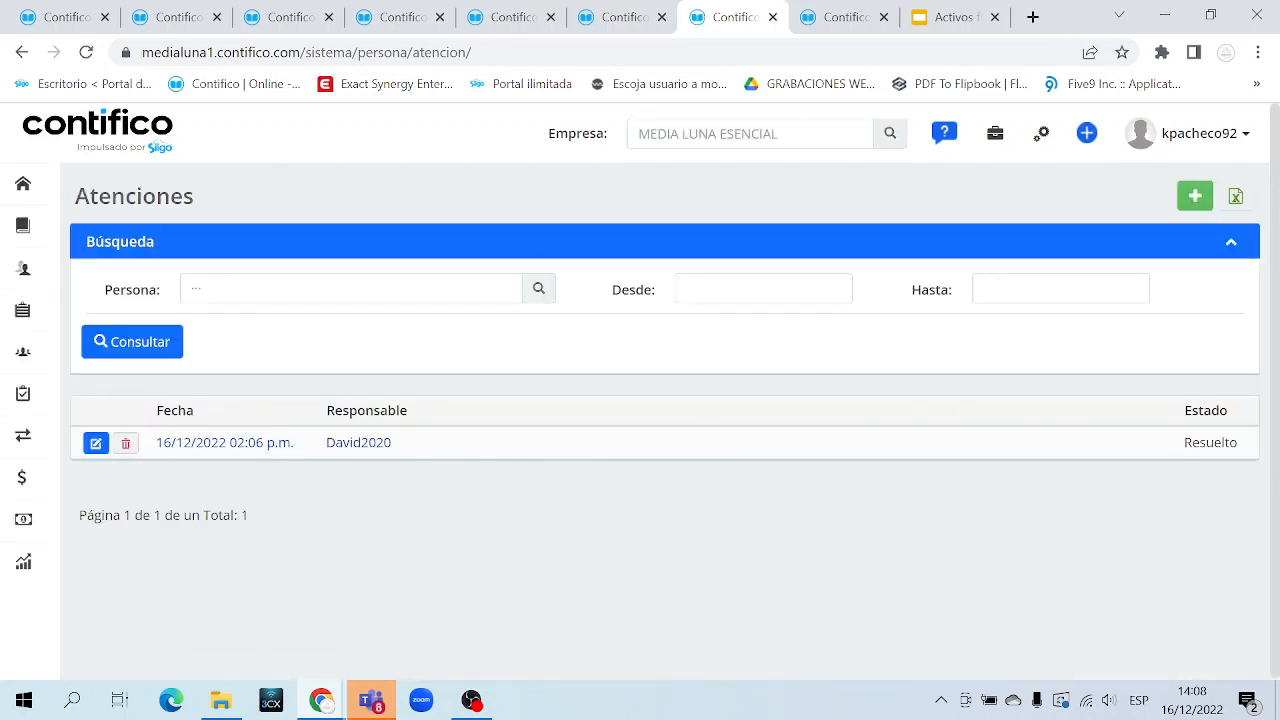
double_click(1212, 443)
left_click_drag(465, 456, 147, 440)
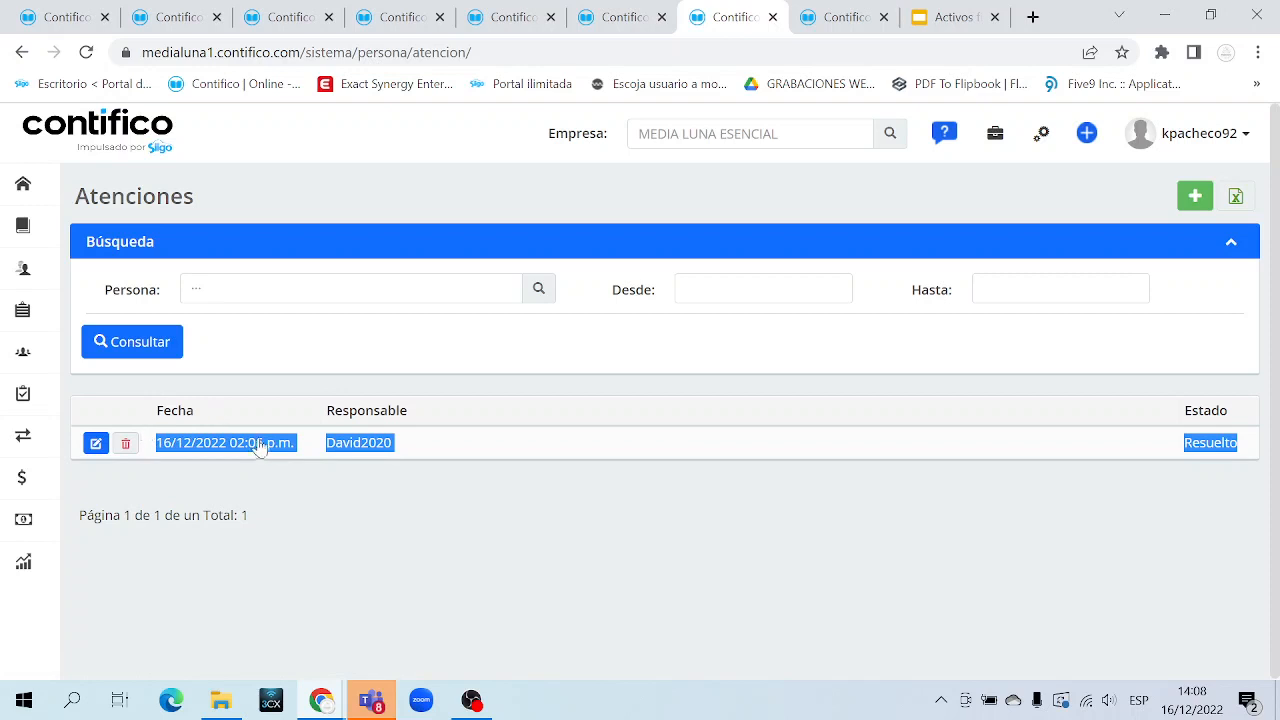
left_click(641, 372)
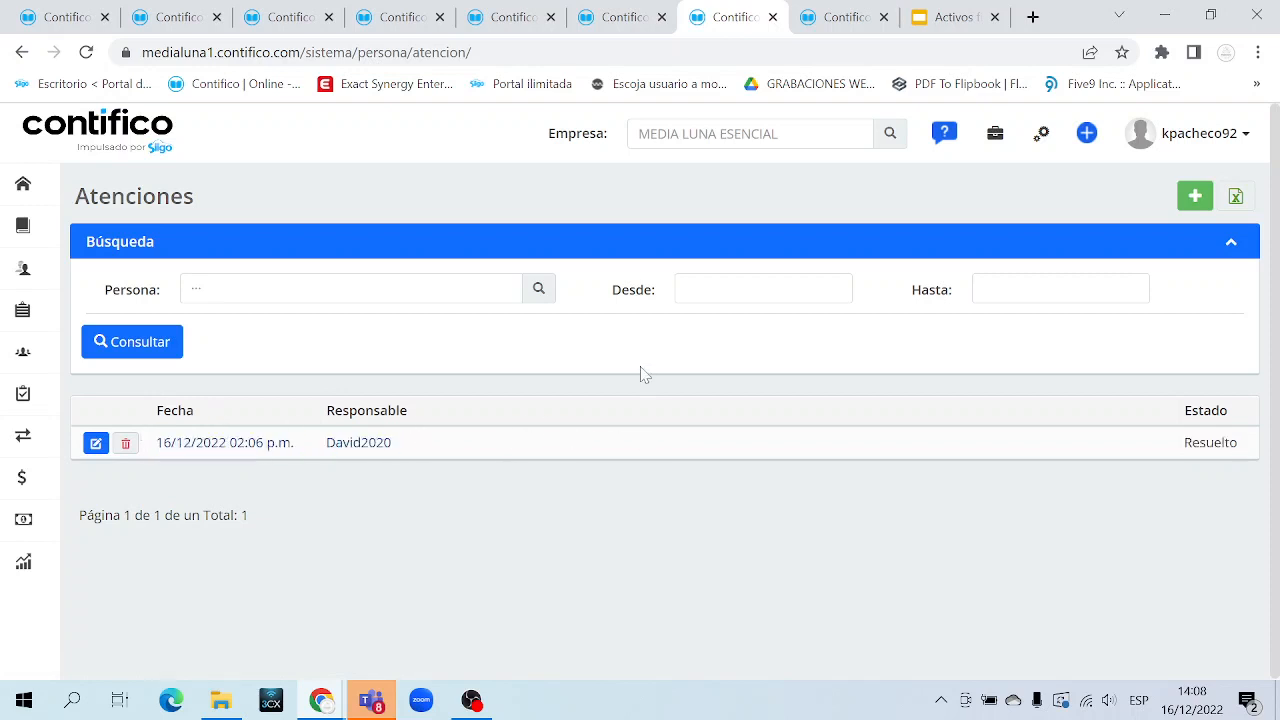
Try the list's person search and start/end date filter fields
left_click_drag(121, 289, 790, 314)
left_click(636, 370)
left_click(196, 289)
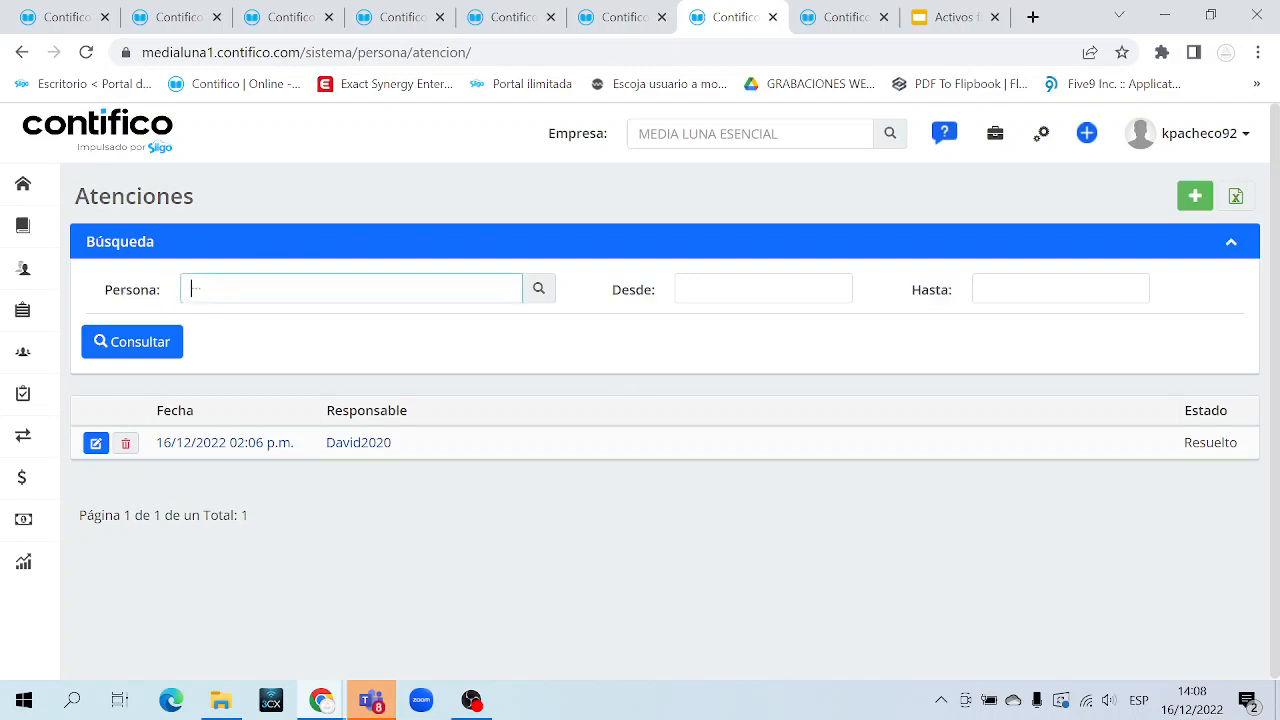
left_click(686, 289)
left_click(983, 289)
left_click(838, 404)
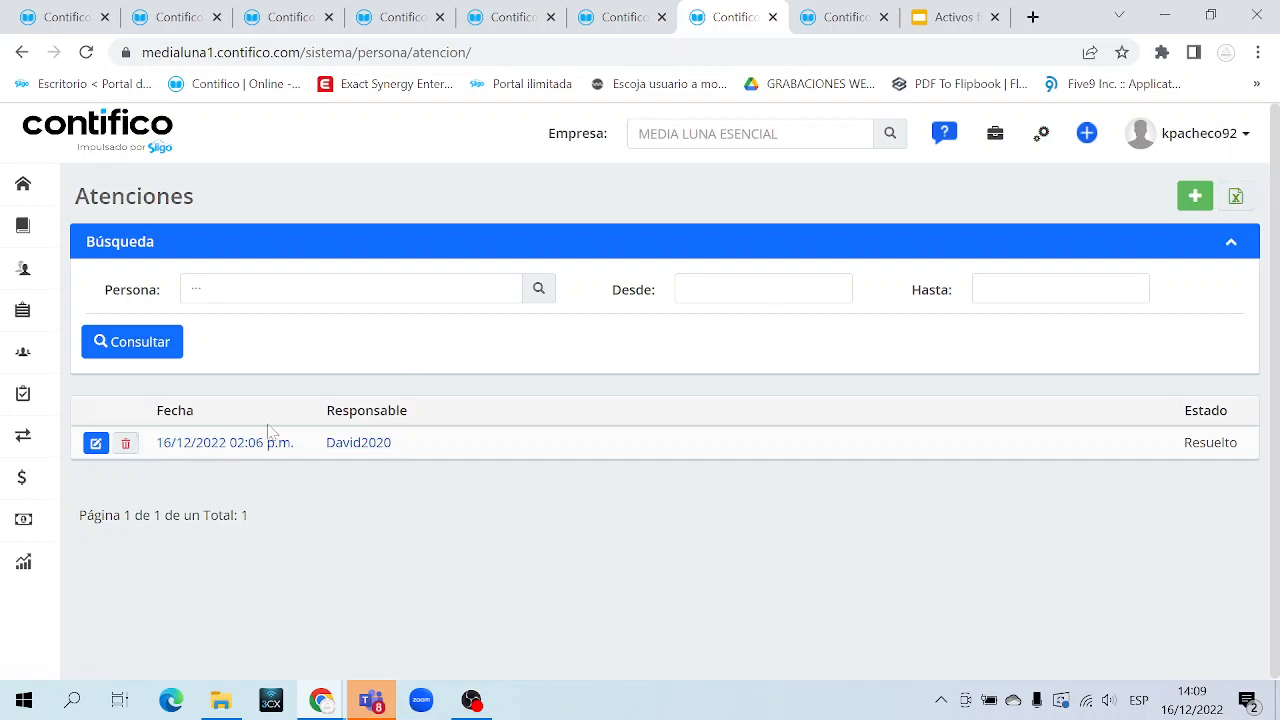
left_click(93, 443)
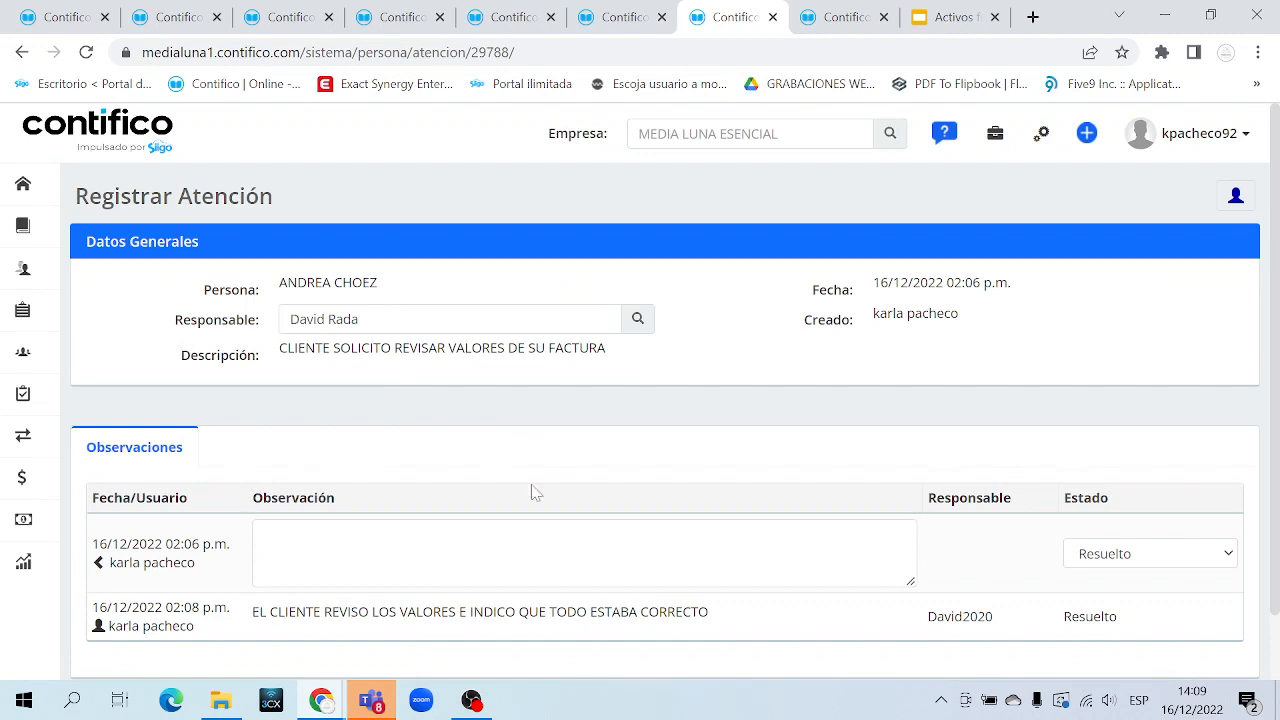
scroll(531, 491, "down", 1)
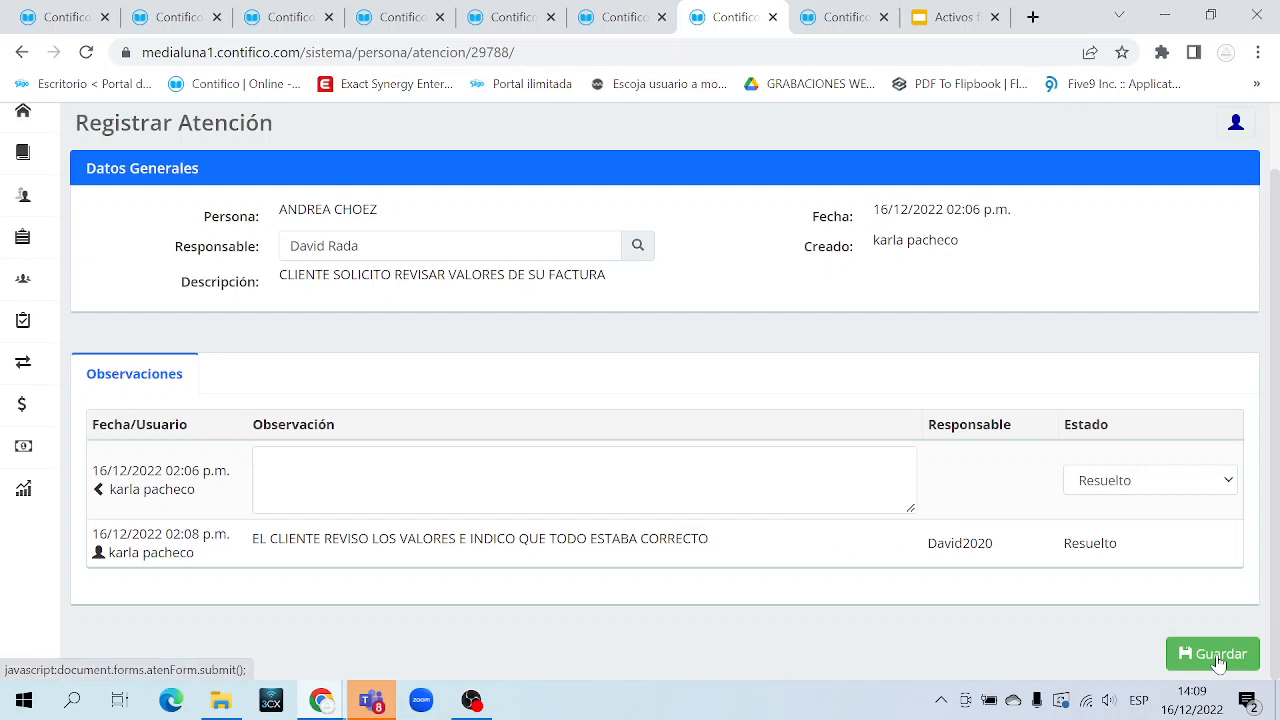
left_click(631, 19)
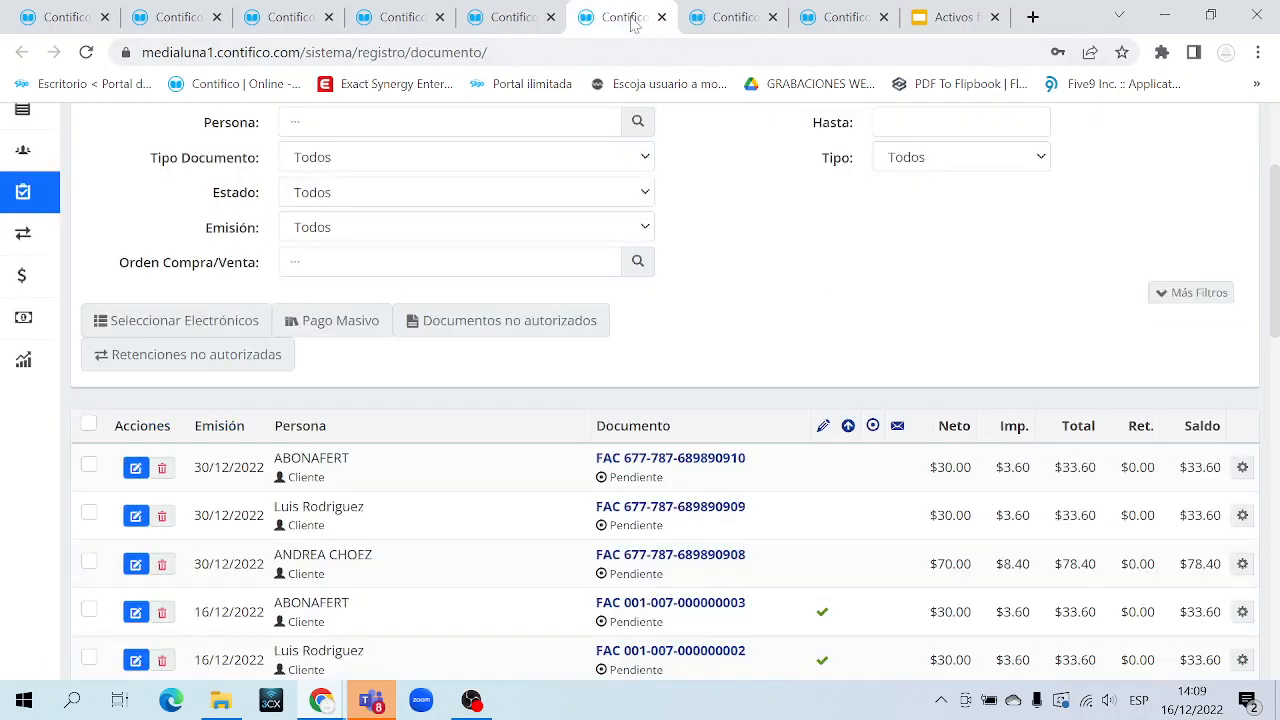
left_click(725, 18)
left_click(25, 53)
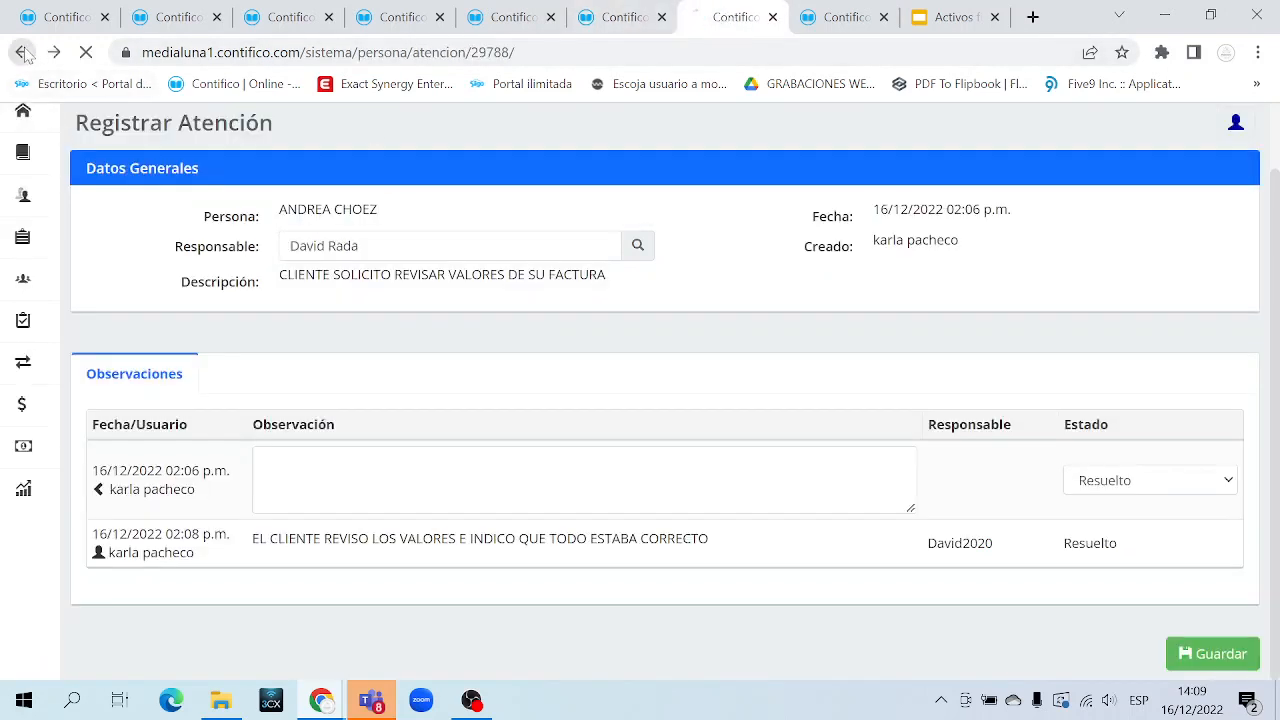
mouse_move(79, 378)
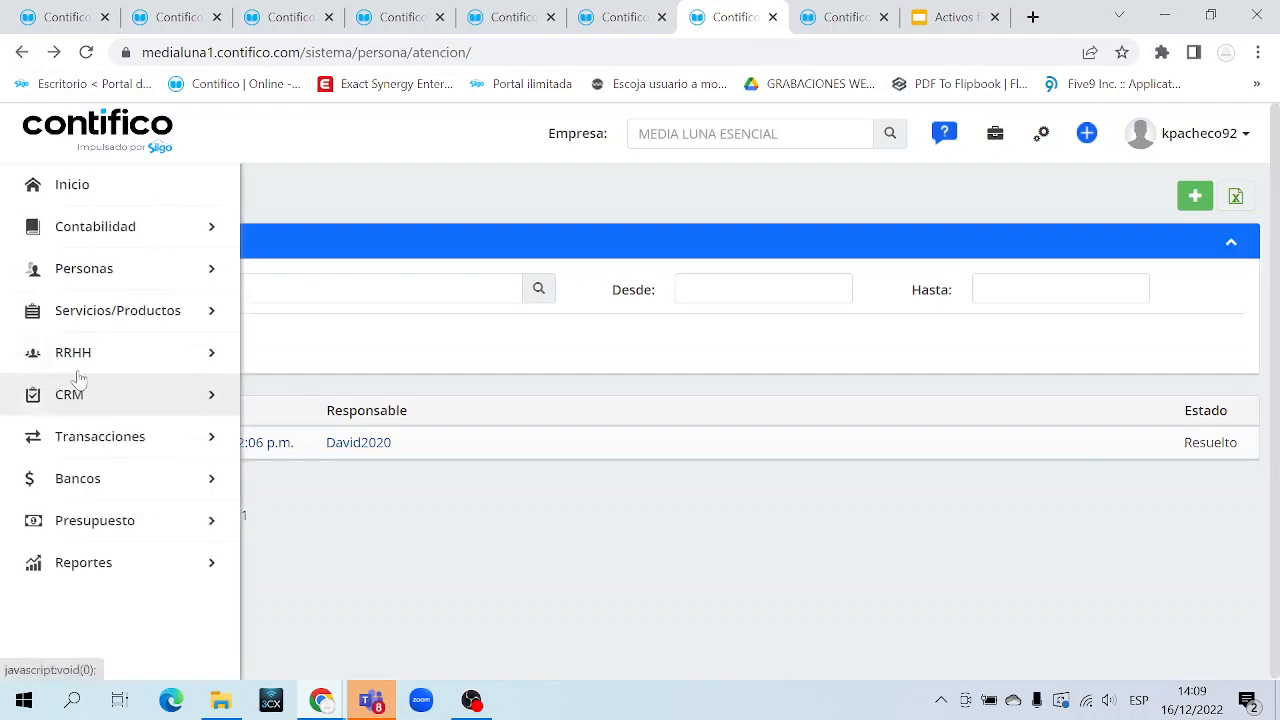
left_click(129, 408)
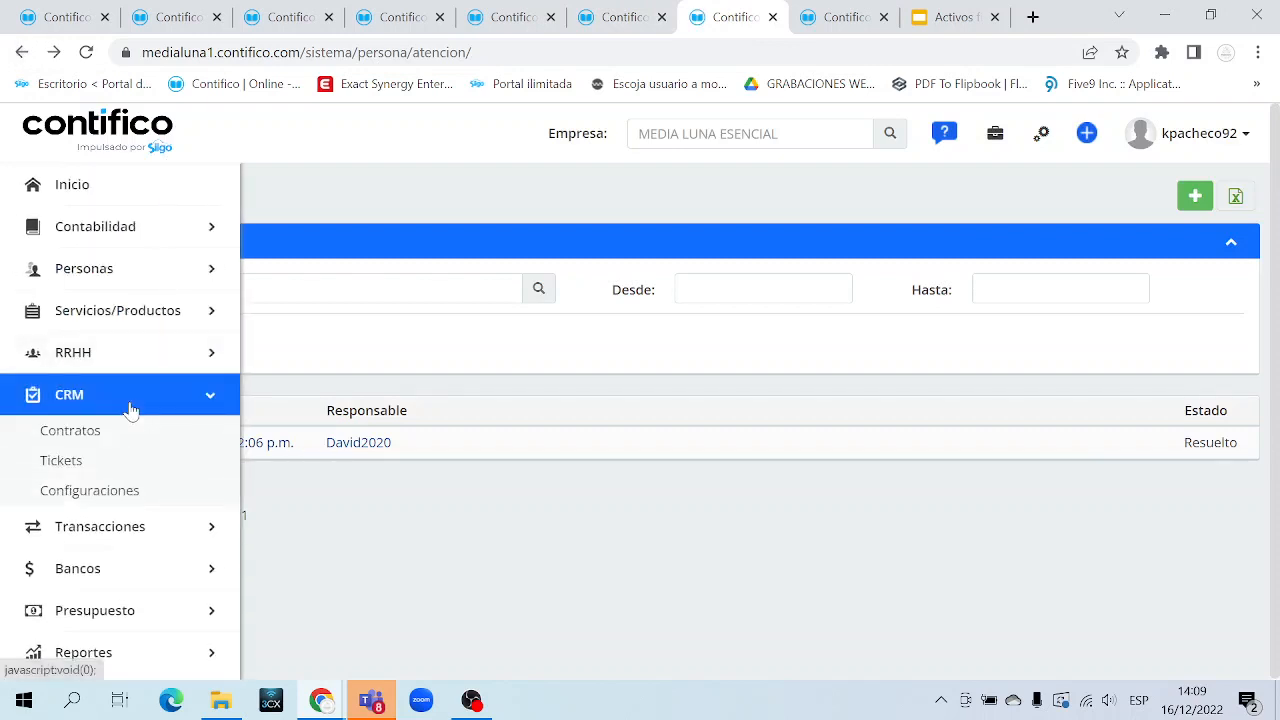
left_click(130, 408)
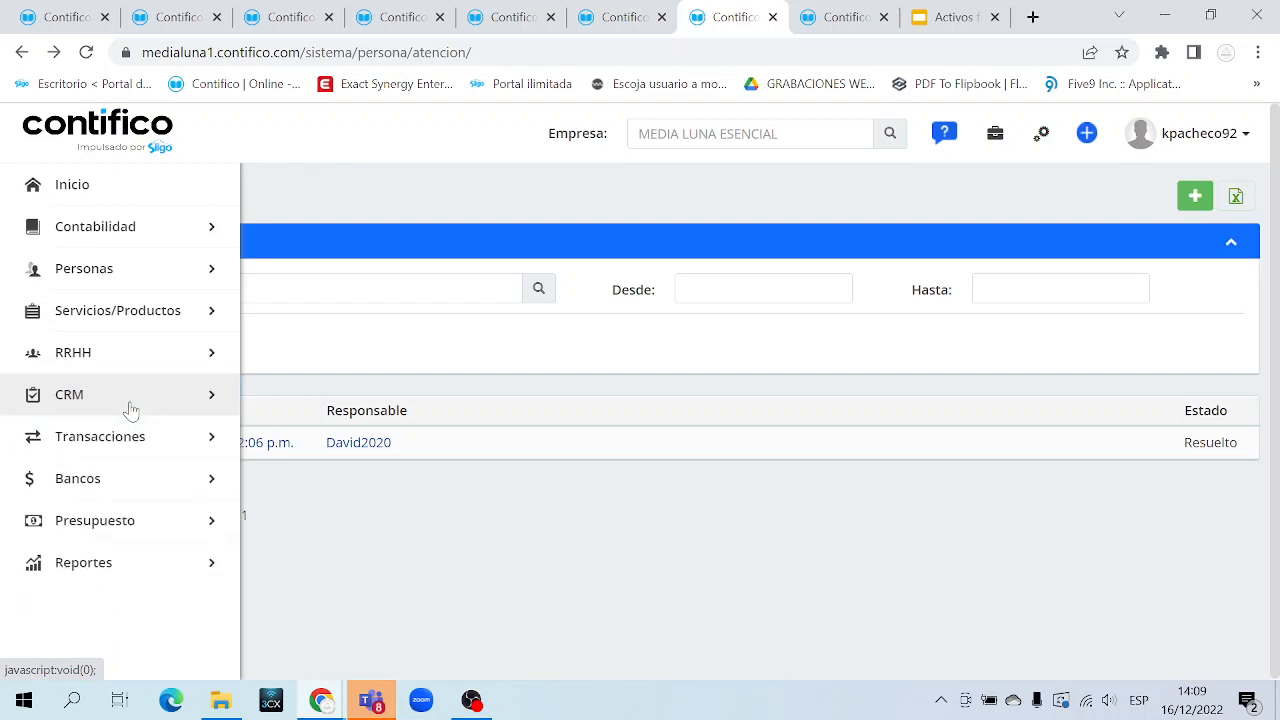